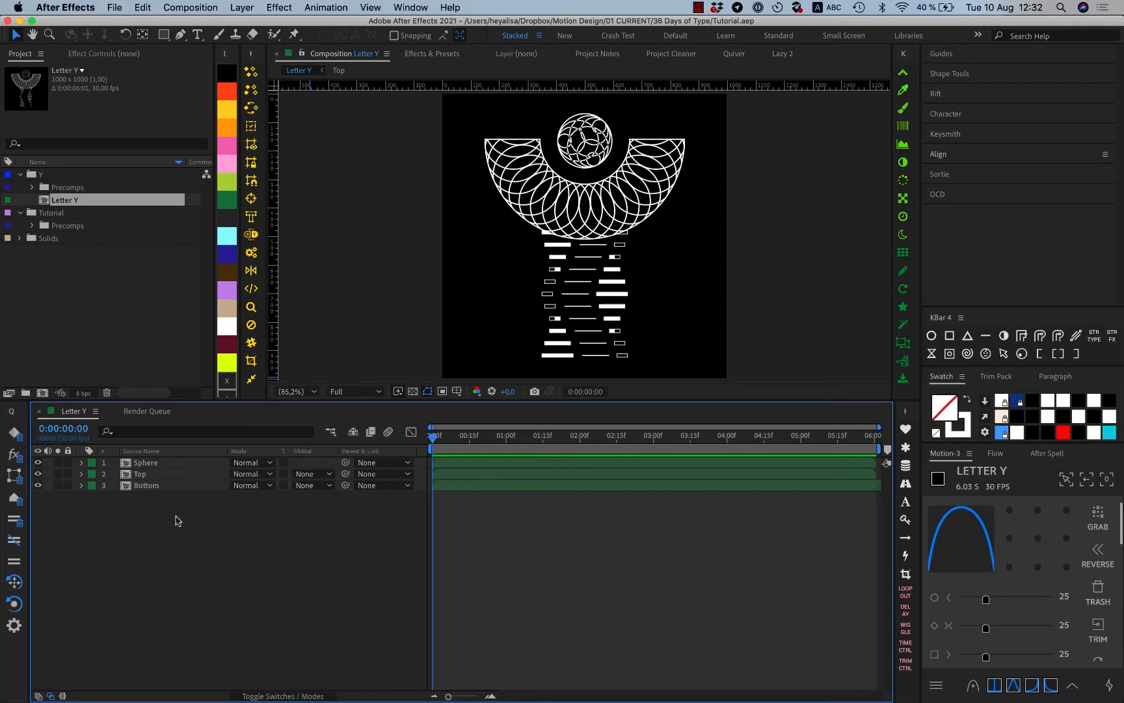
# Switch to Finder and preview the Y Preview.mp4 video from the Letter Previews folder.
pyautogui.moveTo(198, 520); pyautogui.dragTo(135, 457)
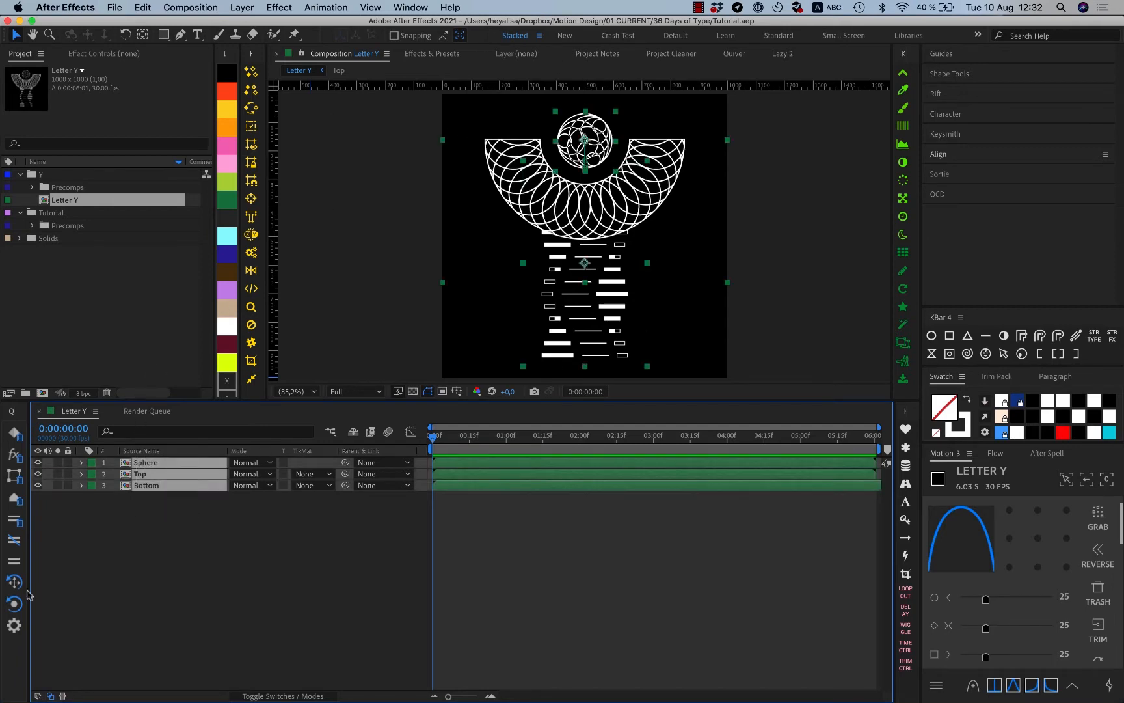
pyautogui.click(192, 539)
pyautogui.click(44, 682)
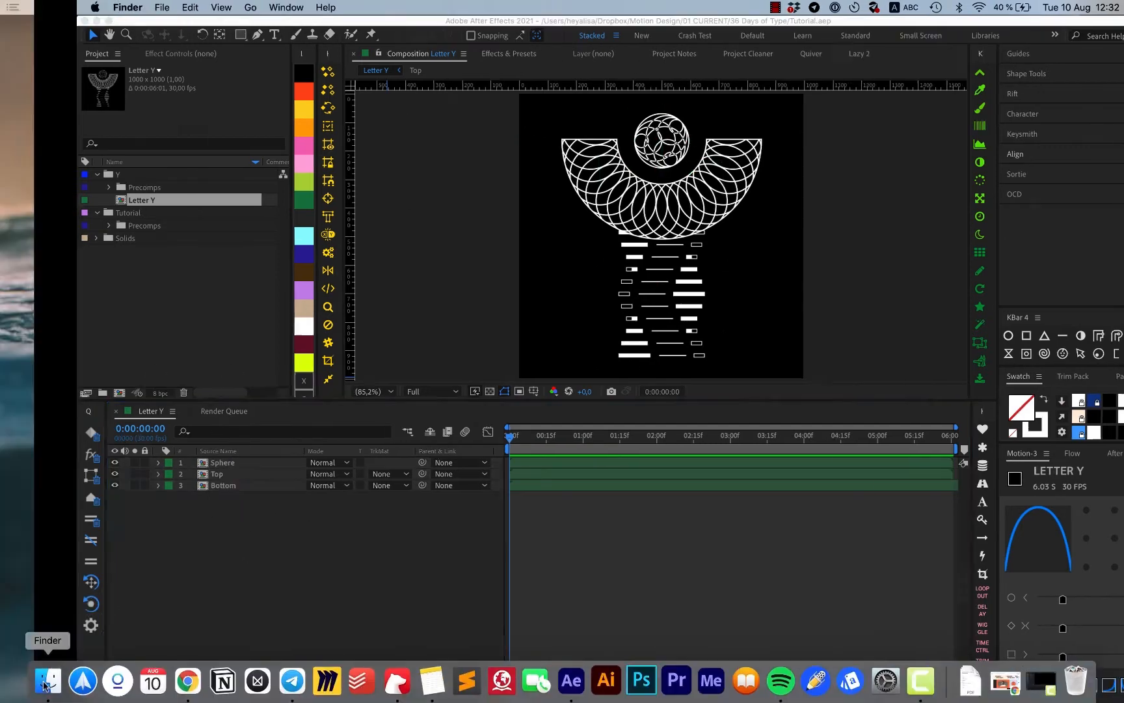
pyautogui.click(388, 275)
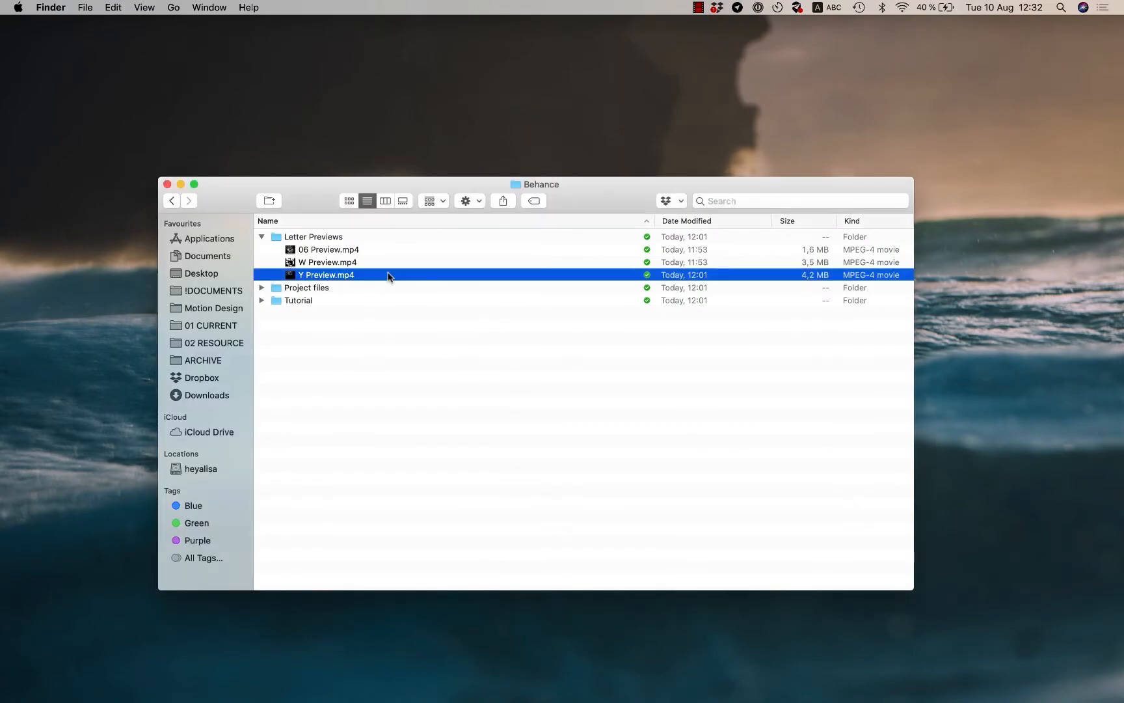
pyautogui.press('space')
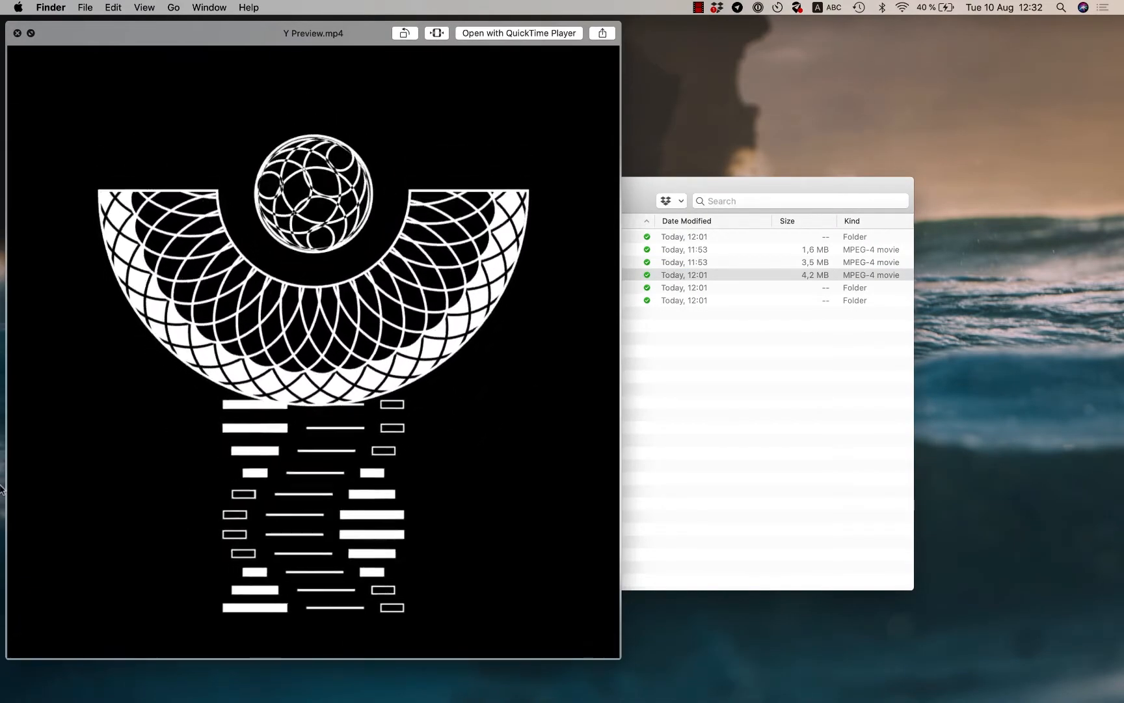
pyautogui.press('space')
# Switch back to After Effects and play through the Letter Y animation, finishing on the frame at 0:00:03:00.
pyautogui.moveTo(292, 693)
pyautogui.click(561, 689)
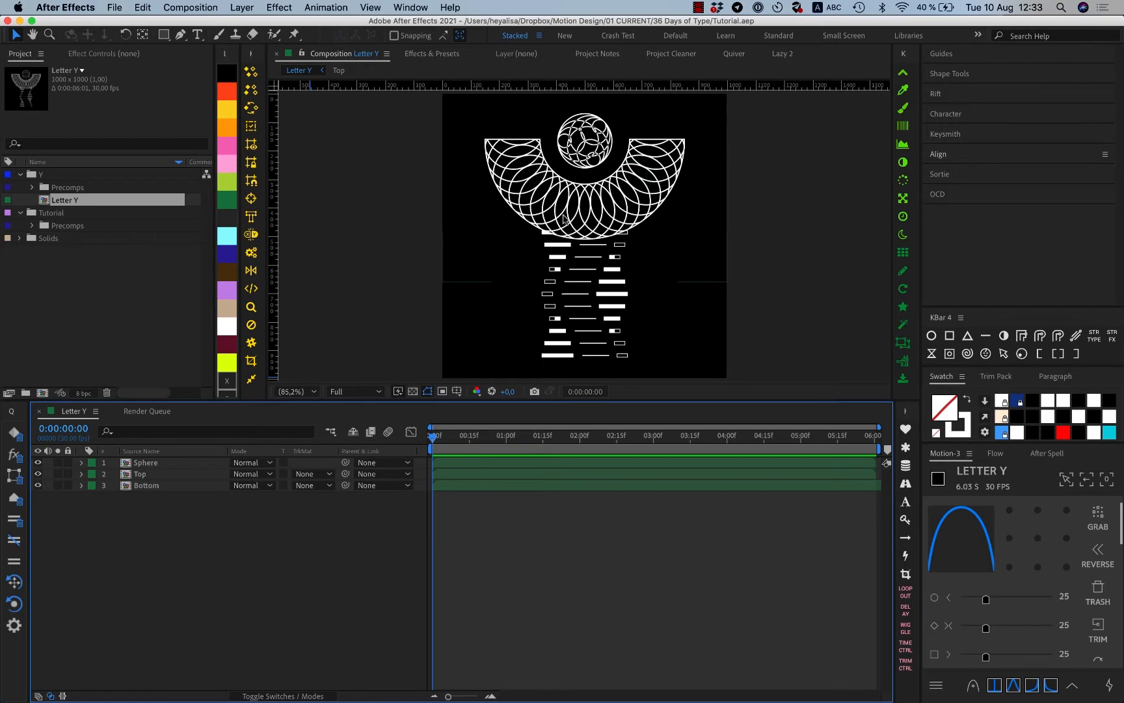
pyautogui.press('space')
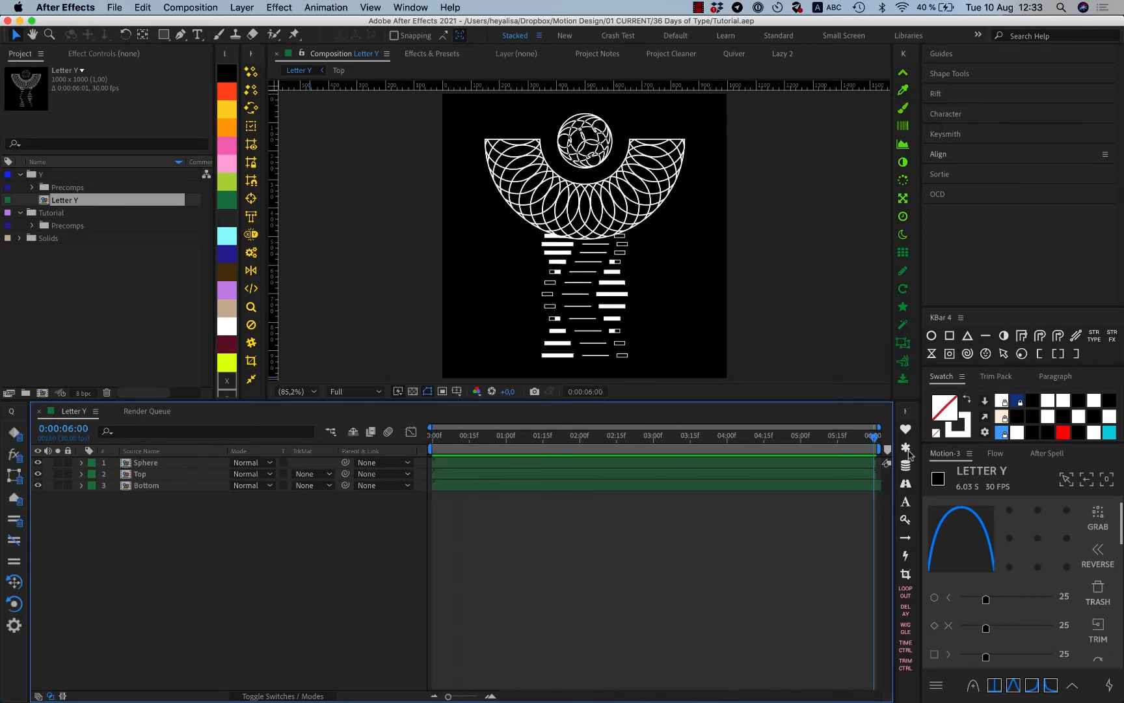
pyautogui.moveTo(737, 446); pyautogui.dragTo(502, 511)
pyautogui.press('space')
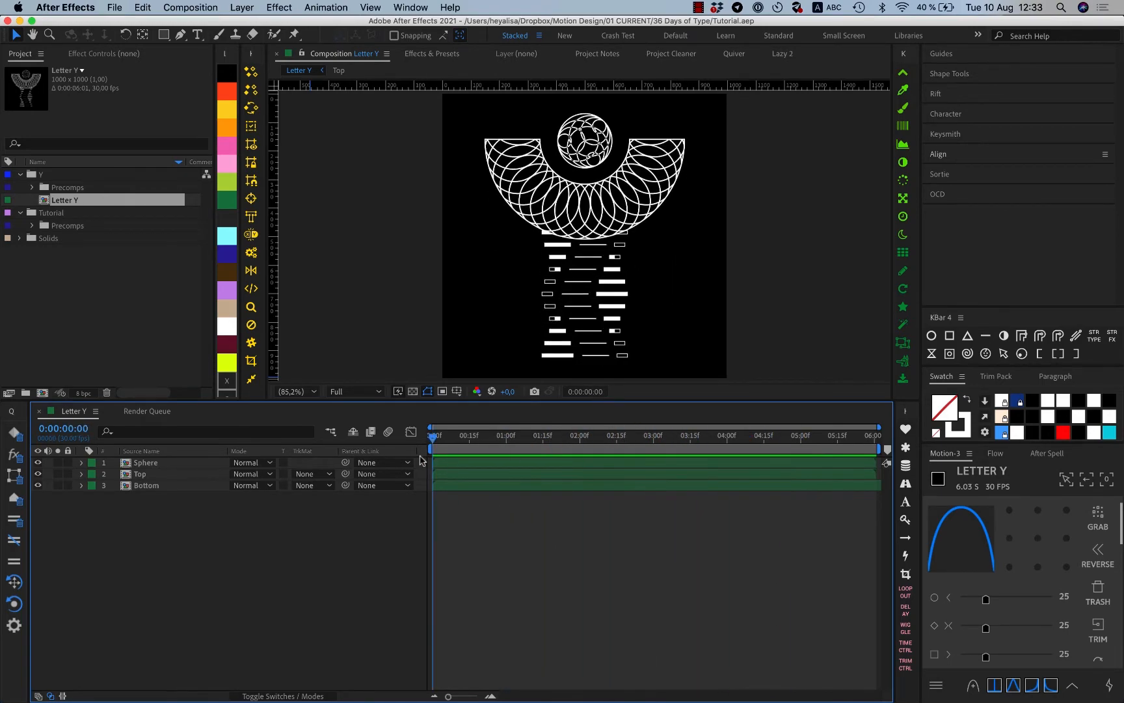
pyautogui.moveTo(895, 473); pyautogui.dragTo(653, 468)
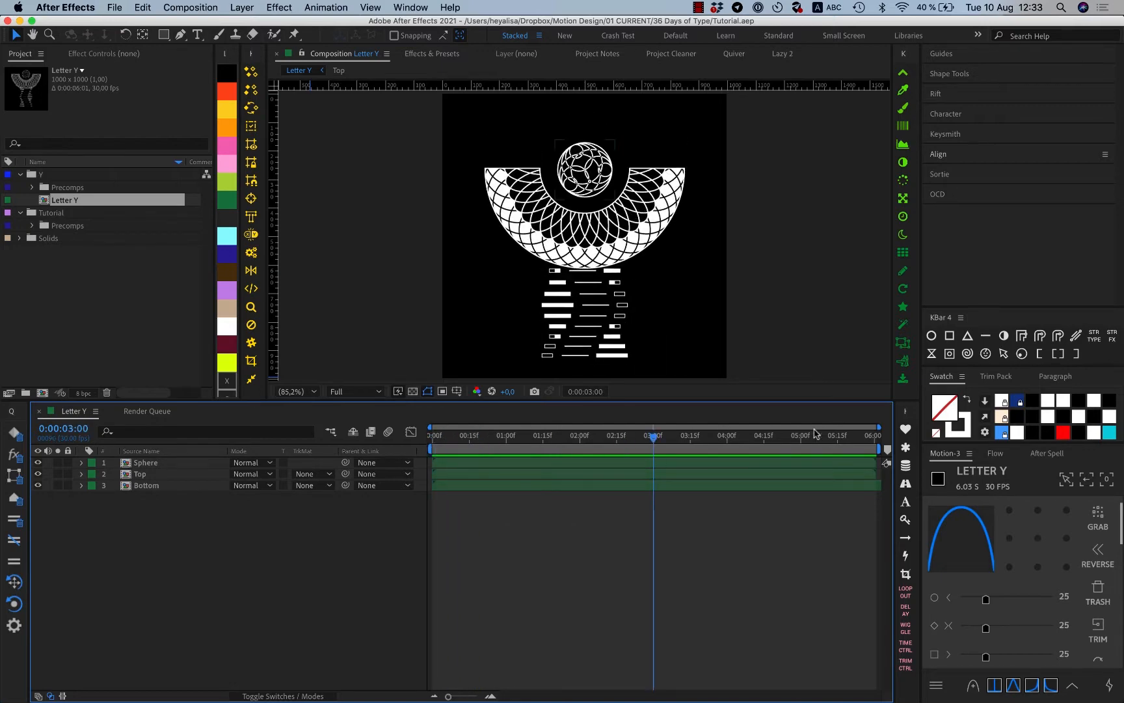
# Create a composition named Main Composition in the Tutorial folder, 1000 px wide with a duration of 0;00;06;01.
pyautogui.click(67, 304)
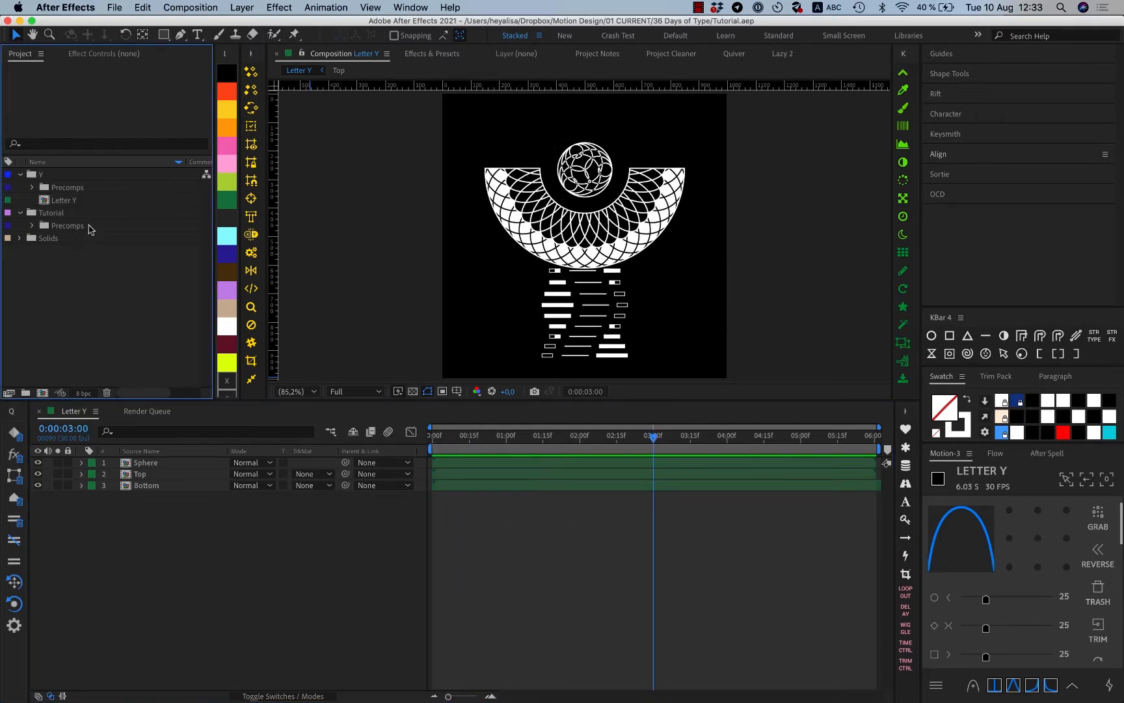
pyautogui.click(72, 213)
pyautogui.click(46, 392)
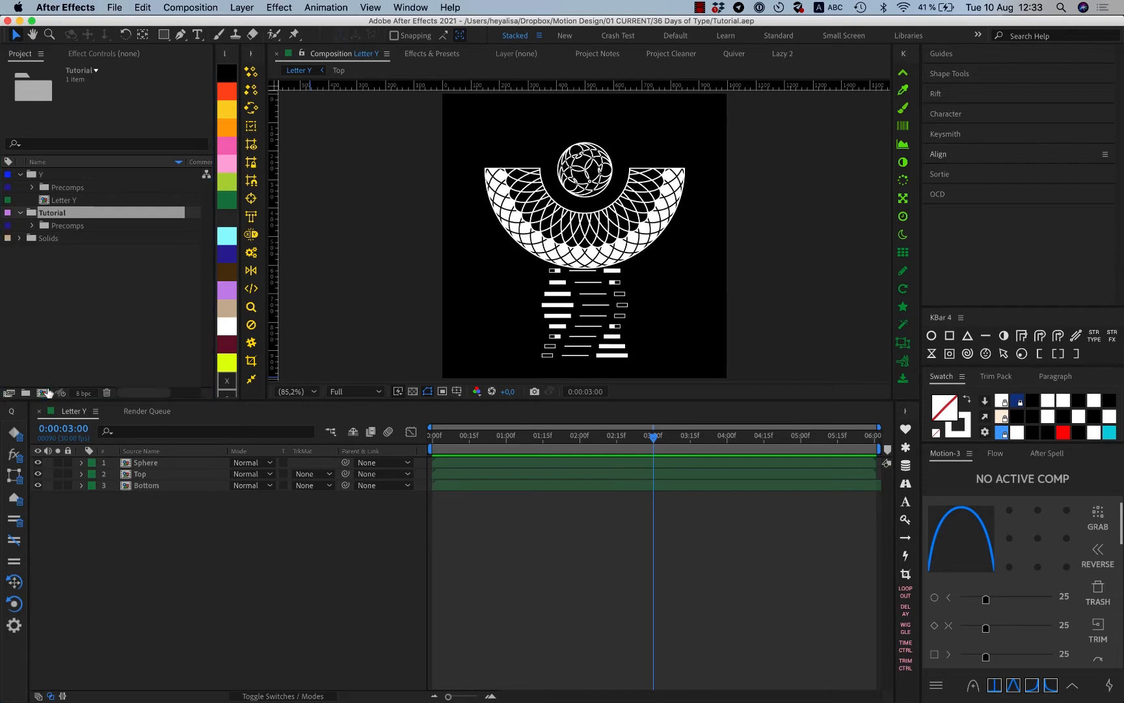
pyautogui.click(455, 280)
pyautogui.write('1000')
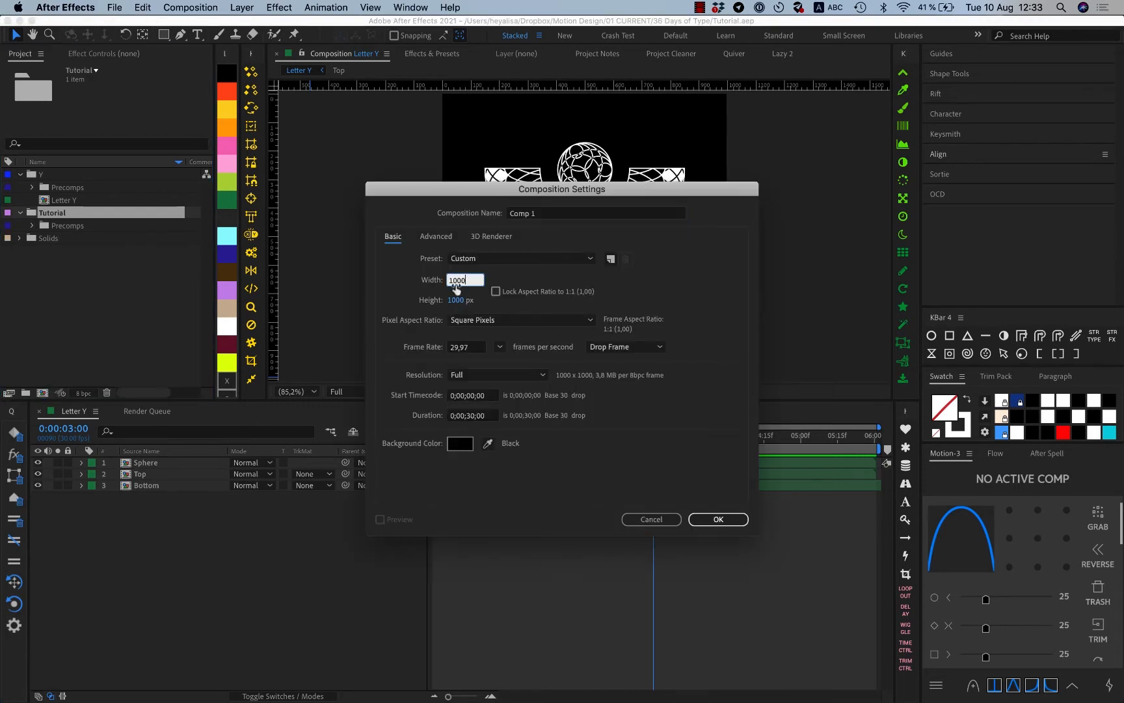
pyautogui.click(485, 415)
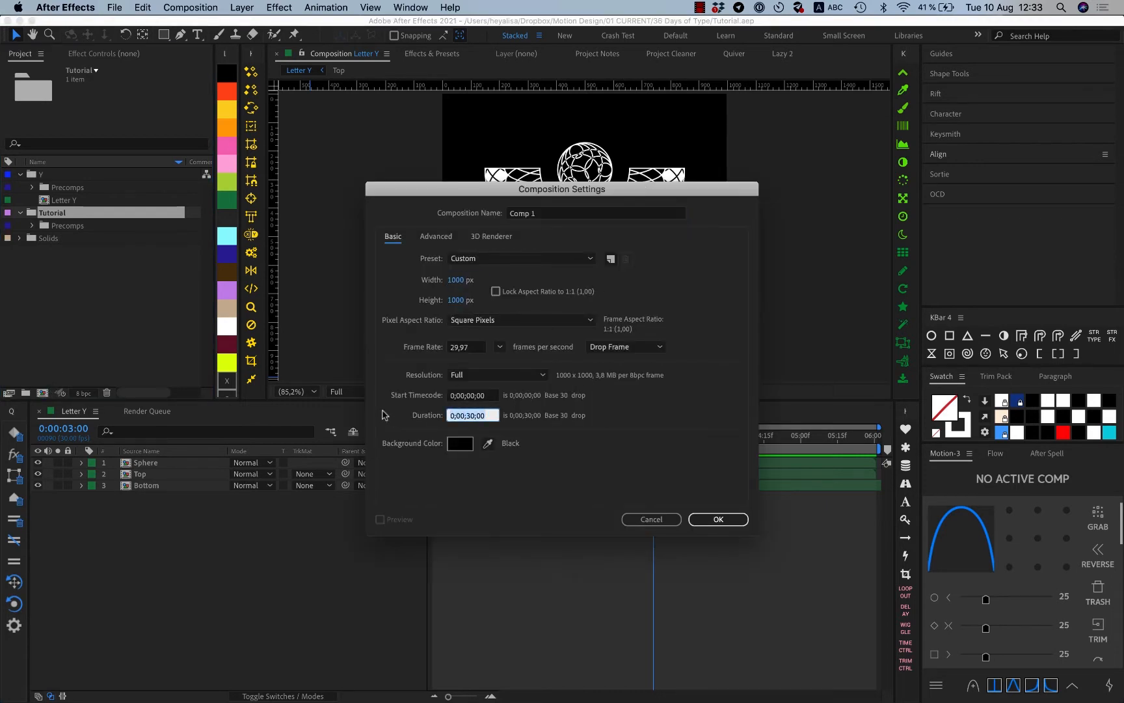
pyautogui.write('0')
pyautogui.write('6;01')
pyautogui.click(534, 210)
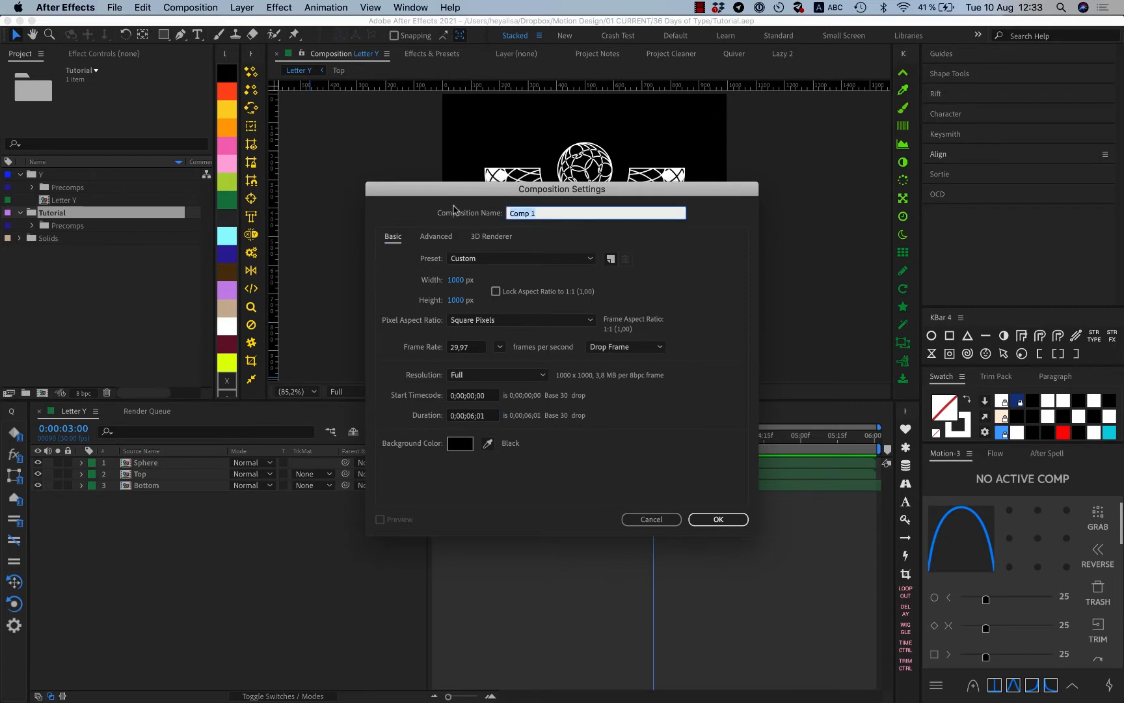
pyautogui.write('Main Composition')
pyautogui.press('Return')
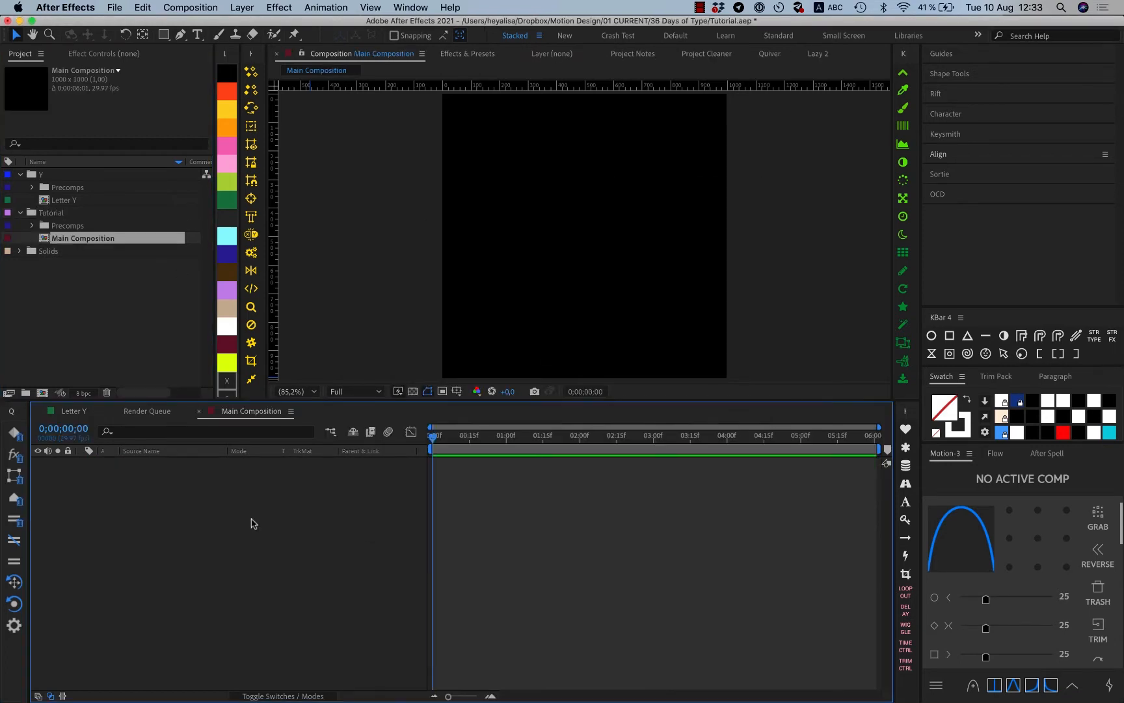
# Reopen the Letter Y composition with its Sphere layer selected, and give the Main Composition project item a green label.
pyautogui.click(82, 410)
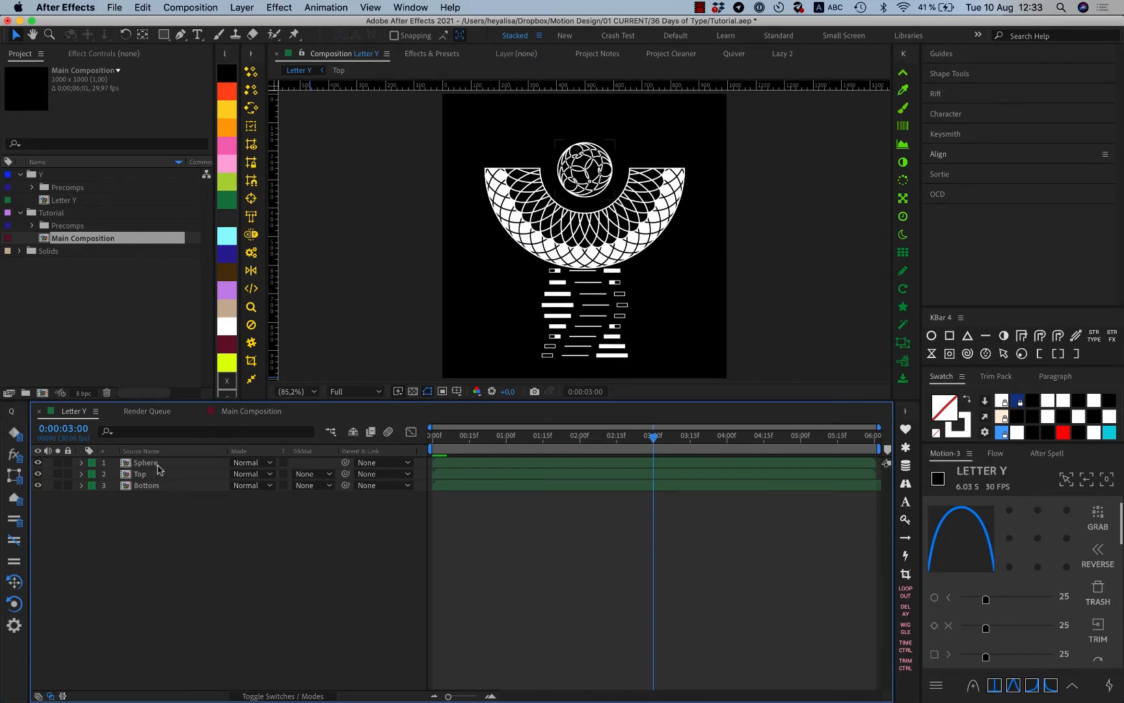
pyautogui.click(232, 412)
pyautogui.click(73, 410)
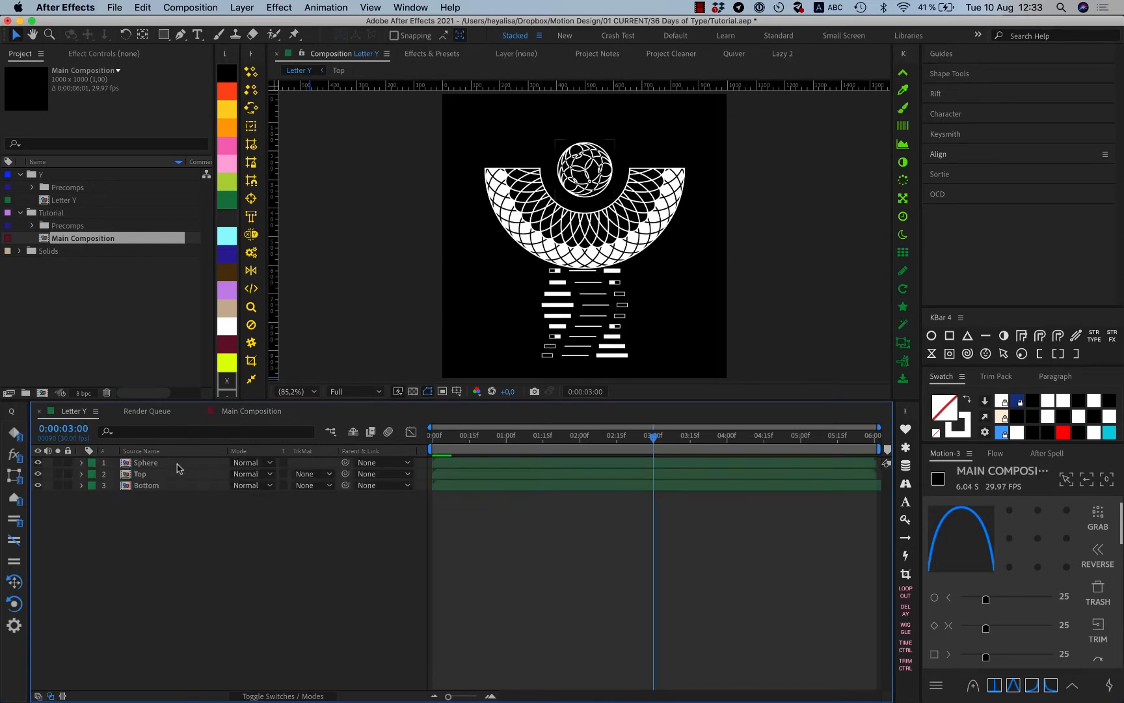
pyautogui.click(146, 463)
pyautogui.click(71, 207)
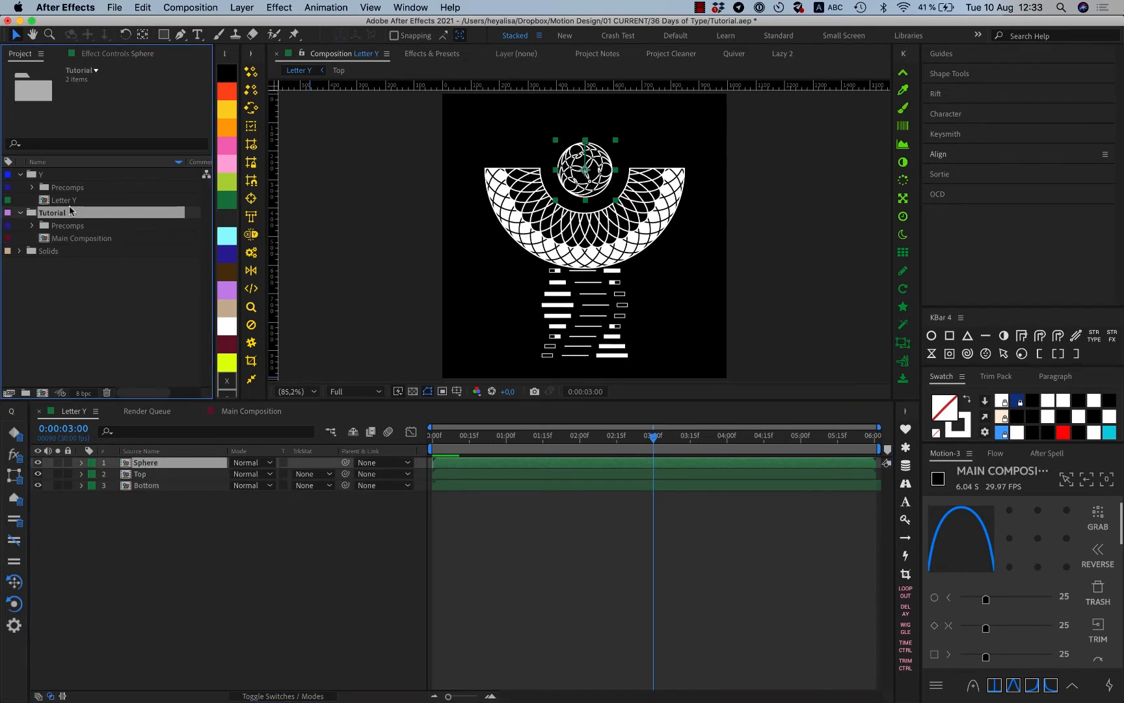
pyautogui.click(223, 203)
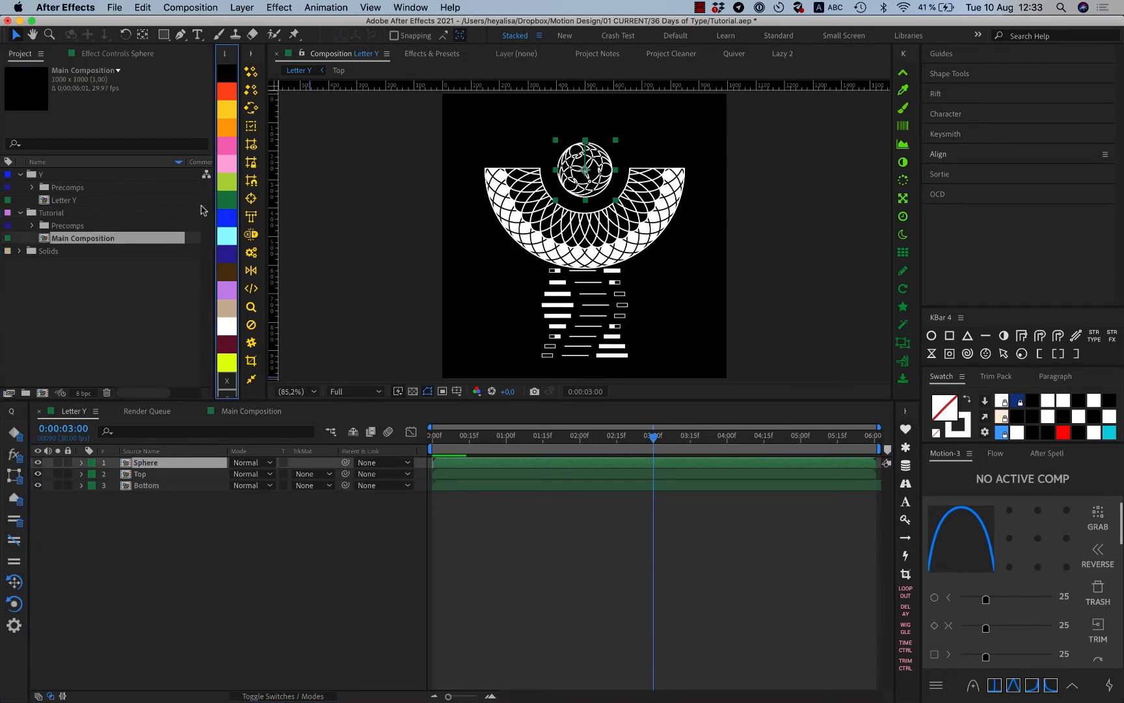
# Create a composition named Circles Animation in the Tutorial folder with a duration of 30 seconds.
pyautogui.click(55, 214)
pyautogui.click(43, 393)
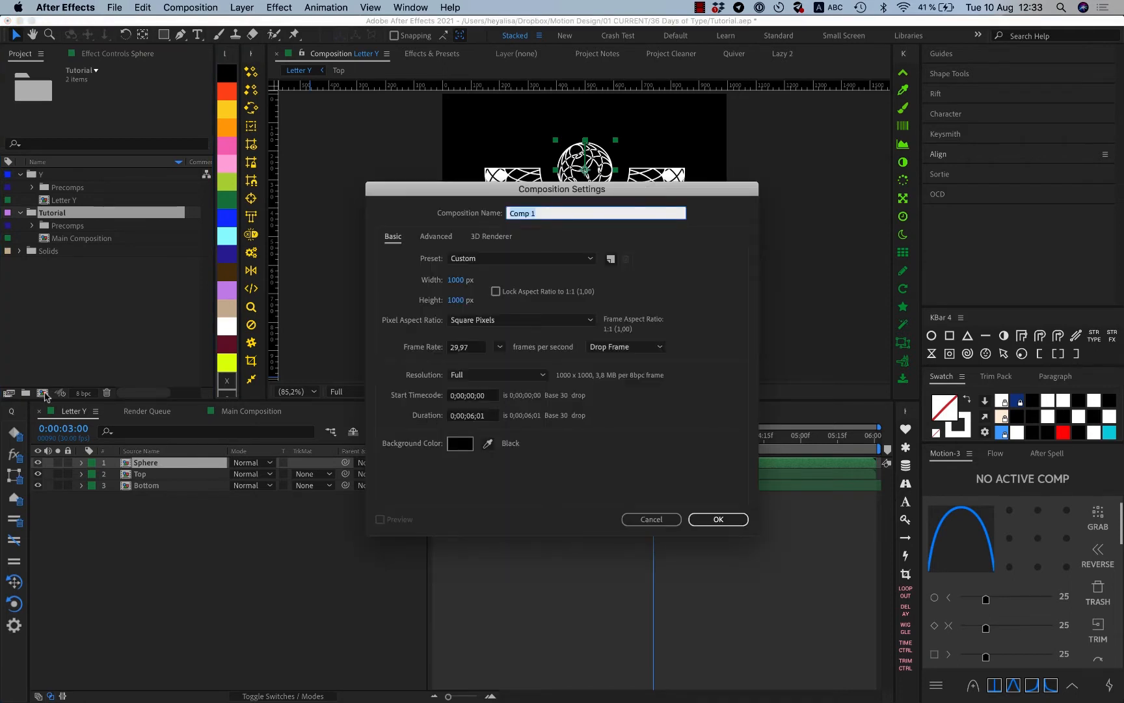
pyautogui.write('Circles Animation')
pyautogui.click(481, 415)
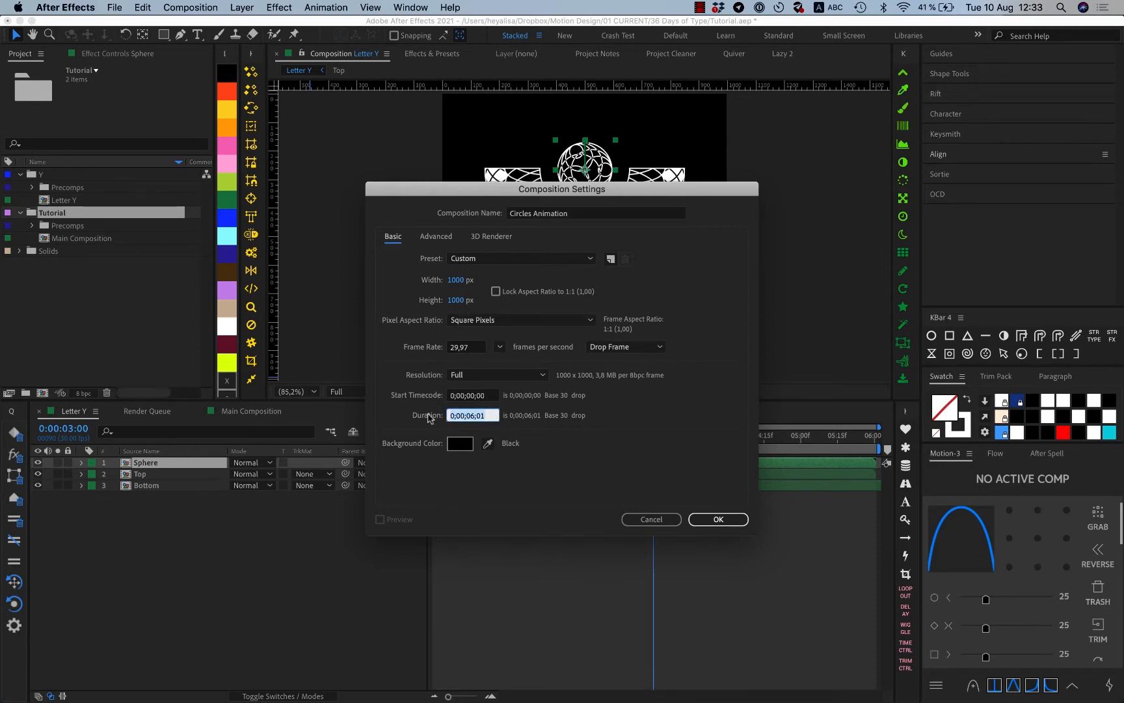
pyautogui.write('30')
pyautogui.press('Return')
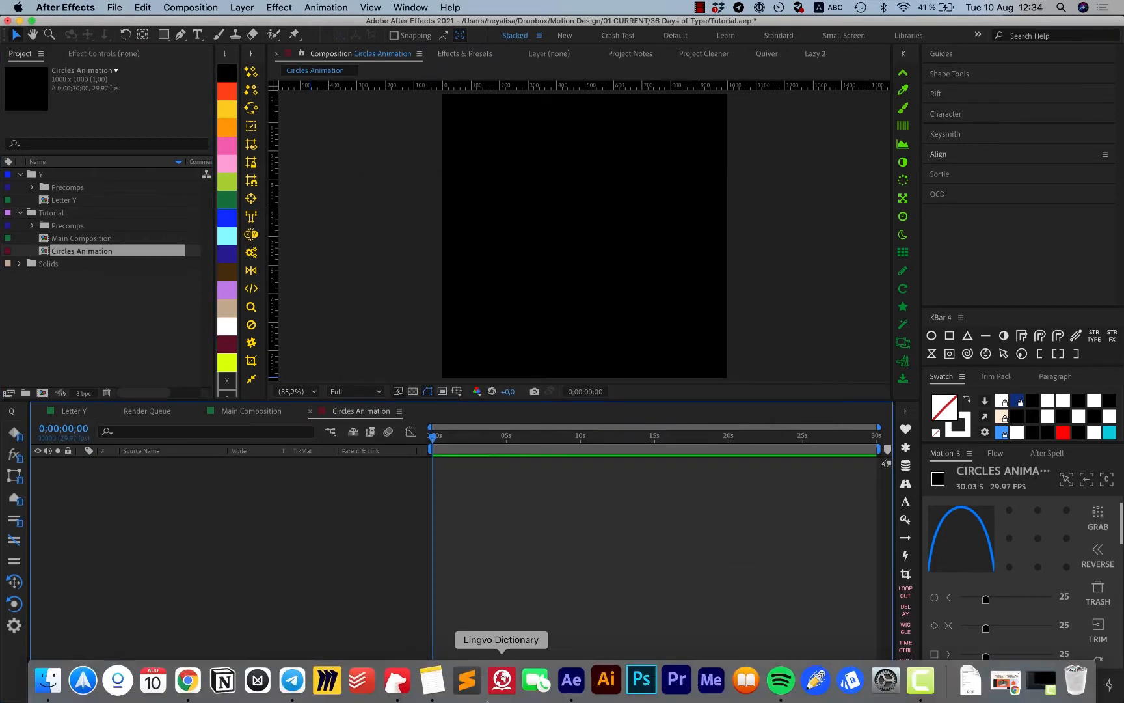
# Add an ellipse shape layer with a diameter of 900, with a stroke and no fill.
pyautogui.click(932, 335)
pyautogui.click(494, 353)
pyautogui.click(591, 354)
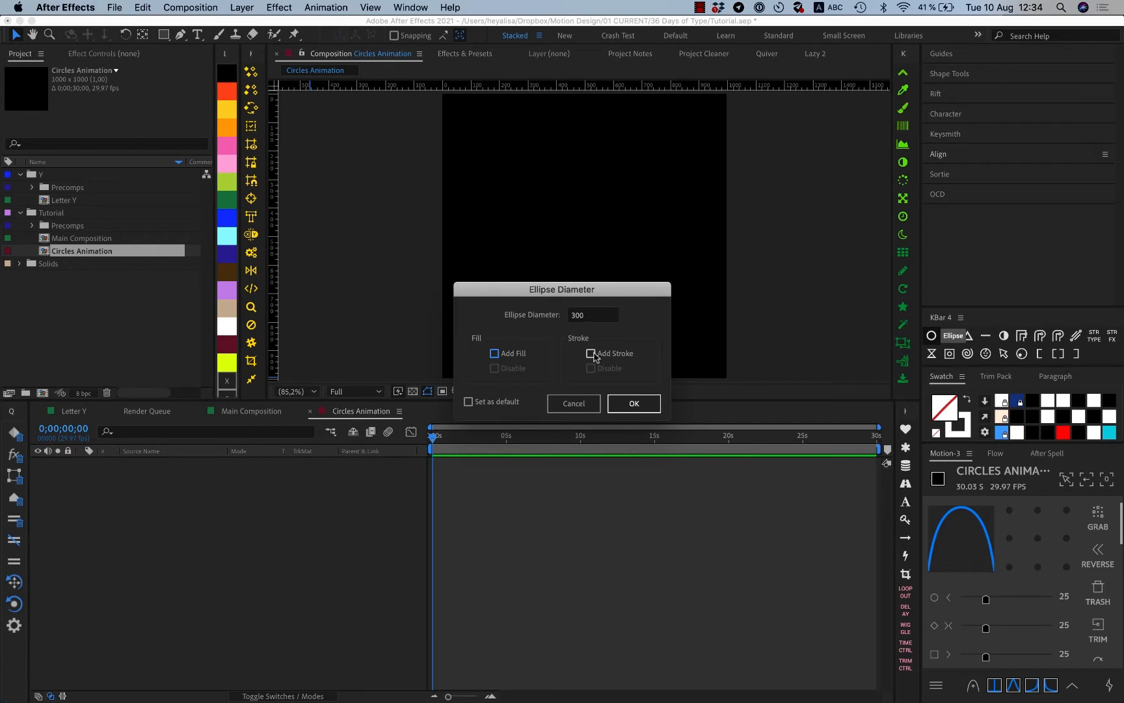
pyautogui.press('Tab')
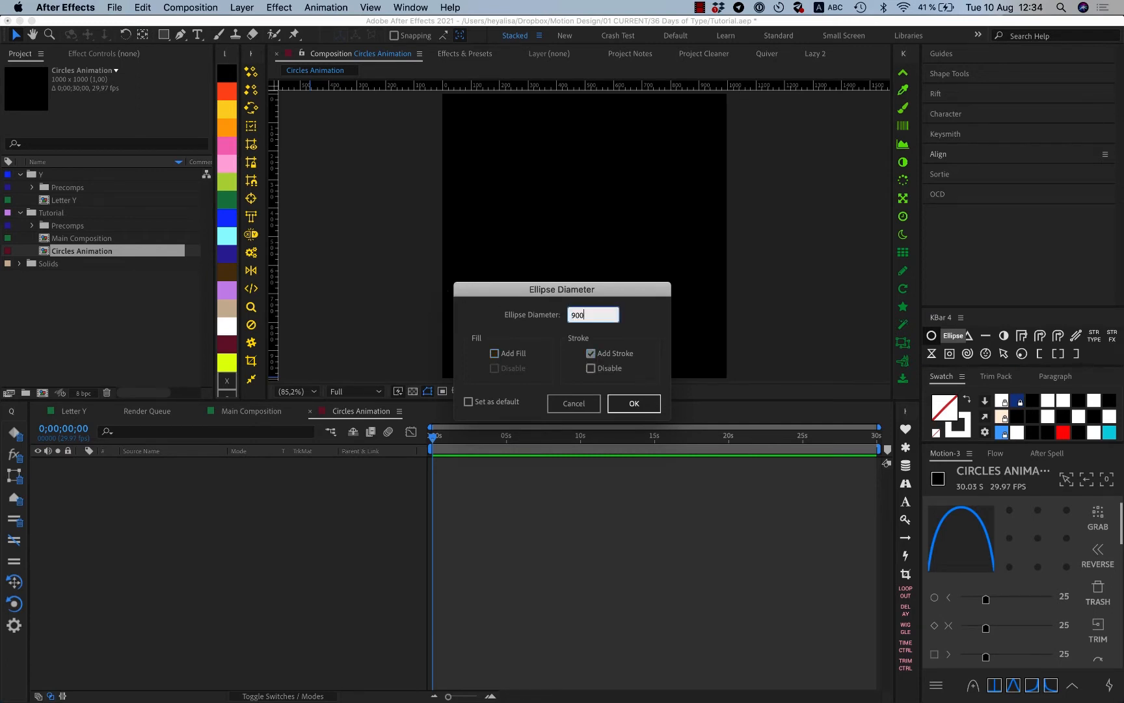
pyautogui.press('Return')
# Rename the new ellipse shape layer to Circle 01.
pyautogui.press('Return')
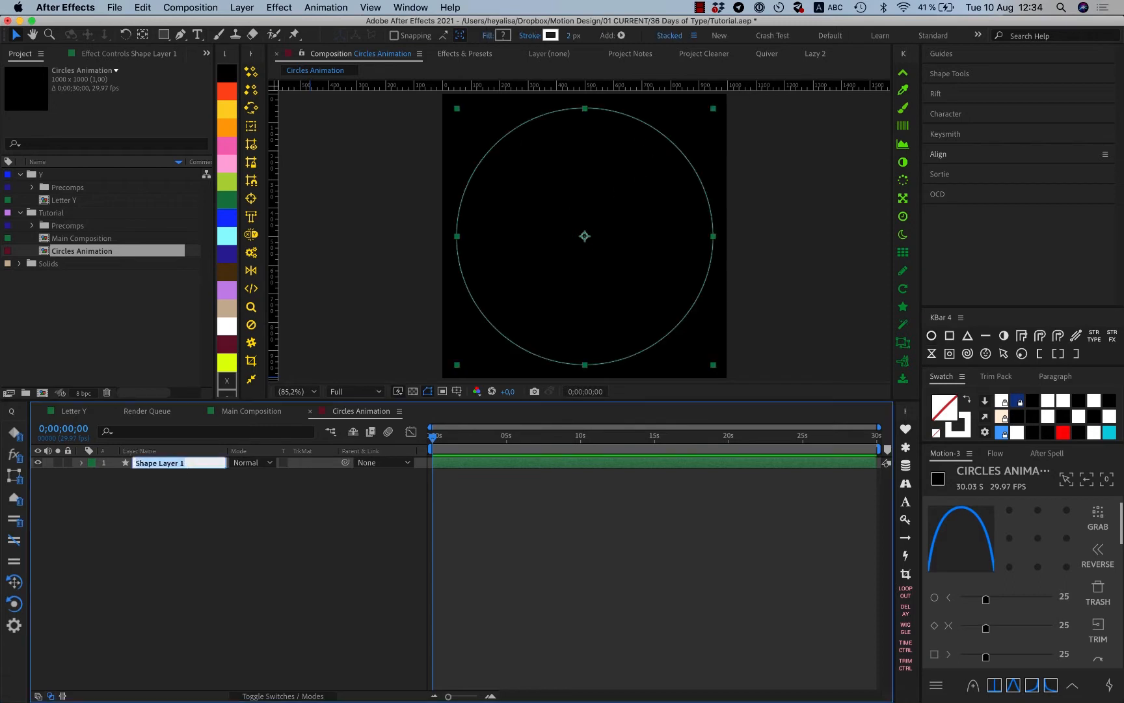
pyautogui.write('C')
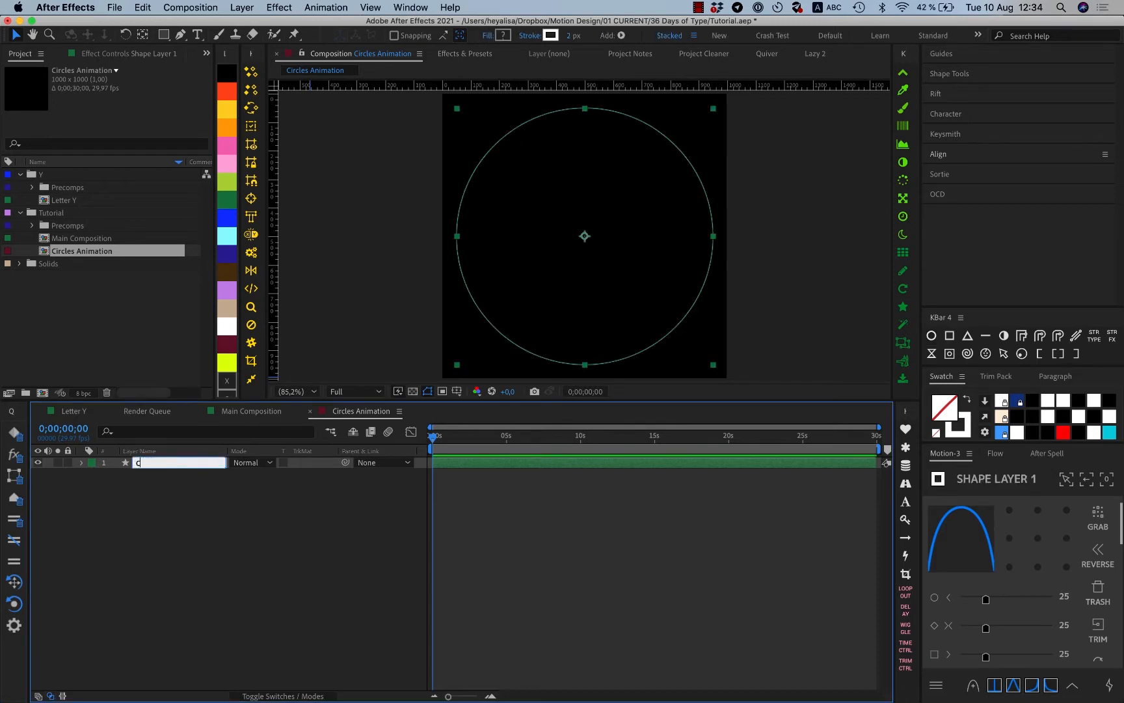
pyautogui.write('ircle 01')
pyautogui.press('Return')
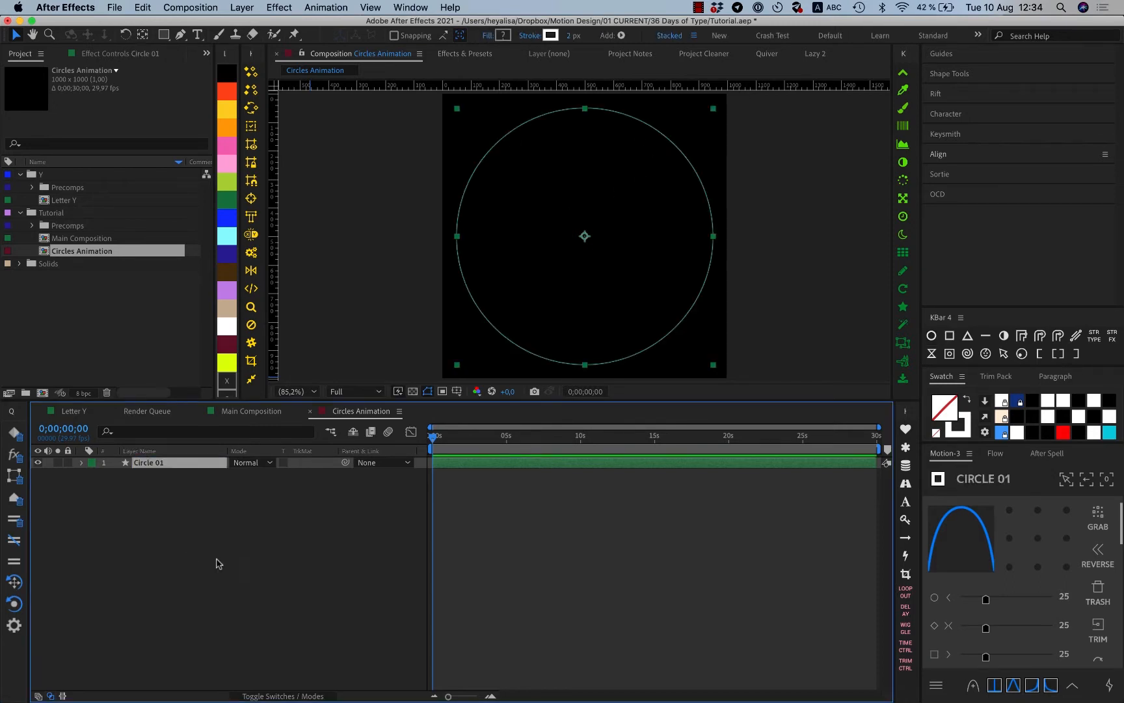
# Set the stroke width of Circle 01 to 18 px.
pyautogui.click(573, 35)
pyautogui.write('18')
pyautogui.press('Return')
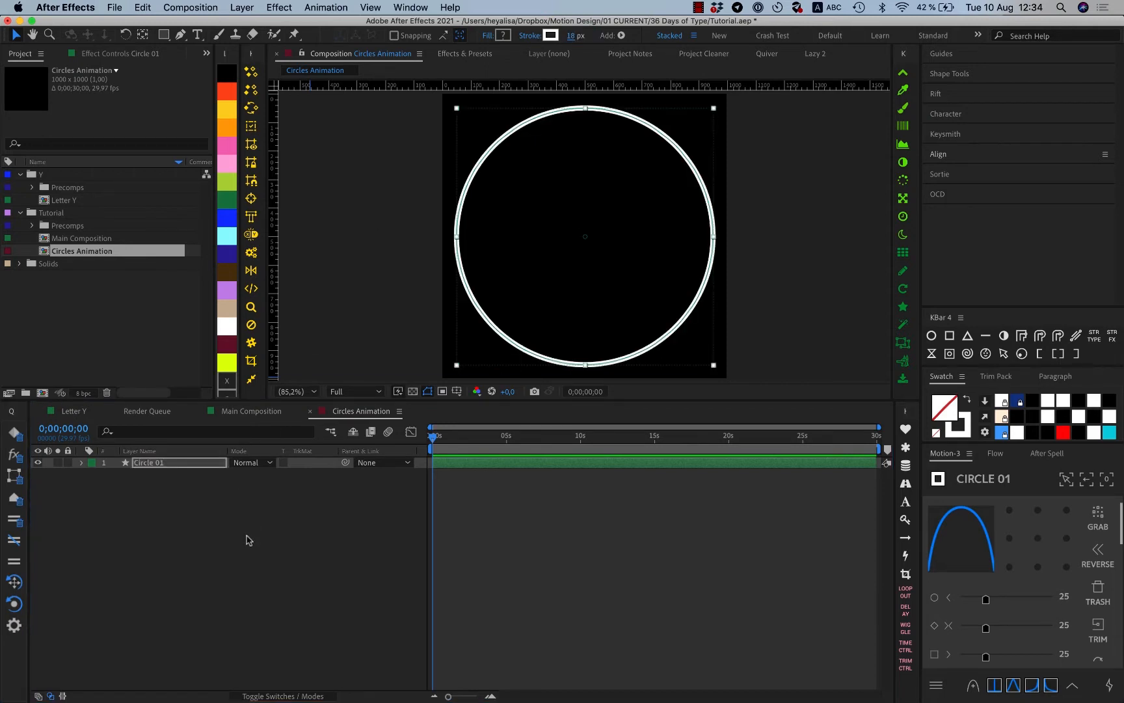
pyautogui.moveTo(477, 437); pyautogui.dragTo(454, 484)
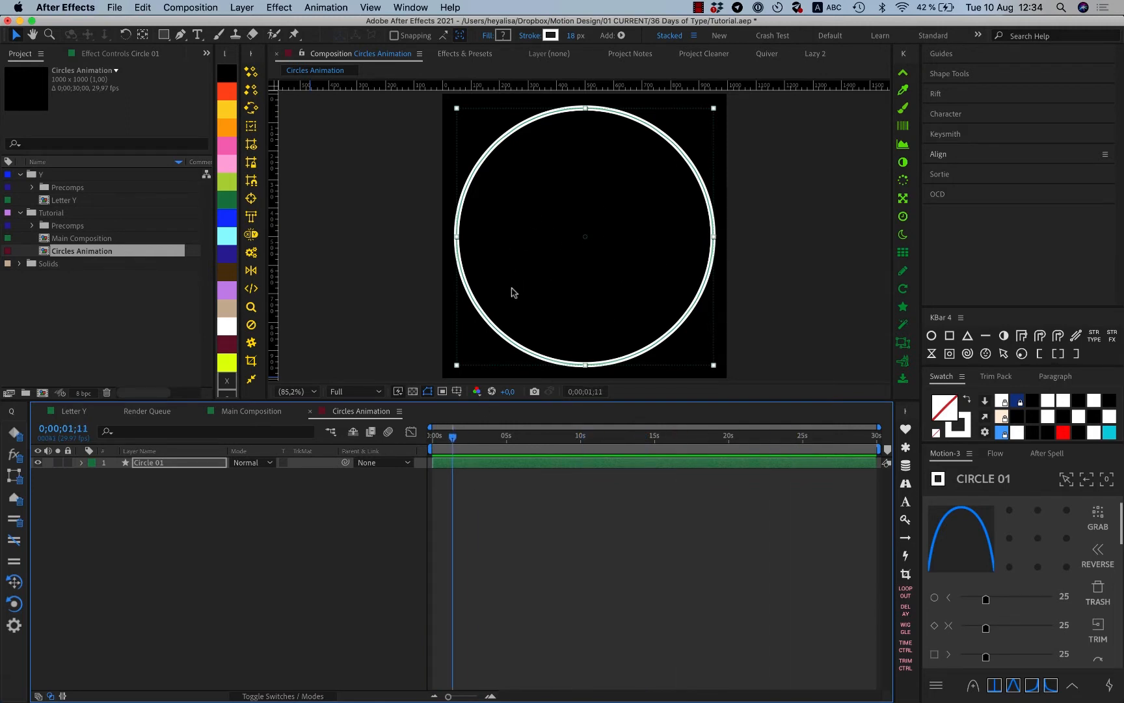
pyautogui.moveTo(437, 445); pyautogui.dragTo(499, 450)
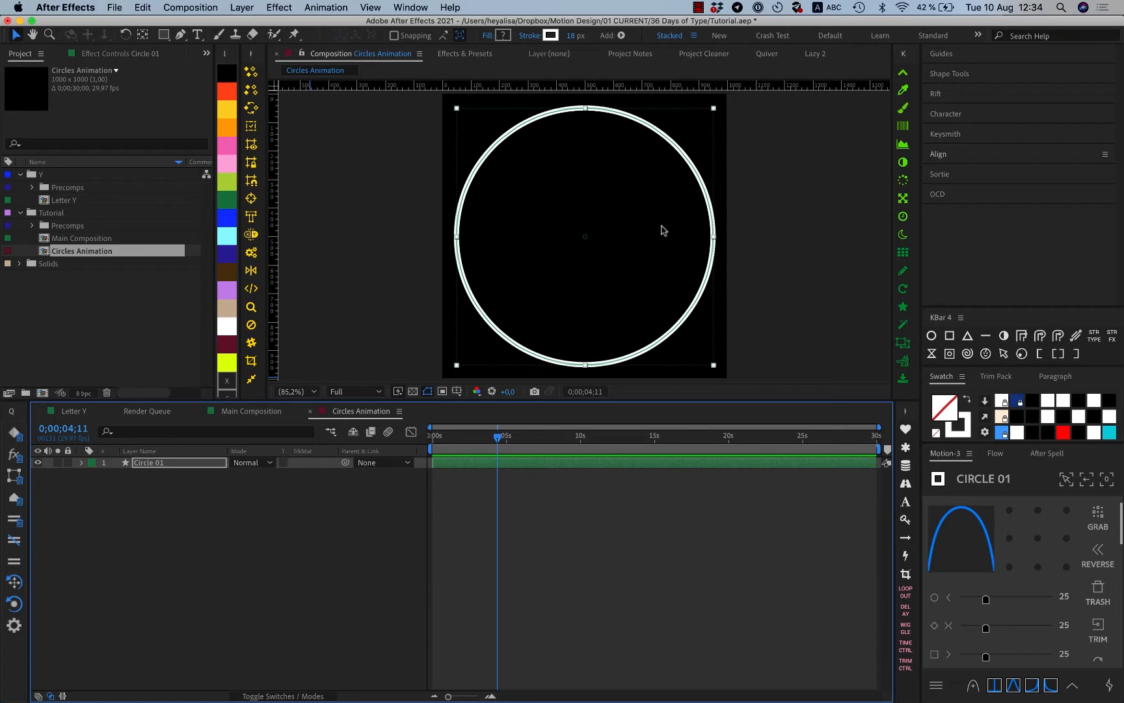
# Go to the first frame and move the anchor point of Circle 01's Group 1 from the centre to the circle's left edge.
pyautogui.press('Home')
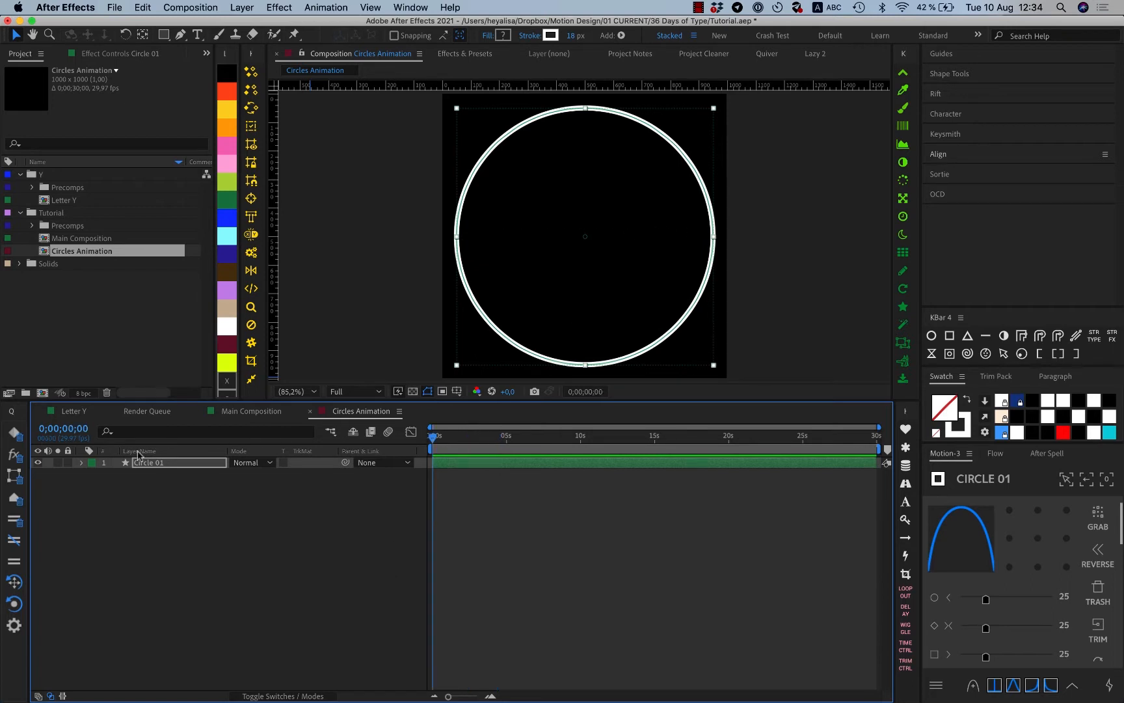
pyautogui.click(82, 462)
pyautogui.click(92, 475)
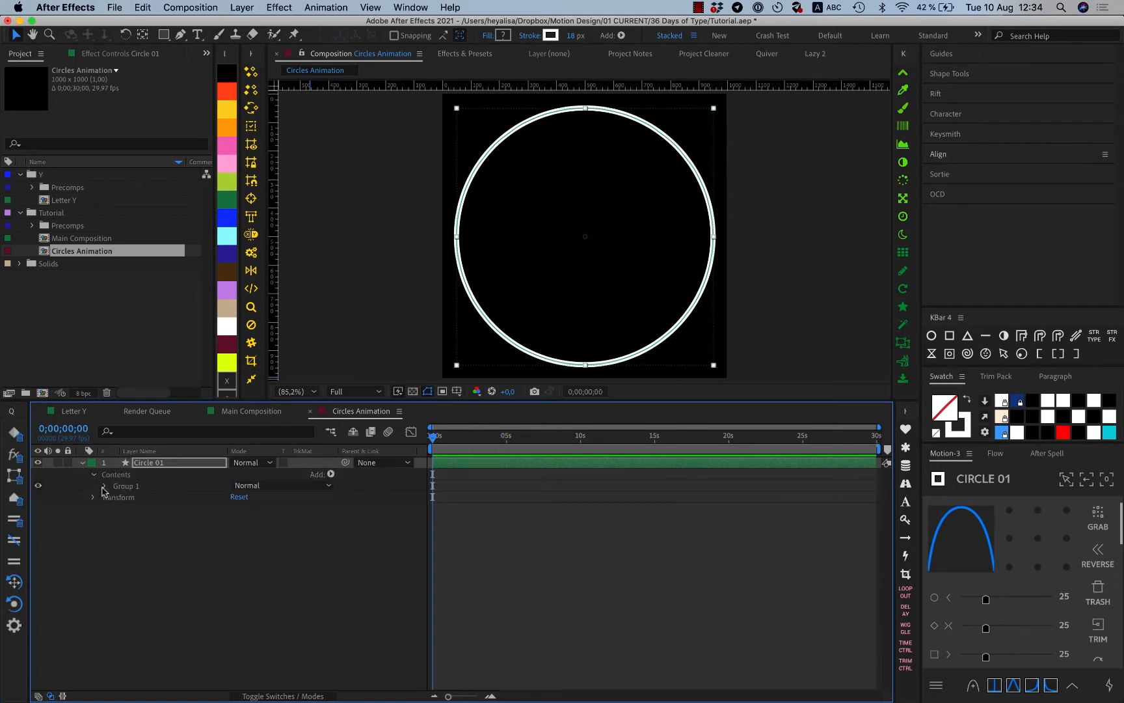
pyautogui.click(102, 486)
pyautogui.click(138, 487)
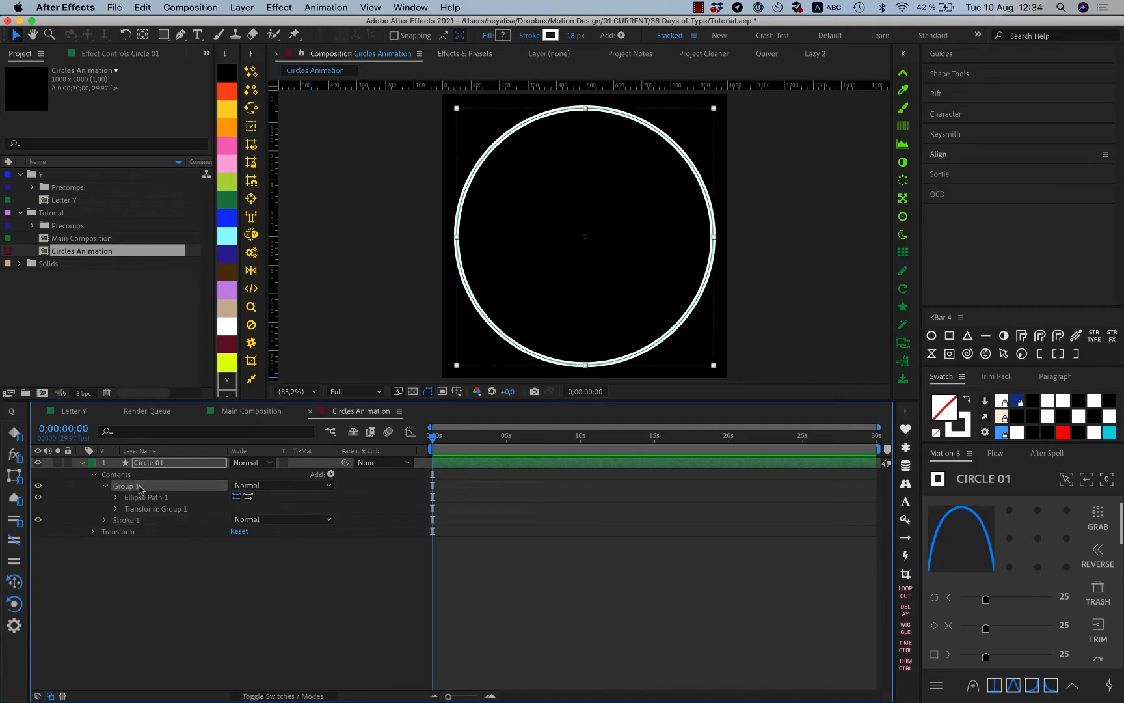
pyautogui.press('y')
pyautogui.moveTo(586, 238); pyautogui.dragTo(456, 240)
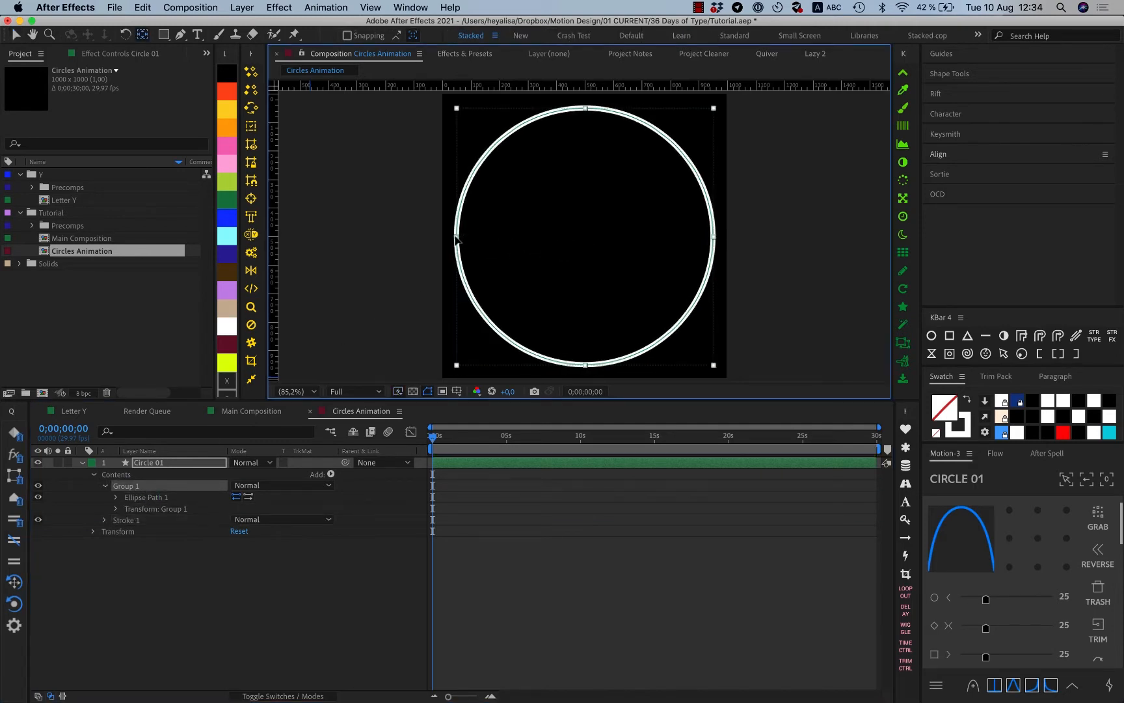
# Keyframe the scale of Circle 01's Group 1 from 0% at the first frame to 100% at 4 seconds.
pyautogui.click(117, 509)
pyautogui.click(138, 542)
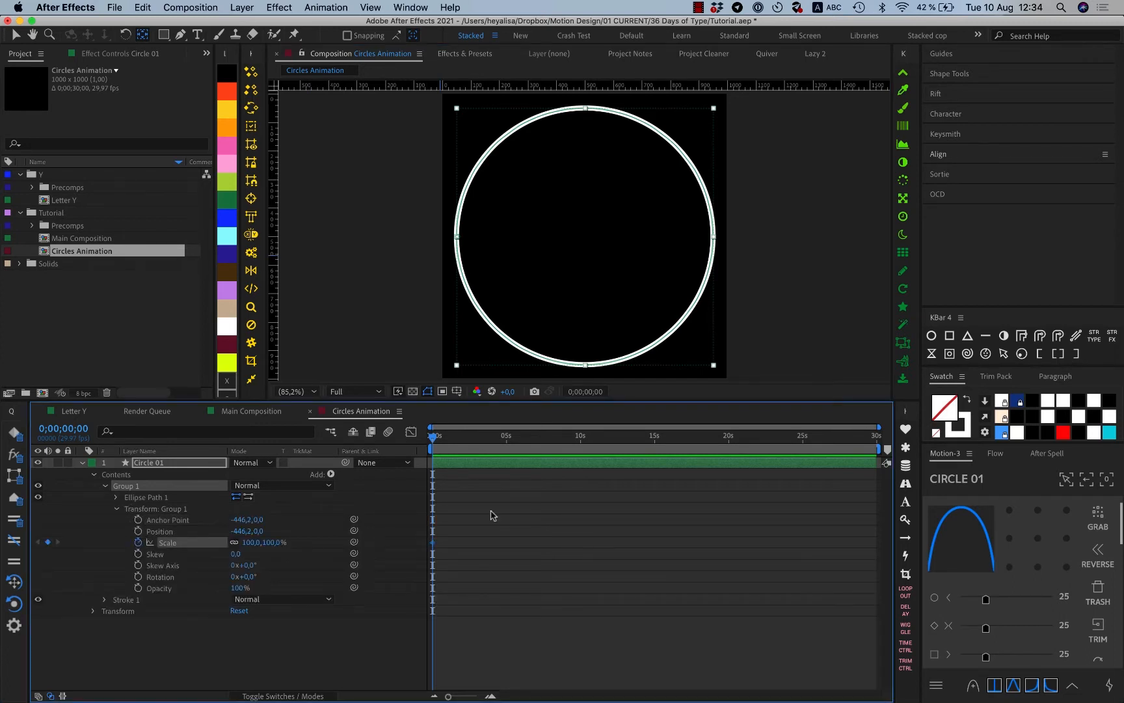
pyautogui.click(491, 439)
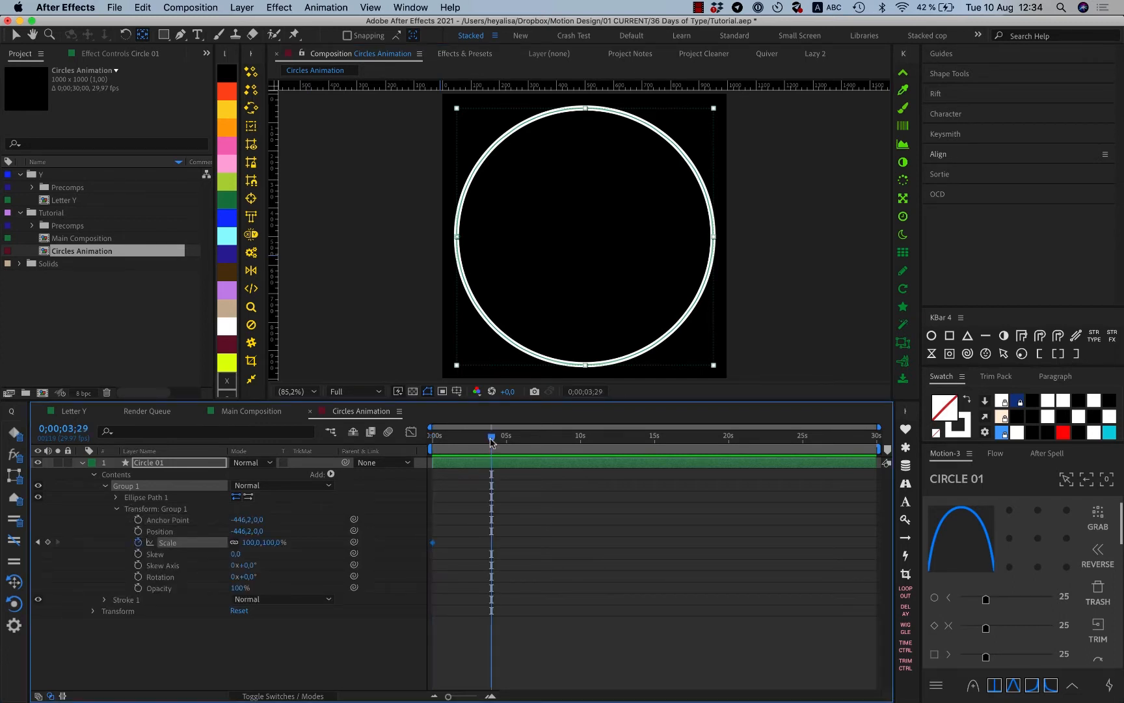
pyautogui.press('pagedown')
pyautogui.press('pagedown')
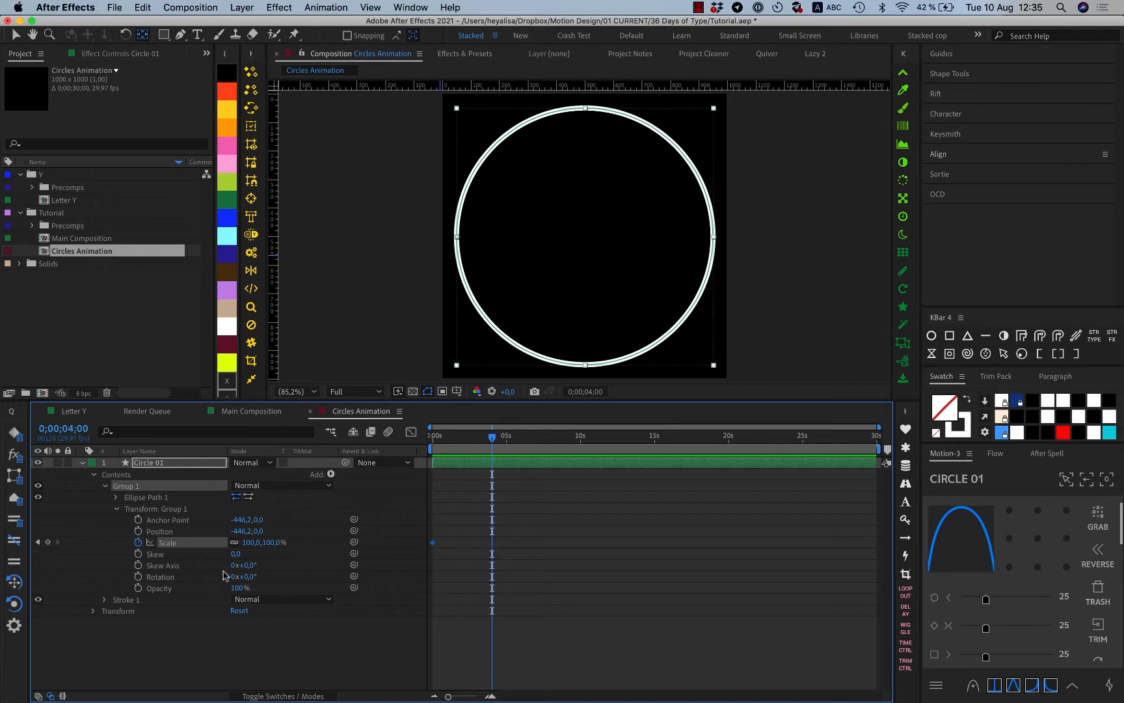
pyautogui.press('Home')
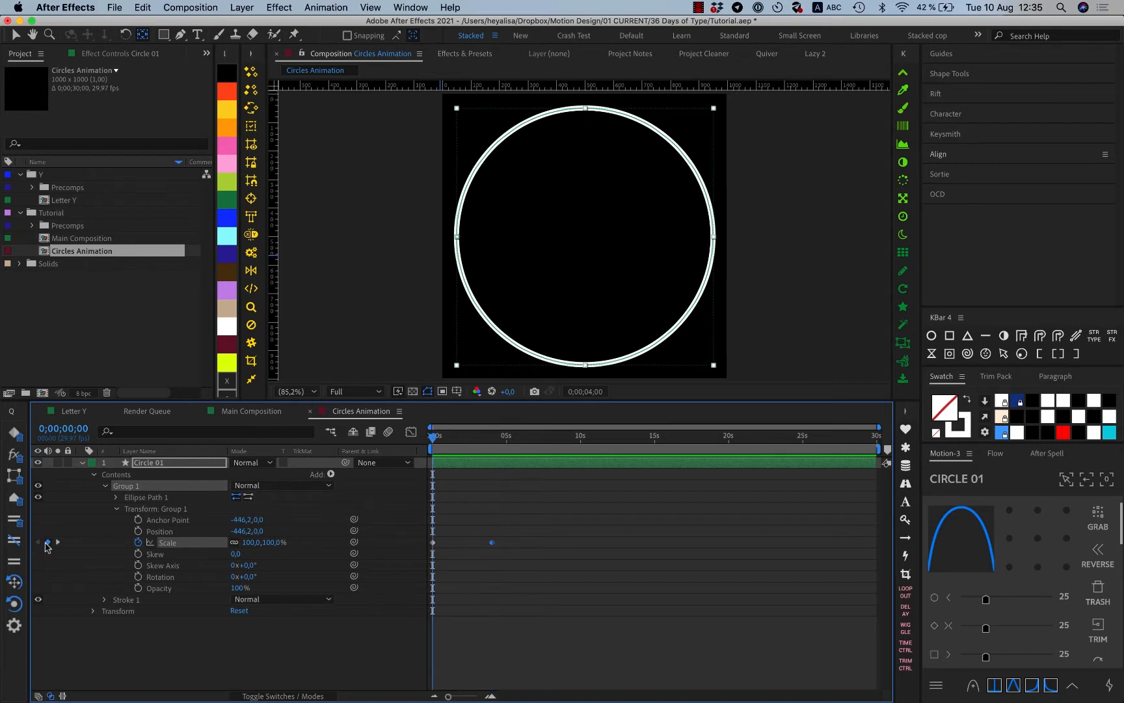
pyautogui.press('k')
pyautogui.press('j')
pyautogui.click(247, 542)
pyautogui.write('00')
pyautogui.press('Return')
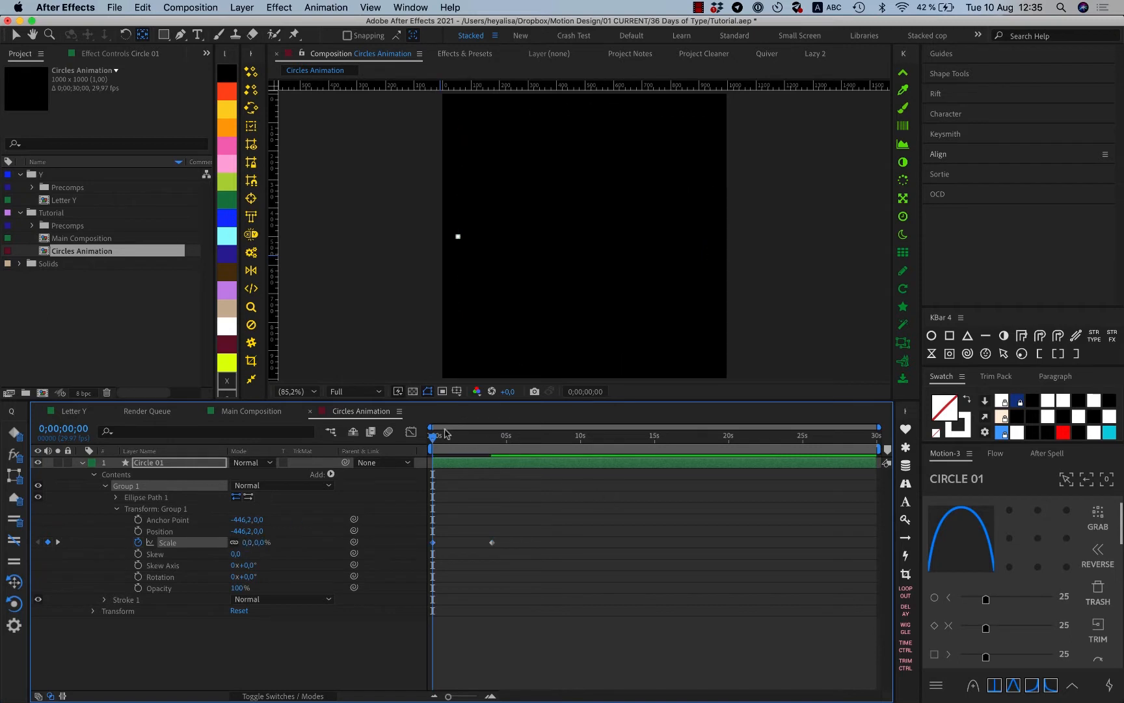
pyautogui.moveTo(434, 447)
pyautogui.mouseDown()
pyautogui.moveTo(507, 447)
pyautogui.moveTo(433, 446)
pyautogui.mouseUp()
# Collapse the Circle 01 layer and create 20 duplicates of it with Duplicate Layers.
pyautogui.click(82, 463)
pyautogui.click(210, 462)
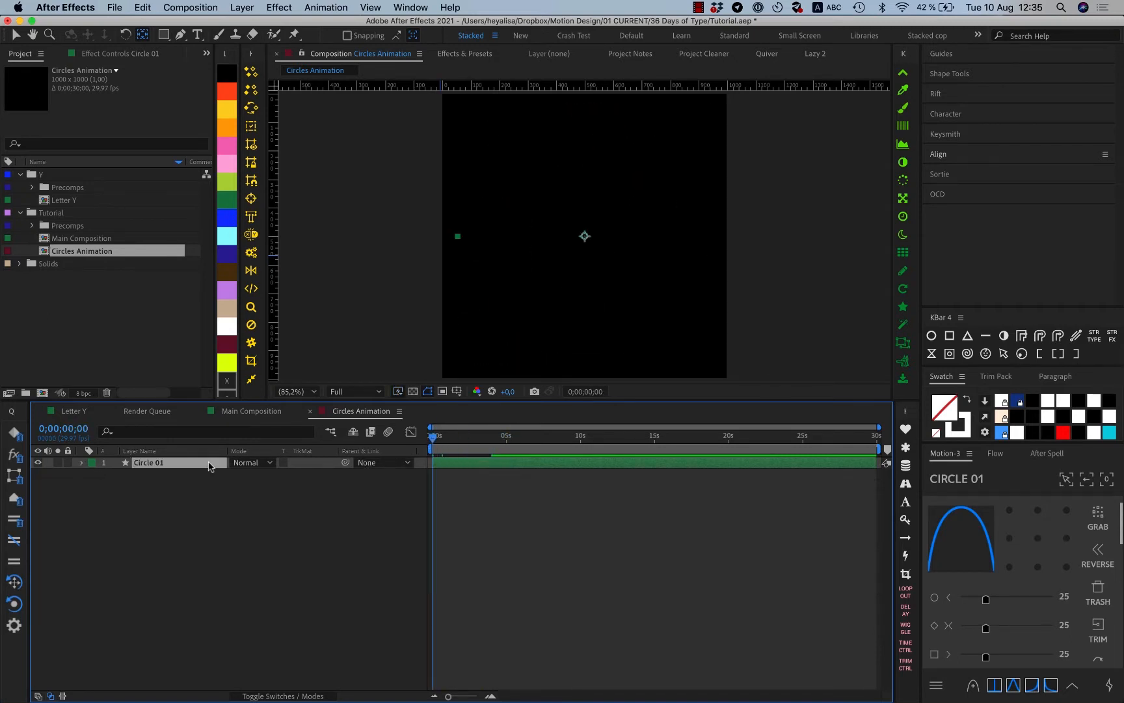
pyautogui.click(905, 464)
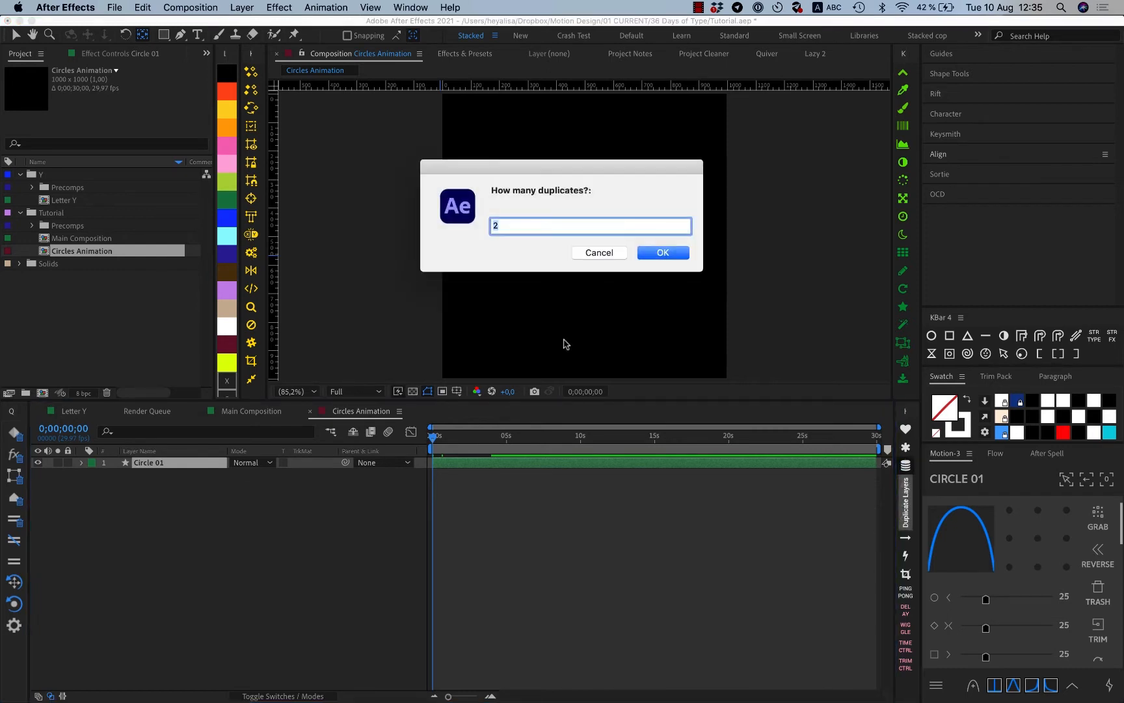
pyautogui.write('20')
pyautogui.press('Return')
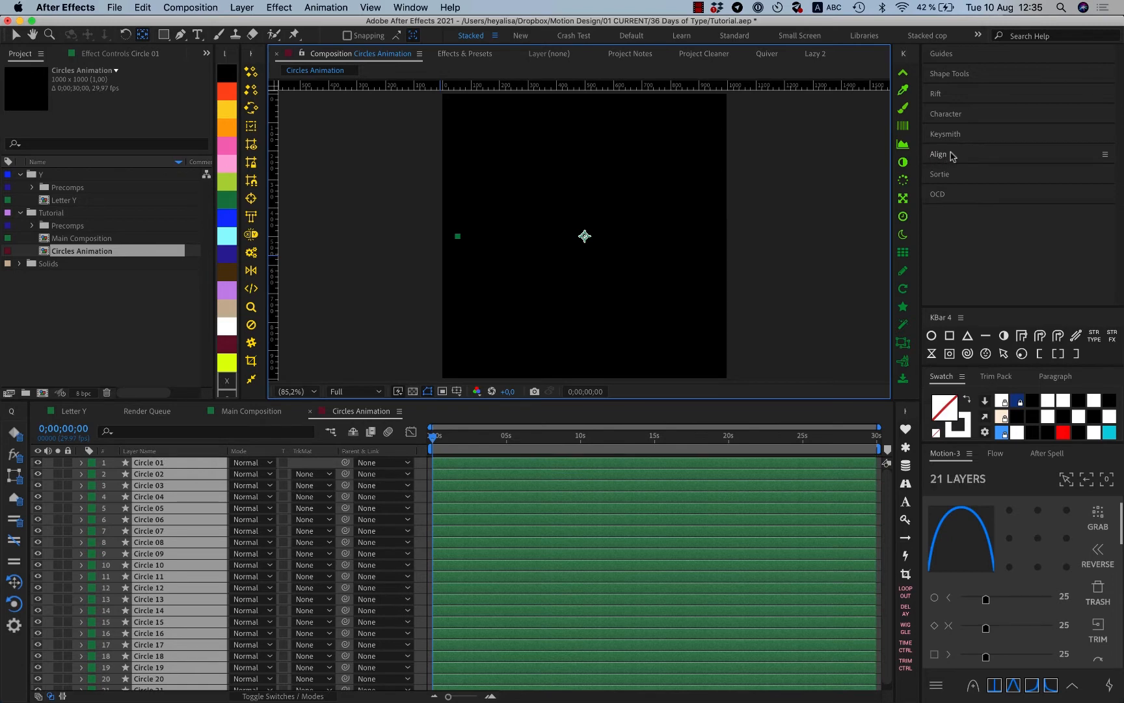
# Stagger all the circle layers by 30 frames in ascending order with Rift and preview the expanding circles.
pyautogui.click(968, 97)
pyautogui.click(942, 220)
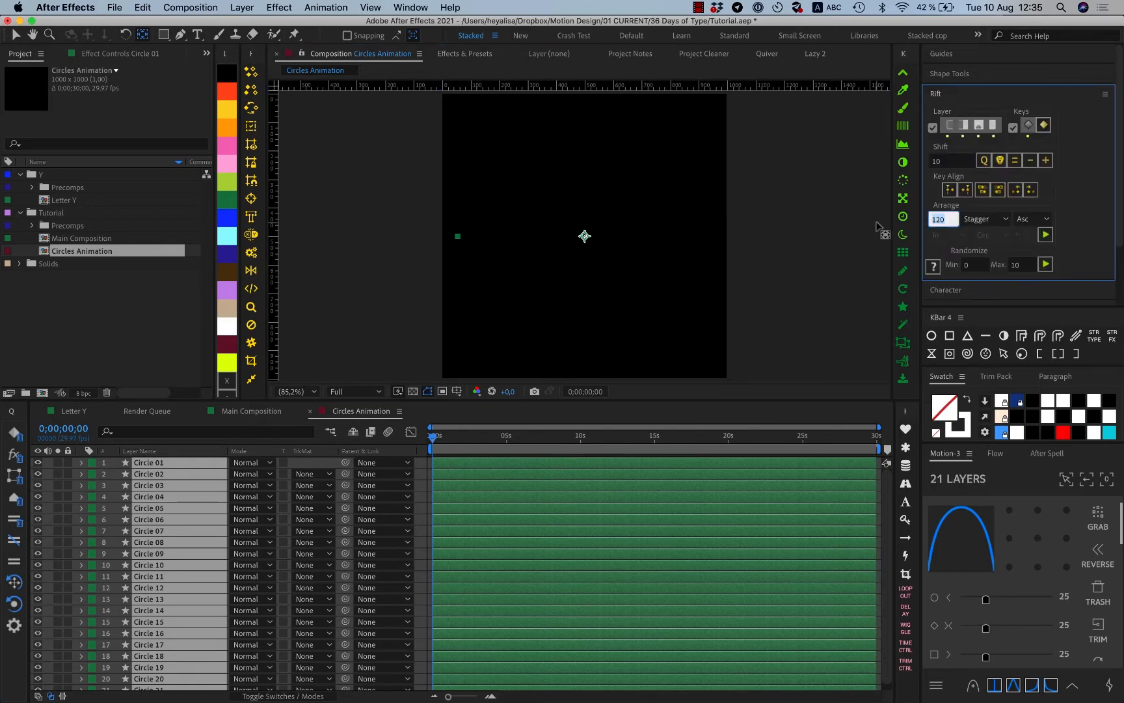
pyautogui.write('30')
pyautogui.click(1044, 235)
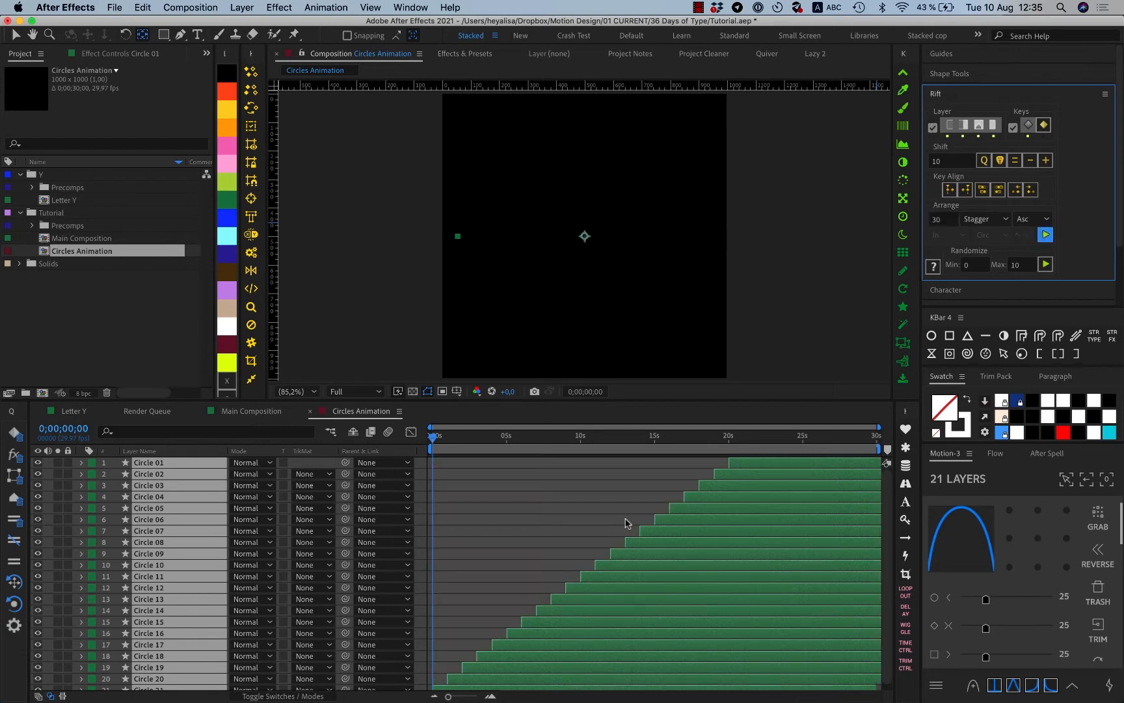
pyautogui.scroll(-1, 555, 583)
pyautogui.scroll(1, 515, 527)
pyautogui.click(984, 93)
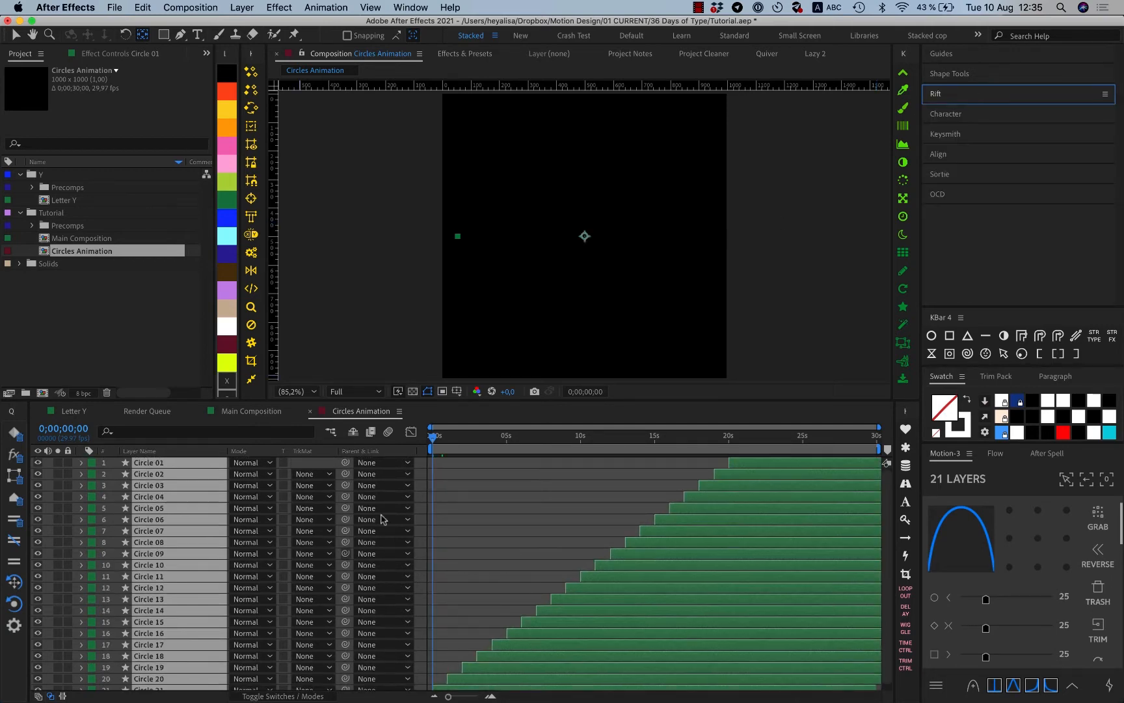
pyautogui.click(461, 498)
pyautogui.moveTo(455, 448); pyautogui.dragTo(554, 446)
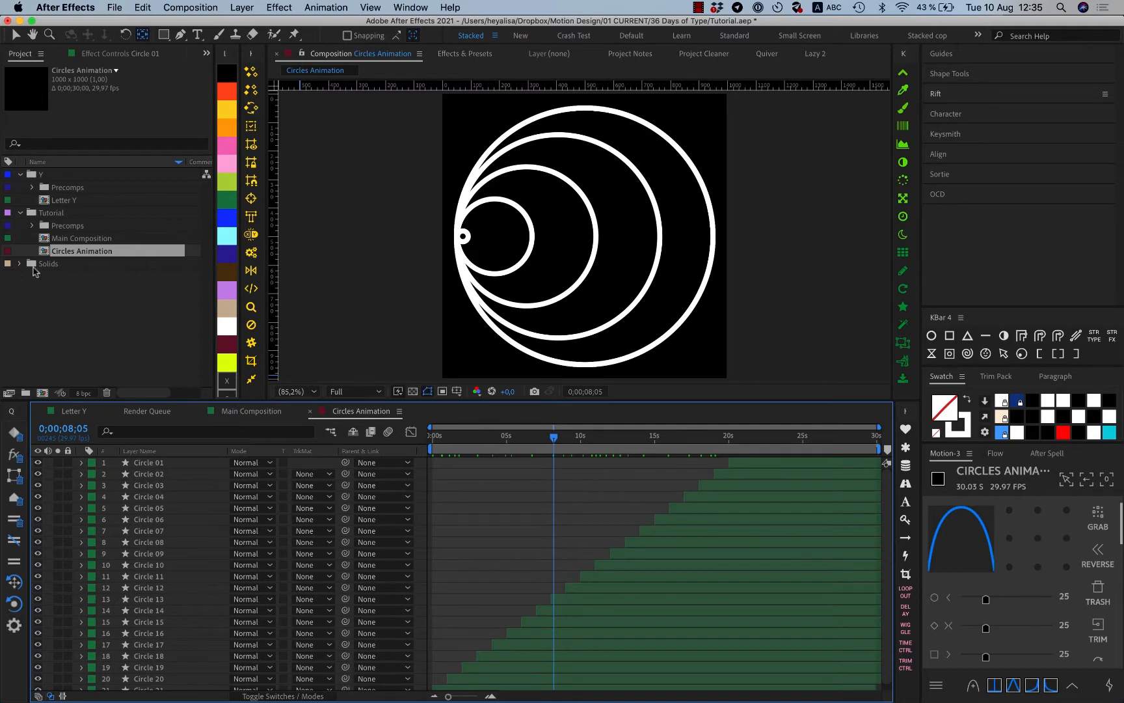
# Create a composition named Sphere from Circles Animation and file both compositions in the Tutorial folder's Precomps.
pyautogui.moveTo(76, 251); pyautogui.dragTo(43, 393)
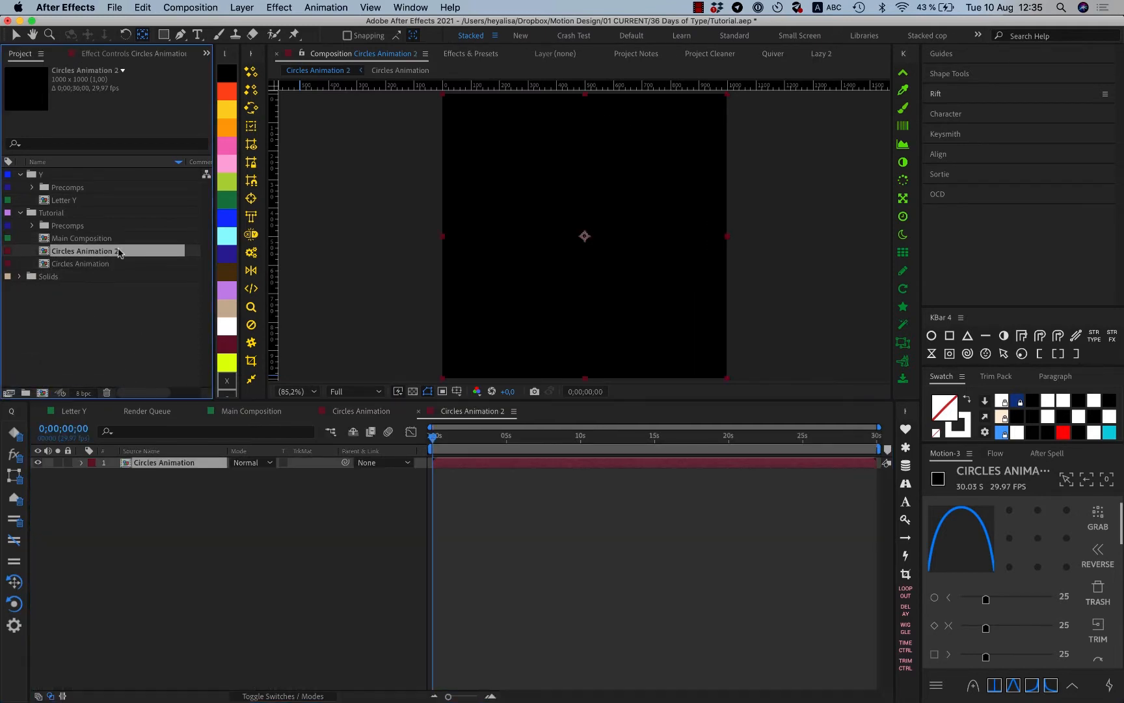
pyautogui.press('Return')
pyautogui.write('sphere')
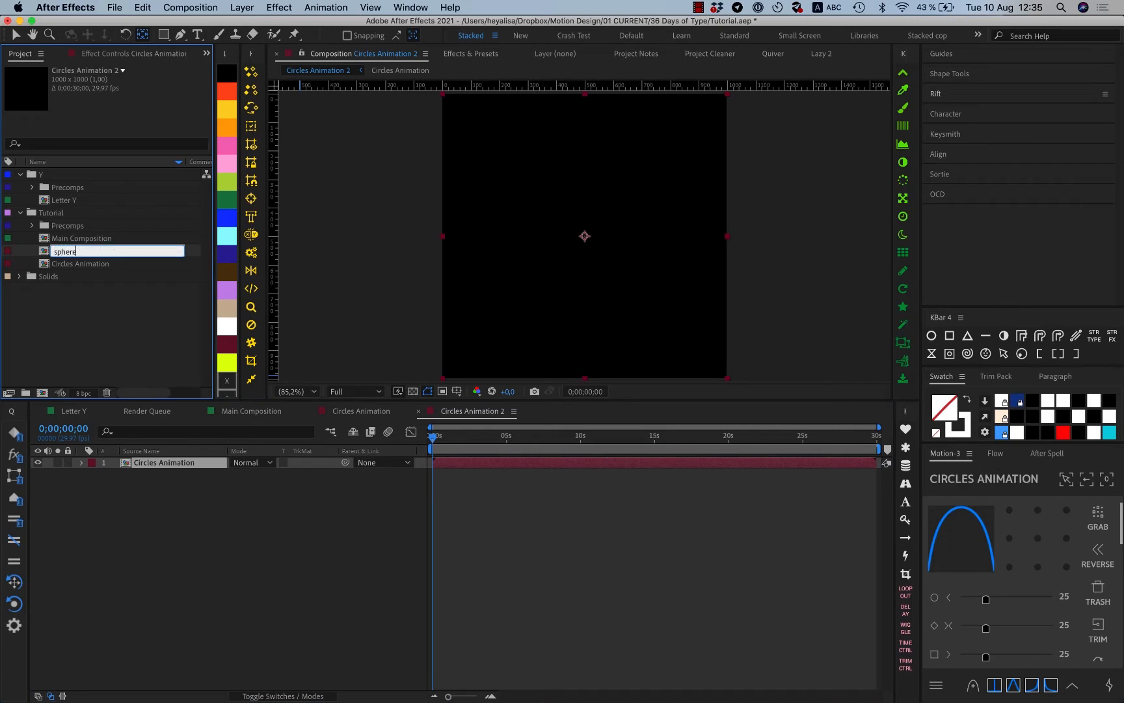
pyautogui.press('super+a')
pyautogui.write('Sp')
pyautogui.press('Return')
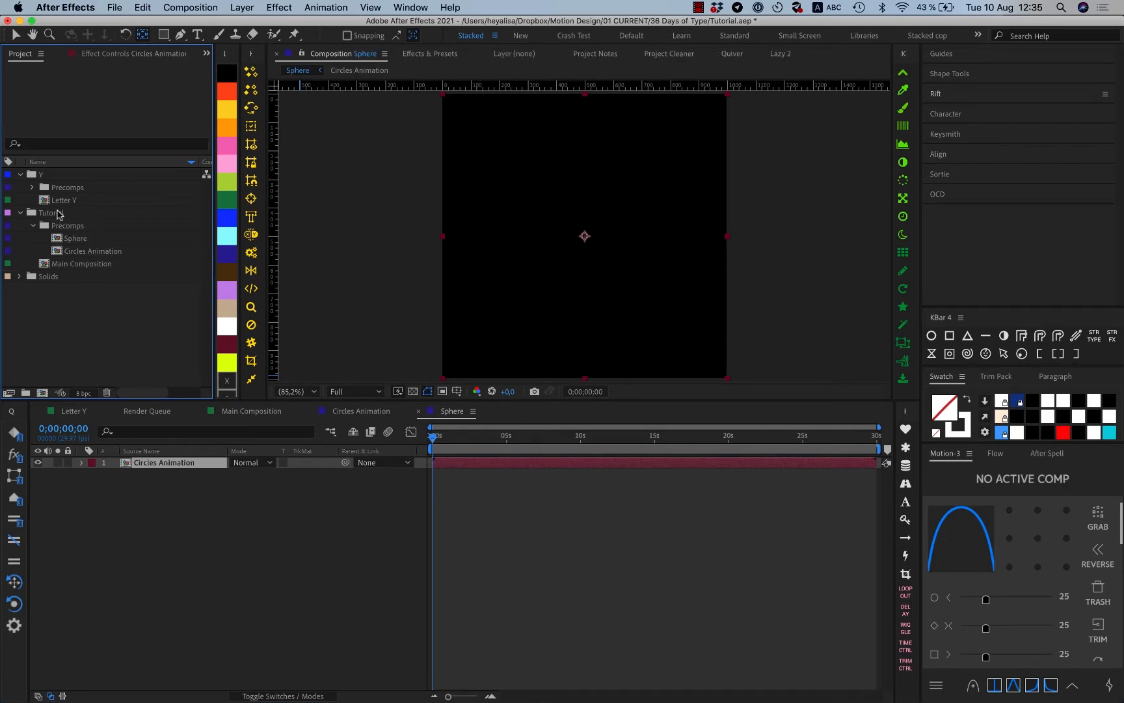
pyautogui.click(212, 516)
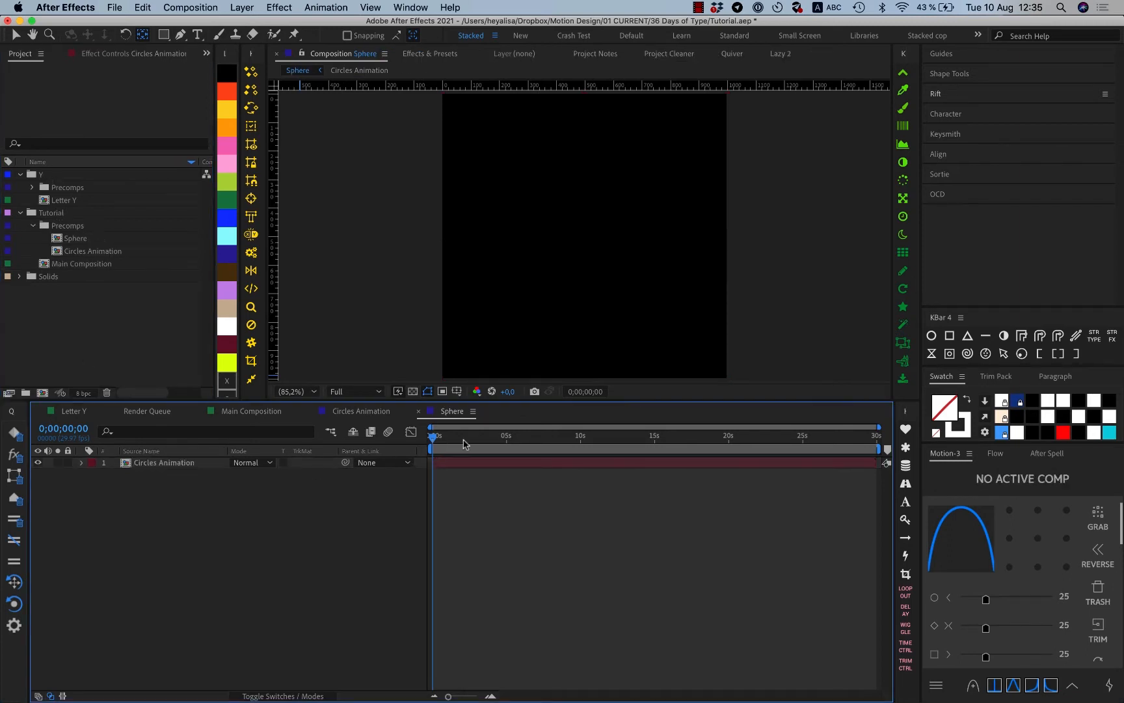
# Duplicate the Circles Animation layer twice in the Sphere composition.
pyautogui.moveTo(465, 443); pyautogui.dragTo(586, 456)
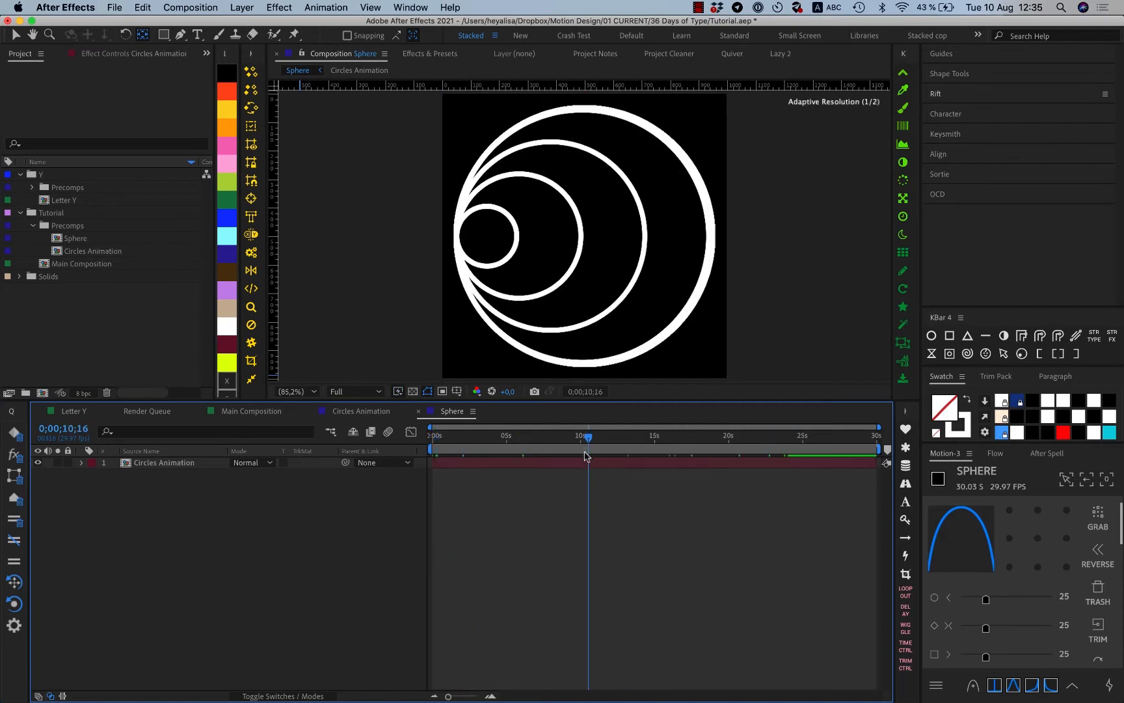
pyautogui.click(585, 461)
pyautogui.press('super+d')
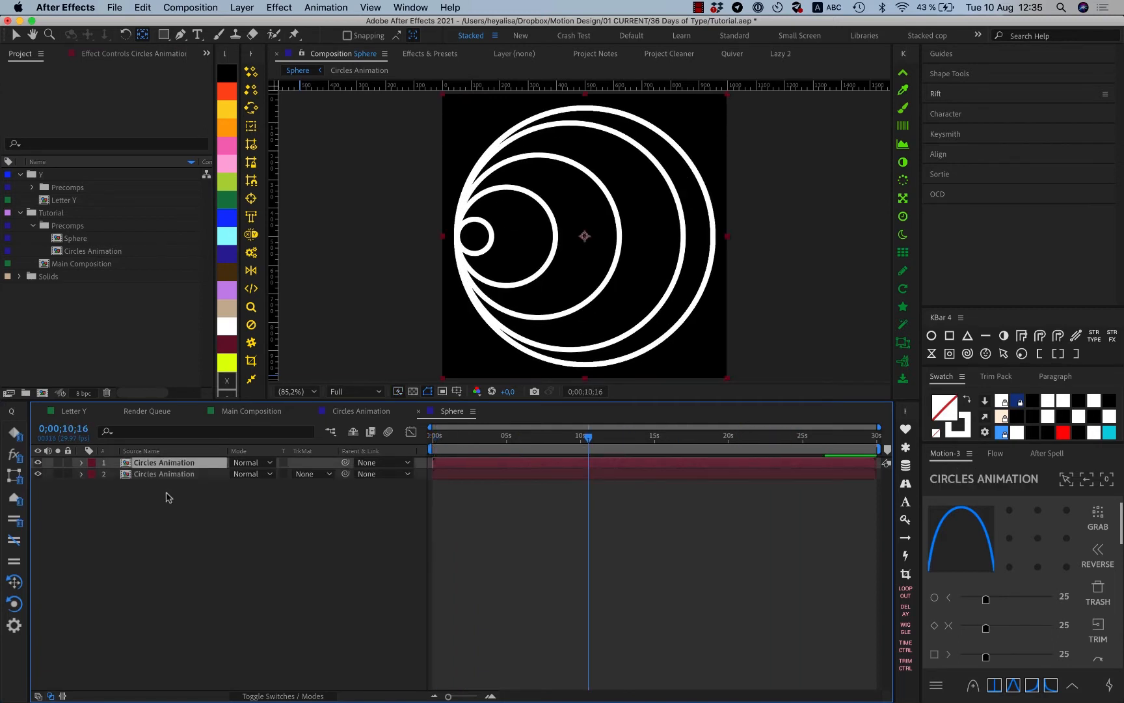
pyautogui.press('super+d')
# Set the rotation of the second Circles Animation layer to -115° and of the first one to 135°.
pyautogui.keyDown('shift'); pyautogui.click(187, 473); pyautogui.keyUp('shift')
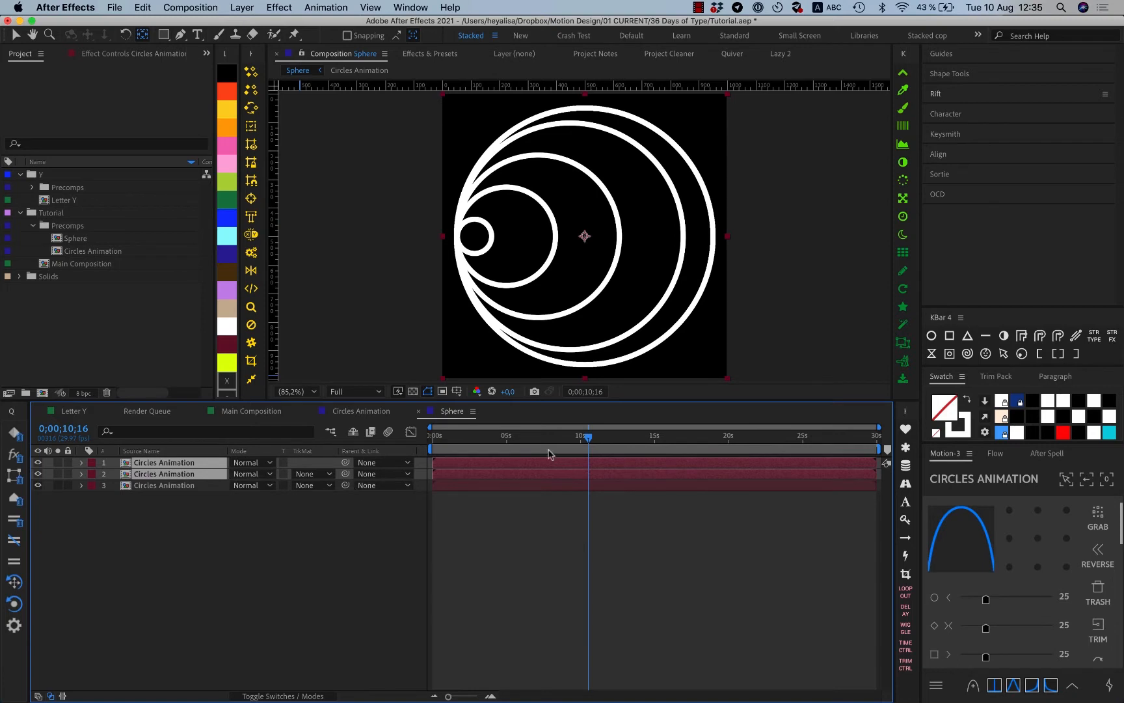
pyautogui.press('r')
pyautogui.click(145, 533)
pyautogui.click(244, 496)
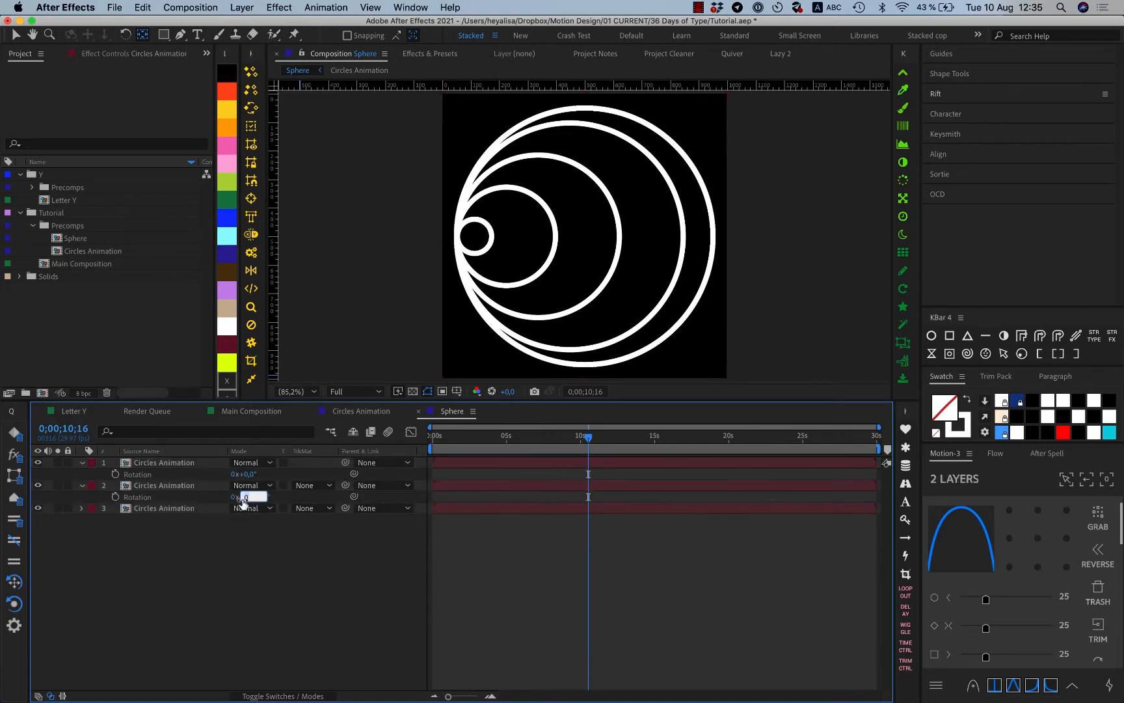
pyautogui.write('-115')
pyautogui.press('Return')
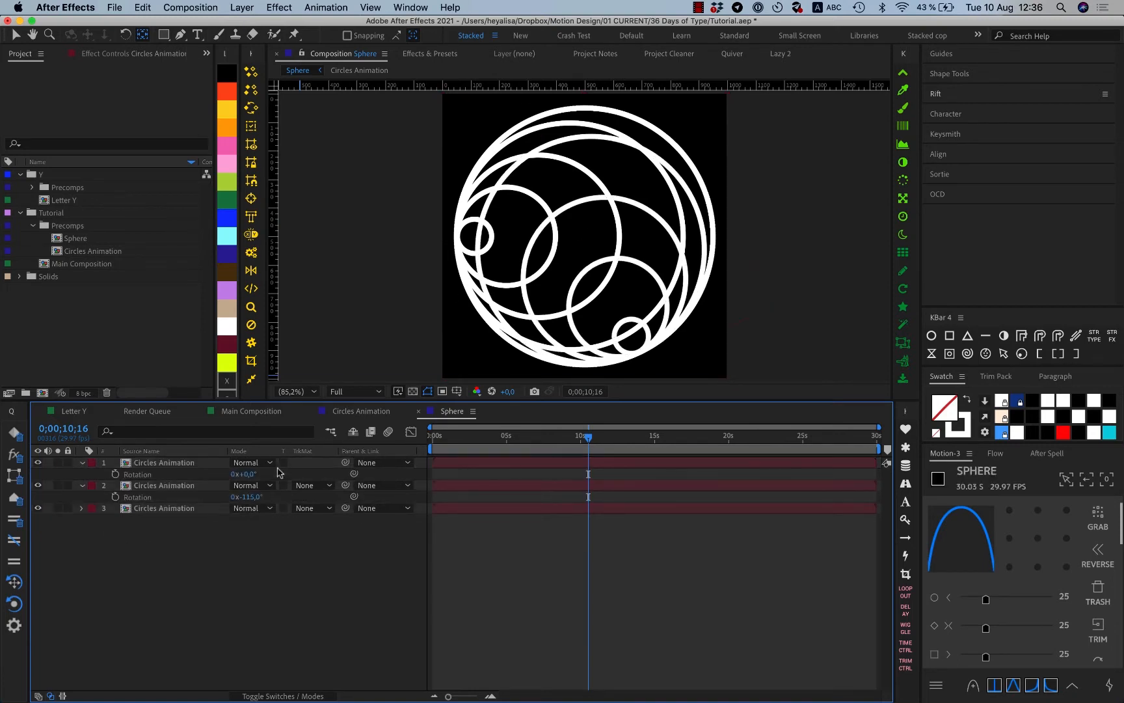
pyautogui.click(248, 475)
pyautogui.press('Return')
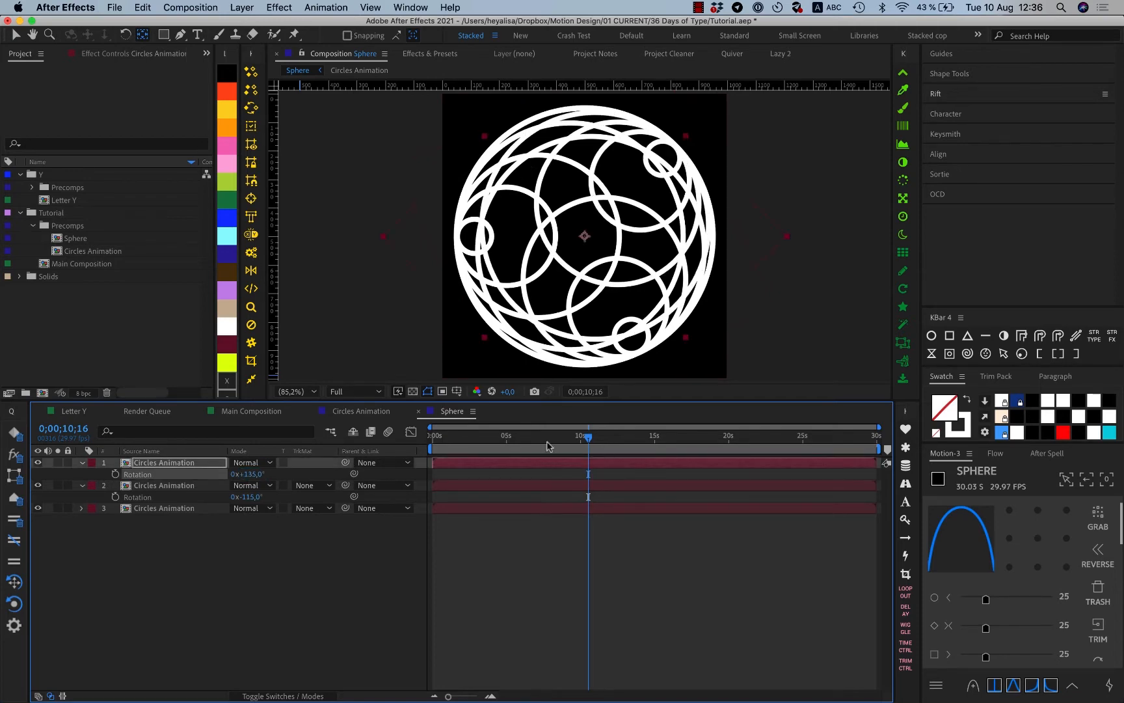
pyautogui.moveTo(542, 438); pyautogui.dragTo(464, 449)
# Set the blending mode of the two rotated Circles Animation layers to Exclusion.
pyautogui.keyDown('shift'); pyautogui.click(182, 486); pyautogui.keyUp('shift')
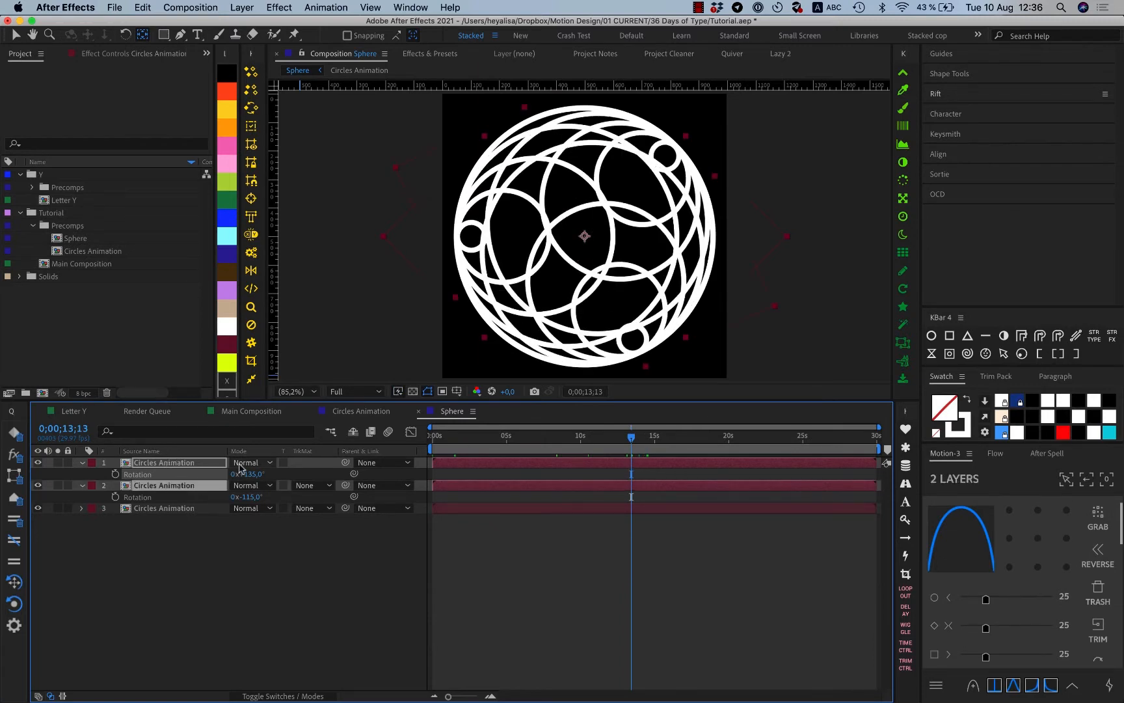
pyautogui.click(239, 463)
pyautogui.click(260, 512)
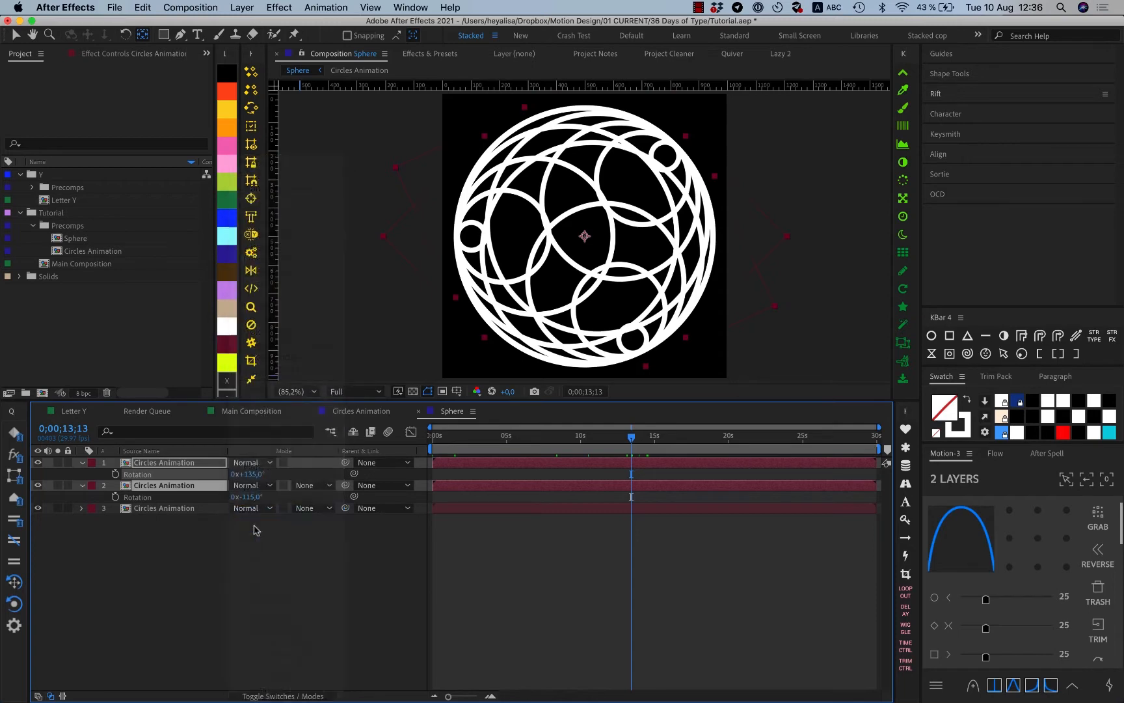
pyautogui.click(243, 564)
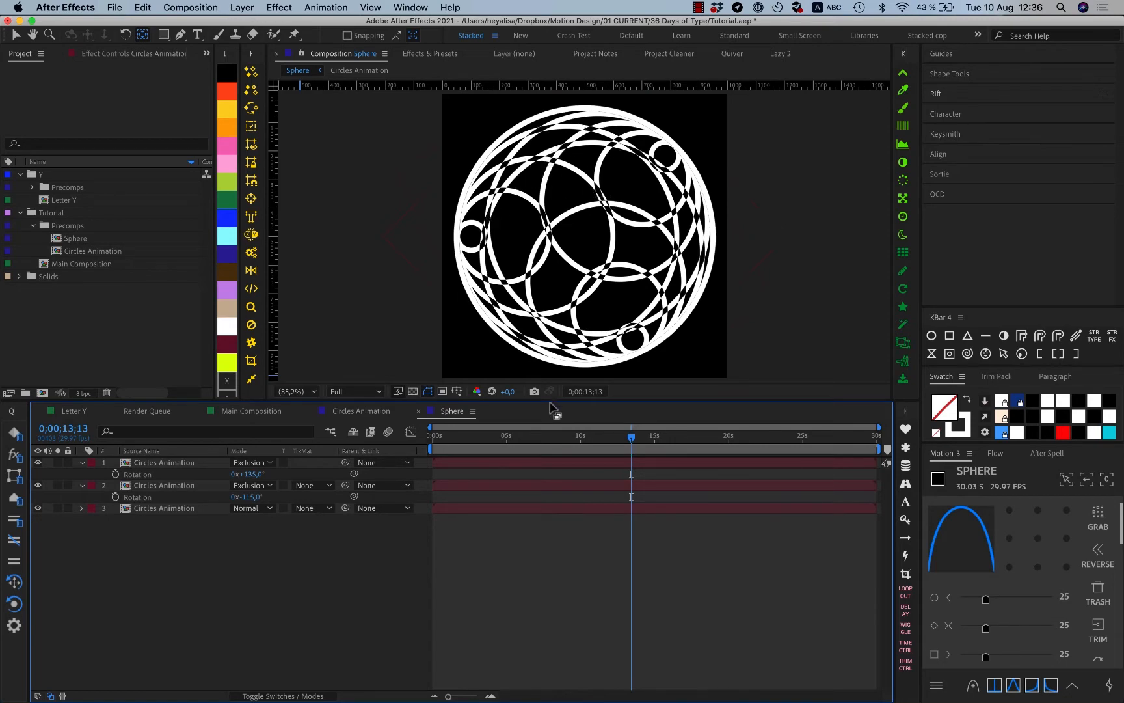
# Set the start of the Sphere composition's work area to 0;00;04;00.
pyautogui.moveTo(620, 441); pyautogui.dragTo(493, 442)
pyautogui.press('super+Right')
pyautogui.press('super+Right')
pyautogui.press('super+Right')
pyautogui.press('super+Right')
pyautogui.press('super+Right')
pyautogui.press('super+Right')
pyautogui.press('super+Right')
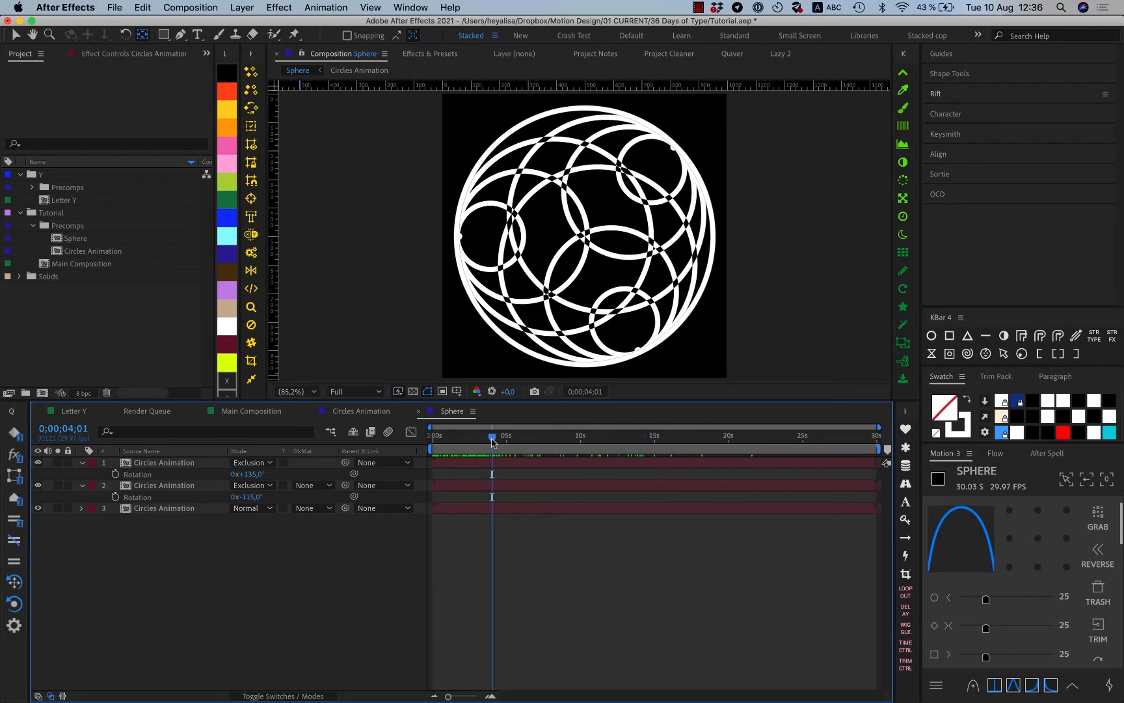
pyautogui.press('super+Left')
pyautogui.press('b')
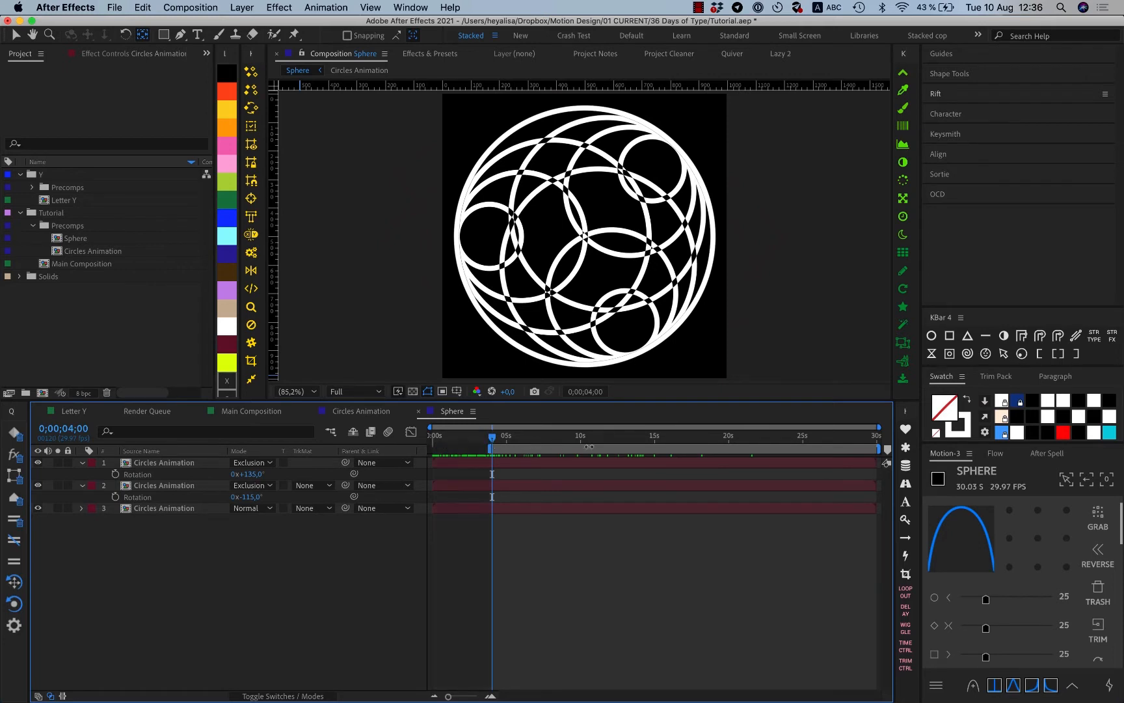
# End the work area at 0;00;10;00 and trim the Sphere composition to it.
pyautogui.click(594, 437)
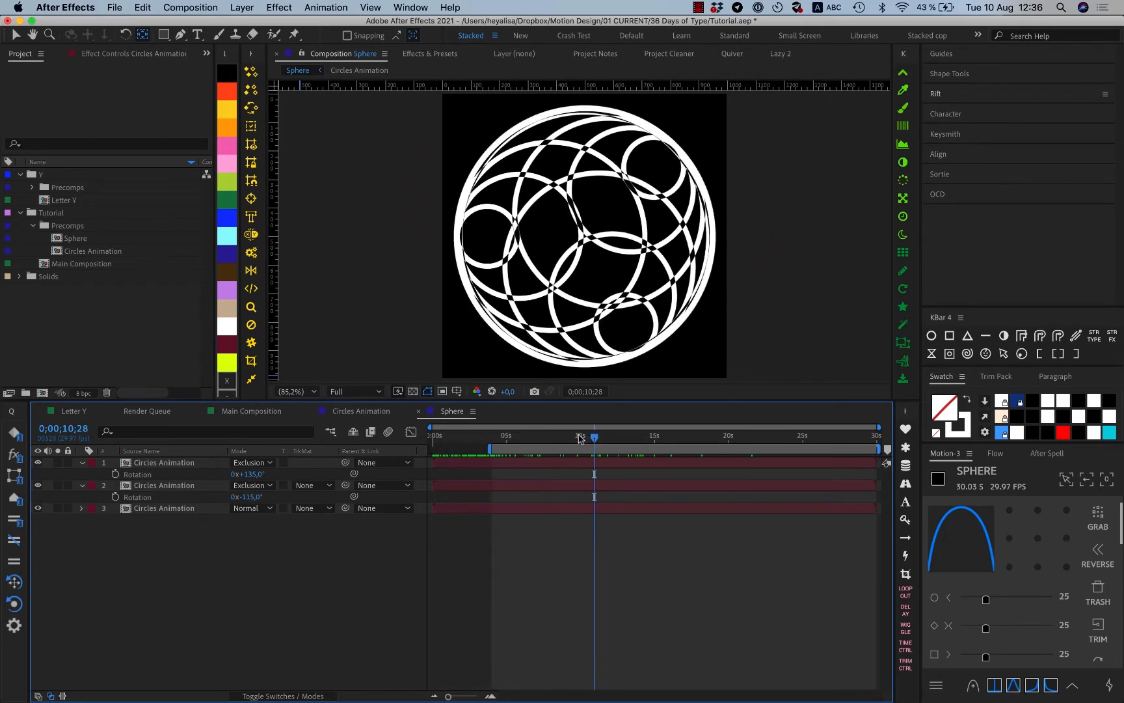
pyautogui.click(579, 437)
pyautogui.press('super+Right')
pyautogui.press('super+Right')
pyautogui.press('super+Right')
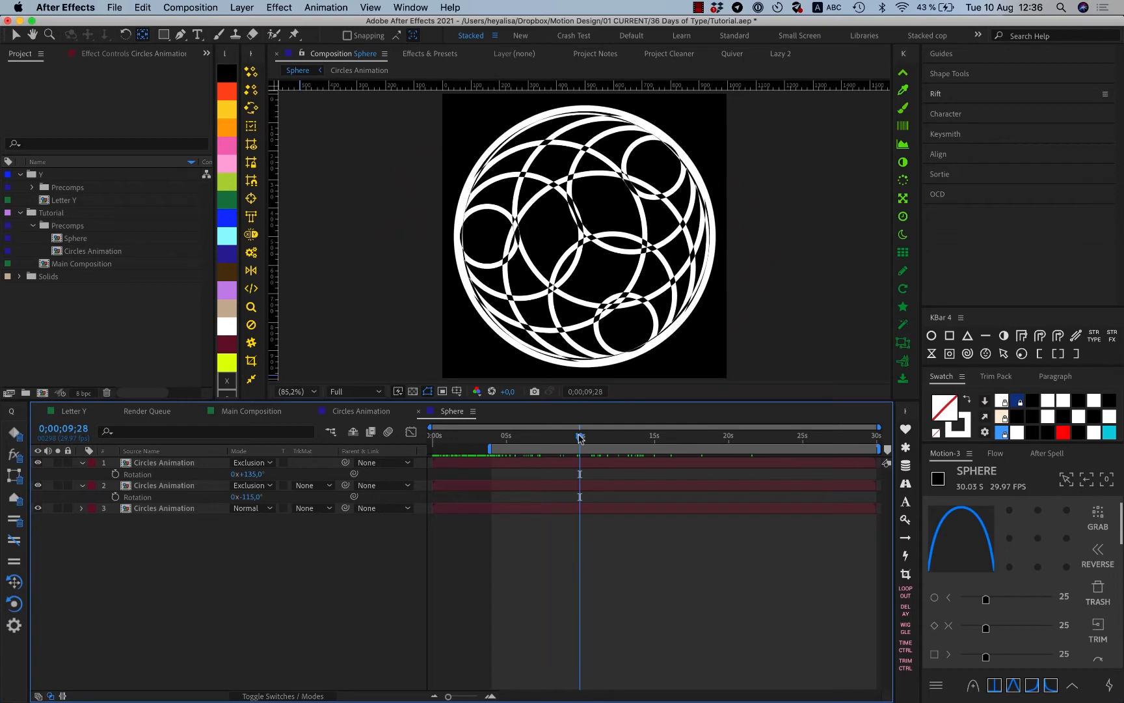
pyautogui.press('n')
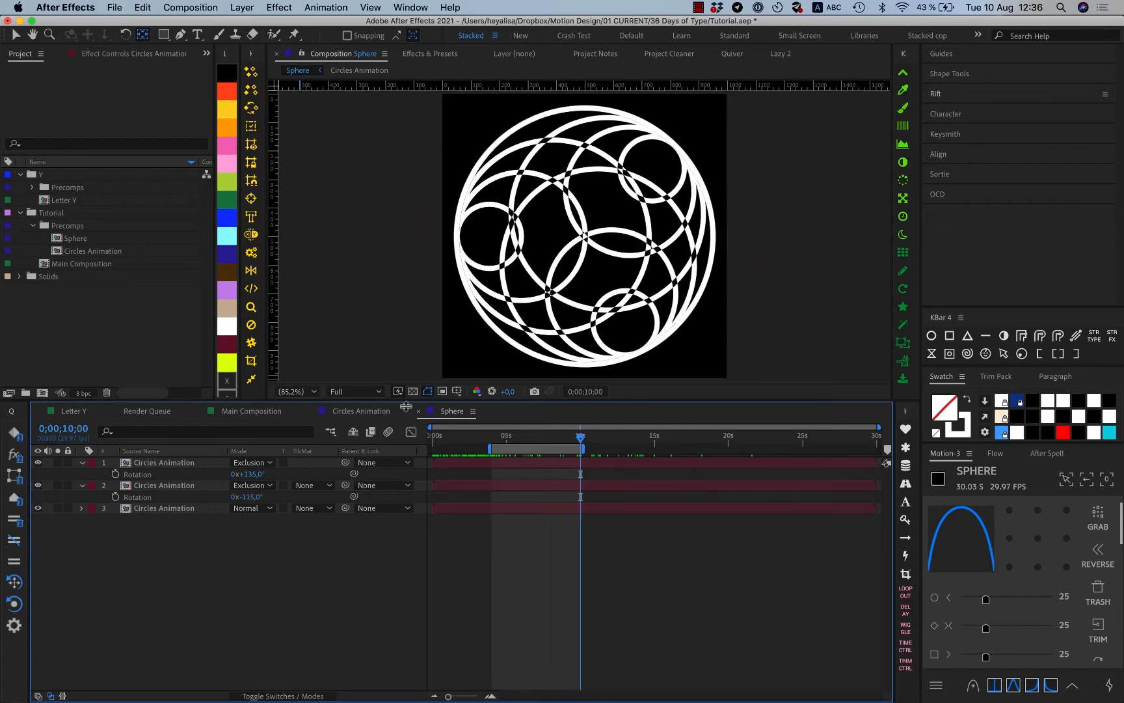
pyautogui.click(251, 379)
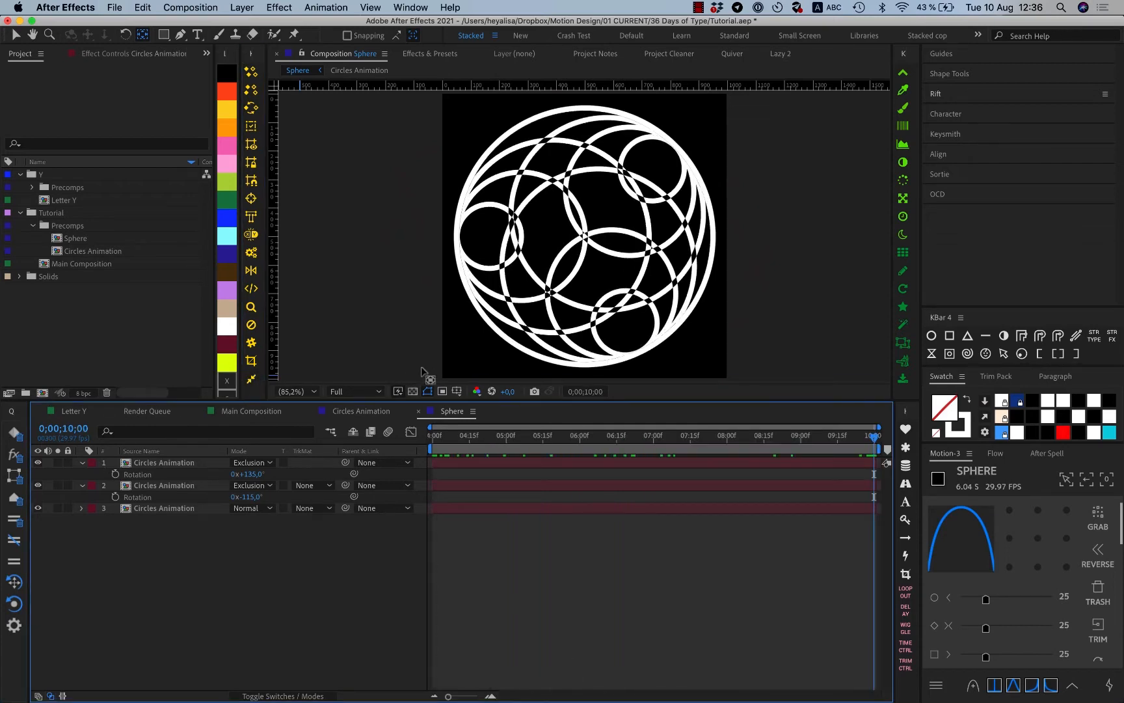
# Close the Sphere and Circles Animation timelines and the Render Queue, and select the Top layer in the Letter Y composition.
pyautogui.click(417, 410)
pyautogui.click(311, 411)
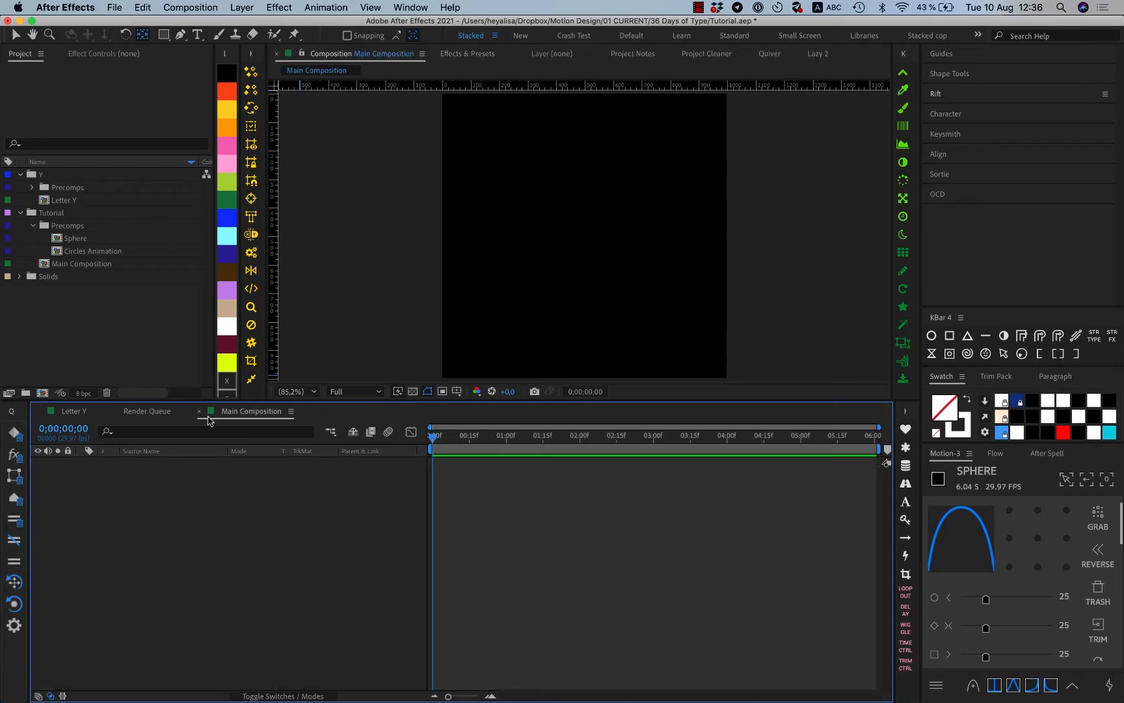
pyautogui.click(147, 410)
pyautogui.click(114, 411)
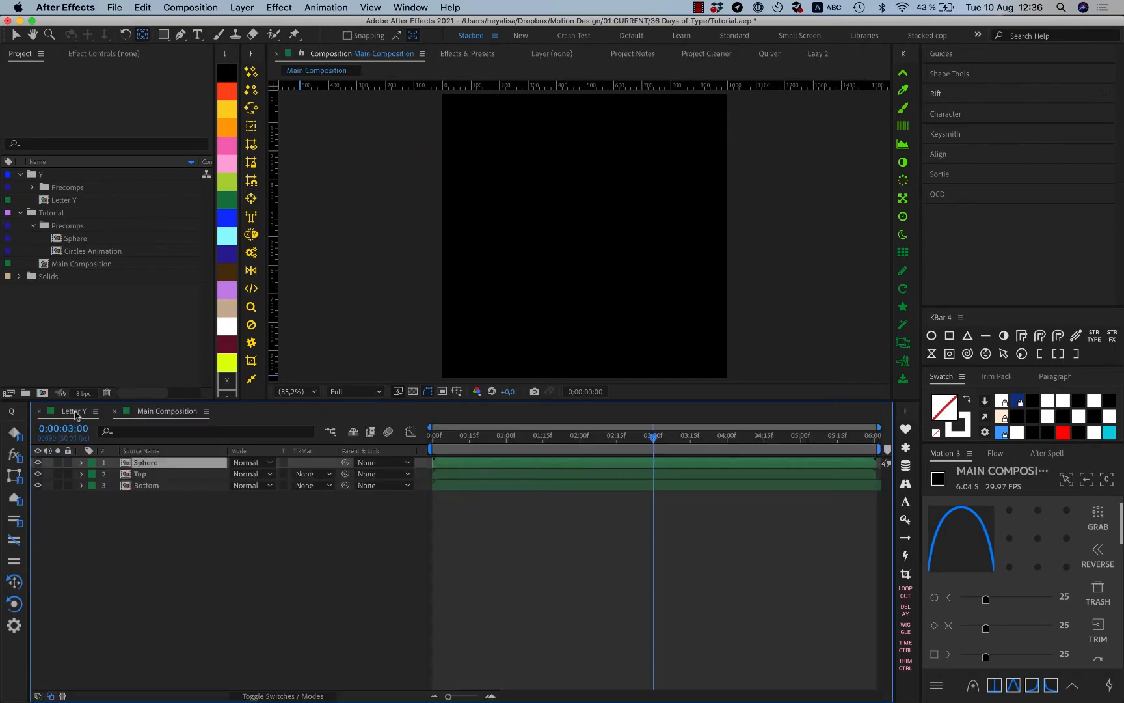
pyautogui.click(147, 473)
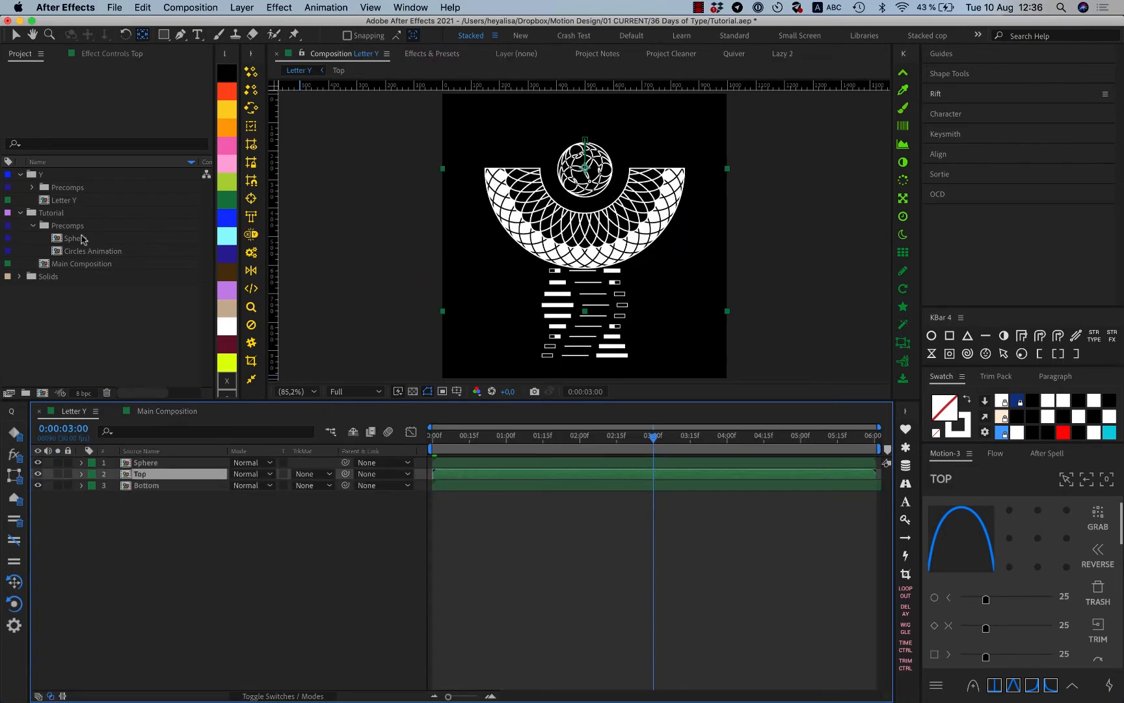
# Create a 1000 x 1000 px composition named Top in the Tutorial Precomps folder, with a duration of 0;00;06;01.
pyautogui.click(67, 212)
pyautogui.click(70, 223)
pyautogui.click(46, 385)
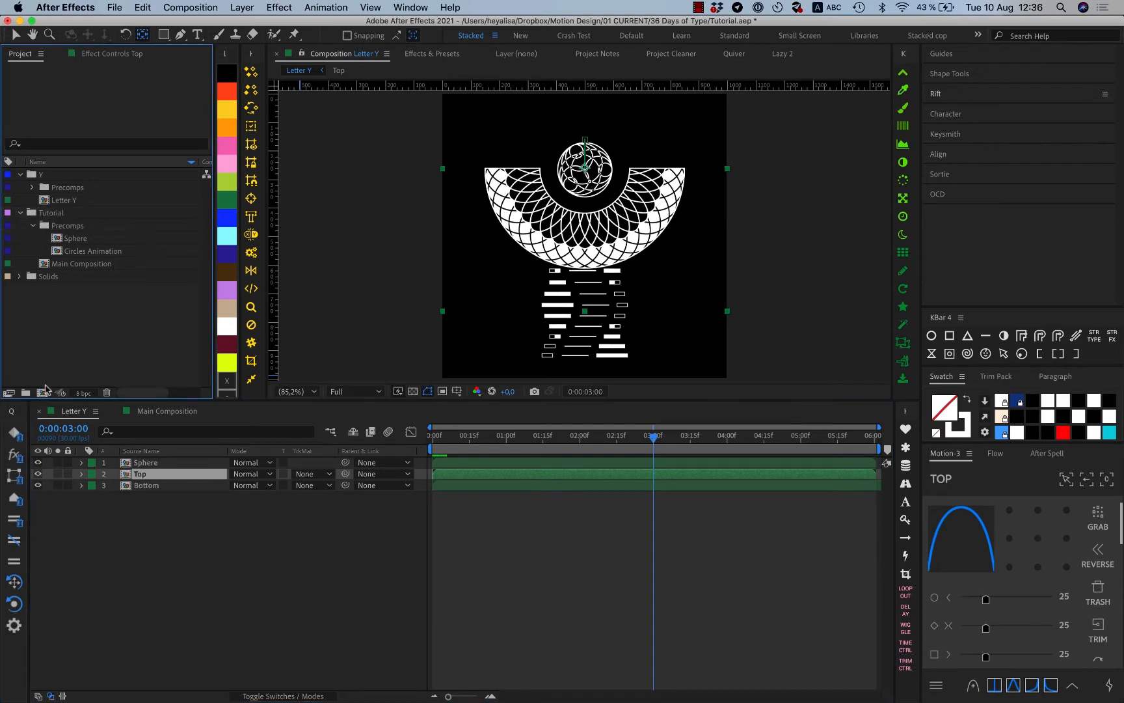
pyautogui.click(69, 225)
pyautogui.click(43, 393)
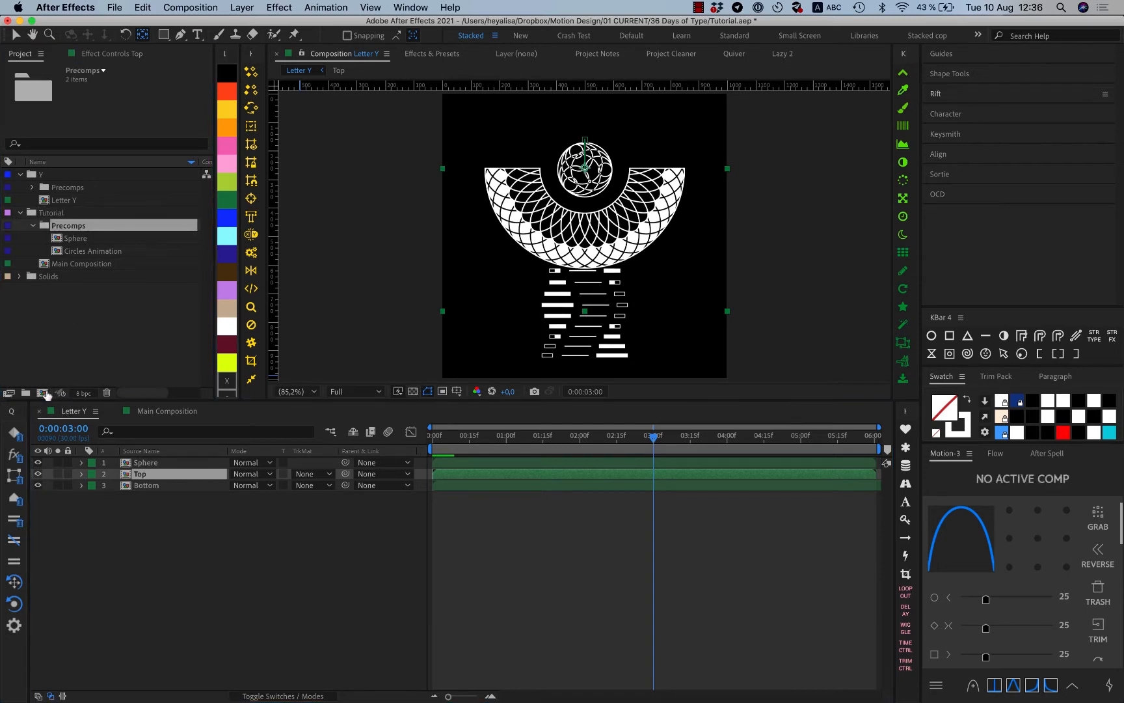
pyautogui.write('Top')
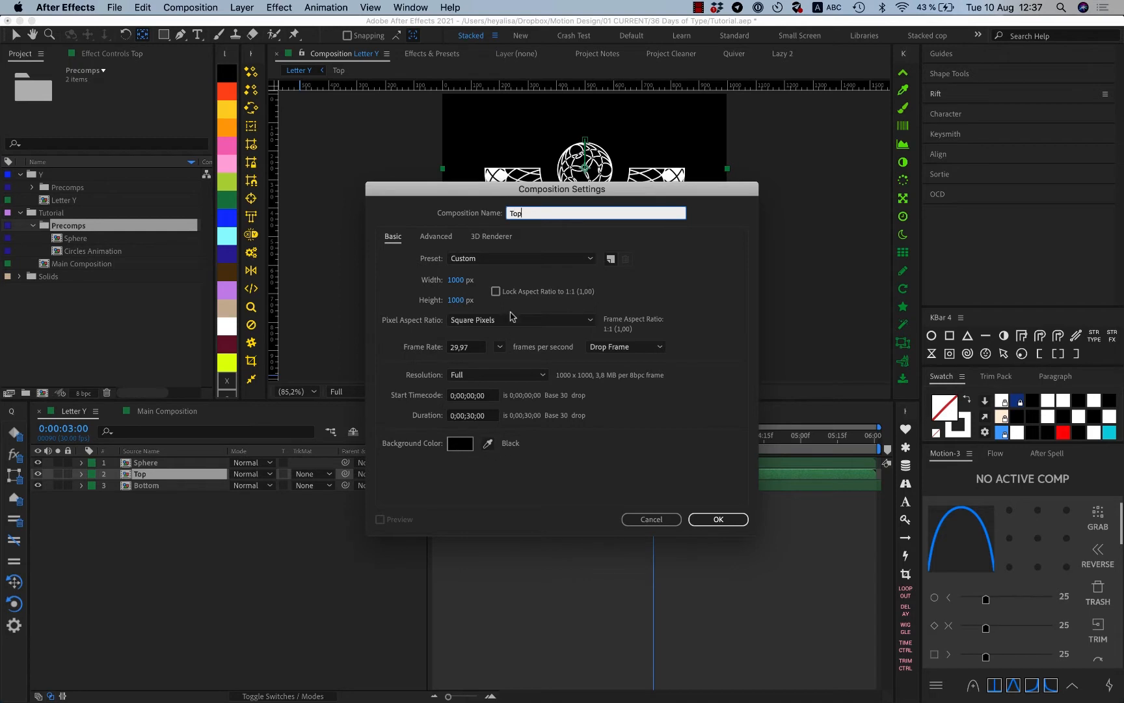
pyautogui.click(490, 419)
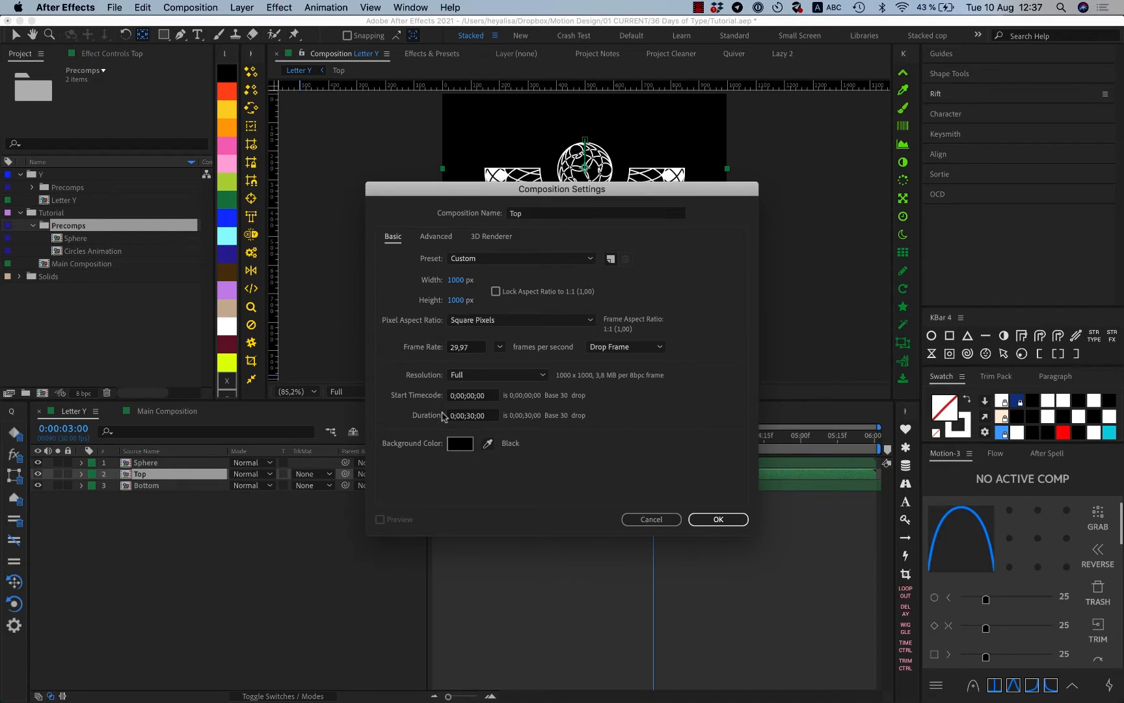
pyautogui.moveTo(493, 416); pyautogui.dragTo(339, 419)
pyautogui.write('601')
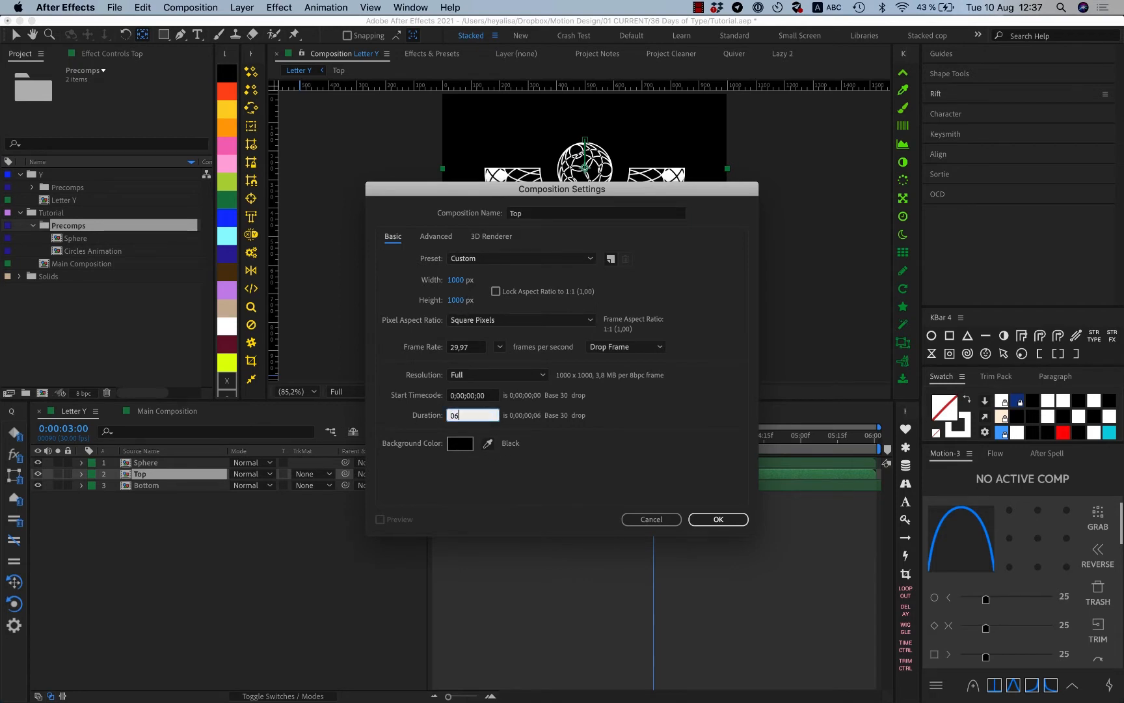
pyautogui.press('Return')
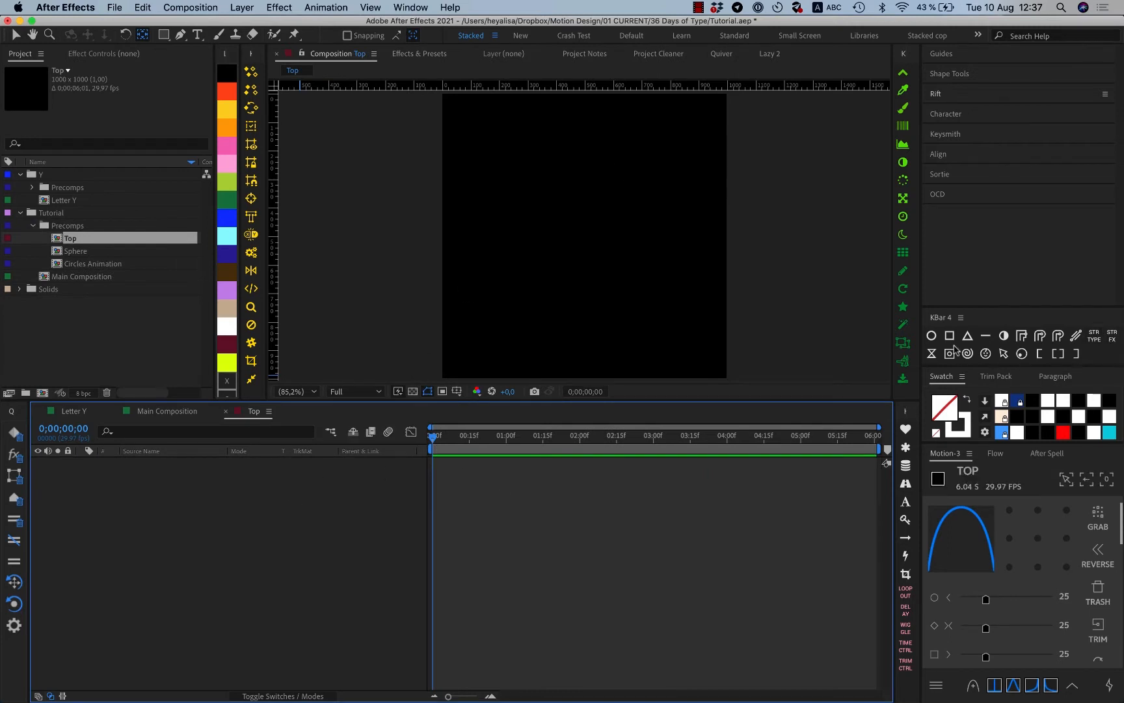
# Add a centered circle about 700 px in diameter to the Top composition, with both a fill and a stroke.
pyautogui.click(930, 337)
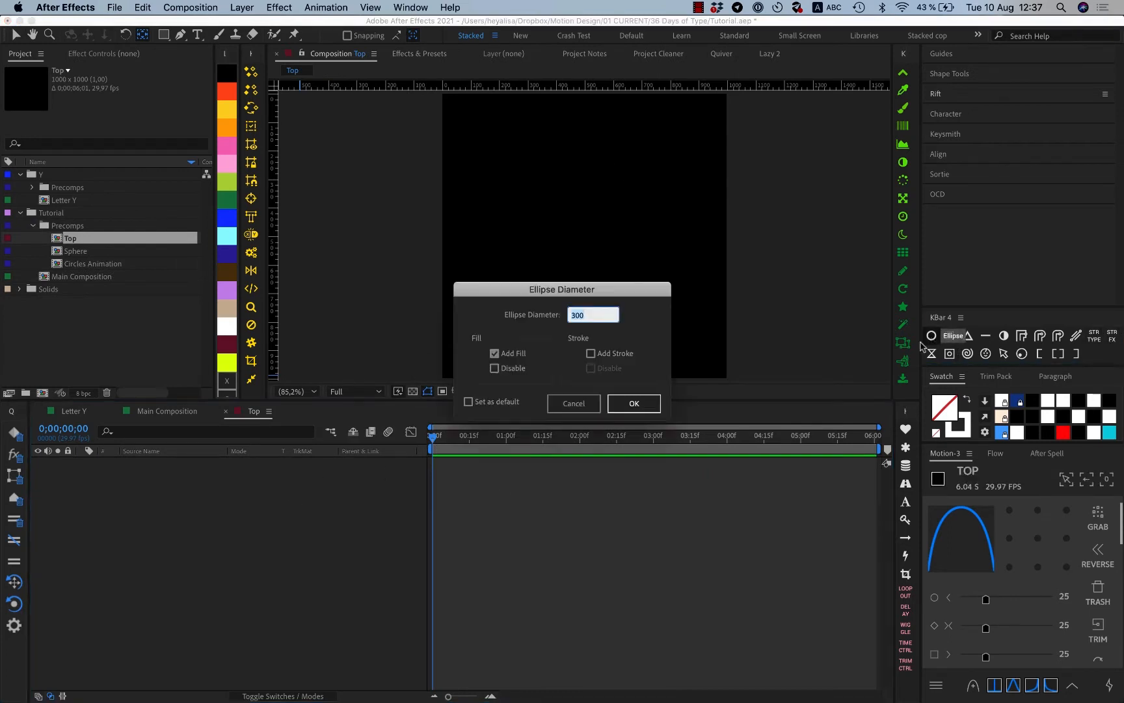
pyautogui.click(592, 354)
pyautogui.write('70')
pyautogui.click(634, 402)
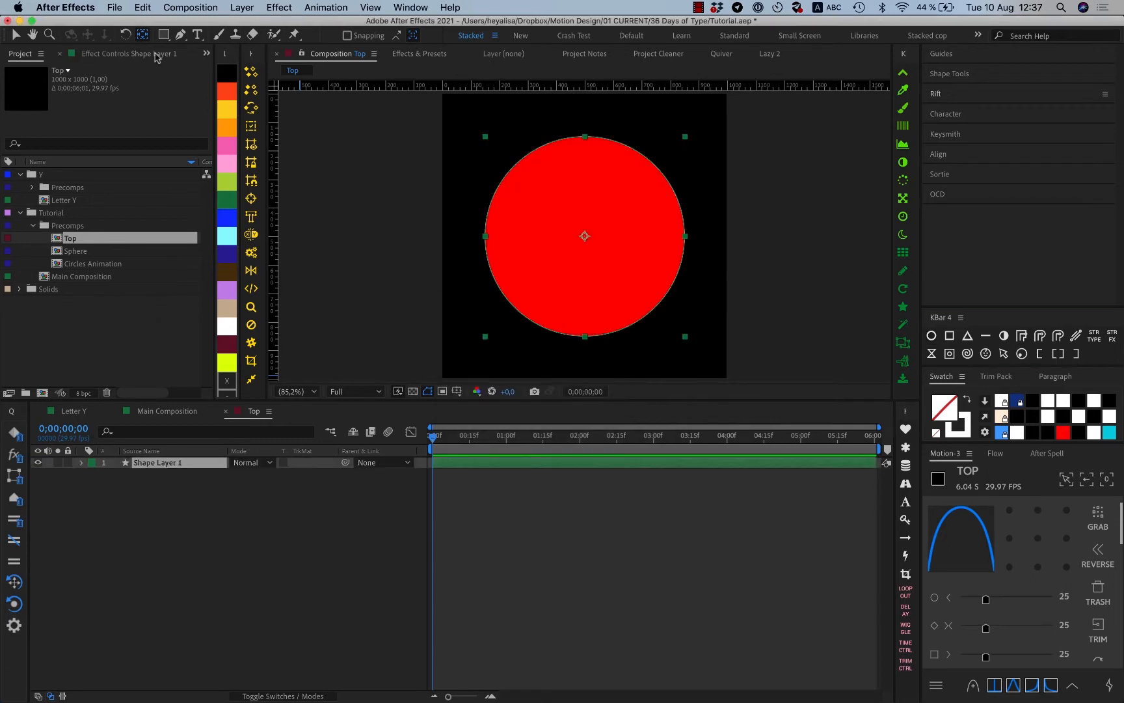
pyautogui.click(16, 35)
pyautogui.click(164, 35)
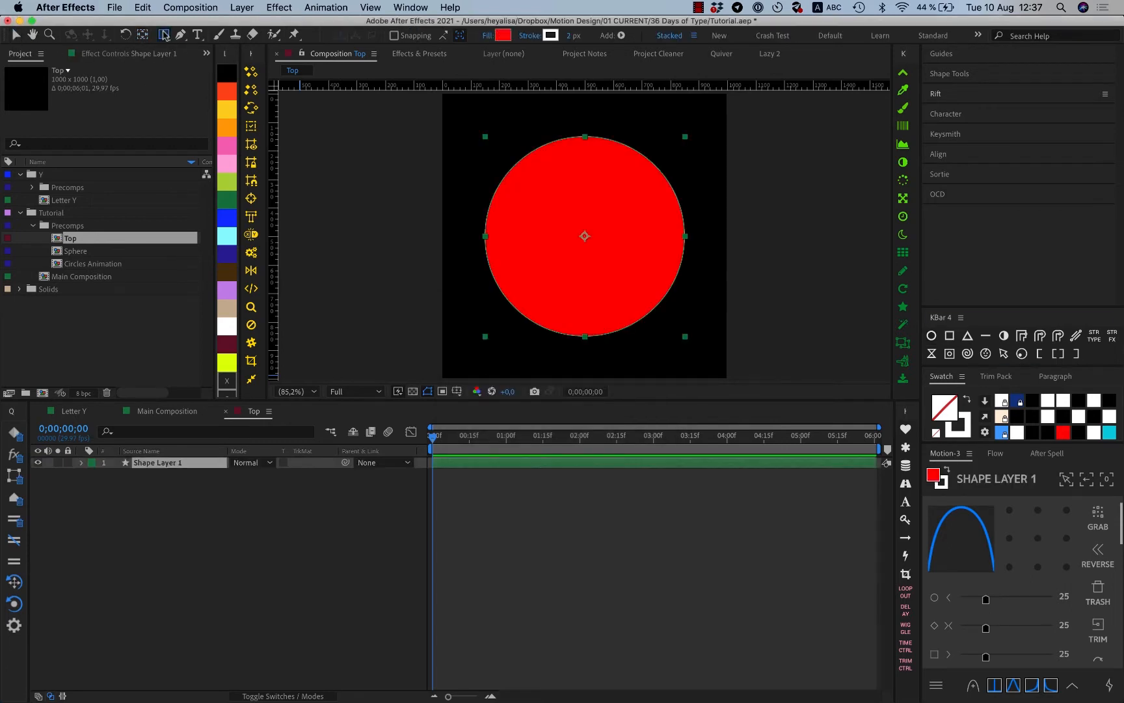
pyautogui.click(202, 62)
pyautogui.doubleClick(164, 35)
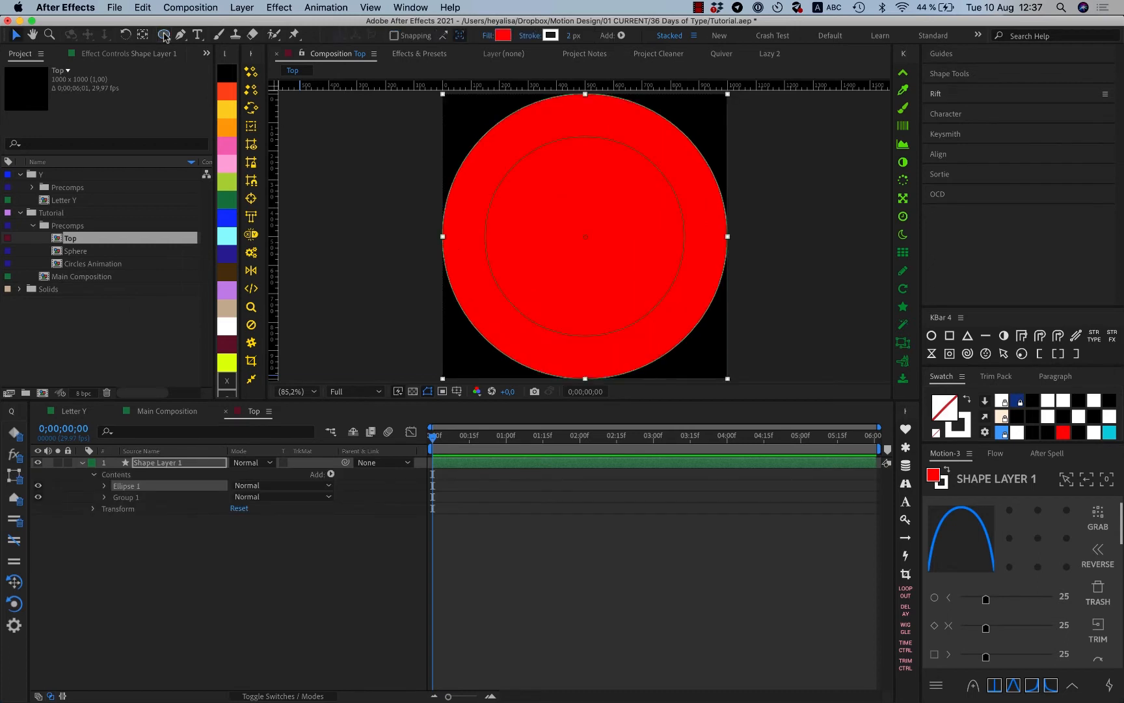
pyautogui.press('Delete')
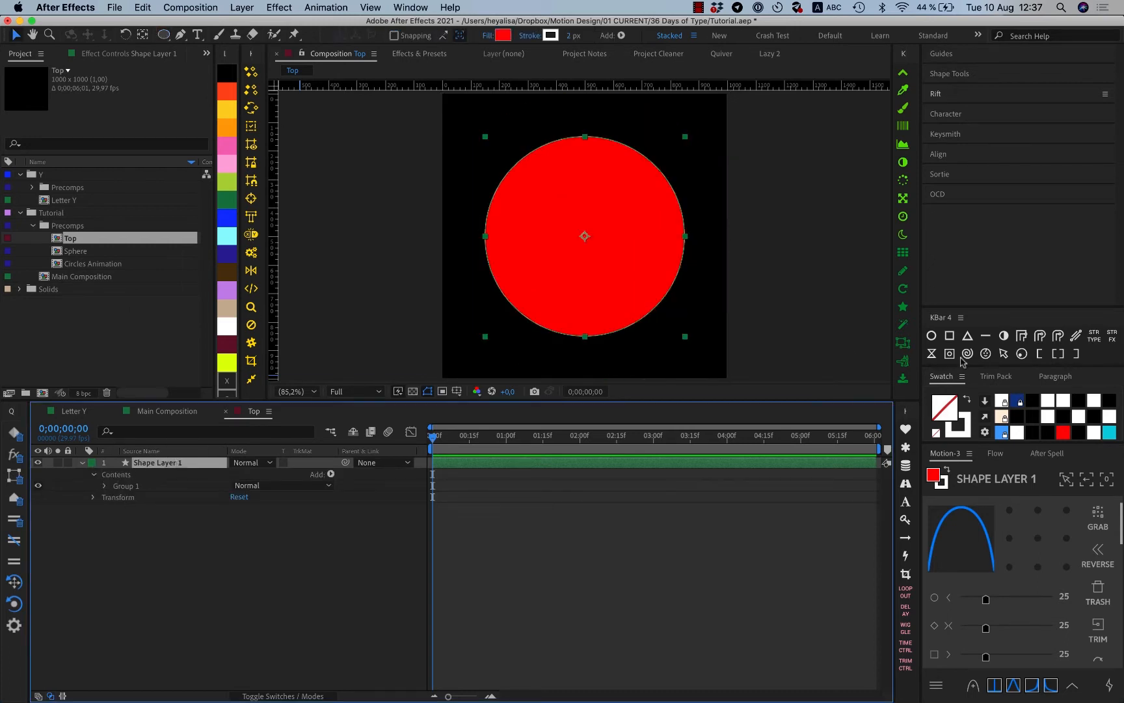
# Give the circle a black fill and a white stroke.
pyautogui.click(969, 398)
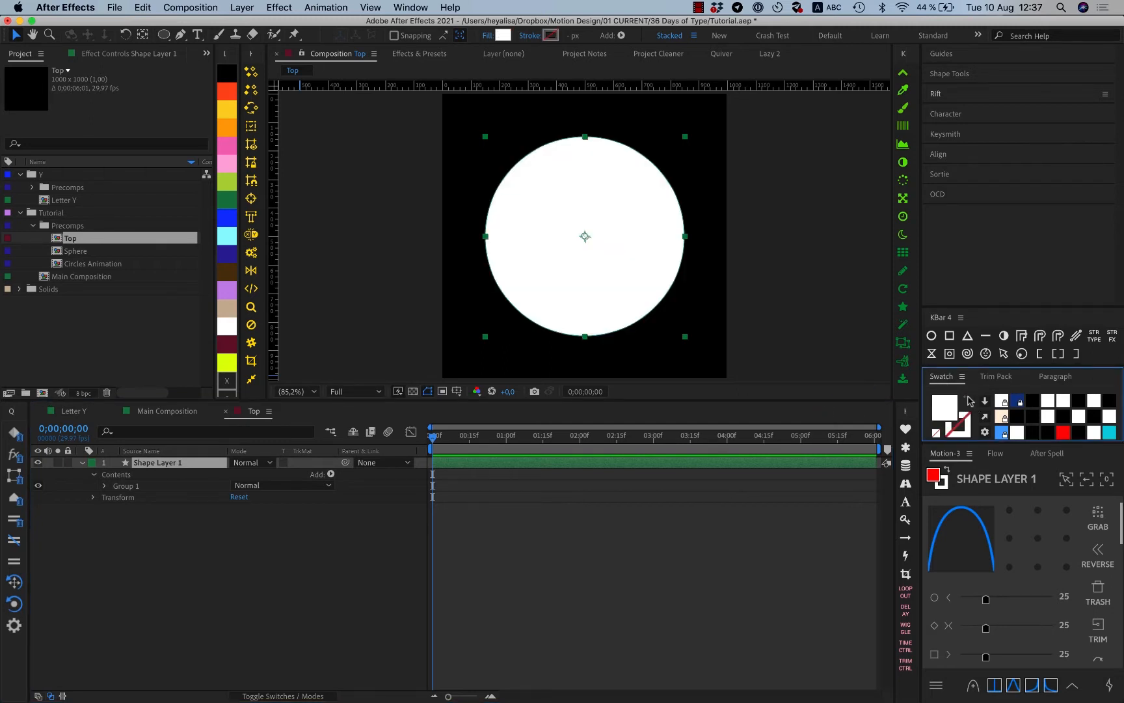
pyautogui.click(1018, 416)
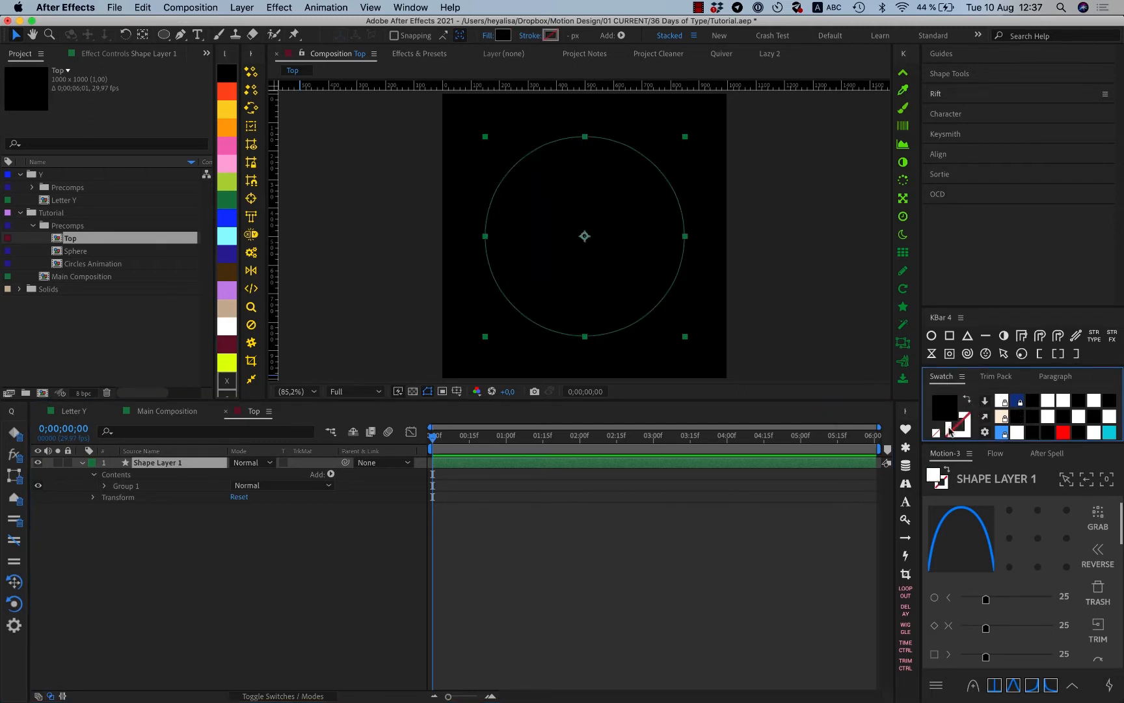
pyautogui.click(1019, 432)
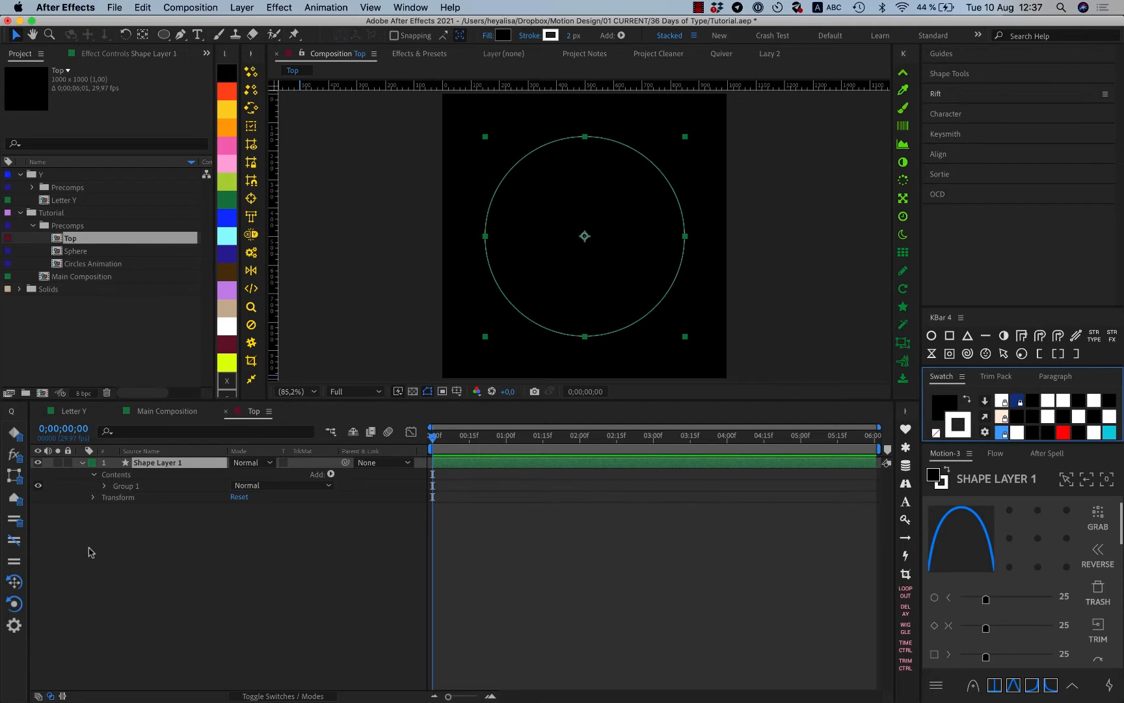
pyautogui.click(180, 462)
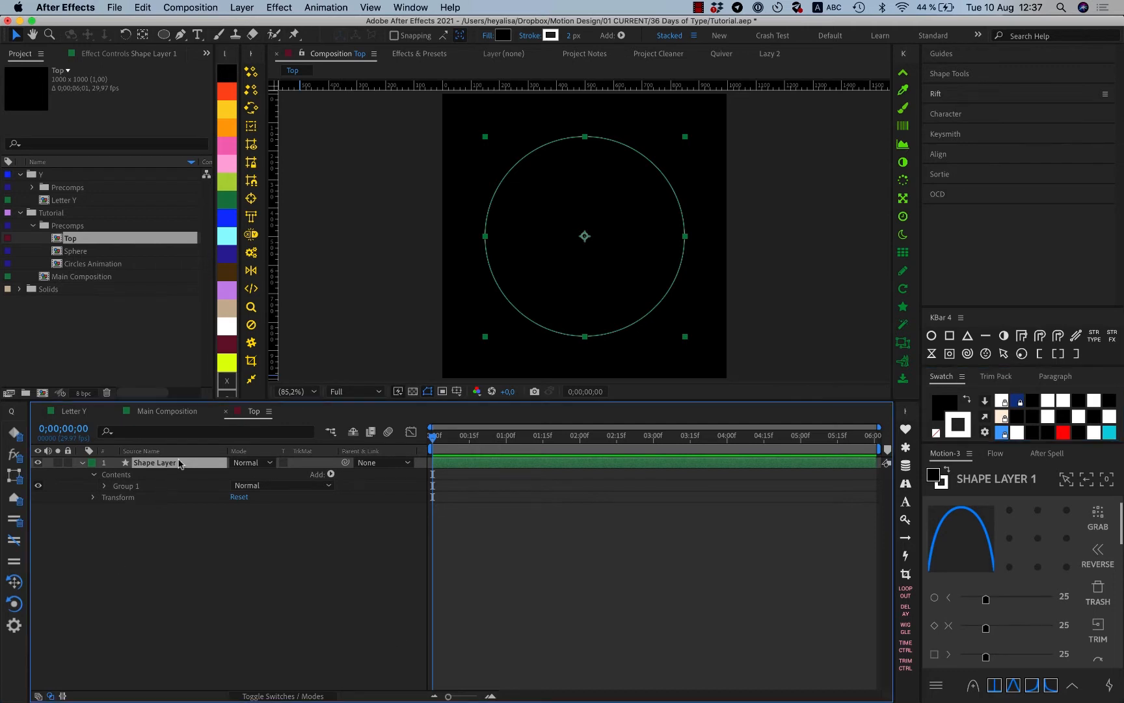
pyautogui.press('Return')
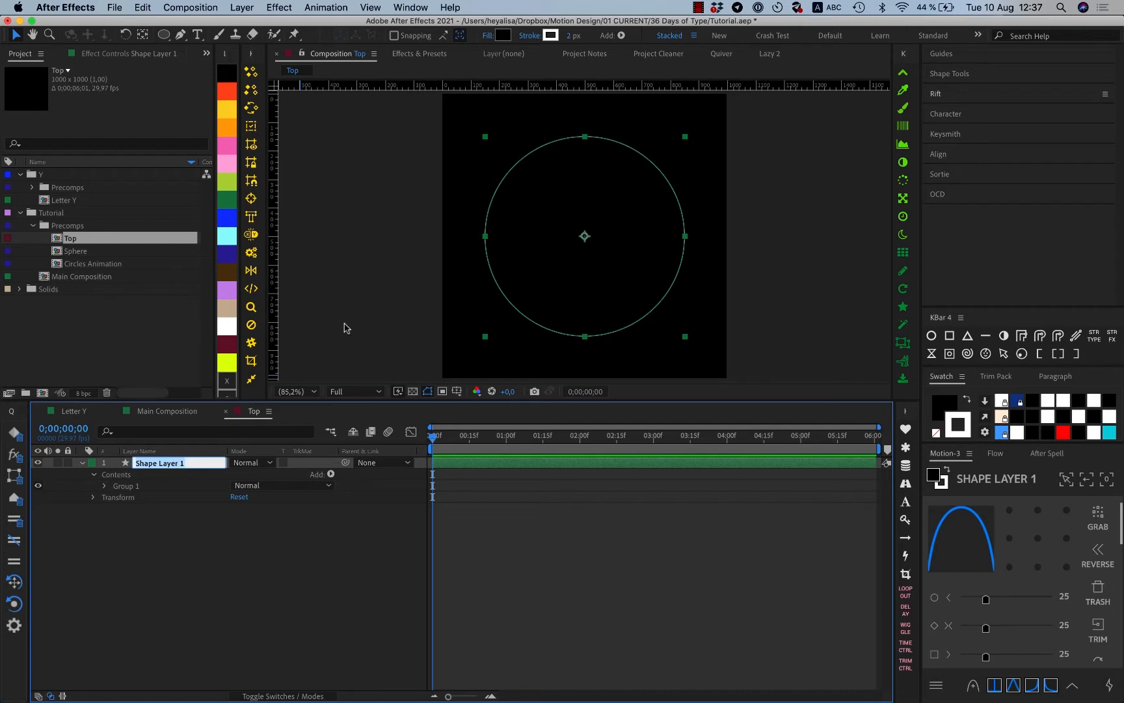
pyautogui.click(177, 506)
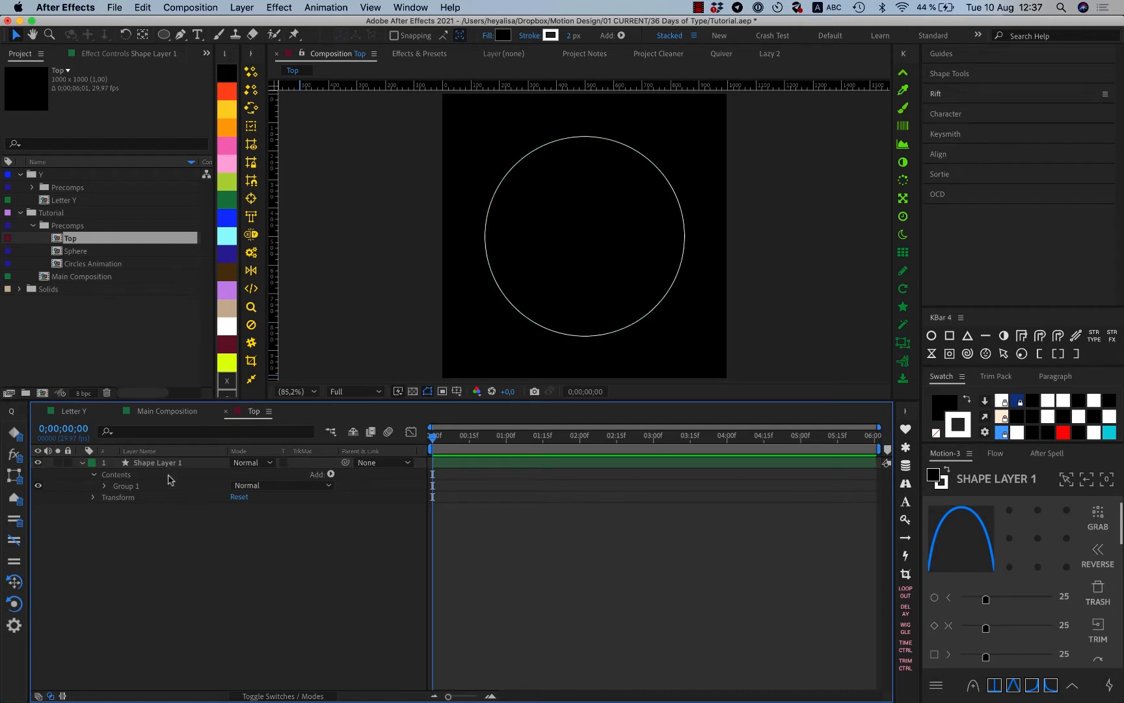
# Move Stroke 1 and Fill 1 out of Group 1 to the main contents level of Shape Layer 1.
pyautogui.click(105, 486)
pyautogui.click(148, 507)
pyautogui.keyDown('shift'); pyautogui.click(134, 519); pyautogui.keyUp('shift')
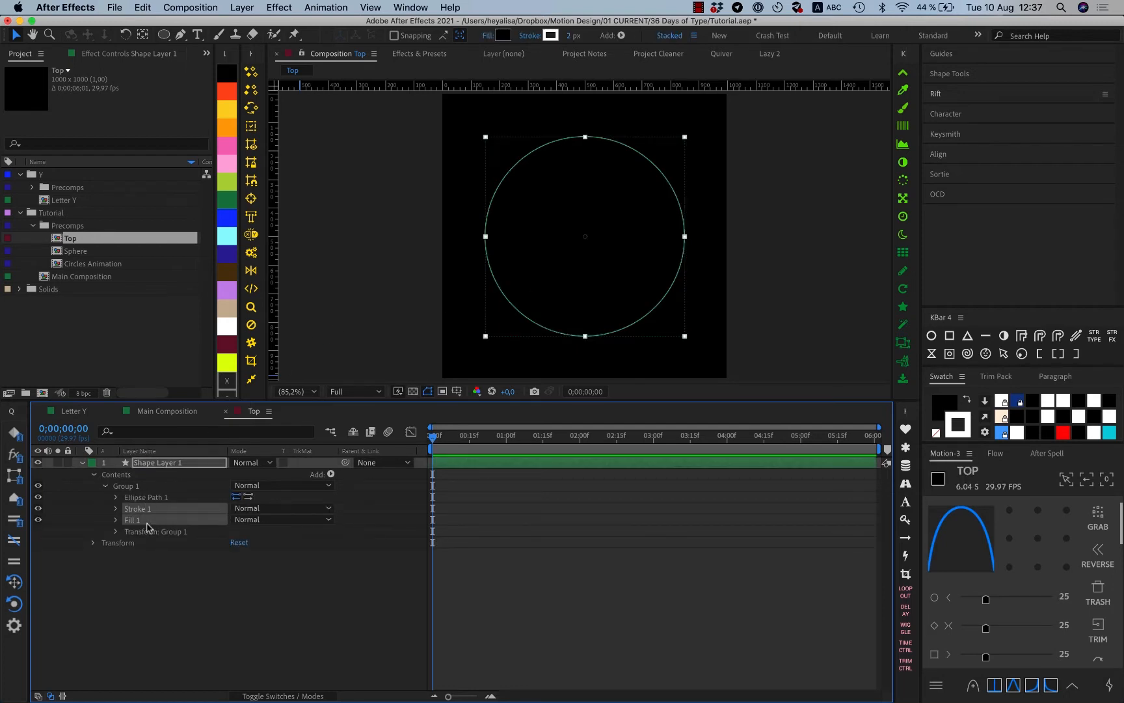
pyautogui.moveTo(148, 520)
pyautogui.mouseDown()
pyautogui.moveTo(127, 479)
pyautogui.moveTo(122, 496)
pyautogui.mouseUp()
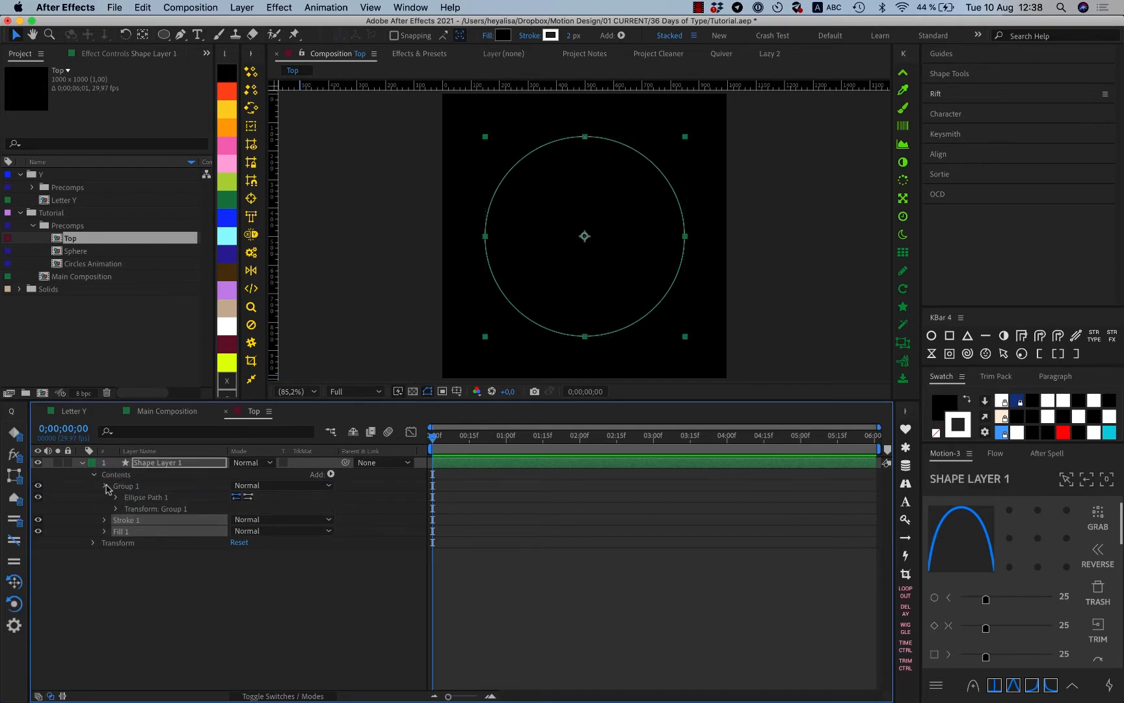
# Duplicate the circle's Group 1 and place the copy directly below the original, above the shared stroke and fill.
pyautogui.click(106, 485)
pyautogui.click(125, 486)
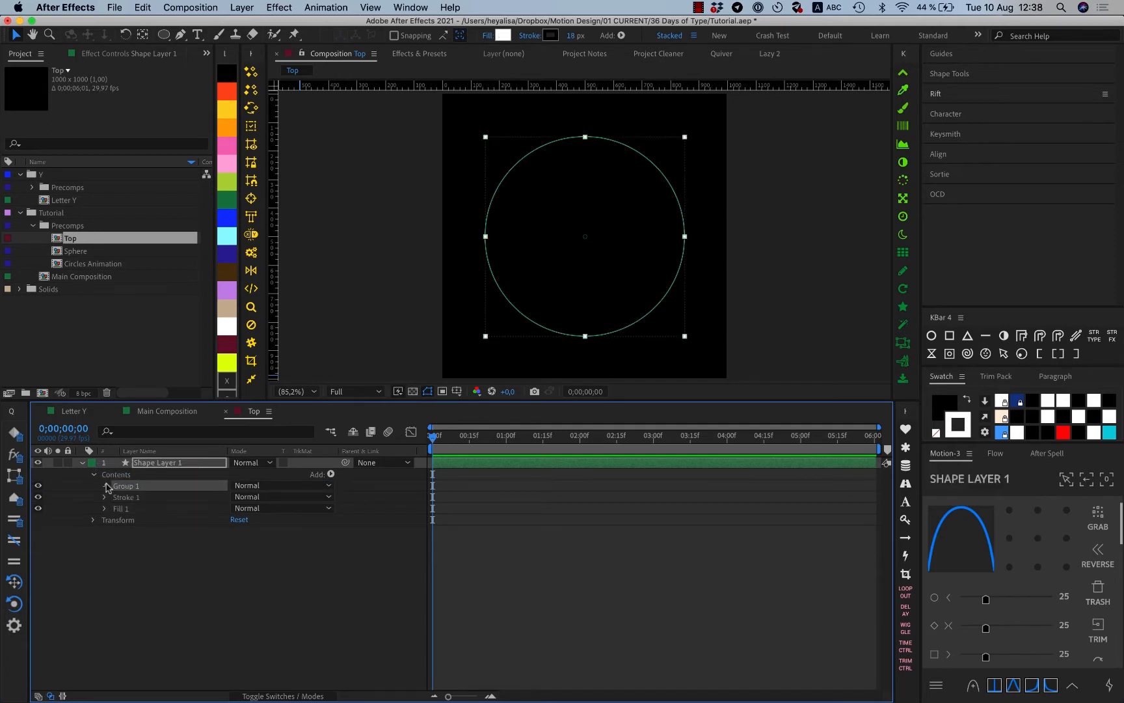
pyautogui.click(106, 485)
pyautogui.press('super+d')
pyautogui.moveTo(136, 497); pyautogui.dragTo(140, 482)
pyautogui.click(138, 497)
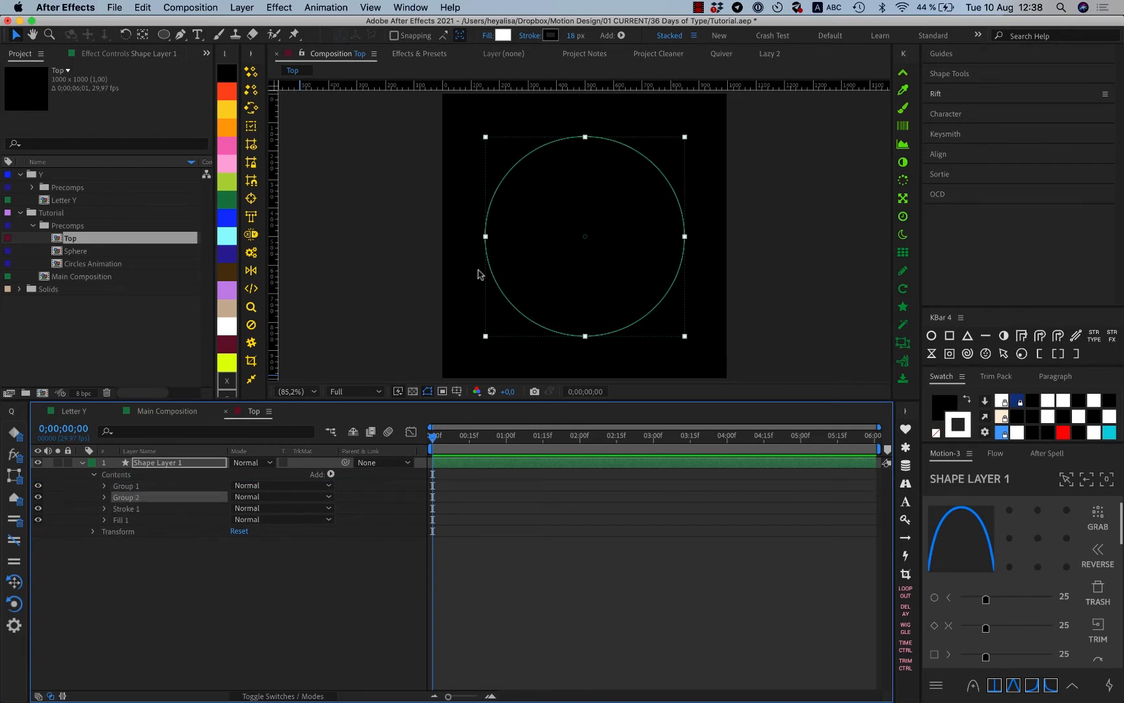
# Set the scale of Group 2 to 45% to make a smaller inner circle.
pyautogui.click(105, 497)
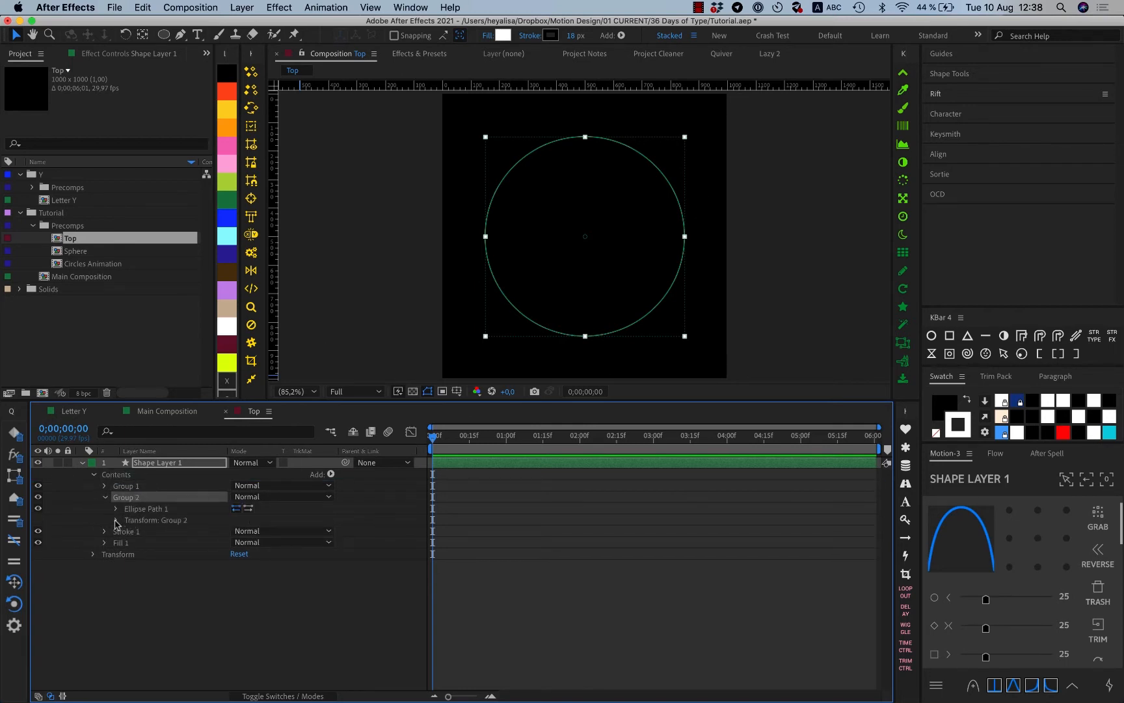
pyautogui.click(115, 521)
pyautogui.click(241, 554)
pyautogui.write('4')
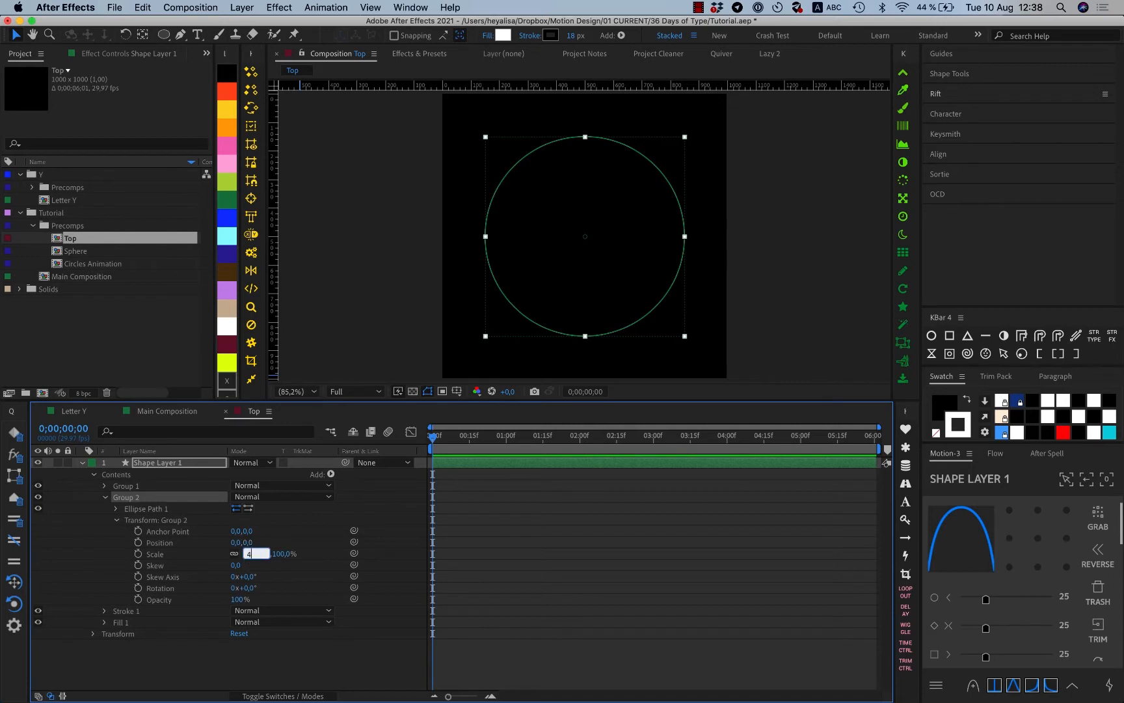
pyautogui.write('5')
pyautogui.press('Return')
pyautogui.click(741, 587)
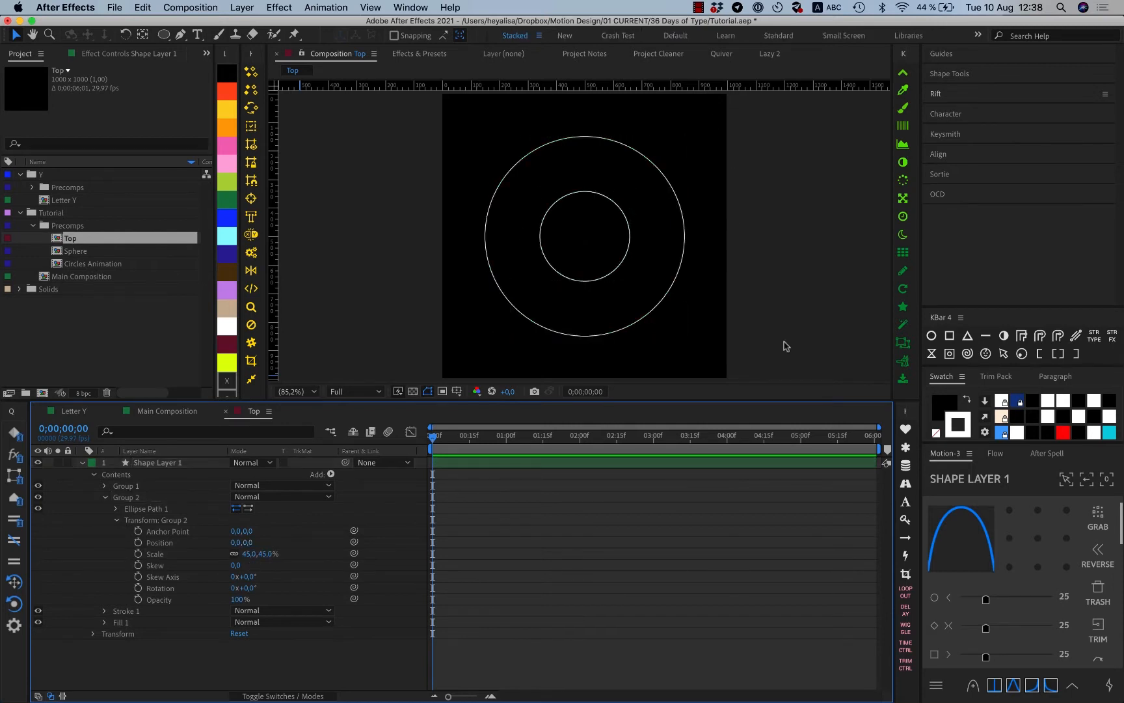
# Set the stroke width of Shape Layer 1 to 4 px.
pyautogui.click(165, 463)
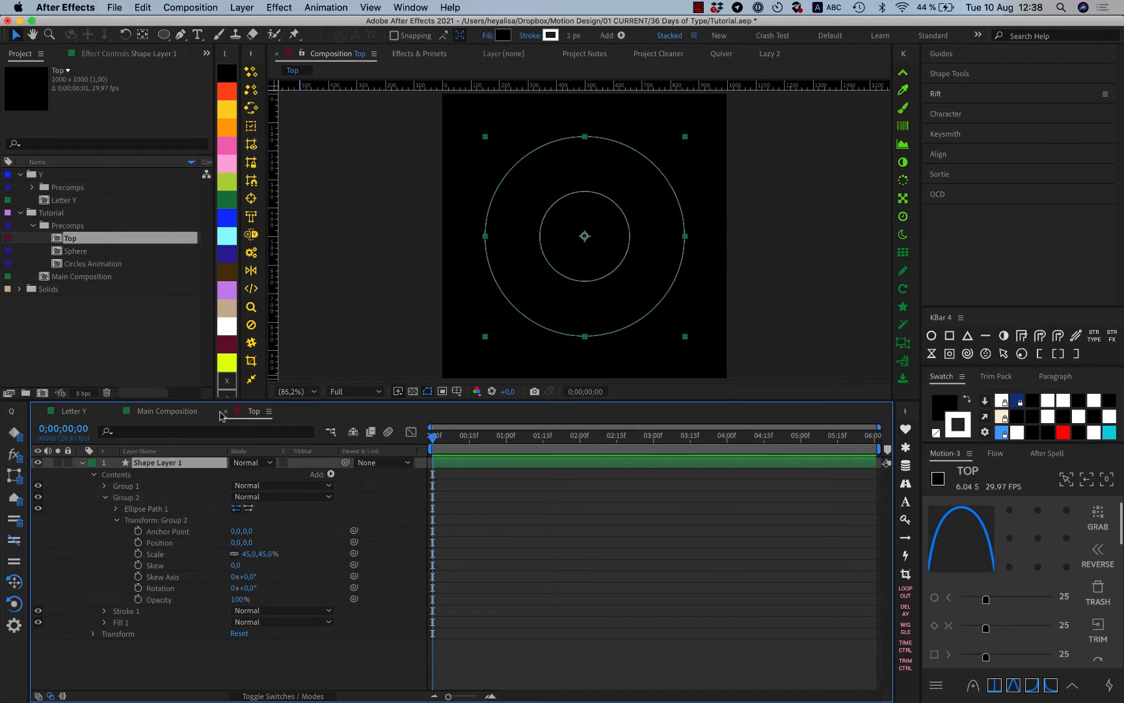
pyautogui.click(571, 36)
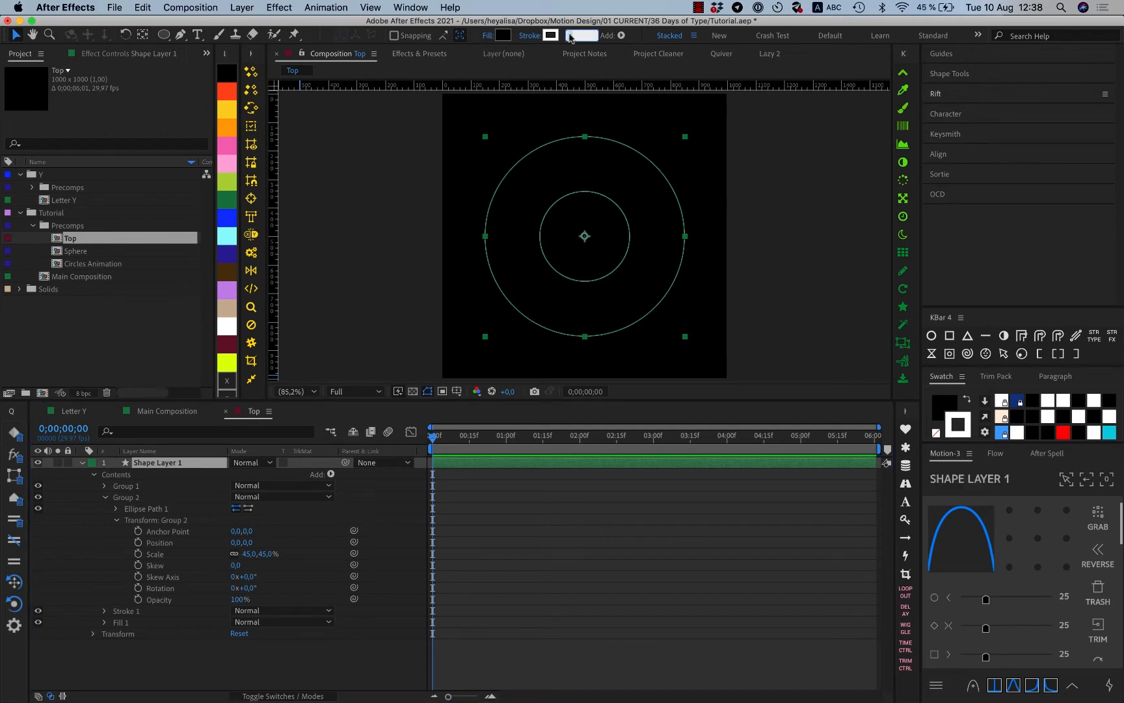
pyautogui.write('4')
pyautogui.press('Return')
pyautogui.click(665, 514)
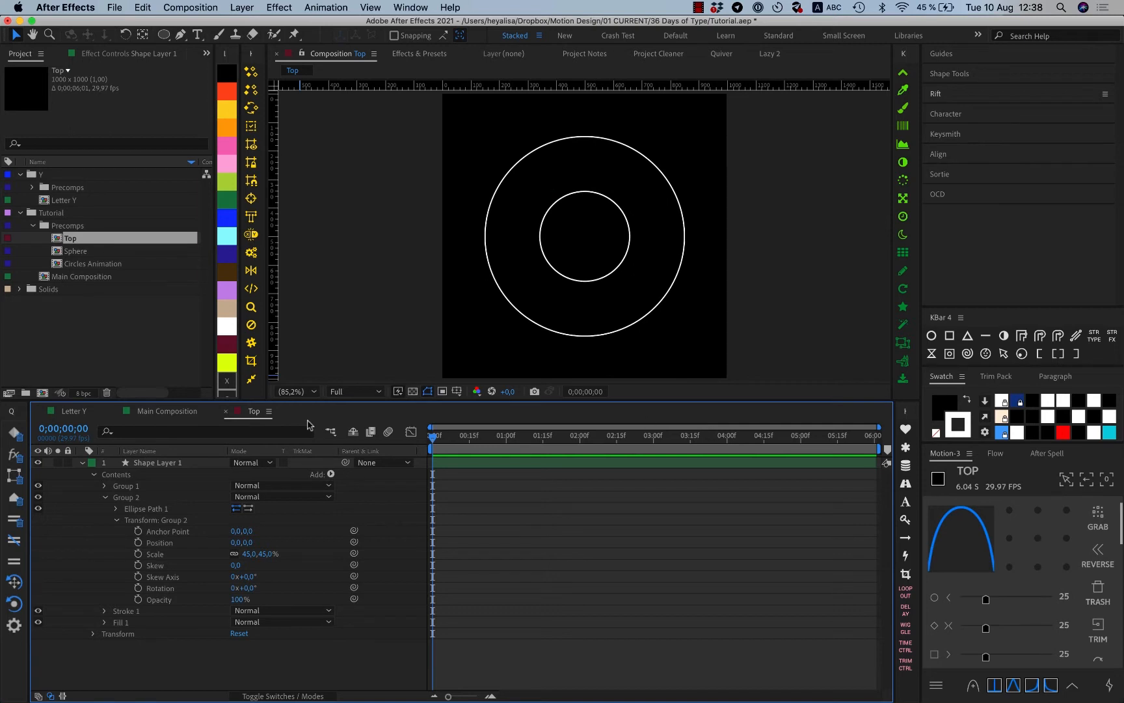
# Add a Trim Paths operator inside Group 1, the outer circle.
pyautogui.click(104, 498)
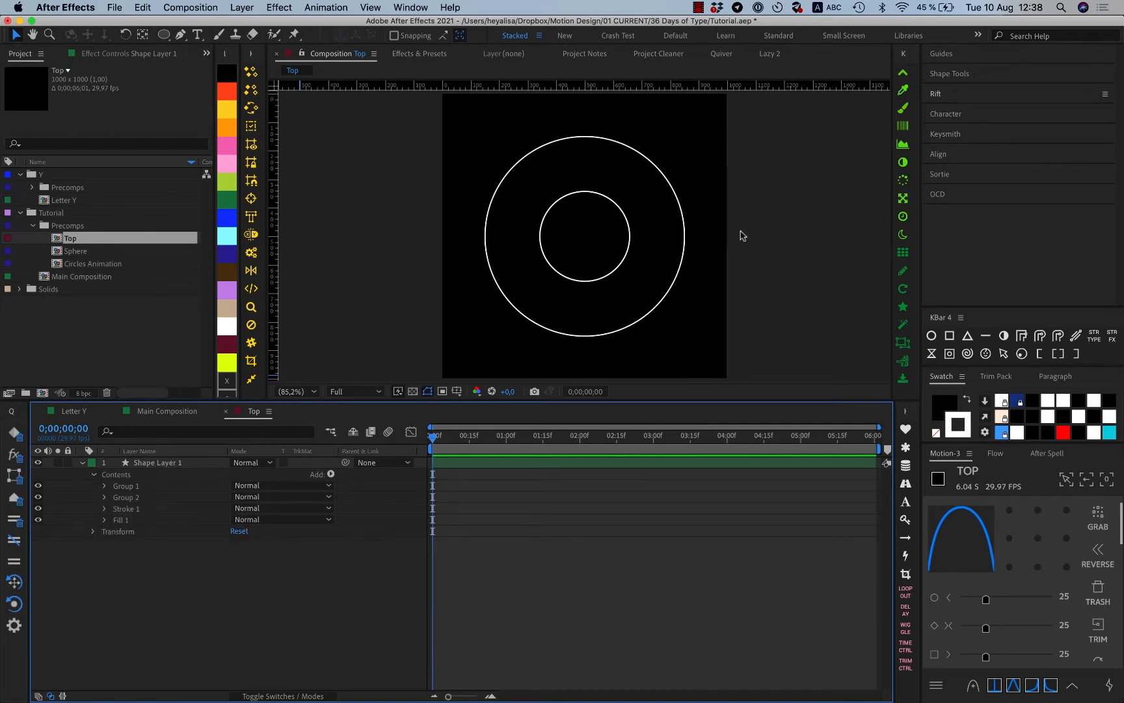
pyautogui.click(105, 486)
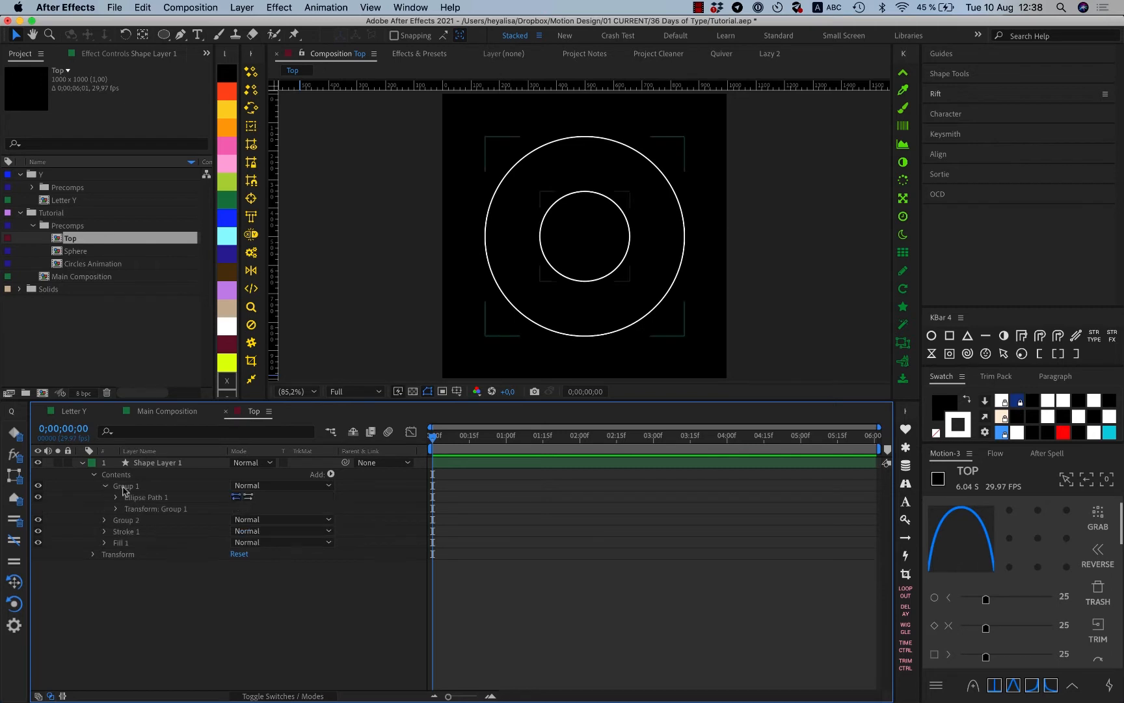
pyautogui.click(130, 486)
pyautogui.click(331, 475)
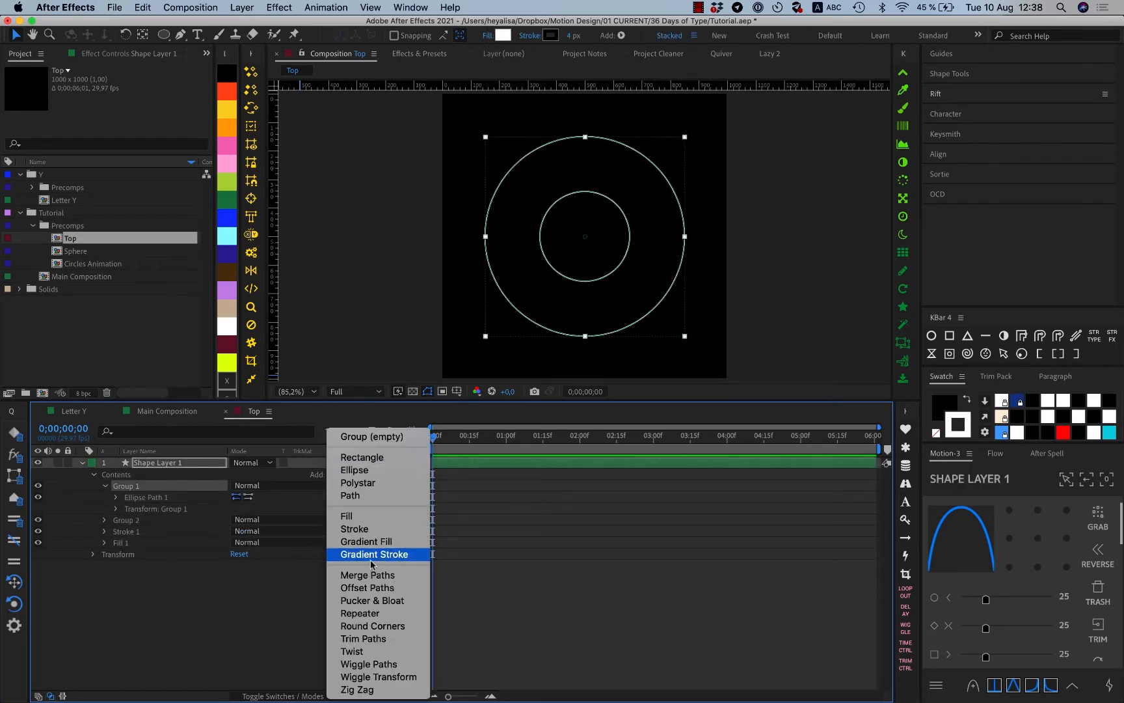
pyautogui.click(377, 638)
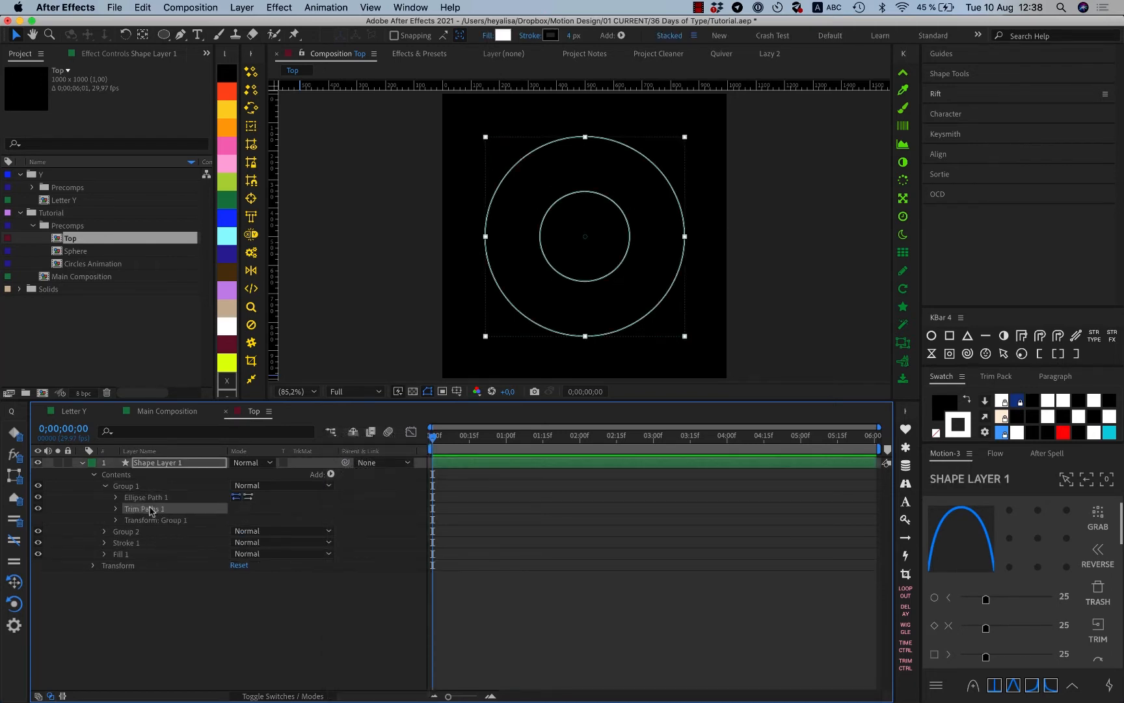
# Set the outer circle's Trim Paths End to 50% and Offset to 90° so only the lower half is drawn.
pyautogui.click(117, 509)
pyautogui.click(242, 531)
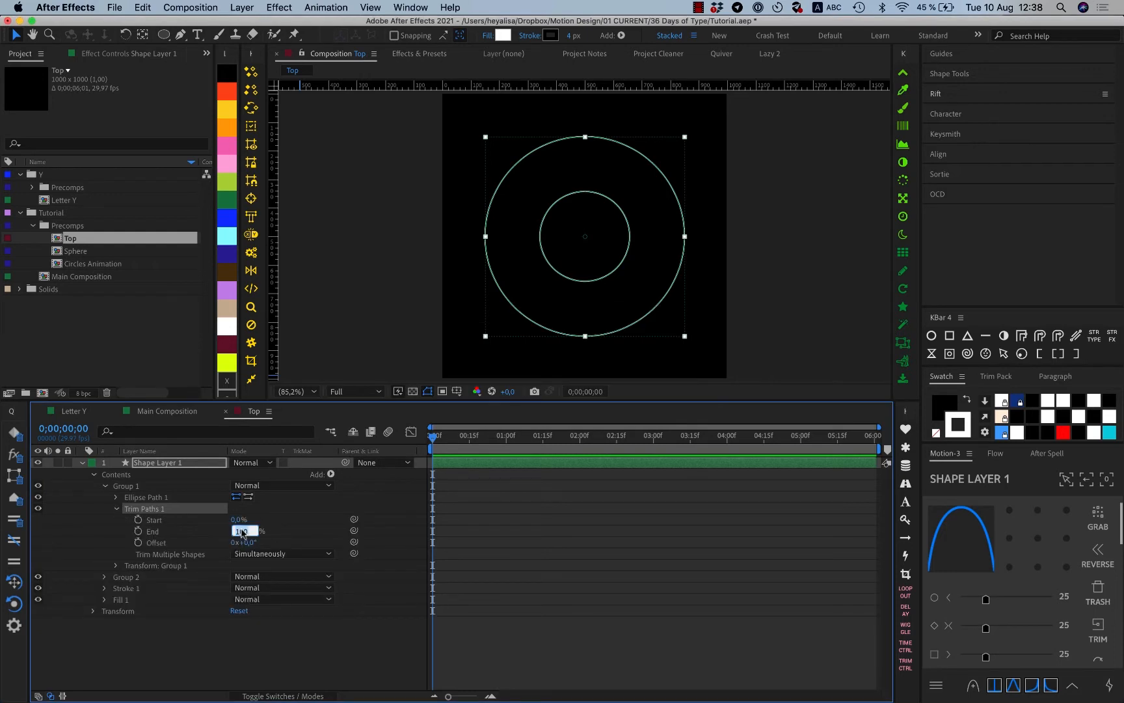
pyautogui.press('Return')
pyautogui.click(246, 542)
pyautogui.write('9')
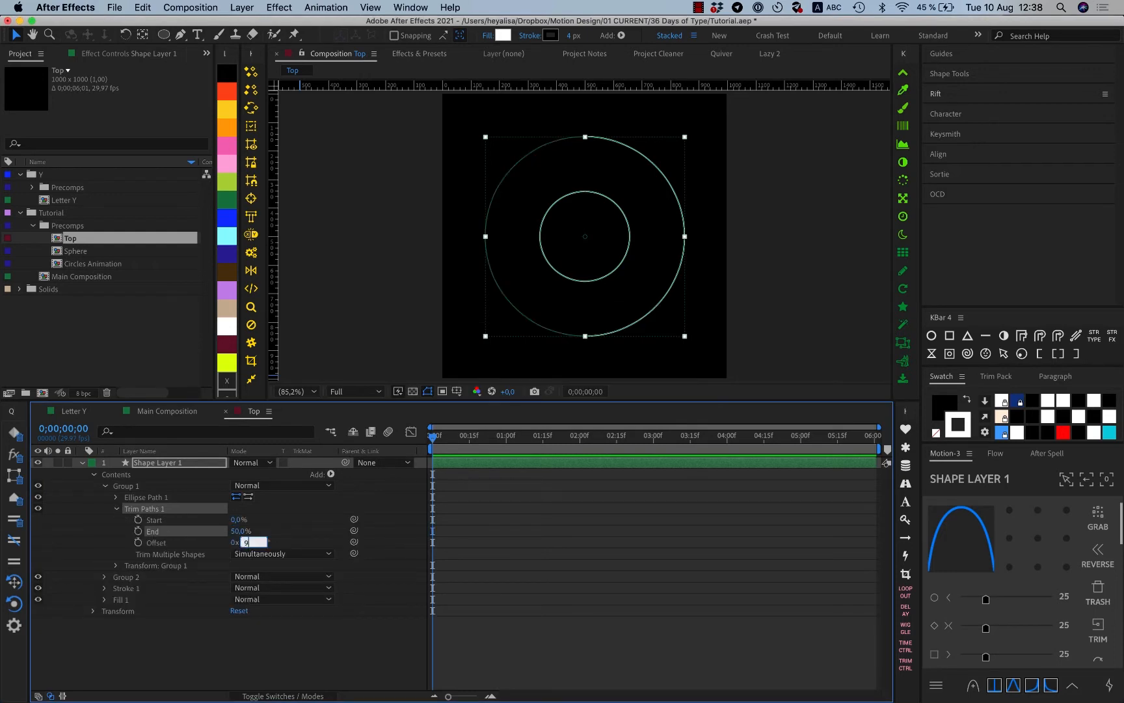
pyautogui.write('0')
pyautogui.press('Return')
pyautogui.click(557, 484)
pyautogui.moveTo(440, 442)
pyautogui.mouseDown()
pyautogui.moveTo(715, 438)
pyautogui.moveTo(430, 449)
pyautogui.mouseUp()
# Add a Merge Paths operator to the contents of Shape Layer 1 and set its mode to Subtract.
pyautogui.click(105, 486)
pyautogui.click(125, 486)
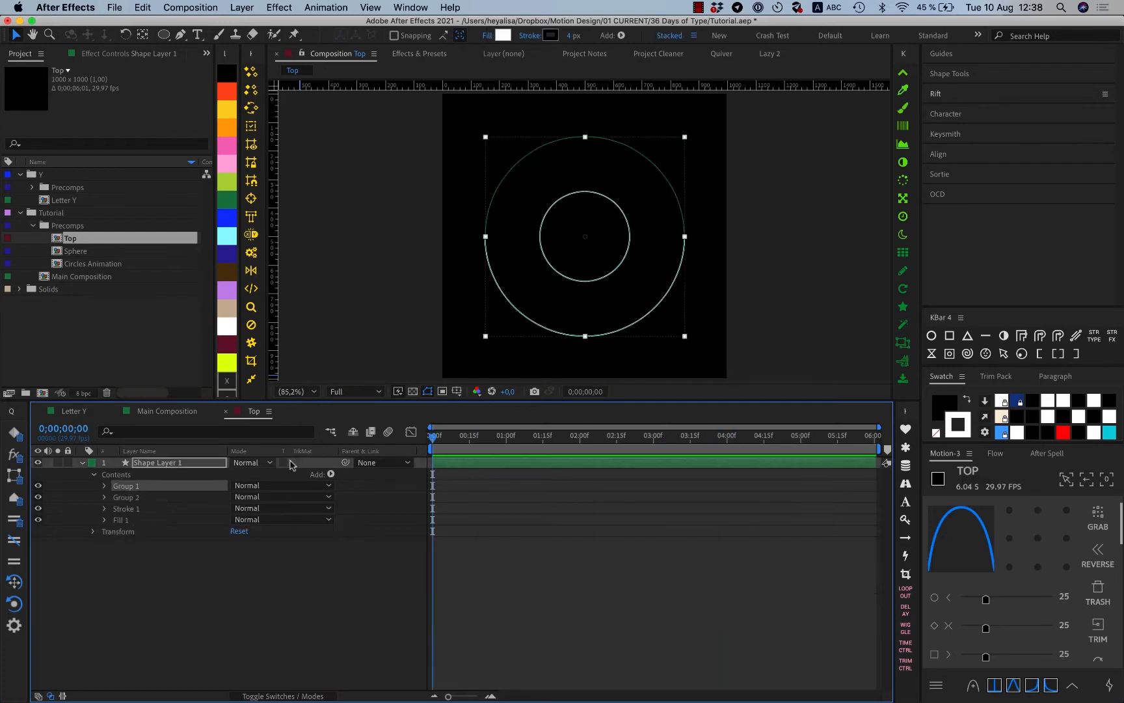
pyautogui.click(291, 463)
pyautogui.click(331, 474)
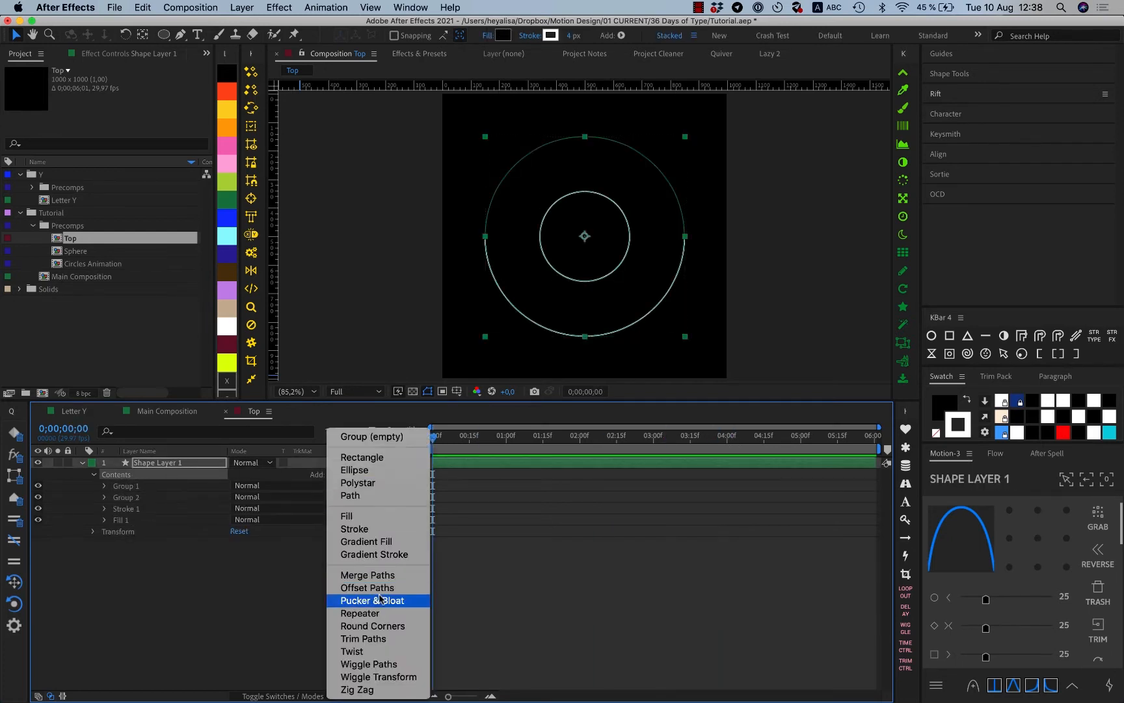
pyautogui.click(371, 575)
pyautogui.click(104, 509)
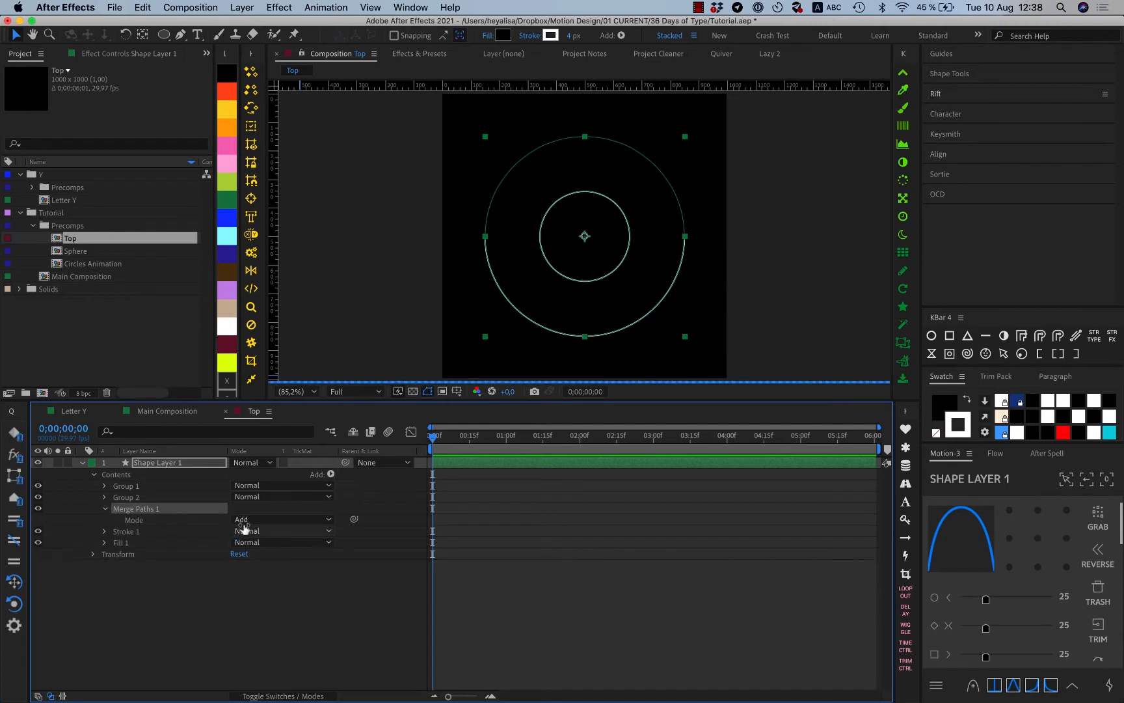
pyautogui.click(279, 519)
pyautogui.click(272, 560)
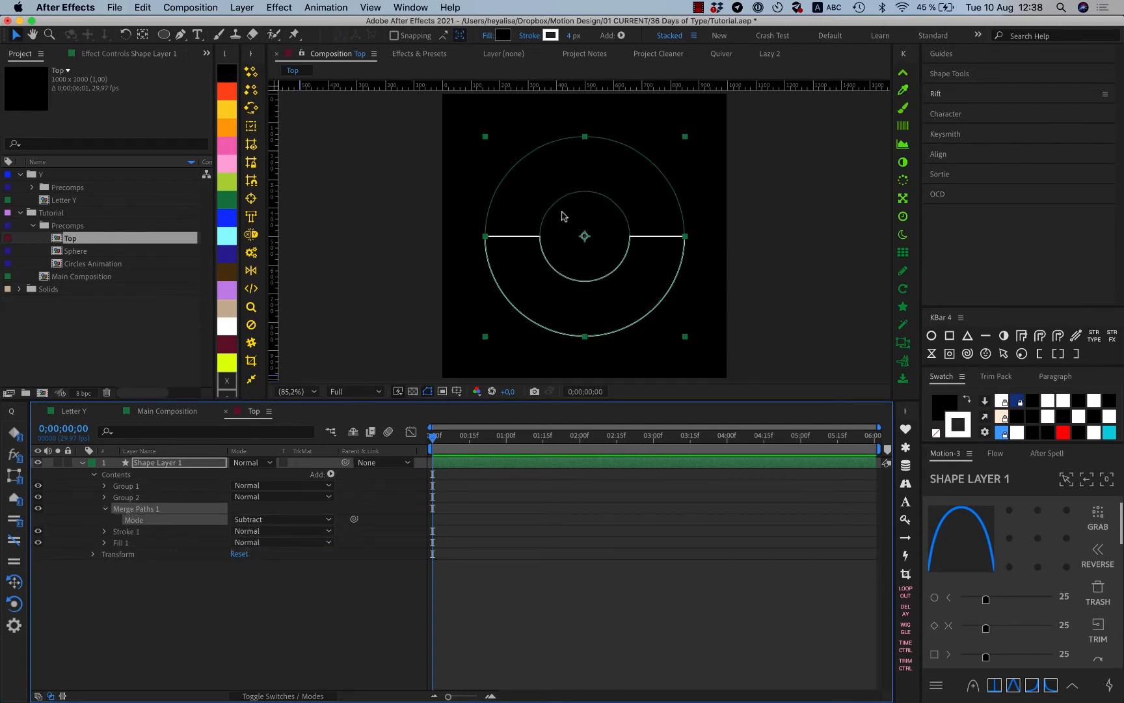
pyautogui.click(524, 593)
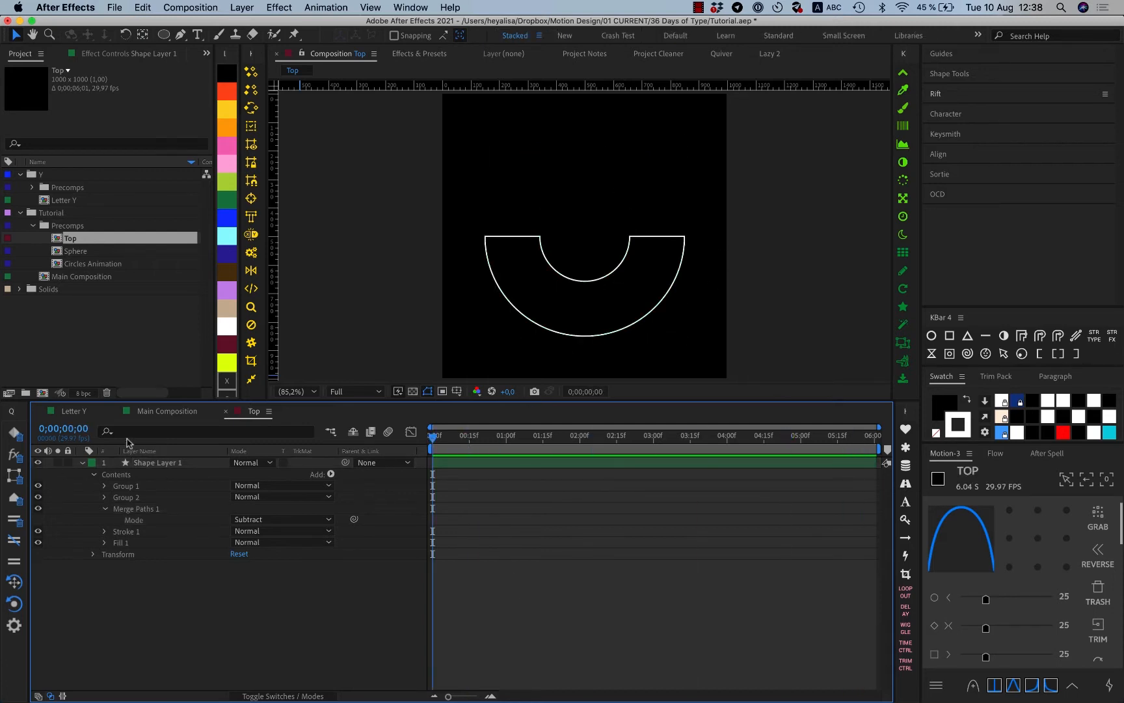
# Rename Shape Layer 1 in the Top composition as Circle Stroke.
pyautogui.click(82, 462)
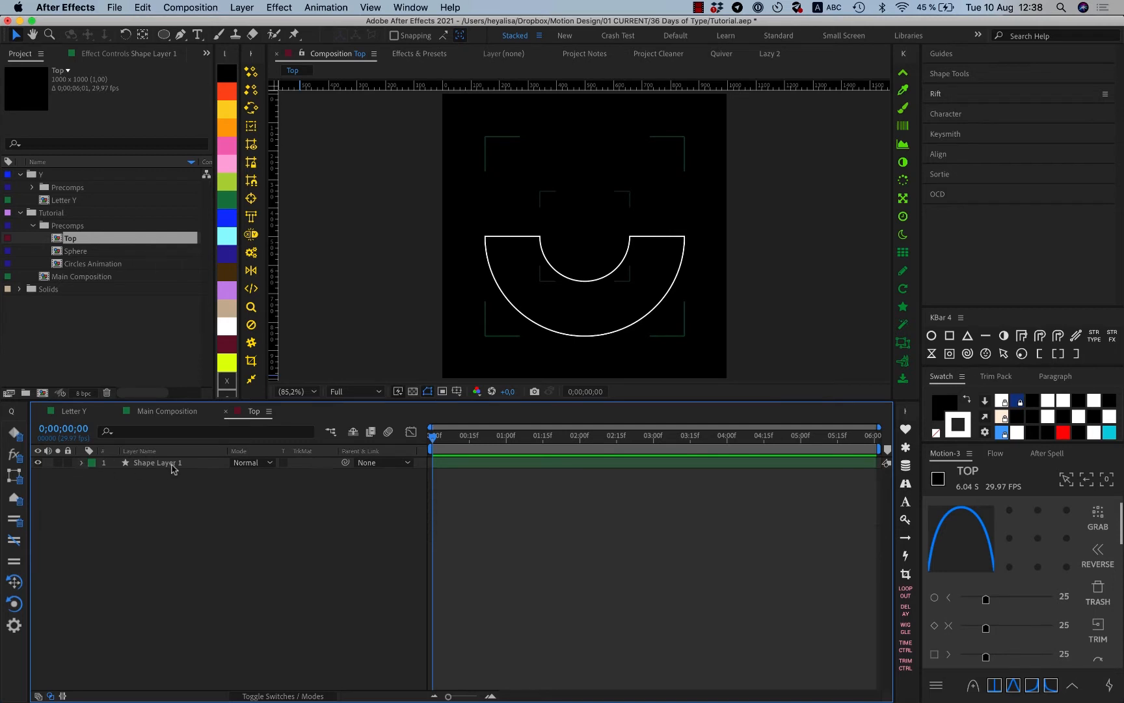
pyautogui.click(173, 465)
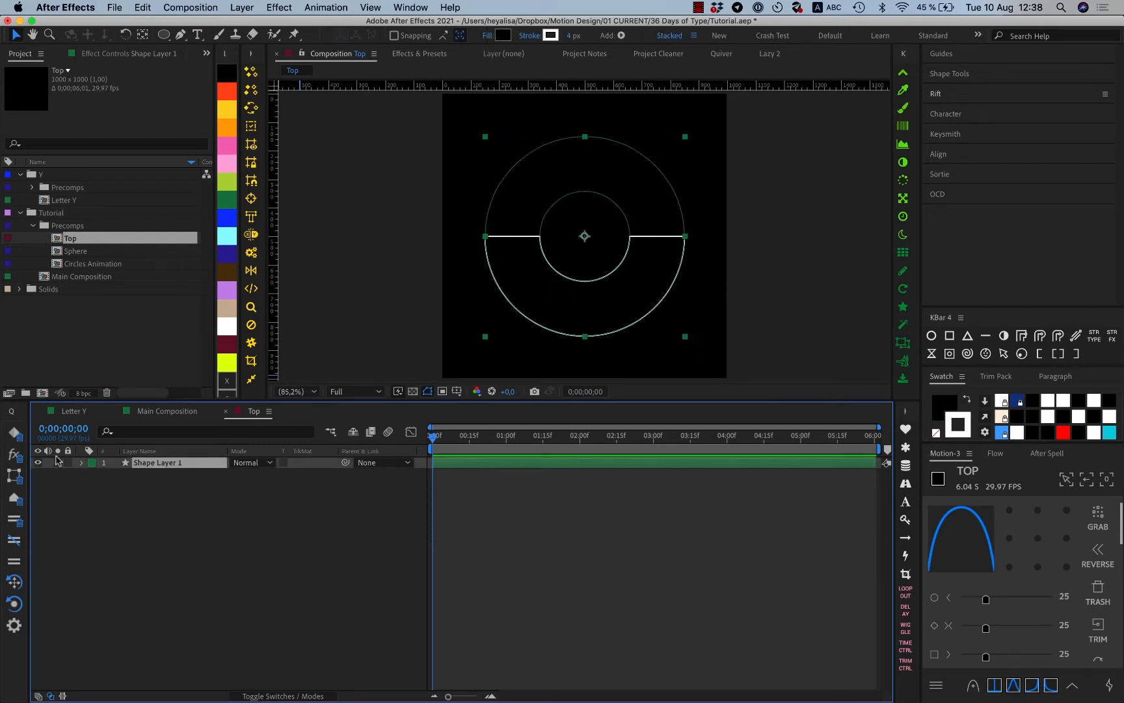
pyautogui.click(86, 410)
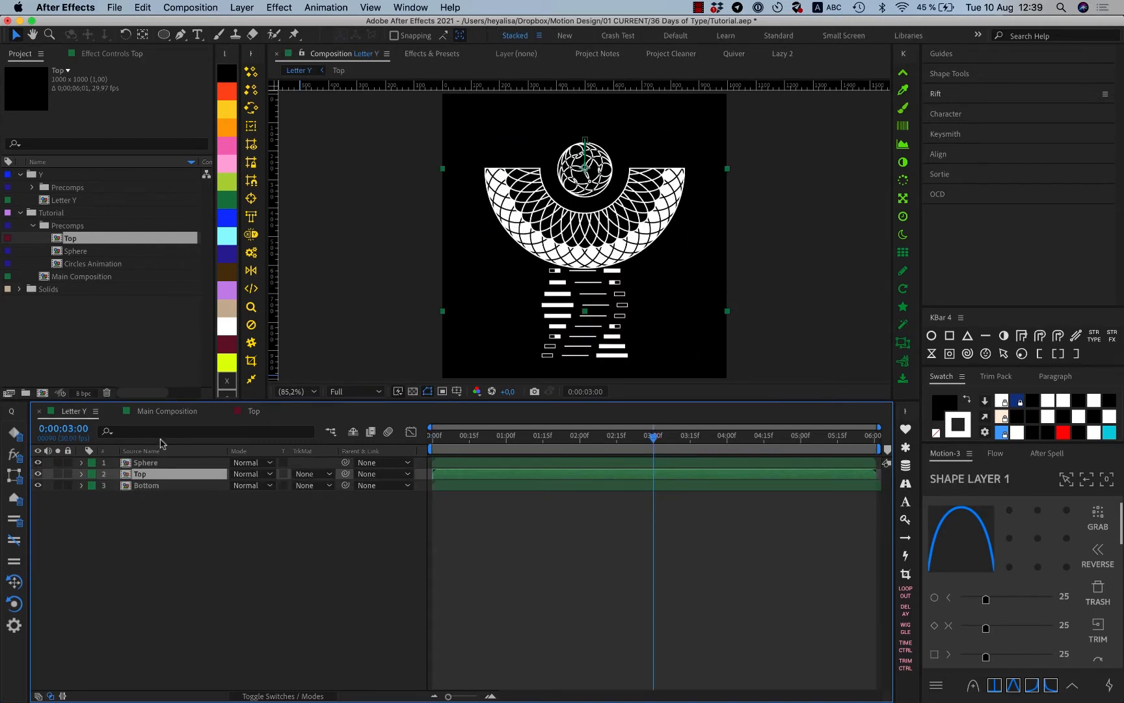
pyautogui.click(251, 412)
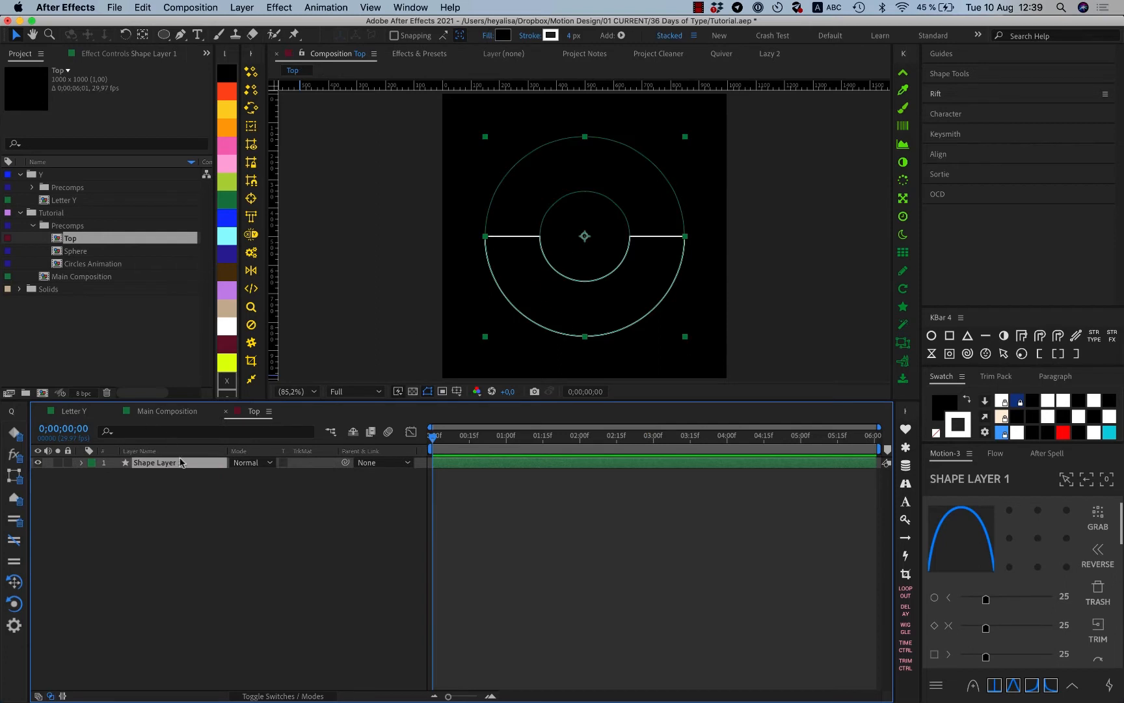
pyautogui.press('Return')
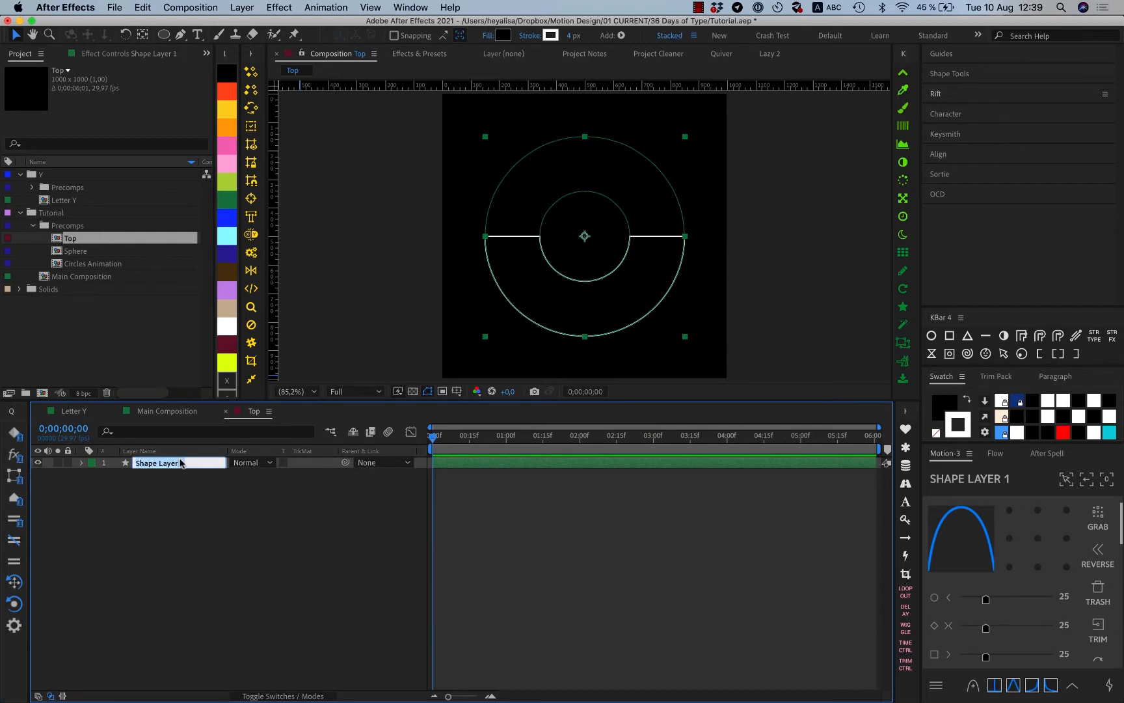
pyautogui.write('Circle Stroke')
pyautogui.press('Return')
# Duplicate the Circle Stroke layer and name the copy Circle Matte.
pyautogui.press('super+d')
pyautogui.press('Return')
pyautogui.press('Right')
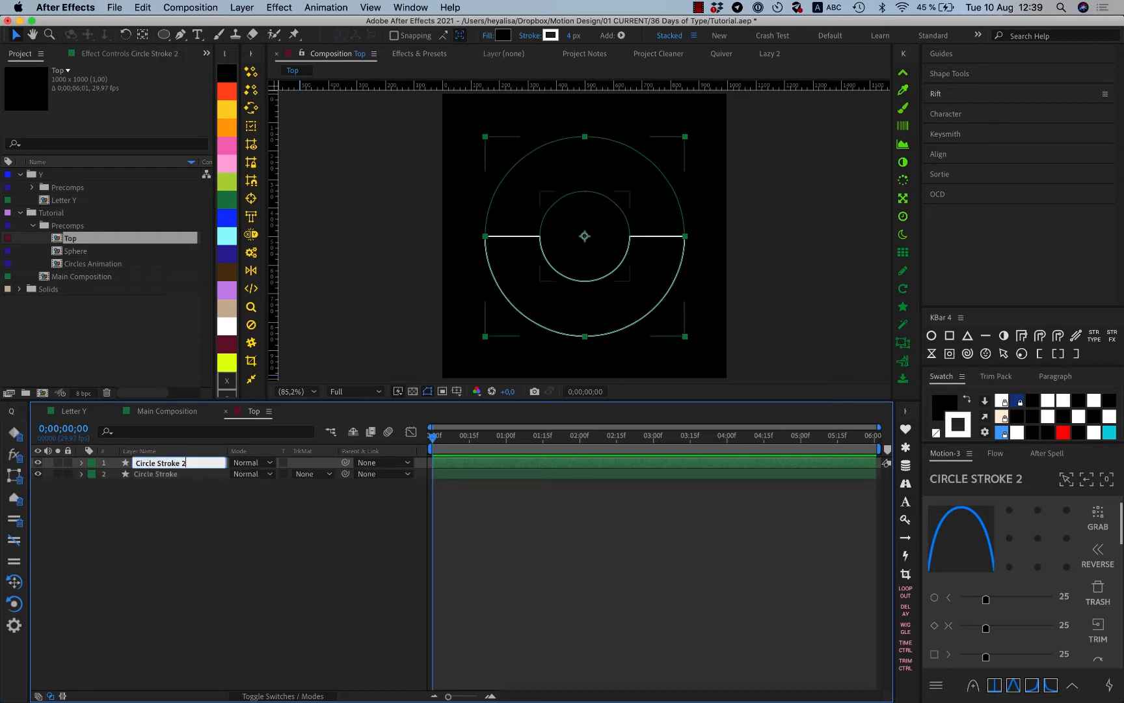
pyautogui.write('Matte')
pyautogui.press('Return')
# Delete the stroke from the contents of the Circle Matte layer, leaving only its fill.
pyautogui.click(81, 462)
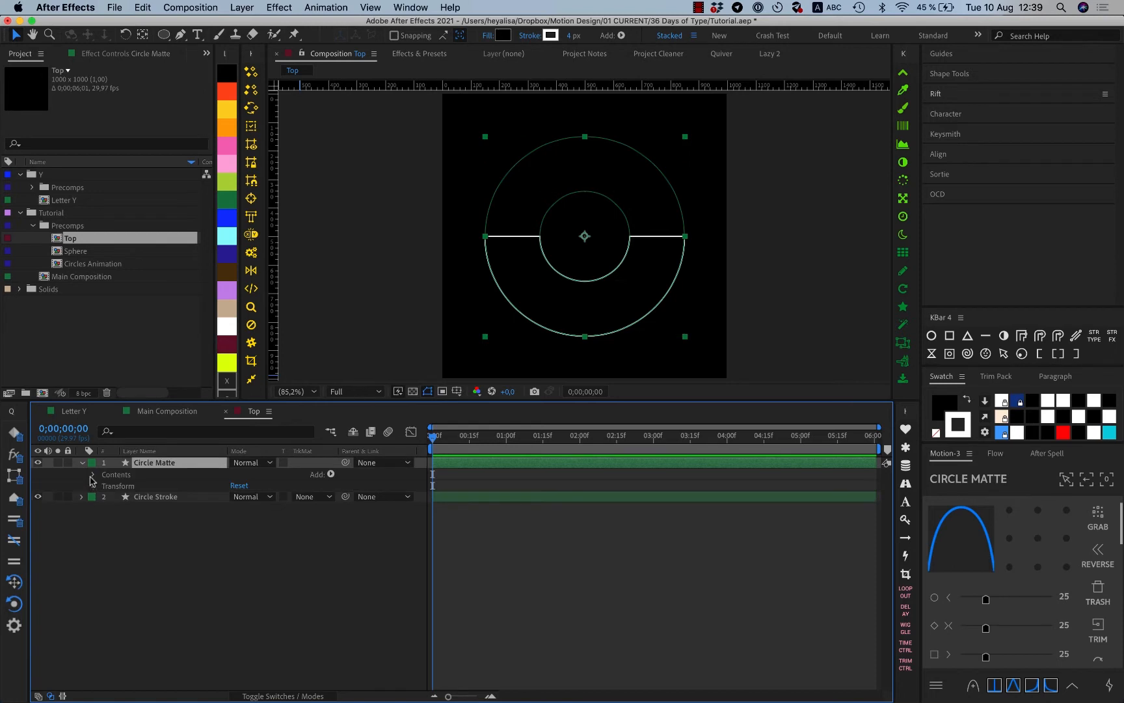
pyautogui.click(91, 475)
pyautogui.click(127, 519)
pyautogui.press('Delete')
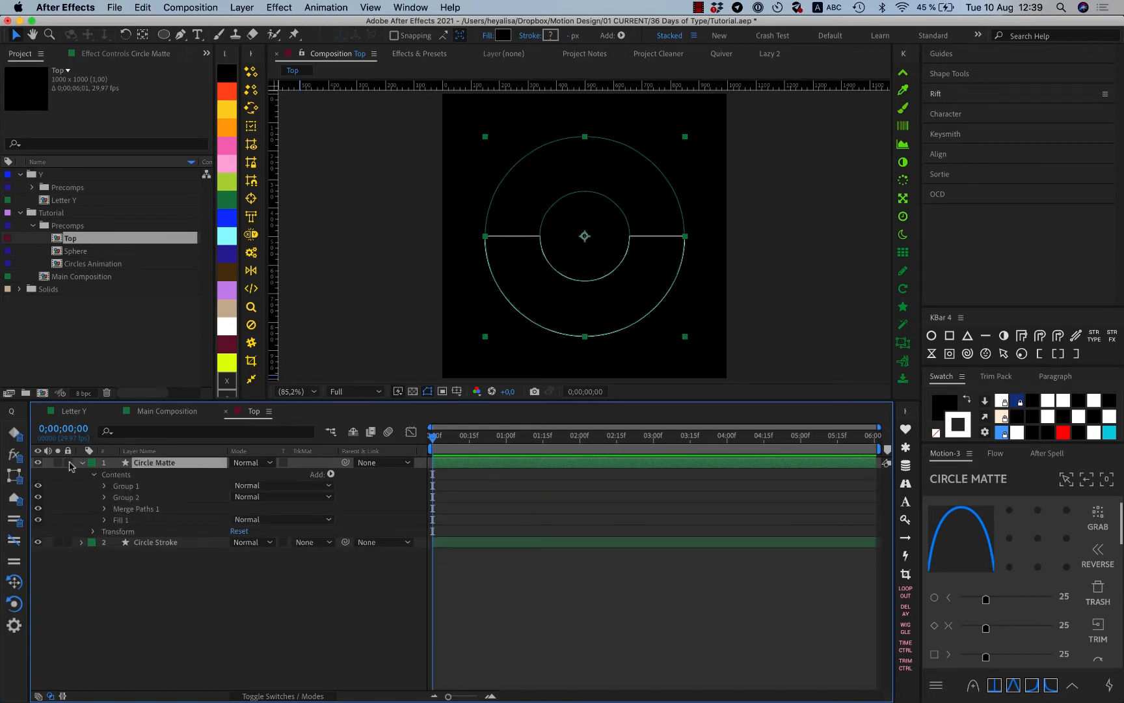
pyautogui.click(81, 463)
# Delete the fill from the contents of the Circle Stroke layer, leaving only its stroke.
pyautogui.click(89, 474)
pyautogui.click(83, 474)
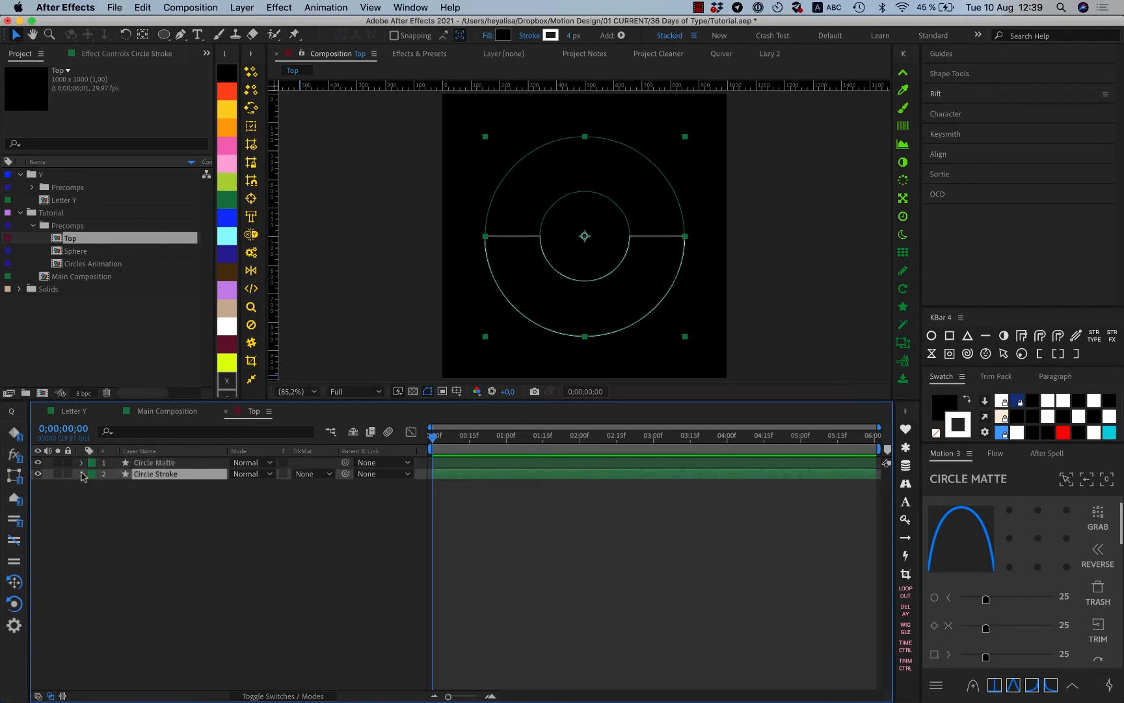
pyautogui.click(82, 473)
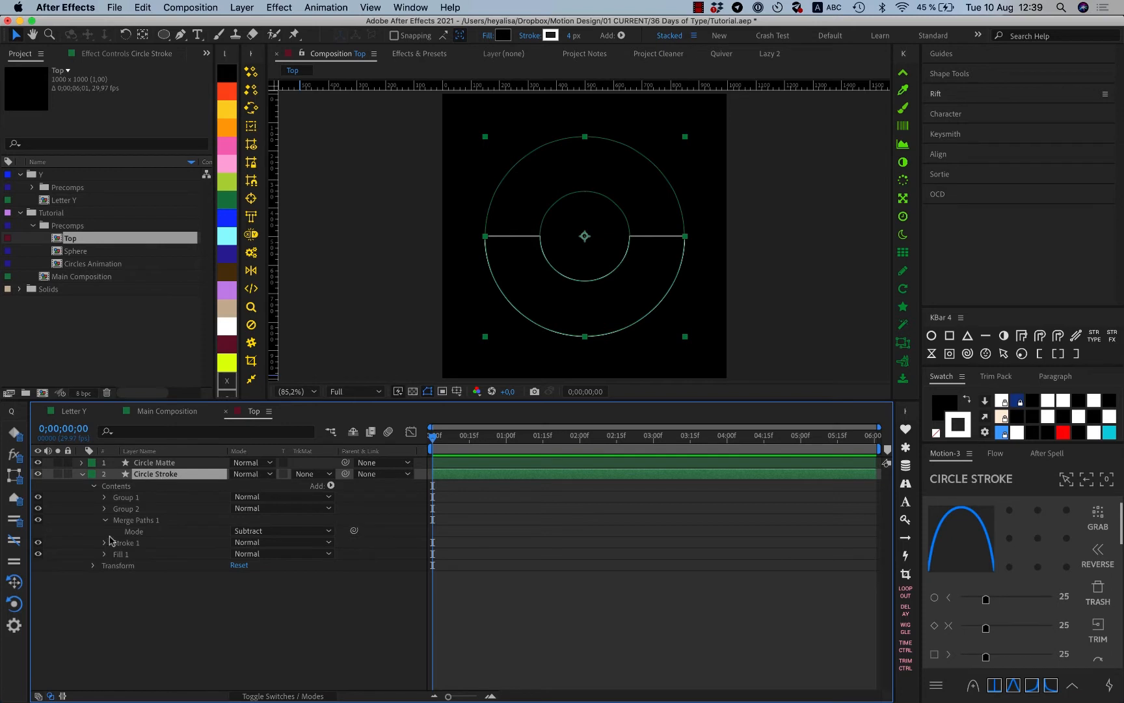
pyautogui.click(130, 554)
pyautogui.press('Delete')
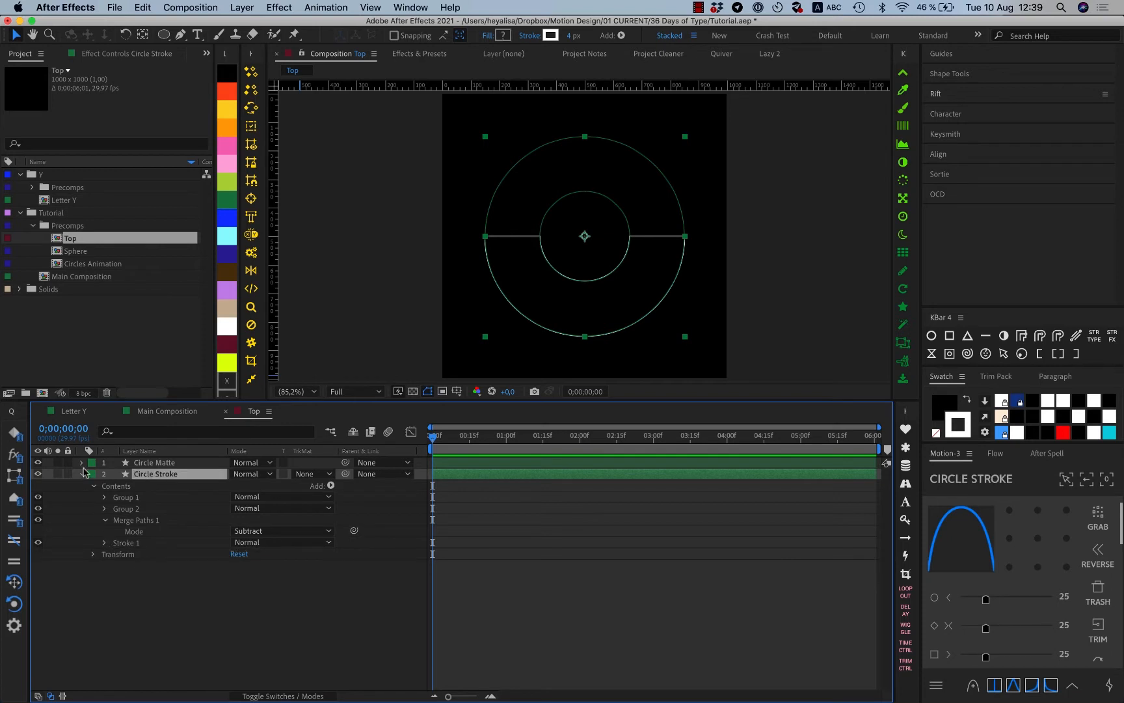
pyautogui.click(81, 474)
# Move the Circle Matte layer below Circle Stroke and hide both layers.
pyautogui.moveTo(164, 462); pyautogui.dragTo(157, 484)
pyautogui.click(157, 485)
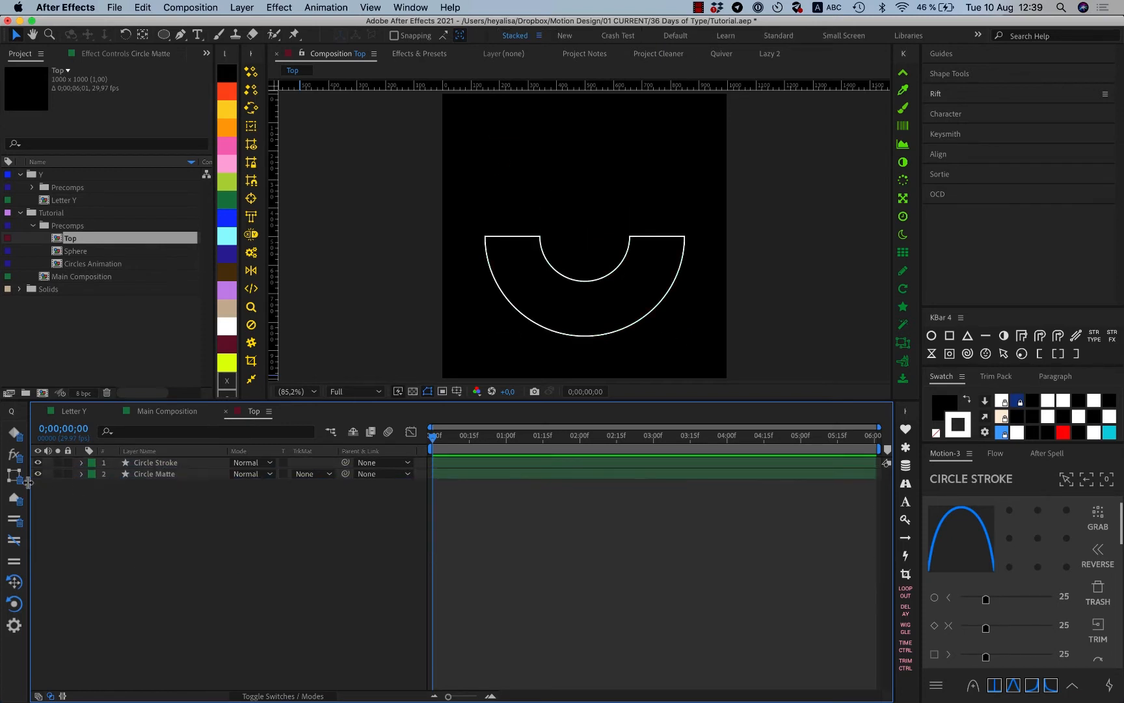
pyautogui.moveTo(39, 464); pyautogui.dragTo(39, 475)
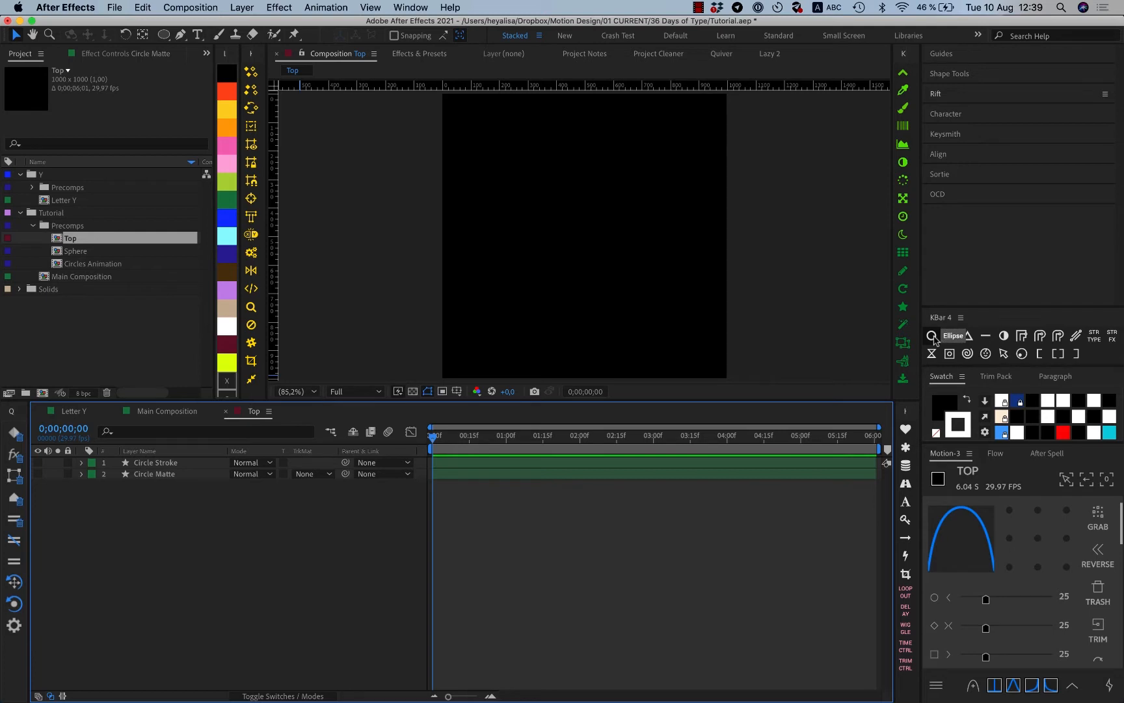
# Create a new ellipse shape layer with a diameter of 1000 and both a fill and a stroke.
pyautogui.click(931, 336)
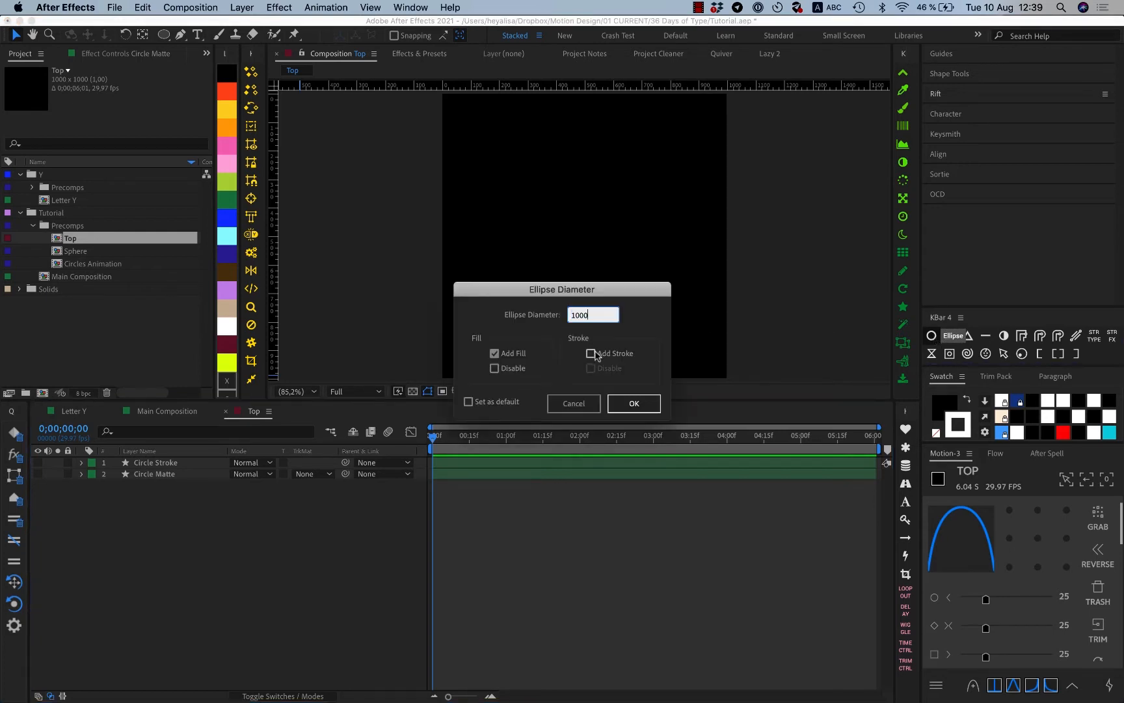
pyautogui.click(591, 353)
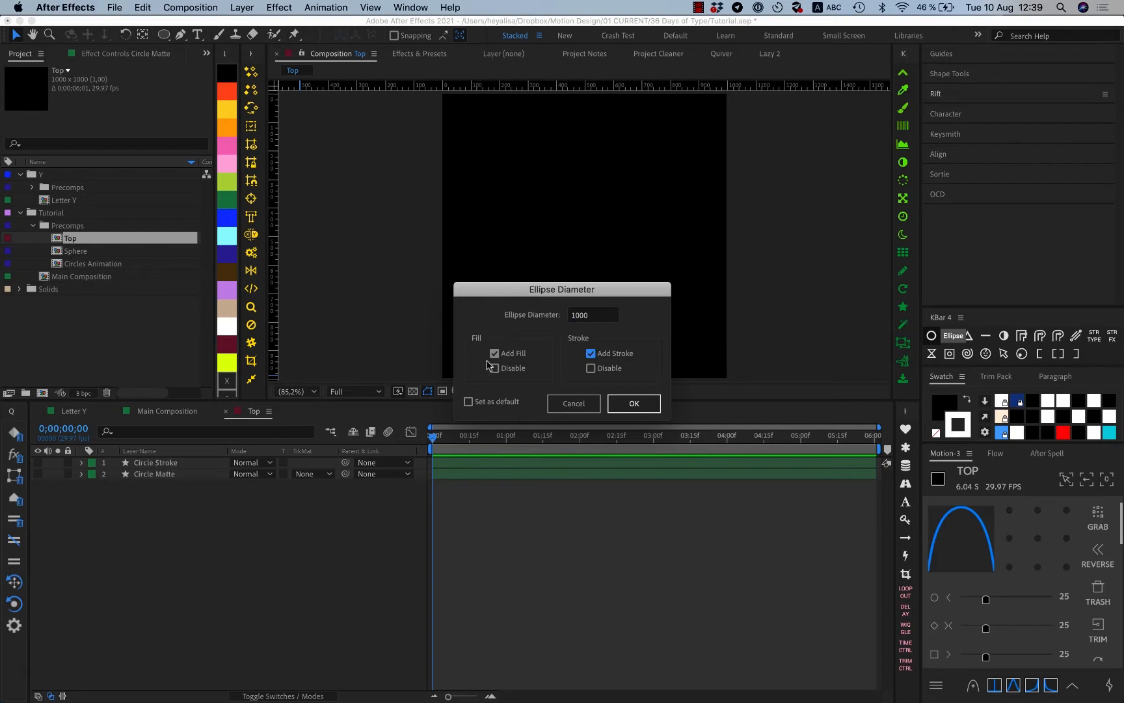
pyautogui.click(494, 368)
pyautogui.click(641, 405)
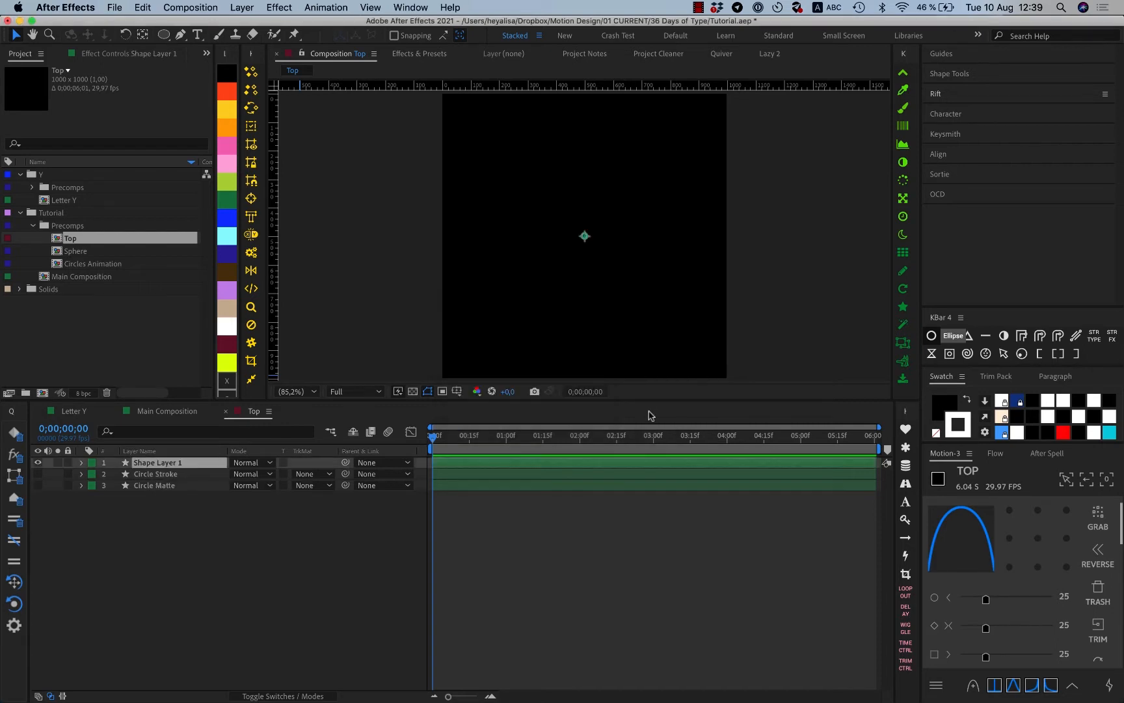
# Change the new ellipse's fill to black and set its stroke width to 6 px.
pyautogui.click(951, 402)
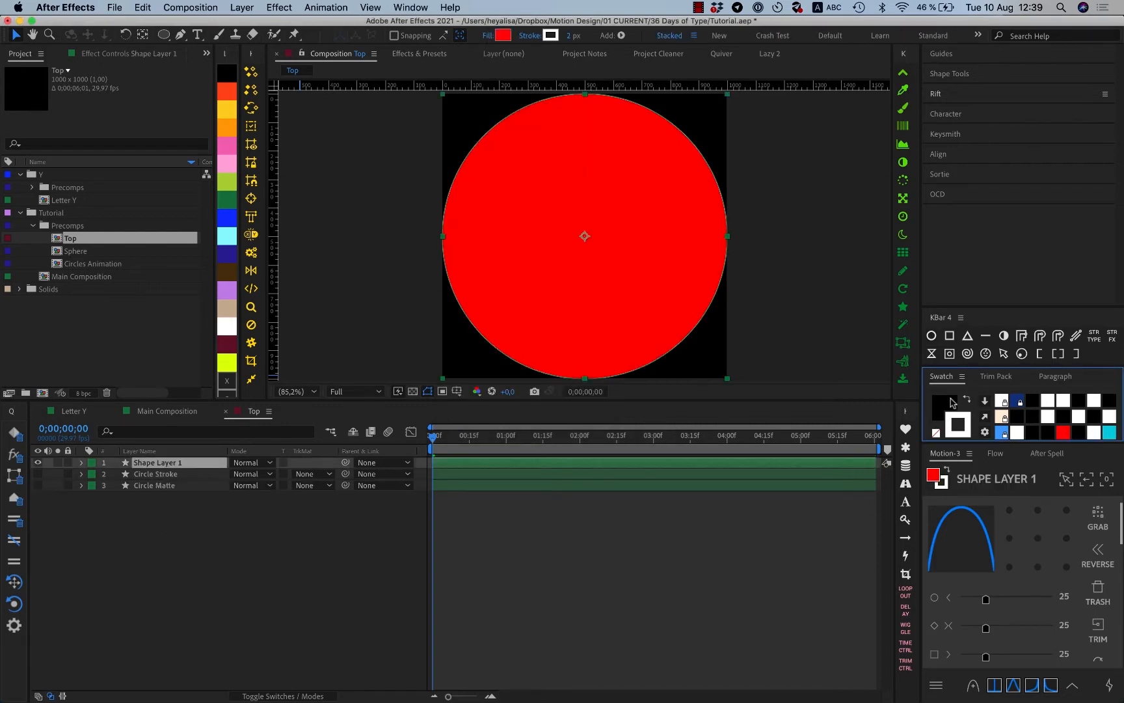
pyautogui.click(951, 402)
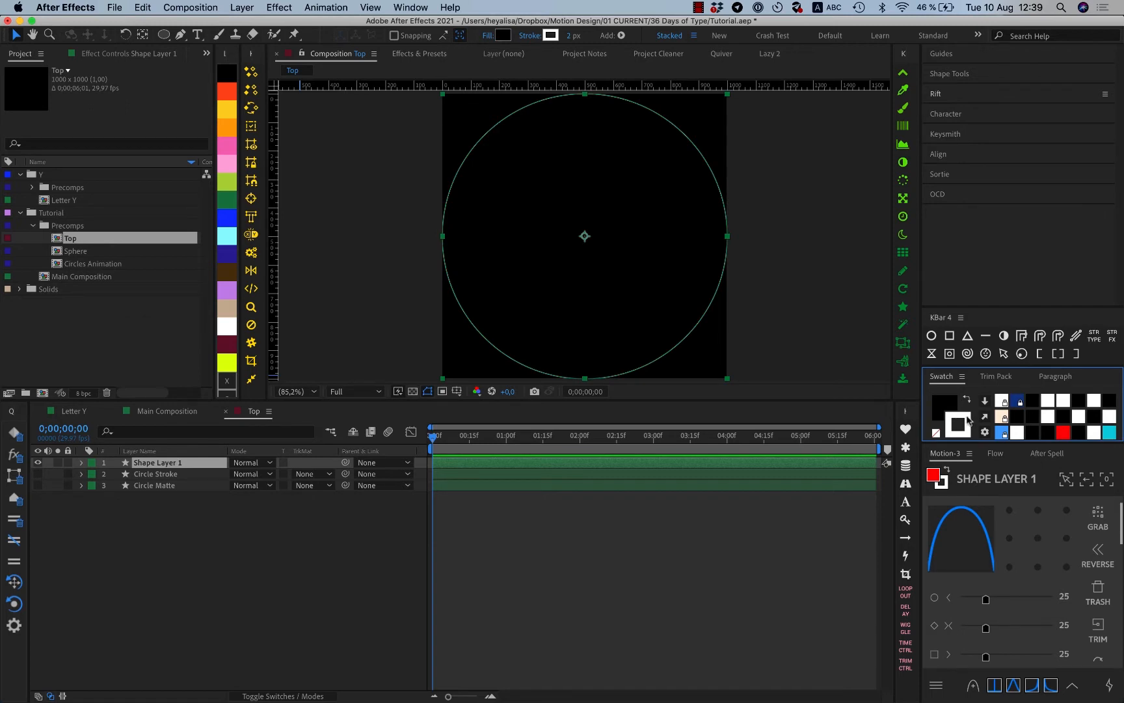
pyautogui.click(570, 36)
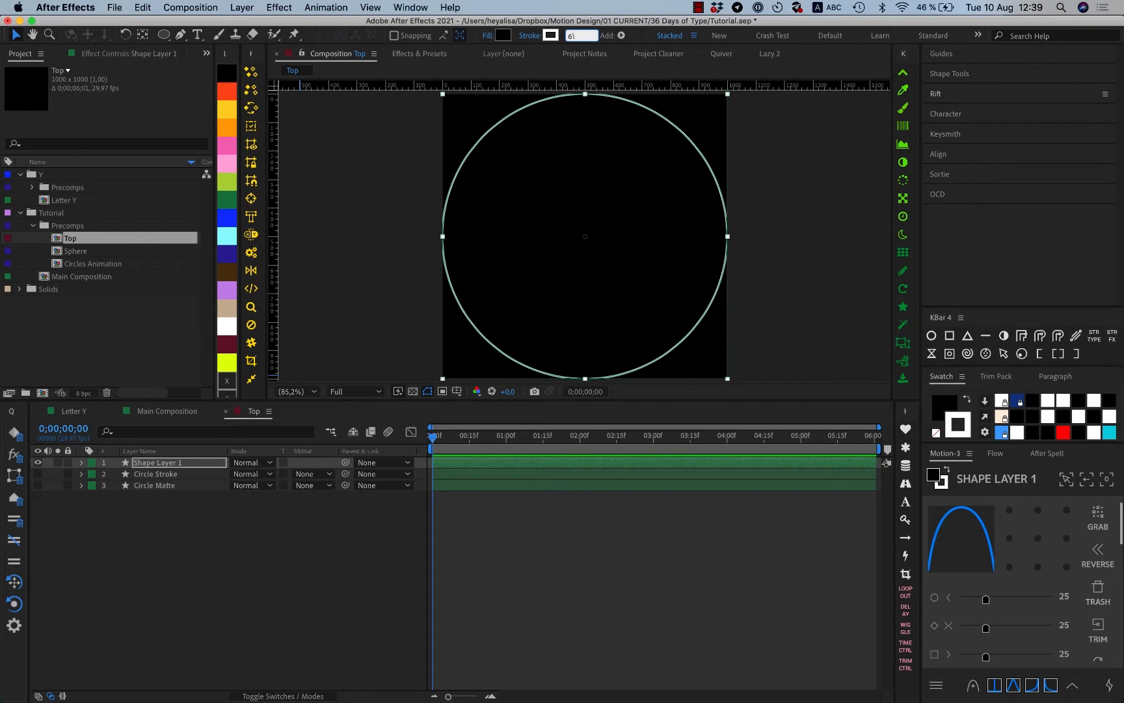
pyautogui.press('Return')
# Open the finished Top precomp from Letter Y and check the stroke widths of its Repeater 01 and Circle Stroke layers.
pyautogui.click(72, 411)
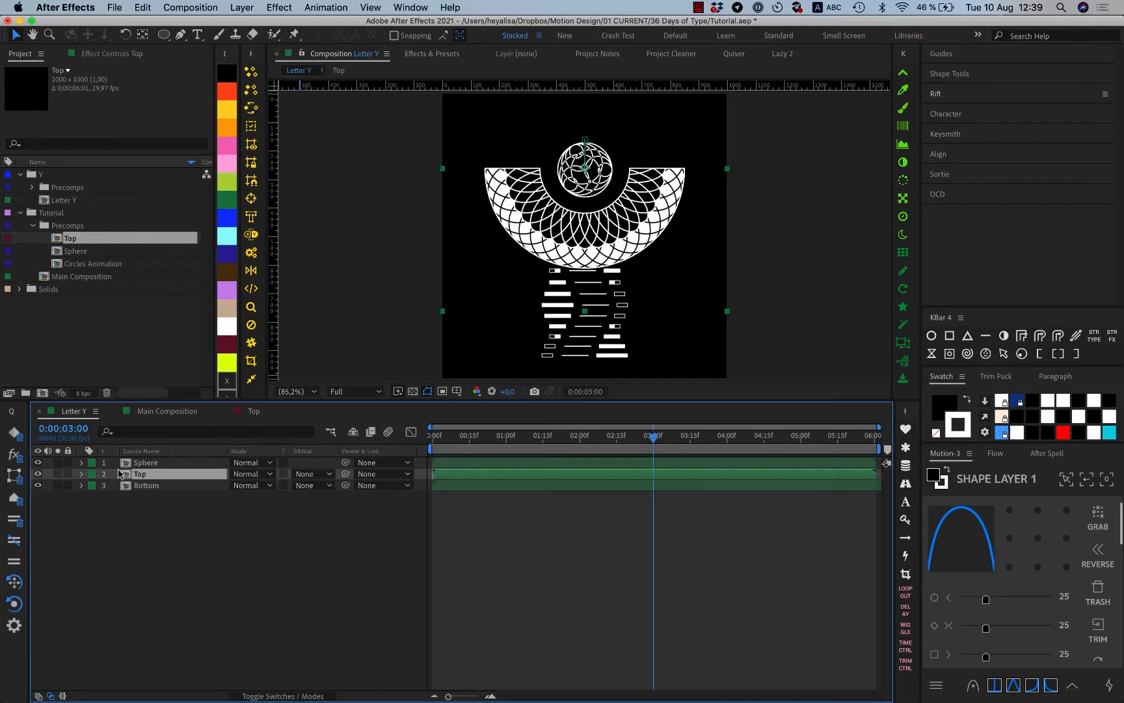
pyautogui.doubleClick(152, 474)
pyautogui.click(156, 473)
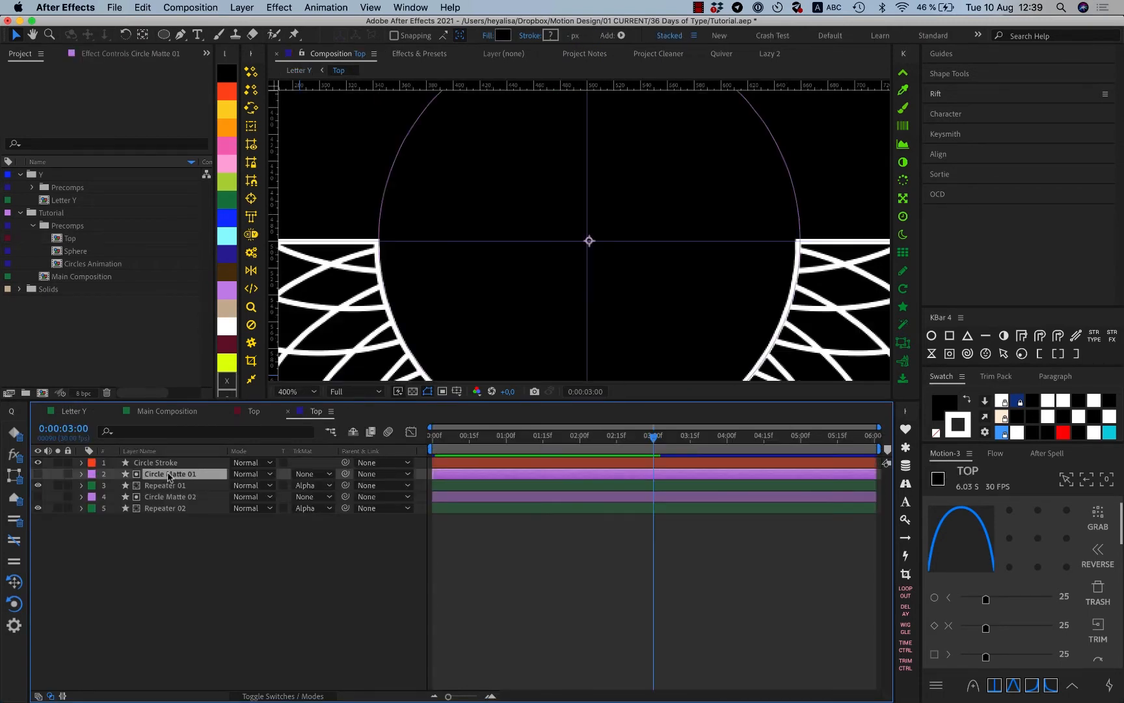
pyautogui.click(176, 485)
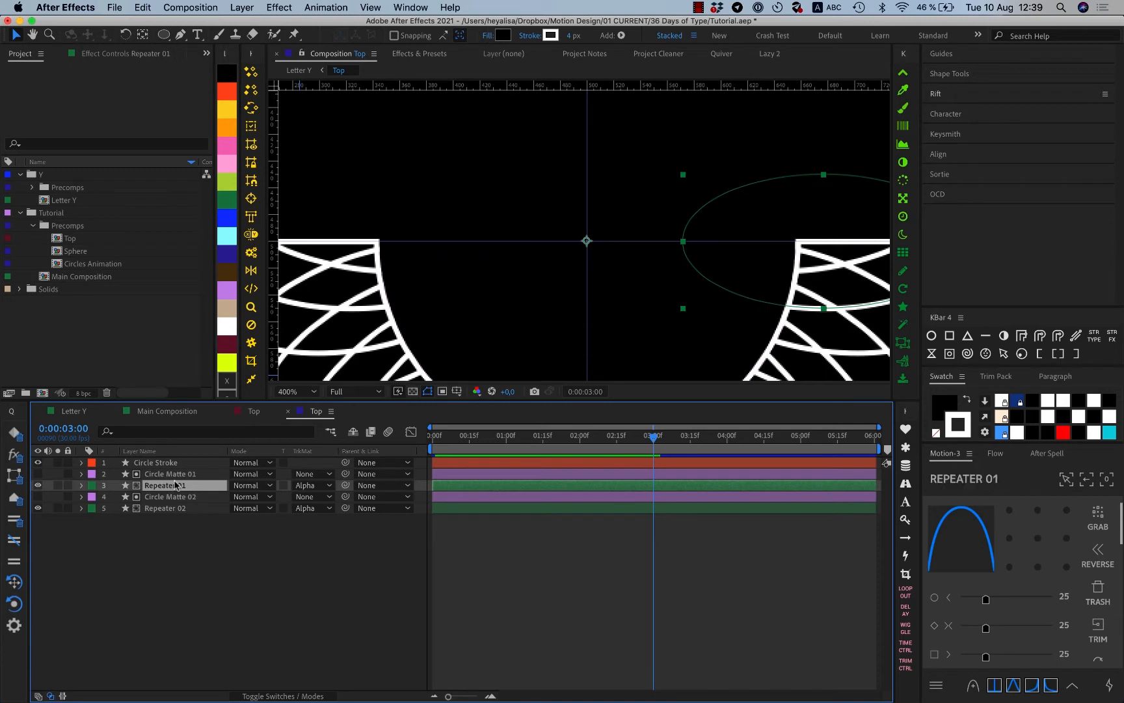
pyautogui.click(173, 463)
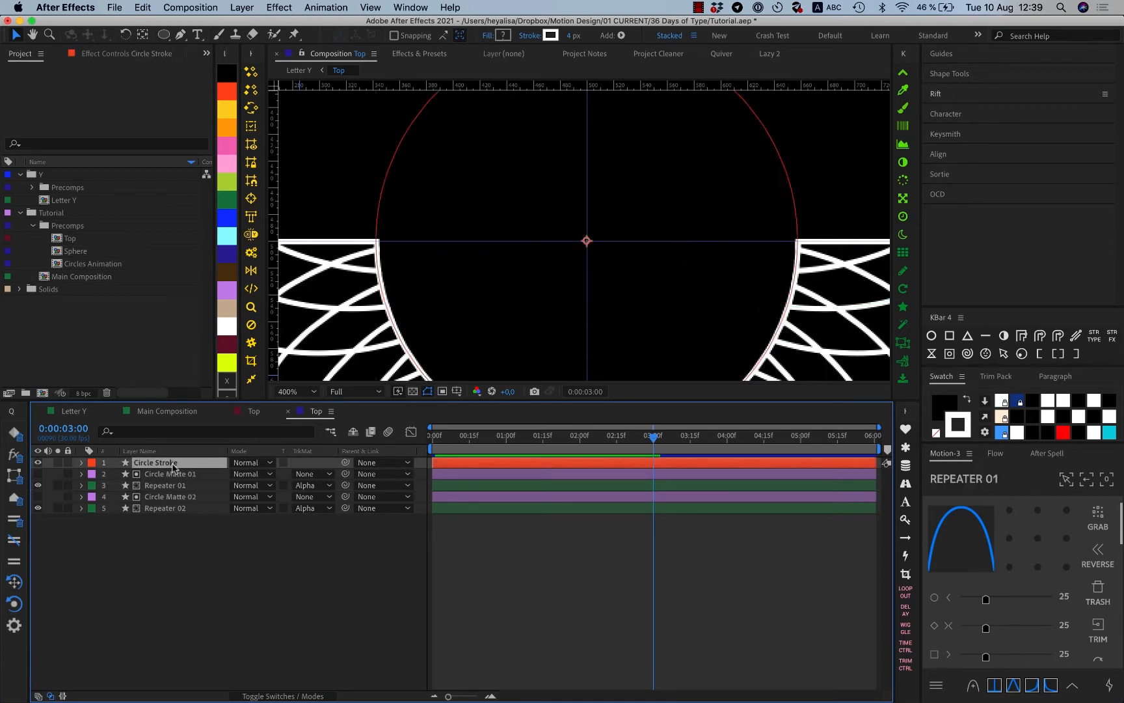
# Return to the tutorial's Top composition and set the stroke width of the new ellipse layer to 4 px.
pyautogui.click(251, 410)
pyautogui.click(176, 474)
pyautogui.click(177, 487)
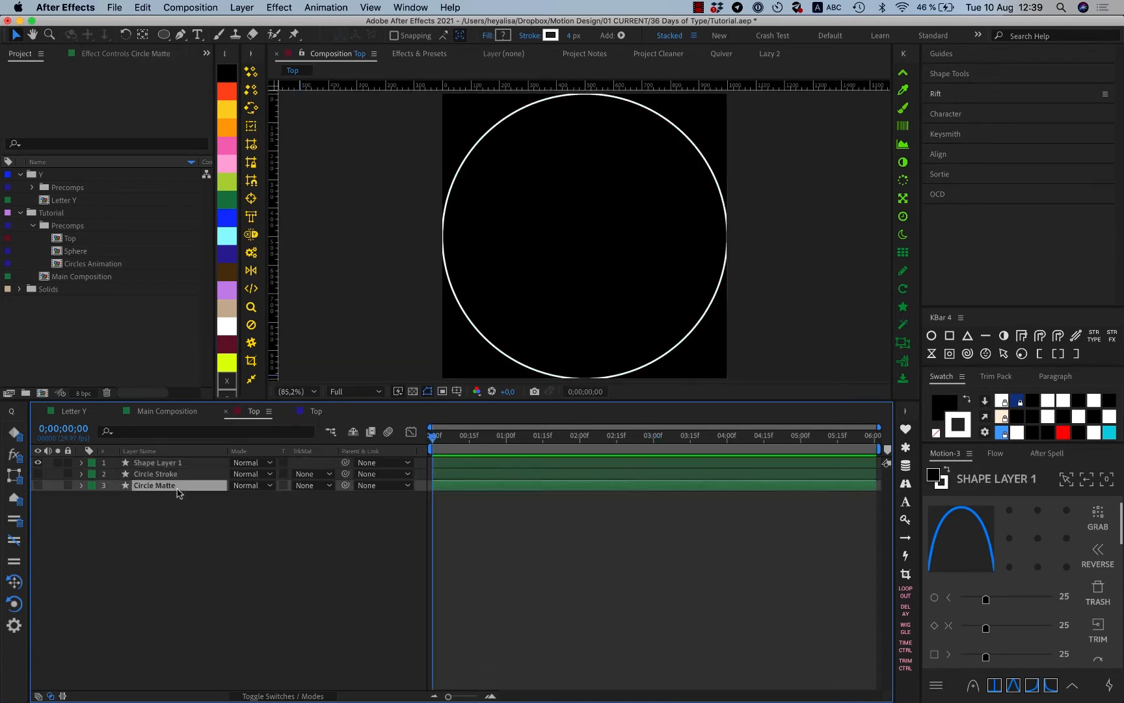
pyautogui.click(175, 474)
pyautogui.click(175, 463)
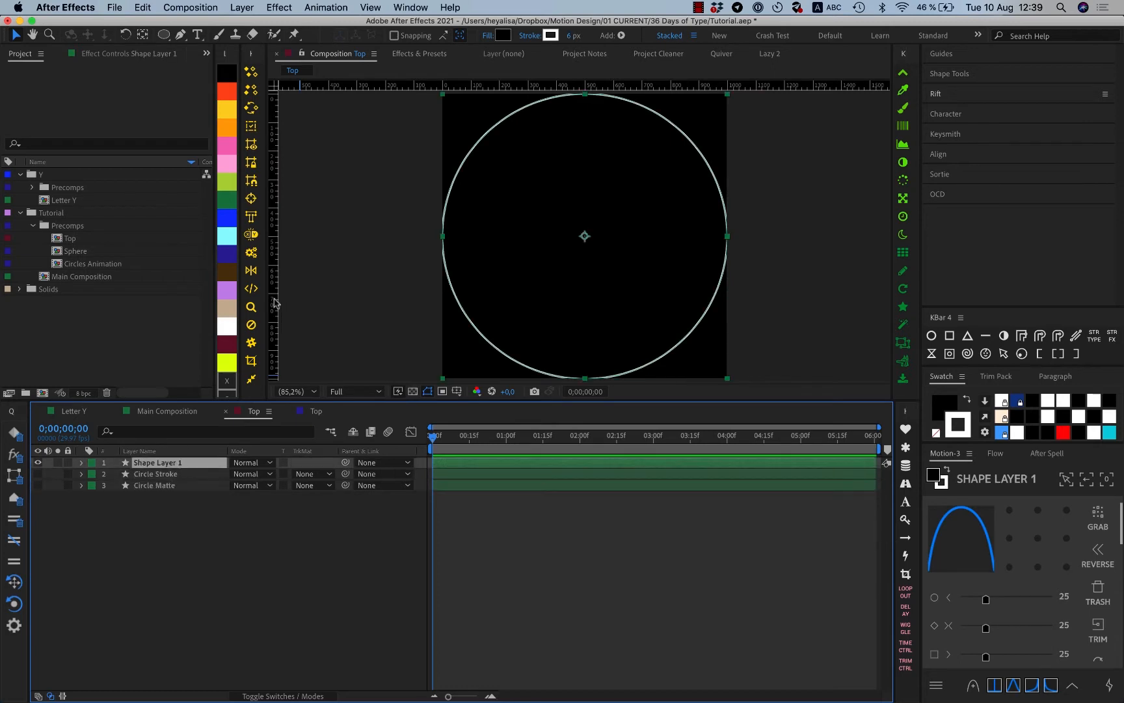
pyautogui.click(571, 35)
pyautogui.write('4')
pyautogui.press('Return')
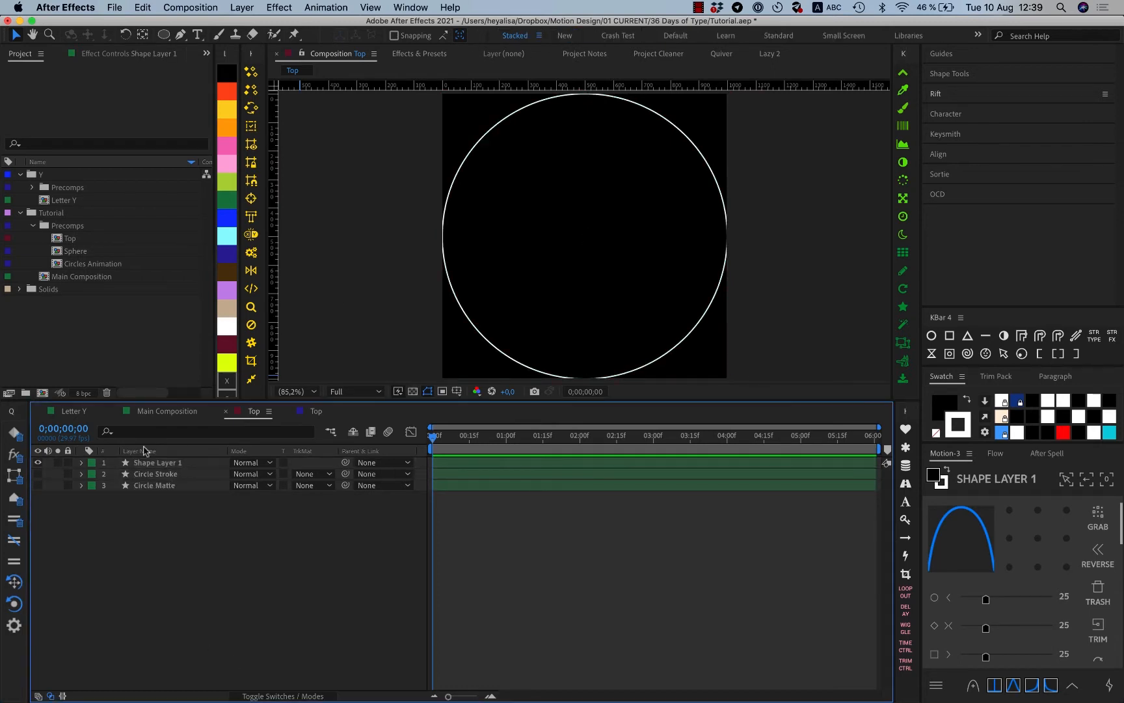
# Rename the new ellipse layer as Repeater 01.
pyautogui.click(167, 460)
pyautogui.press('Return')
pyautogui.write('Repea')
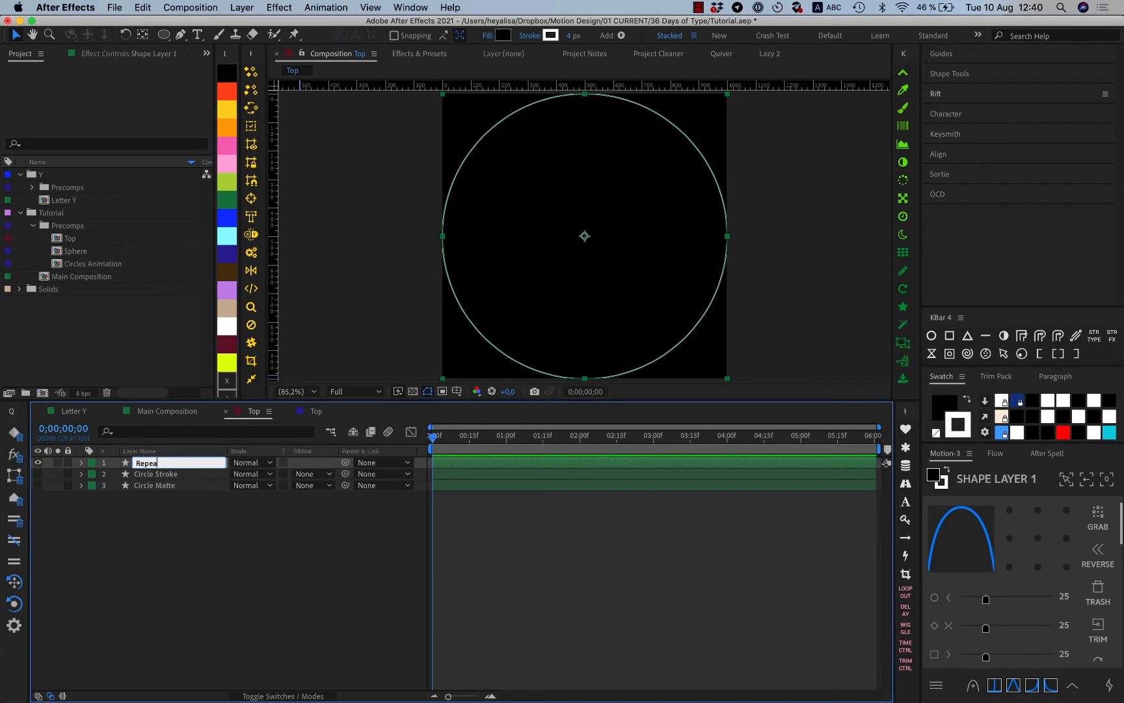
pyautogui.write('ter 01')
pyautogui.press('Return')
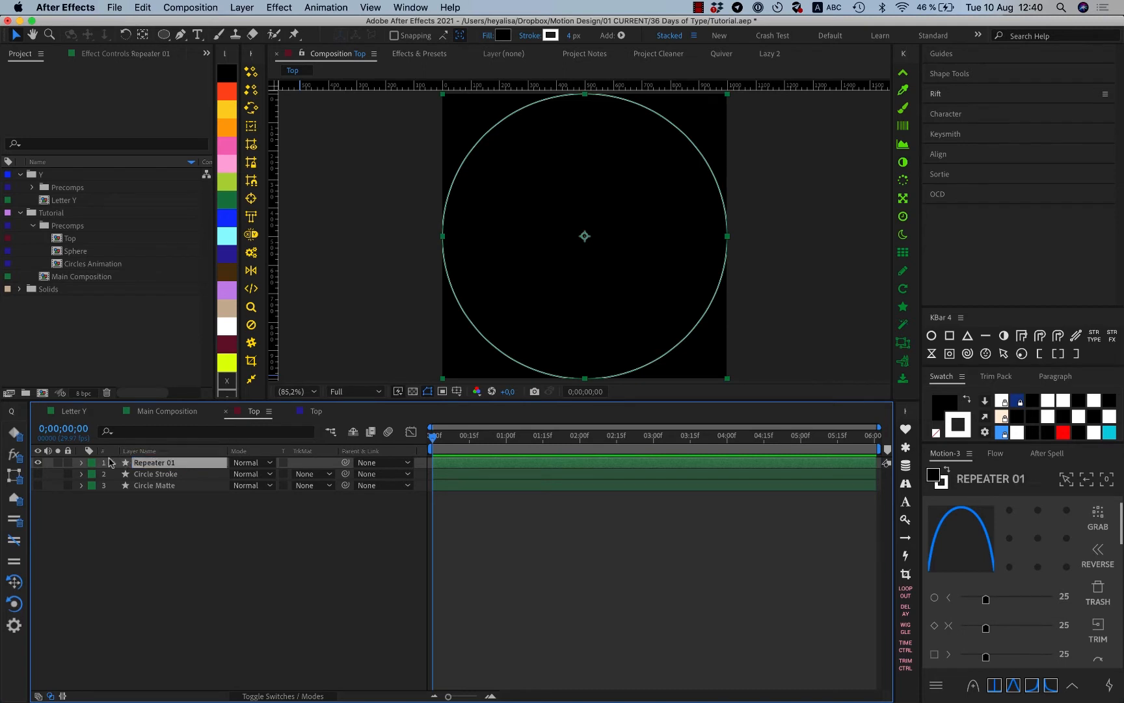
# Move Stroke 1 and Fill 1 out of Group 1 so they sit directly under the Repeater 01 layer's Contents.
pyautogui.click(81, 462)
pyautogui.click(95, 475)
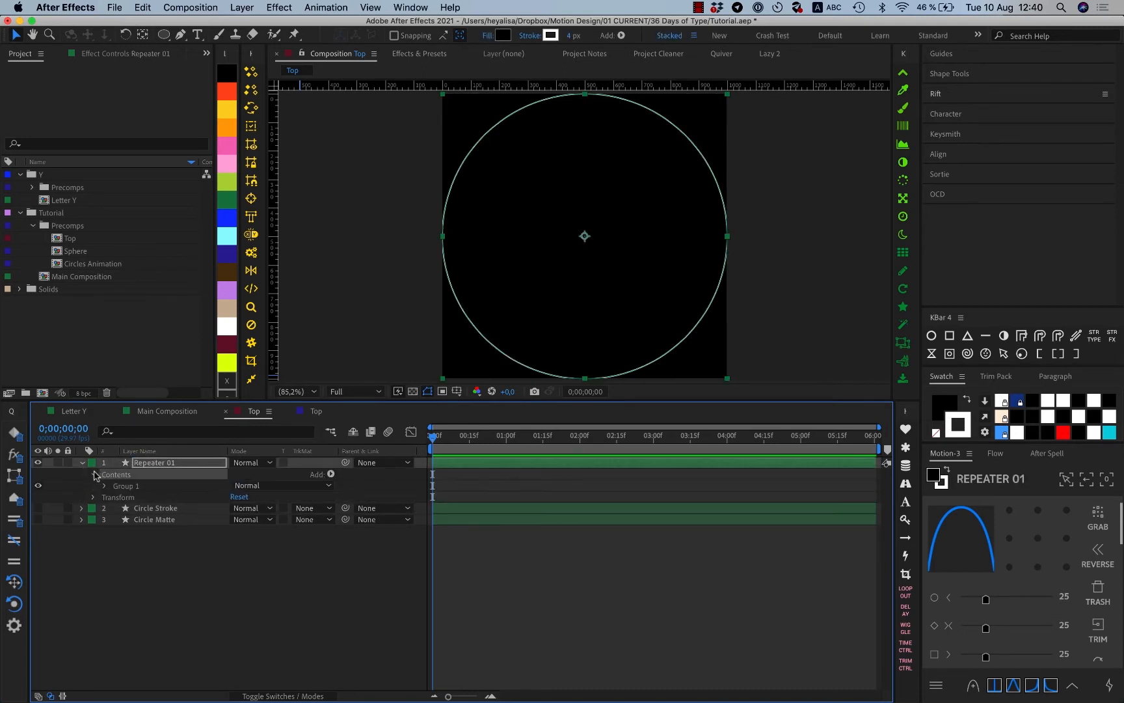
pyautogui.click(106, 486)
pyautogui.click(143, 508)
pyautogui.keyDown('shift'); pyautogui.click(144, 520); pyautogui.keyUp('shift')
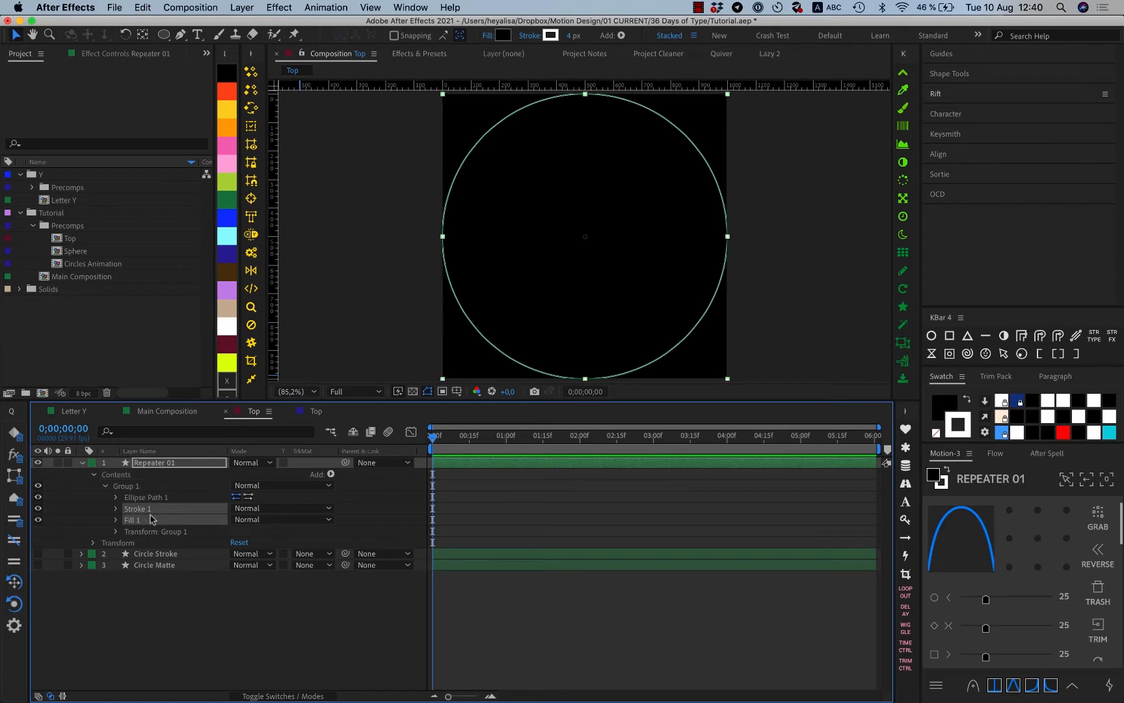
pyautogui.moveTo(144, 520)
pyautogui.mouseDown()
pyautogui.moveTo(153, 493)
pyautogui.moveTo(139, 478)
pyautogui.mouseUp()
pyautogui.click(105, 486)
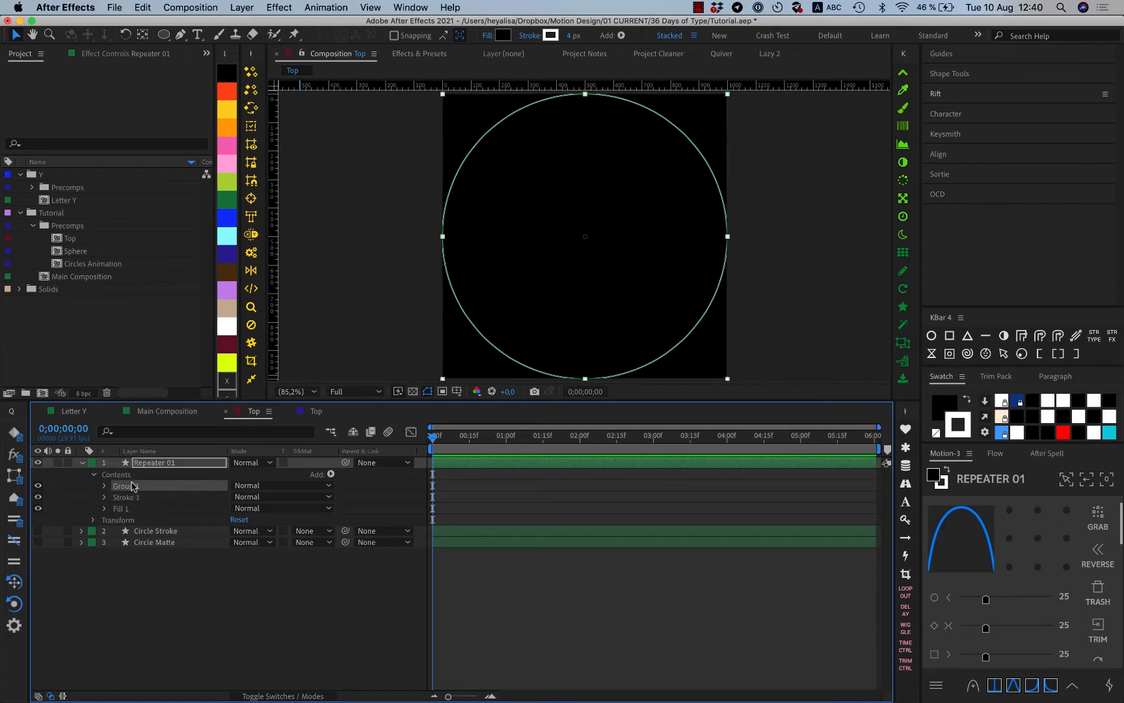
# Add a Repeater to the Repeater 01 layer's Contents and place it between Group 1 and Stroke 1.
pyautogui.click(130, 474)
pyautogui.click(330, 474)
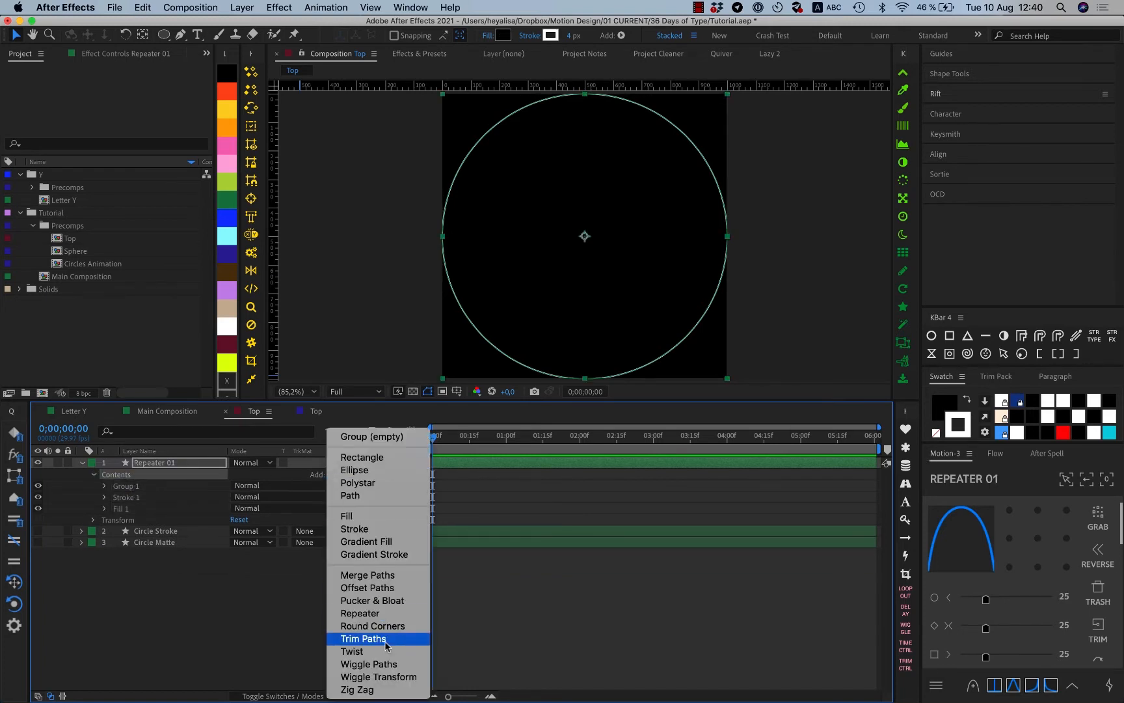
pyautogui.click(390, 615)
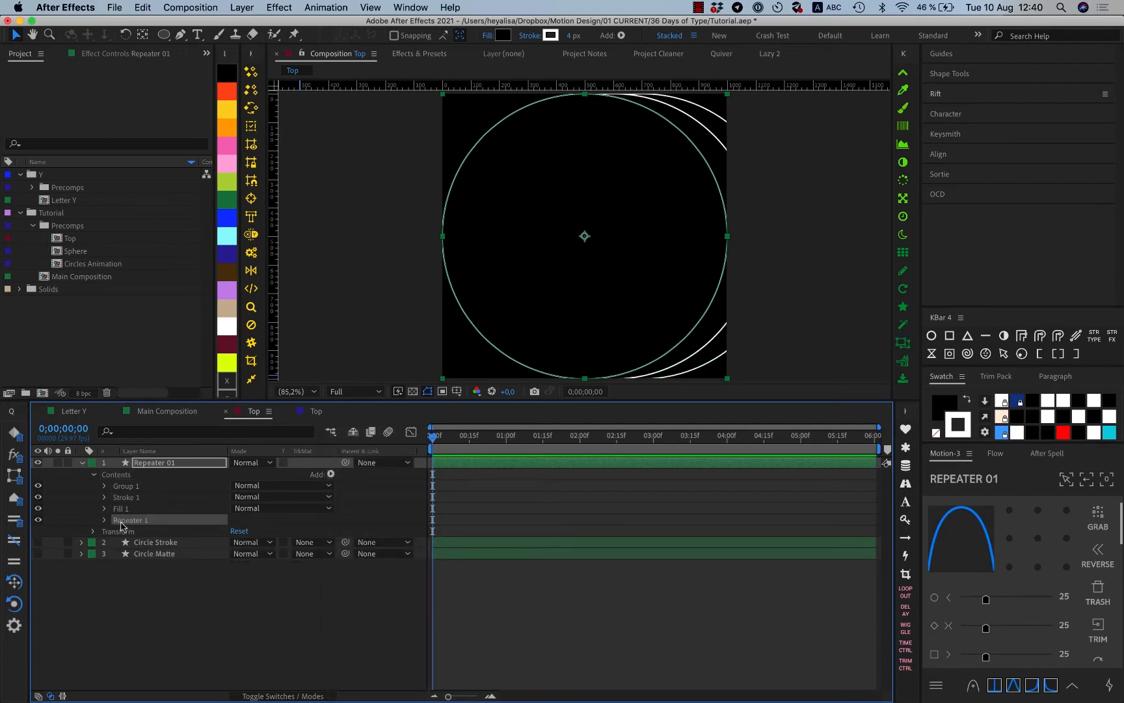
pyautogui.moveTo(121, 521); pyautogui.dragTo(122, 494)
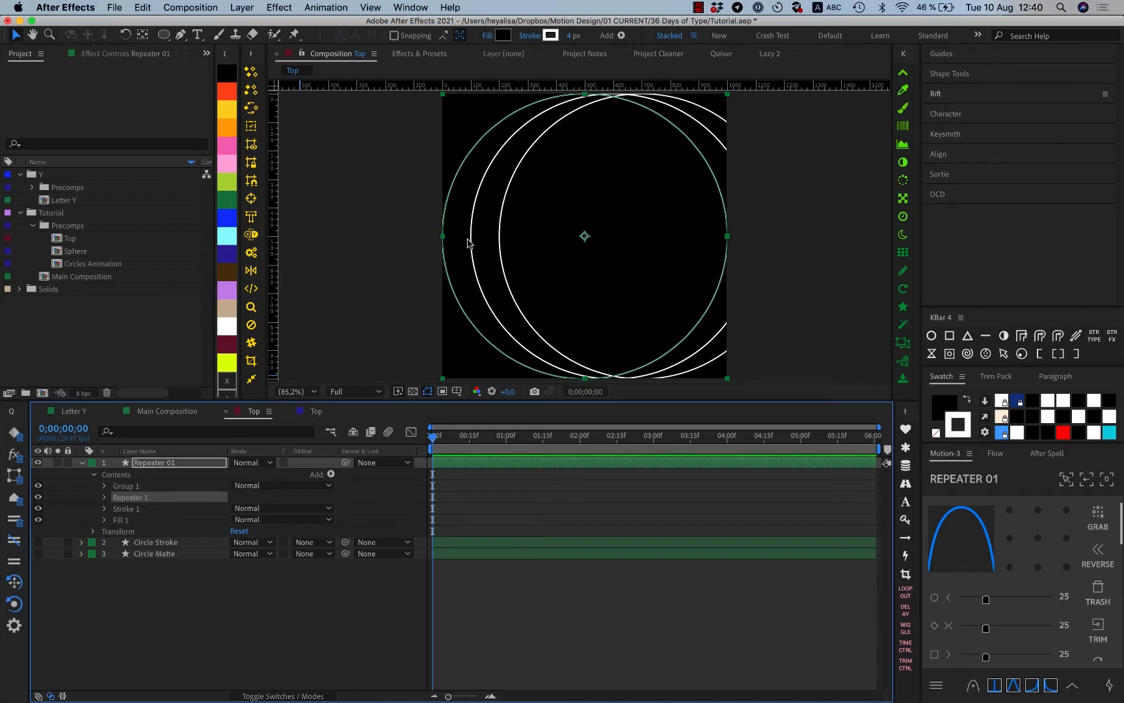
# Set the scale in Group 1's transform to 21% on both axes.
pyautogui.click(104, 497)
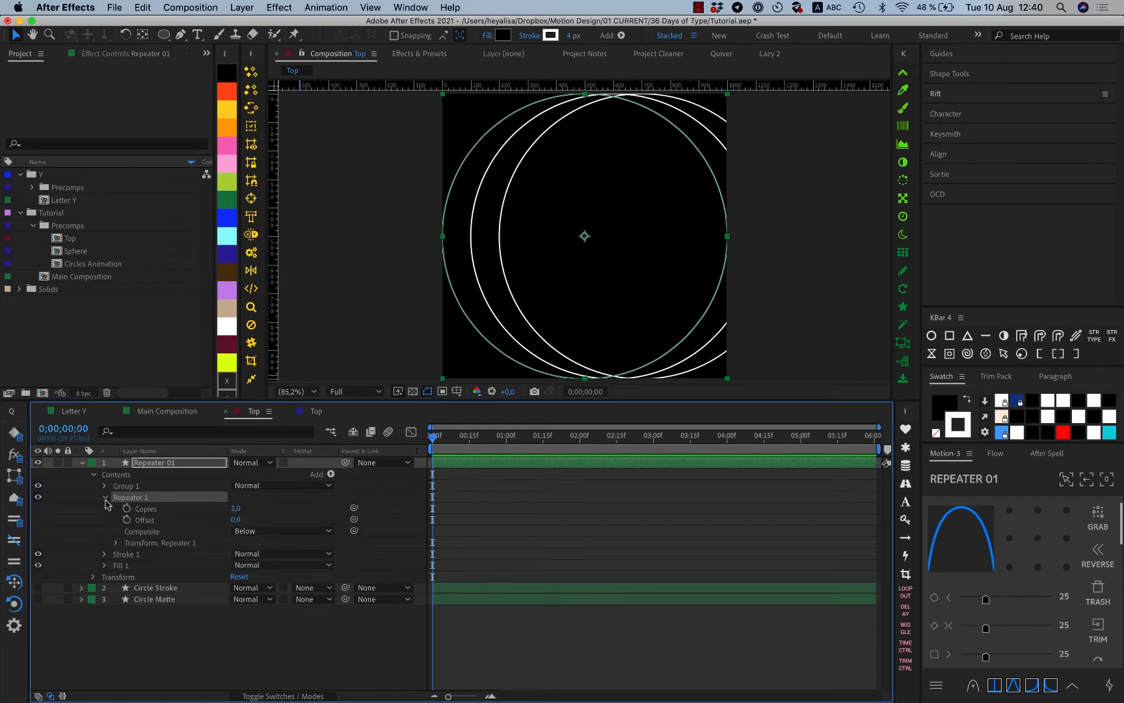
pyautogui.click(136, 487)
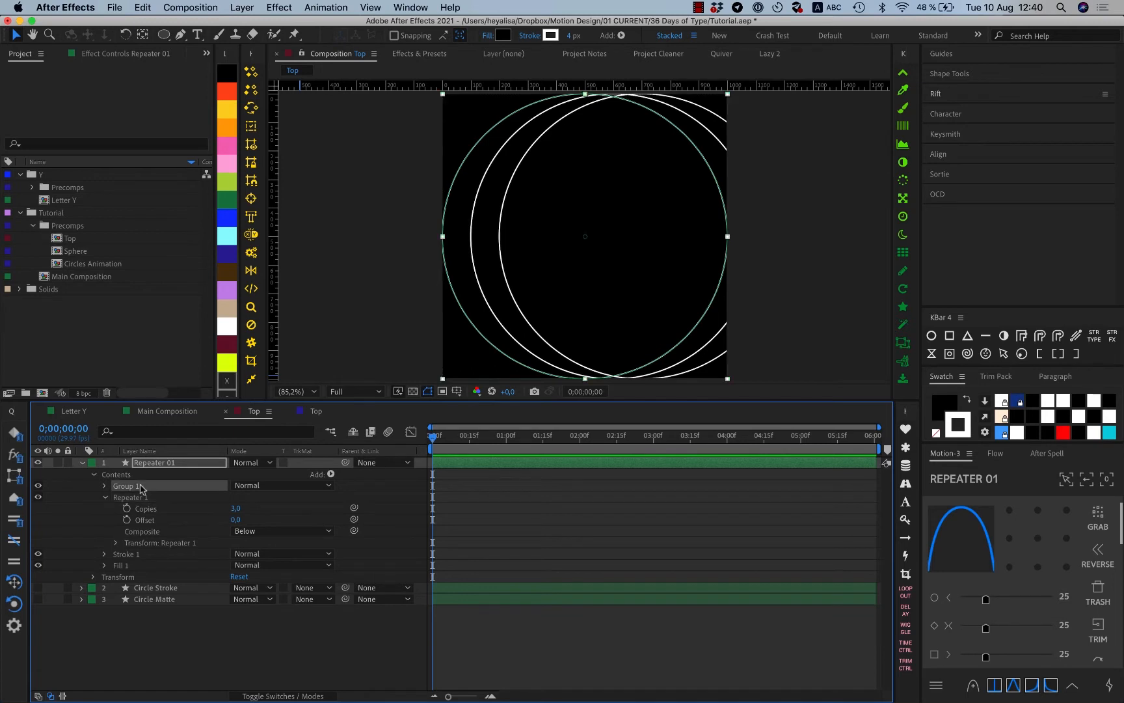
pyautogui.click(105, 487)
pyautogui.click(116, 509)
pyautogui.click(250, 542)
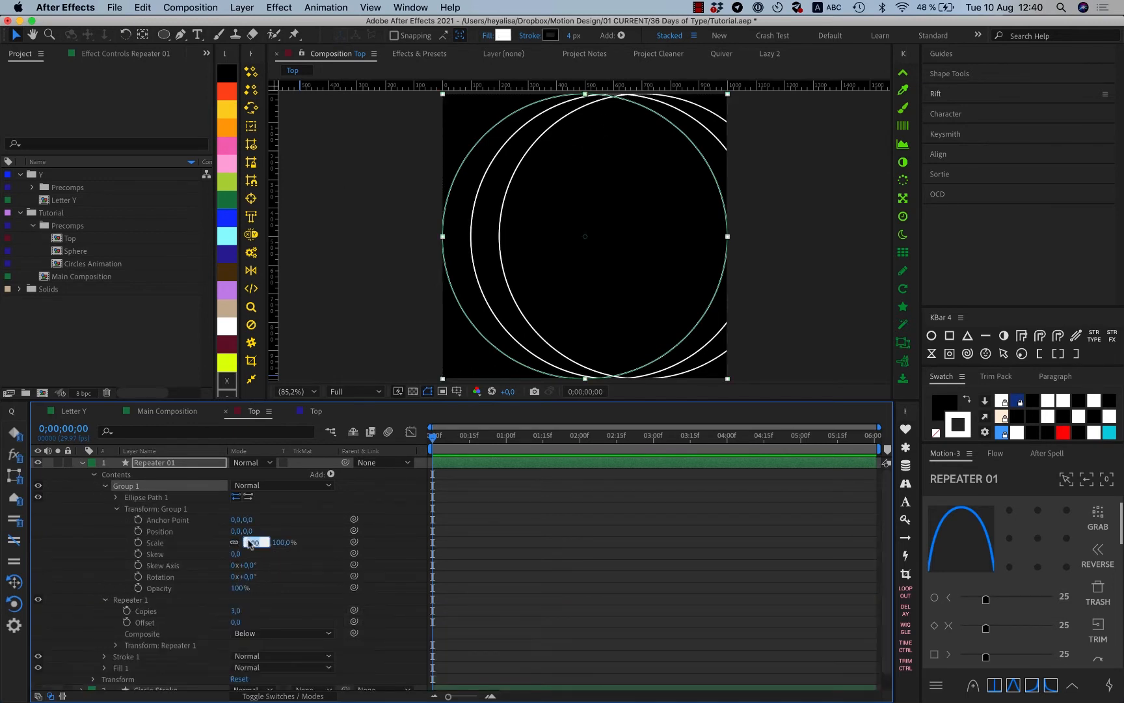
pyautogui.press('Return')
pyautogui.click(683, 622)
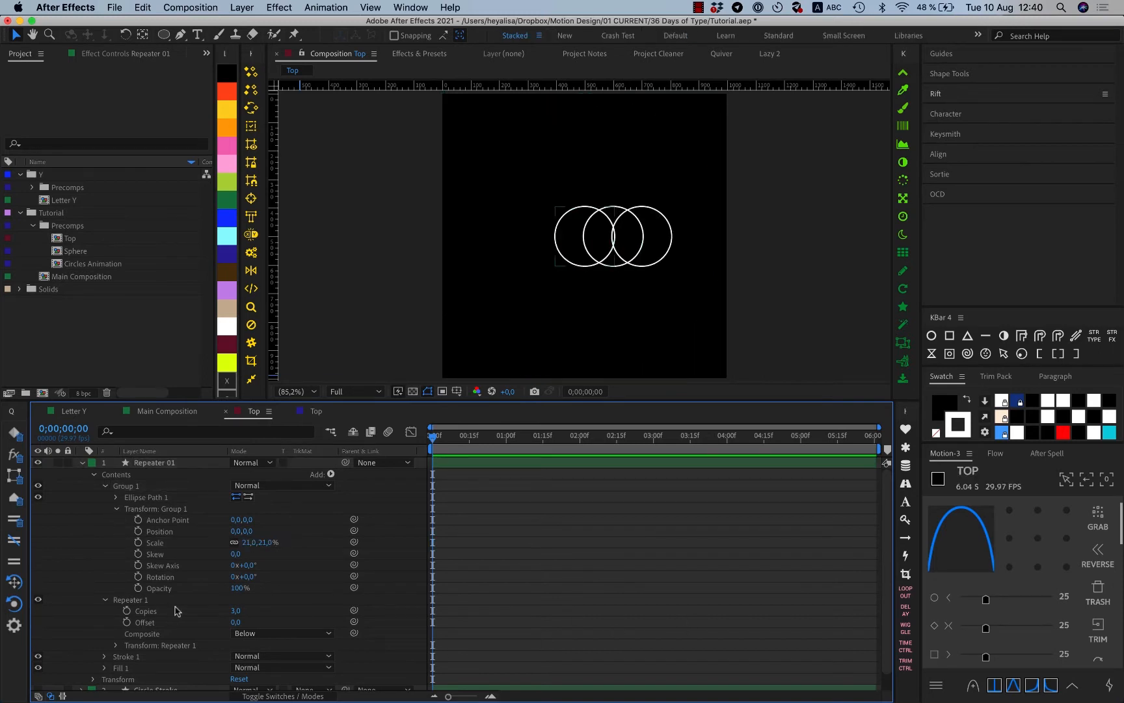
# Set the number of copies in Repeater 1 to 45.
pyautogui.click(235, 611)
pyautogui.write('45')
pyautogui.press('Return')
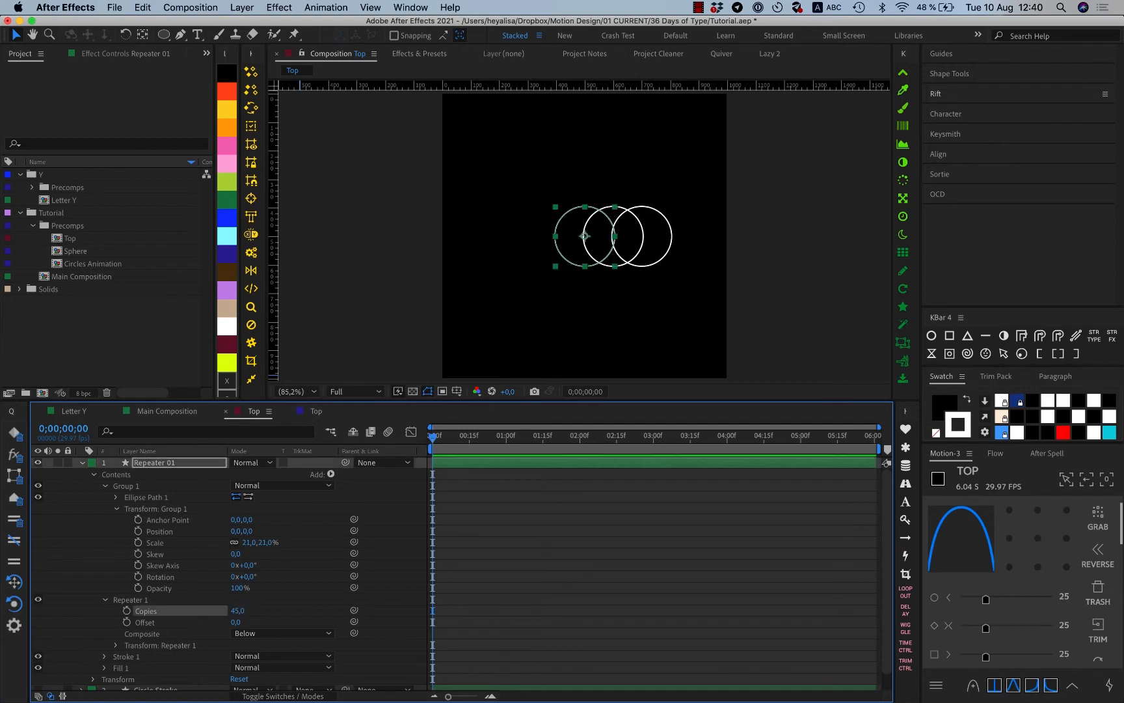
# Set Repeater 1's transform position to 0, 0 and its rotation to 10°.
pyautogui.click(116, 645)
pyautogui.scroll(-1, 180, 654)
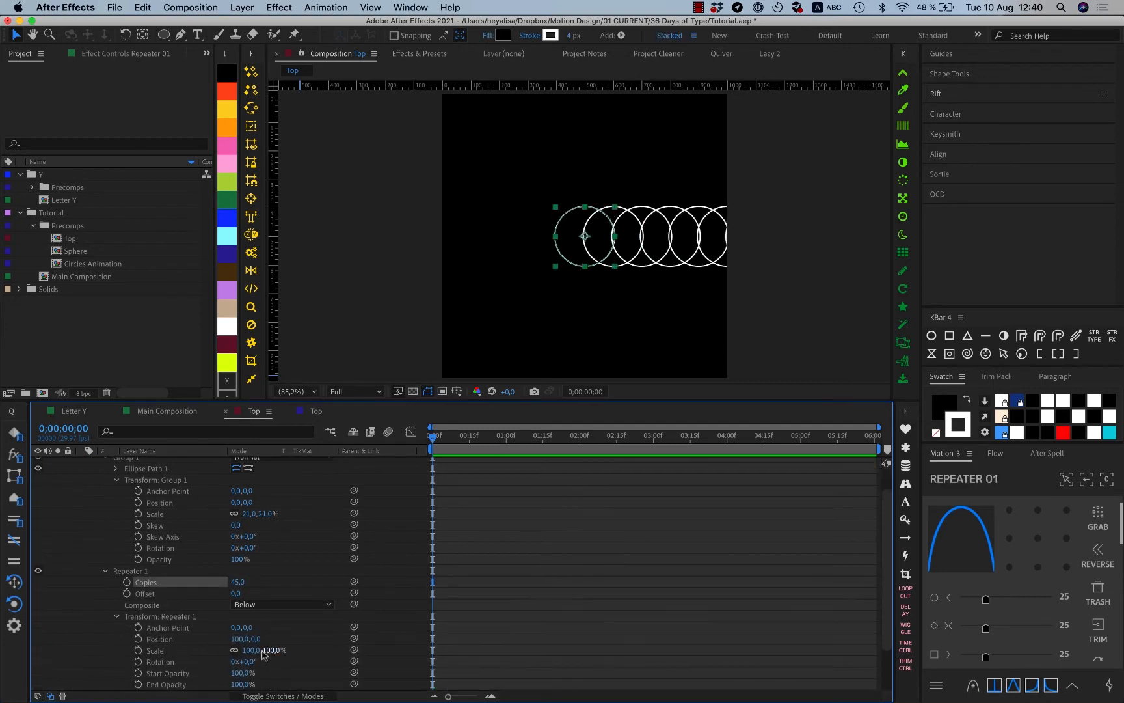
pyautogui.click(242, 639)
pyautogui.write('0')
pyautogui.press('Return')
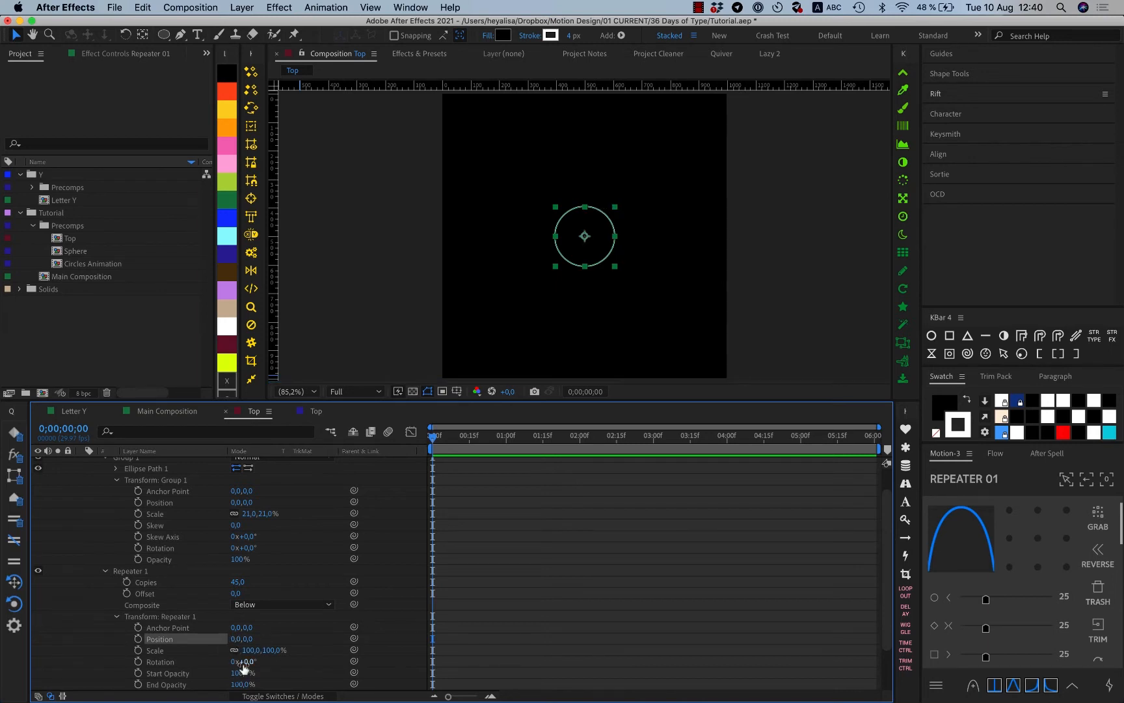
pyautogui.click(246, 662)
pyautogui.write('10')
pyautogui.press('Return')
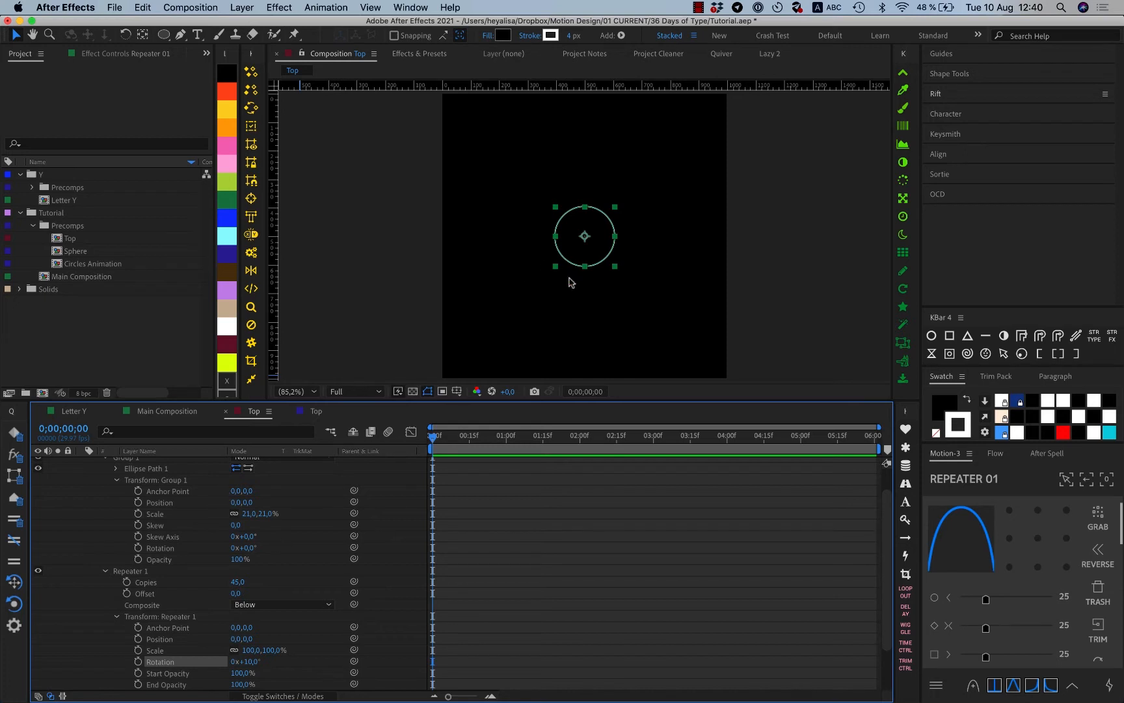
# Set Group 1's vertical position to -250 to spread the repeated circles into a ring.
pyautogui.click(85, 505)
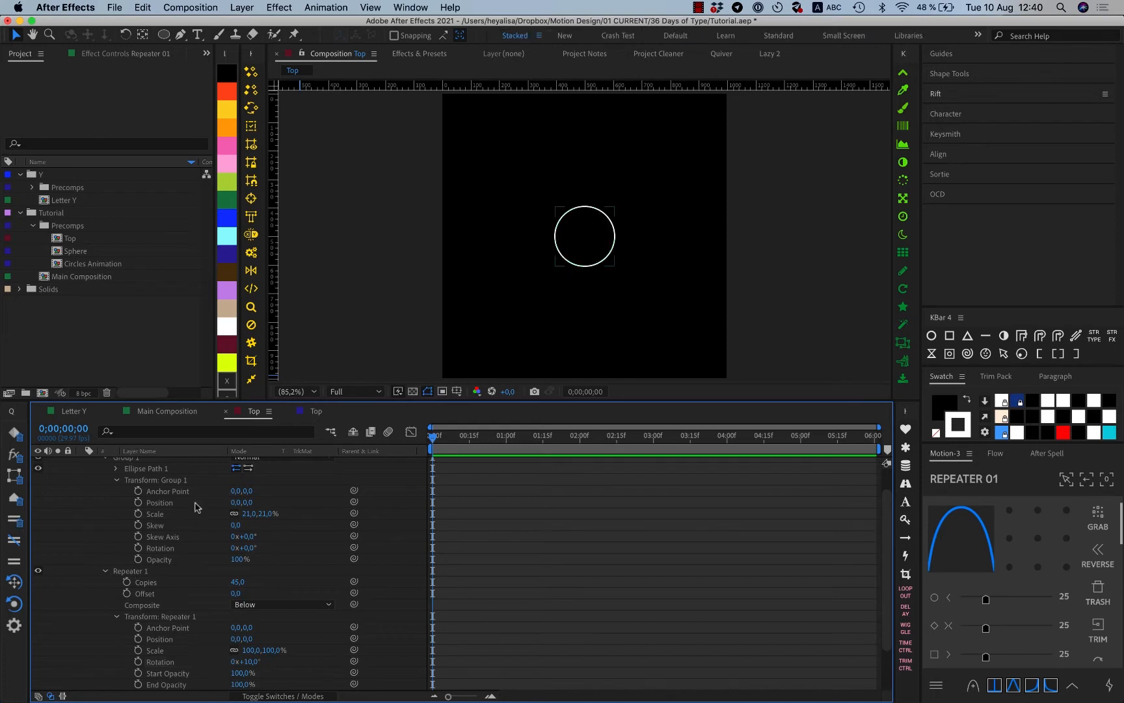
pyautogui.click(250, 503)
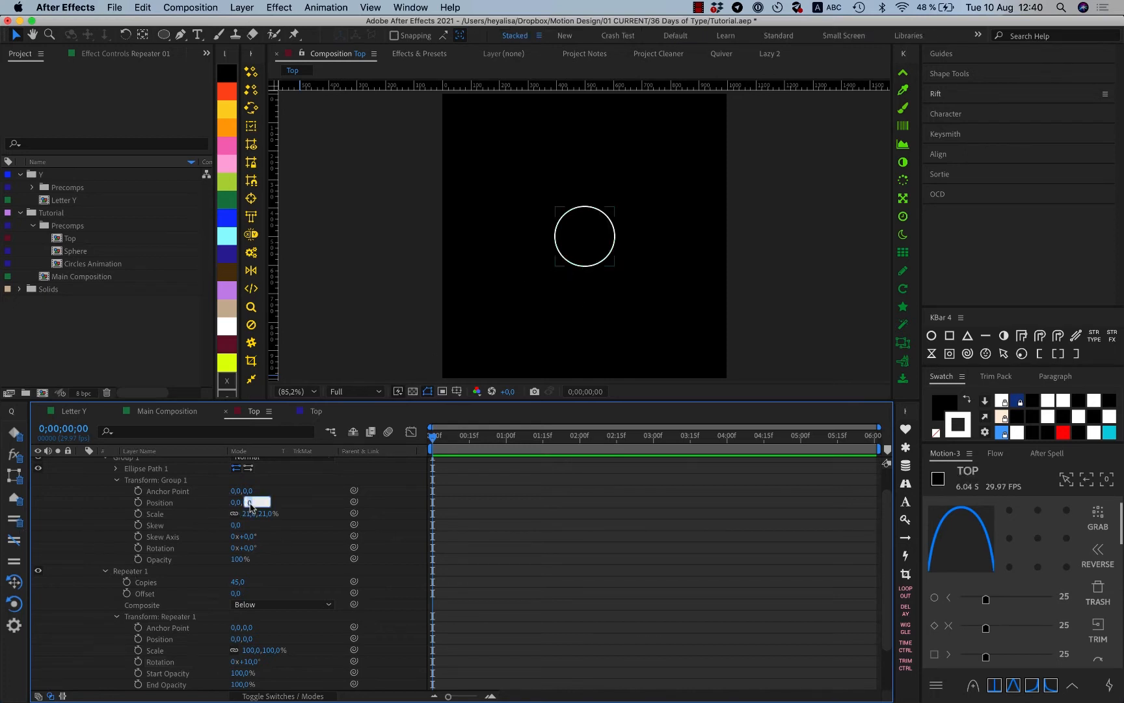
pyautogui.press('Return')
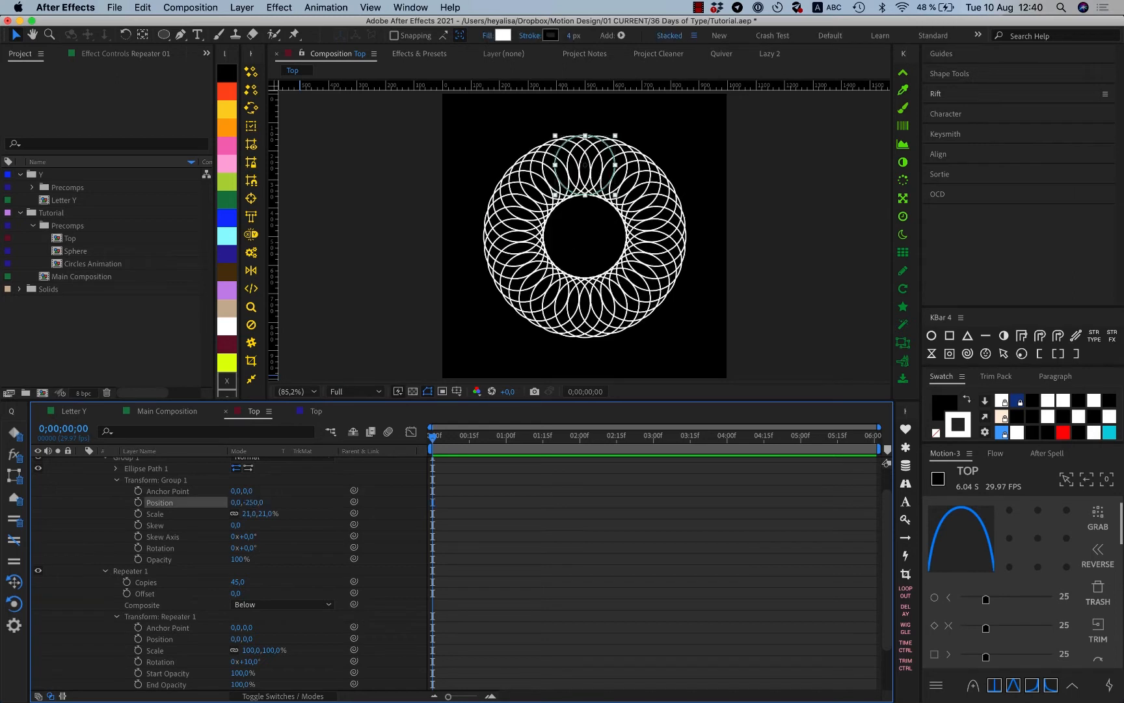
pyautogui.scroll(2, 127, 482)
pyautogui.click(127, 480)
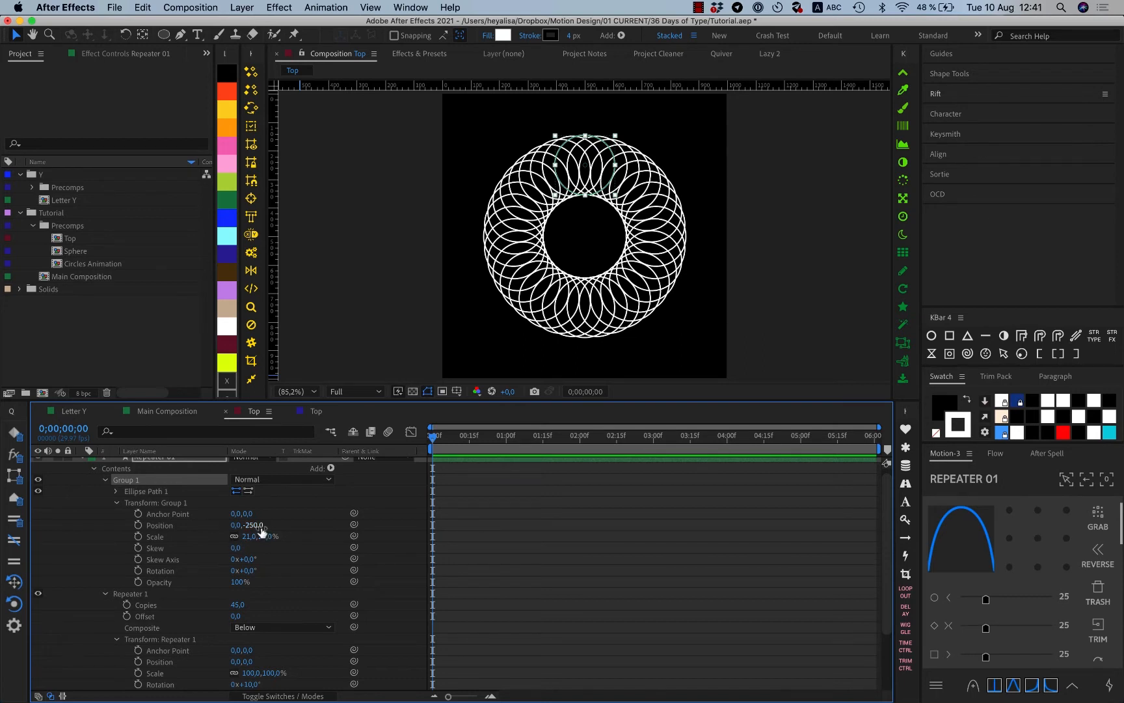
pyautogui.click(399, 507)
pyautogui.scroll(1, 63, 497)
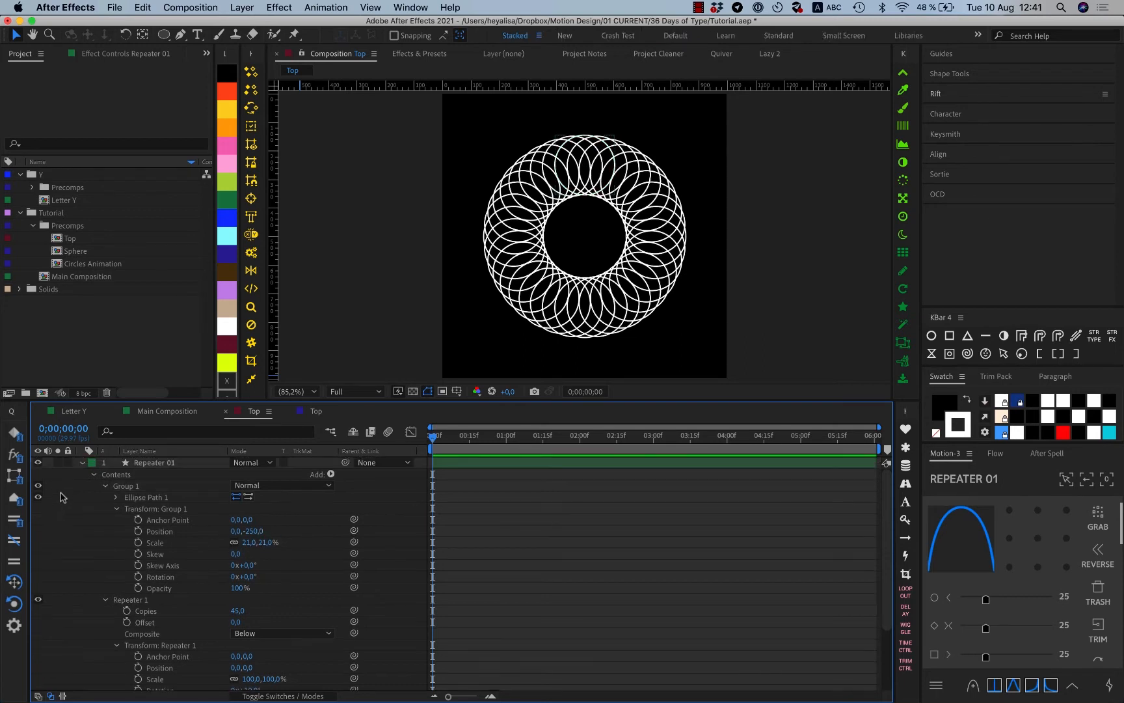
# Collapse the Repeater 01 layer and make the Circle Stroke and Circle Matte layers visible.
pyautogui.click(81, 462)
pyautogui.click(38, 476)
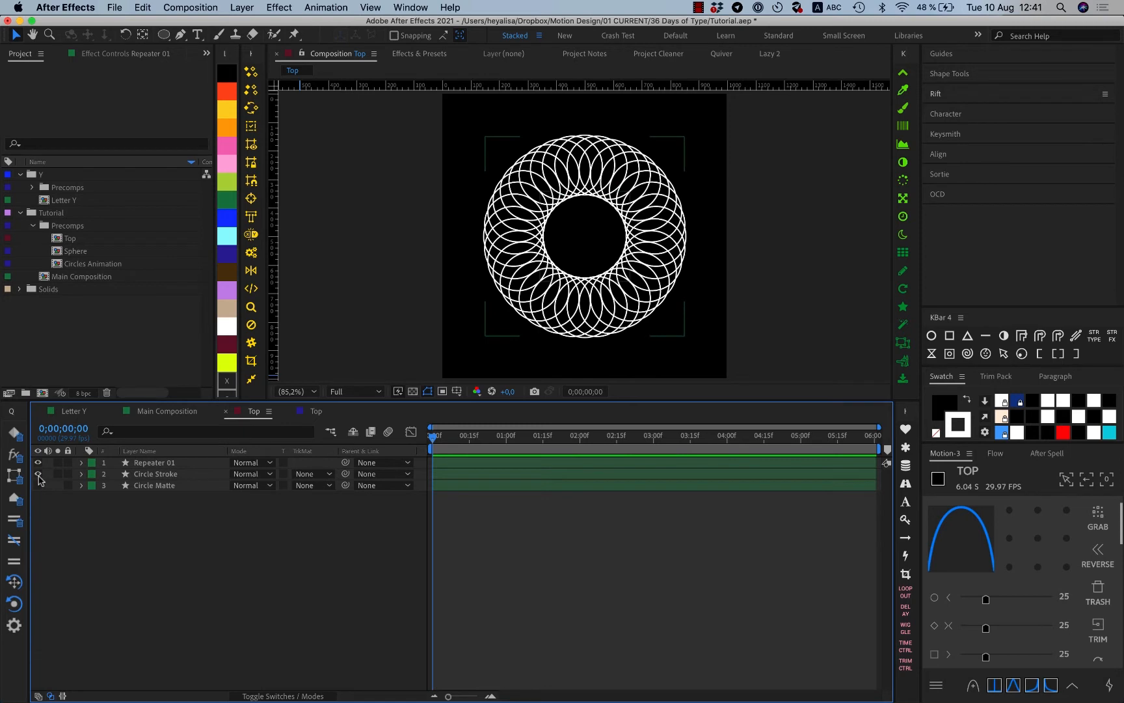
pyautogui.click(39, 486)
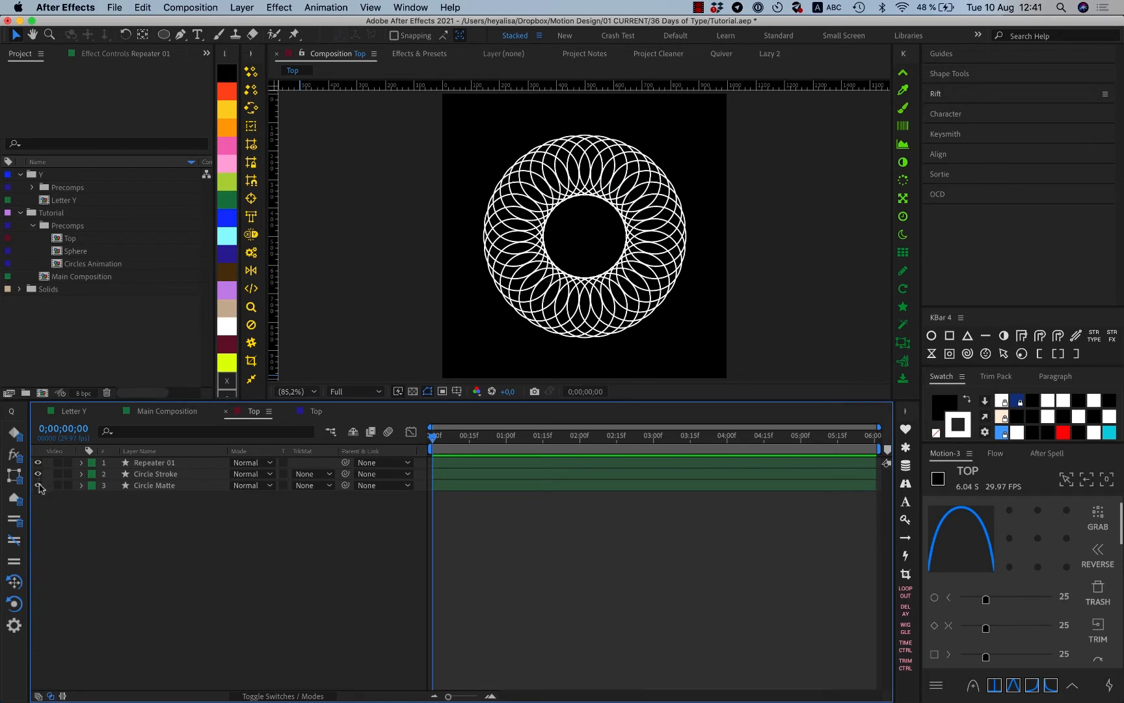
# Move the Repeater 01 layer to the end of the layer stack, directly beneath Circle Matte.
pyautogui.click(159, 474)
pyautogui.moveTo(146, 464); pyautogui.dragTo(148, 502)
pyautogui.press('.')
pyautogui.press('.')
pyautogui.press('.')
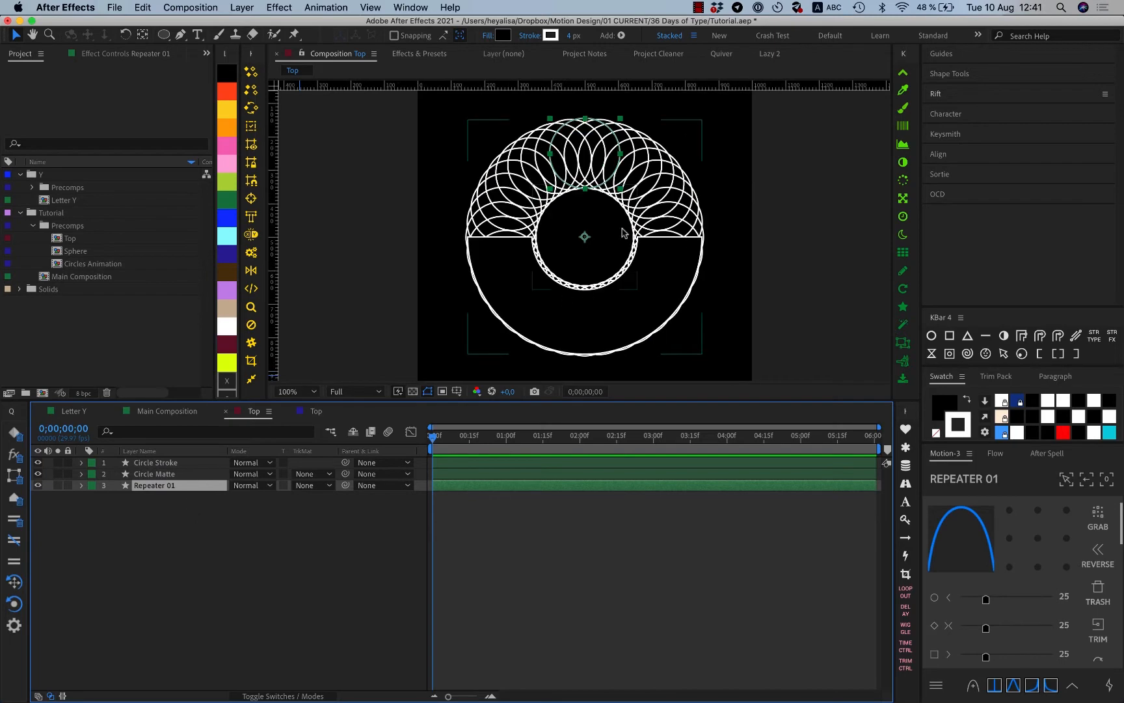
pyautogui.press(',')
pyautogui.press(',')
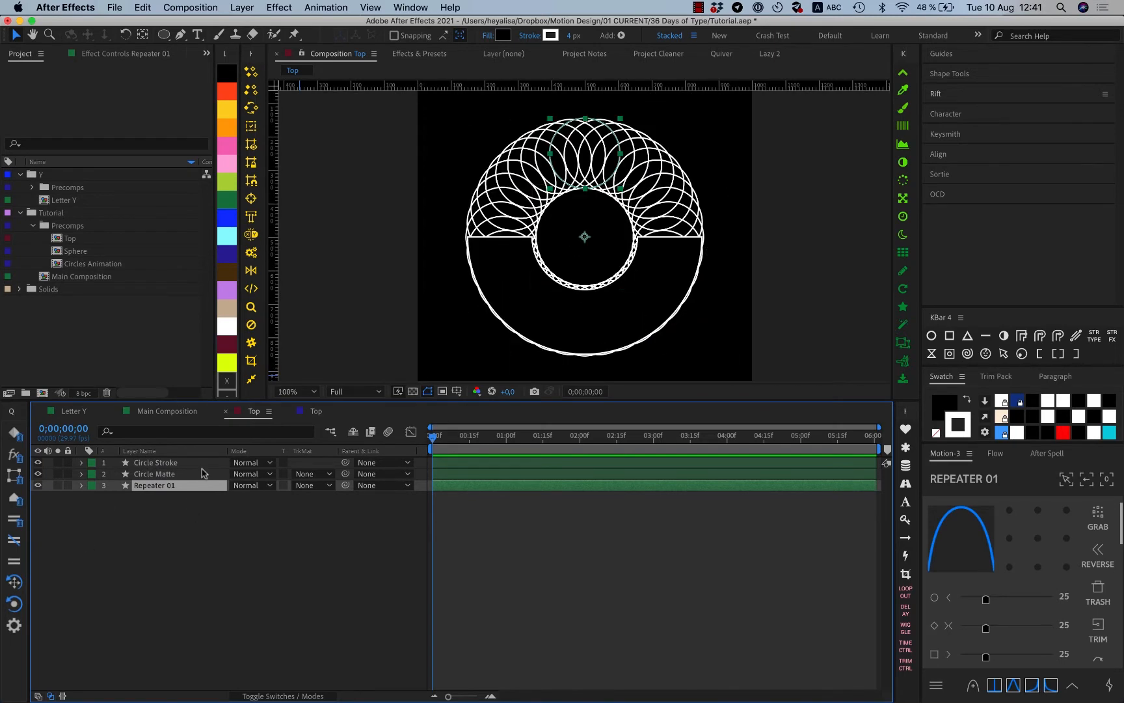
# Set the track matte of Repeater 01 to Alpha Matte "Circle Matte".
pyautogui.click(164, 474)
pyautogui.click(182, 485)
pyautogui.click(310, 486)
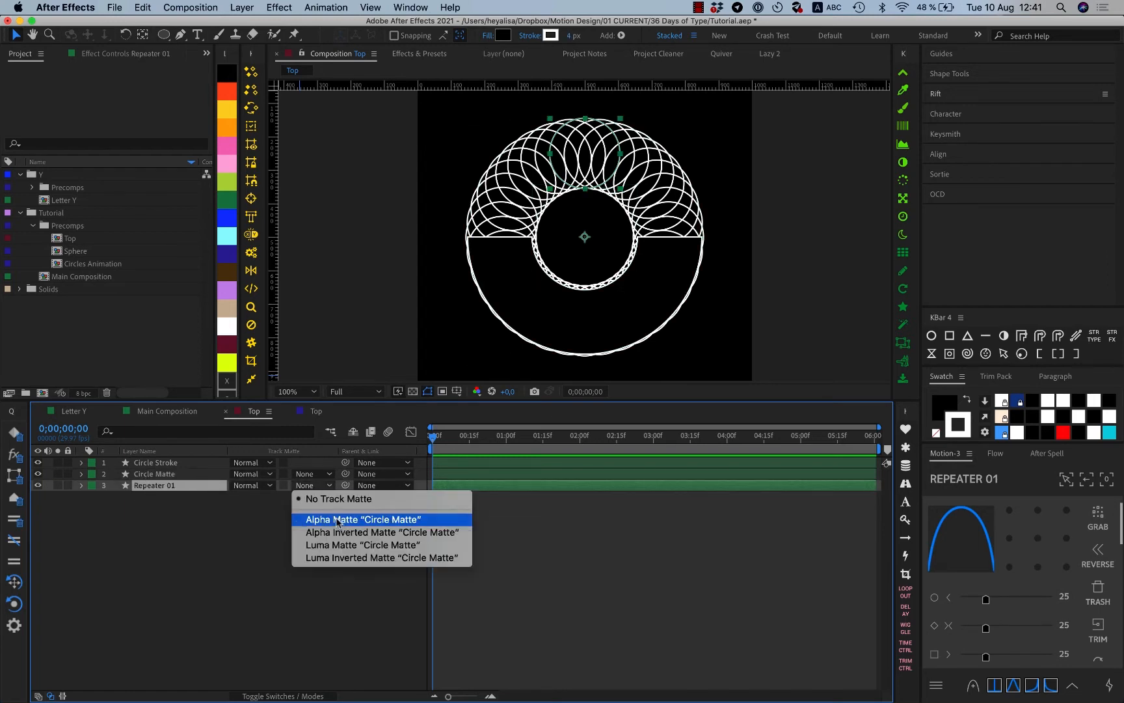
pyautogui.click(337, 519)
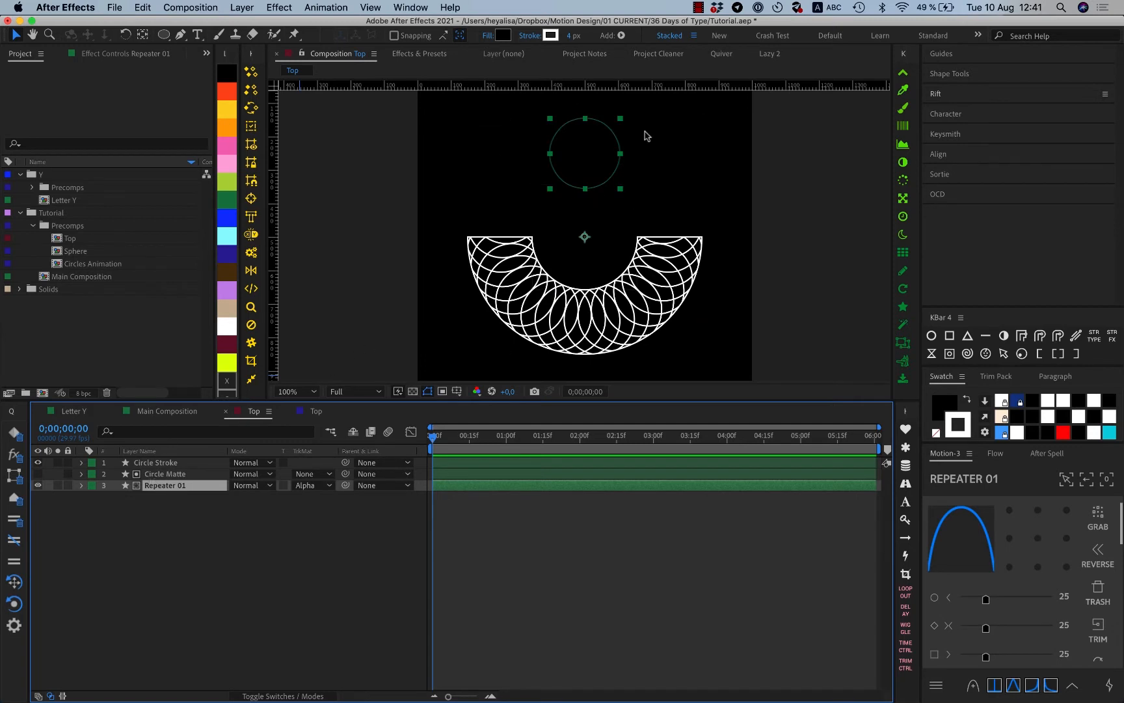
pyautogui.click(74, 604)
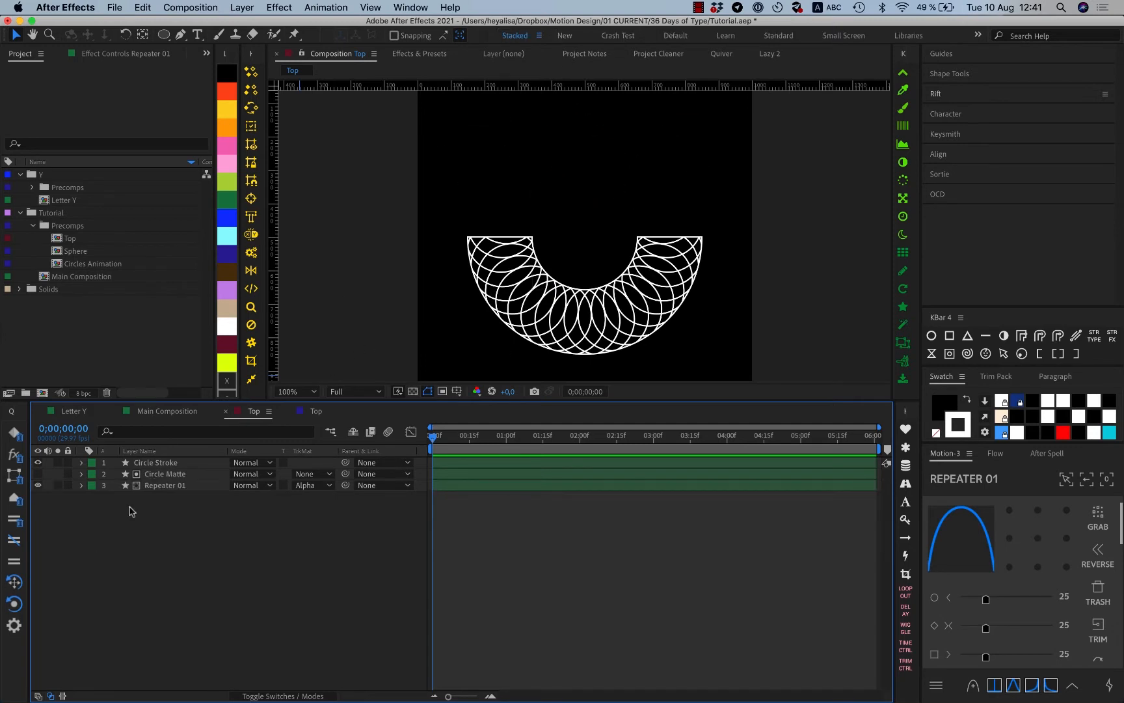
# Add starting keyframes at 0;00;00 for the anchor point and scale of Group 1 in Repeater 01.
pyautogui.click(82, 484)
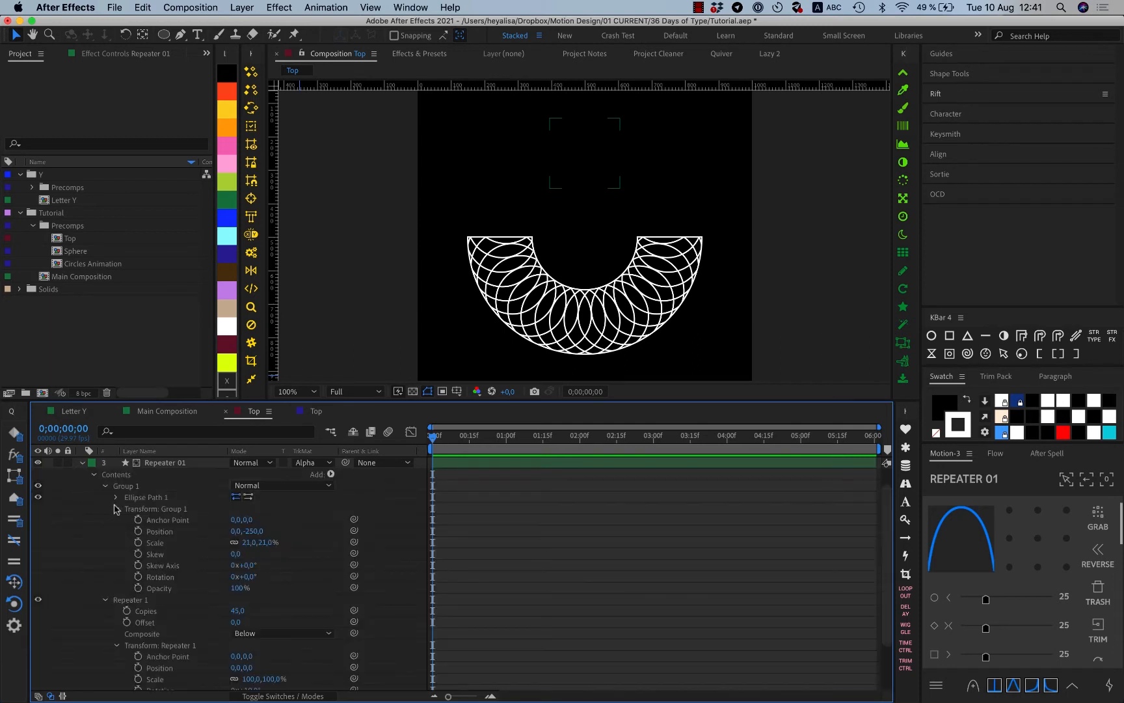
pyautogui.scroll(1, 107, 510)
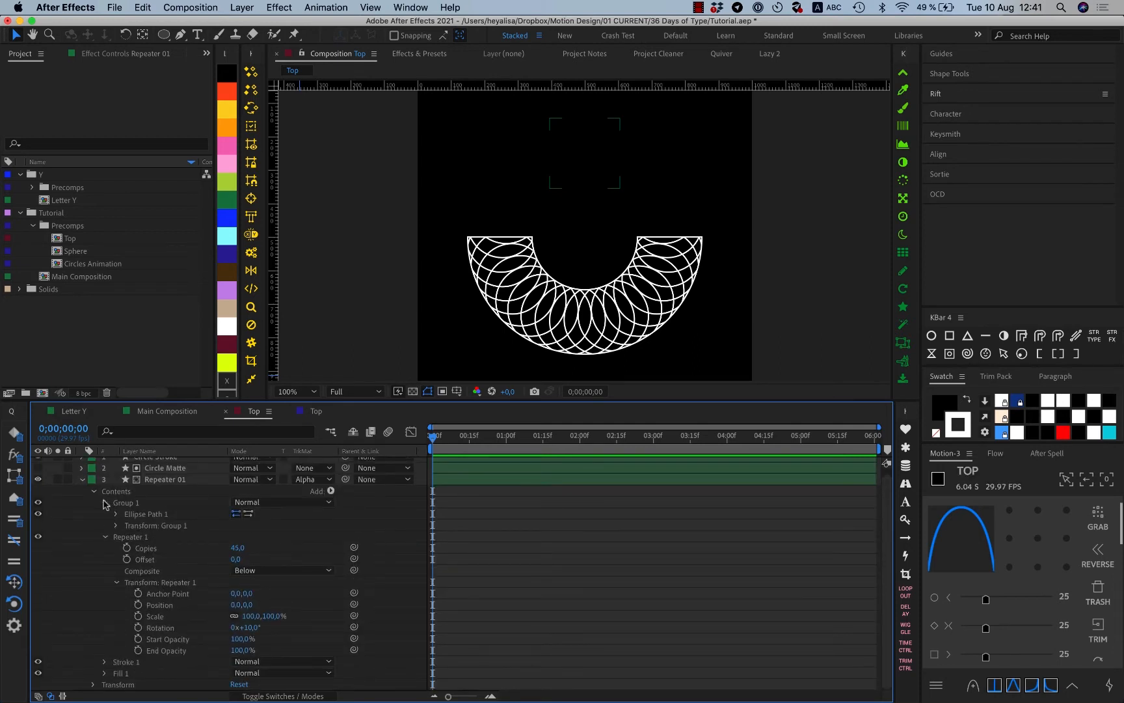
pyautogui.click(104, 504)
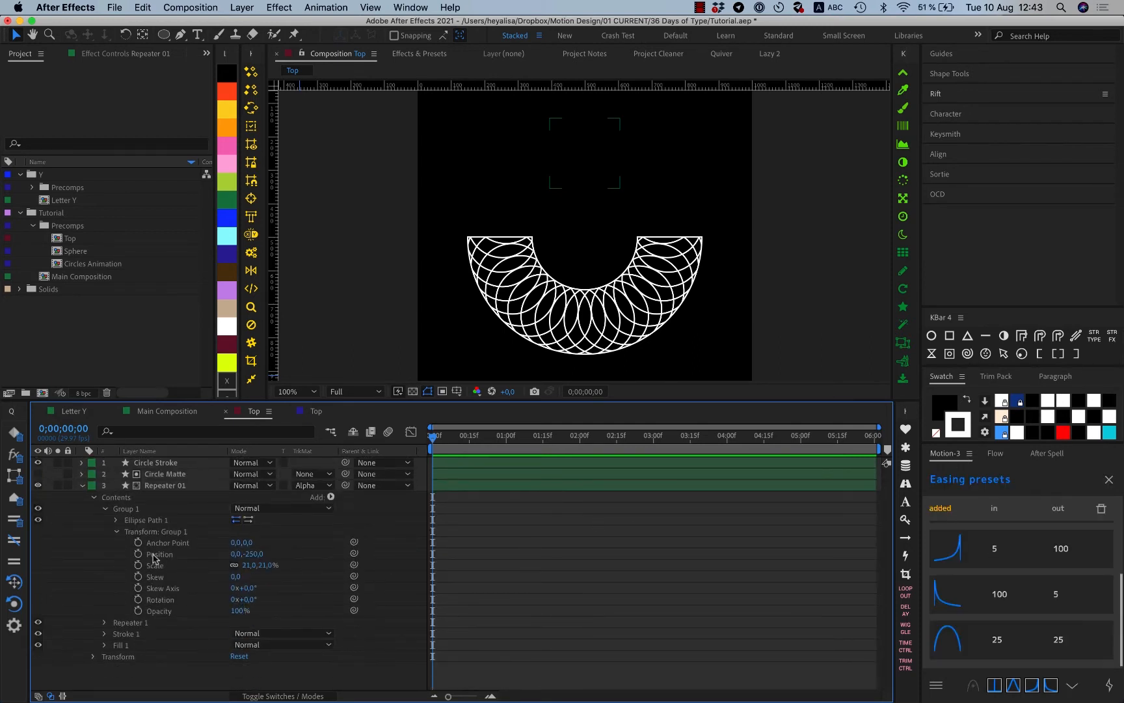
pyautogui.click(138, 543)
pyautogui.click(138, 565)
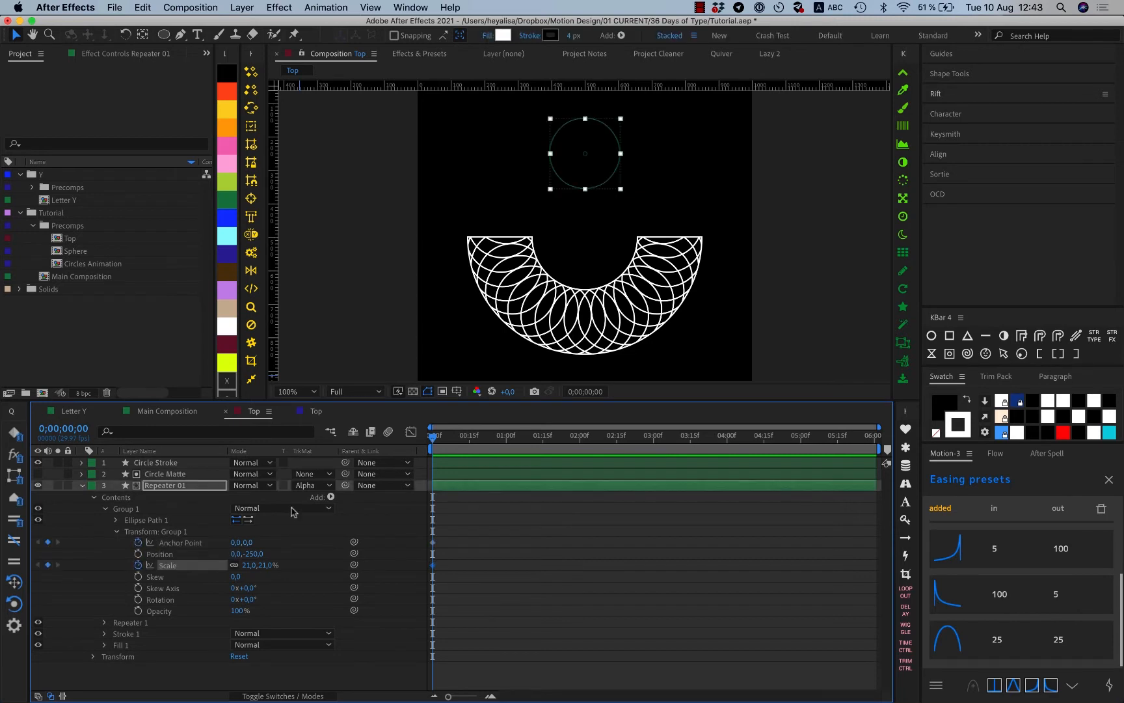
# At 0;00;03;00, set Group 1's anchor point to 0, -350.
pyautogui.click(652, 435)
pyautogui.moveTo(651, 440); pyautogui.dragTo(652, 440)
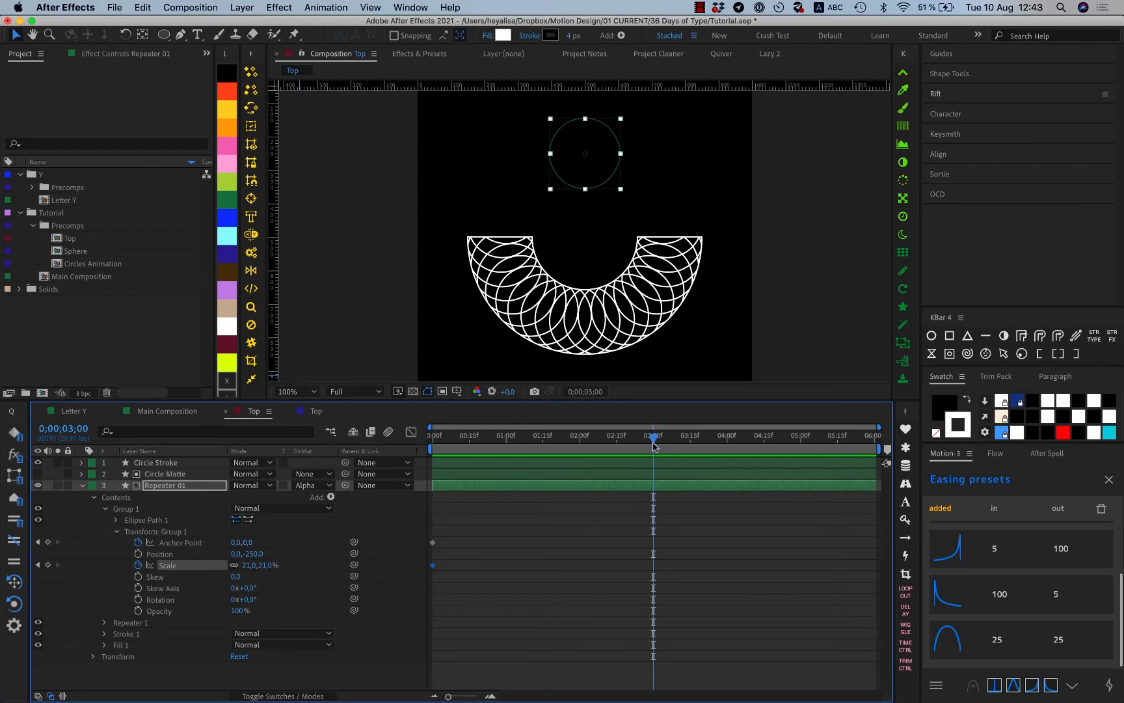
pyautogui.moveTo(250, 542); pyautogui.dragTo(11, 545)
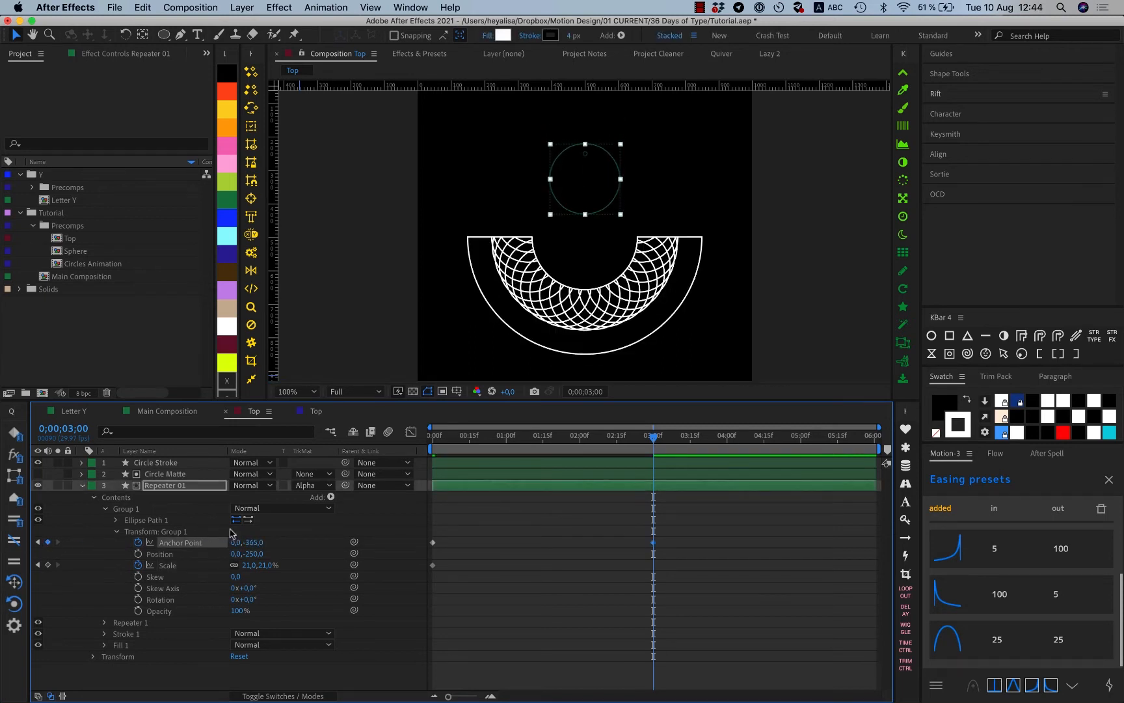
pyautogui.click(258, 544)
pyautogui.press('Return')
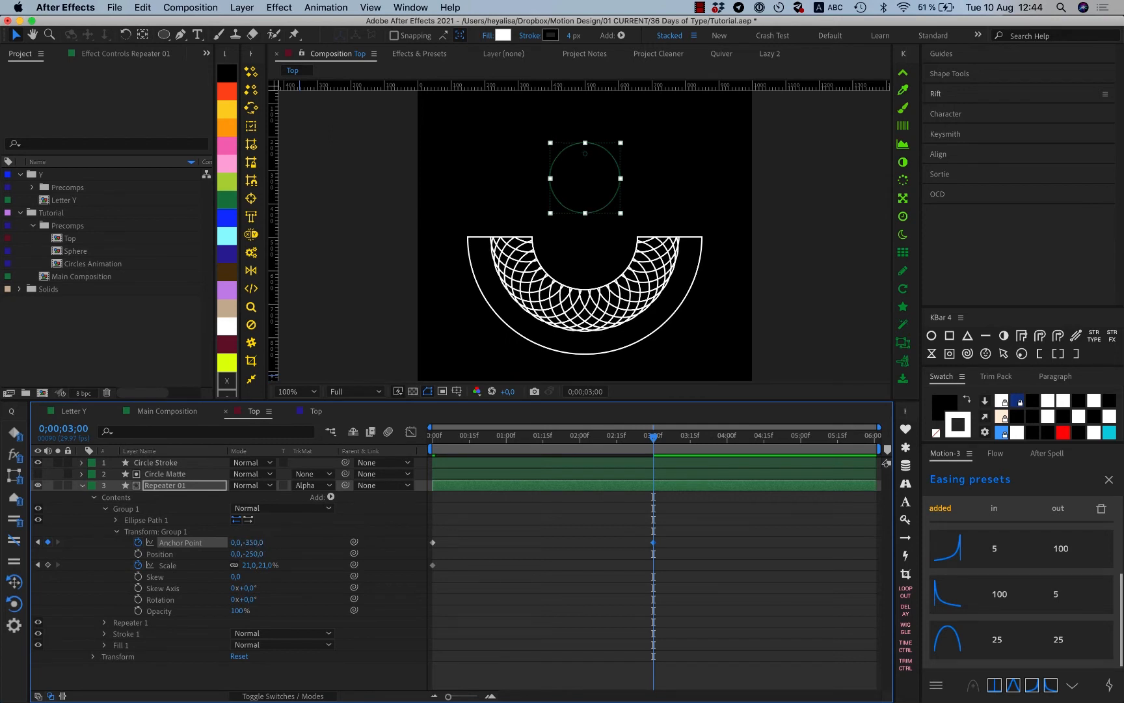
# Unlink Group 1's scale proportions and set its horizontal scale to 10% at 0;00;03;00.
pyautogui.click(564, 586)
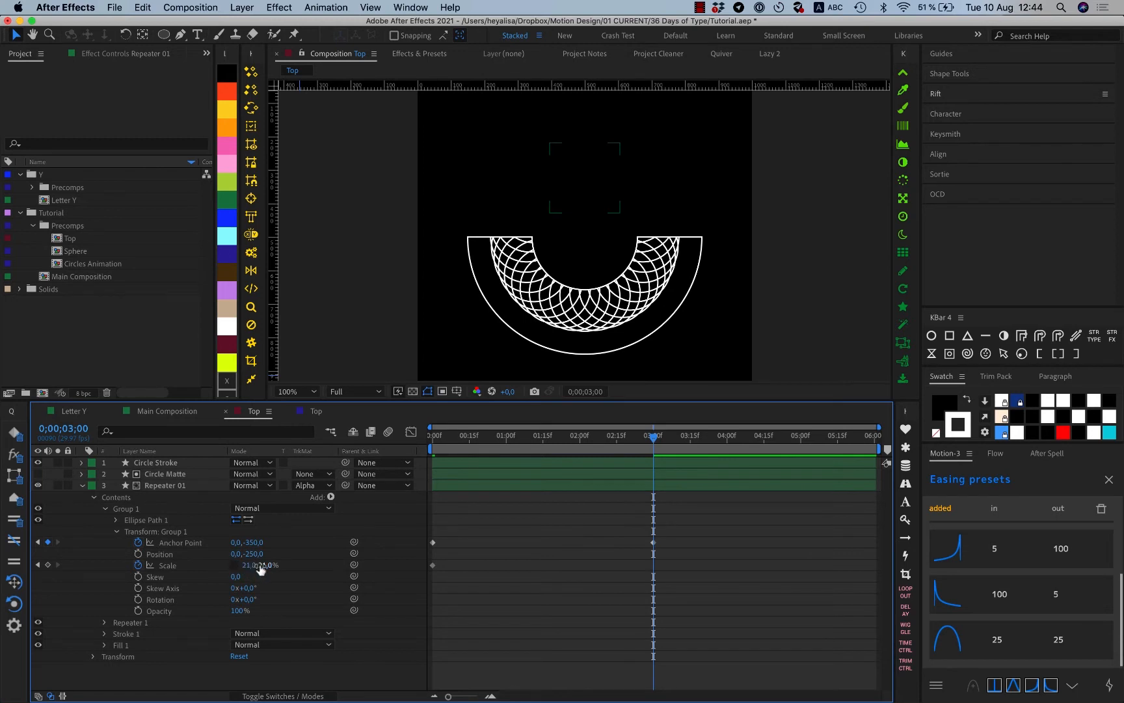
pyautogui.click(250, 566)
pyautogui.write('10')
pyautogui.press('Return')
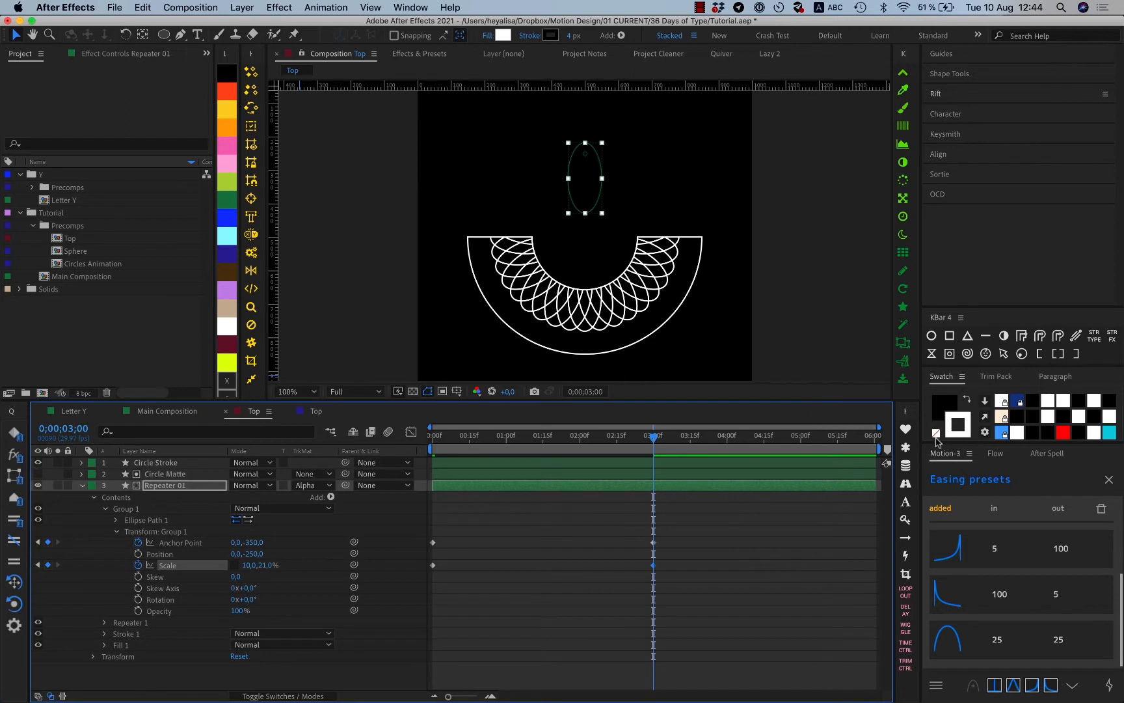
# Copy the starting anchor point and scale keyframes of Group 1 in Repeater 01 to 0;00;06;00.
pyautogui.moveTo(873, 437); pyautogui.dragTo(900, 439)
pyautogui.moveTo(450, 530); pyautogui.dragTo(422, 576)
pyautogui.press('super+c')
pyautogui.press('super+v')
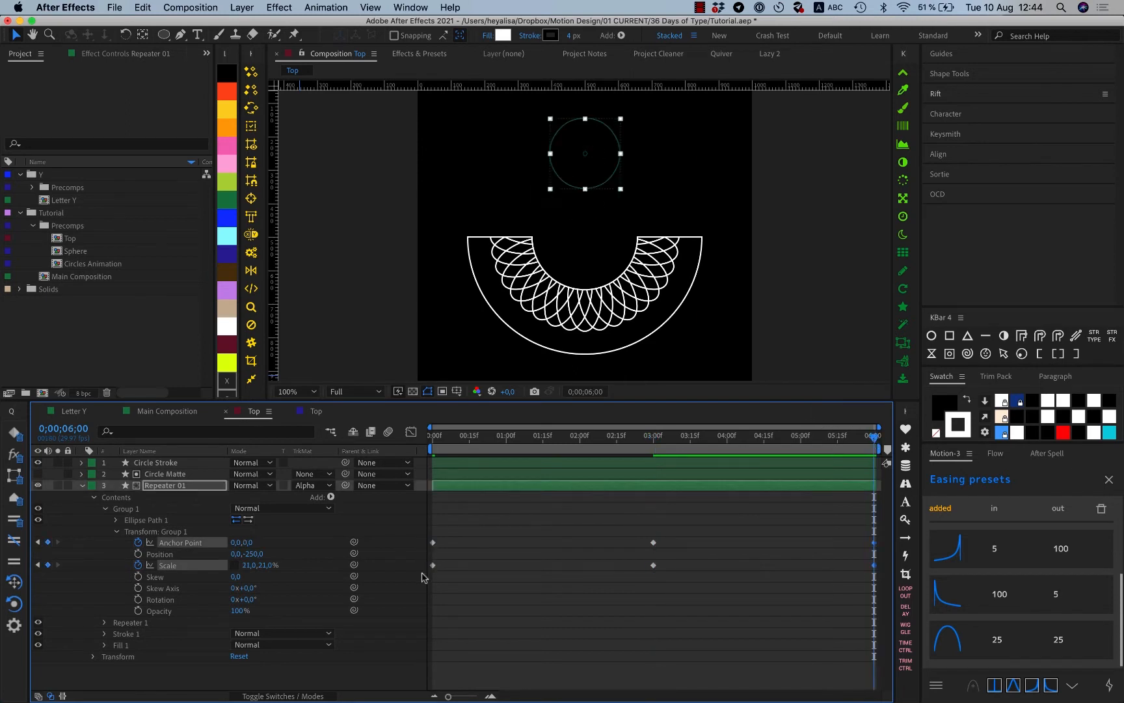
pyautogui.click(583, 584)
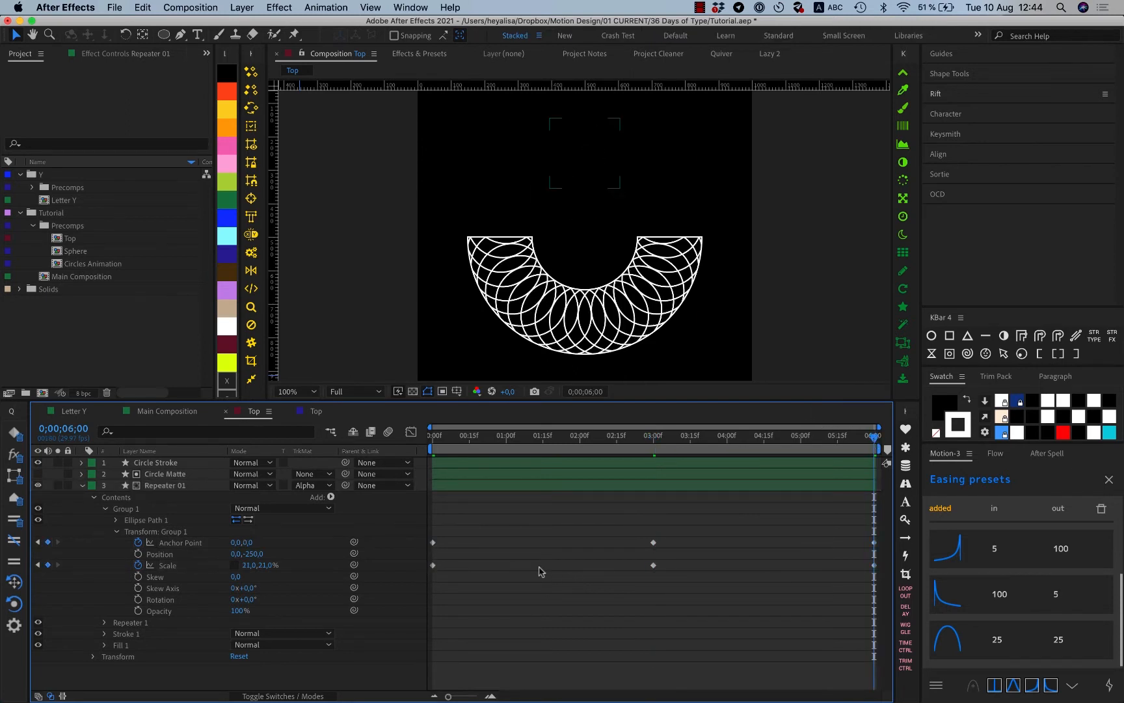
# Ease all of Group 1's anchor point and scale keyframes in Repeater 01 with the 25 in, 25 out easing preset.
pyautogui.moveTo(433, 542); pyautogui.dragTo(880, 613)
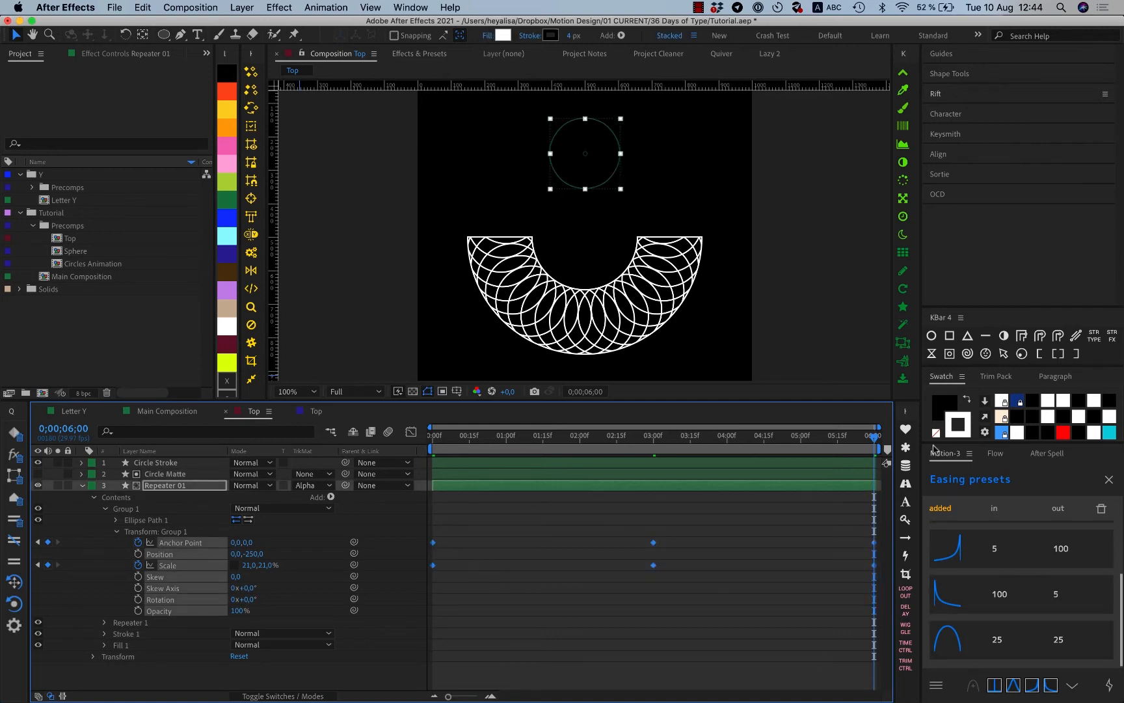
pyautogui.click(1099, 477)
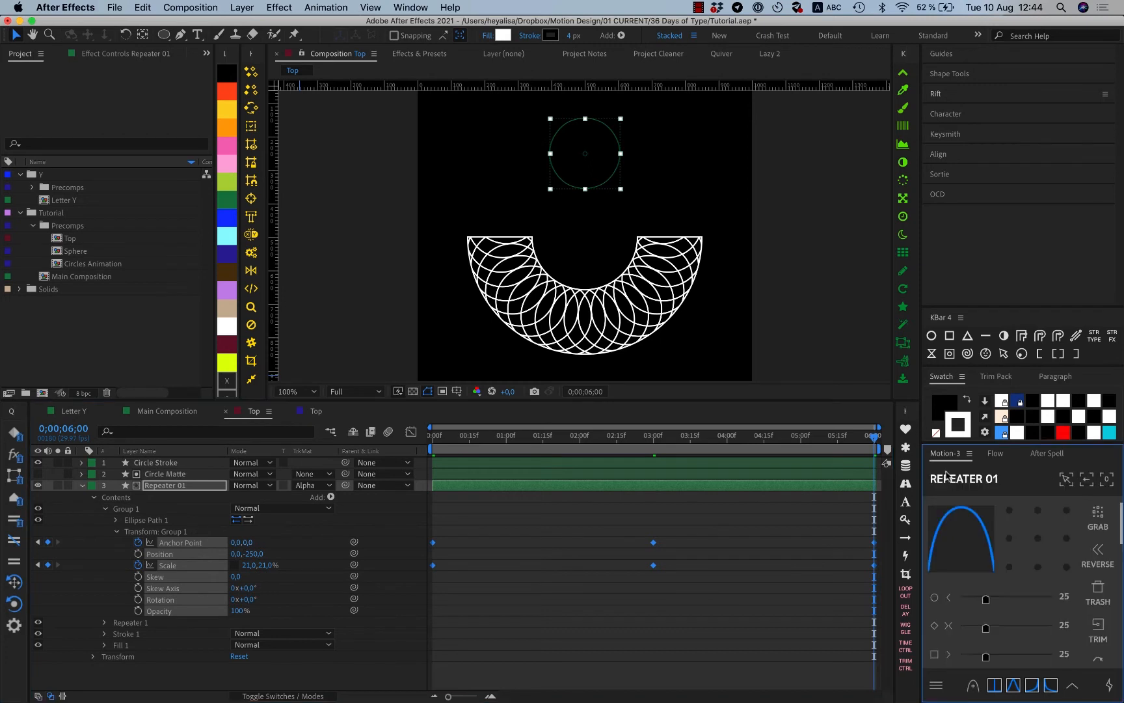
pyautogui.click(961, 538)
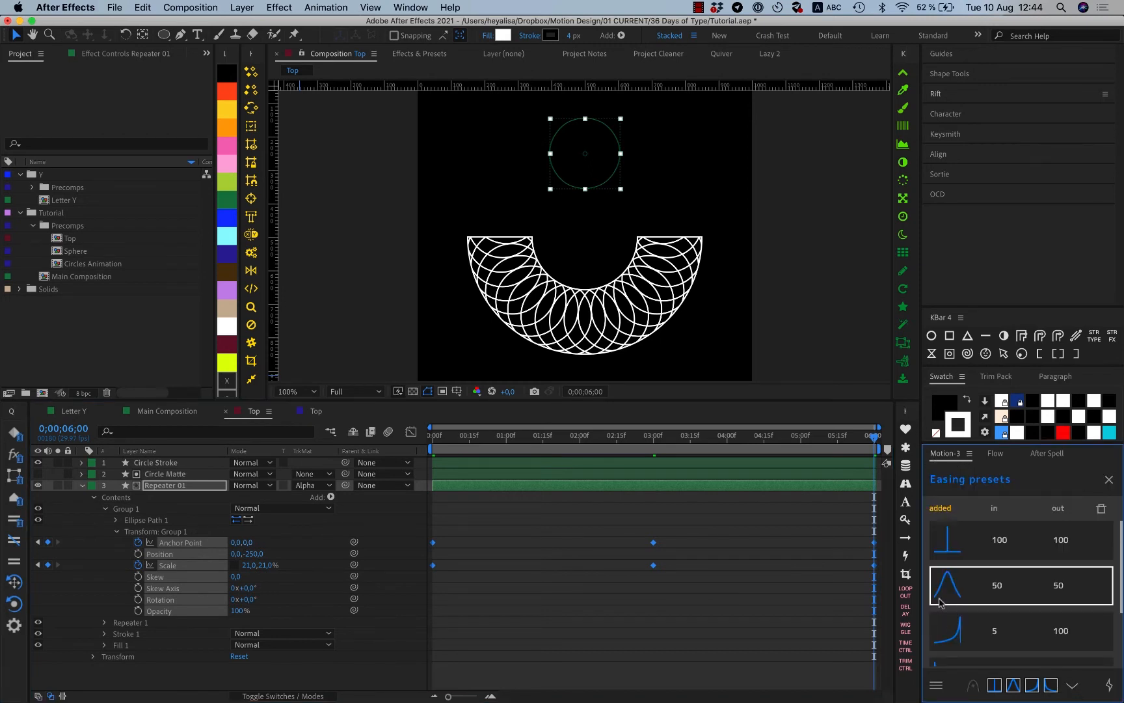
pyautogui.scroll(-2, 950, 605)
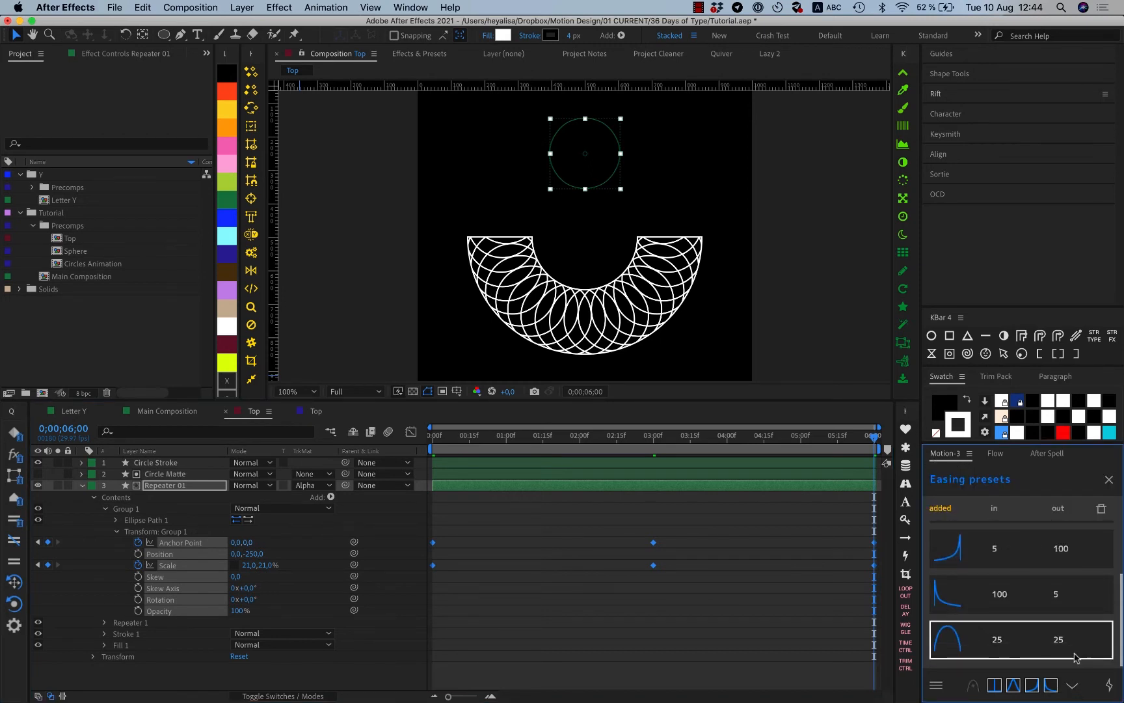
pyautogui.click(988, 645)
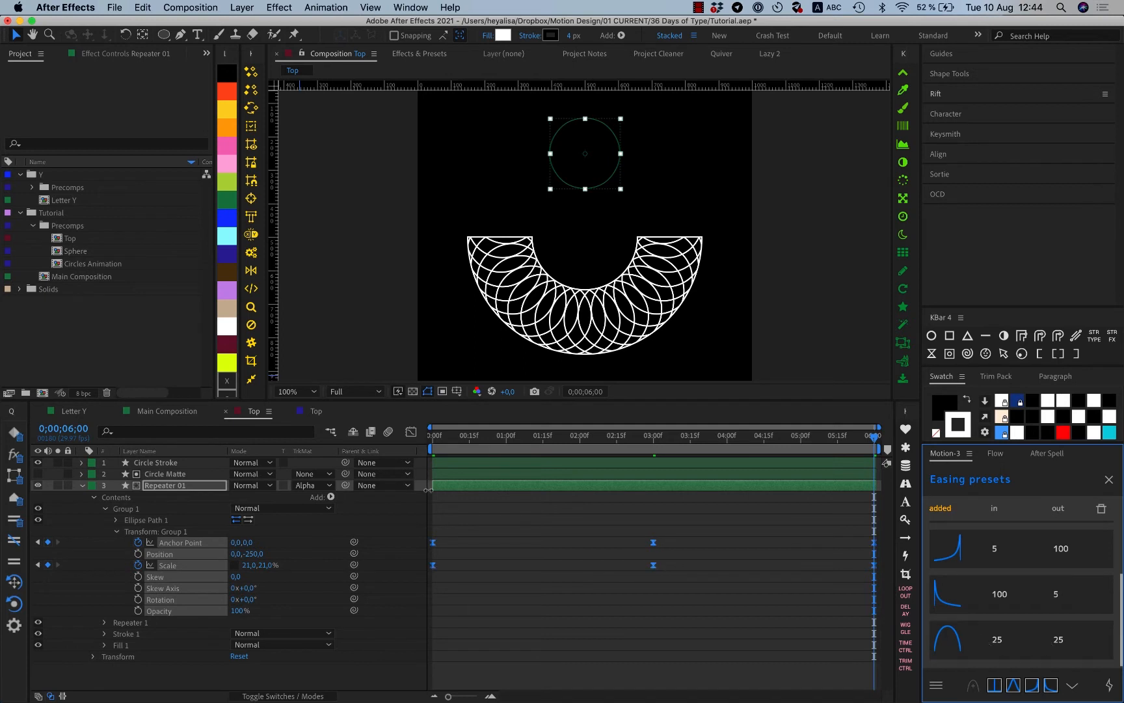
# Check the eased keyframes' speed graph and preview the Repeater 01 animation.
pyautogui.click(410, 433)
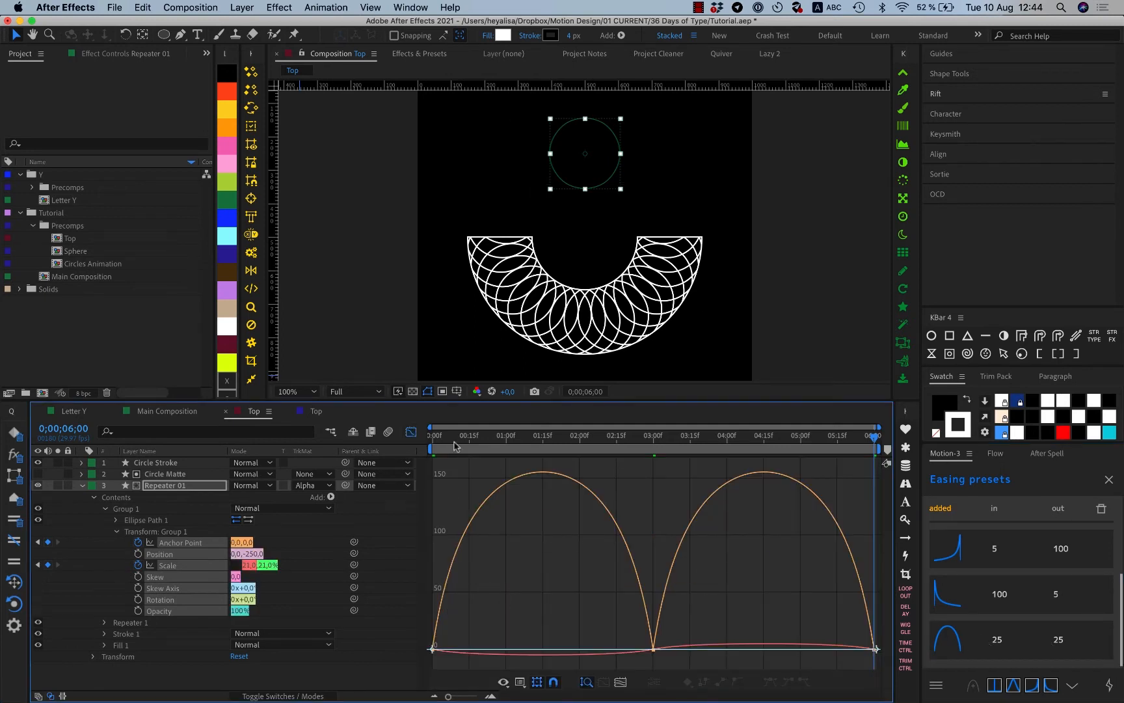
pyautogui.click(411, 433)
pyautogui.click(523, 494)
pyautogui.moveTo(463, 439); pyautogui.dragTo(671, 446)
pyautogui.press('space')
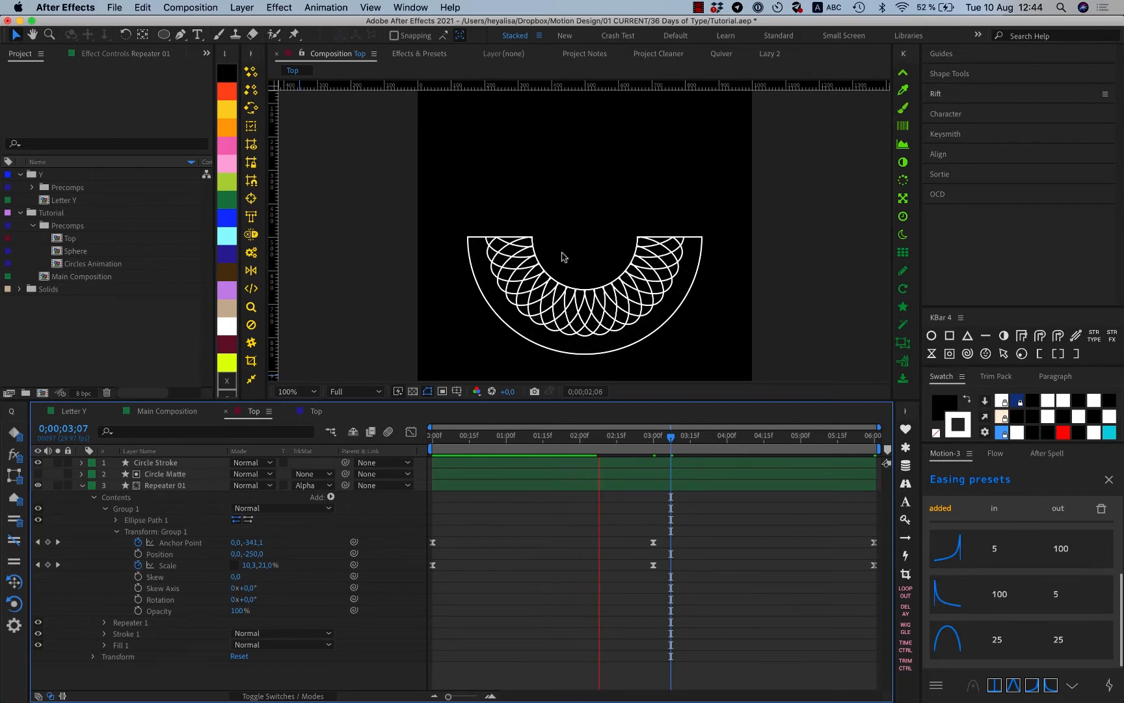
pyautogui.press('space')
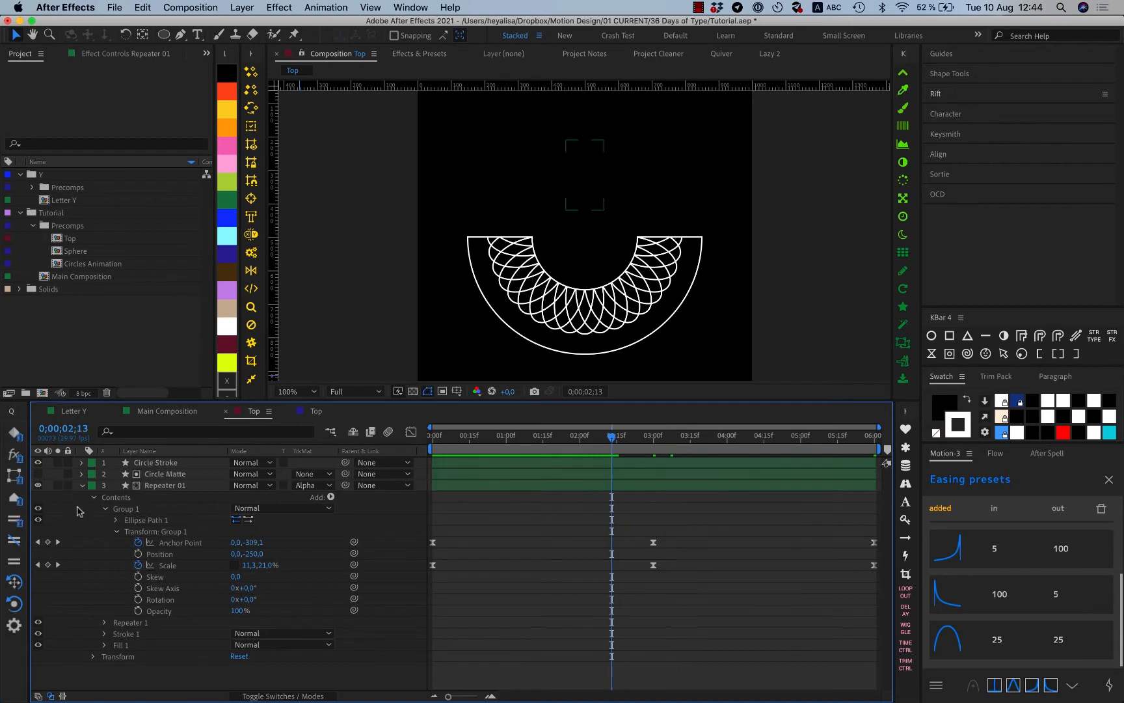
# Duplicate the Circle Matte and Repeater 01 layers together.
pyautogui.click(84, 485)
pyautogui.click(158, 486)
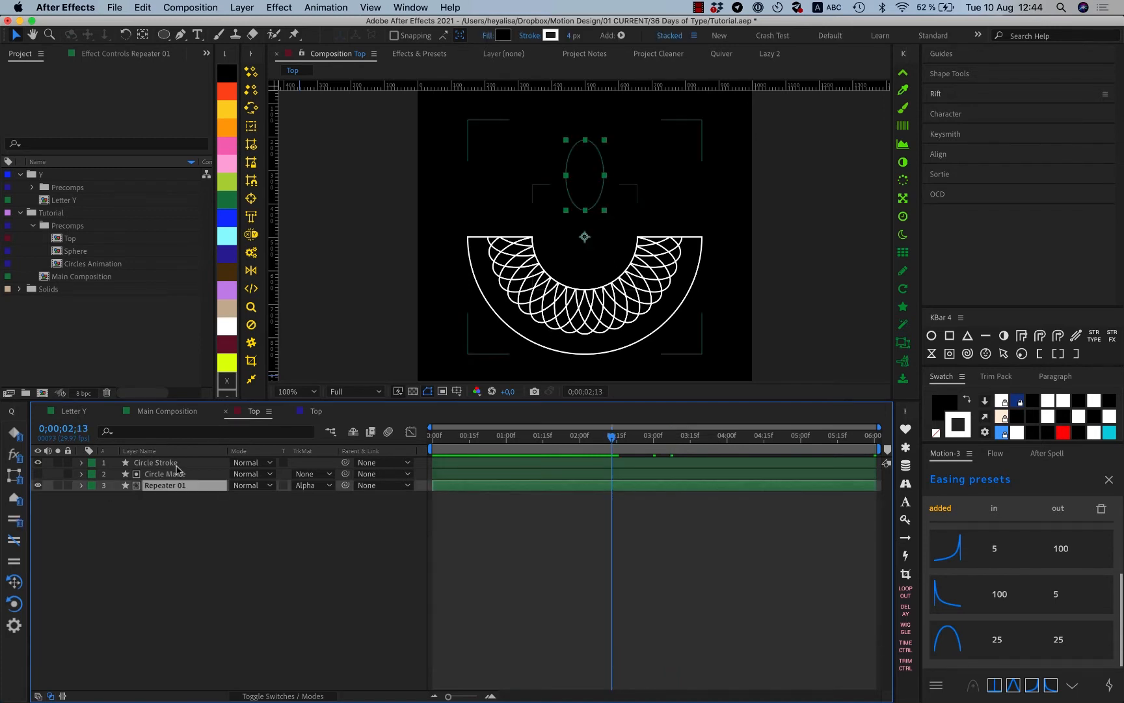
pyautogui.keyDown('shift'); pyautogui.click(179, 474); pyautogui.keyUp('shift')
pyautogui.press('super+d')
pyautogui.click(182, 528)
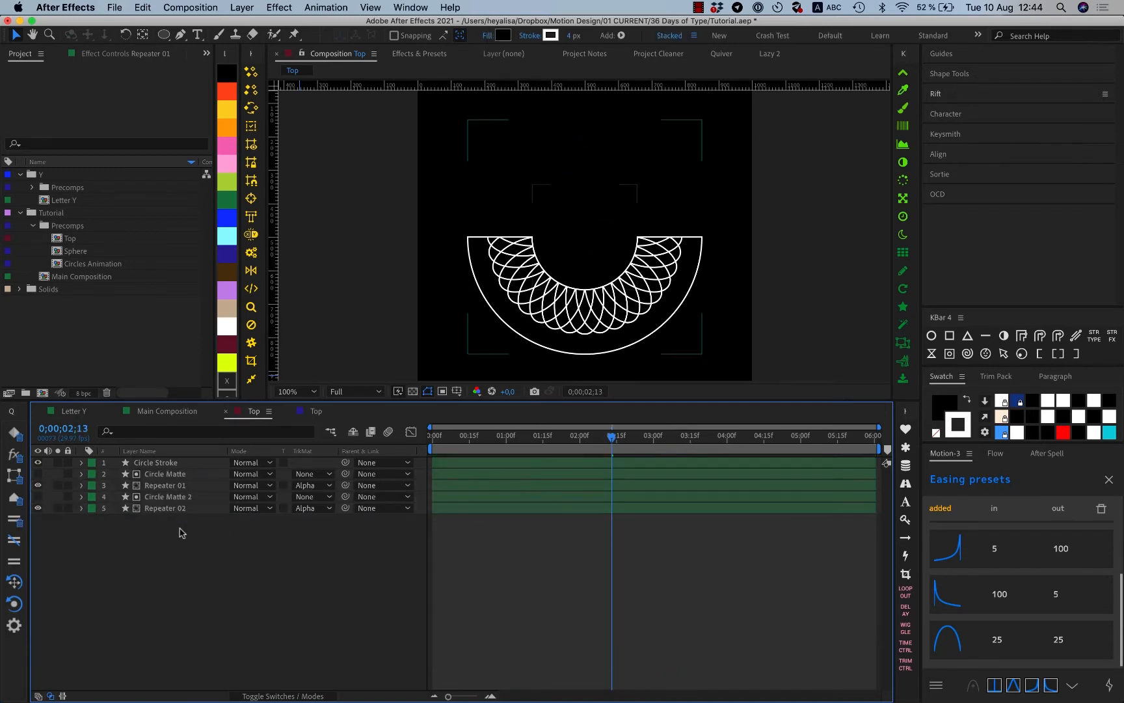
# Rename the duplicated matte layer Circle Matte 02 and the original matte layer Circle Matte 01.
pyautogui.click(175, 508)
pyautogui.click(166, 496)
pyautogui.press('Return')
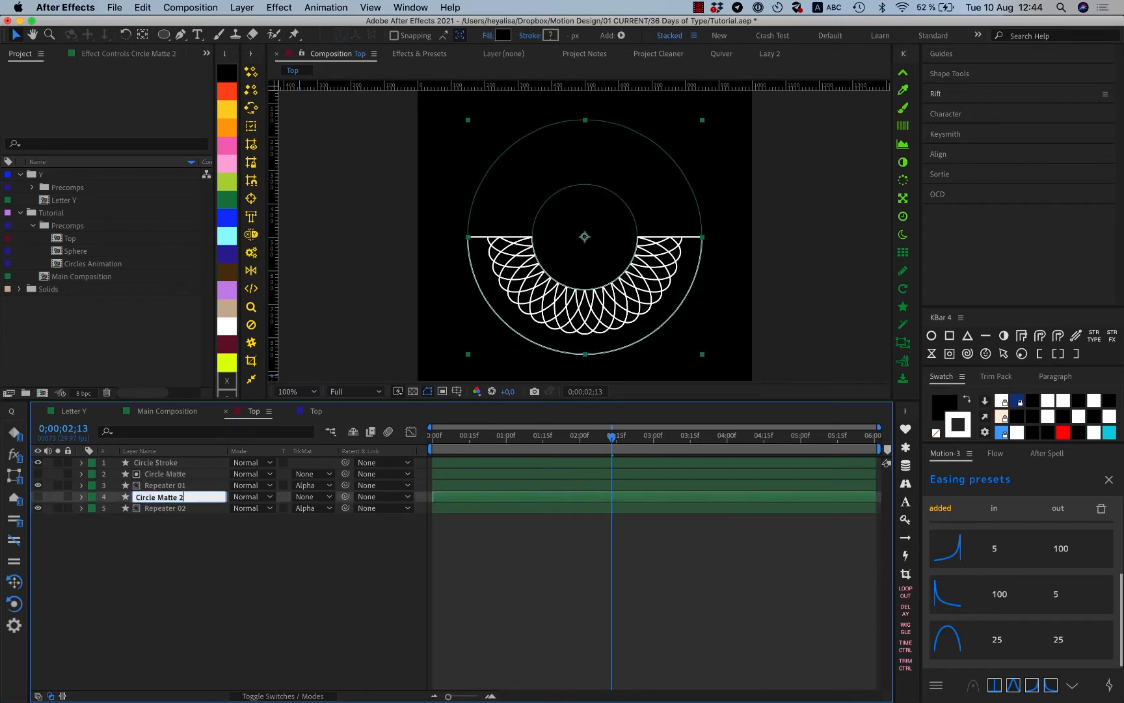
pyautogui.write('2')
pyautogui.press('Return')
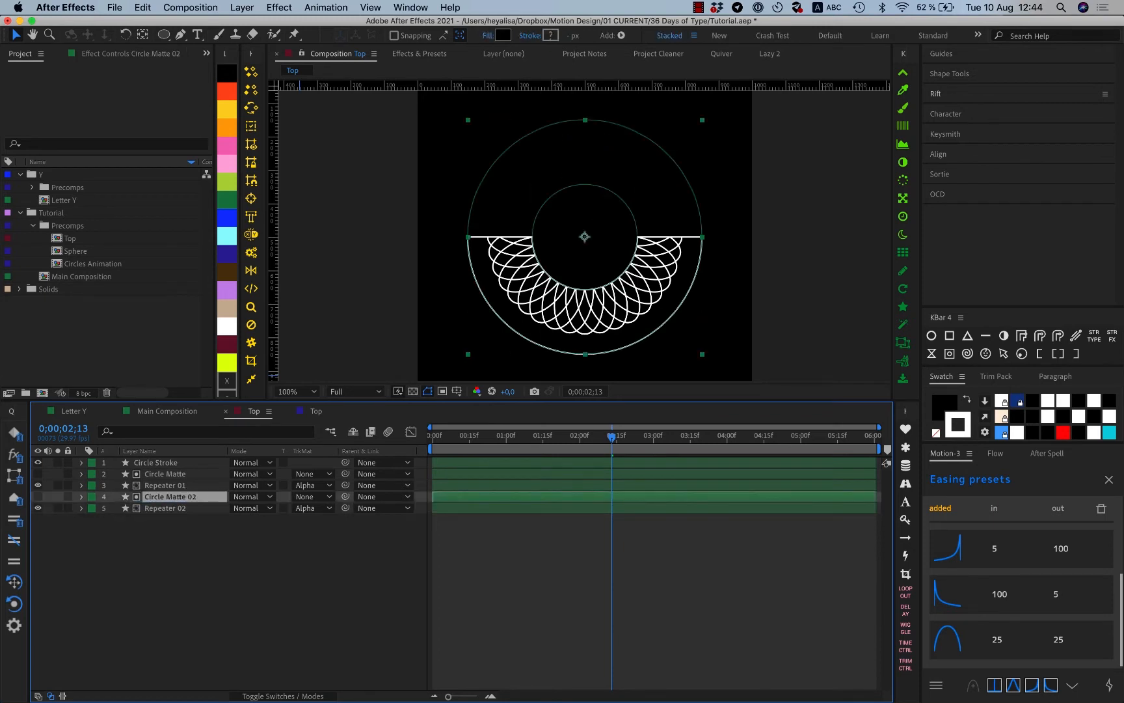
pyautogui.click(203, 474)
pyautogui.press('Return')
pyautogui.write('01')
pyautogui.press('Return')
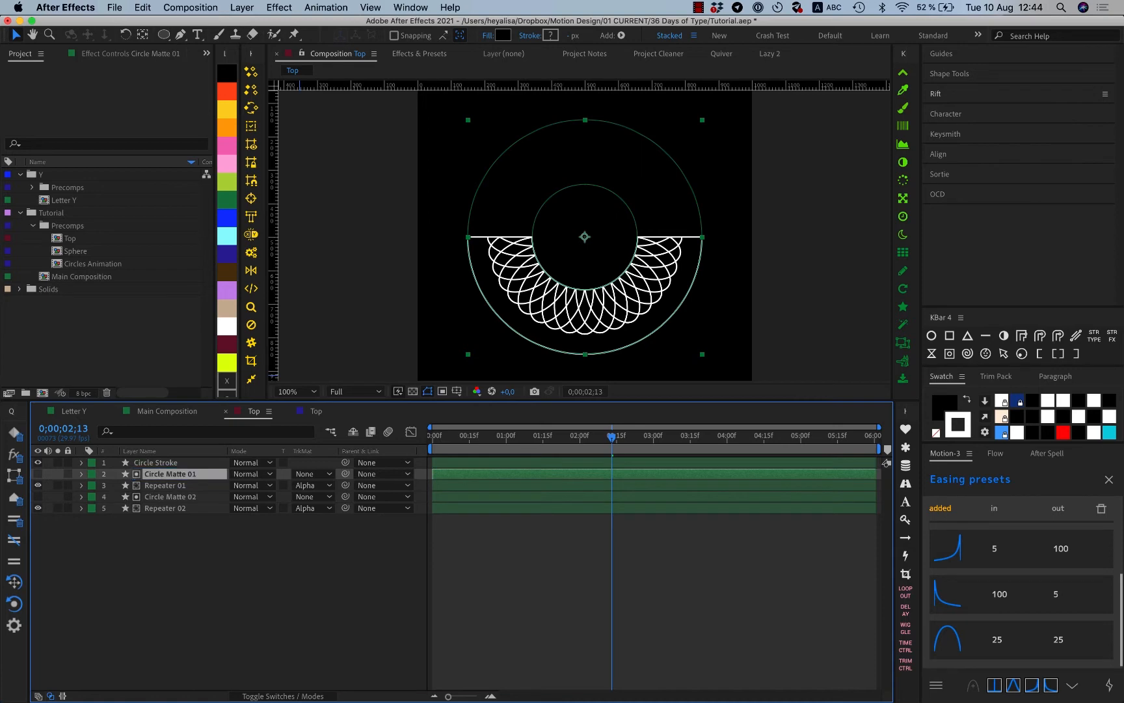
# Delete all anchor point and scale keyframes from Repeater 02, keeping its values at 0;00;00.
pyautogui.click(212, 508)
pyautogui.click(453, 448)
pyautogui.moveTo(453, 448)
pyautogui.mouseDown()
pyautogui.moveTo(765, 448)
pyautogui.moveTo(432, 448)
pyautogui.mouseUp()
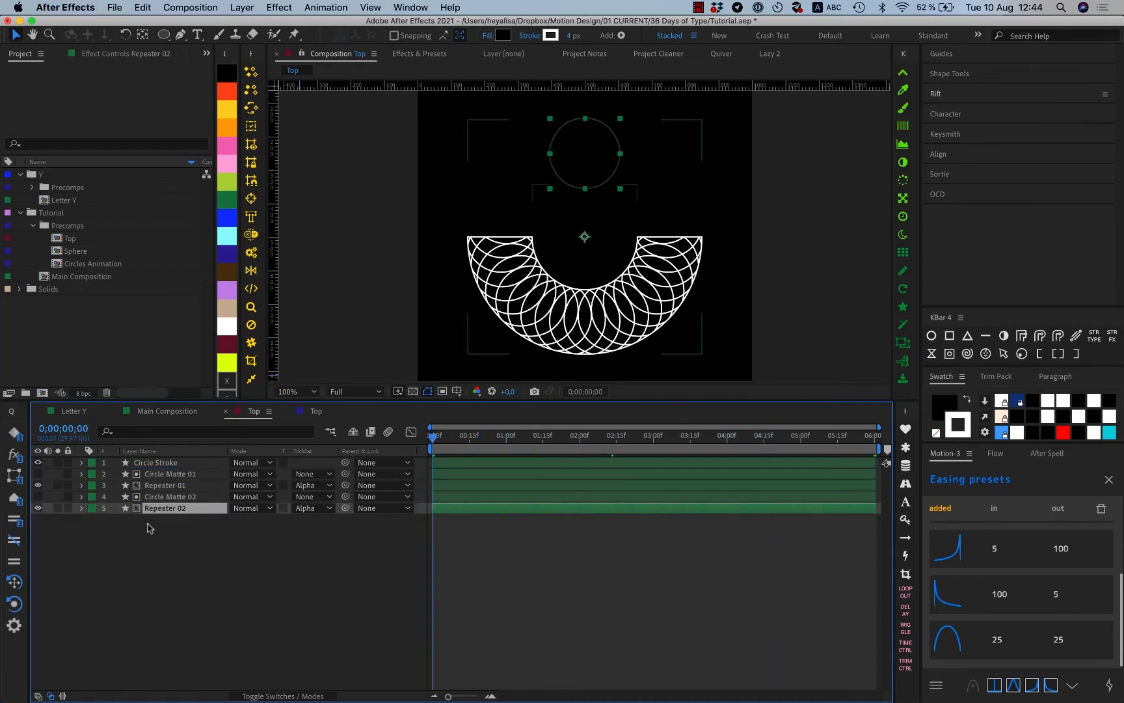
pyautogui.press('u')
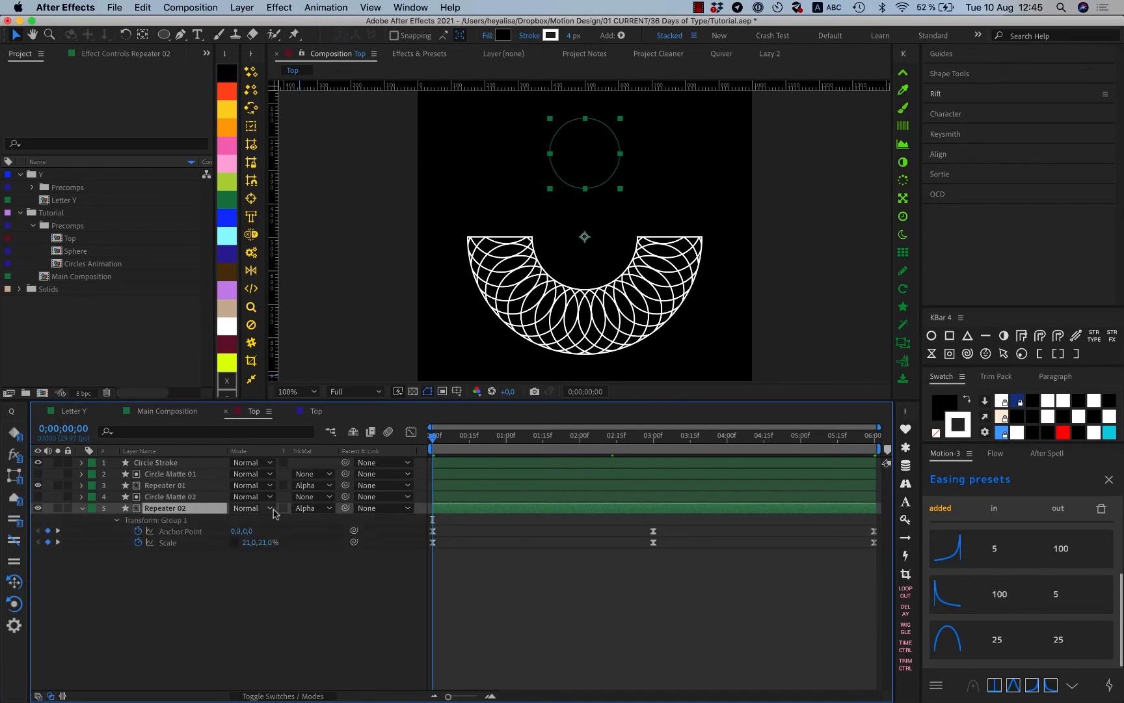
pyautogui.moveTo(427, 525); pyautogui.dragTo(911, 553)
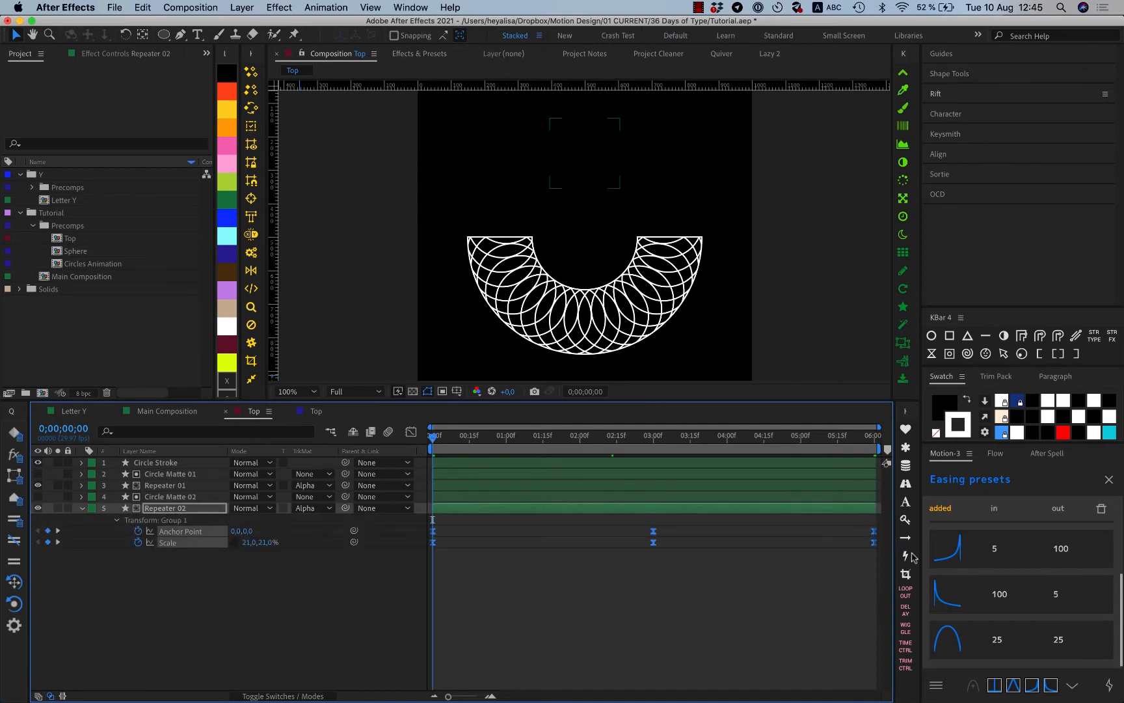
pyautogui.press('Delete')
pyautogui.click(676, 589)
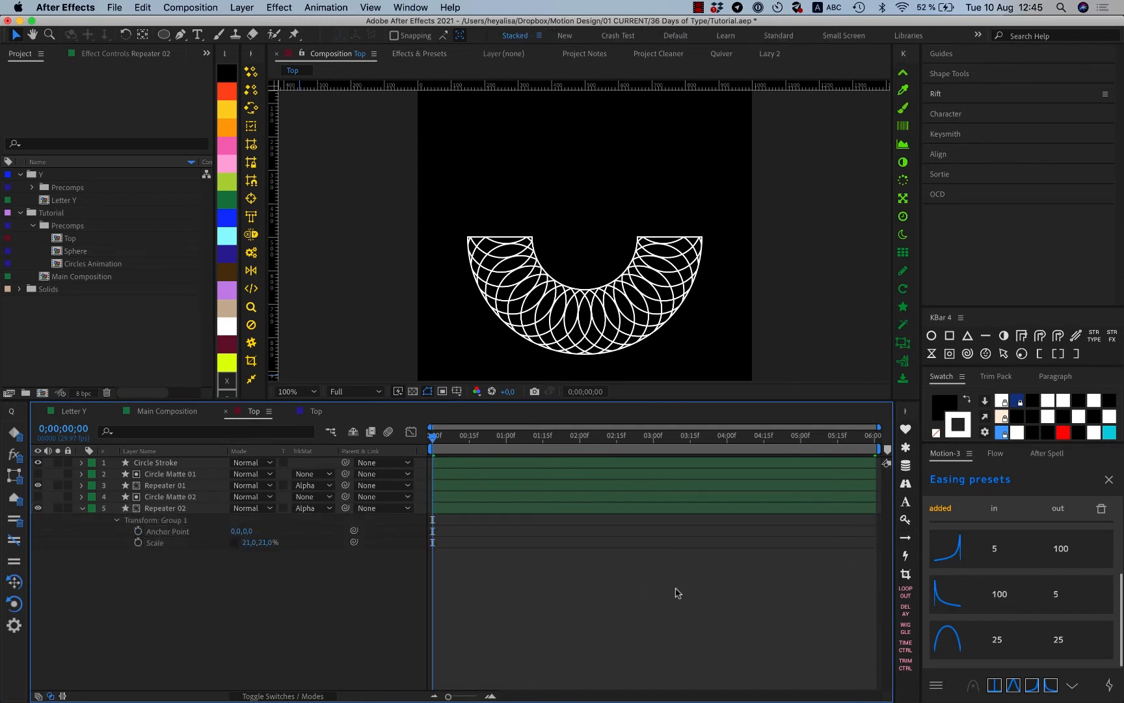
# Apply the Invert effect to Repeater 02 and scrub the timeline to check the overlapping pattern.
pyautogui.click(82, 508)
pyautogui.click(190, 505)
pyautogui.hotkey('ctrl', 'space')
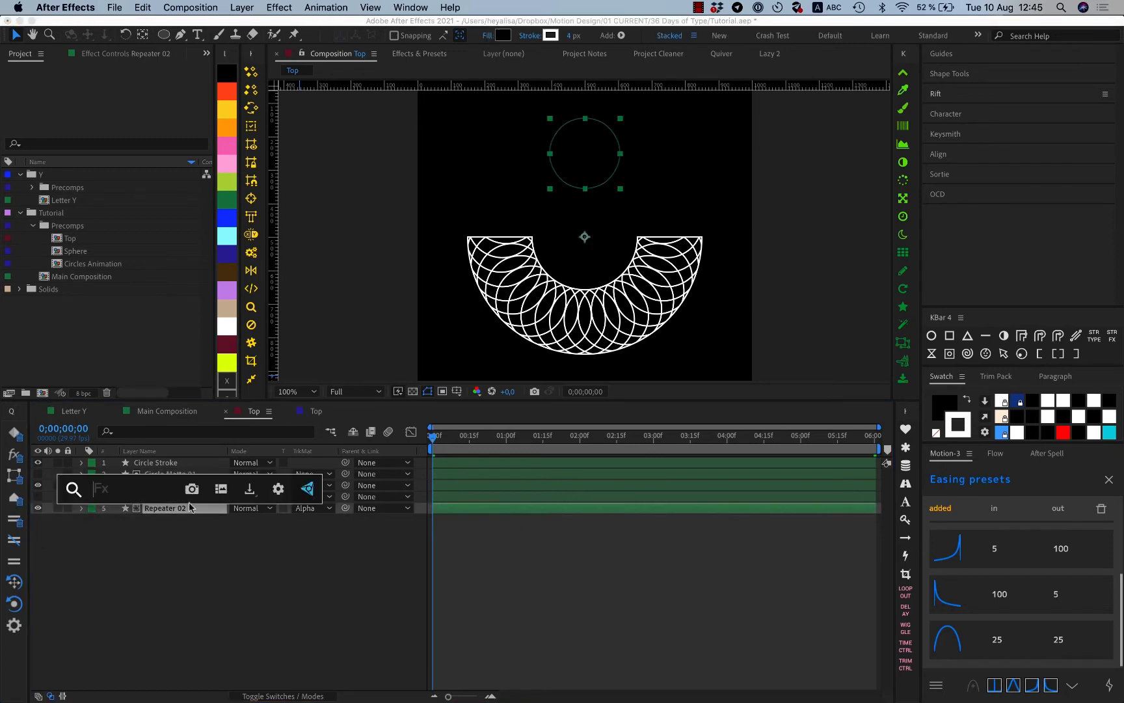
pyautogui.write('invert')
pyautogui.press('Return')
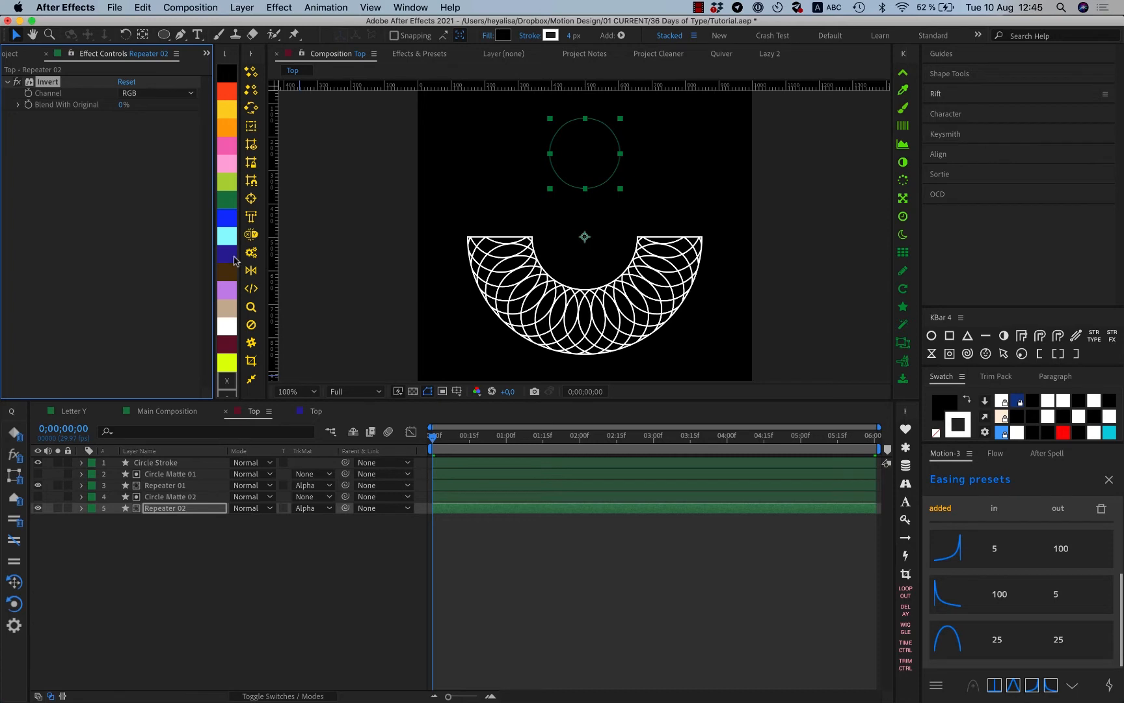
pyautogui.moveTo(462, 435); pyautogui.dragTo(724, 478)
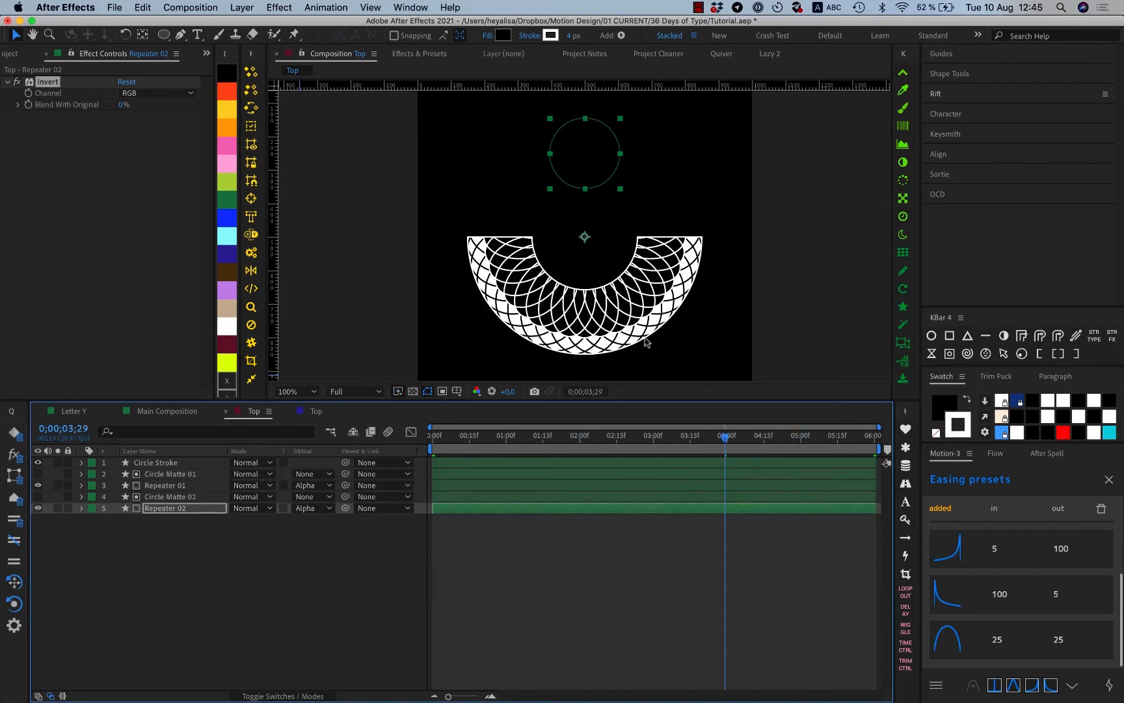
# Add starting rotation keyframes at 0;00;00 to both Repeater 01 and Repeater 02.
pyautogui.keyDown('super'); pyautogui.click(176, 486); pyautogui.keyUp('super')
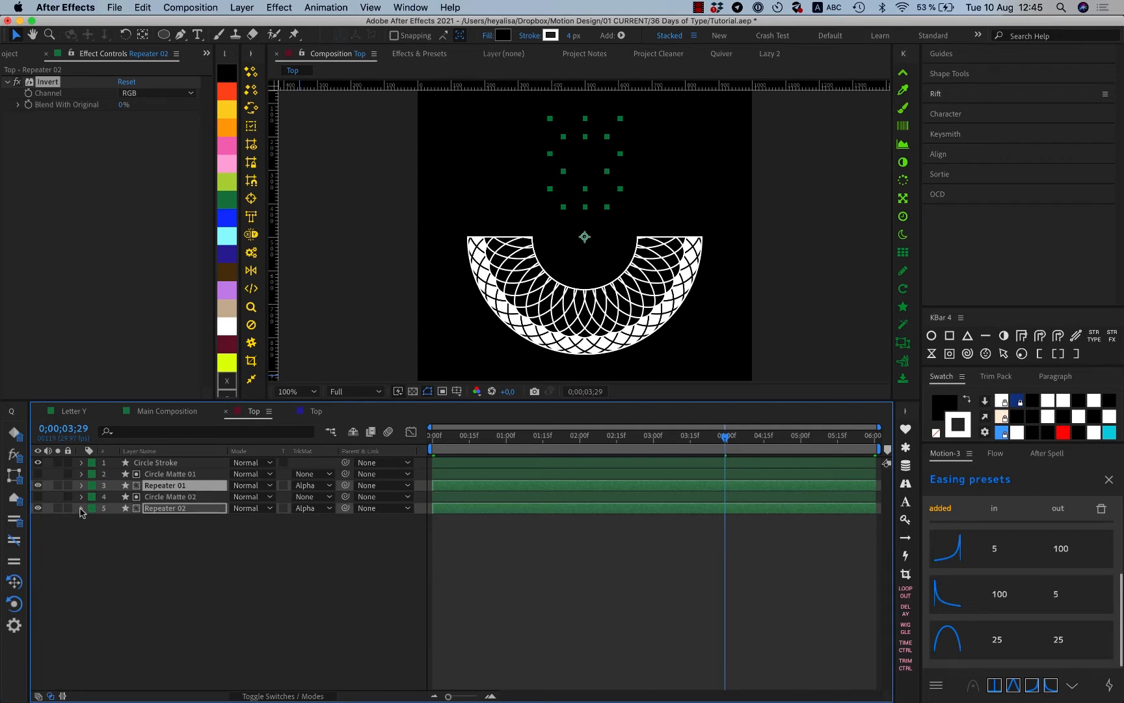
pyautogui.press('r')
pyautogui.click(117, 558)
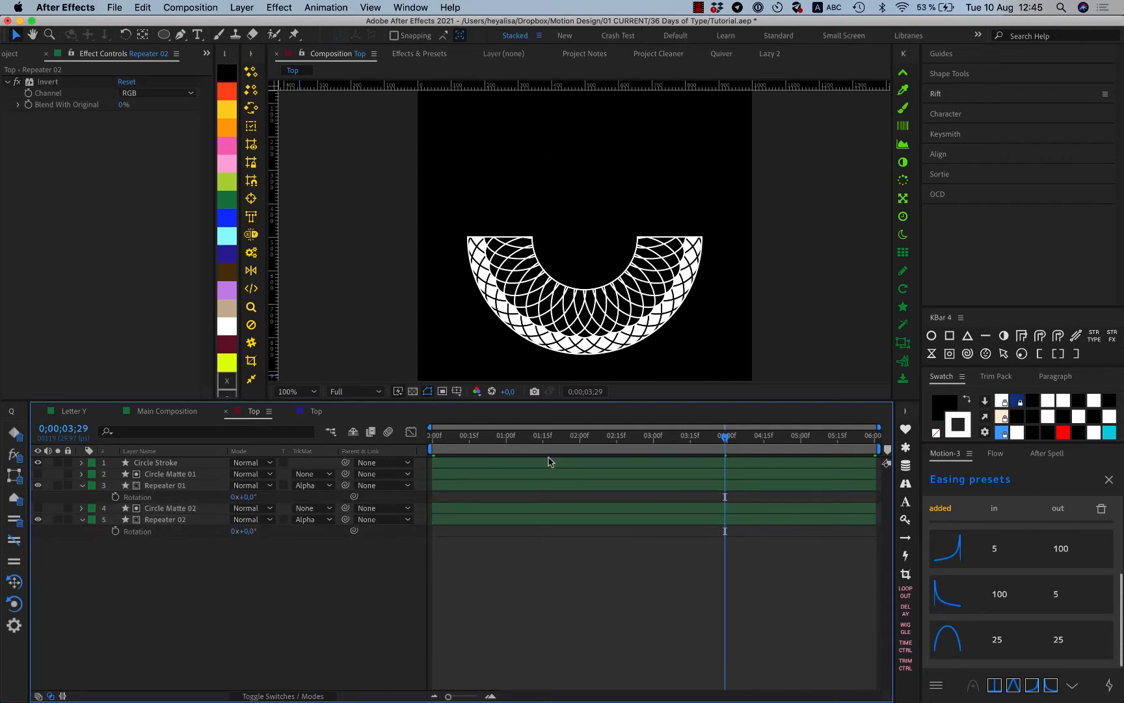
pyautogui.click(552, 489)
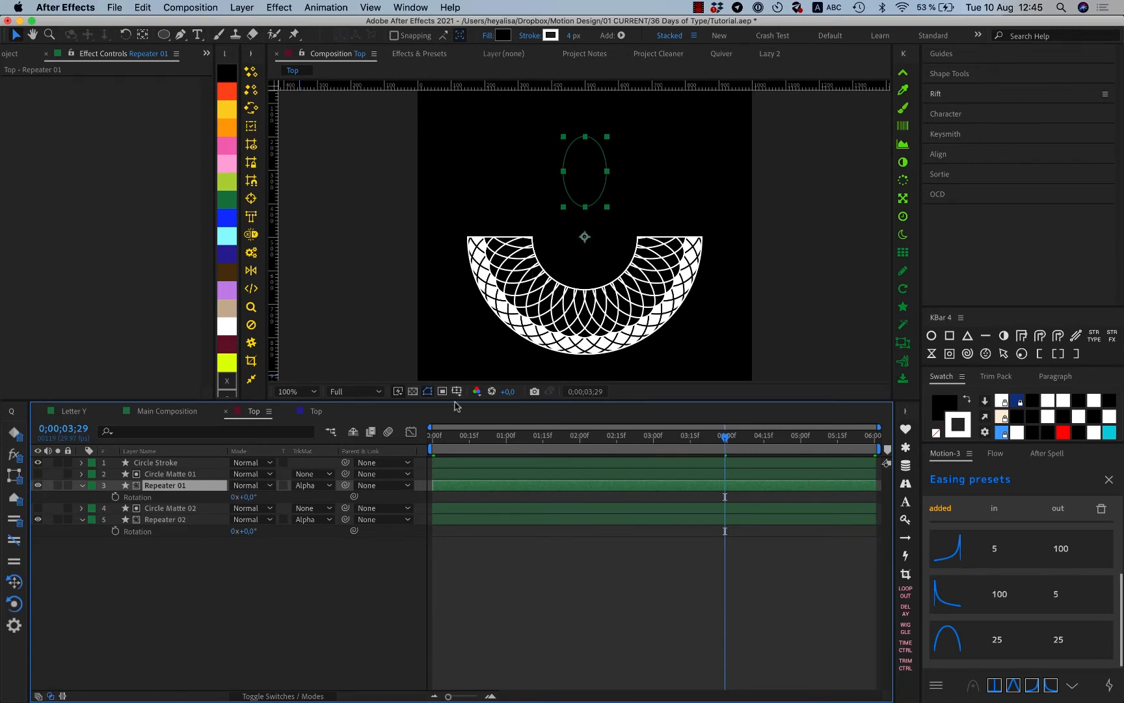
pyautogui.press('Home')
pyautogui.click(115, 496)
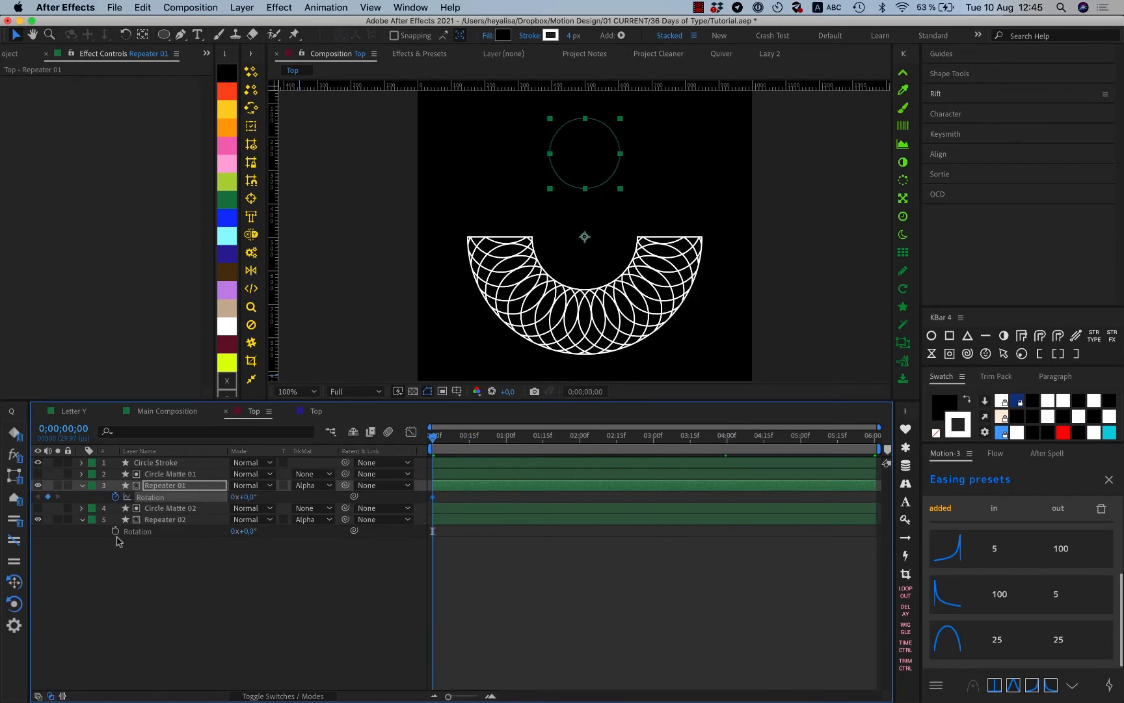
pyautogui.click(117, 532)
pyautogui.click(116, 530)
# At 0;00;06;00, set the rotation of Repeater 01 to 180°.
pyautogui.moveTo(848, 443); pyautogui.dragTo(873, 436)
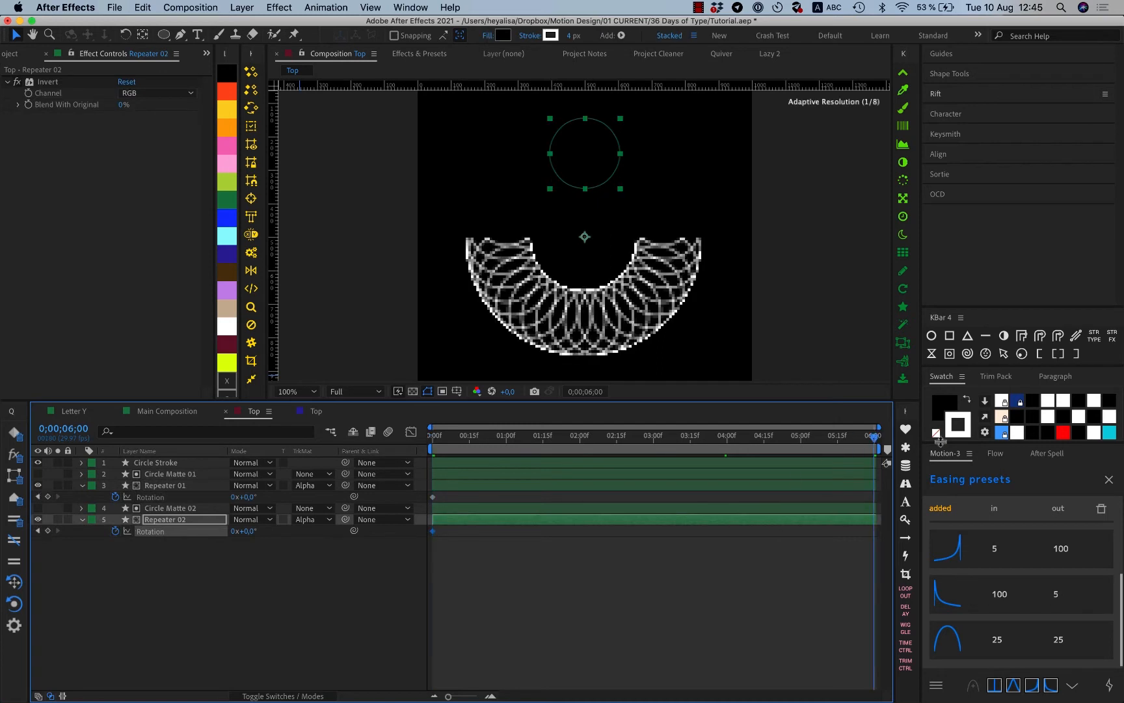
pyautogui.click(712, 603)
pyautogui.click(249, 497)
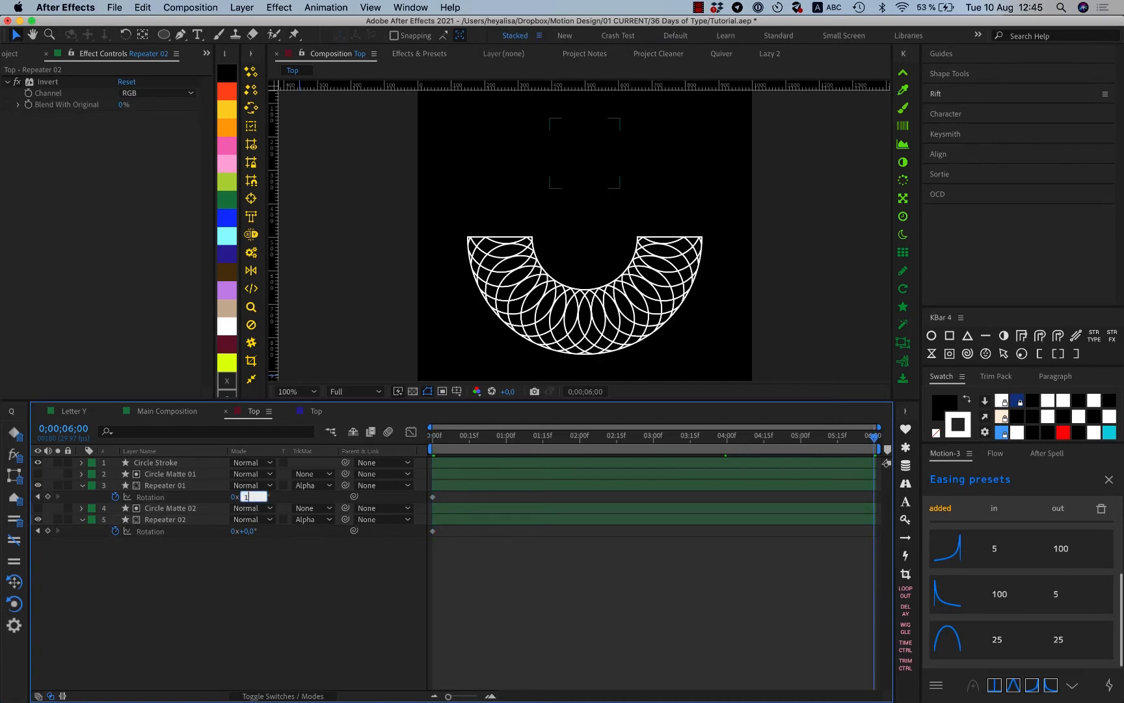
pyautogui.write('180')
pyautogui.press('Return')
pyautogui.click(276, 599)
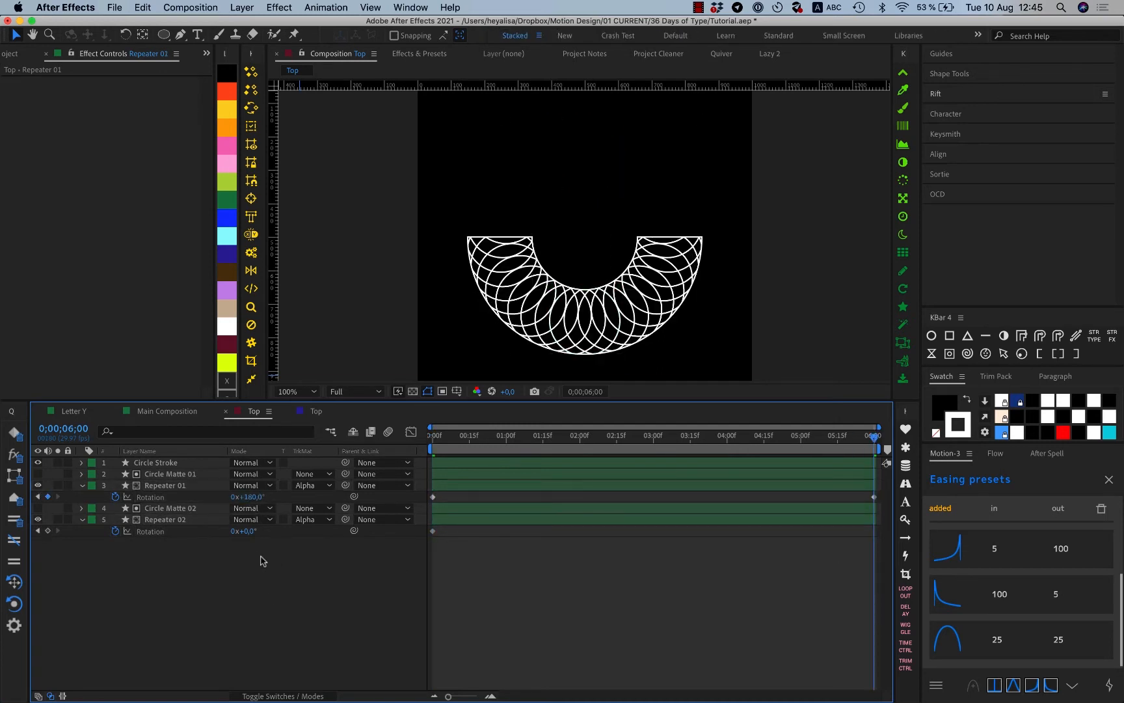
# Set Repeater 02's rotation to -180° at 0;00;06;00 and scrub through the counter-rotating pattern.
pyautogui.click(250, 532)
pyautogui.press('Return')
pyautogui.click(437, 579)
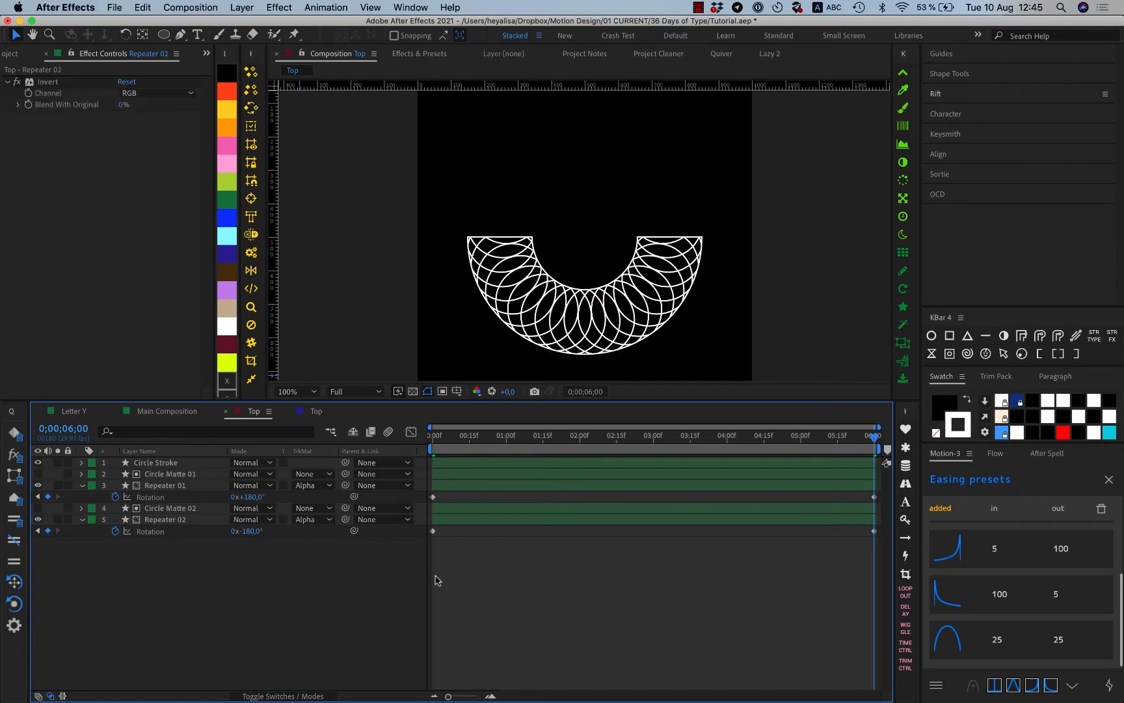
pyautogui.click(479, 435)
pyautogui.moveTo(503, 444); pyautogui.dragTo(727, 498)
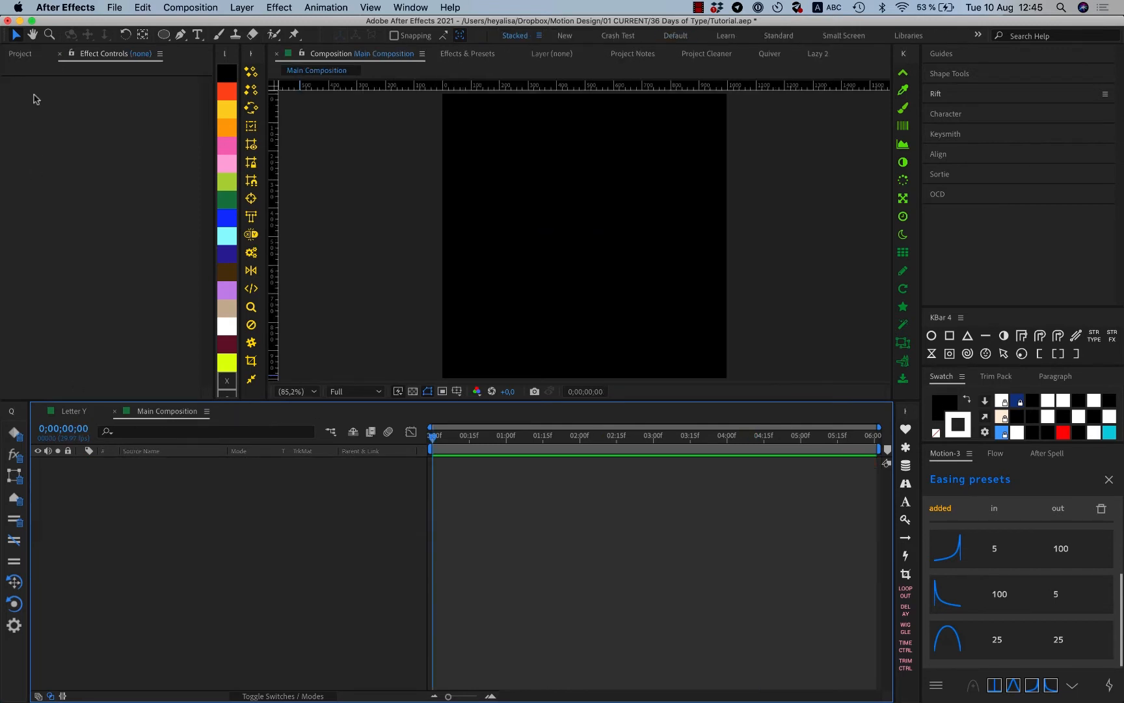
# Review the start of the finished Letter Y composition's animation as reference and select the Tutorial's Top precomp in the project.
pyautogui.click(27, 55)
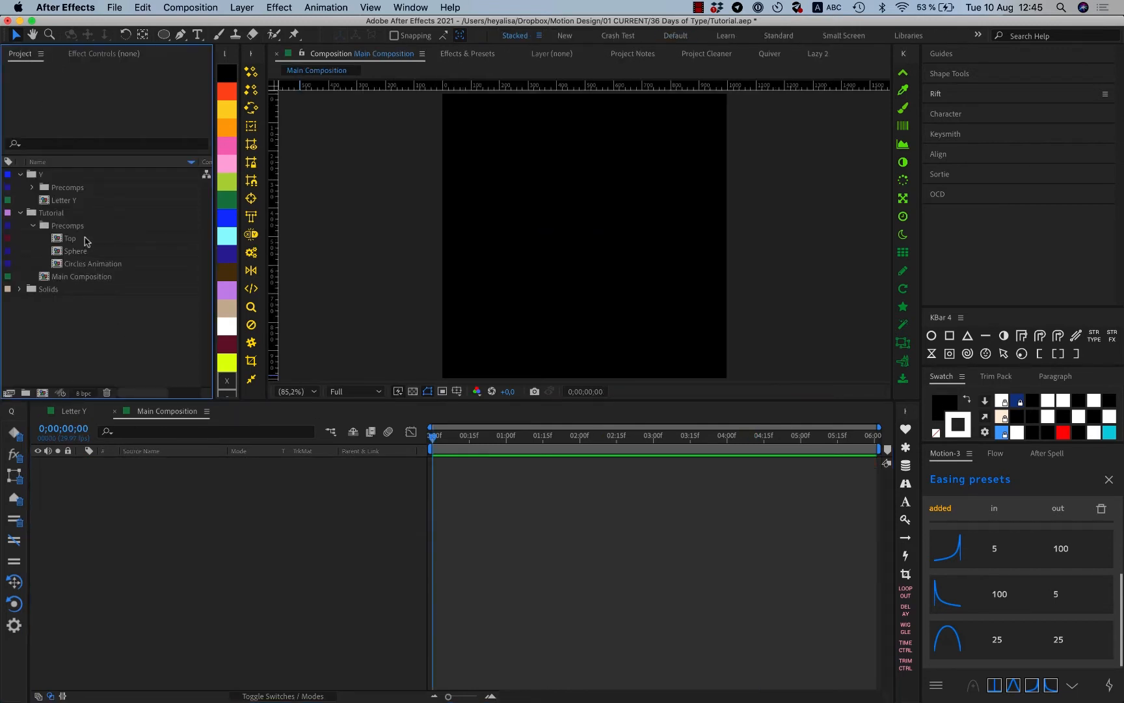
pyautogui.click(76, 407)
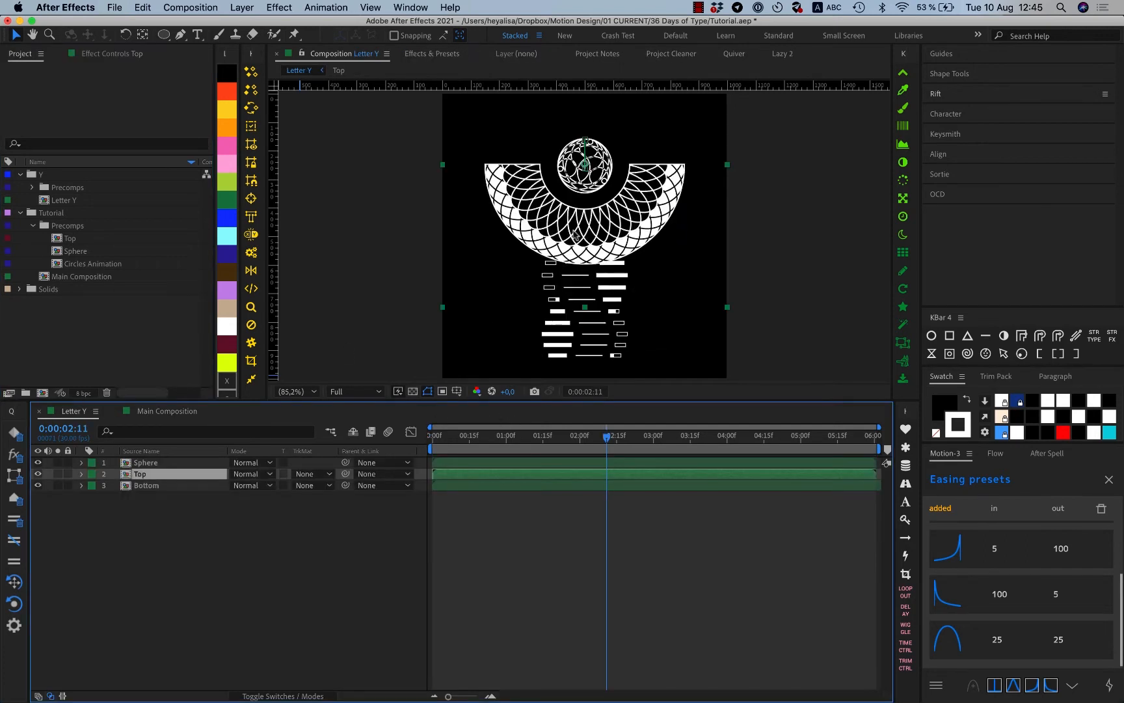
pyautogui.moveTo(446, 435)
pyautogui.mouseDown()
pyautogui.moveTo(779, 438)
pyautogui.moveTo(467, 437)
pyautogui.mouseUp()
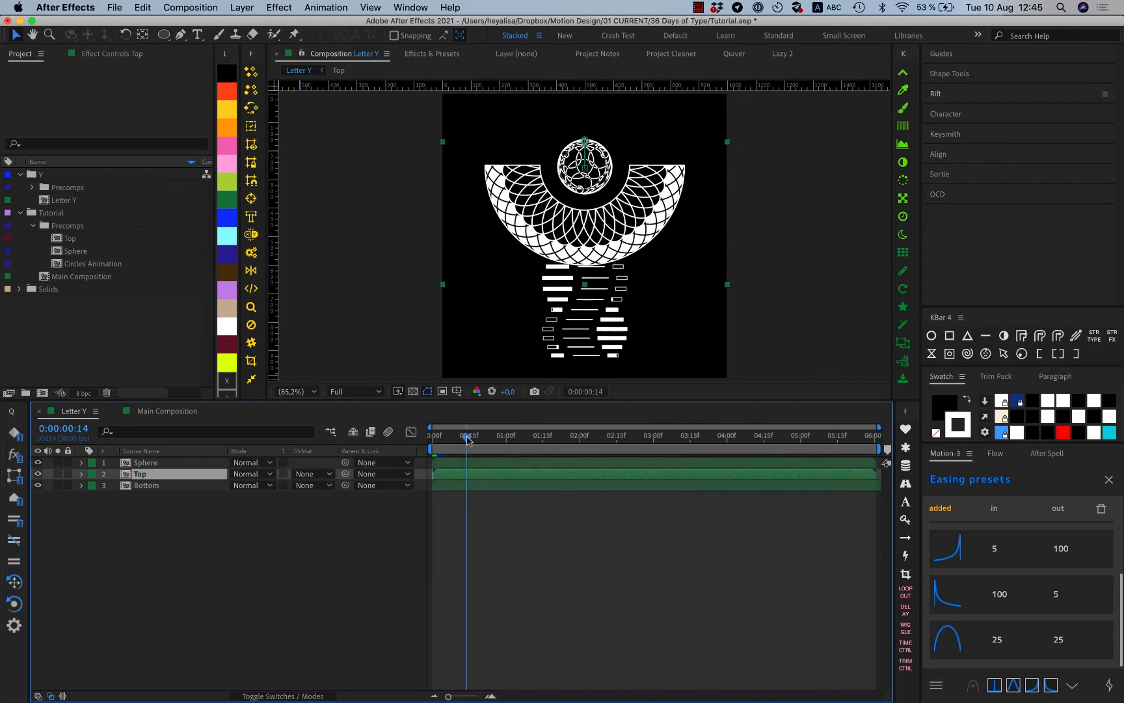
pyautogui.click(70, 239)
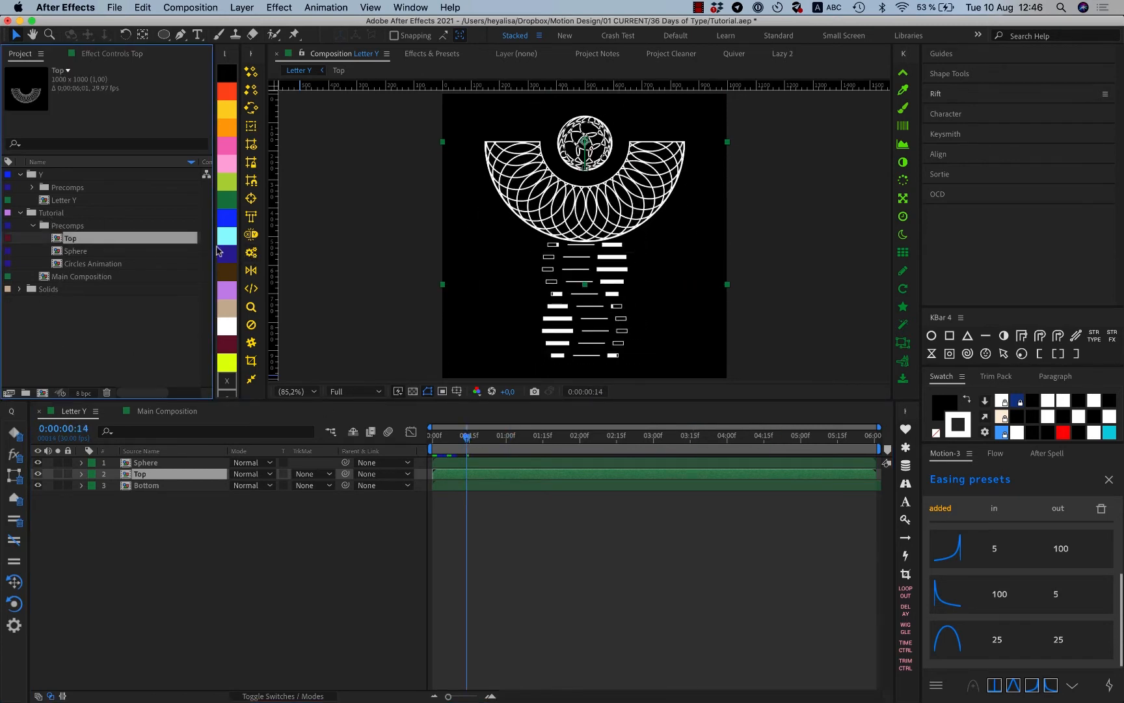
# Create a 600 x 1000 px composition named Lines 01 with a 30-second duration in the Tutorial's Precomps folder.
pyautogui.click(218, 251)
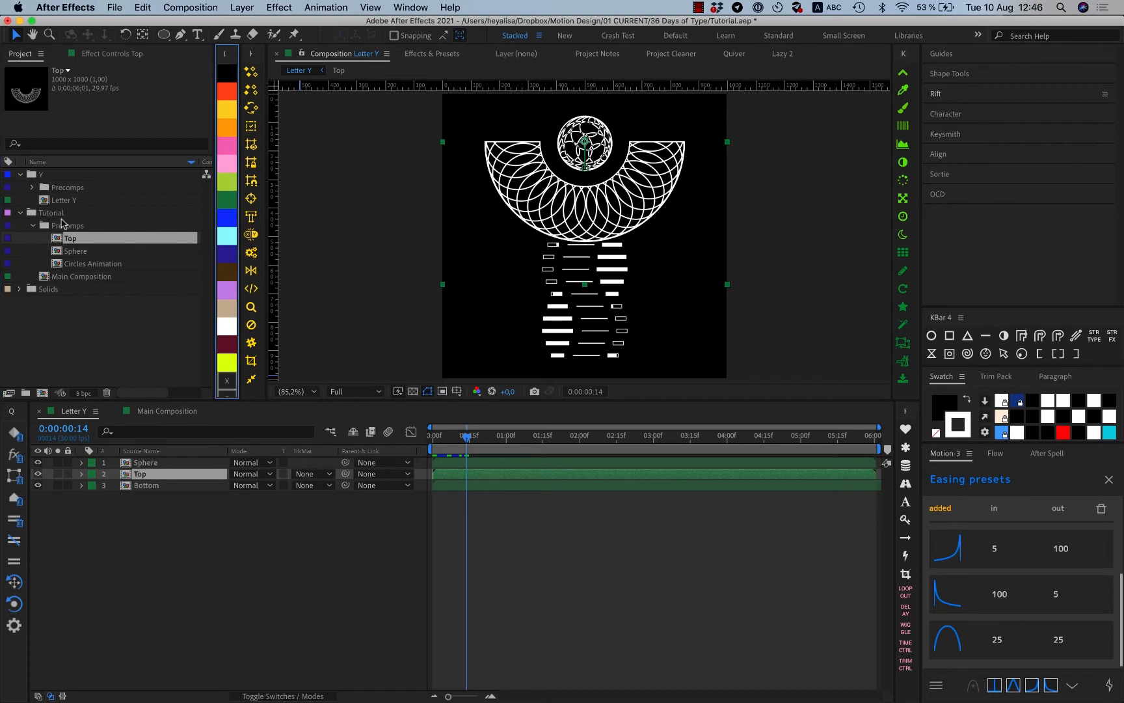
pyautogui.click(68, 225)
pyautogui.click(42, 393)
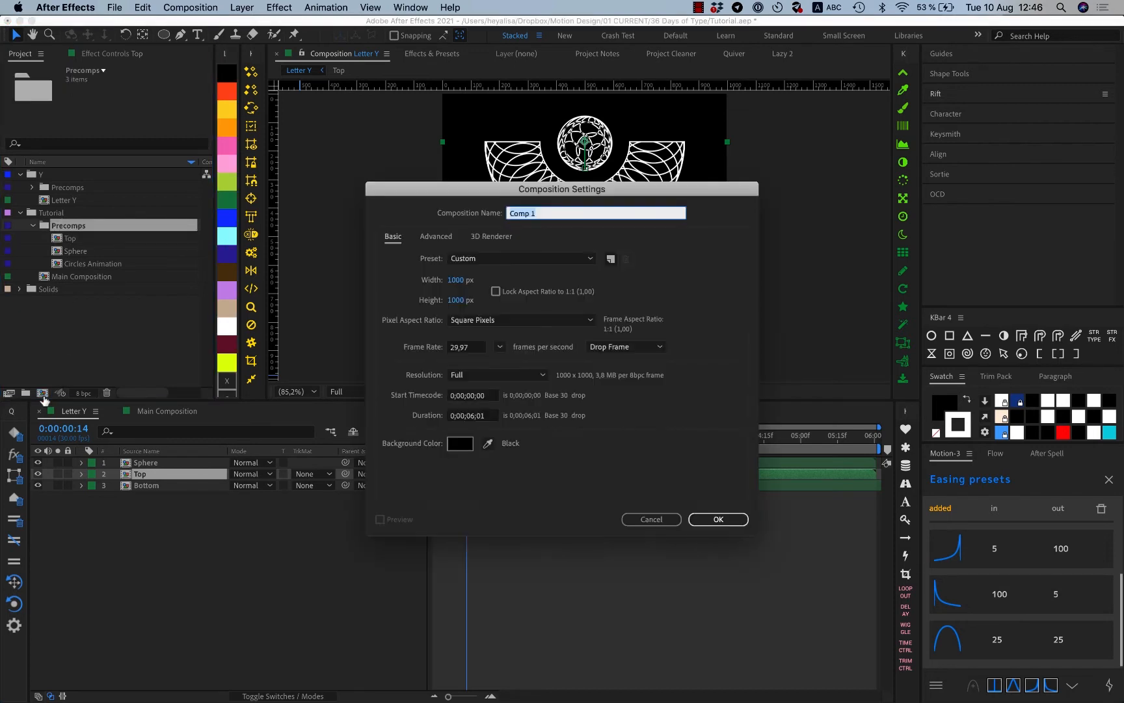
pyautogui.write('Lines 01')
pyautogui.click(459, 283)
pyautogui.write('600')
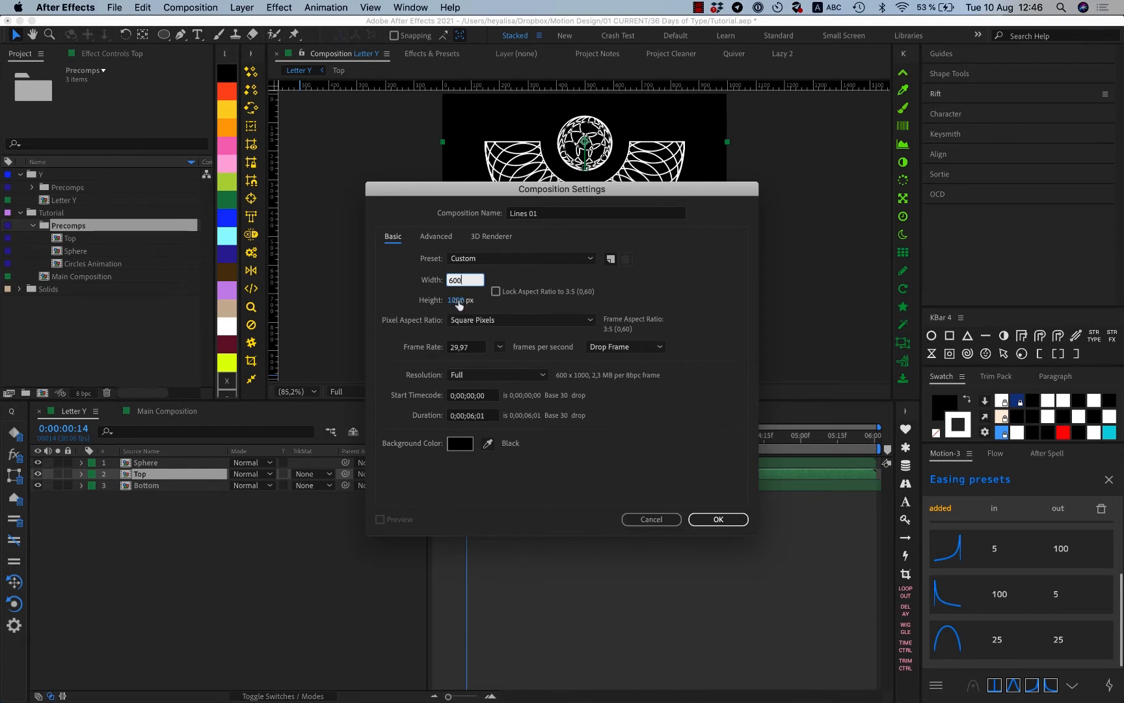
pyautogui.click(487, 417)
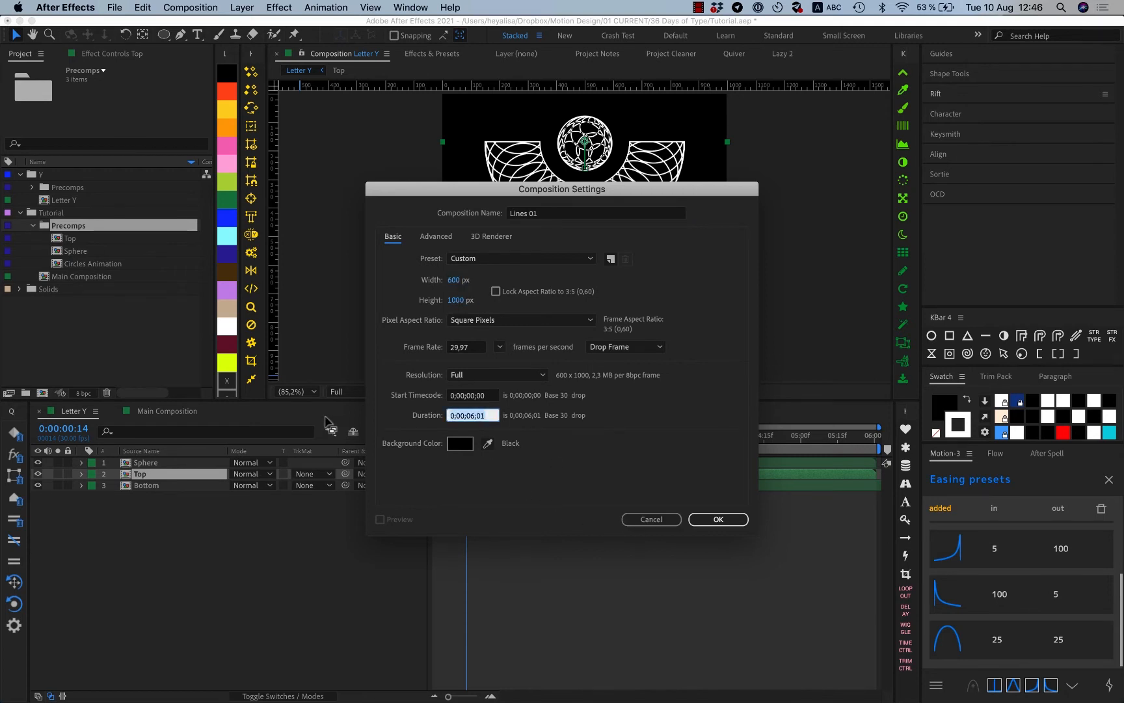
pyautogui.write('3000')
pyautogui.click(718, 518)
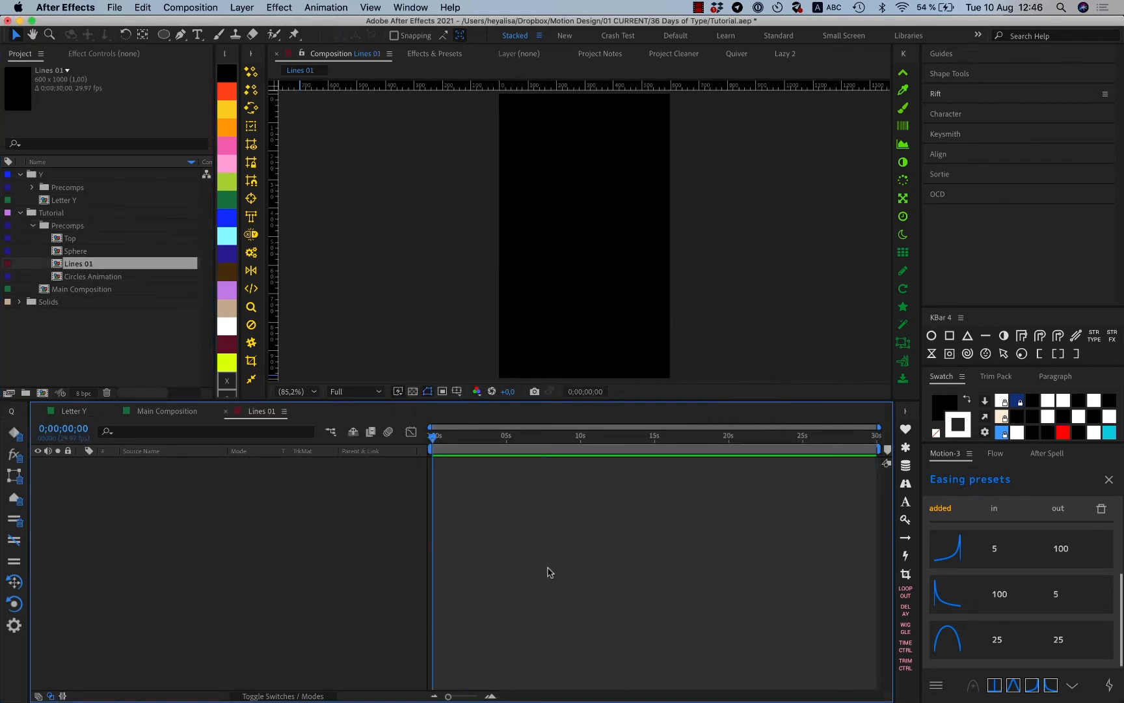
# Add a straight path shape 320 px long to Lines 01, with a stroke and no fill.
pyautogui.click(984, 336)
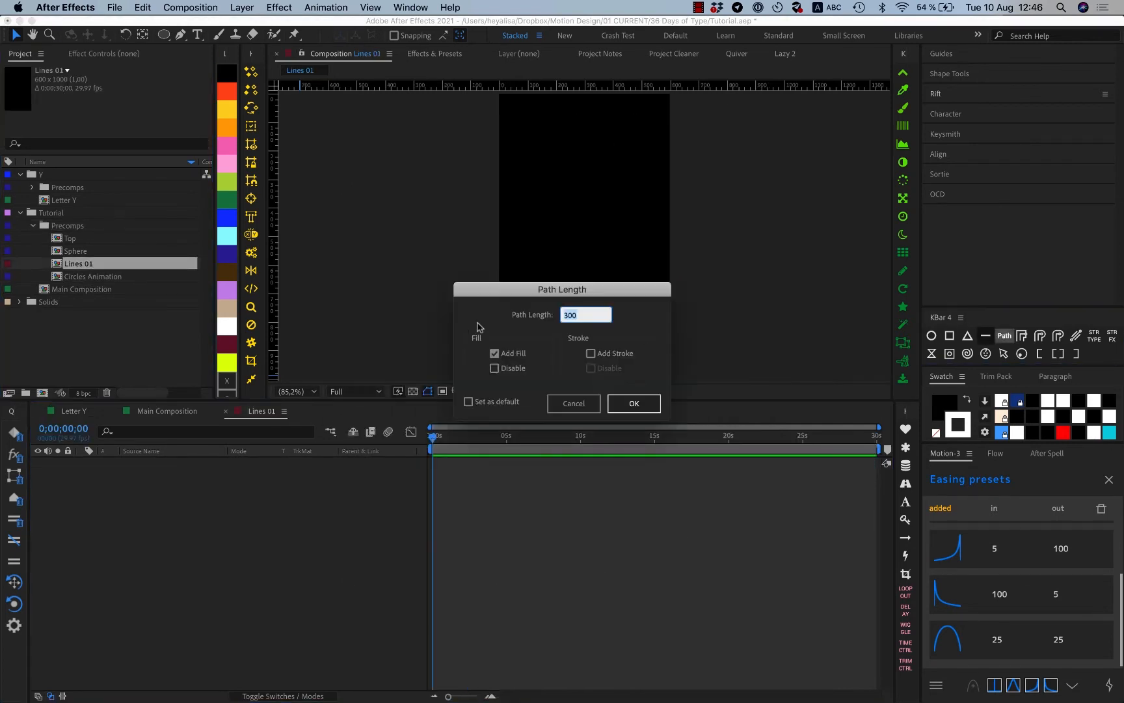
pyautogui.click(495, 353)
pyautogui.click(591, 353)
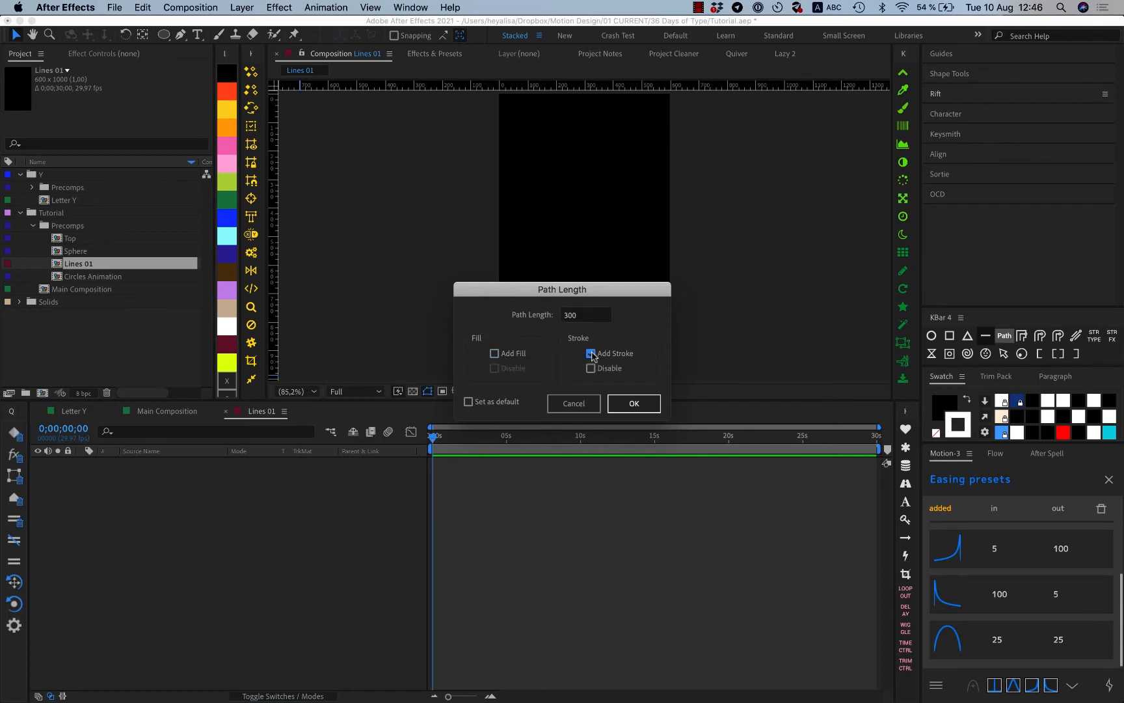
pyautogui.click(600, 315)
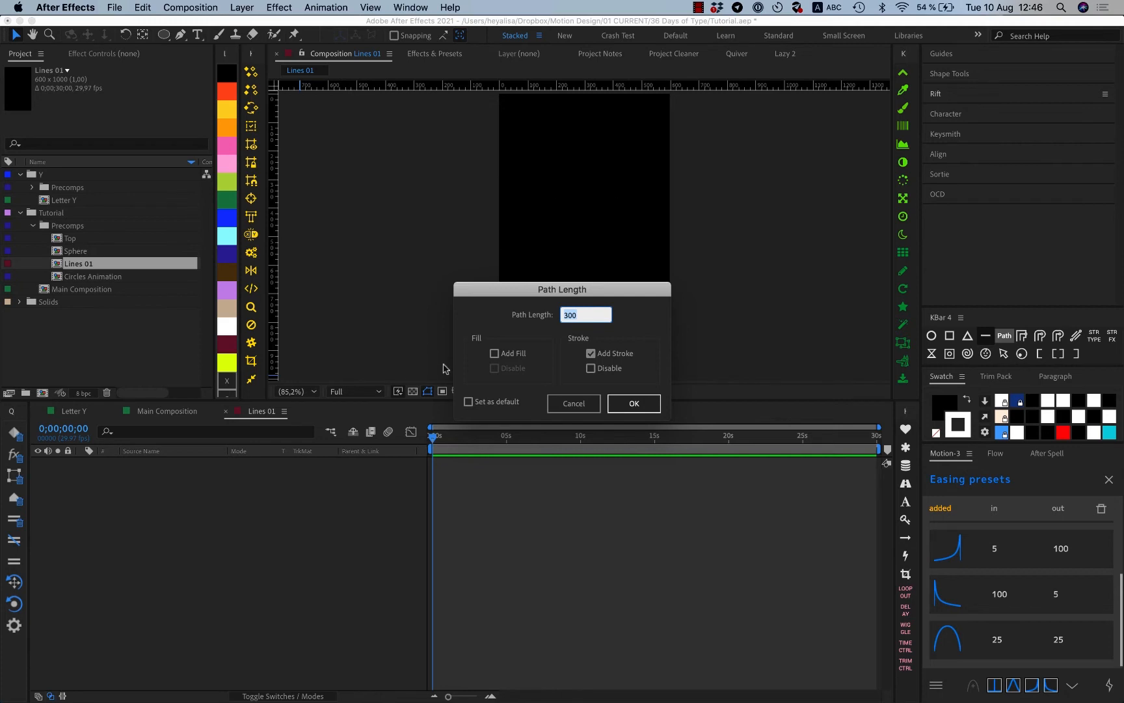
pyautogui.write('320')
pyautogui.press('Return')
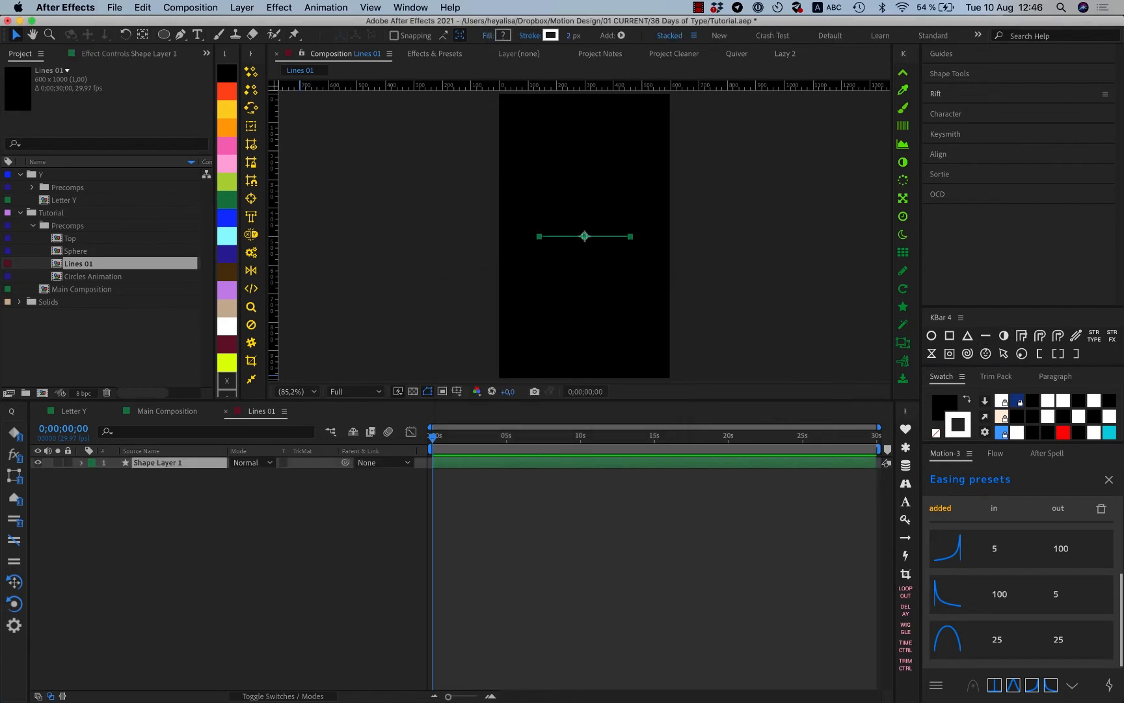
# Rename the new line's shape layer as Line Main.
pyautogui.click(193, 466)
pyautogui.press('Return')
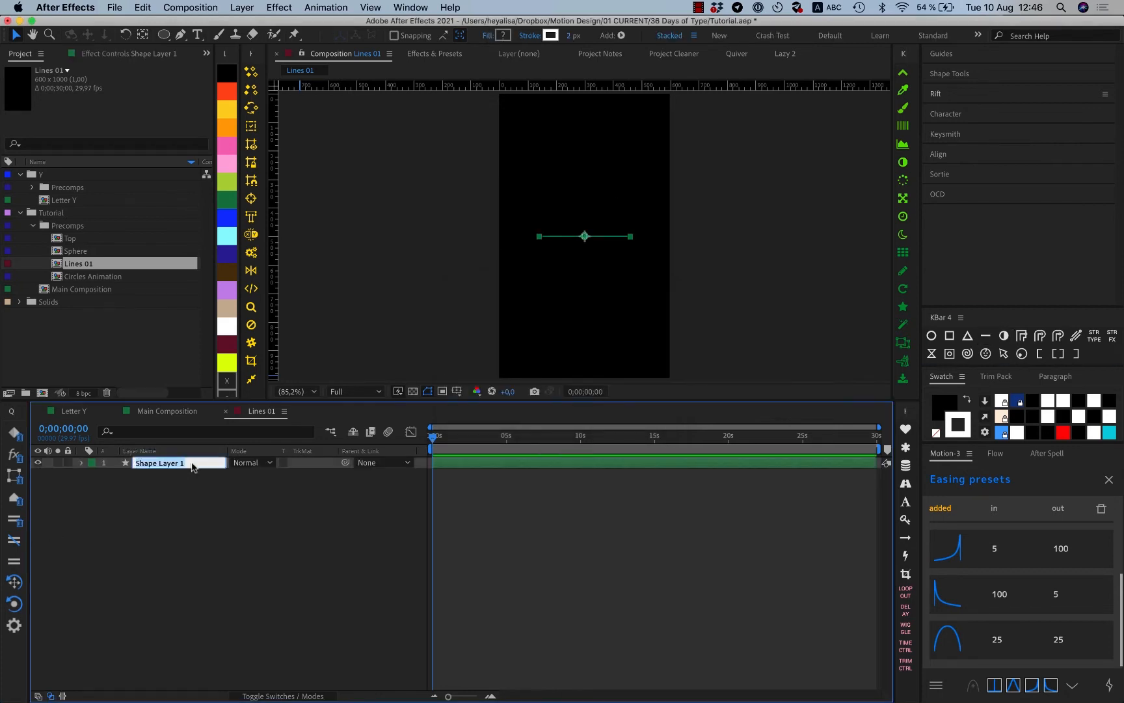
pyautogui.write('Line Main')
pyautogui.press('Return')
pyautogui.click(272, 583)
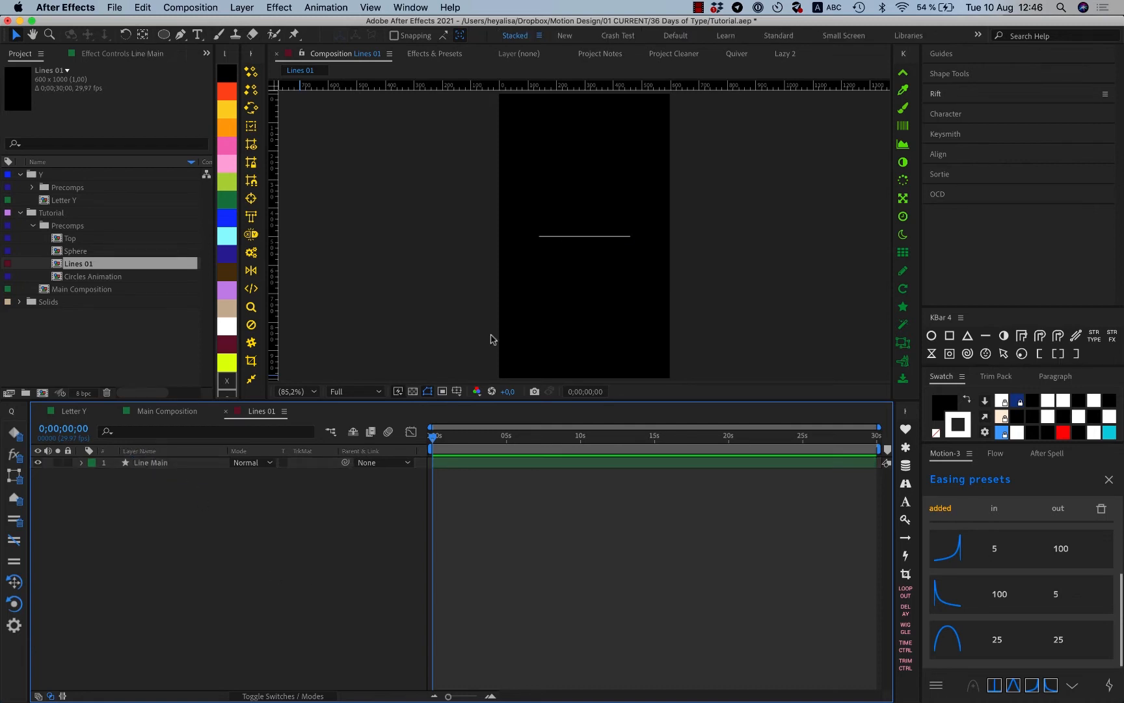
# Set the stroke width of Line Main to 20 px.
pyautogui.click(167, 463)
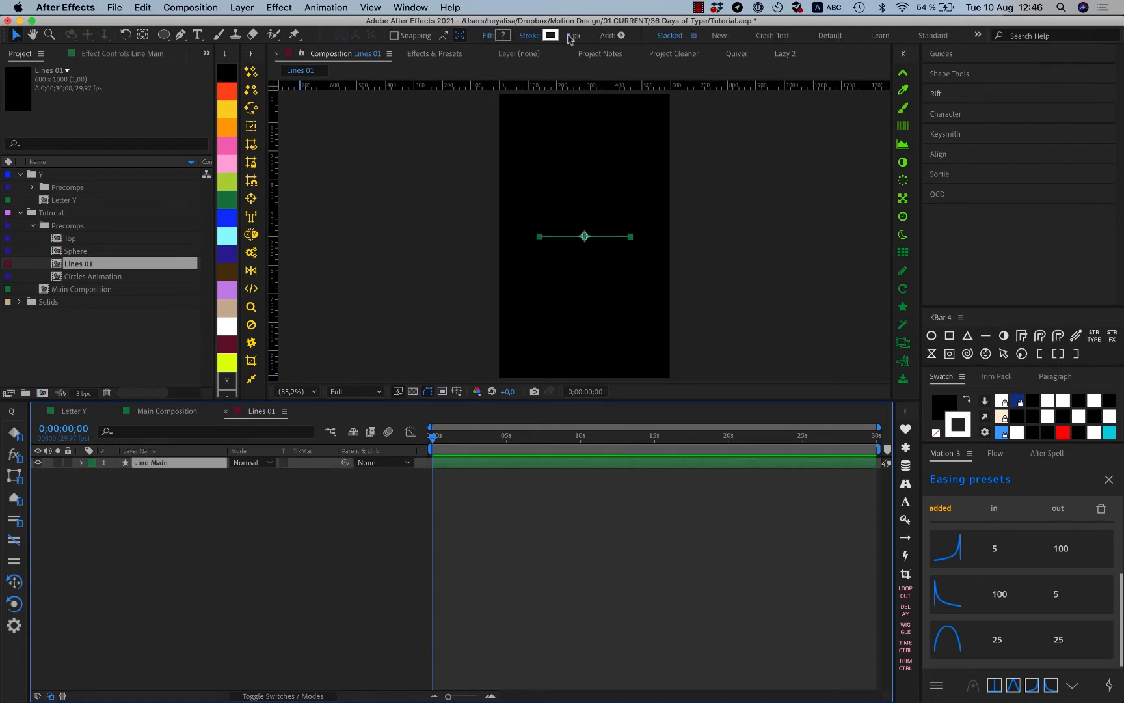
pyautogui.click(572, 37)
pyautogui.write('20')
pyautogui.press('Return')
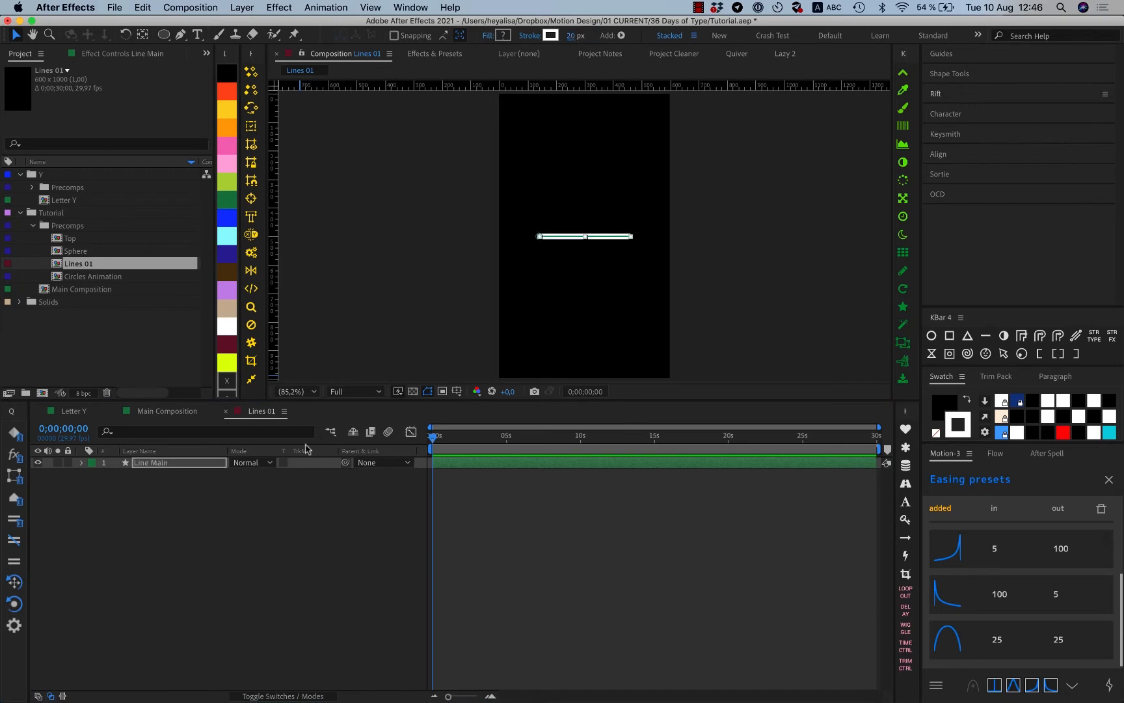
# Scrub through the Letter Y reference to examine how the stem's lines move, and return to Lines 01.
pyautogui.click(73, 410)
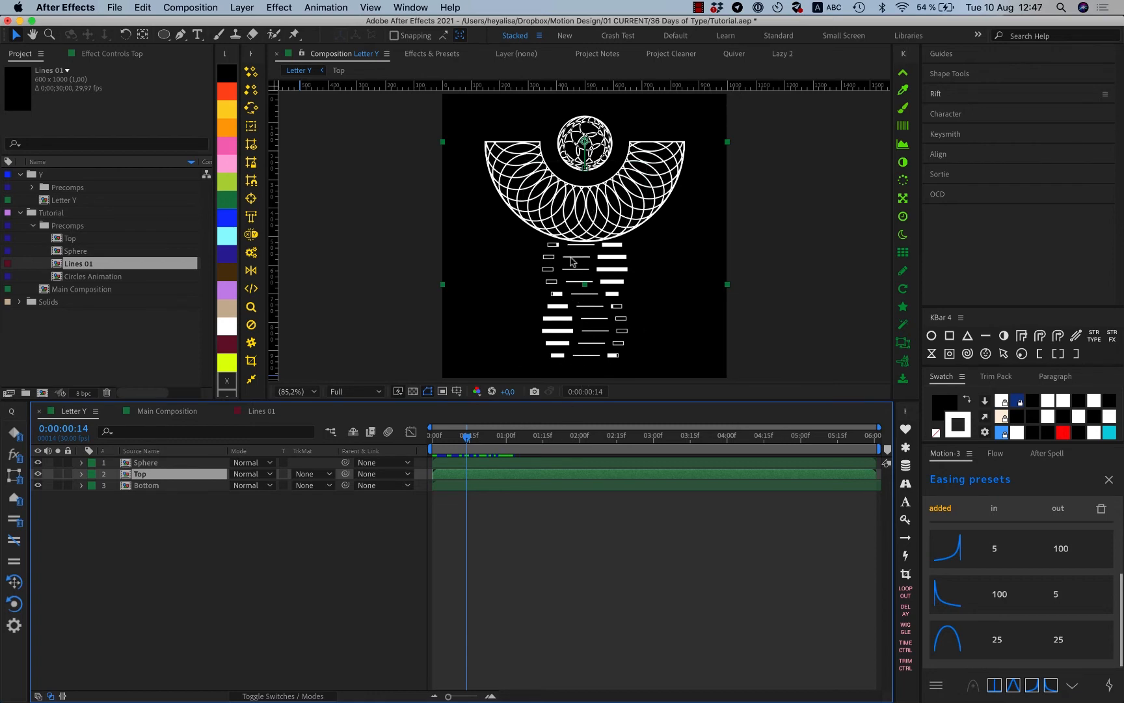
pyautogui.moveTo(478, 436); pyautogui.dragTo(558, 433)
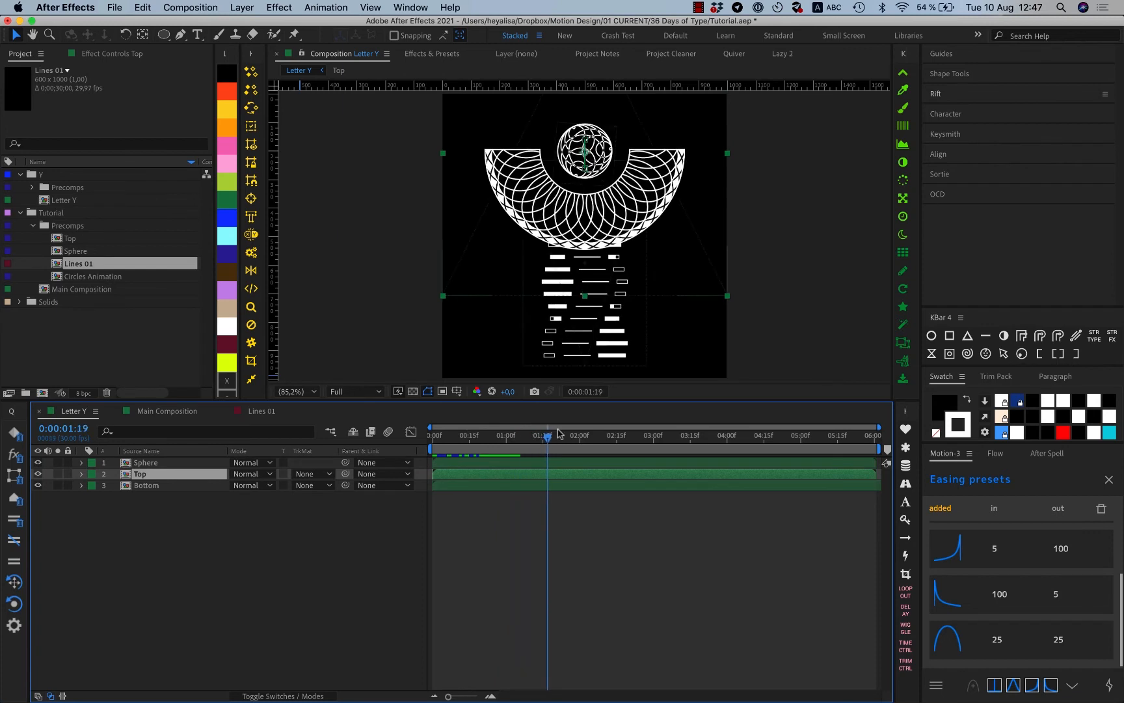
pyautogui.click(261, 411)
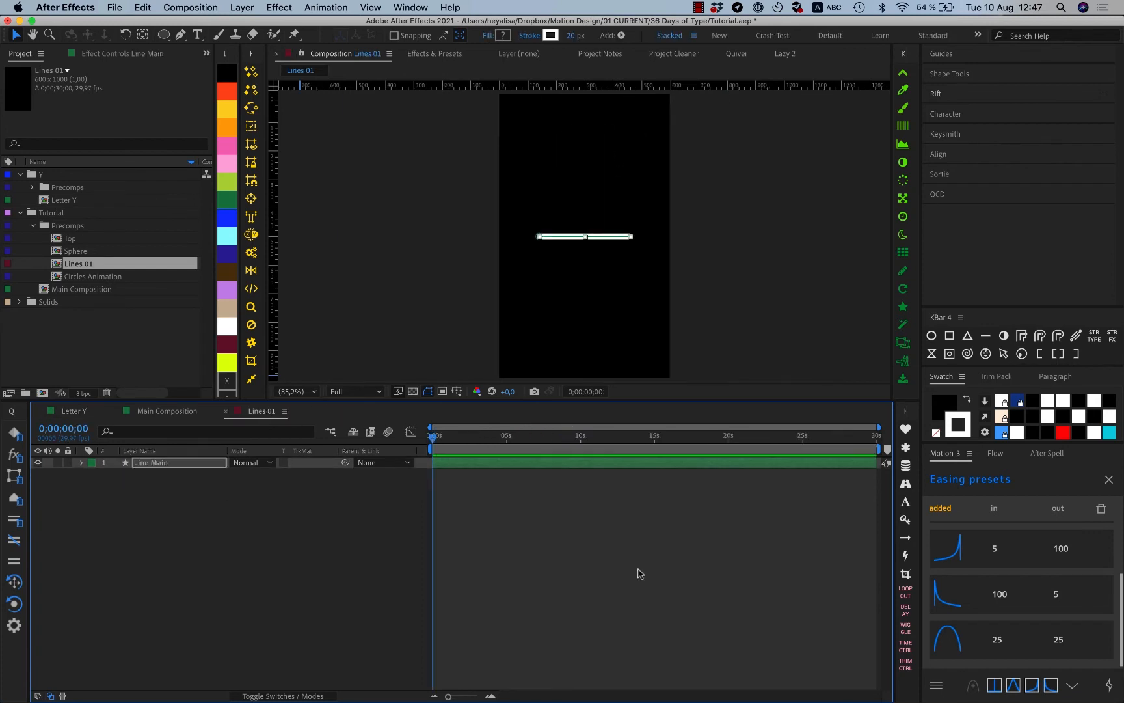
# Add a null object to the Lines 01 composition.
pyautogui.click(235, 540)
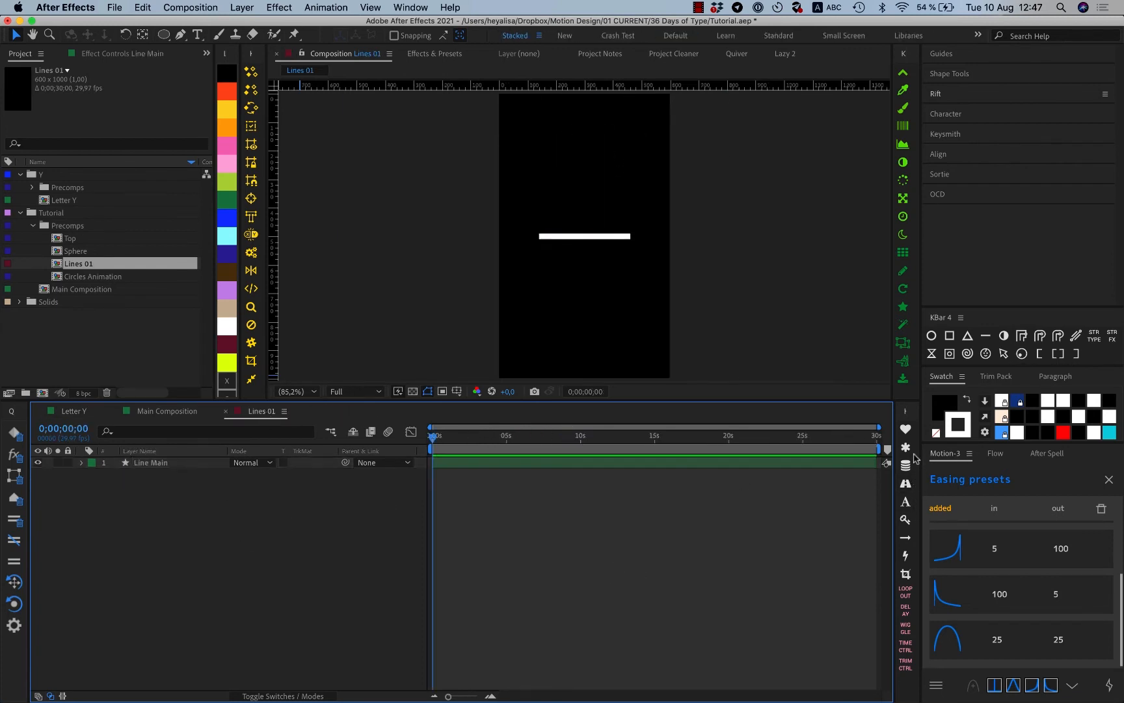
pyautogui.click(906, 434)
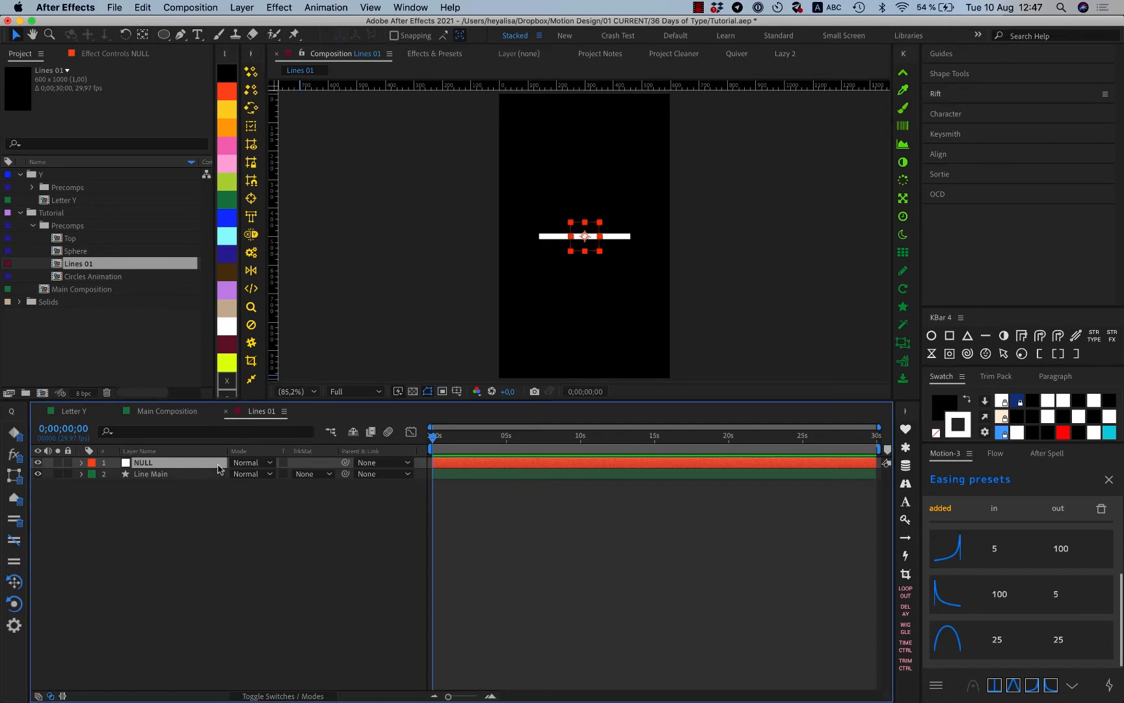
pyautogui.click(209, 529)
pyautogui.rightClick(208, 529)
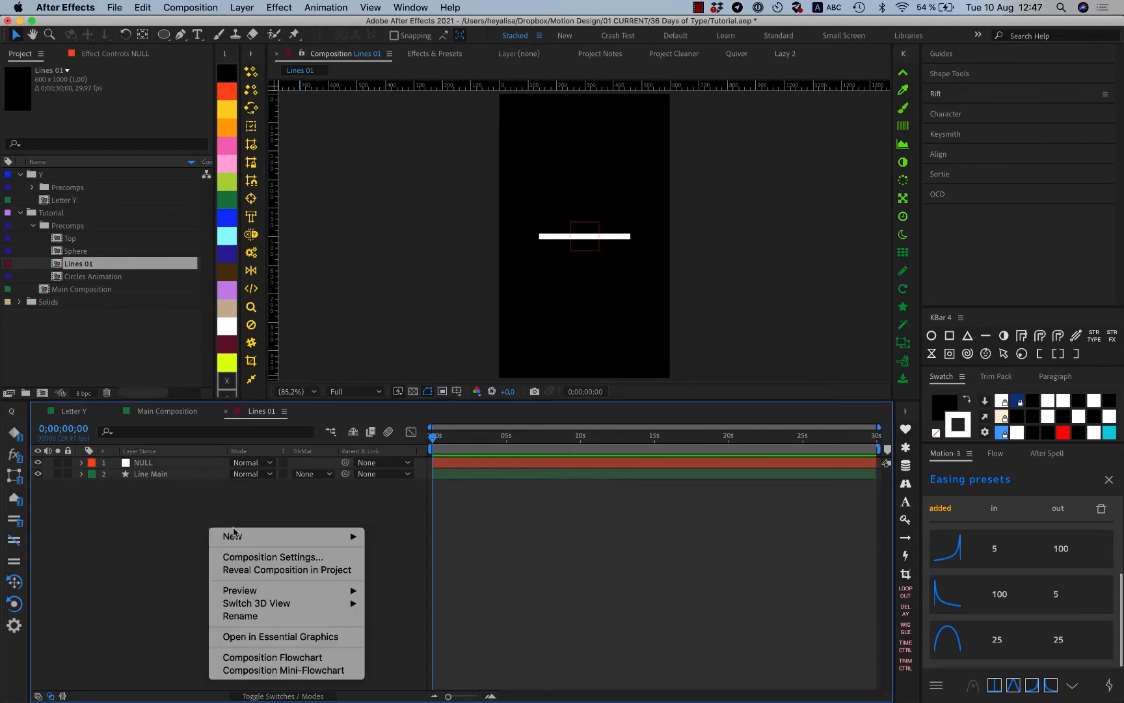
# Rename the null layer as Control and make it a hidden guide layer.
pyautogui.click(162, 463)
pyautogui.press('Return')
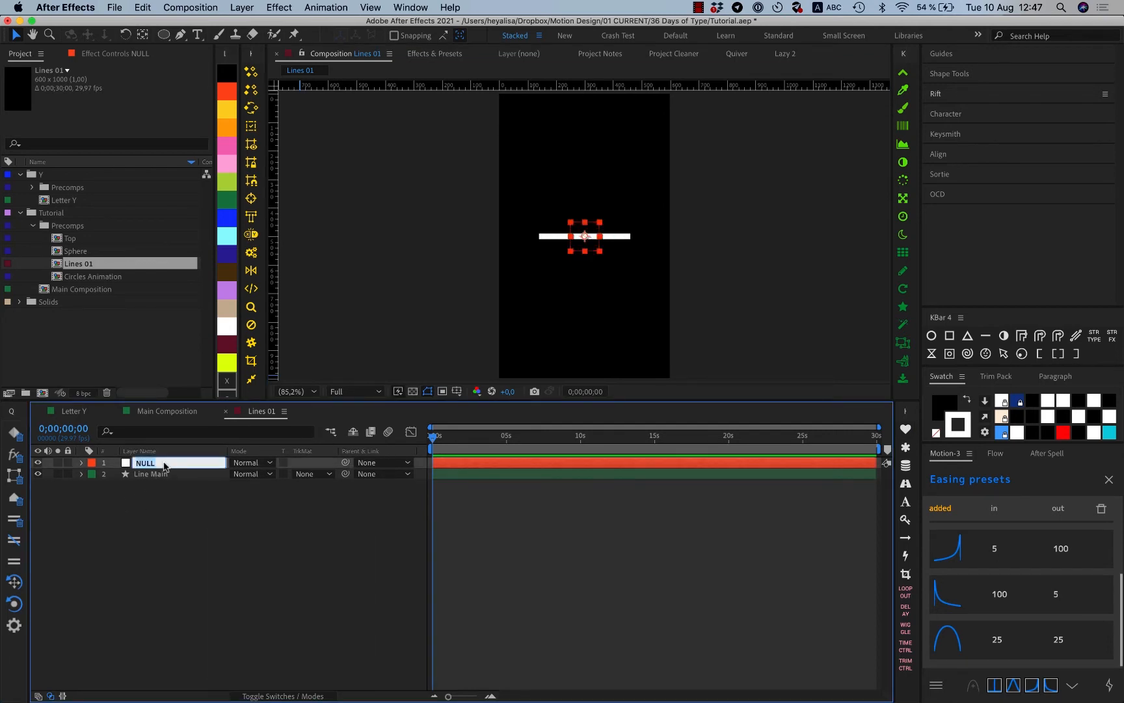
pyautogui.write('contrl')
pyautogui.press('BackSpace')
pyautogui.press('BackSpace')
pyautogui.press('BackSpace')
pyautogui.press('BackSpace')
pyautogui.press('BackSpace')
pyautogui.press('BackSpace')
pyautogui.write('Control')
pyautogui.press('Return')
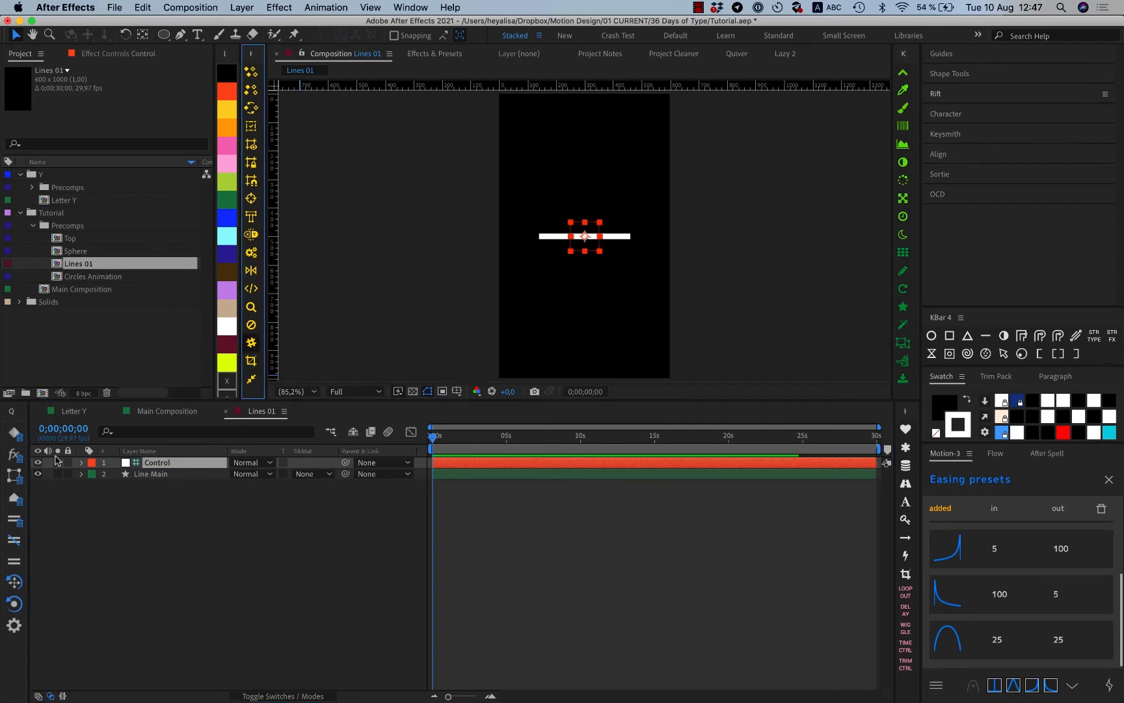
pyautogui.click(38, 462)
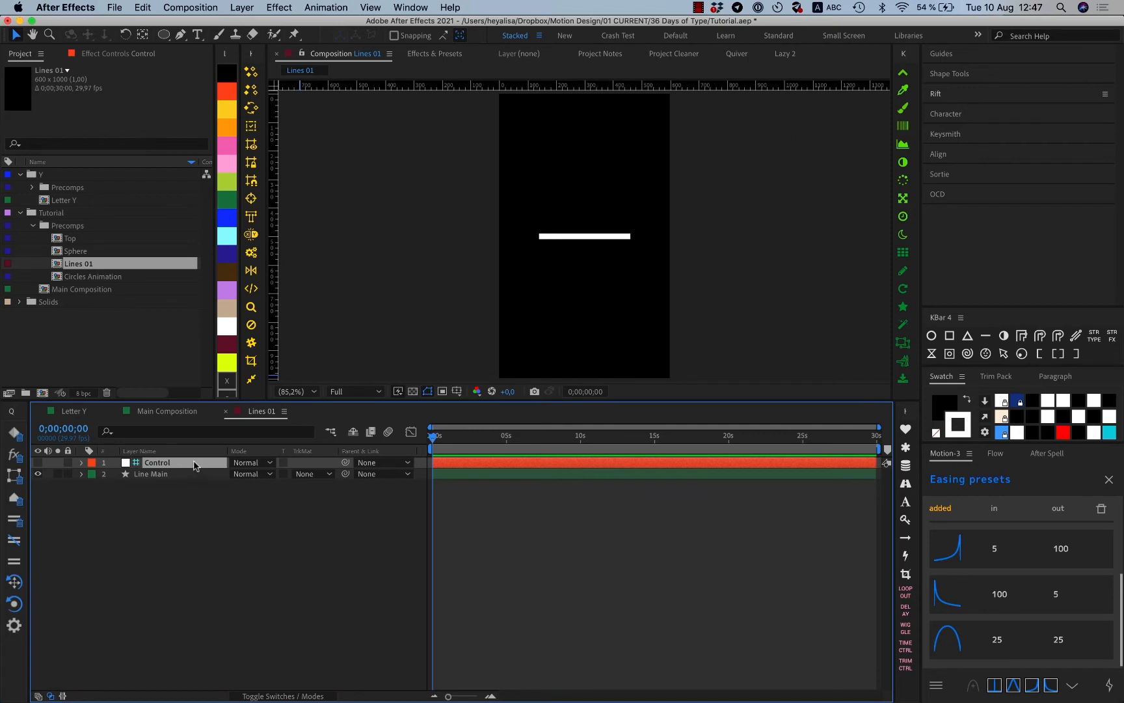
pyautogui.moveTo(507, 439); pyautogui.dragTo(313, 464)
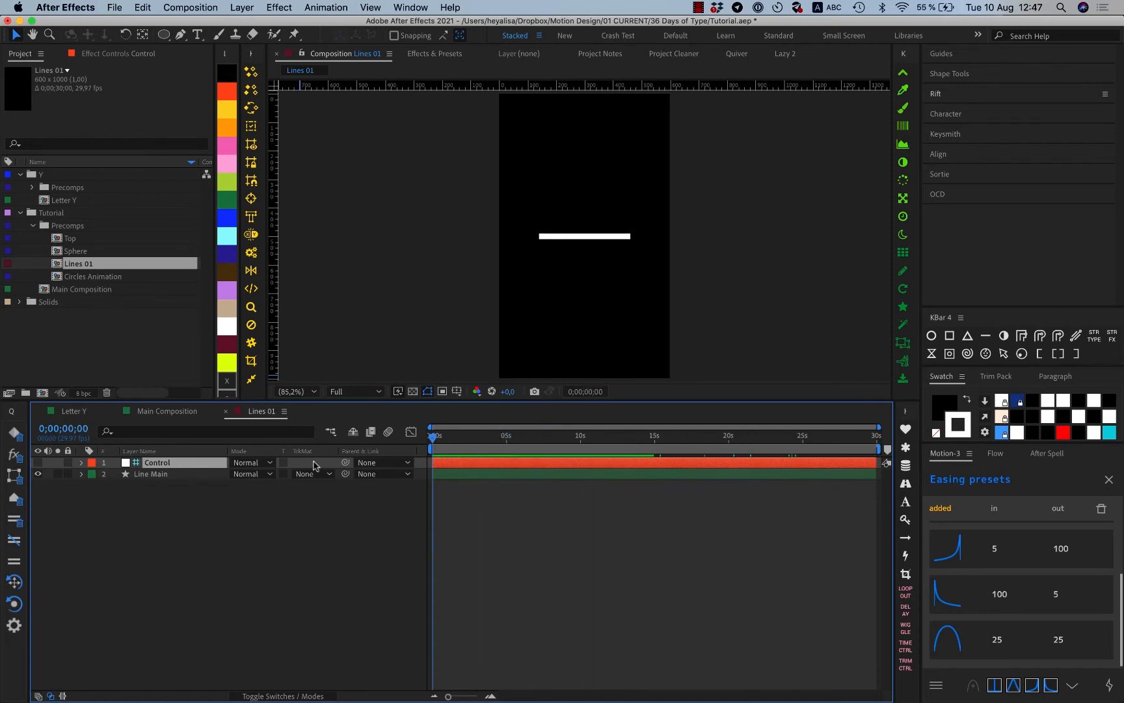
pyautogui.moveTo(489, 451); pyautogui.dragTo(600, 464)
pyautogui.moveTo(521, 449); pyautogui.dragTo(469, 455)
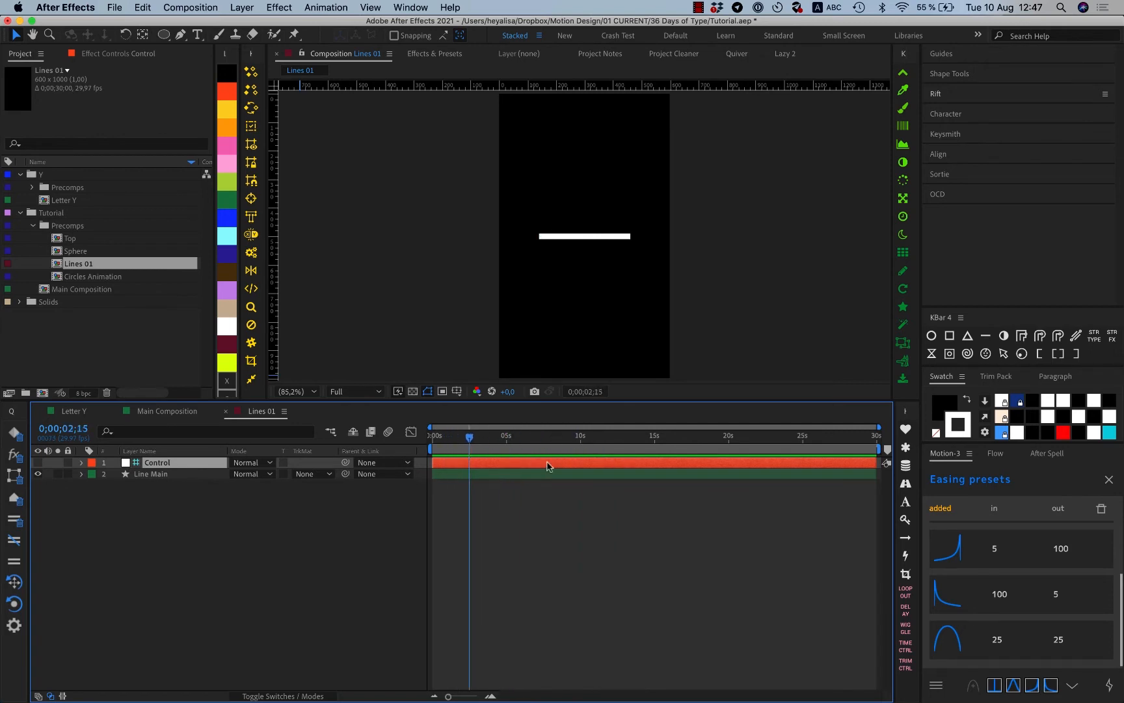
# Apply a Slider Control effect to the Control layer and rename it Delay.
pyautogui.hotkey('ctrl', 'space')
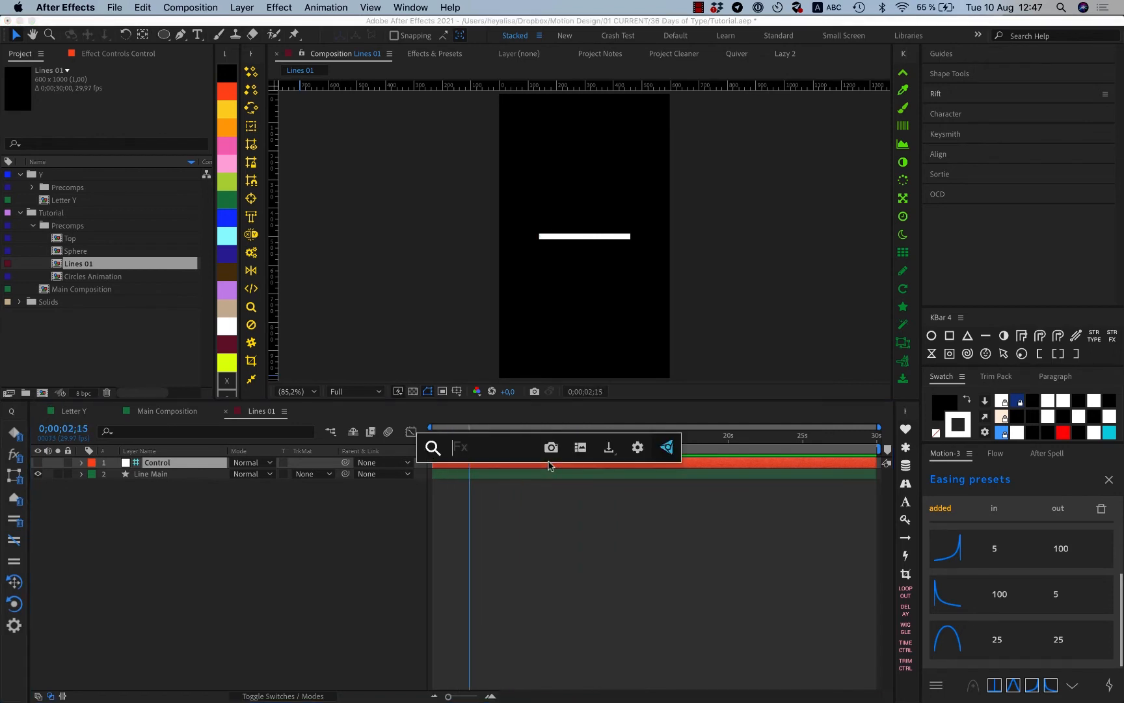
pyautogui.write('slid')
pyautogui.press('Return')
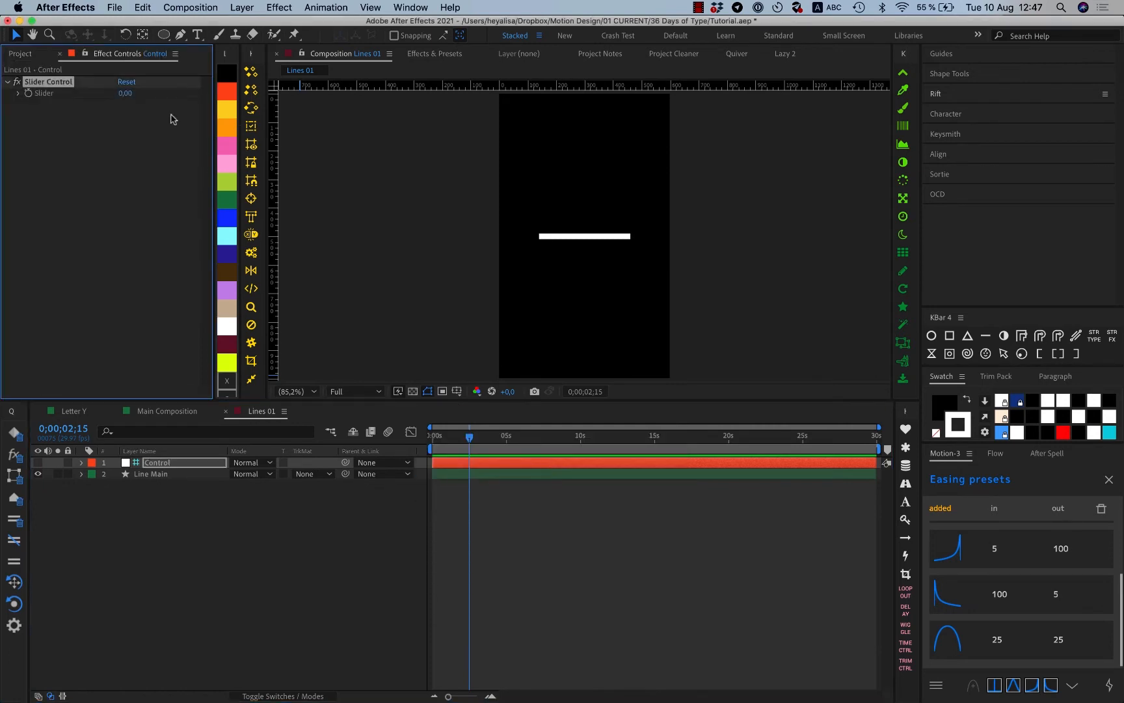
pyautogui.click(62, 83)
pyautogui.press('Return')
pyautogui.write('Dela')
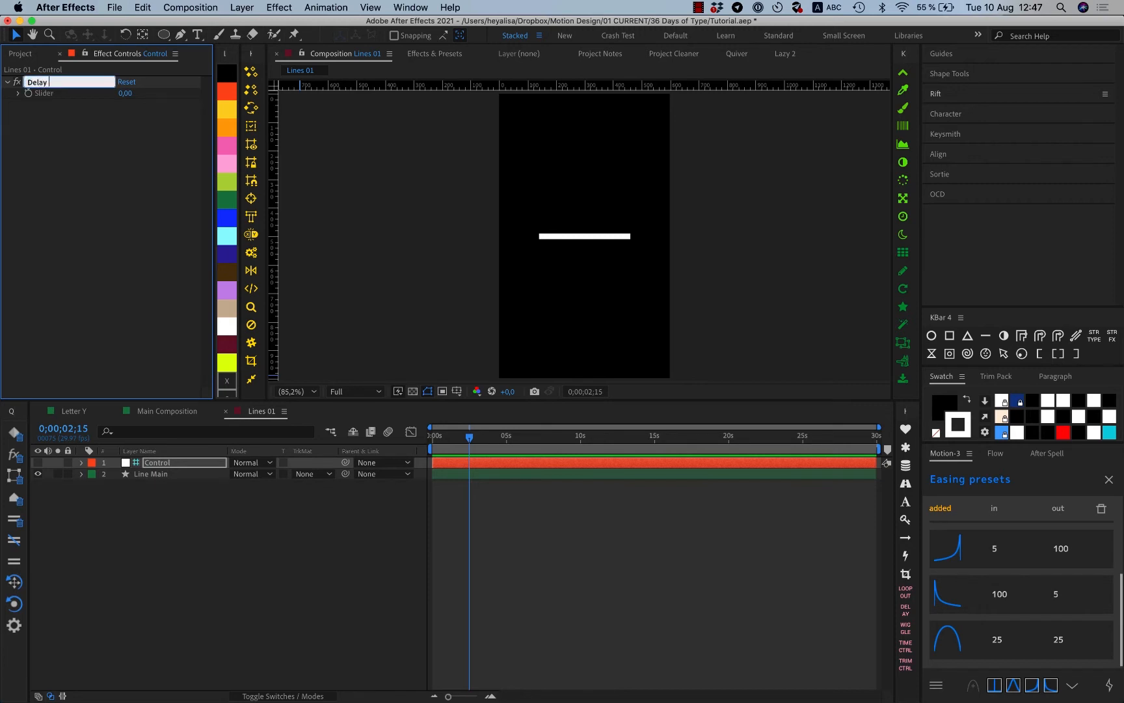
pyautogui.write('y')
pyautogui.press('Return')
# Duplicate the Delay slider control and rename the copy Offset Y.
pyautogui.press('super+d')
pyautogui.press('Return')
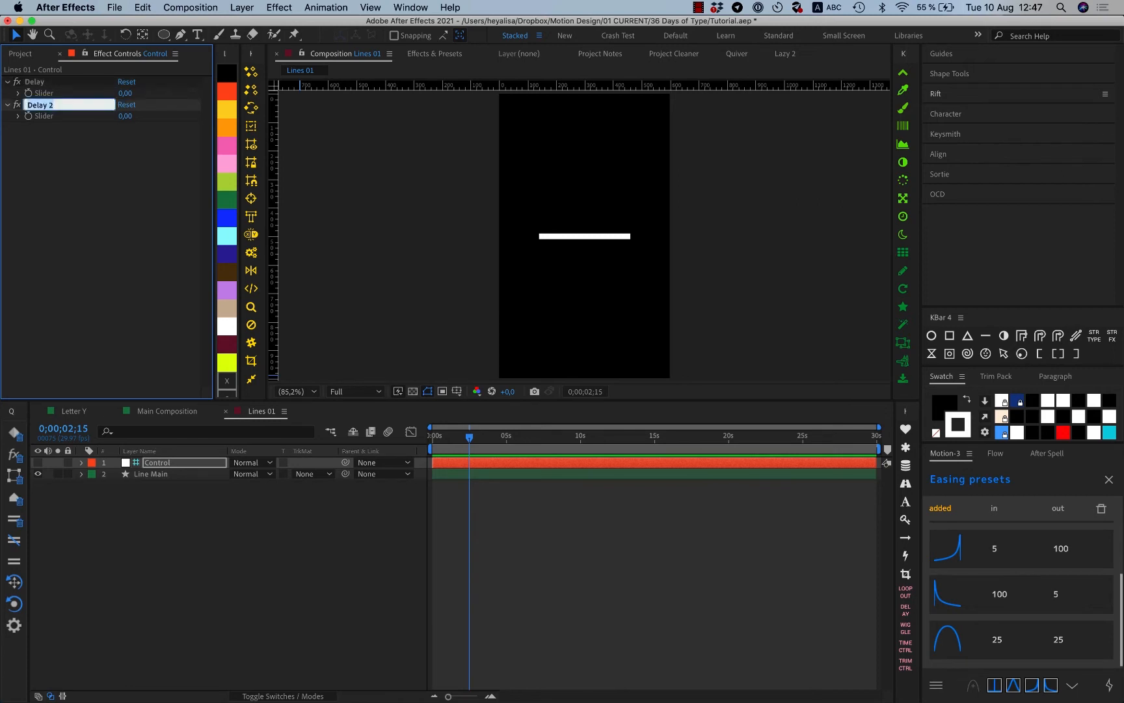
pyautogui.write('offset Y')
pyautogui.press('Return')
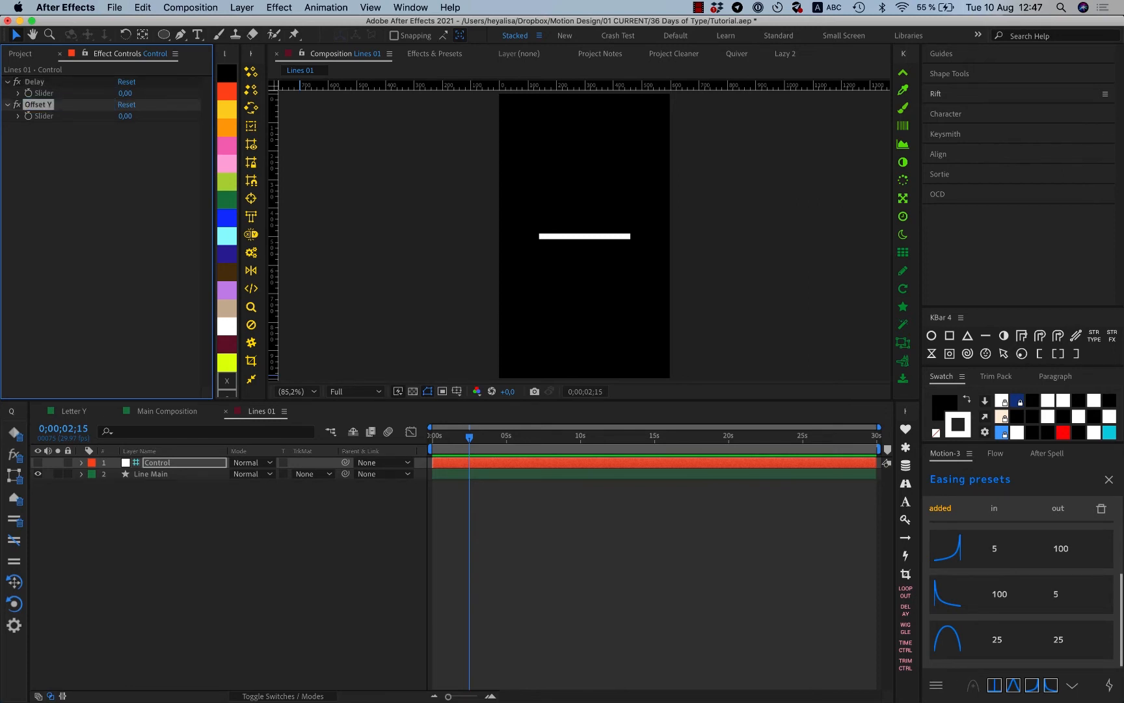
# Duplicate the Offset Y slider control and rename the copy Position X.
pyautogui.press('super+d')
pyautogui.press('Return')
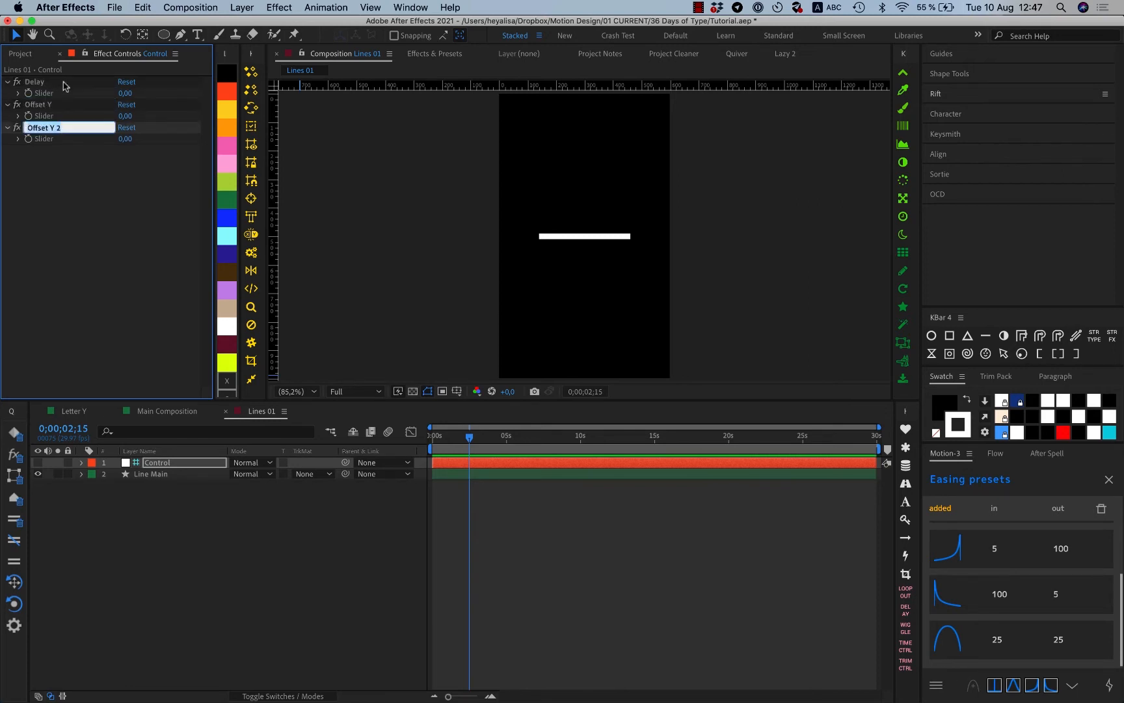
pyautogui.write('PositionX')
pyautogui.press('Return')
pyautogui.press('Return')
pyautogui.press('Right')
pyautogui.write('X')
pyautogui.press('Return')
# Duplicate the Position X slider control and rename the copy Position Y.
pyautogui.hotkey('ctrl', 'd')
pyautogui.press('Return')
pyautogui.press('Right')
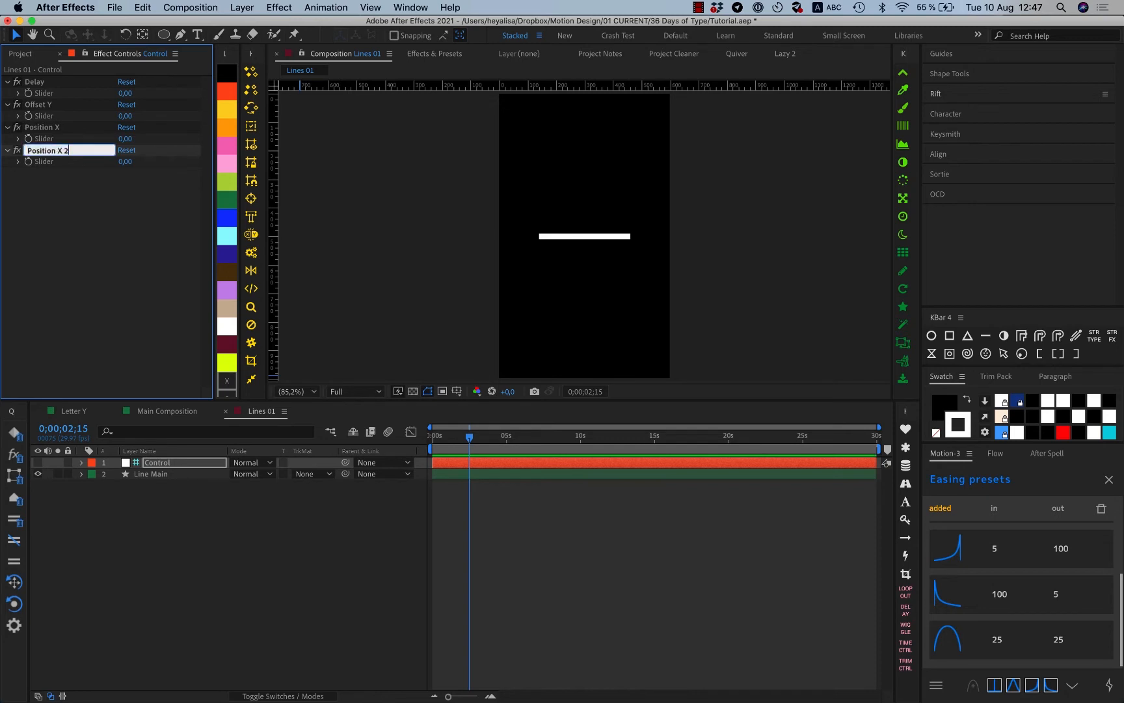
pyautogui.write('Y')
pyautogui.press('Return')
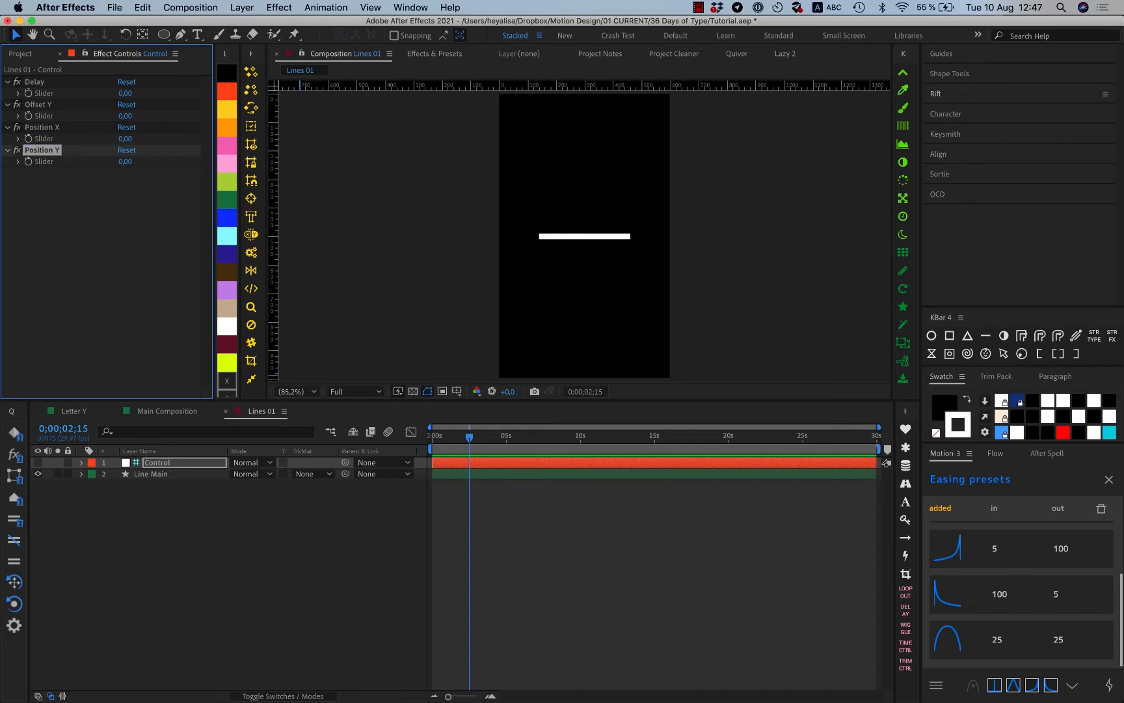
# Set the Control layer's Delay slider to 6 and its Offset Y slider to 60.
pyautogui.click(110, 184)
pyautogui.click(125, 93)
pyautogui.write('6')
pyautogui.press('Return')
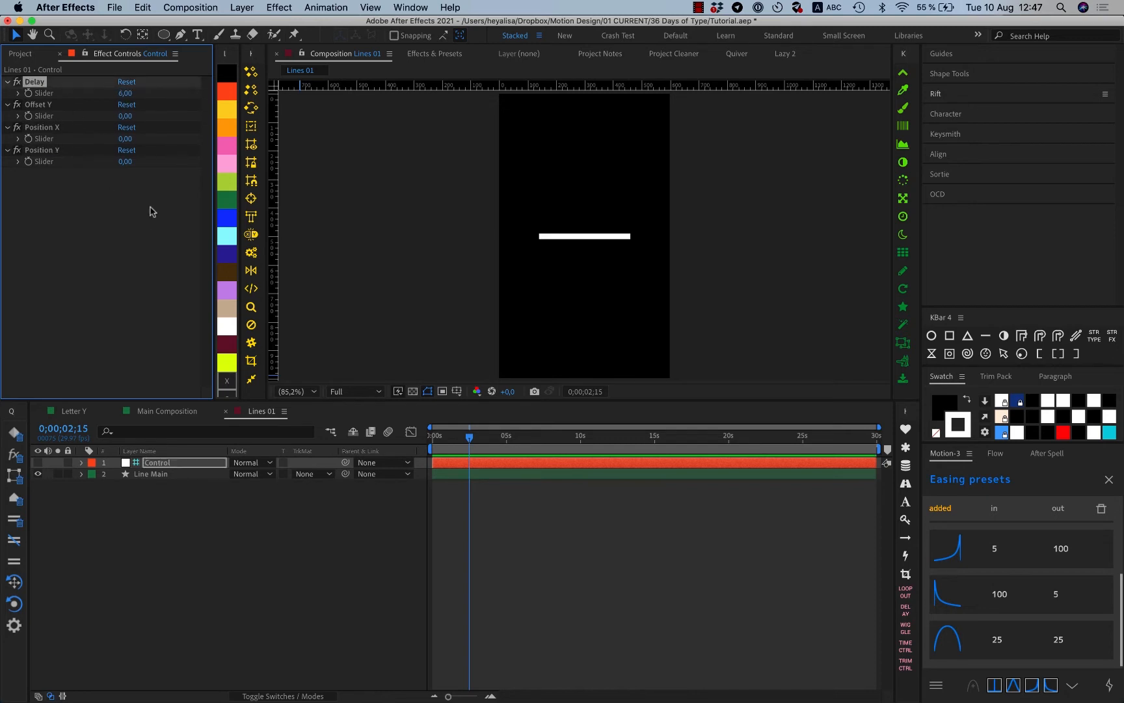
pyautogui.click(151, 211)
pyautogui.click(124, 116)
pyautogui.press('Return')
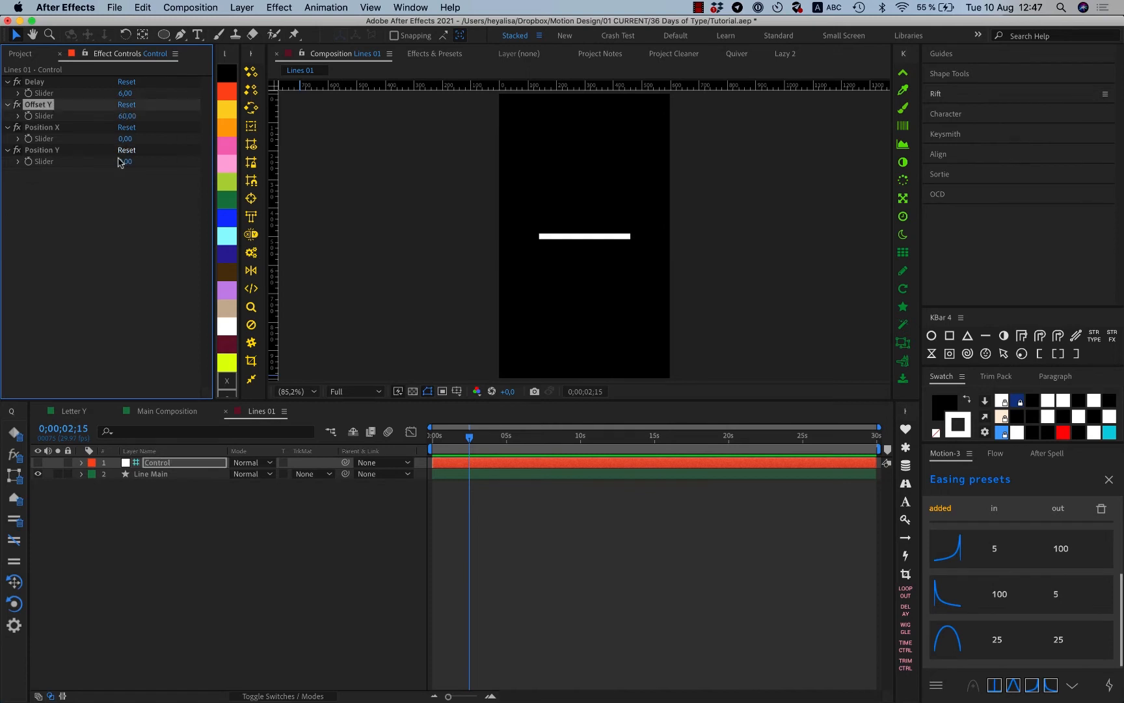
# Set the Control layer's Position X slider to 250 and its Position Y slider to 50.
pyautogui.click(125, 138)
pyautogui.write('2')
pyautogui.press('Return')
pyautogui.click(123, 161)
pyautogui.write('50')
pyautogui.press('Return')
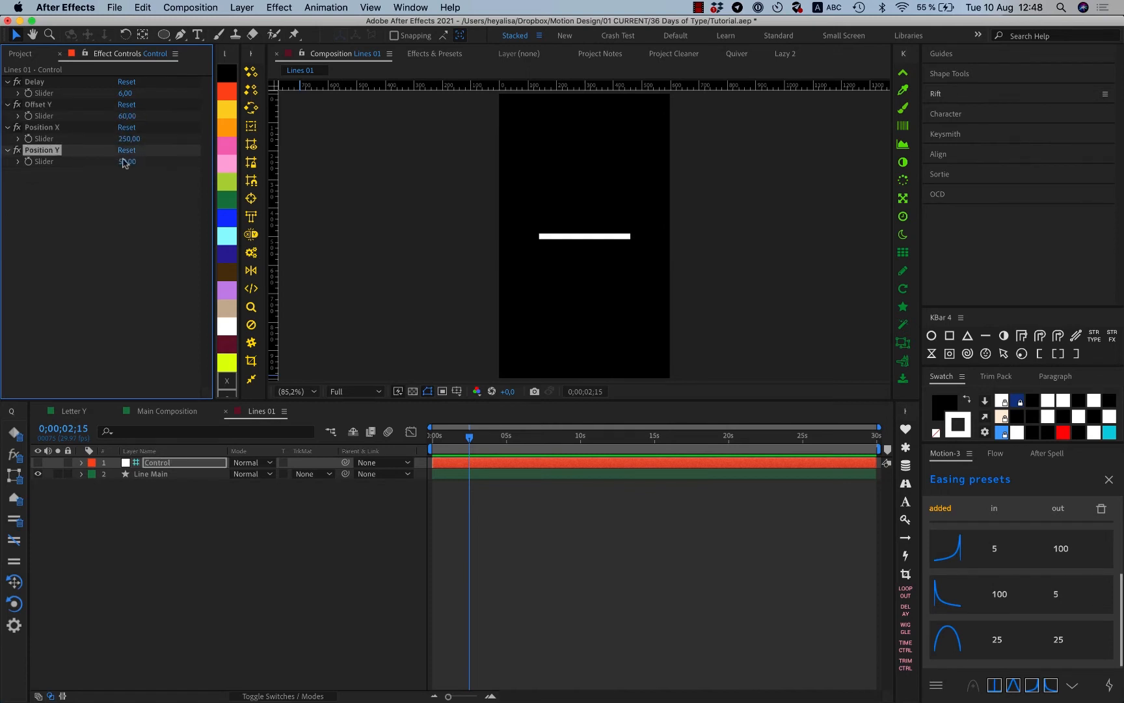
# Lock the effect controls to the Control layer so its sliders stay shown when other layers are selected.
pyautogui.click(105, 294)
pyautogui.click(161, 478)
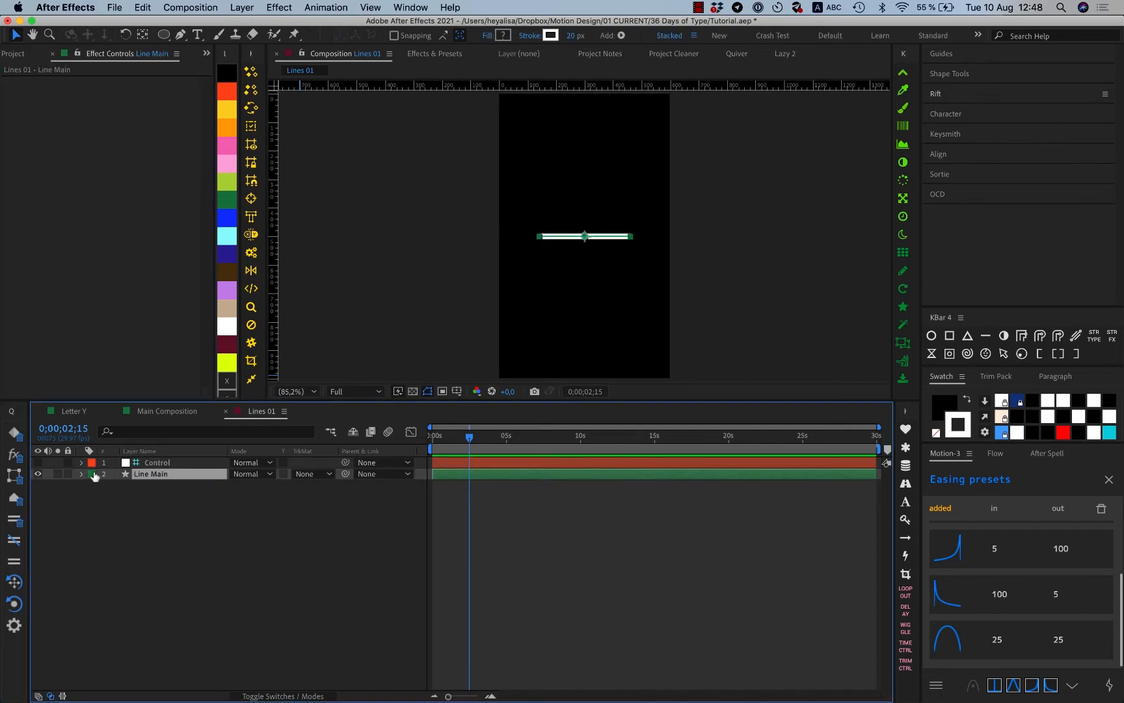
pyautogui.click(141, 464)
pyautogui.click(89, 59)
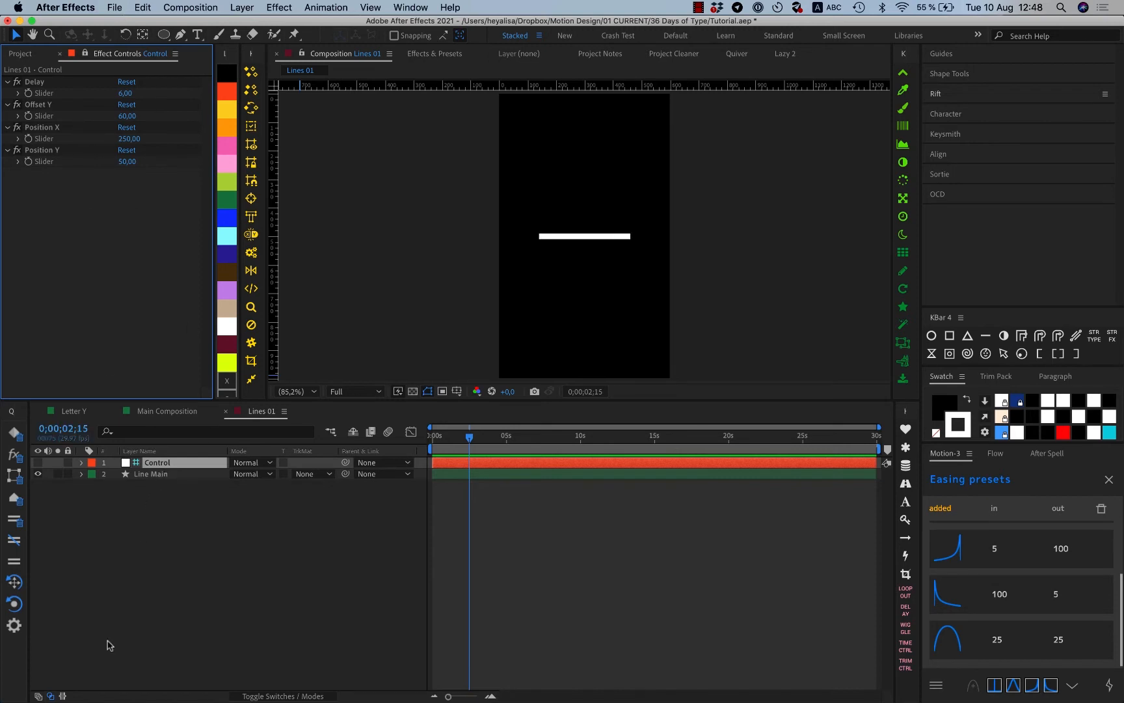
# Reveal the Position property of the Line Main layer, try a horizontal shift and undo it.
pyautogui.click(168, 474)
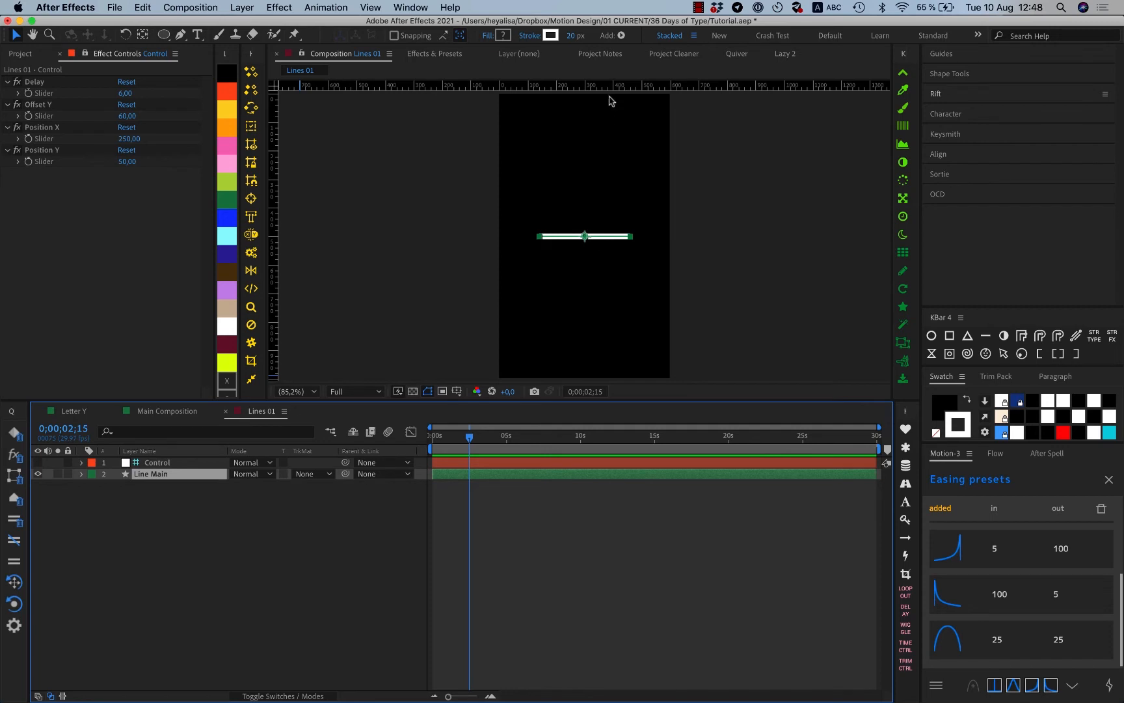
pyautogui.press('p')
pyautogui.moveTo(240, 485)
pyautogui.mouseDown()
pyautogui.moveTo(351, 484)
pyautogui.moveTo(249, 486)
pyautogui.mouseUp()
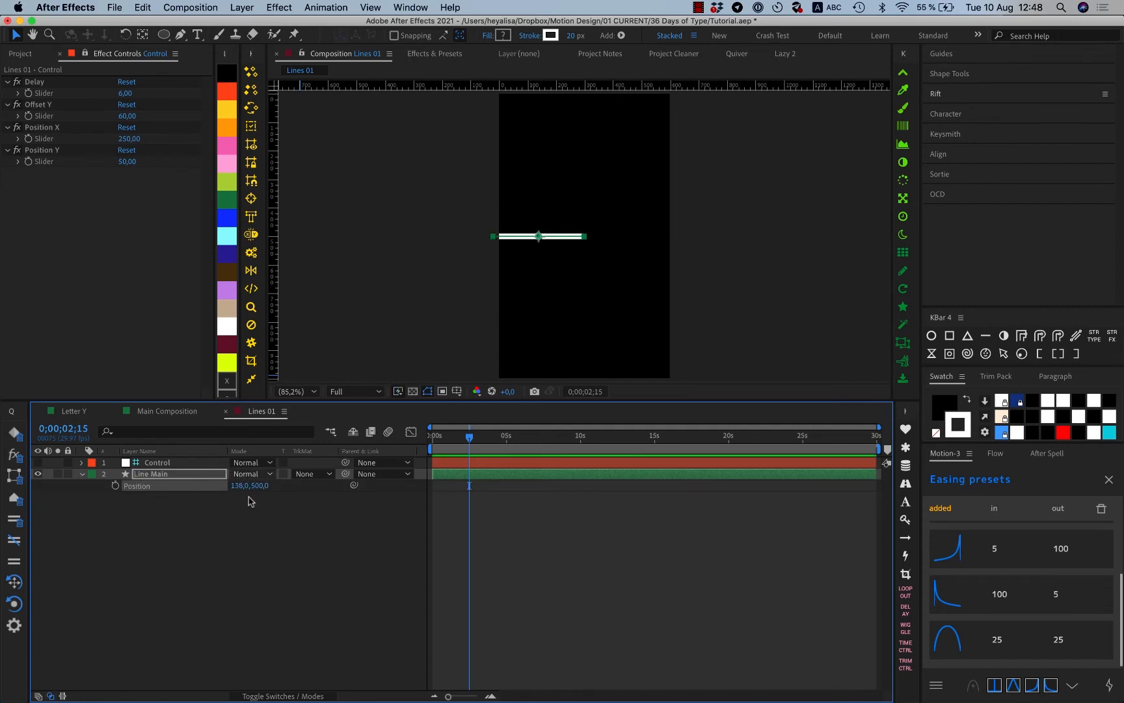
pyautogui.press('super+z')
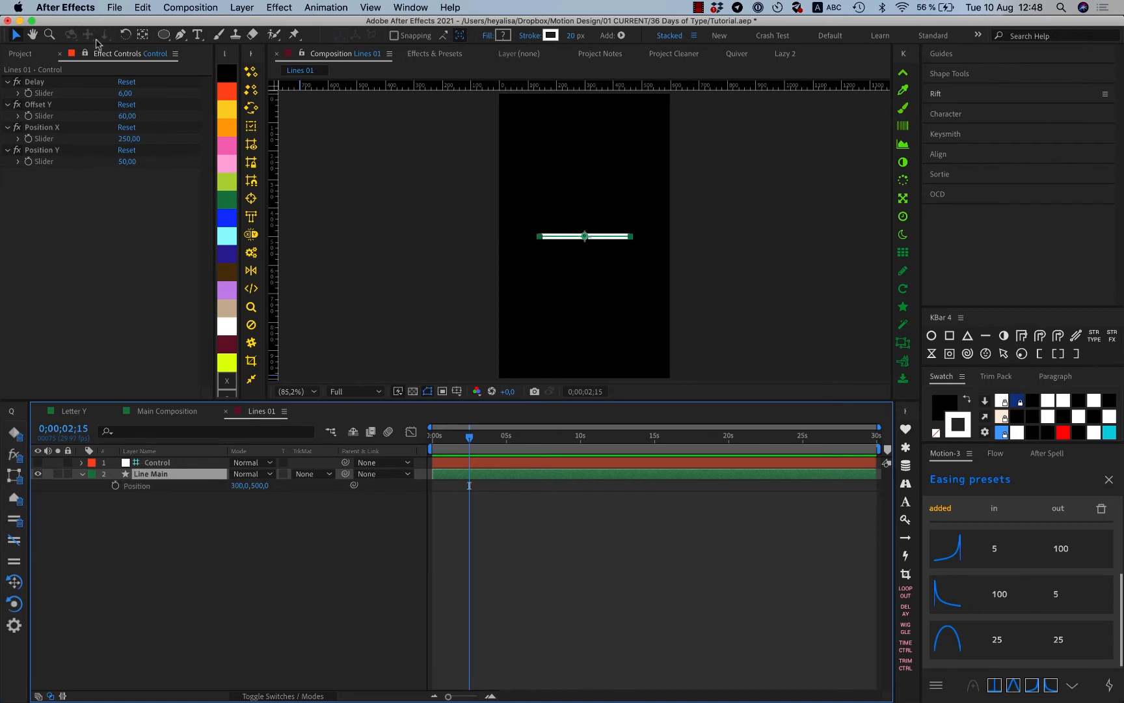
# Add a Position expression to Line Main that defines x as the Control layer's Position X slider.
pyautogui.keyDown('alt'); pyautogui.click(114, 485); pyautogui.keyUp('alt')
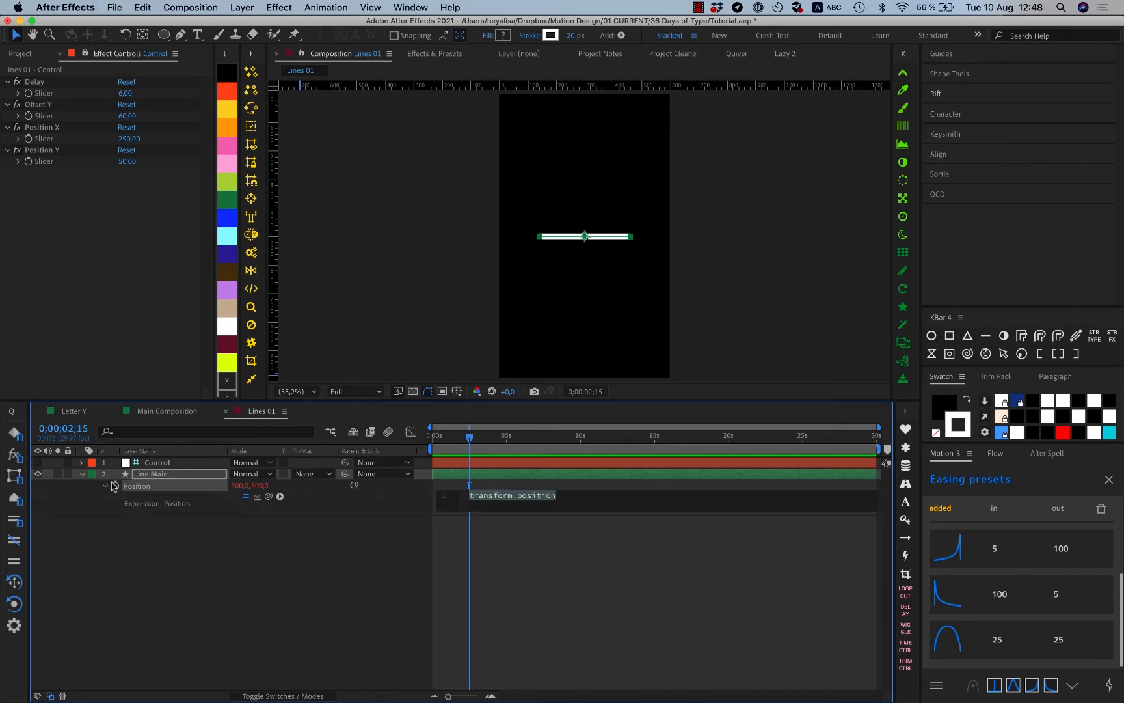
pyautogui.write('x=')
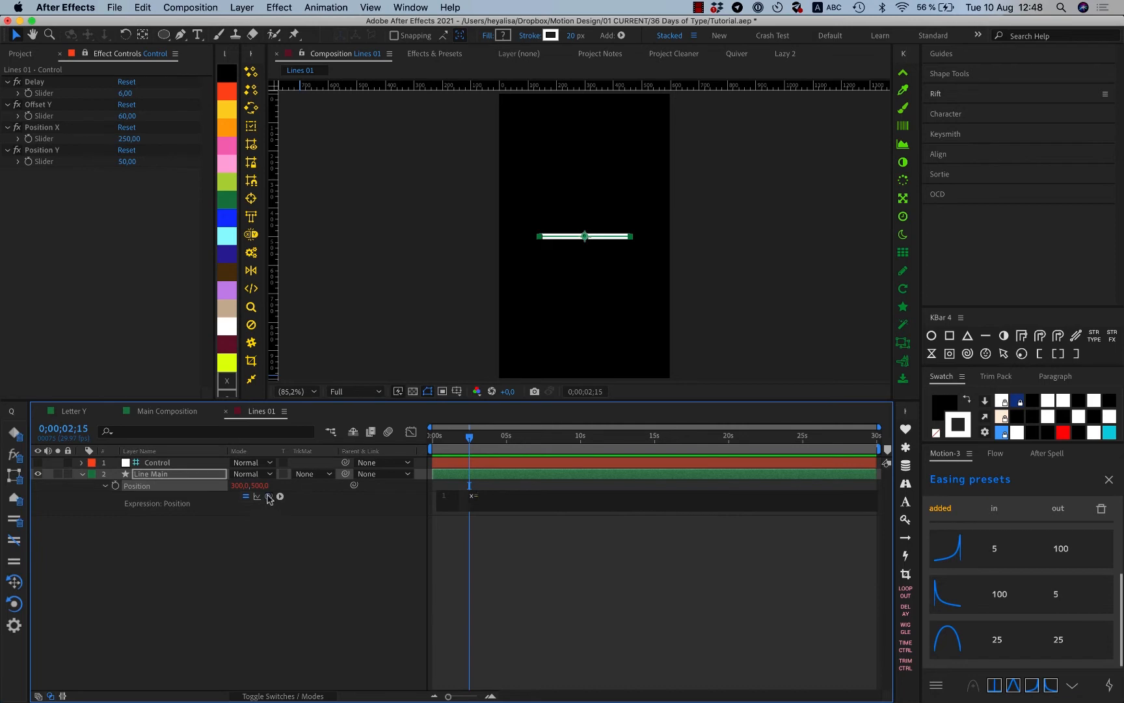
pyautogui.moveTo(269, 497); pyautogui.dragTo(64, 139)
pyautogui.write(';')
pyautogui.press('Return')
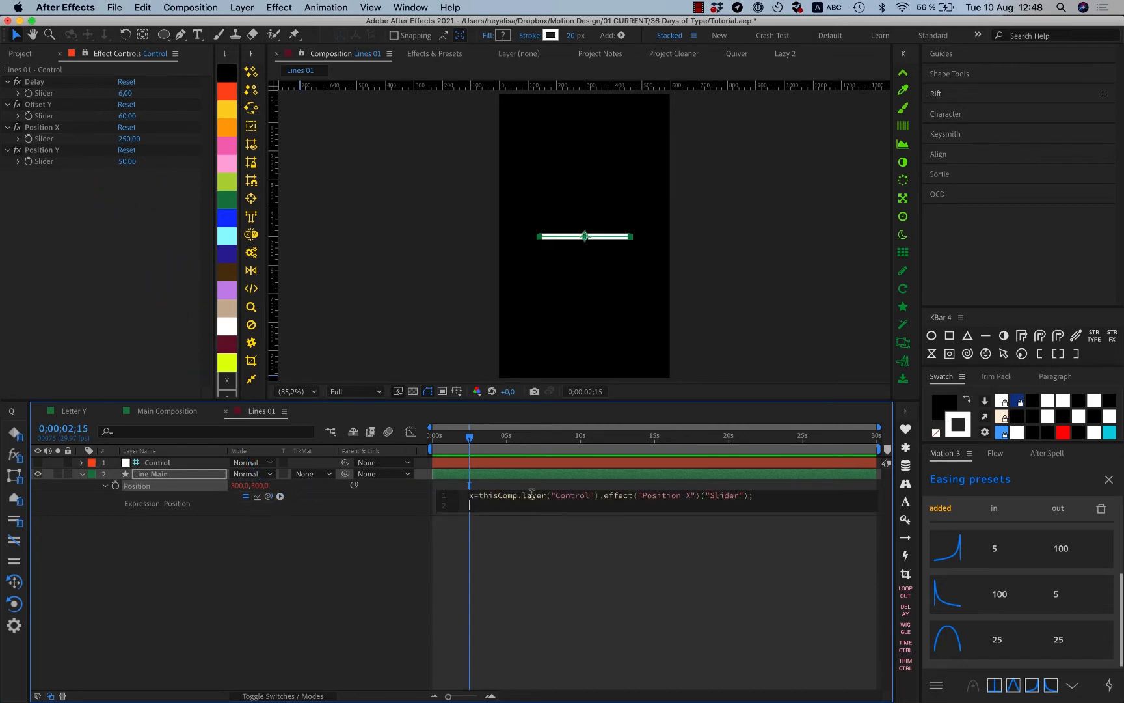
# Complete Line Main's Position expression by defining y as Control's Position Y slider and returning [x,y].
pyautogui.write('y=')
pyautogui.moveTo(268, 496); pyautogui.dragTo(93, 163)
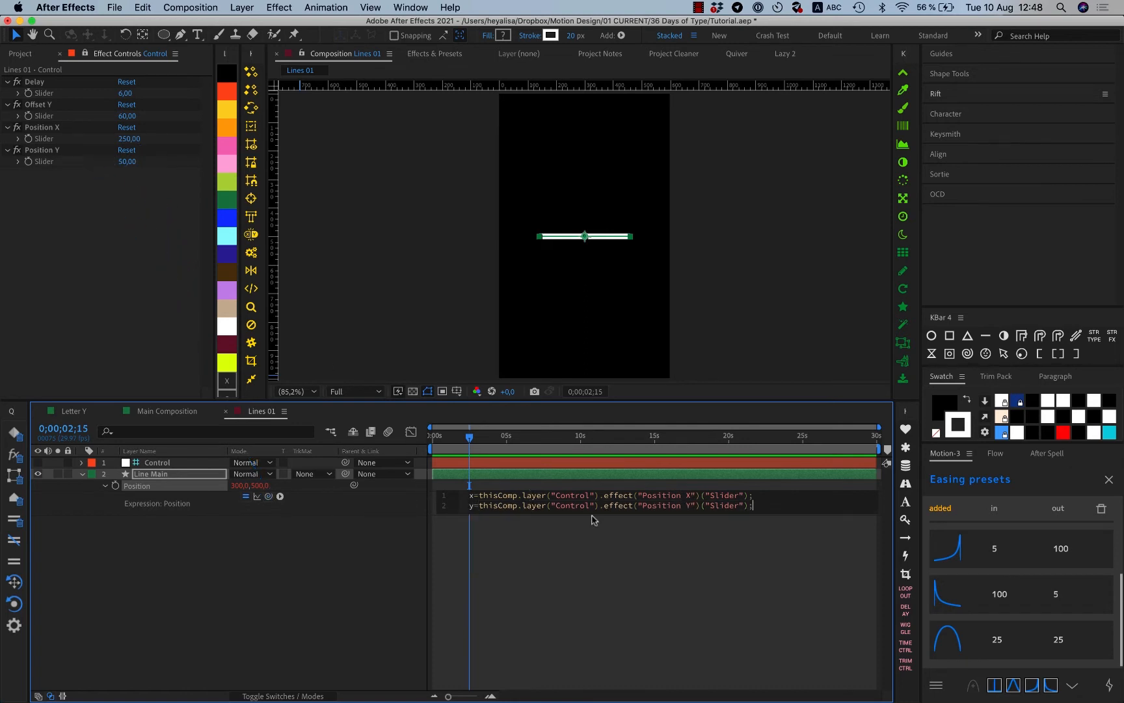
pyautogui.write(';')
pyautogui.press('Return')
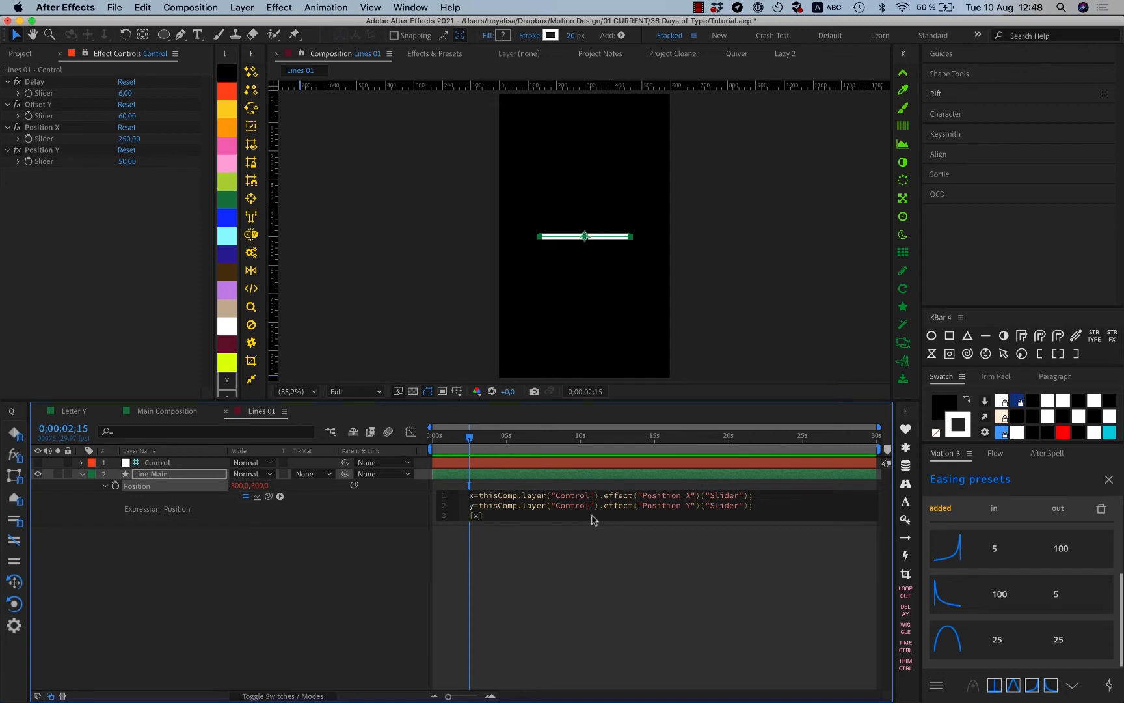
pyautogui.click(631, 595)
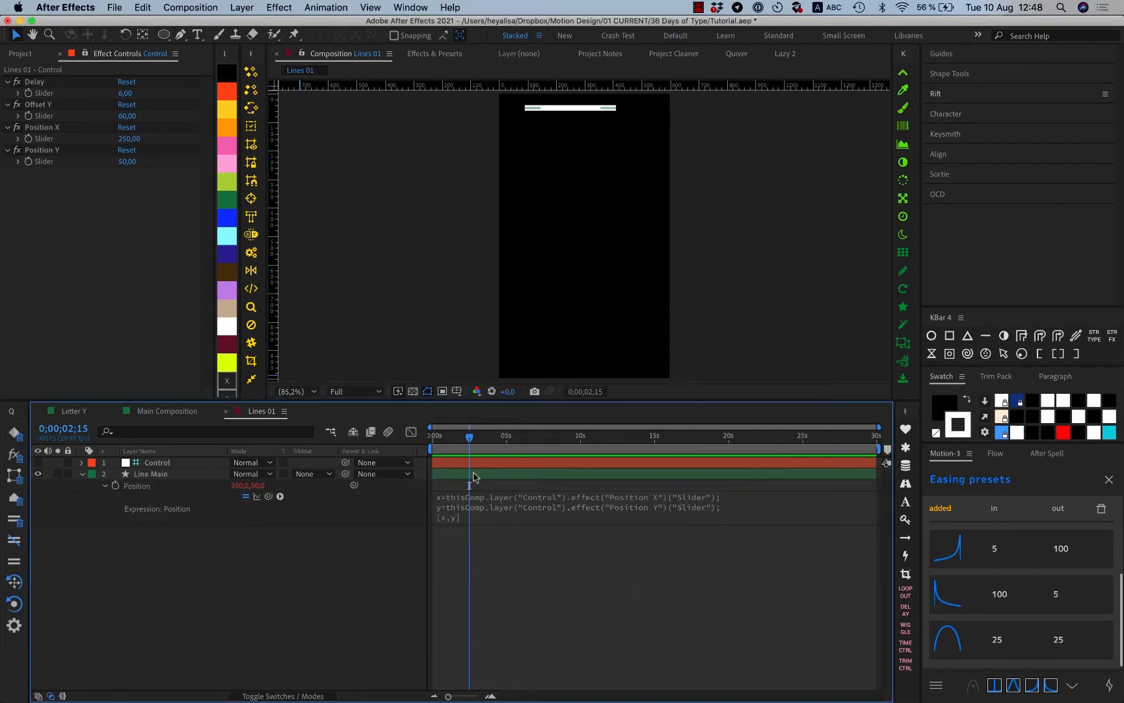
# Try moving the line with the Control layer's Position X slider and undo the change.
pyautogui.click(437, 433)
pyautogui.click(166, 466)
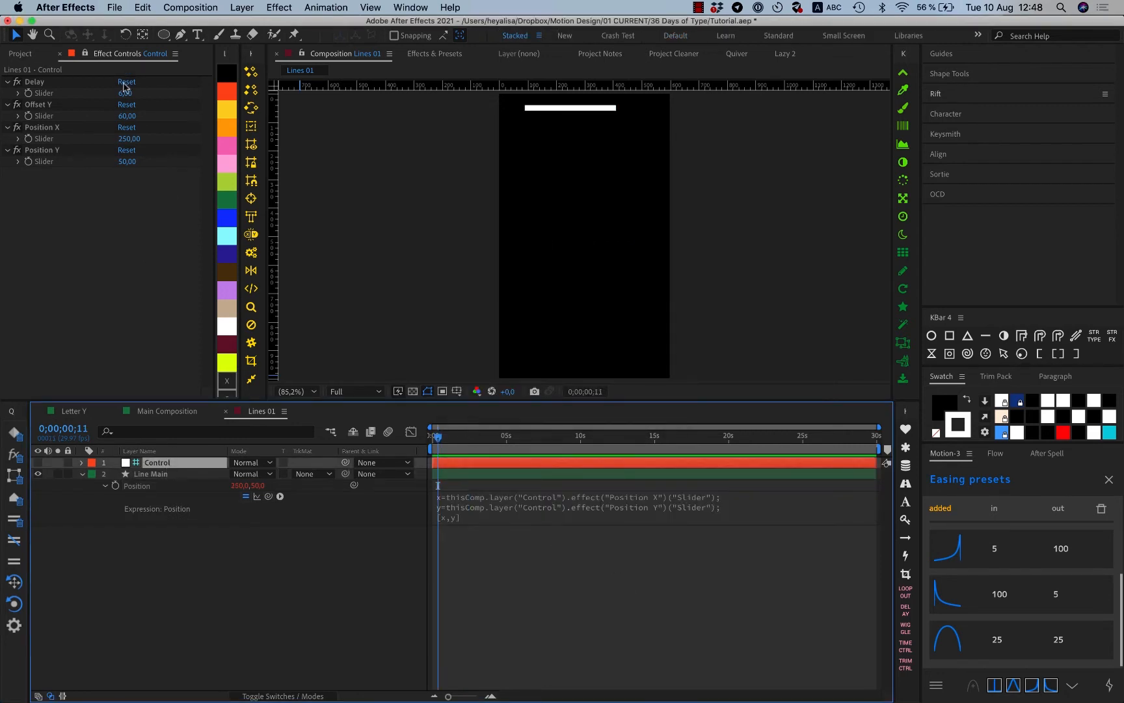
pyautogui.moveTo(129, 139); pyautogui.dragTo(23, 127)
pyautogui.press('super+z')
pyautogui.click(62, 600)
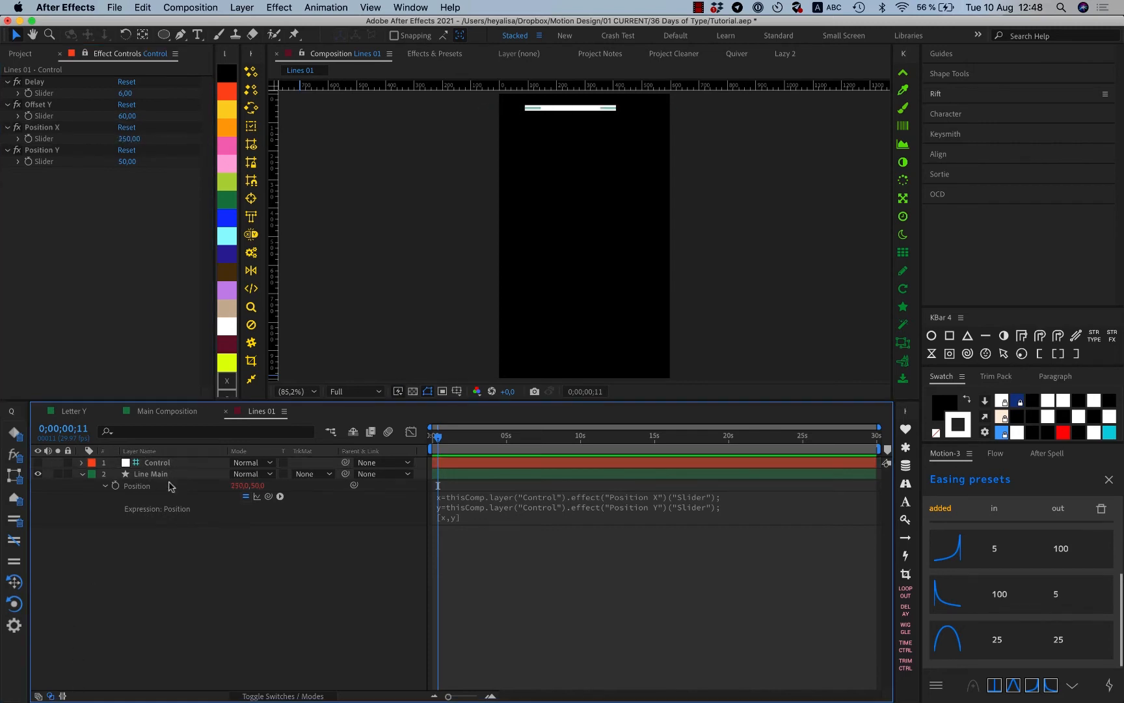
# Duplicate the Line Main layer, rename the duplicate Line Copy 01 and place it below Line Main.
pyautogui.click(169, 485)
pyautogui.press('super+d')
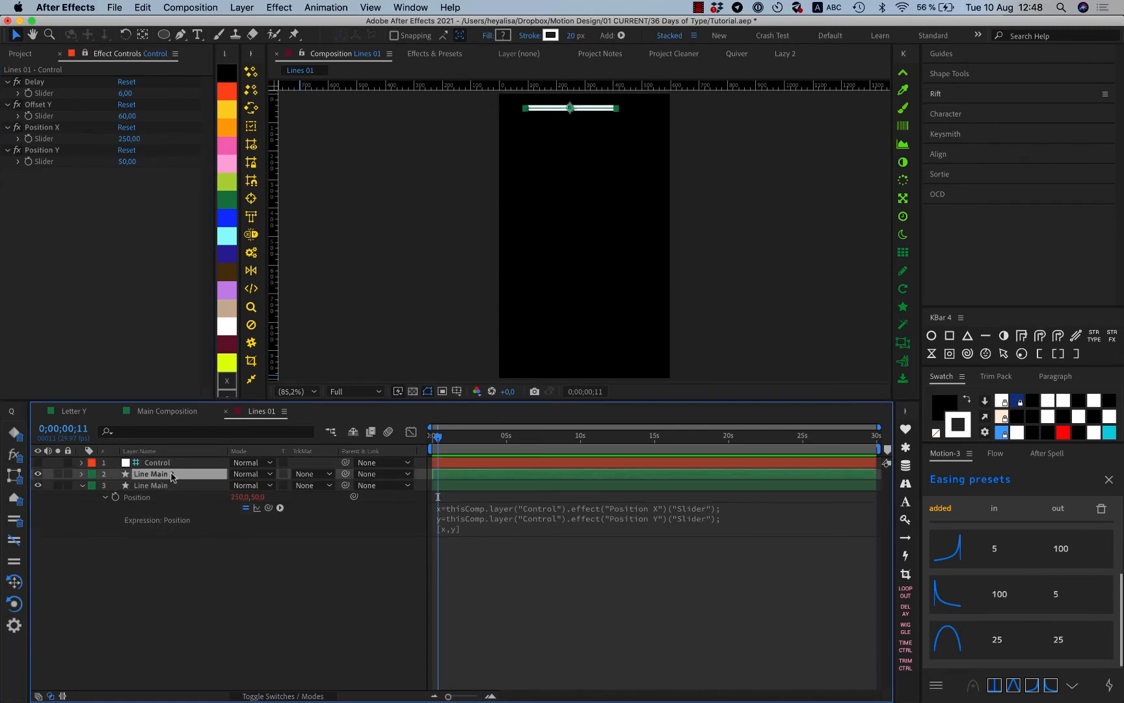
pyautogui.press('Return')
pyautogui.press('Right')
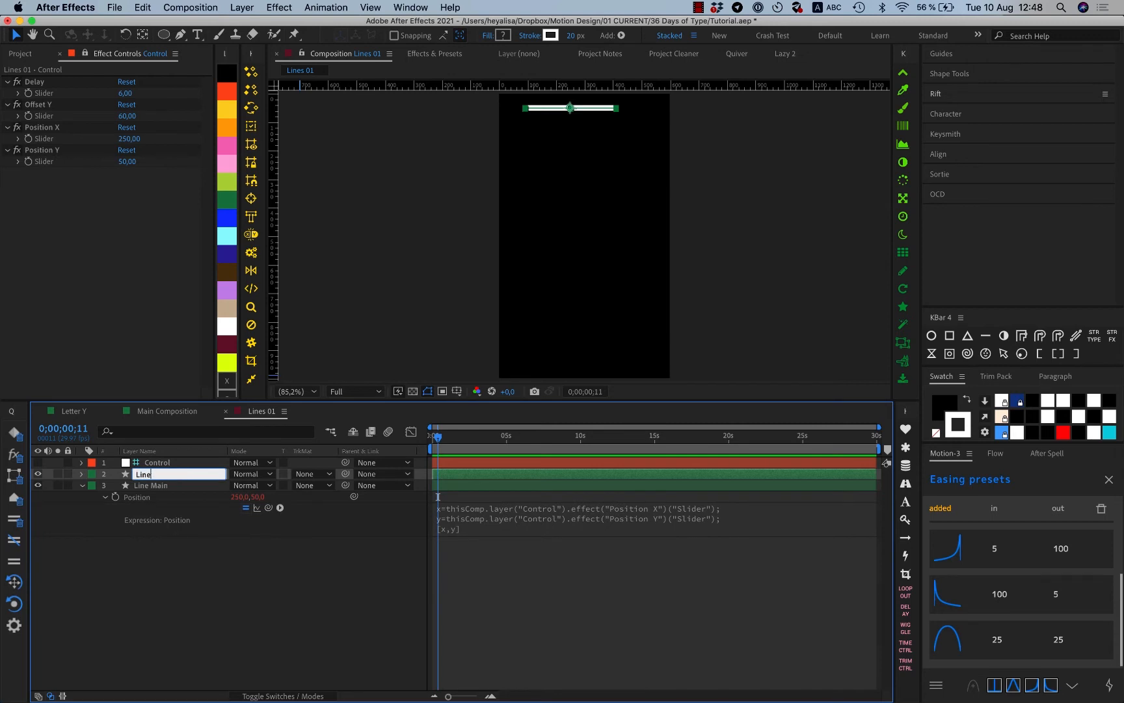
pyautogui.write('Copy 01')
pyautogui.press('Return')
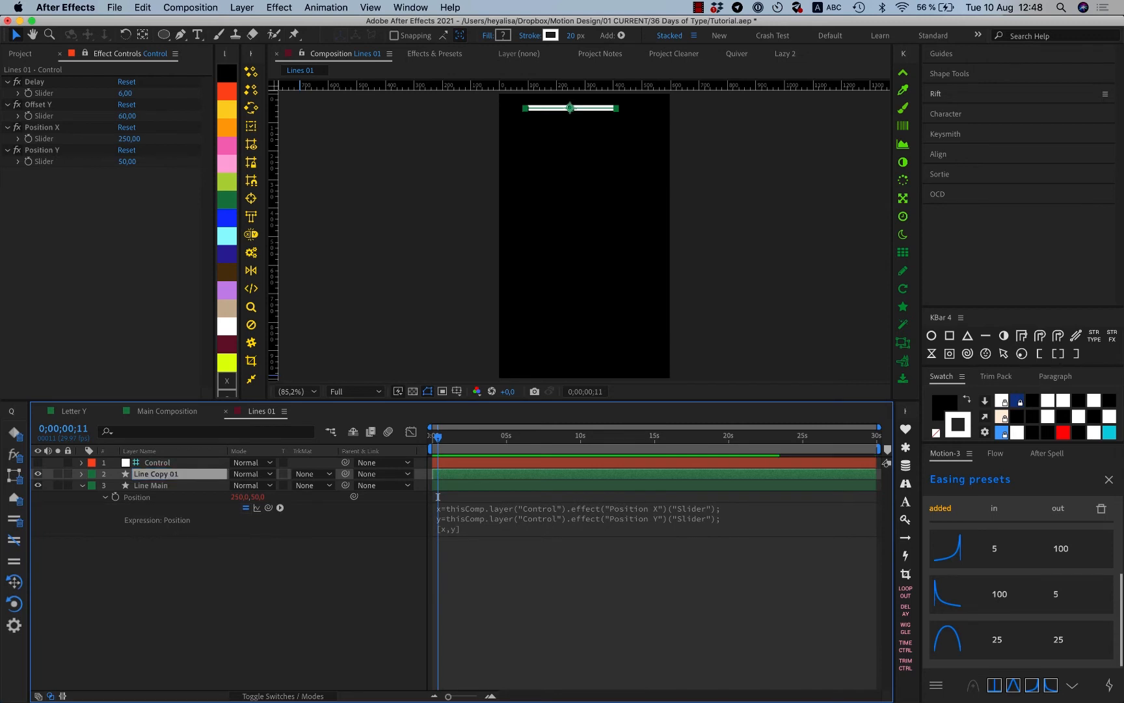
pyautogui.moveTo(175, 474); pyautogui.dragTo(176, 550)
# Link the Path 1 path of Line Copy 01 to the Path 1 path of Line Main with an expression.
pyautogui.click(82, 531)
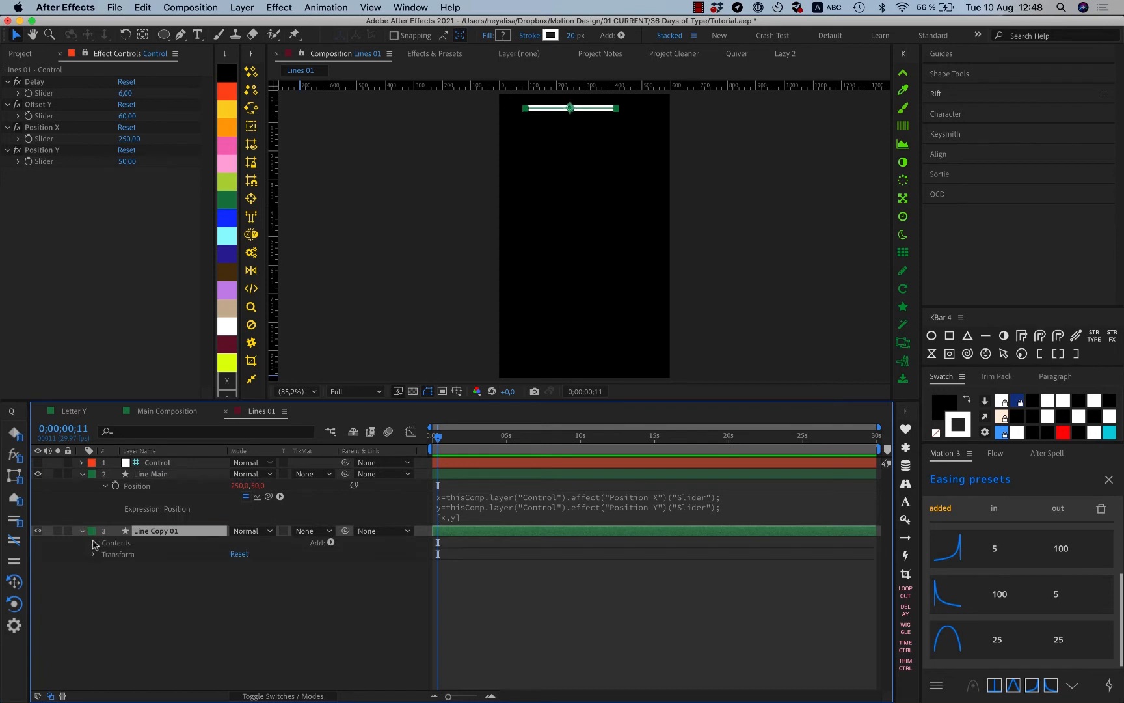
pyautogui.click(95, 543)
pyautogui.click(105, 554)
pyautogui.click(74, 479)
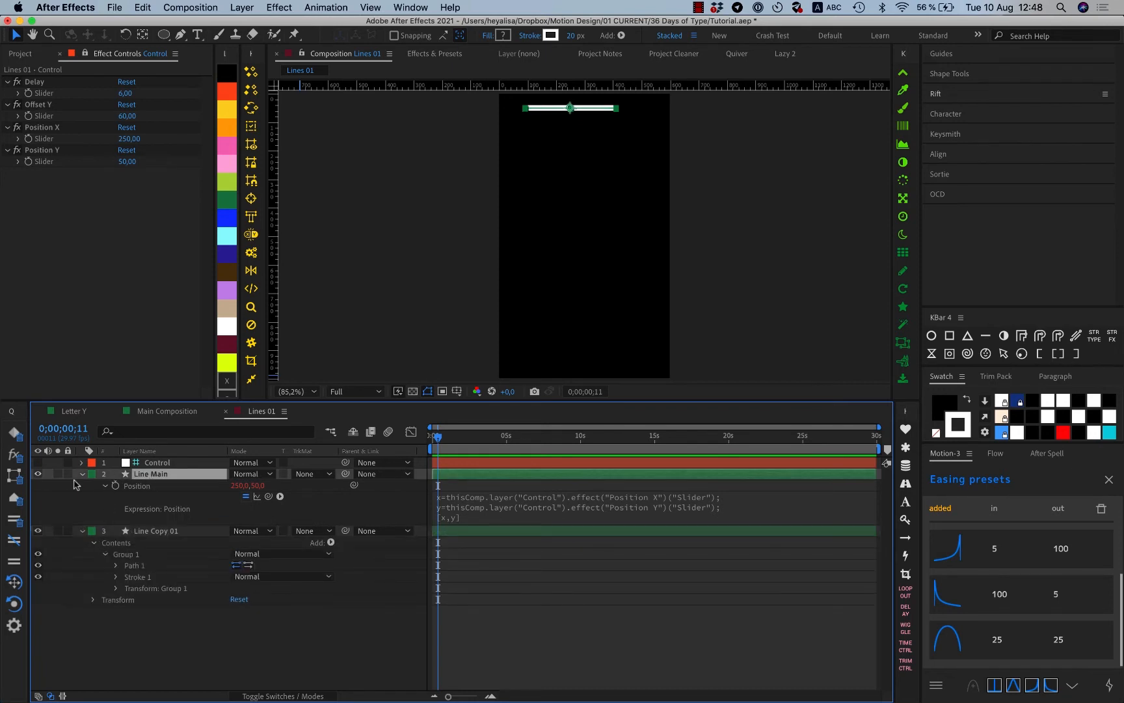
pyautogui.click(82, 473)
pyautogui.click(94, 486)
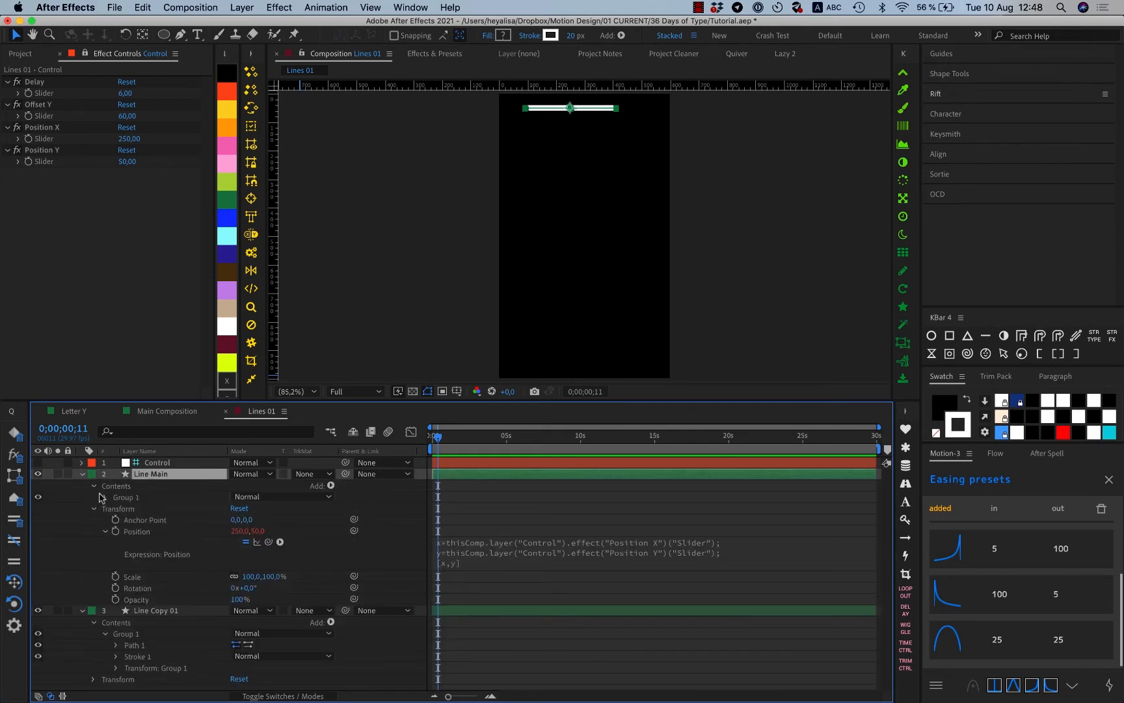
pyautogui.click(106, 497)
pyautogui.click(117, 509)
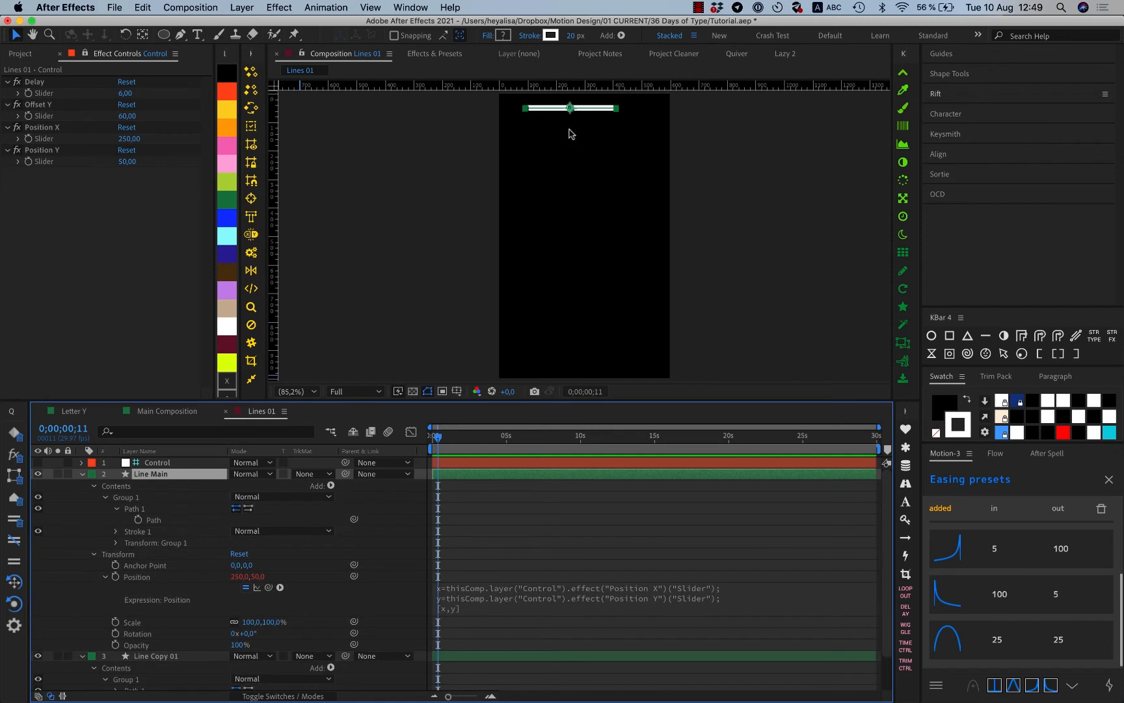
pyautogui.scroll(-3, 91, 618)
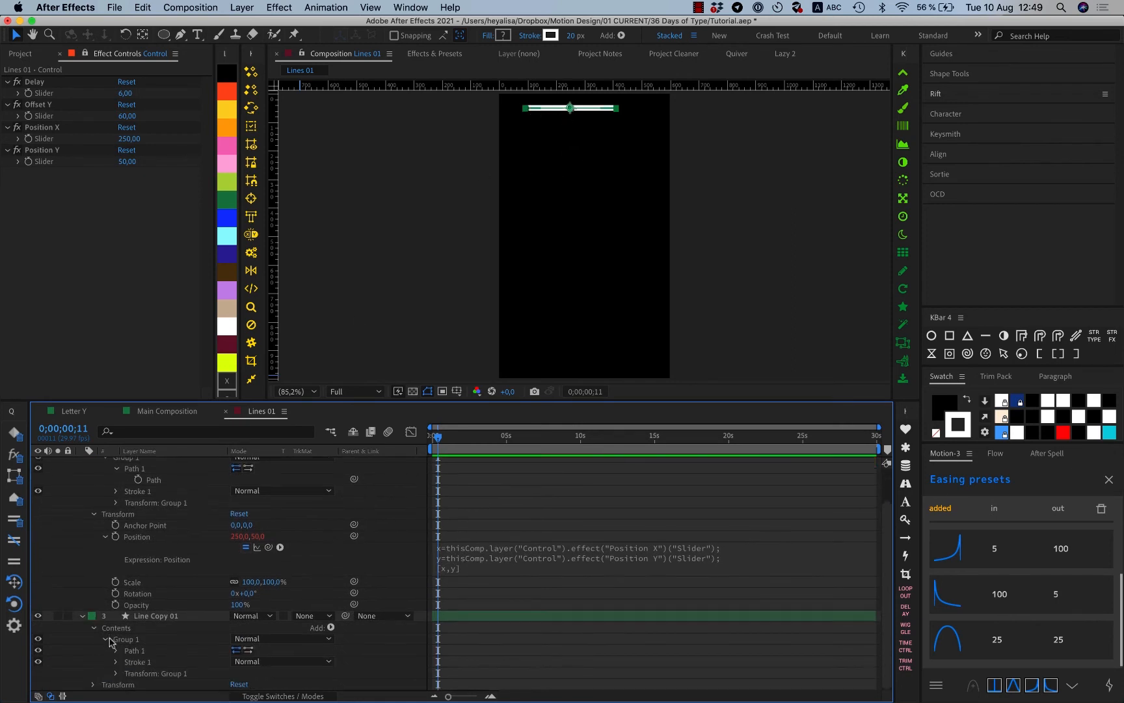
pyautogui.click(116, 650)
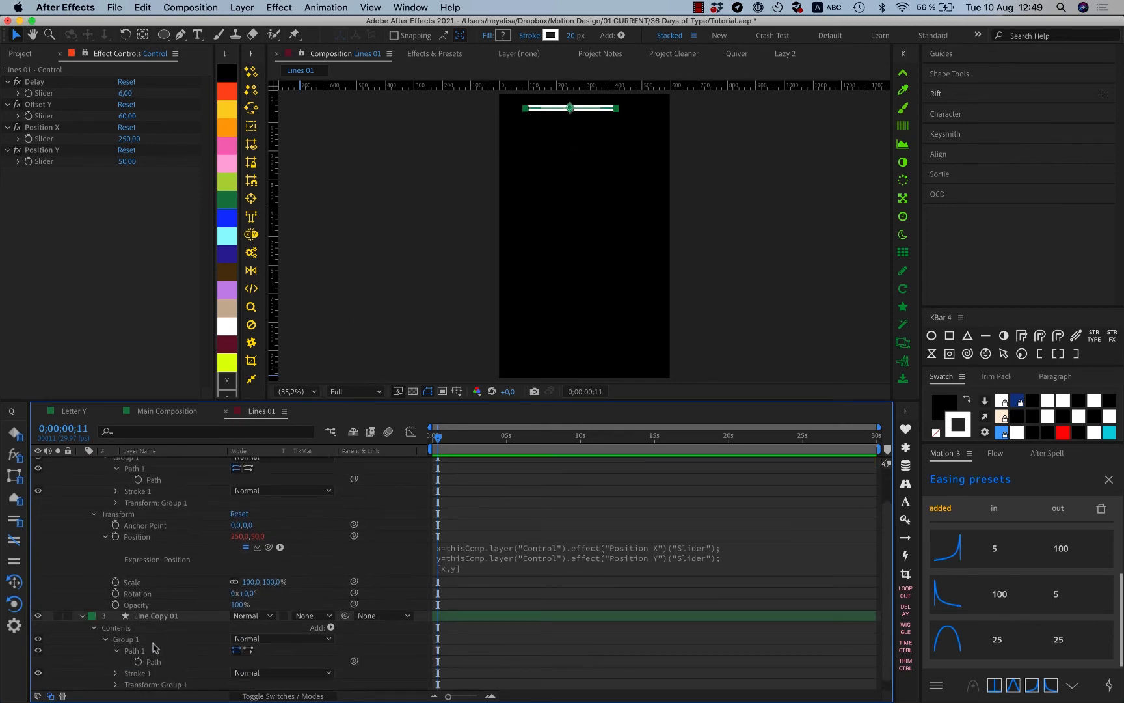
pyautogui.keyDown('alt'); pyautogui.click(138, 661); pyautogui.keyUp('alt')
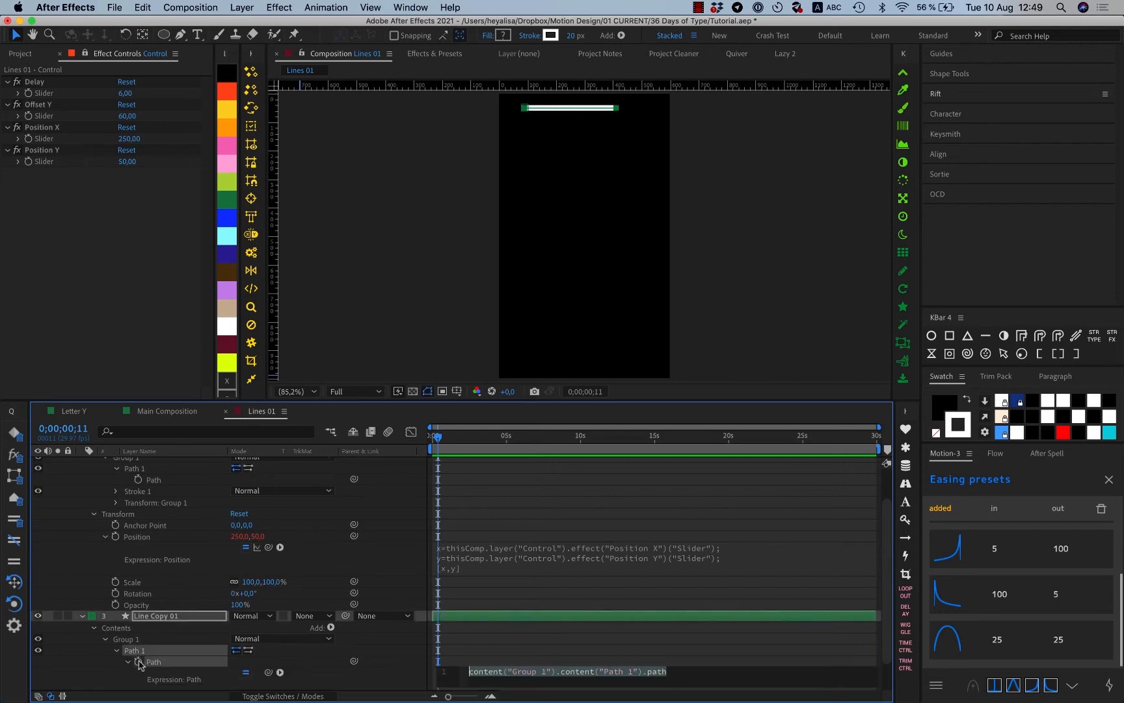
pyautogui.moveTo(268, 672); pyautogui.dragTo(145, 479)
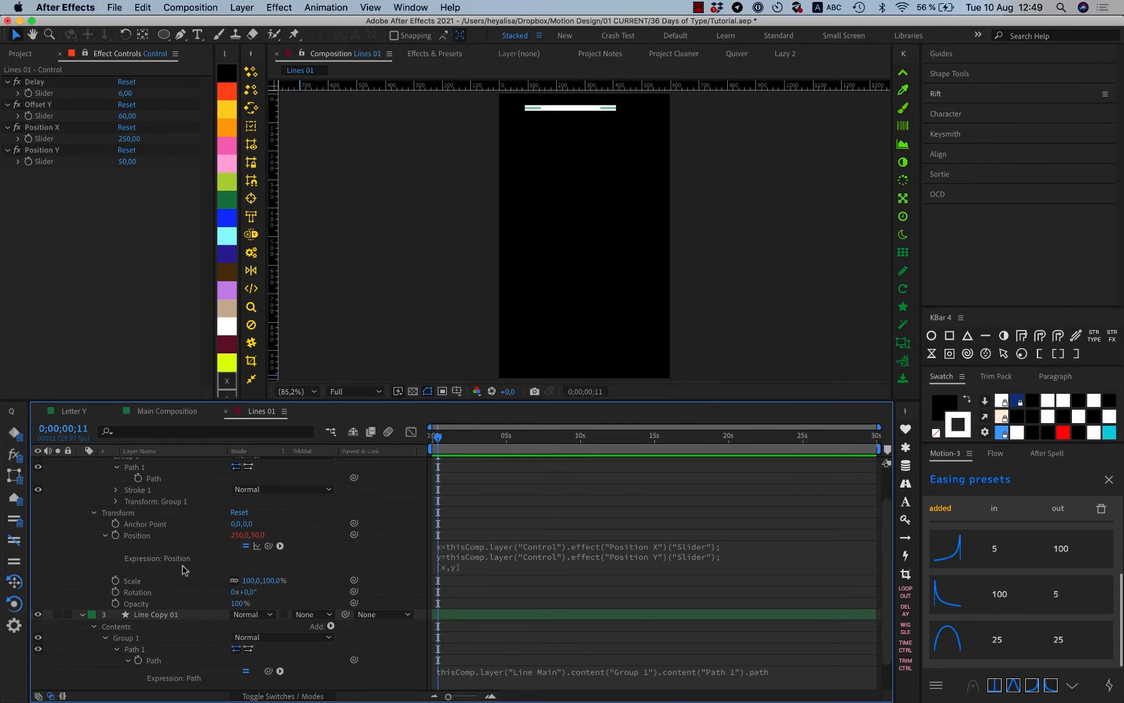
# Try duplicating Line Copy 01 four times and undo the duplicates.
pyautogui.click(177, 616)
pyautogui.press('super+d')
pyautogui.press('super+d')
pyautogui.press('super+d')
pyautogui.press('super+d')
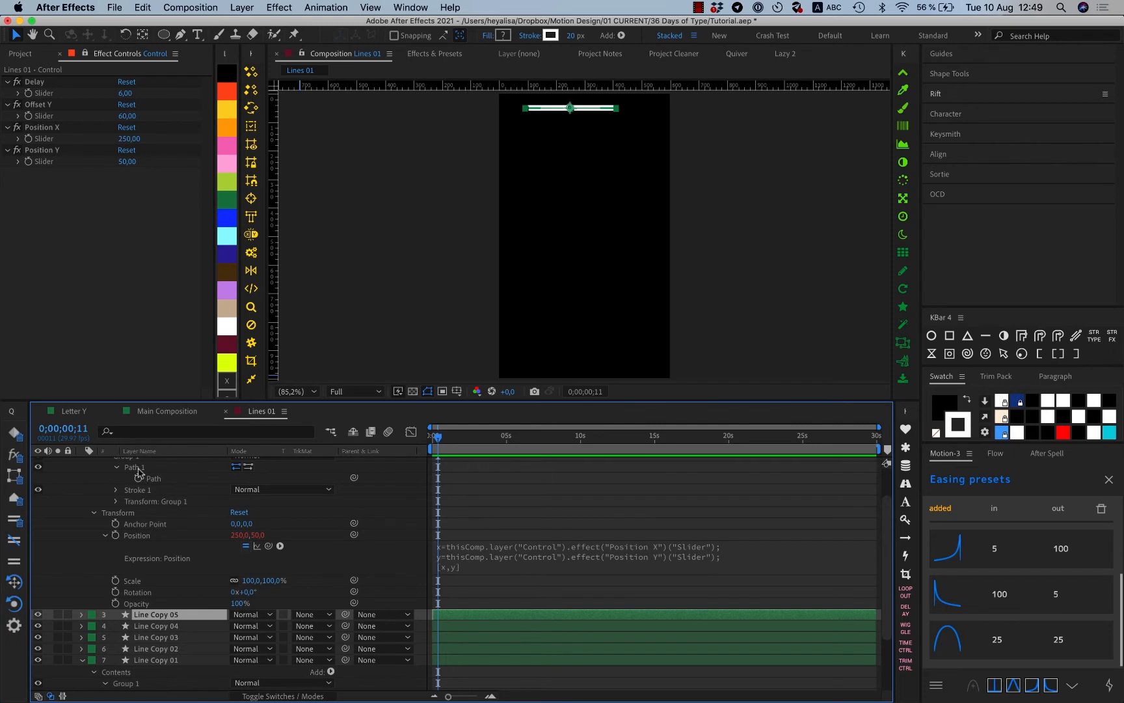
pyautogui.press('super+z')
pyautogui.press('super+z')
pyautogui.press('super+z')
pyautogui.press('super+z')
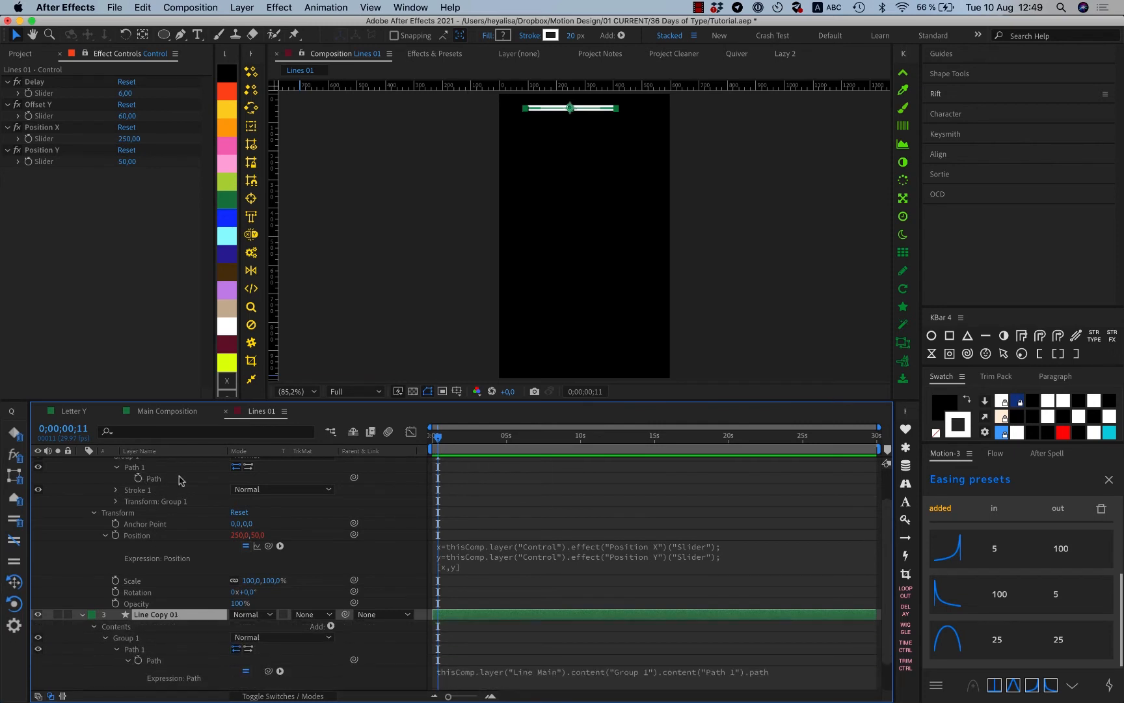
# Collapse Line Main and Line Copy 01 in the timeline so only their Position properties are listed.
pyautogui.scroll(3, 191, 623)
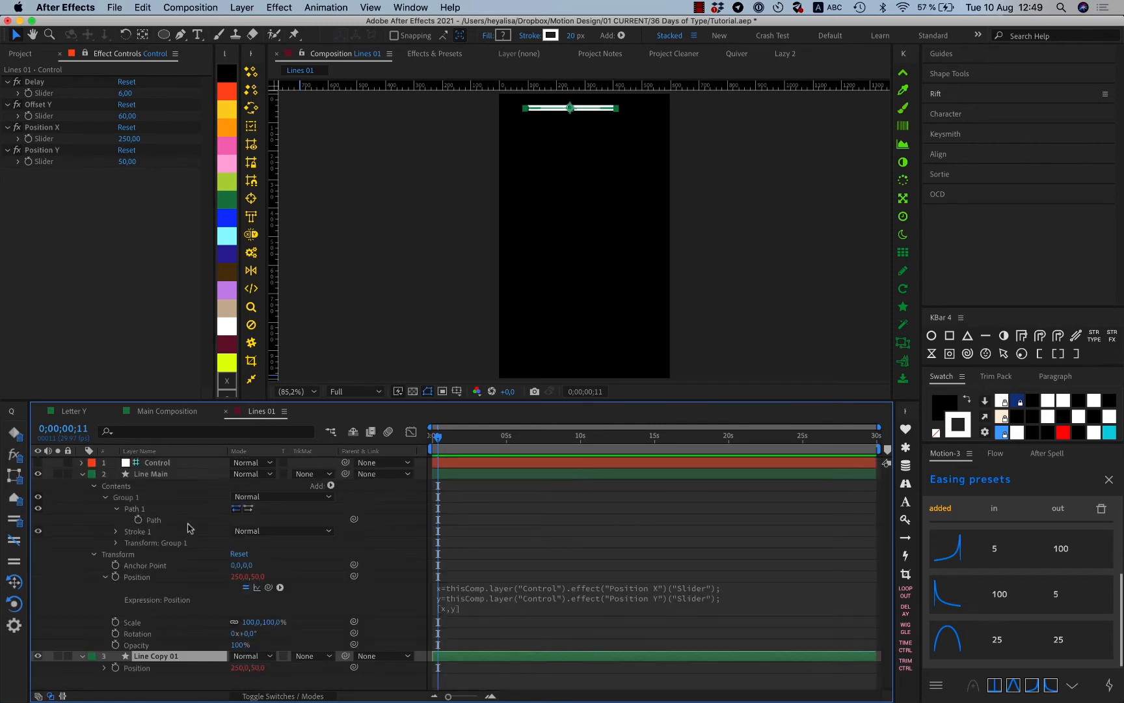
pyautogui.click(165, 472)
pyautogui.press('p')
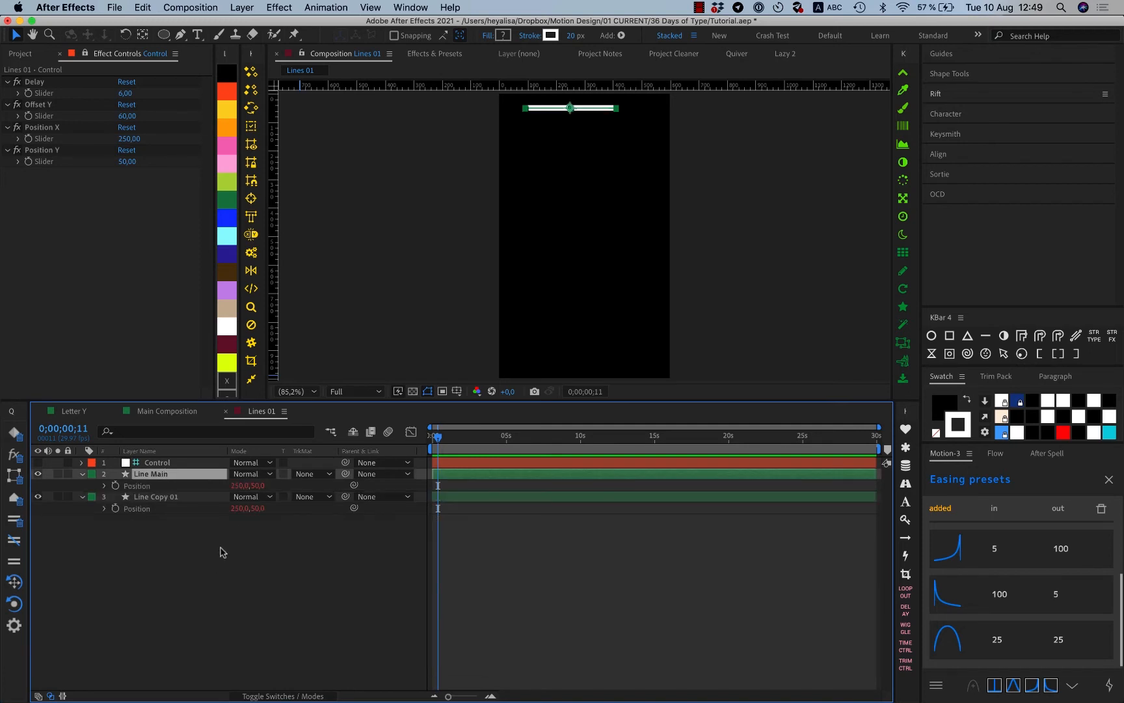
# Try shifting both line layers sideways with Control's Position X slider and undo the shift.
pyautogui.moveTo(130, 139); pyautogui.dragTo(442, 140)
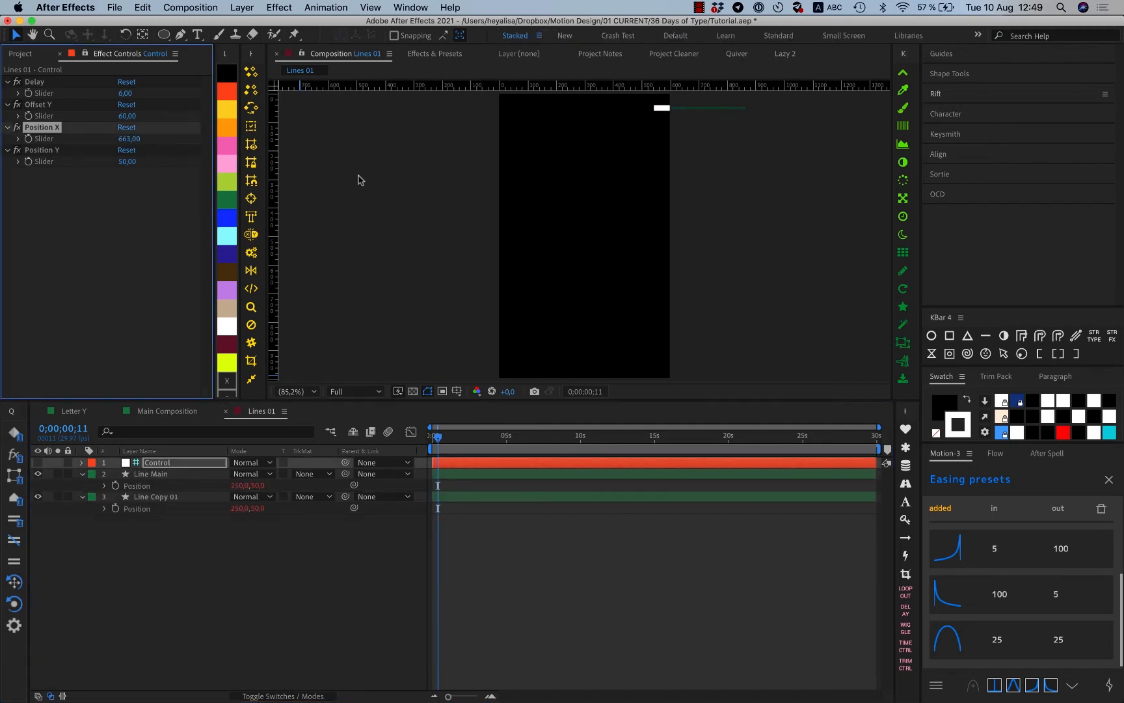
pyautogui.hotkey('ctrl', 'z')
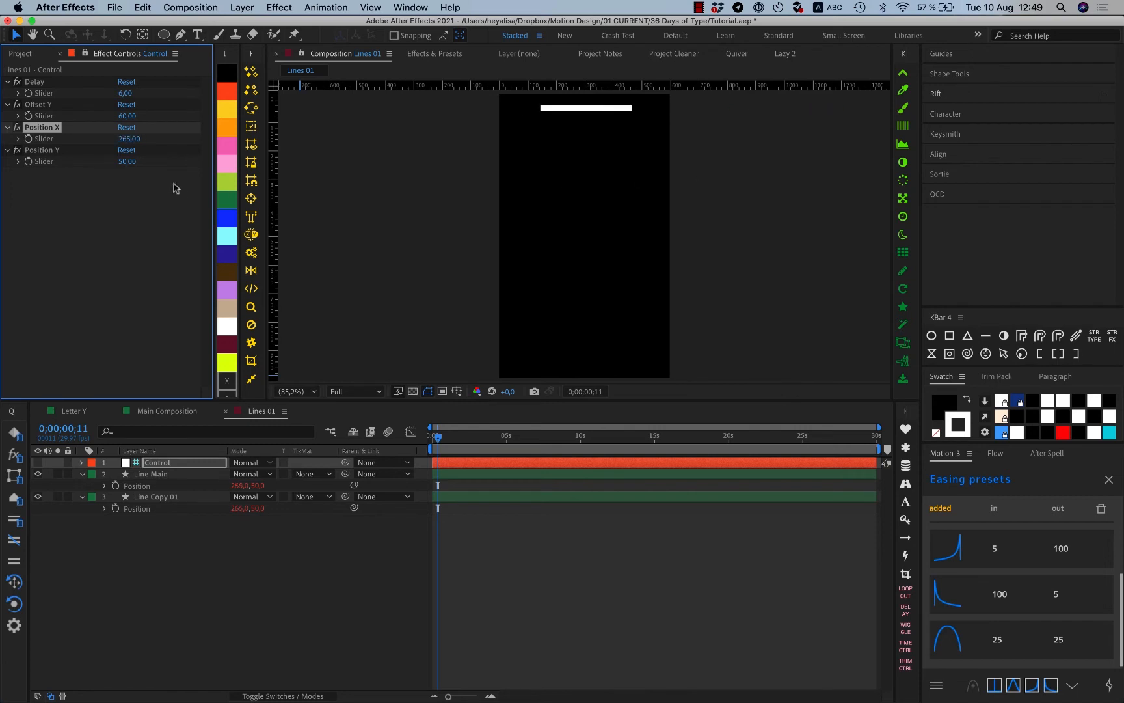
pyautogui.click(156, 583)
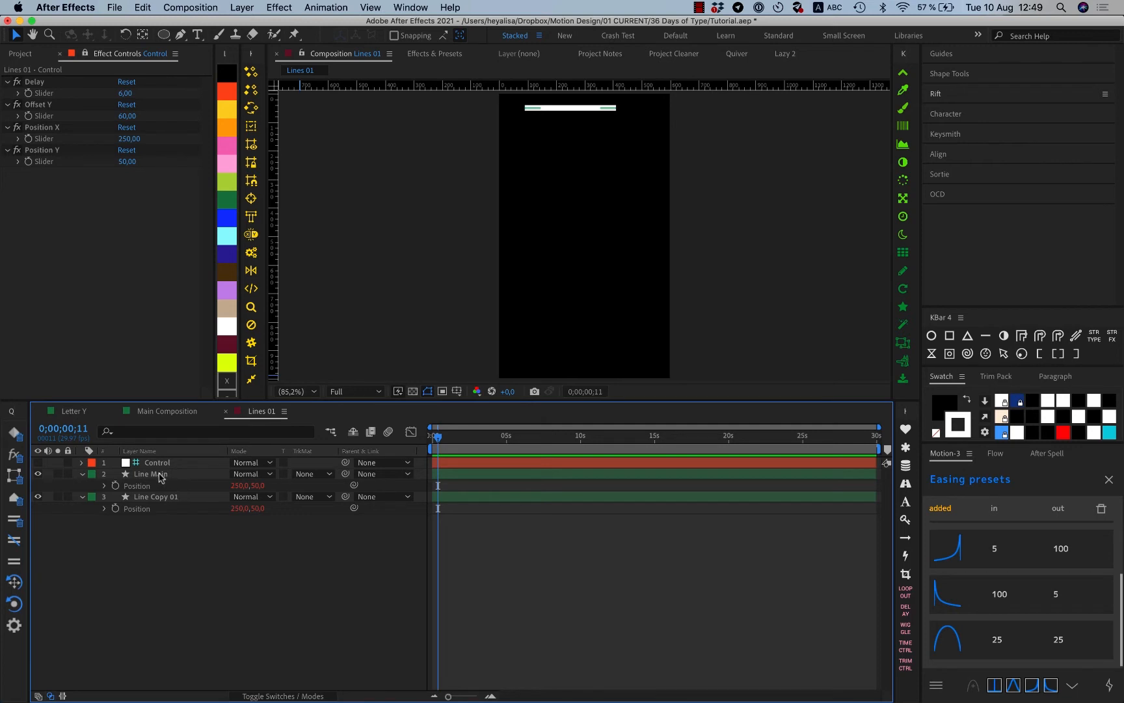
# Replace Line Copy 01's Position expression with a delay variable linked to Control's Delay slider, ending the line with a semicolon.
pyautogui.click(104, 509)
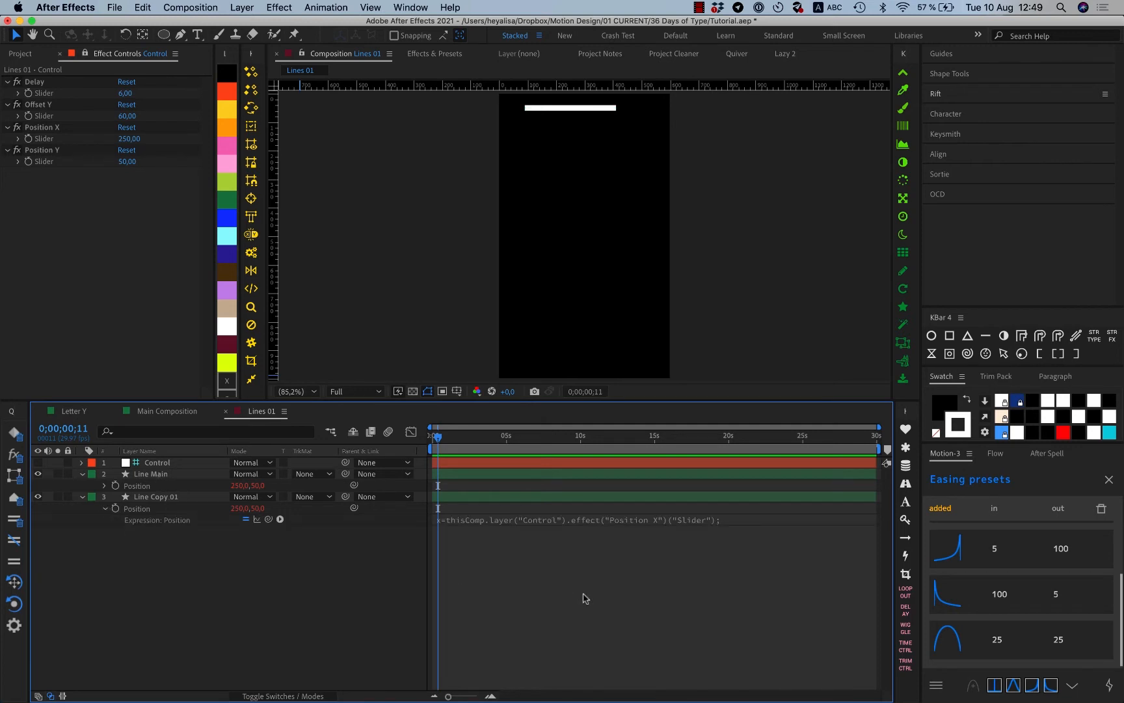
pyautogui.moveTo(576, 526); pyautogui.dragTo(584, 599)
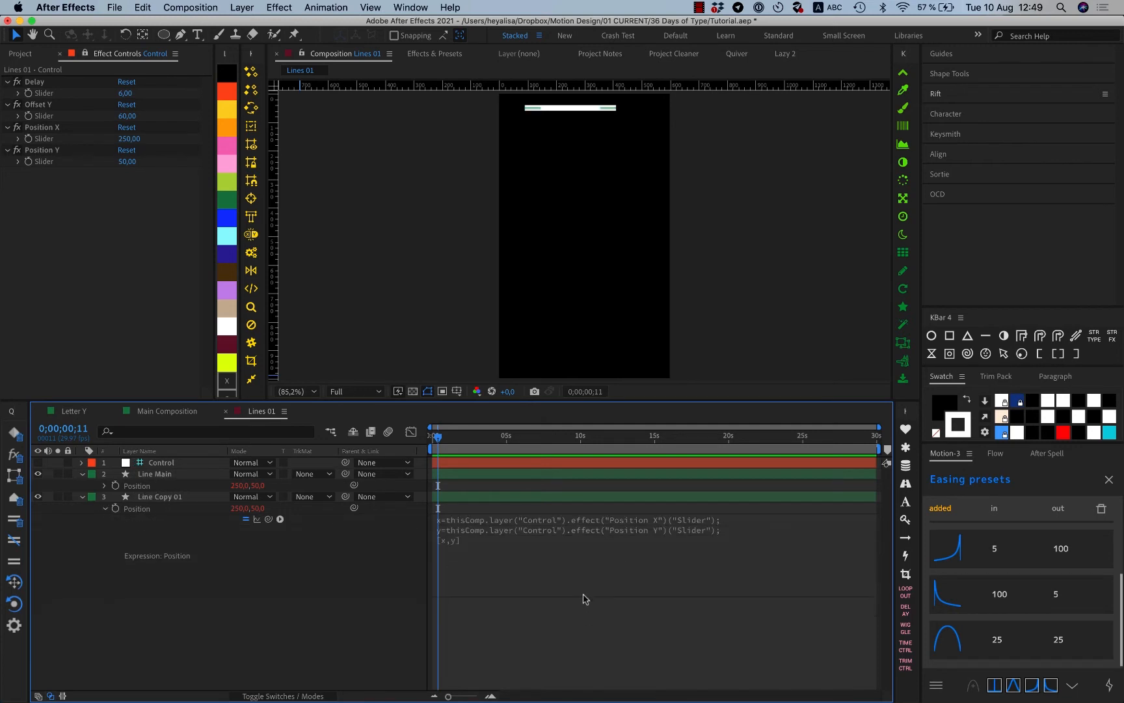
pyautogui.click(560, 583)
pyautogui.press('BackSpace')
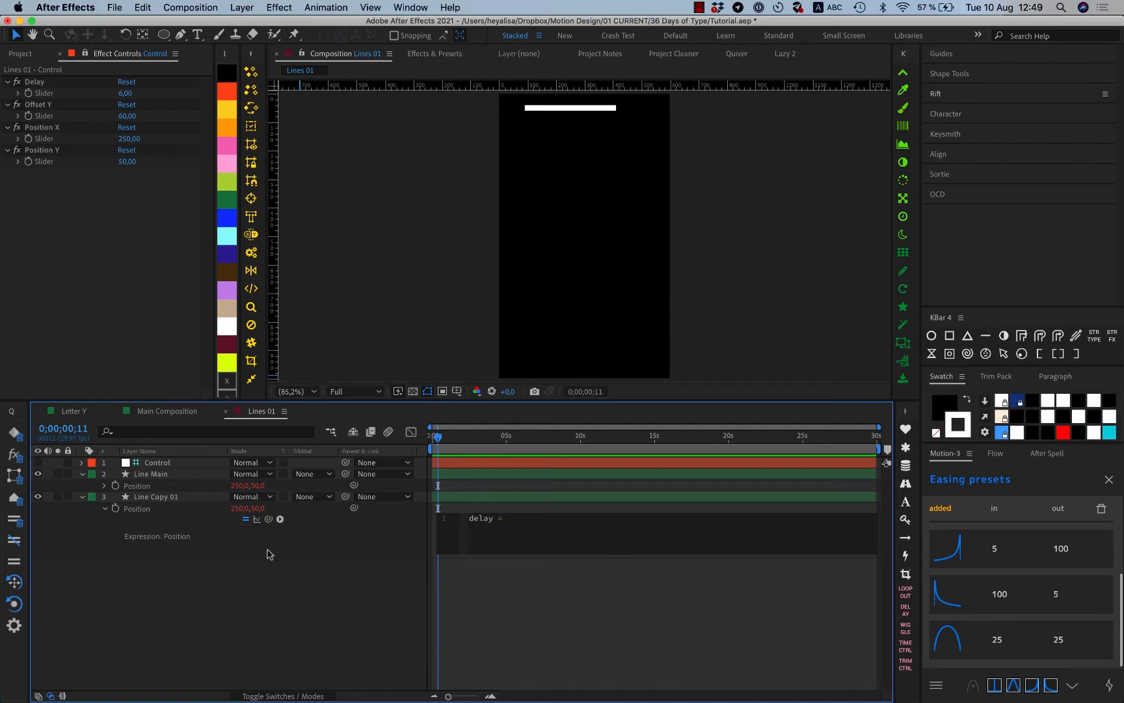
pyautogui.moveTo(268, 518); pyautogui.dragTo(79, 95)
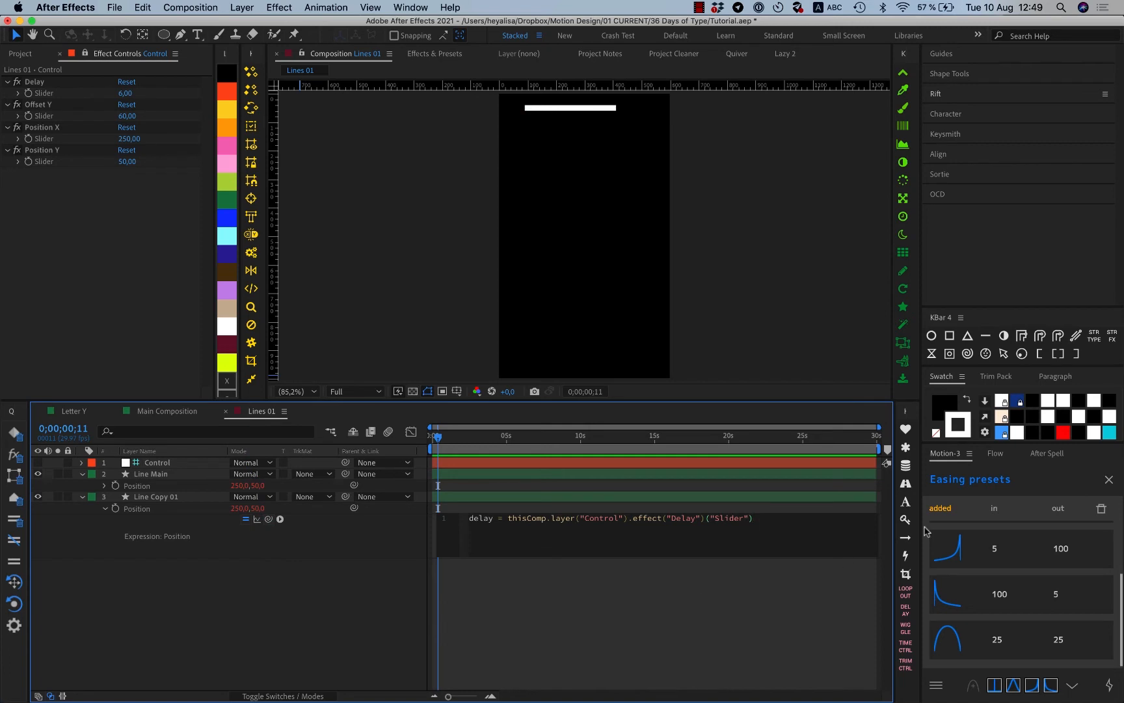
pyautogui.write(';')
pyautogui.press('Return')
# Add an offsetY variable linked to Control's Offset Y slider on the second line of Line Copy 01's Position expression.
pyautogui.write('offse')
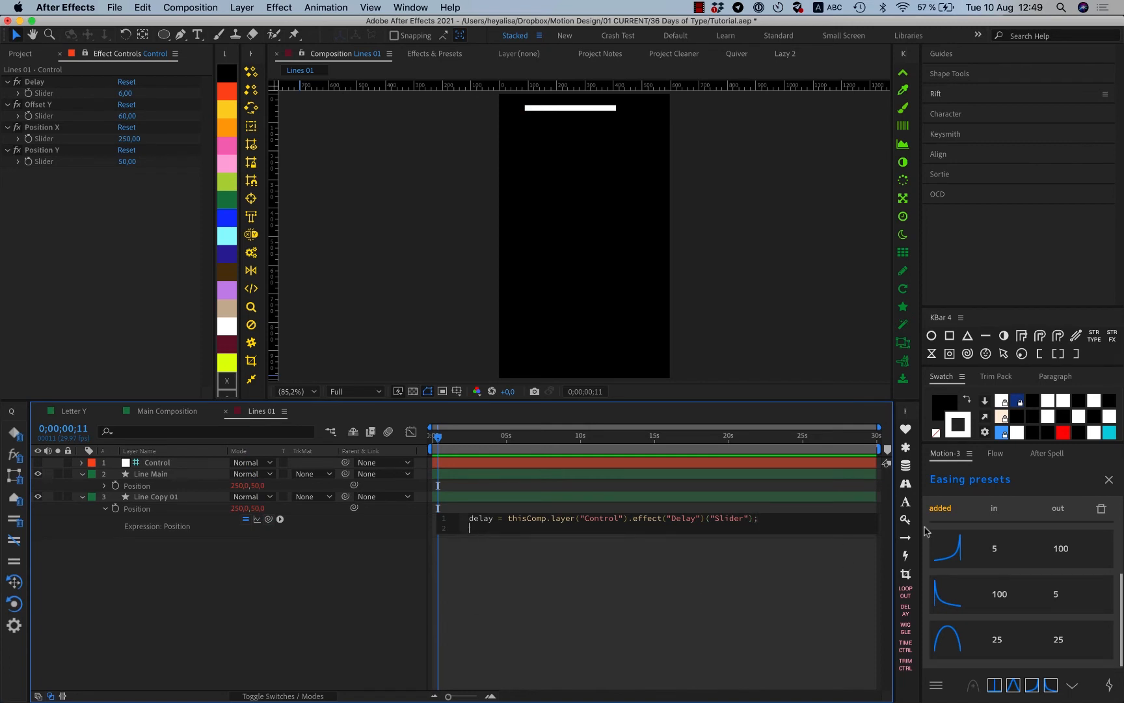
pyautogui.write('t Y')
pyautogui.moveTo(497, 529)
pyautogui.mouseDown()
pyautogui.moveTo(425, 531)
pyautogui.moveTo(479, 530)
pyautogui.mouseUp()
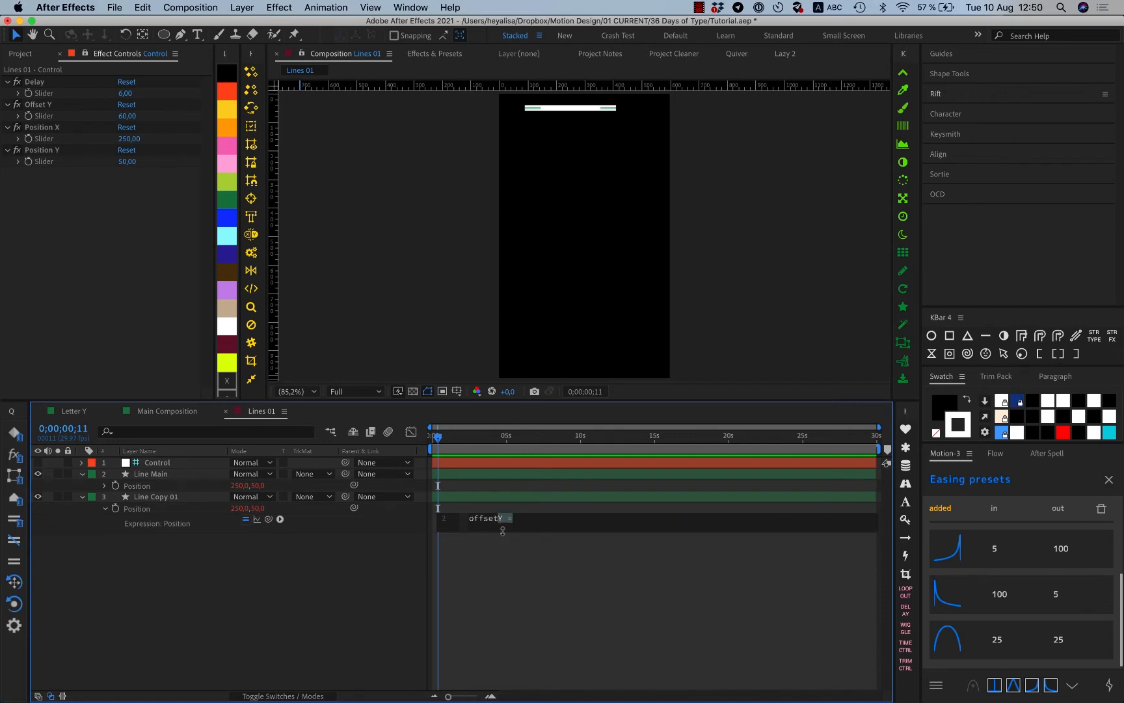
pyautogui.click(502, 530)
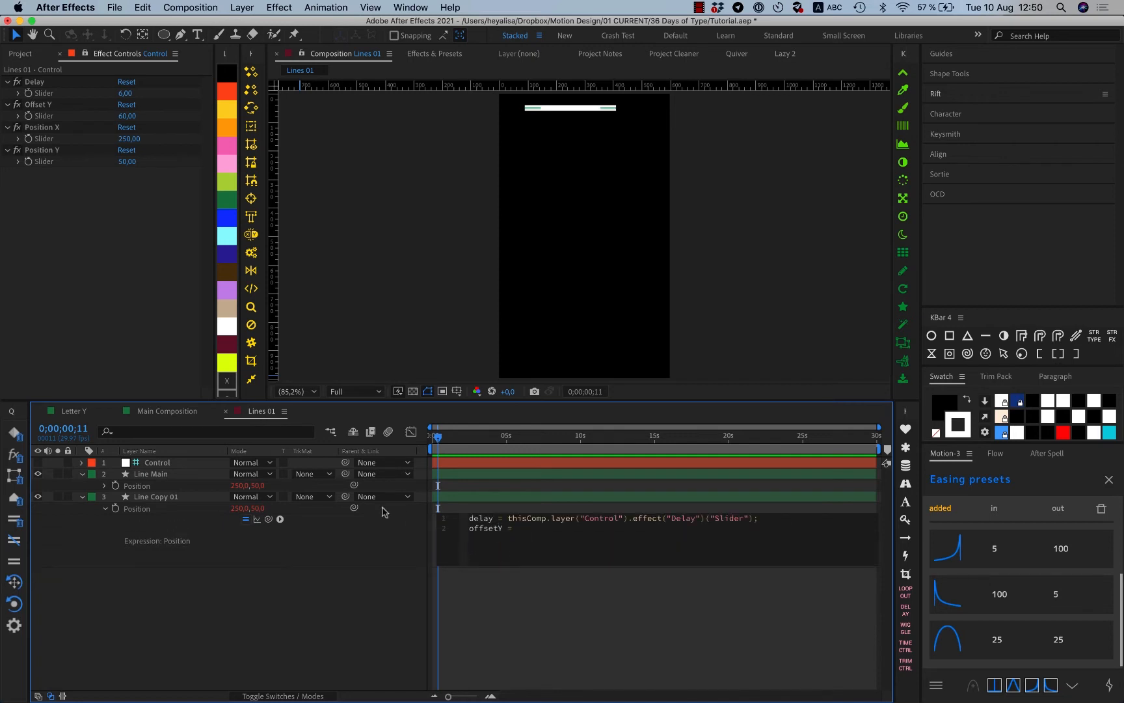
pyautogui.moveTo(269, 518); pyautogui.dragTo(51, 104)
pyautogui.moveTo(260, 518); pyautogui.dragTo(51, 104)
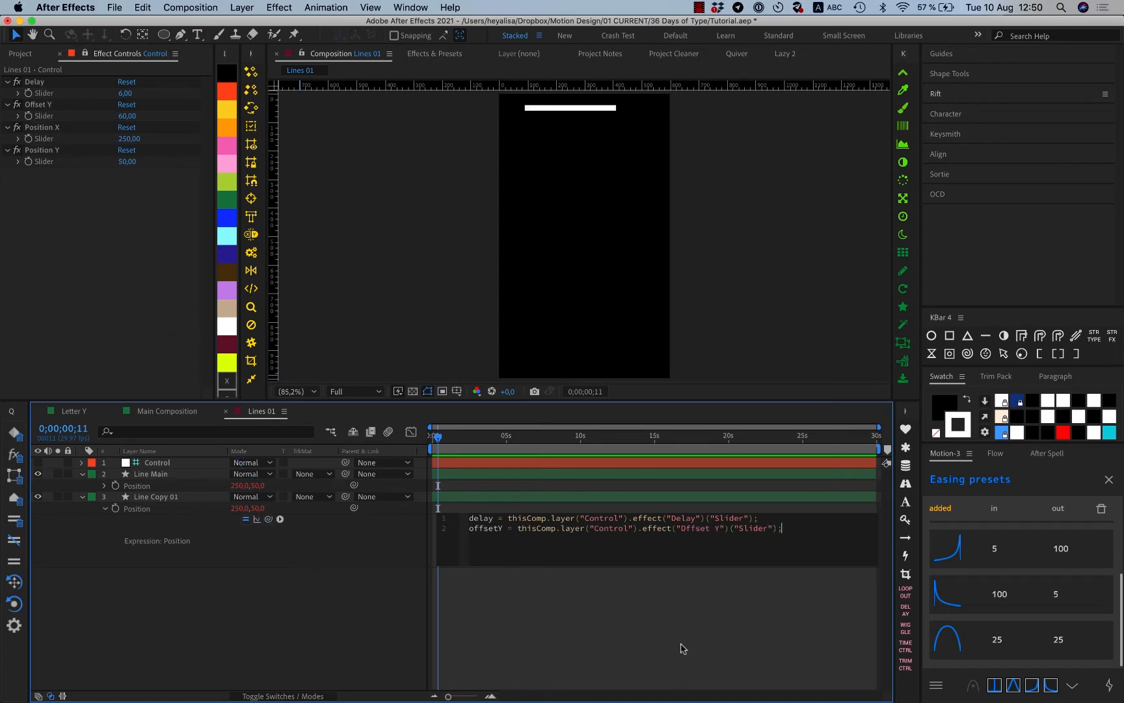
# Add an above variable linked to Line Main's Position on the third line and commit Line Copy 01's expression.
pyautogui.press('Return')
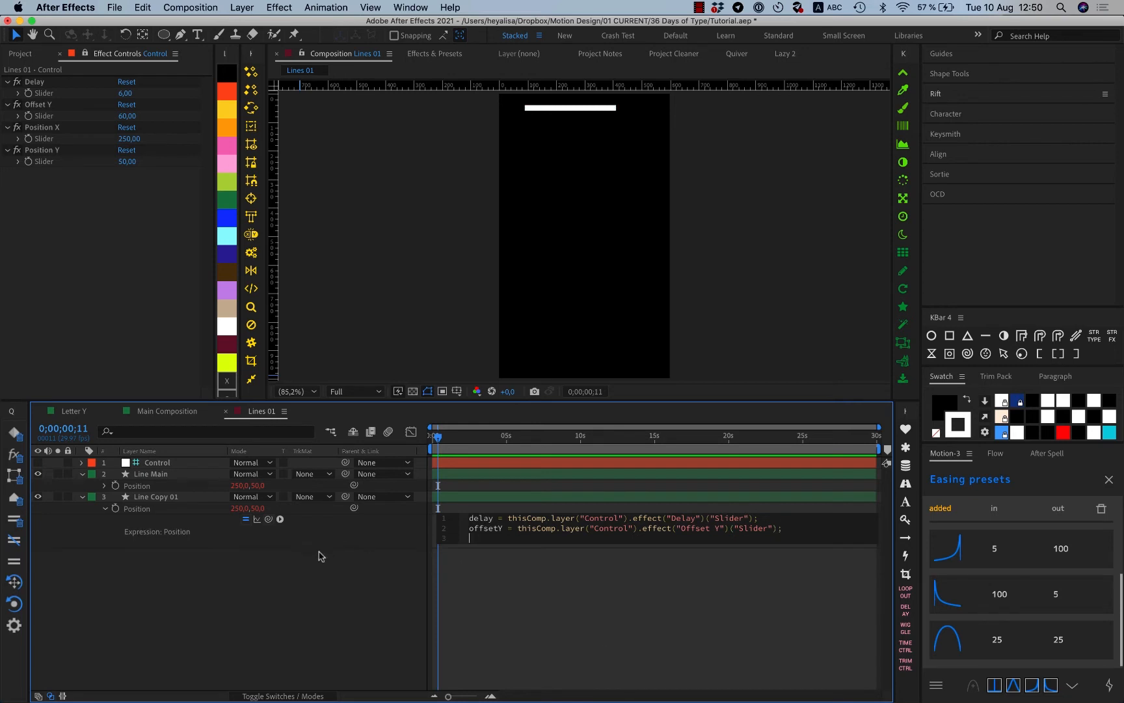
pyautogui.write('ab')
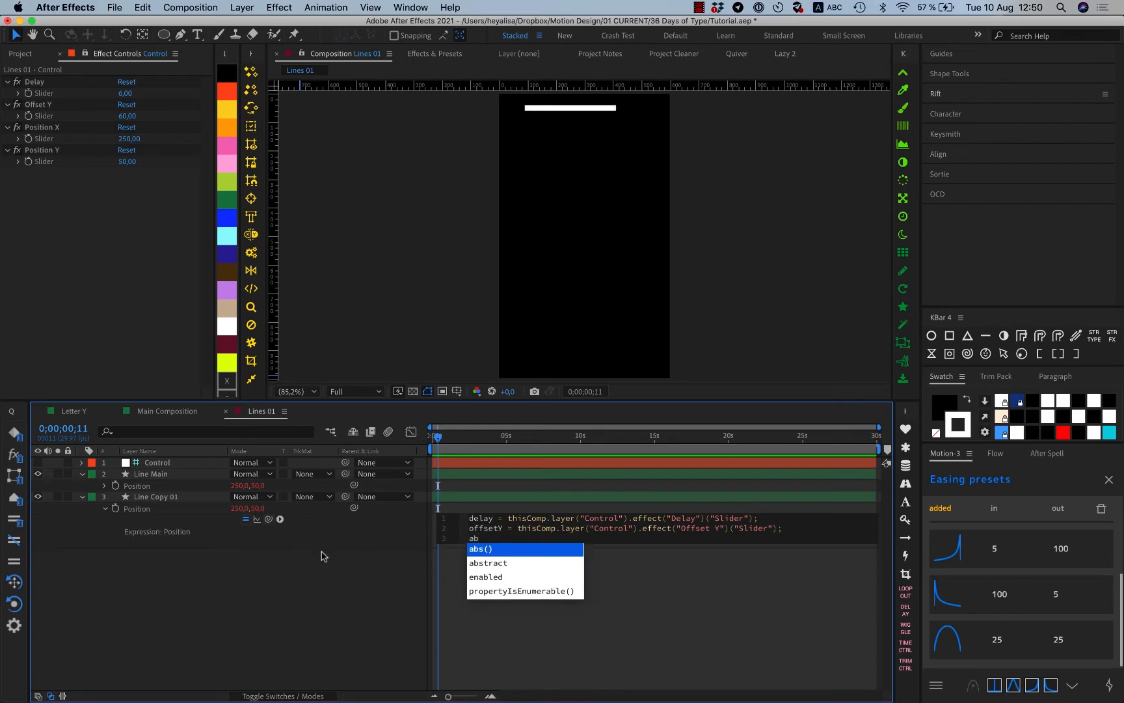
pyautogui.write('ove =')
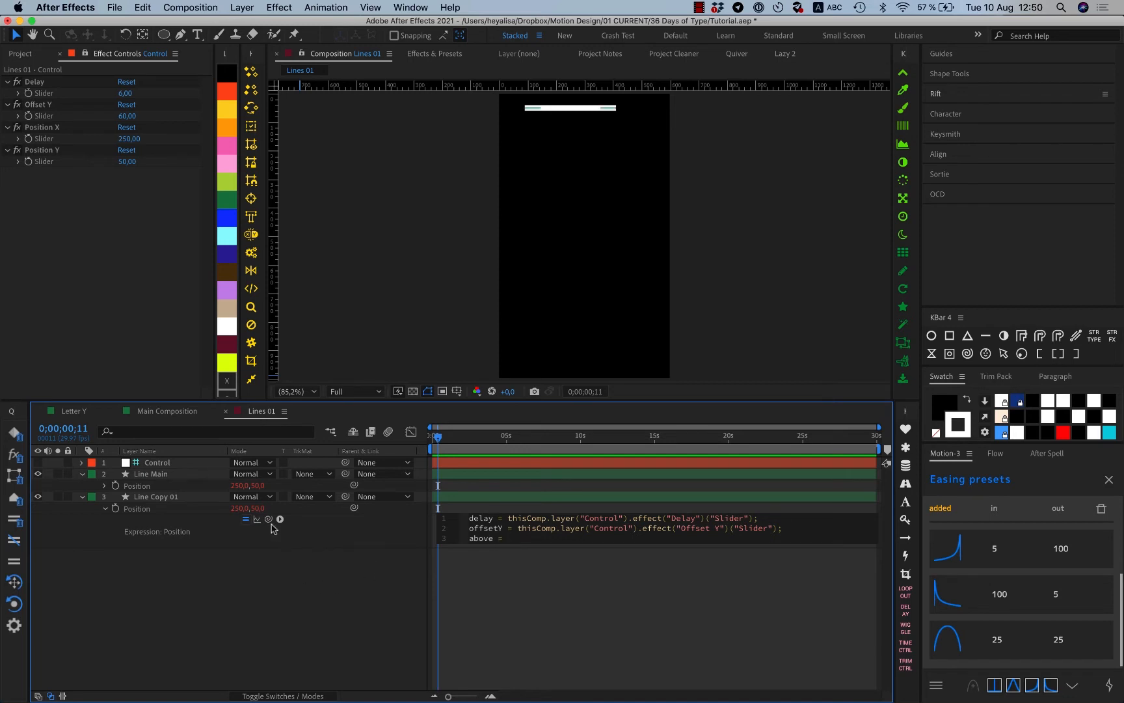
pyautogui.moveTo(268, 519); pyautogui.dragTo(172, 486)
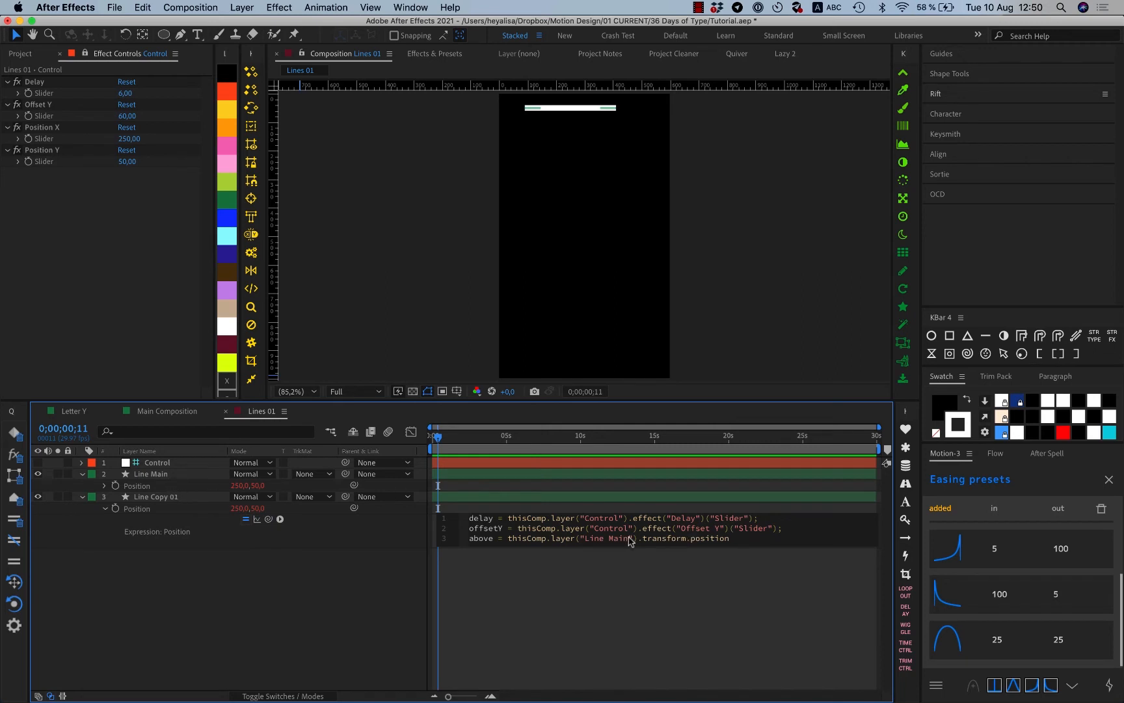
pyautogui.moveTo(632, 539); pyautogui.dragTo(579, 543)
pyautogui.click(289, 622)
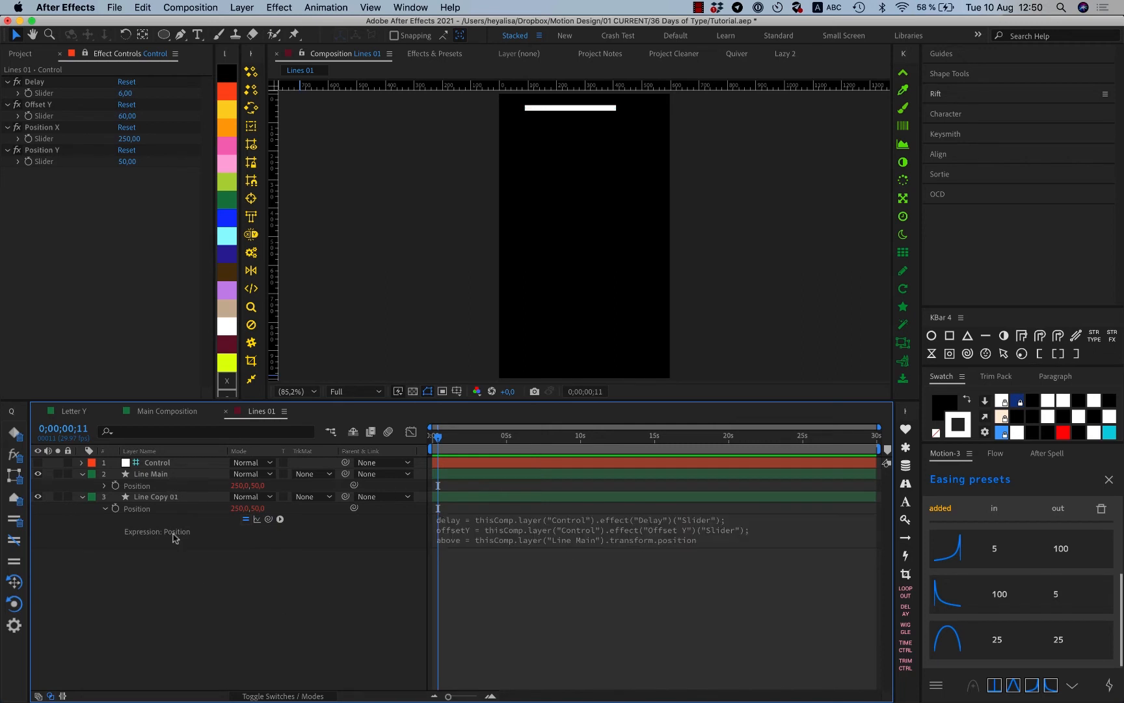
# Try duplicating Line Copy 01 with its partial Position expression four times and undo the duplicates.
pyautogui.click(184, 496)
pyautogui.press('super+d')
pyautogui.press('super+d')
pyautogui.press('super+d')
pyautogui.press('super+d')
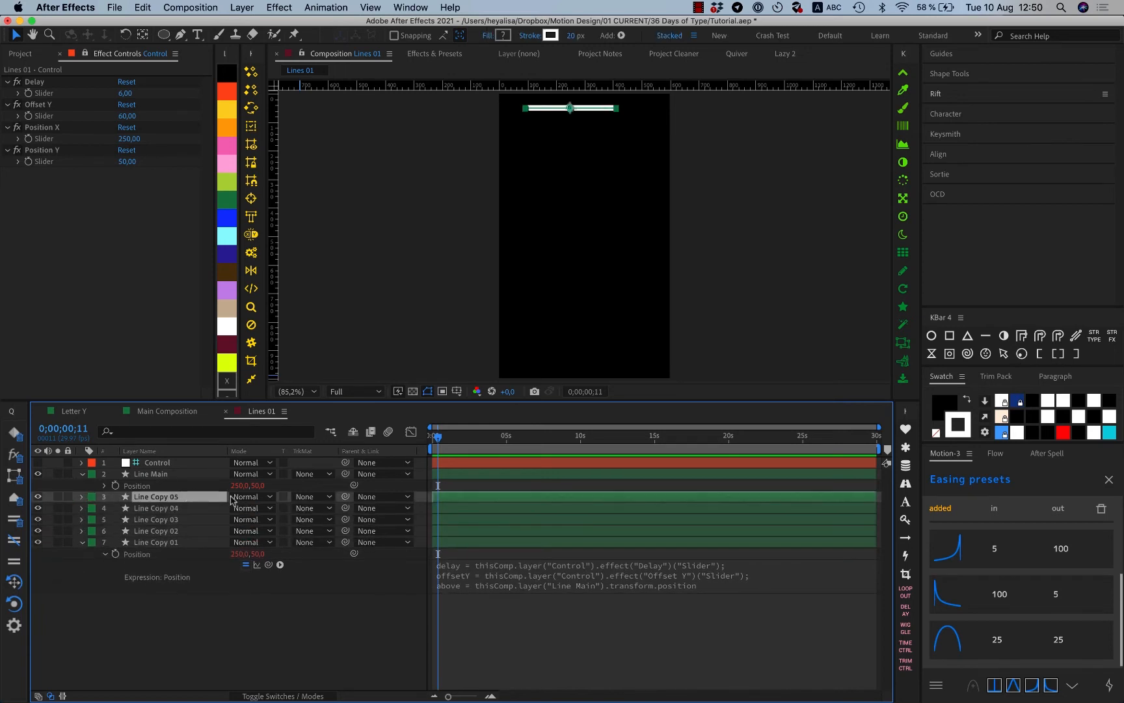
pyautogui.press('super+z')
pyautogui.press('super+z')
pyautogui.press('super+z')
pyautogui.press('super+z')
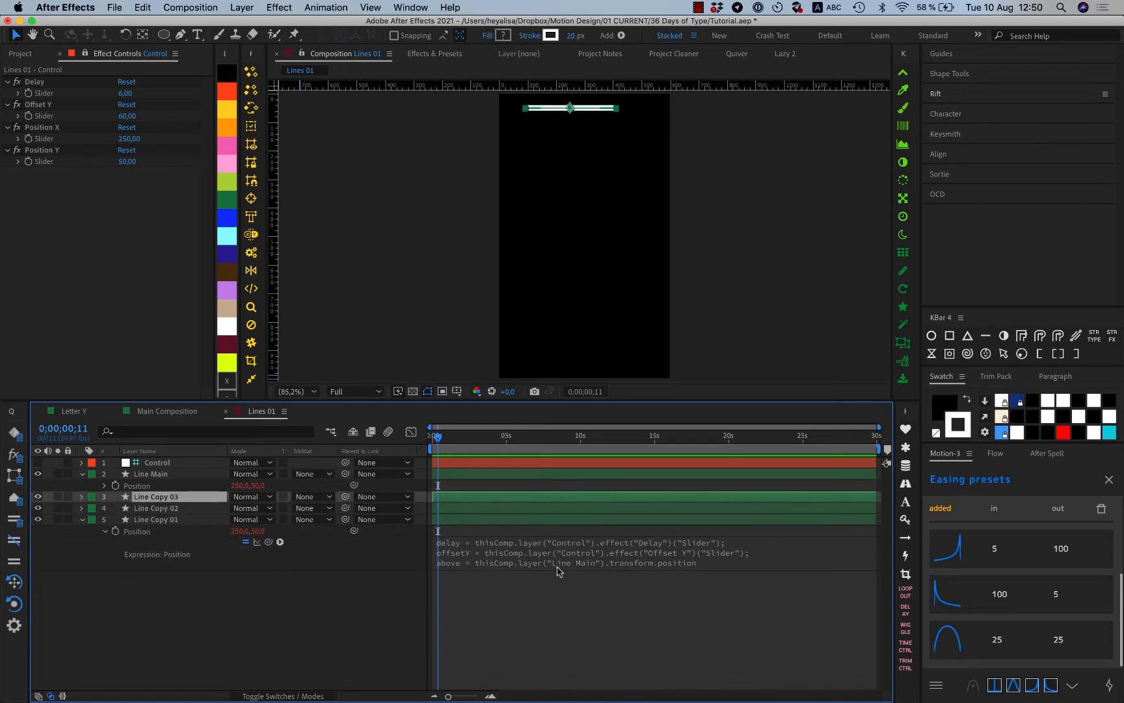
# Replace the "Line Main" layer name in the above variable with index-1 so it references the layer above.
pyautogui.click(578, 540)
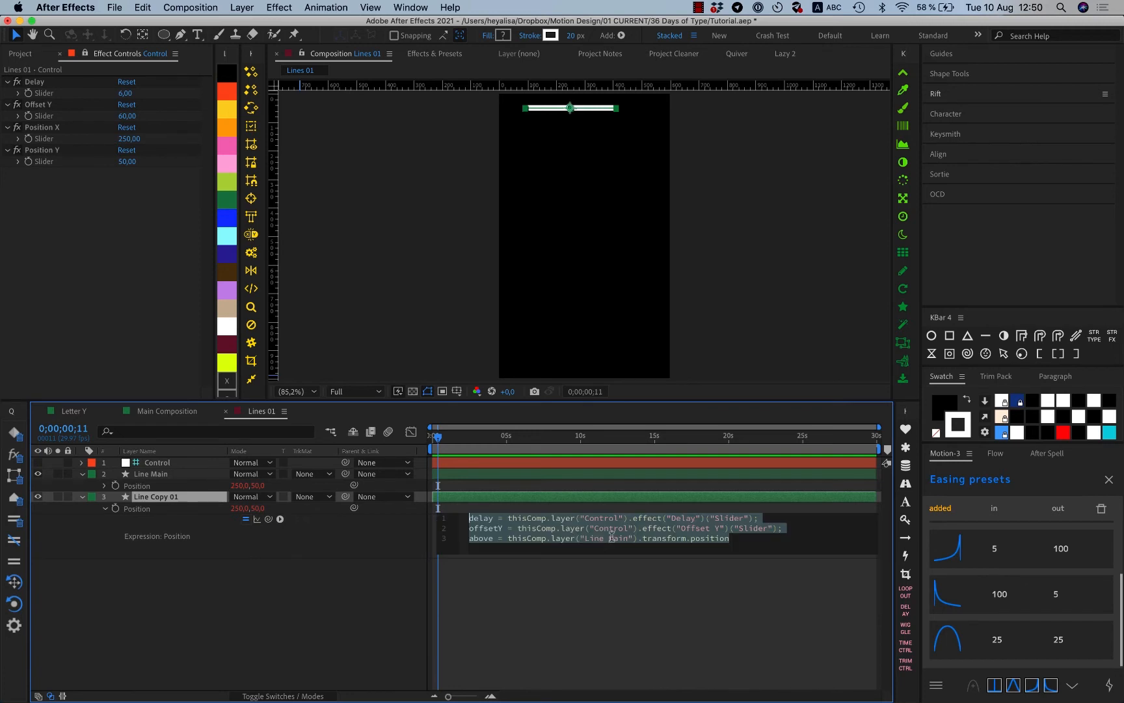
pyautogui.doubleClick(579, 539)
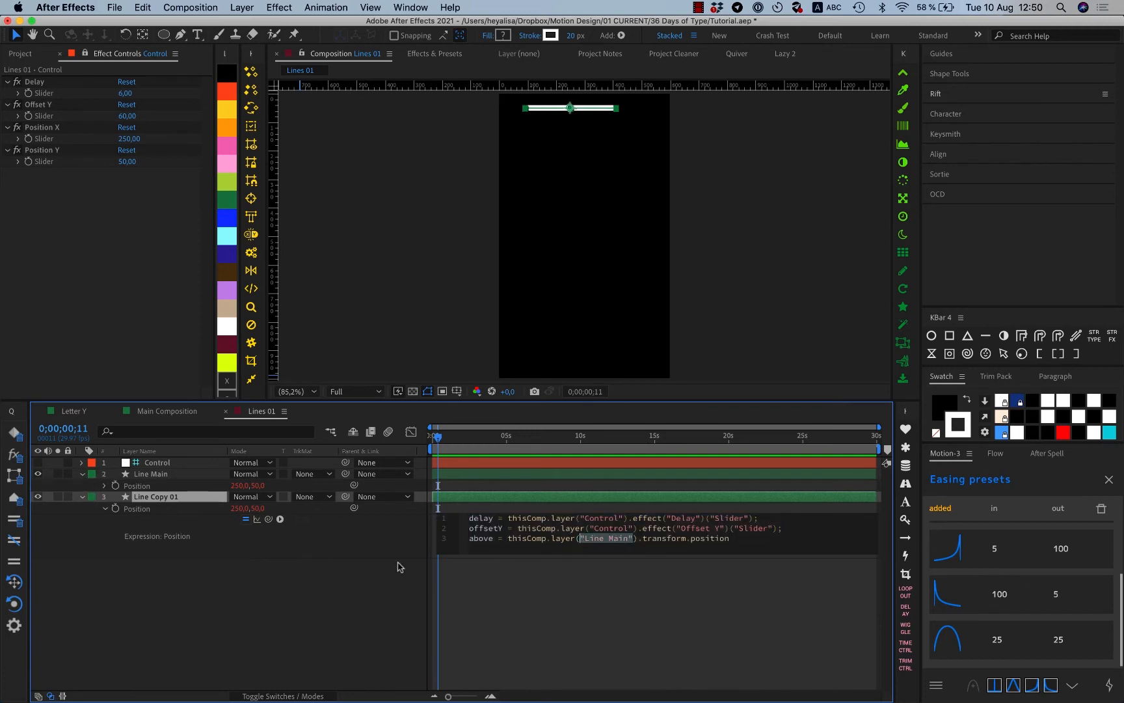
pyautogui.write('index')
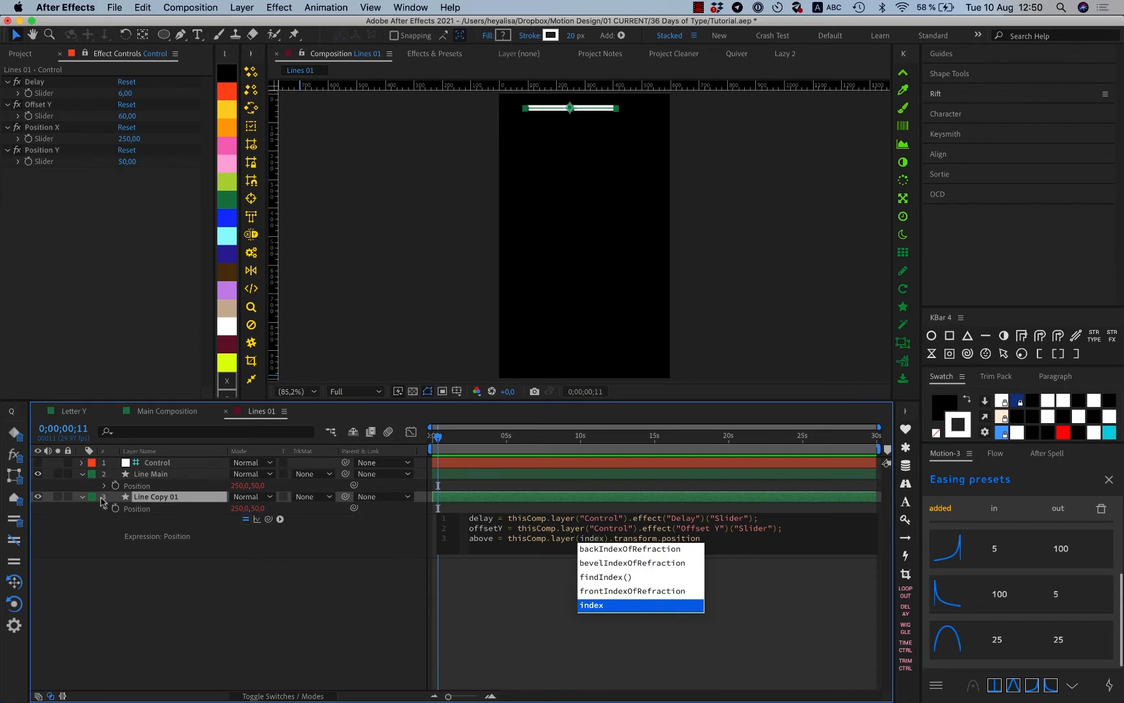
pyautogui.write('-1')
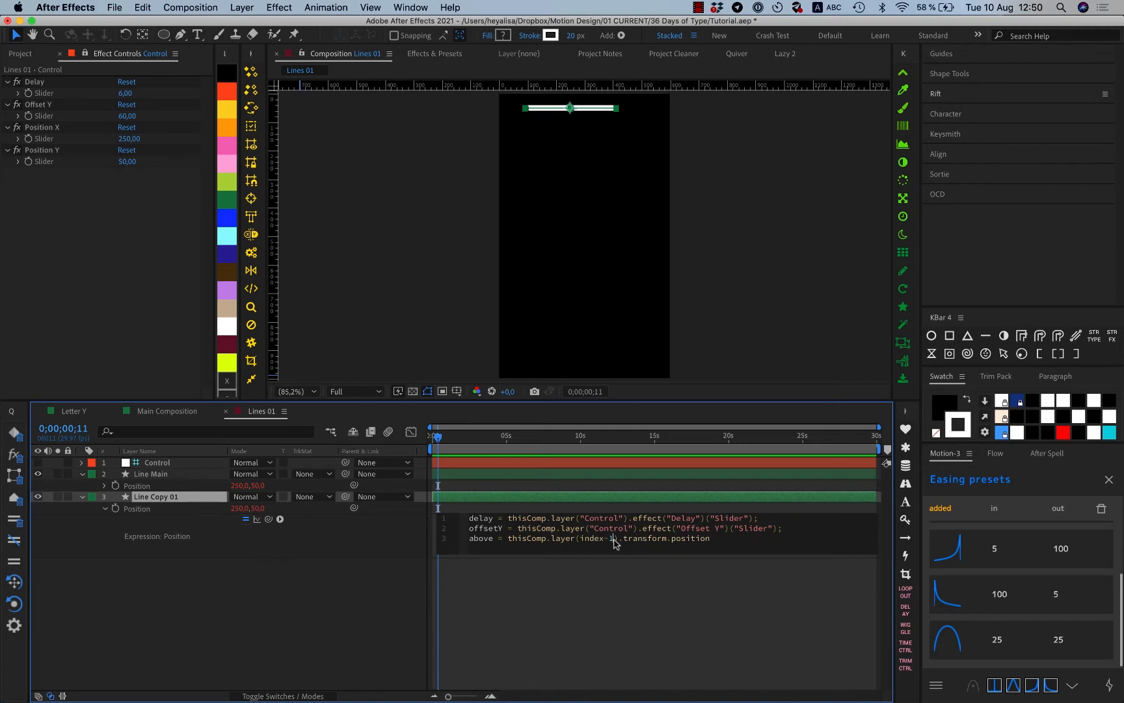
pyautogui.moveTo(613, 539); pyautogui.dragTo(583, 539)
pyautogui.click(747, 540)
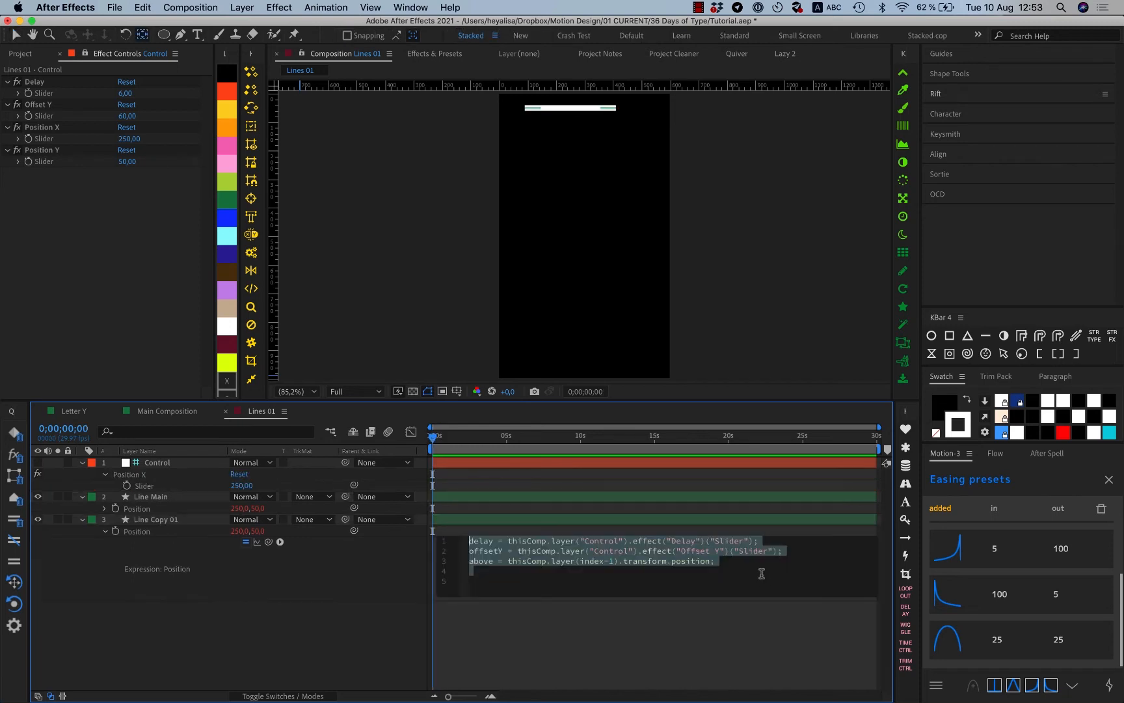
# Move the playhead to 0;00;03;21 and finish Line Copy 01's Position expression with above.valueAtTime(time-framesToTime(delay)).
pyautogui.click(742, 576)
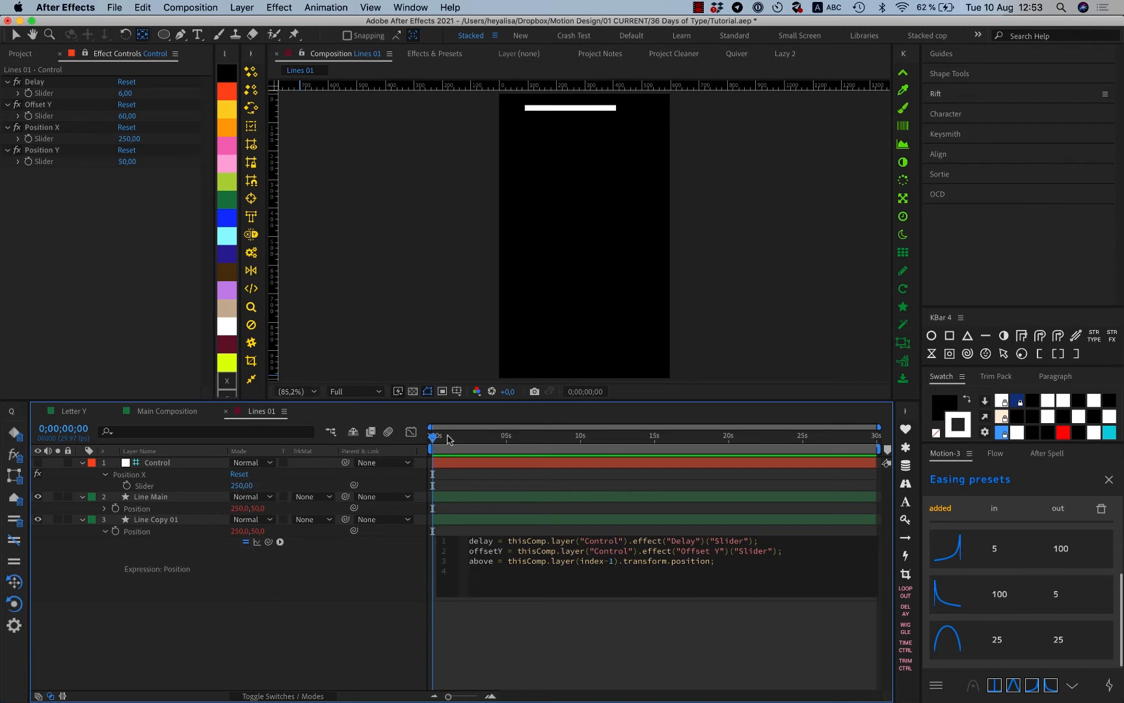
pyautogui.moveTo(447, 439); pyautogui.dragTo(487, 462)
pyautogui.click(517, 550)
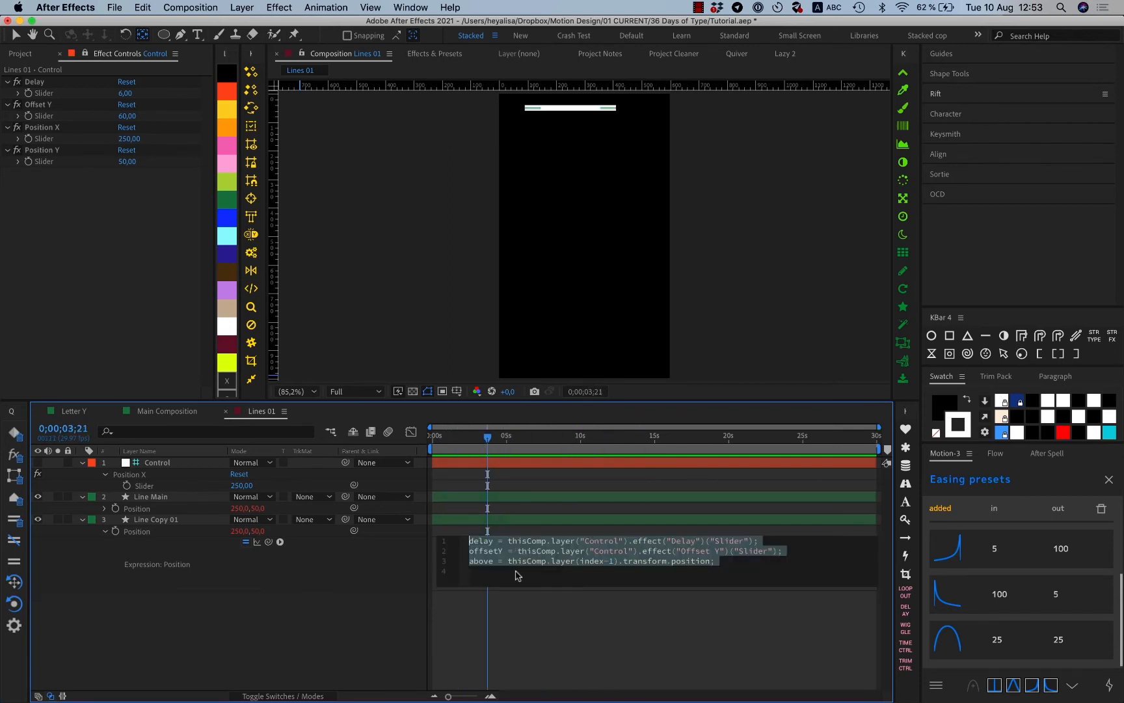
pyautogui.click(517, 575)
pyautogui.write('above')
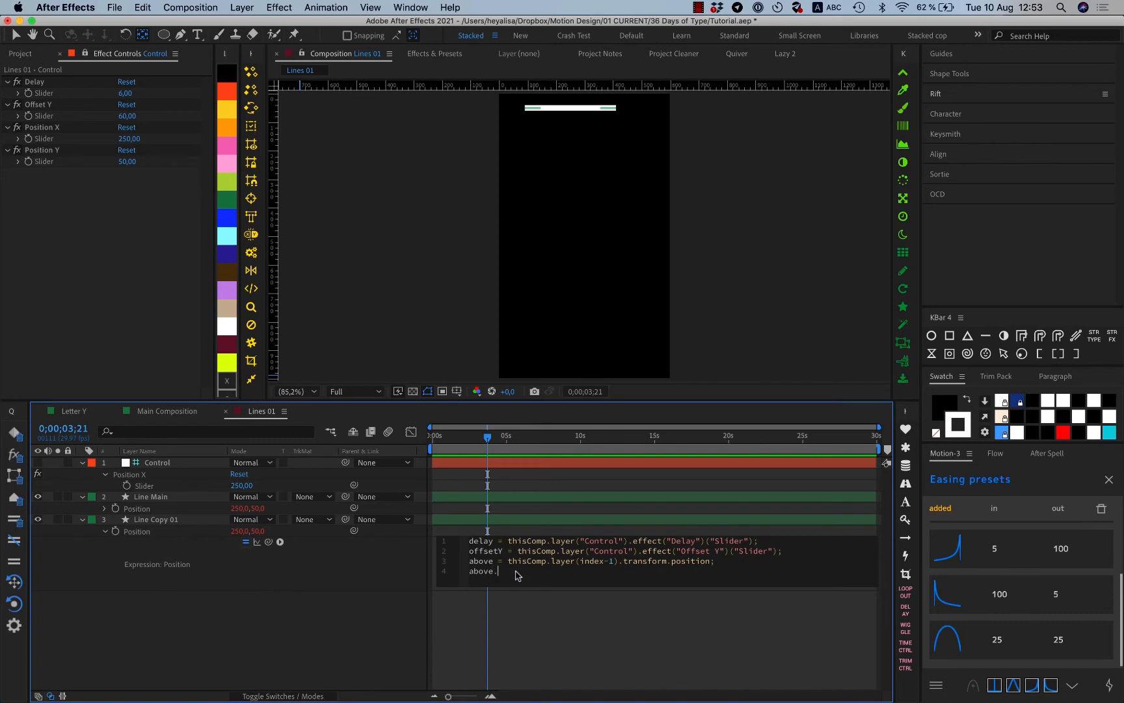
pyautogui.write('.valu')
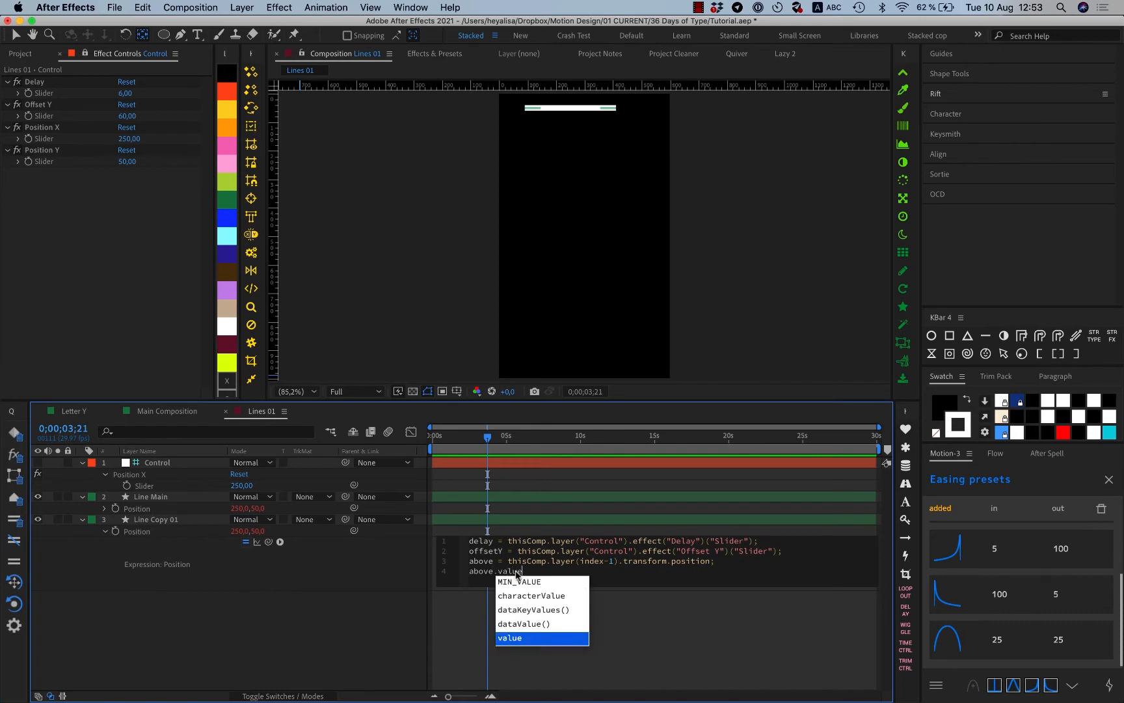
pyautogui.write('ea')
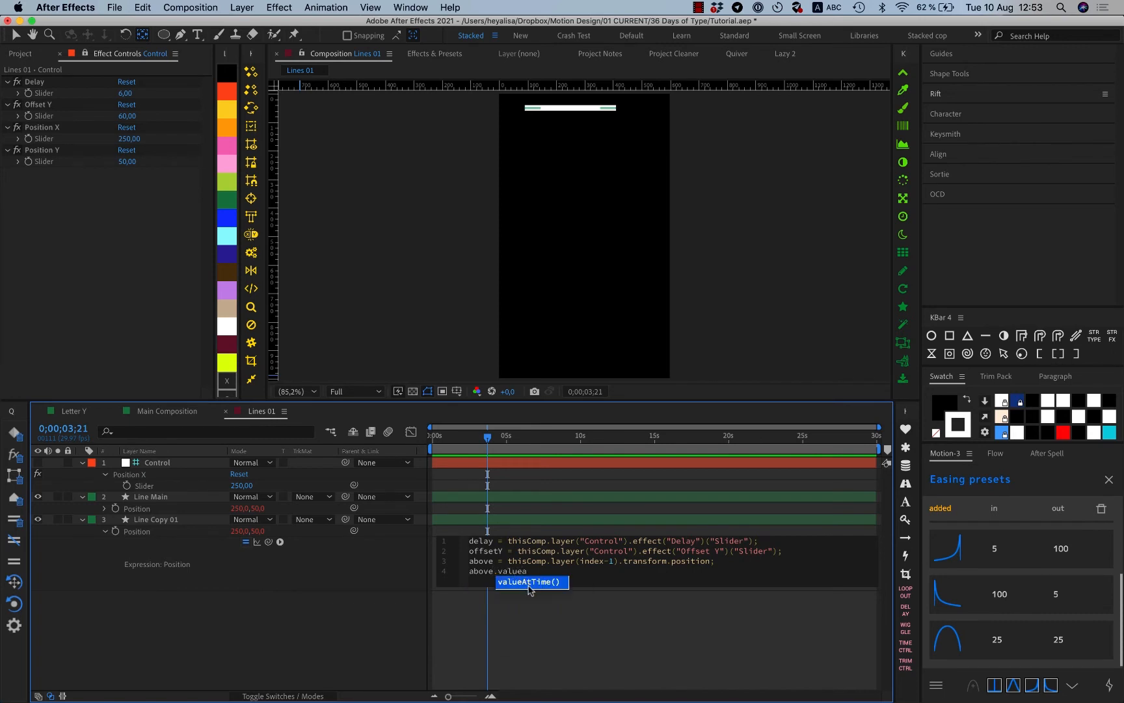
pyautogui.click(529, 581)
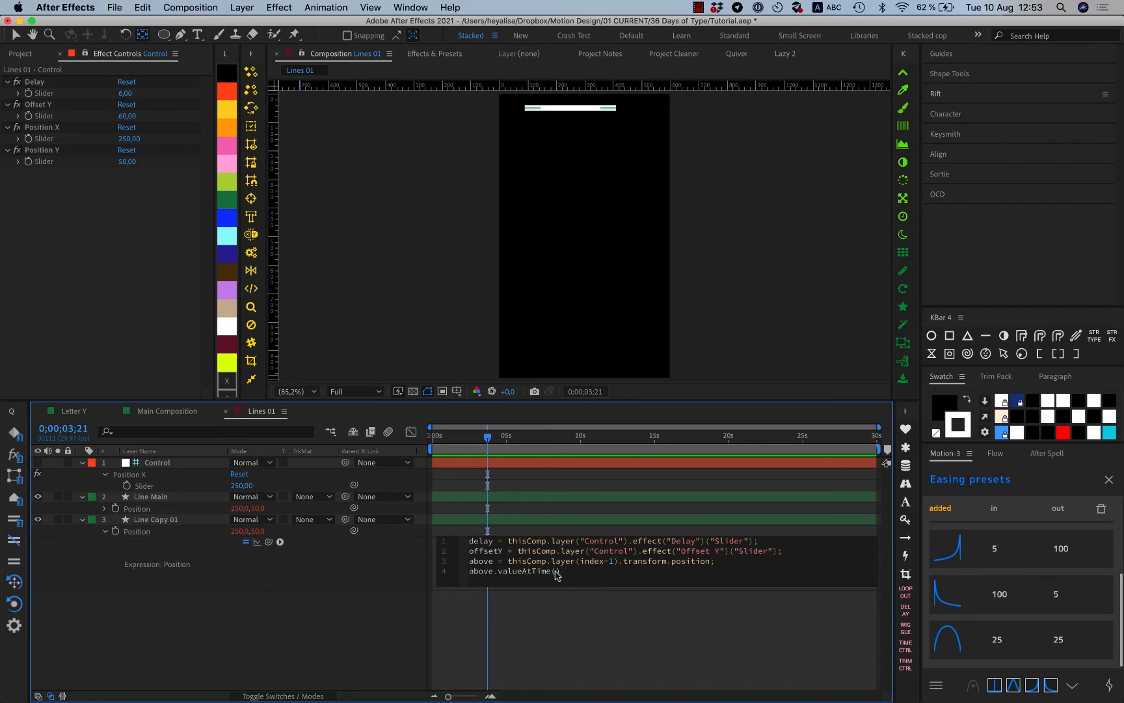
pyautogui.write('time-frames')
pyautogui.press('Return')
pyautogui.write('delay')
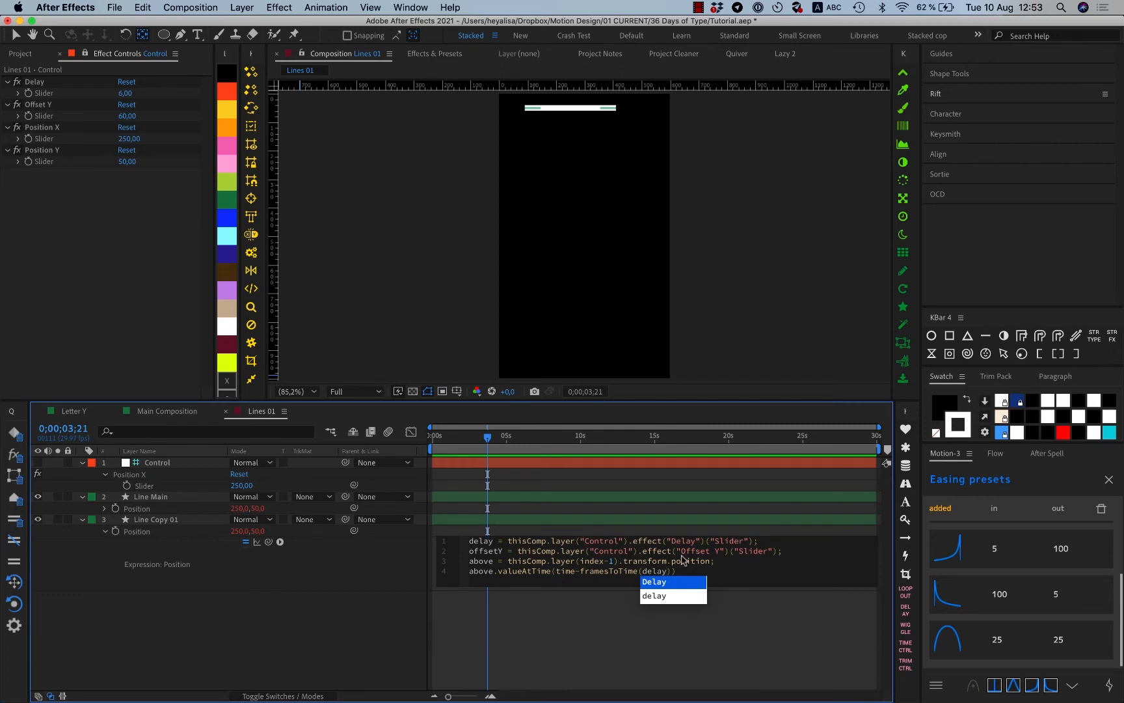
pyautogui.click(756, 557)
pyautogui.click(620, 626)
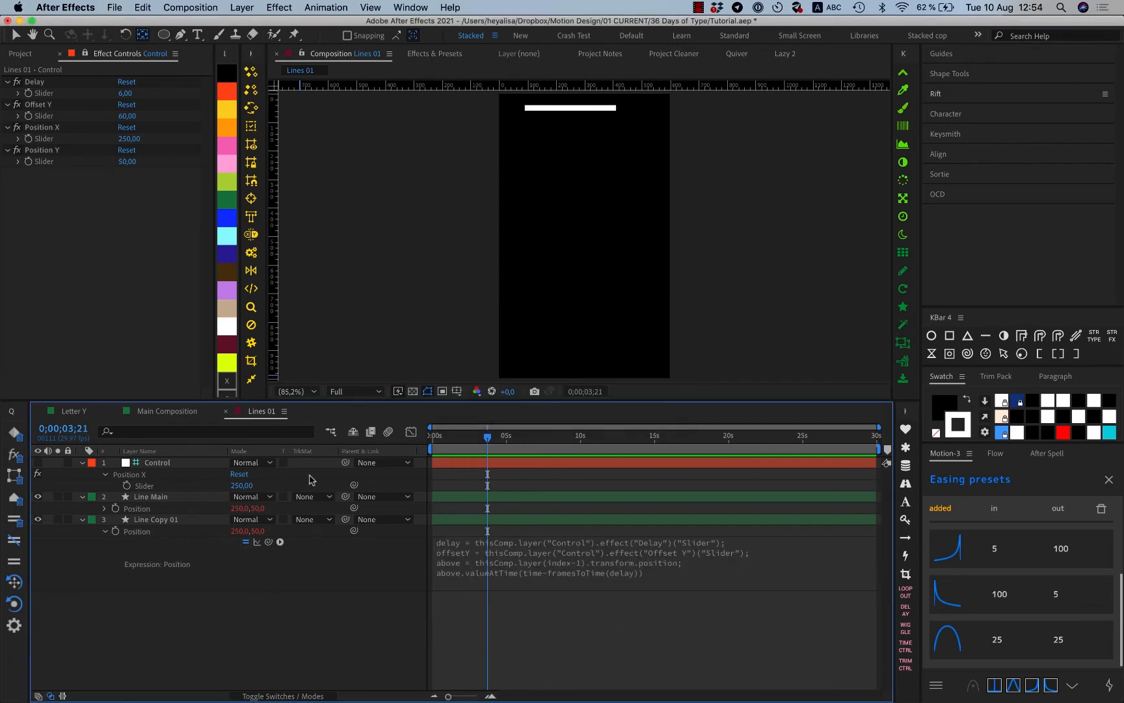
# Try animating Control's Position X slider with keyframes of 250 at the composition start and 350 at 0;00;03;21.
pyautogui.click(128, 485)
pyautogui.press('Home')
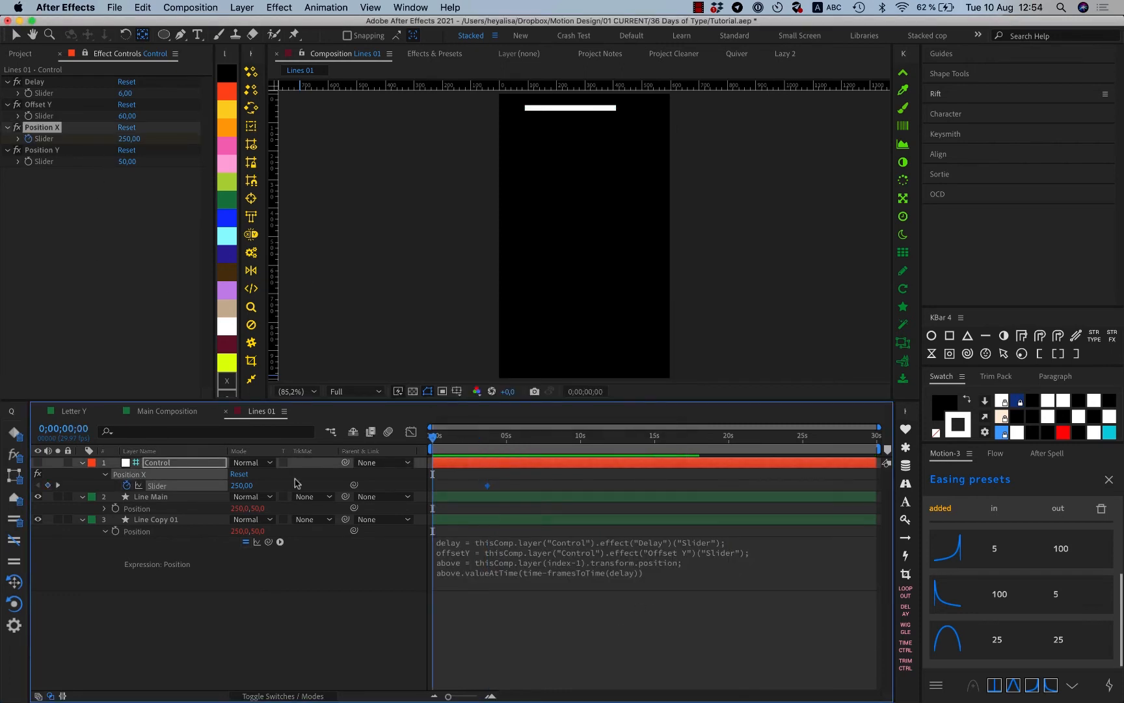
pyautogui.click(48, 485)
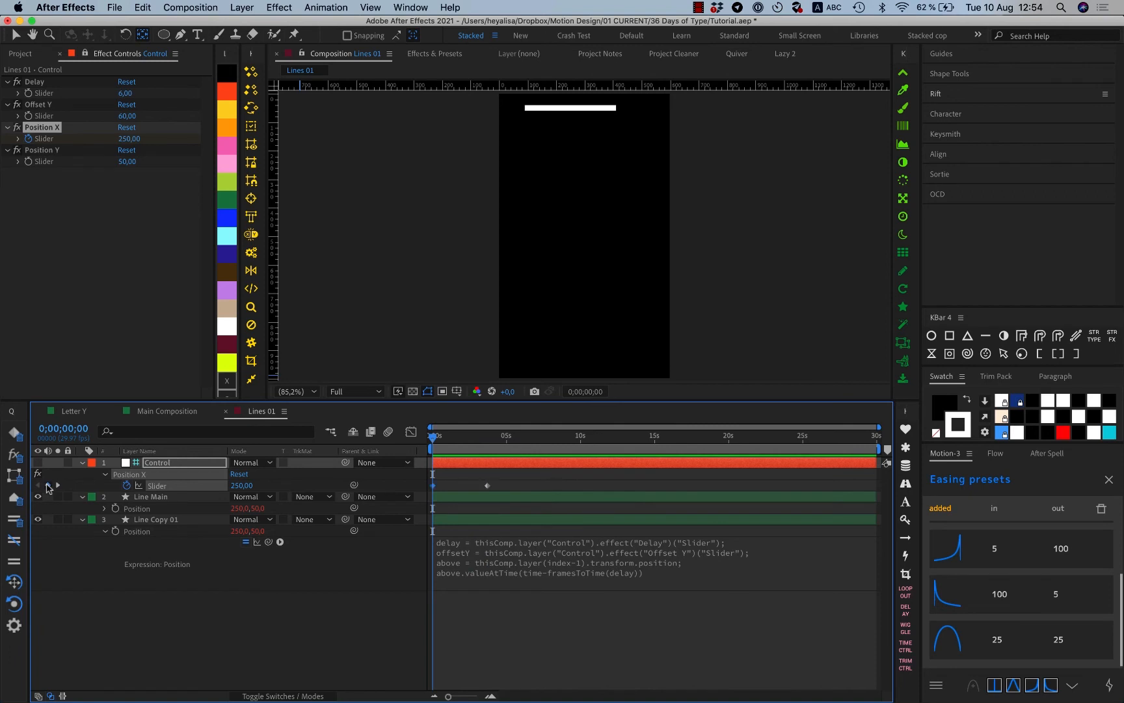
pyautogui.press('k')
pyautogui.click(241, 484)
pyautogui.write('3,')
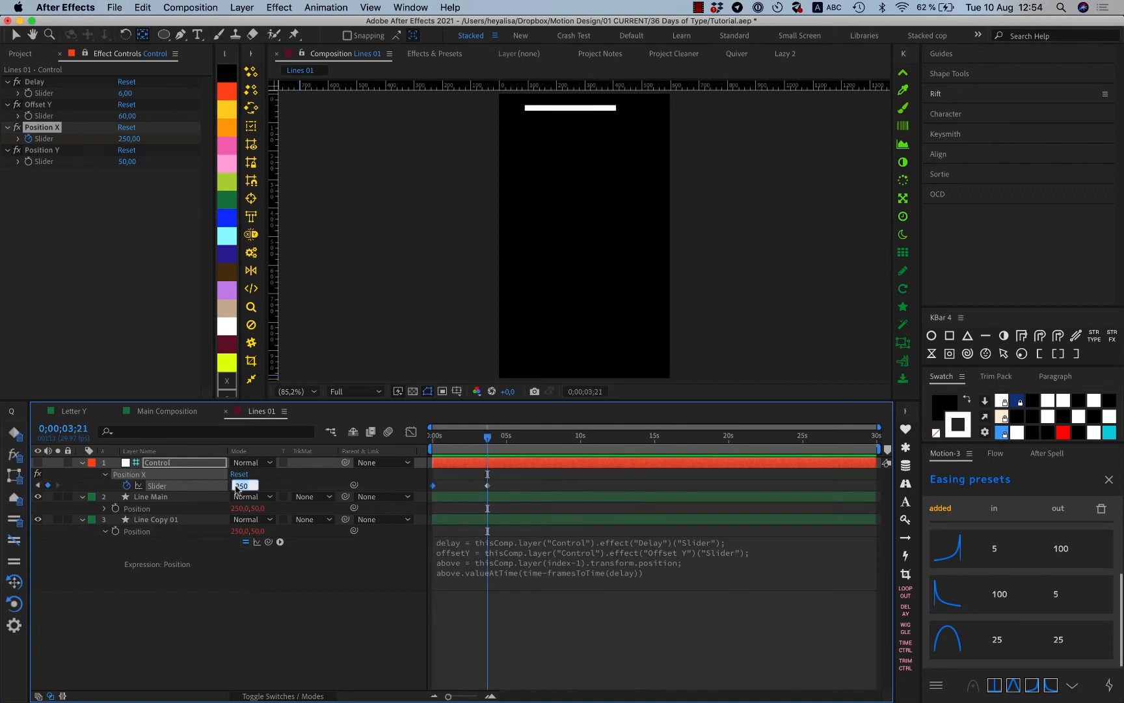
pyautogui.write('50')
pyautogui.press('Return')
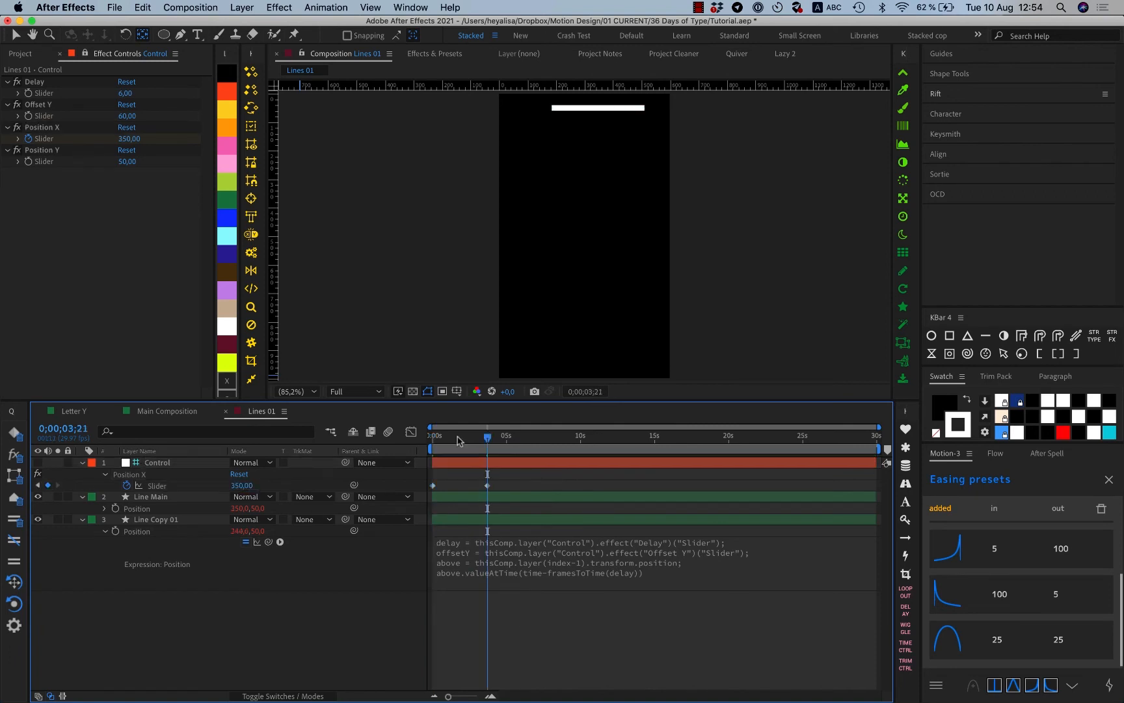
# Compare the Position values of Line Main and Line Copy 01 over six frames between the keyframes, and undo the Position X test animation.
pyautogui.click(474, 436)
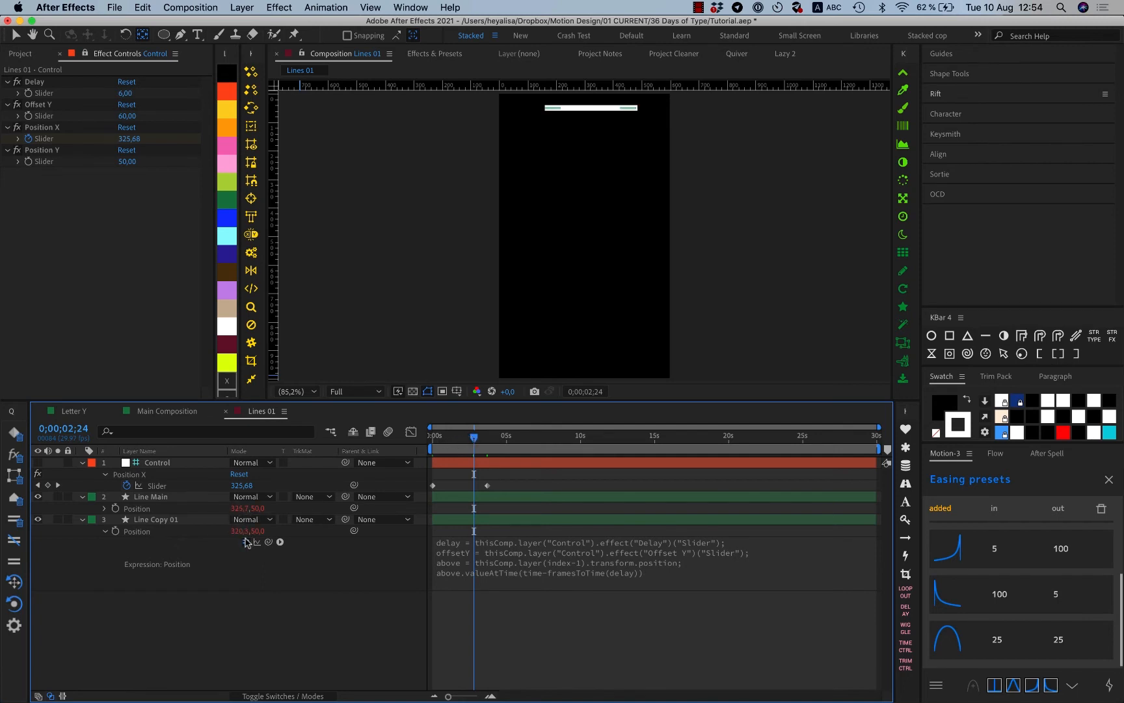
pyautogui.click(470, 432)
pyautogui.press('pageup')
pyautogui.press('pageup')
pyautogui.press('pageup')
pyautogui.press('pageup')
pyautogui.press('pageup')
pyautogui.press('pageup')
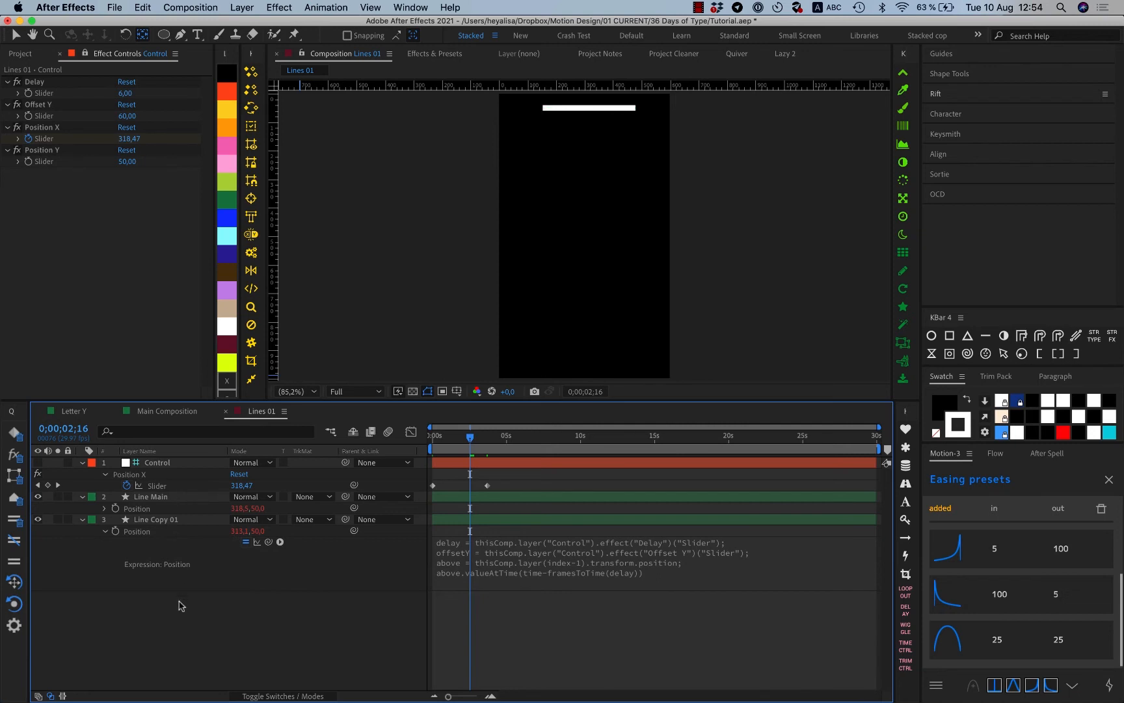
pyautogui.press('super+z')
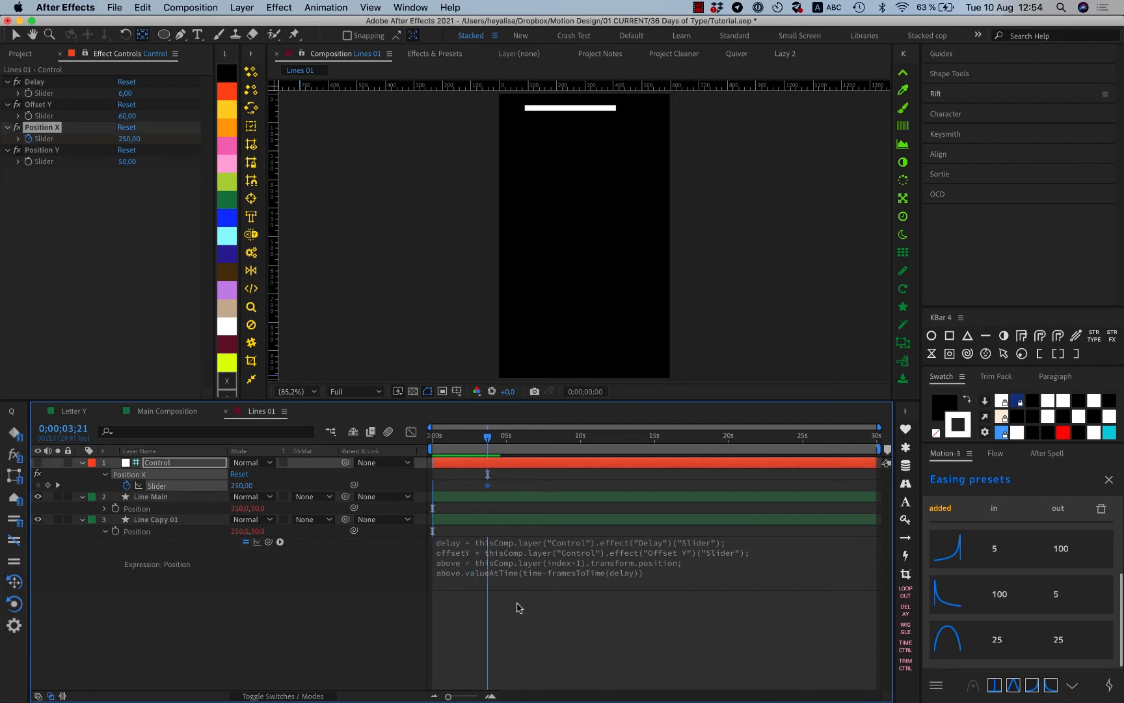
# Append +[o,offsetY]; to the last line of Line Copy 01's Position expression and apply it.
pyautogui.click(519, 602)
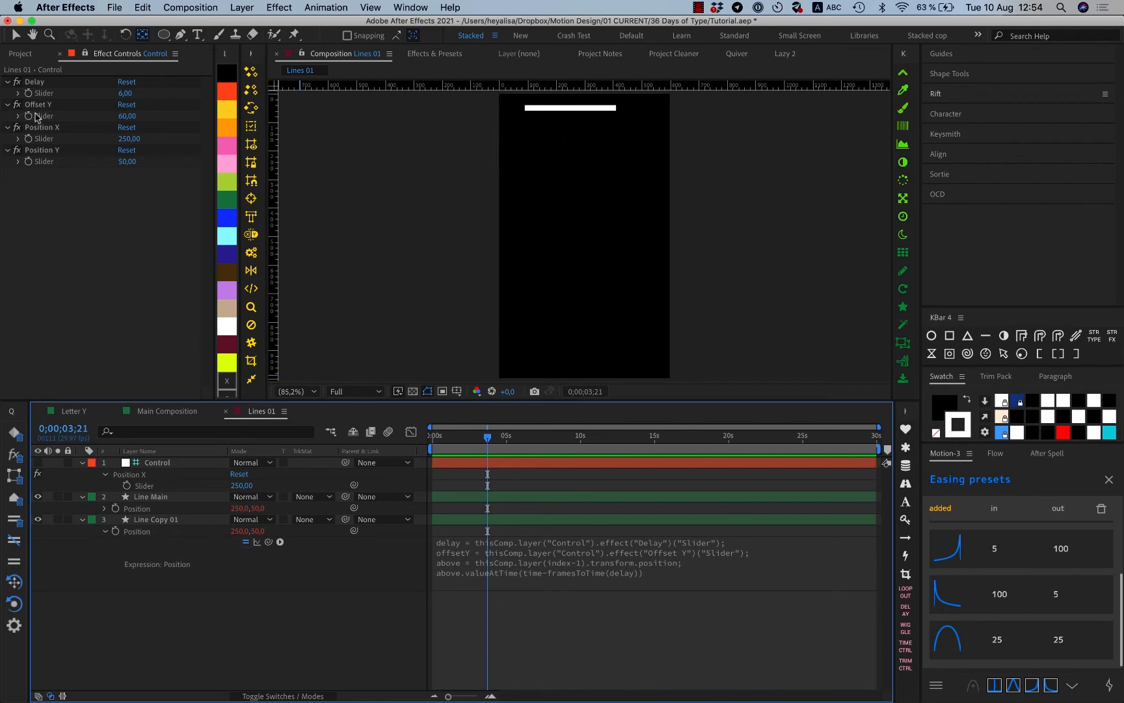
pyautogui.click(682, 571)
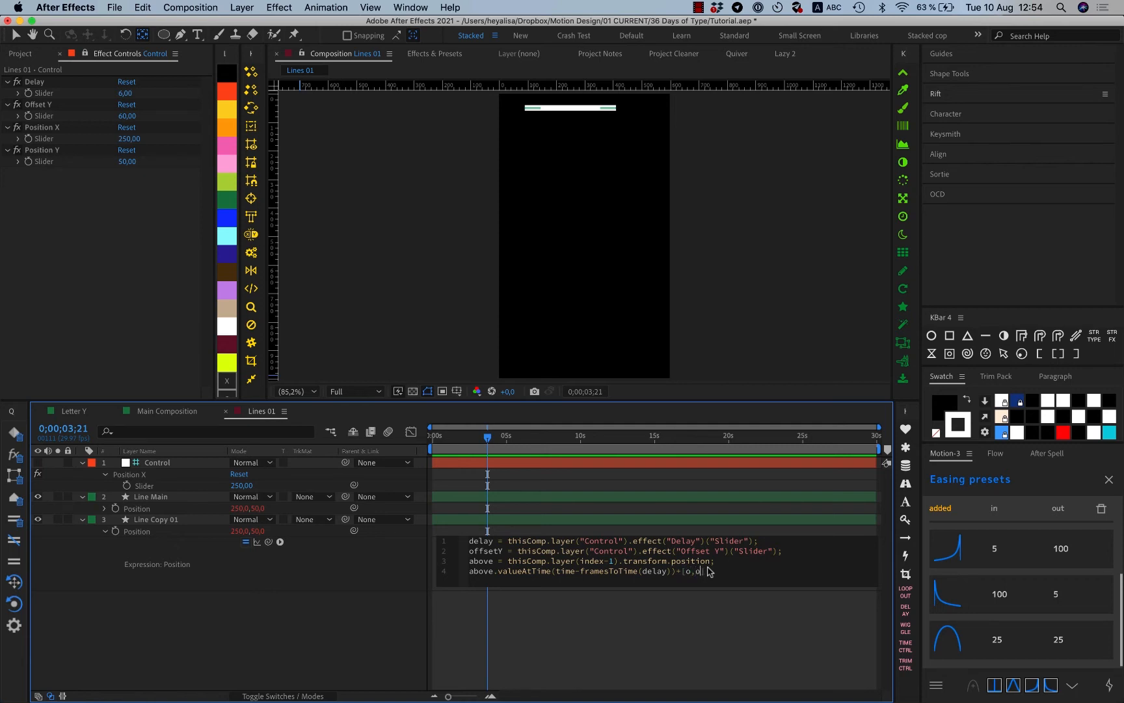
pyautogui.write('f')
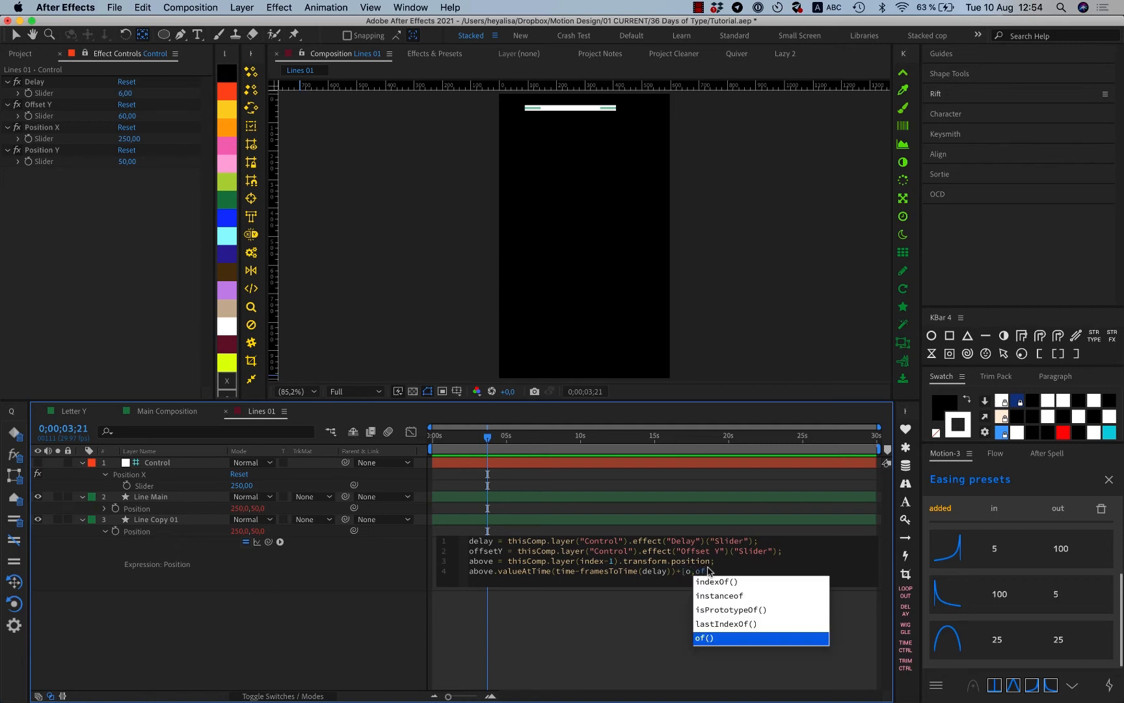
pyautogui.write('fse')
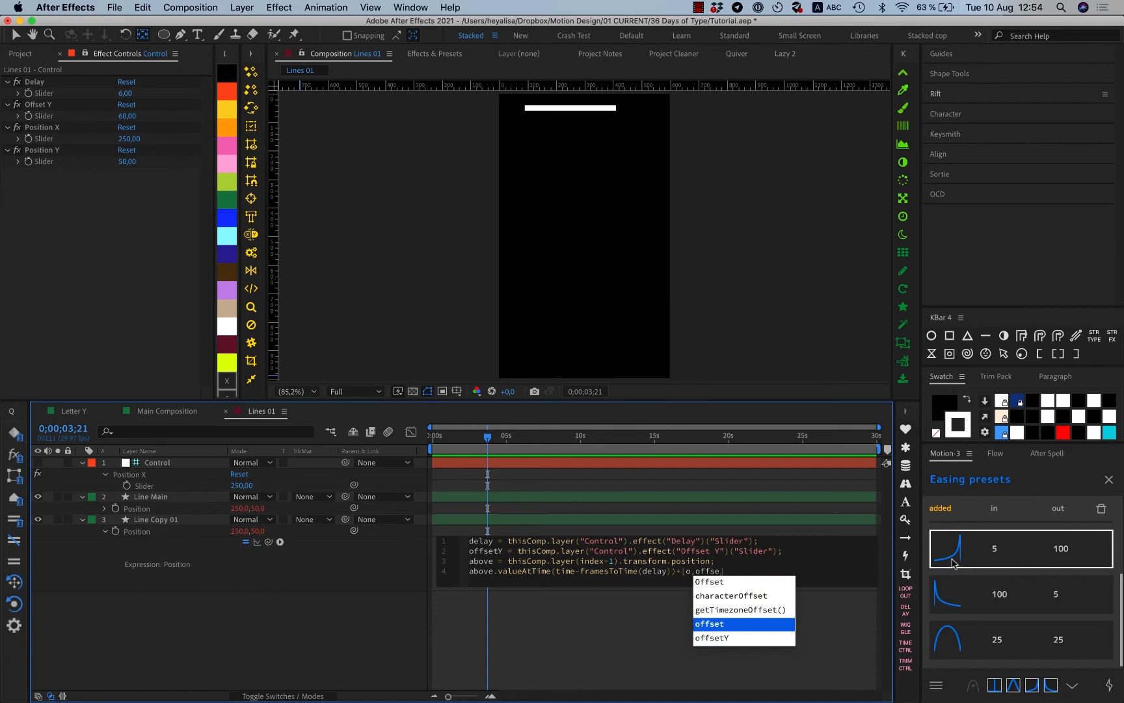
pyautogui.press('Down')
pyautogui.press('Return')
pyautogui.write(']')
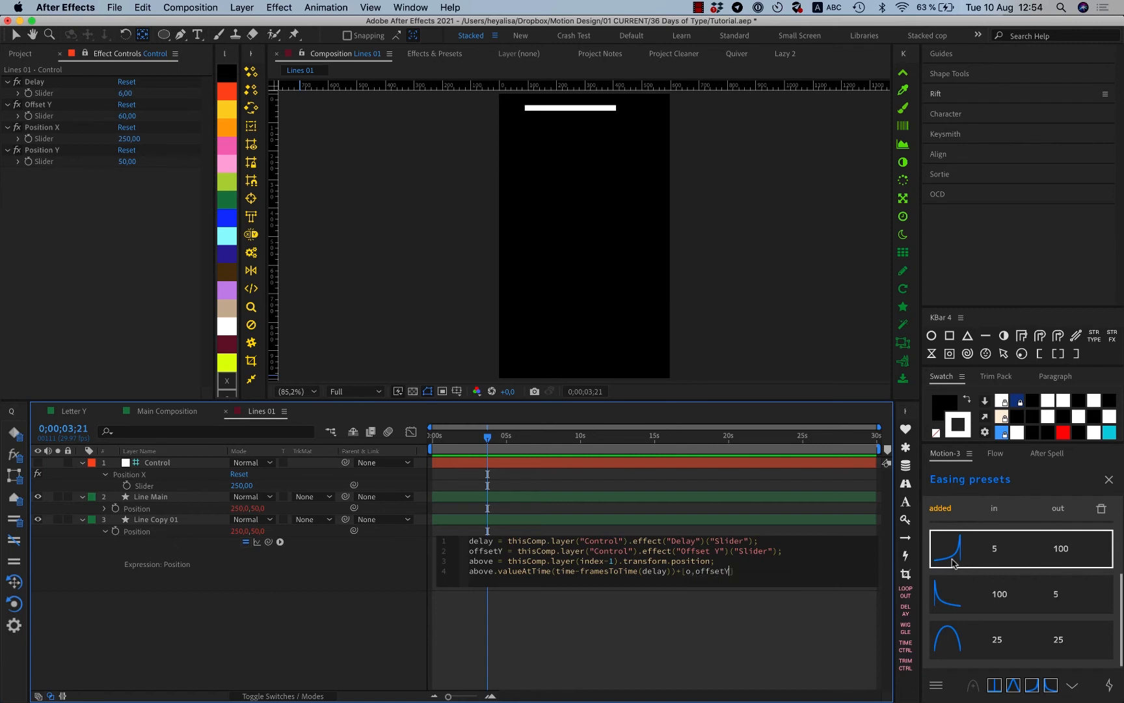
pyautogui.click(780, 637)
pyautogui.click(744, 579)
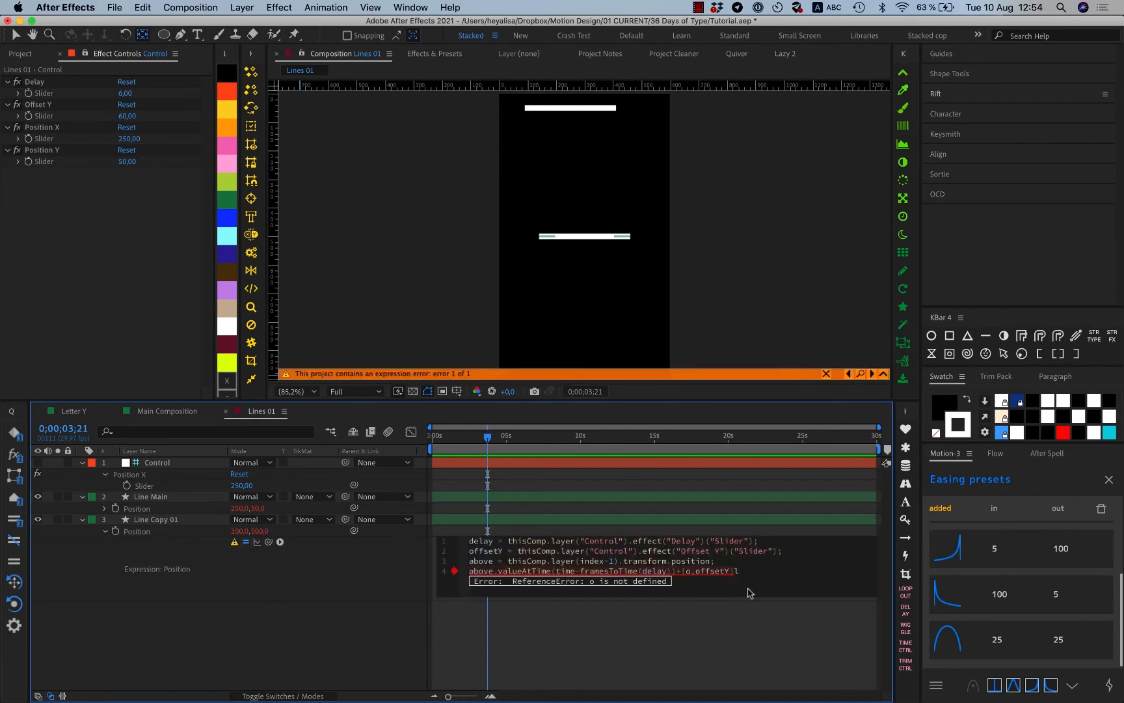
pyautogui.write(';')
pyautogui.click(720, 657)
# Correct the letter o to the number 0 in the expression's offset array so it reads [0,offsetY].
pyautogui.click(689, 574)
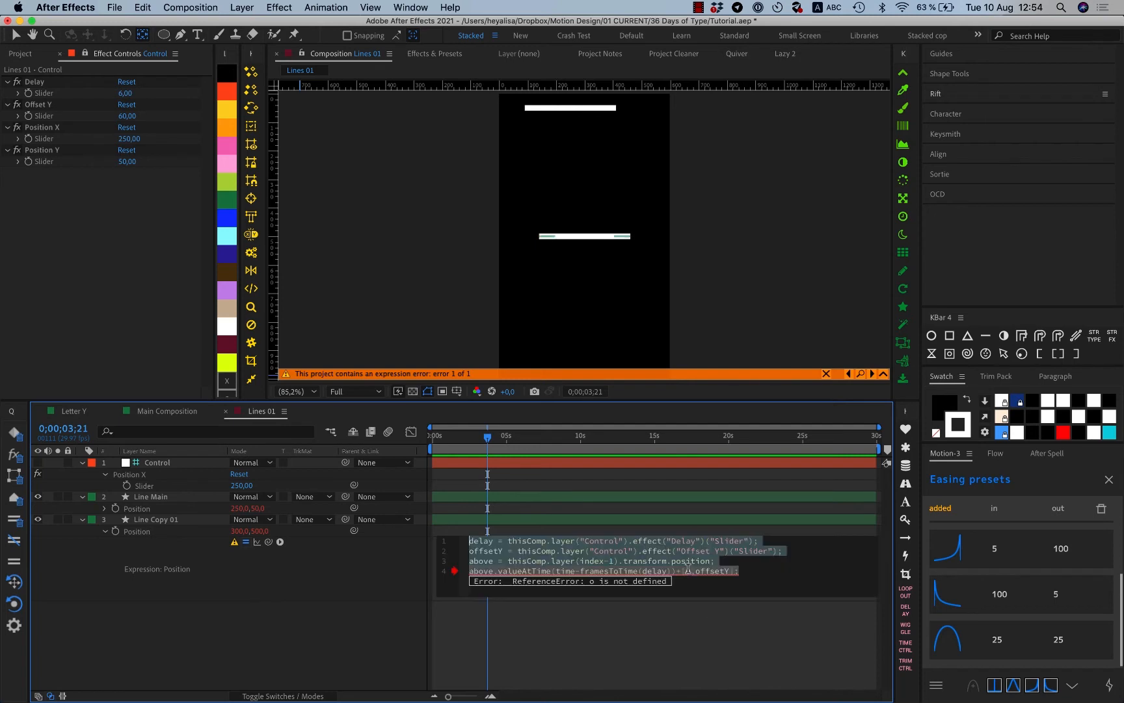
pyautogui.click(690, 571)
pyautogui.tripleClick(692, 571)
pyautogui.click(694, 569)
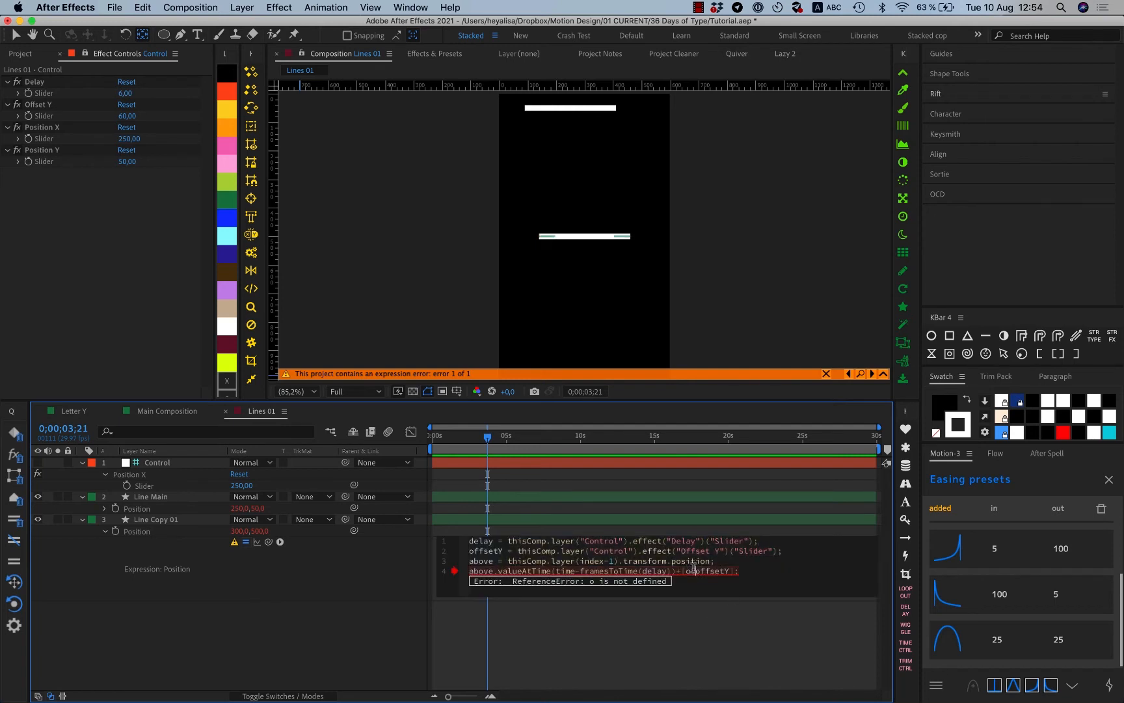
pyautogui.click(670, 665)
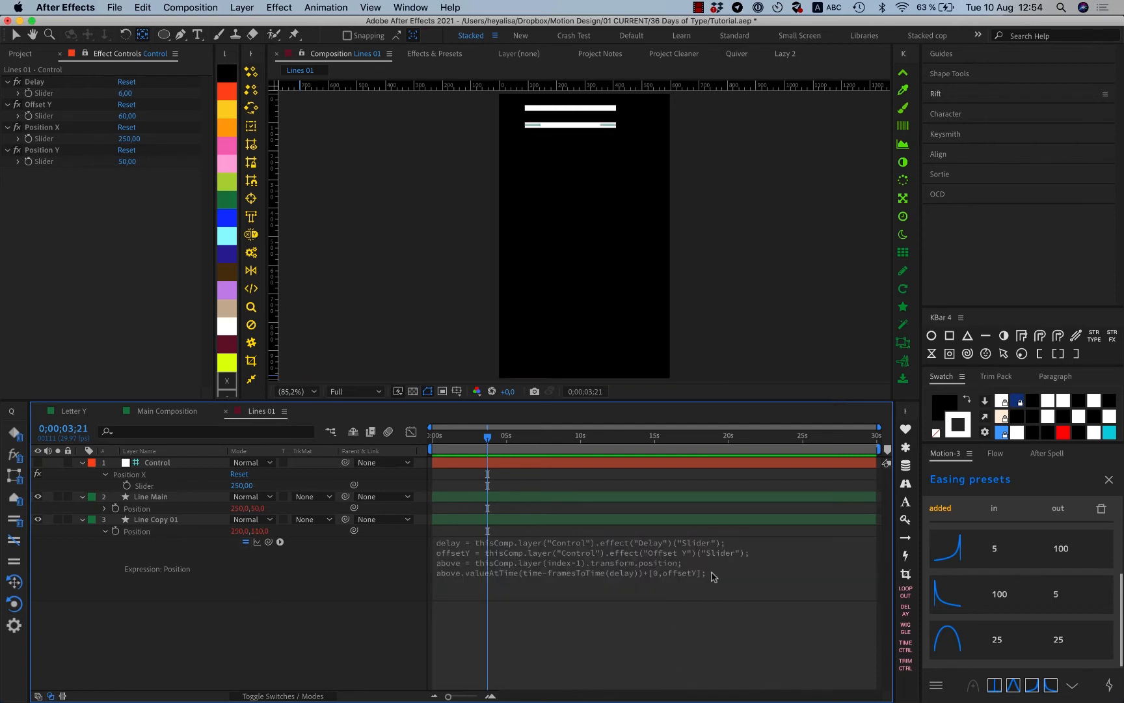
# Duplicate Line Copy 01 into Line Copy 02 through Line Copy 14 with the Duplicate Layers script.
pyautogui.click(167, 521)
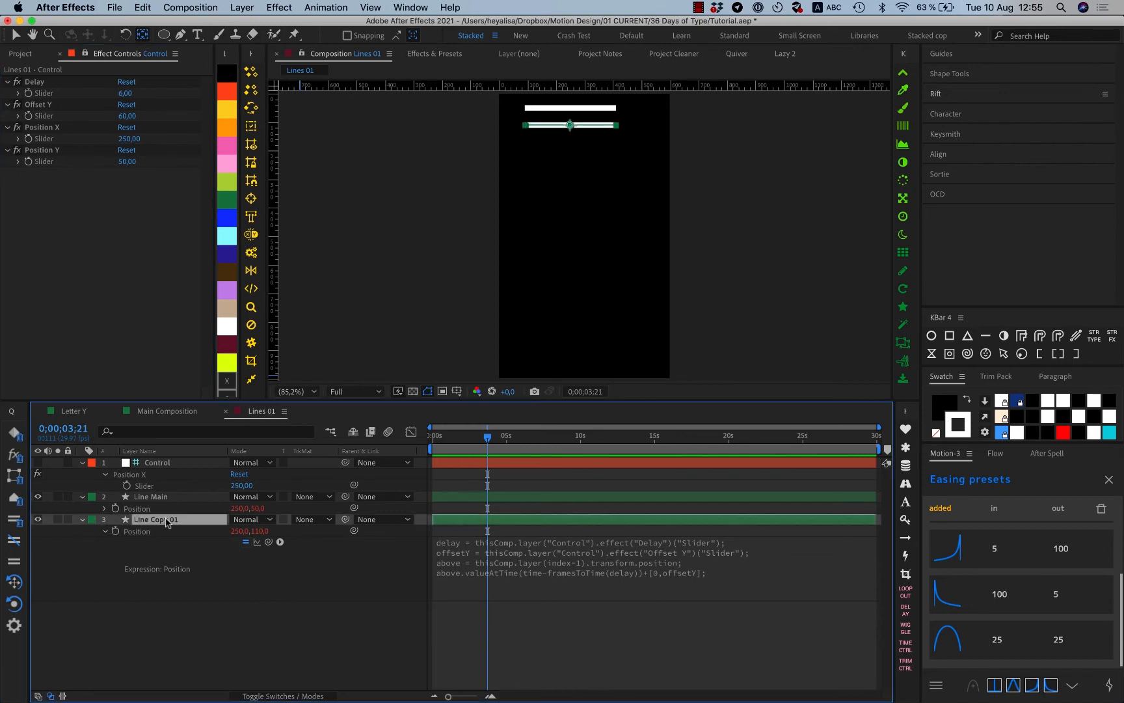
pyautogui.click(905, 466)
pyautogui.press('Return')
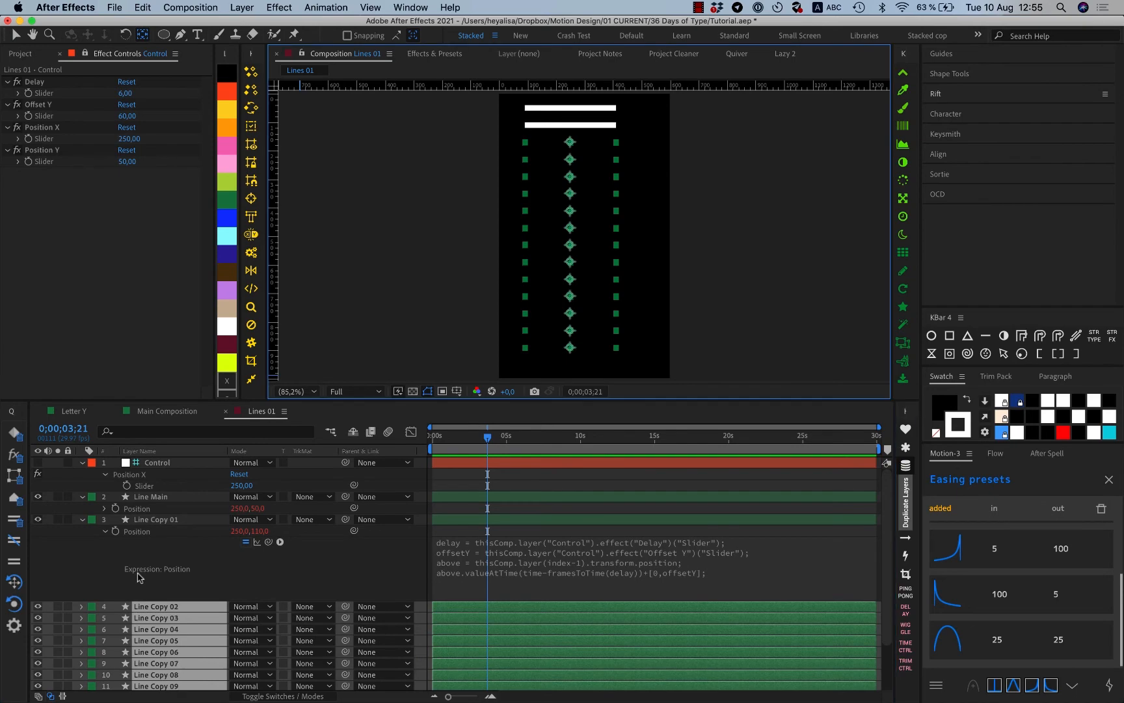
pyautogui.scroll(-3, 138, 577)
pyautogui.scroll(3, 137, 577)
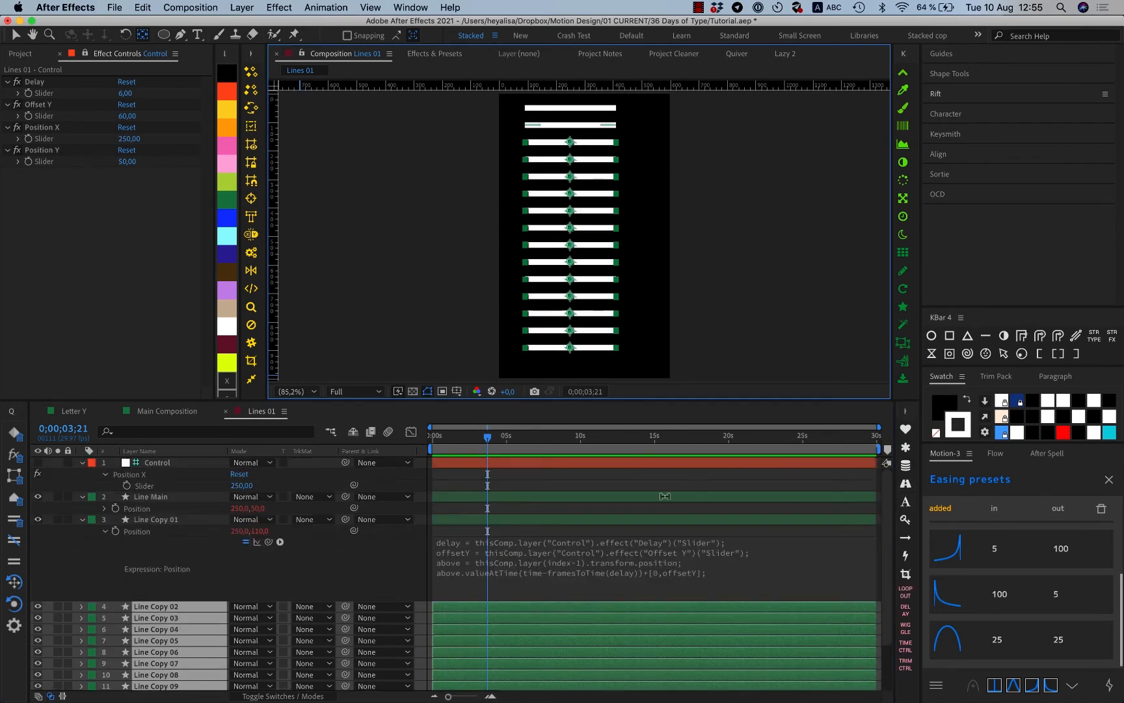
# Keyframe Control's Position X slider at 250 at the composition start and 350 at 0;00;01;00.
pyautogui.click(641, 483)
pyautogui.press('Home')
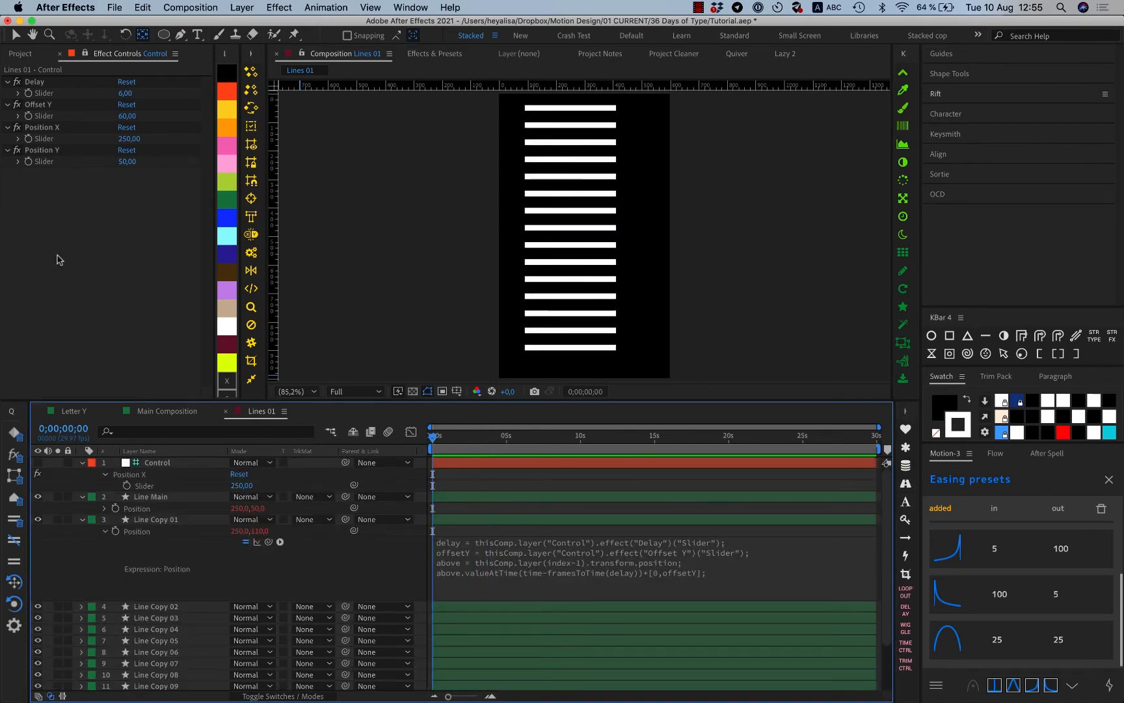
pyautogui.click(28, 138)
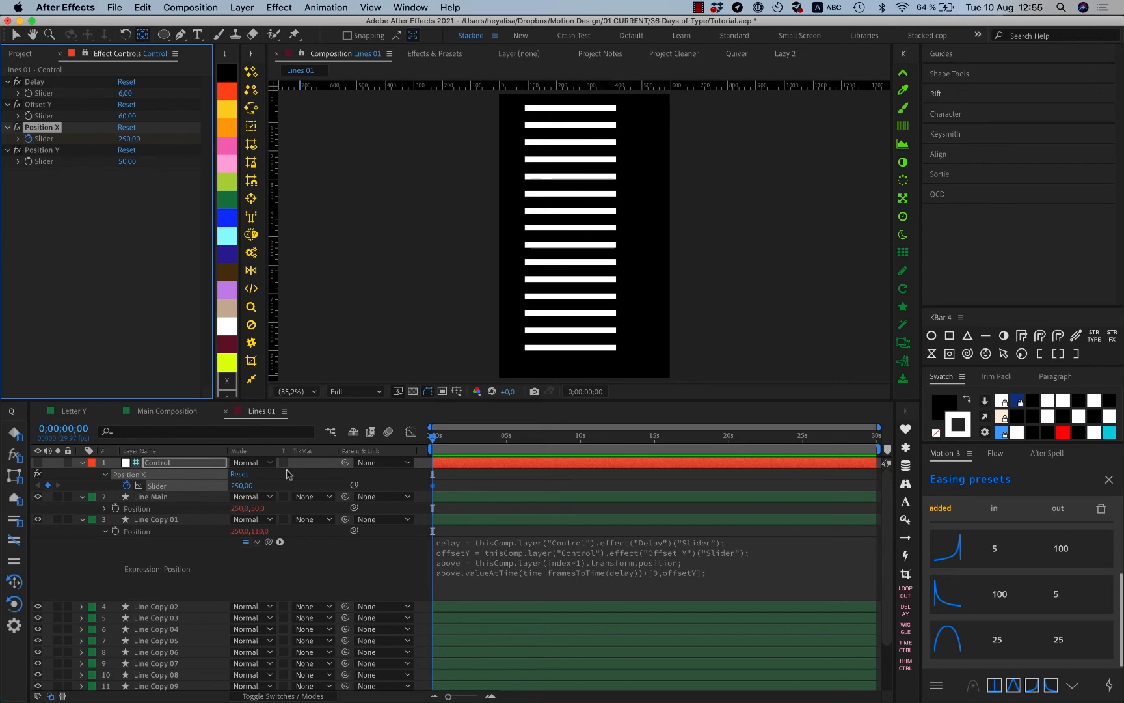
pyautogui.click(464, 446)
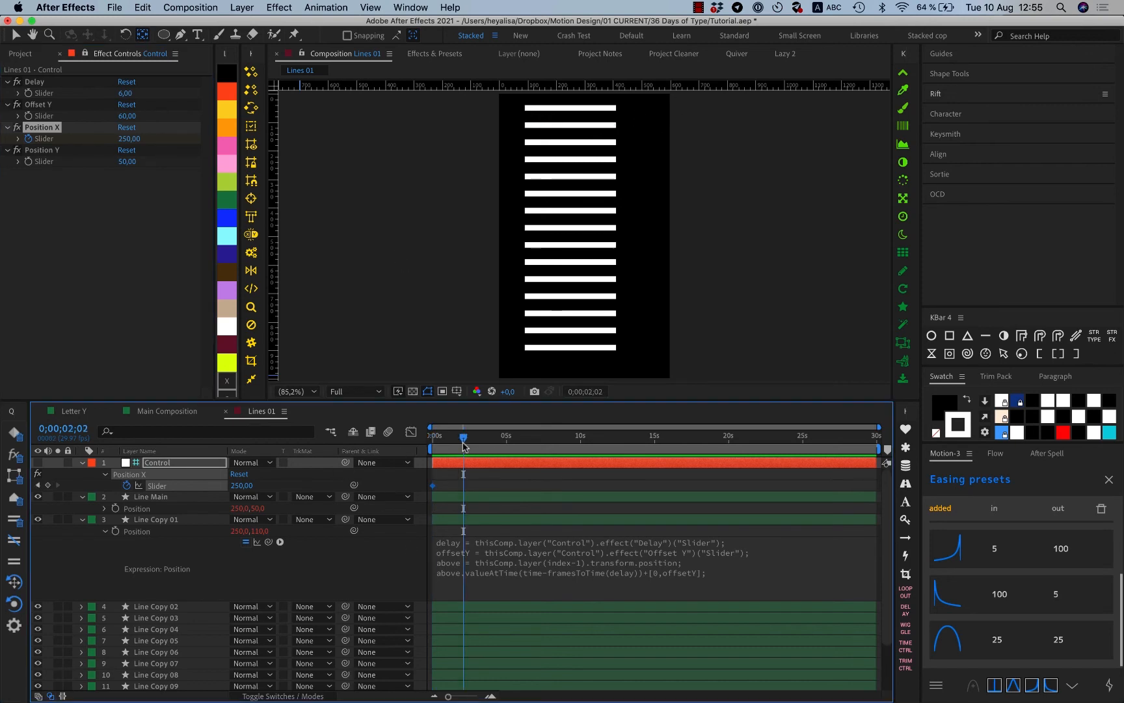
pyautogui.click(473, 695)
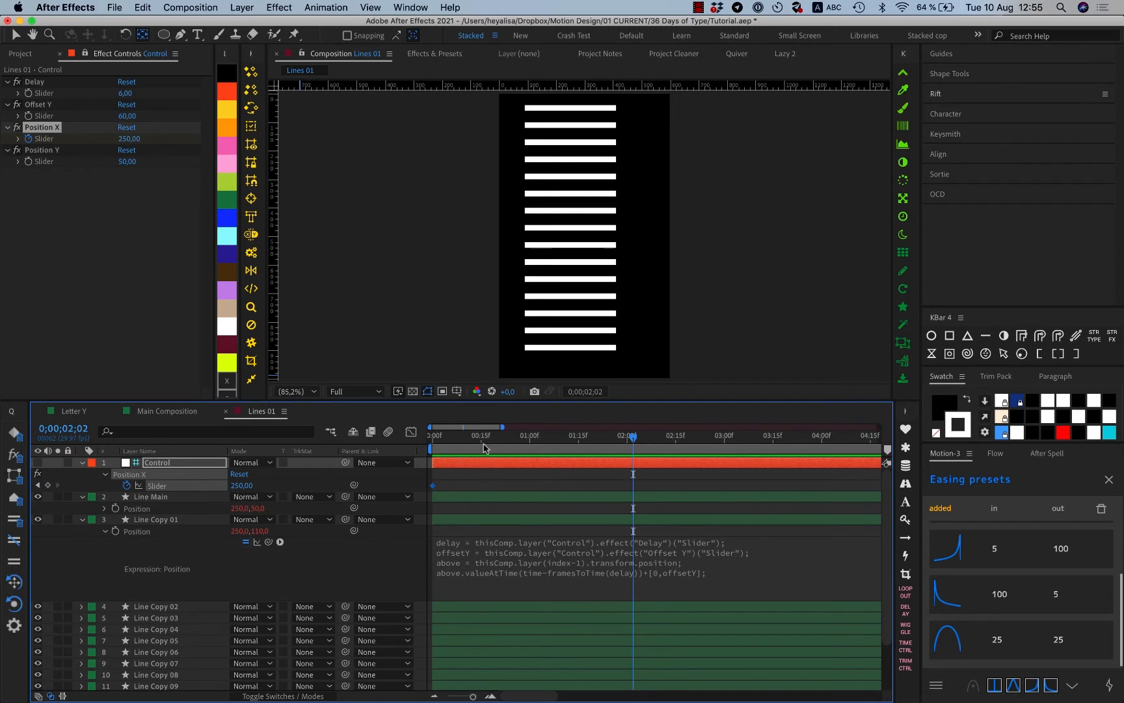
pyautogui.click(529, 446)
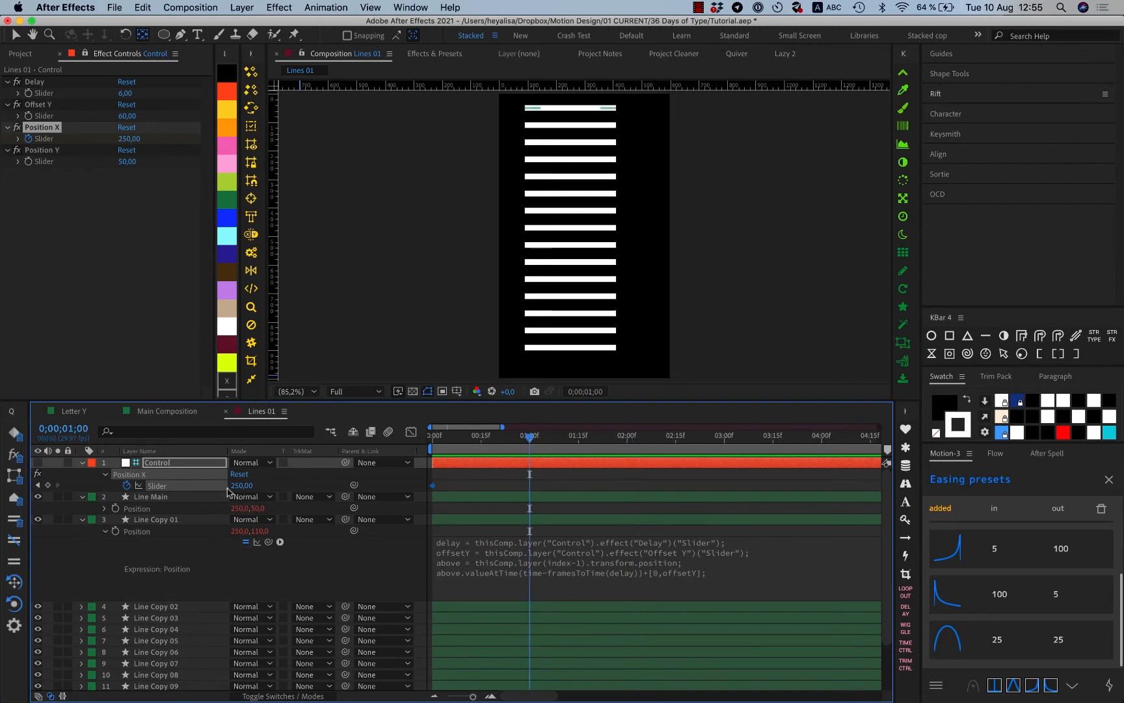
pyautogui.click(242, 485)
pyautogui.write('350')
pyautogui.press('Return')
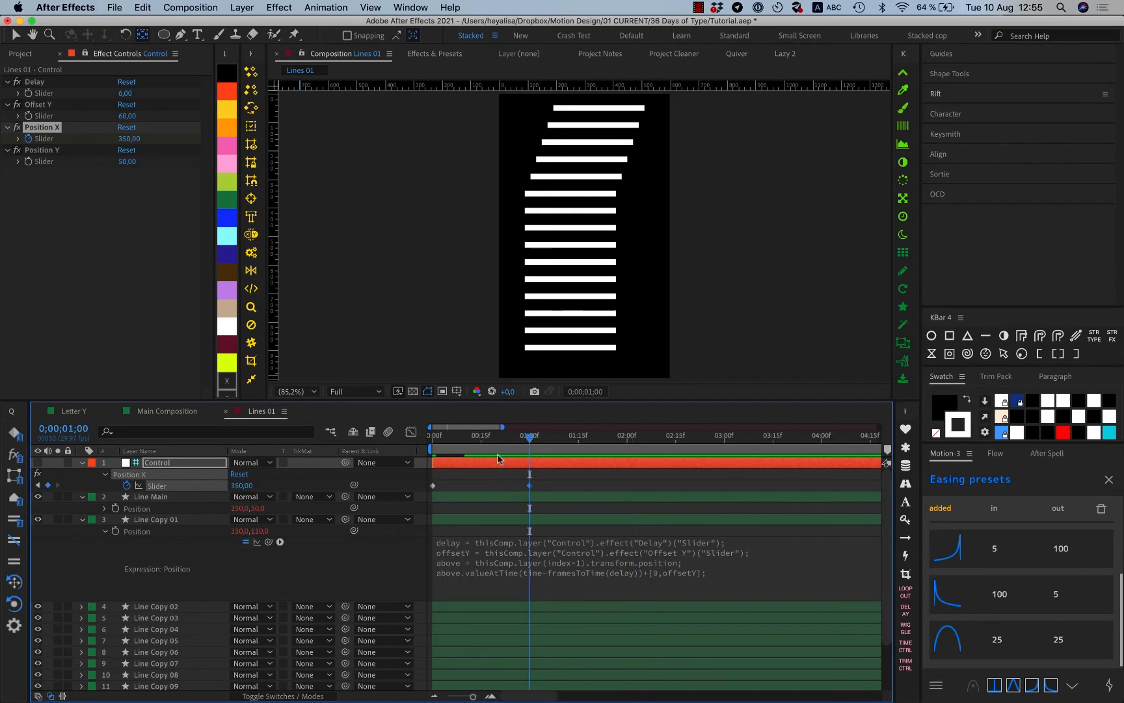
# Preview how the delayed horizontal movement travels through the line copies, and return to the composition start.
pyautogui.moveTo(441, 439); pyautogui.dragTo(636, 436)
pyautogui.press('space')
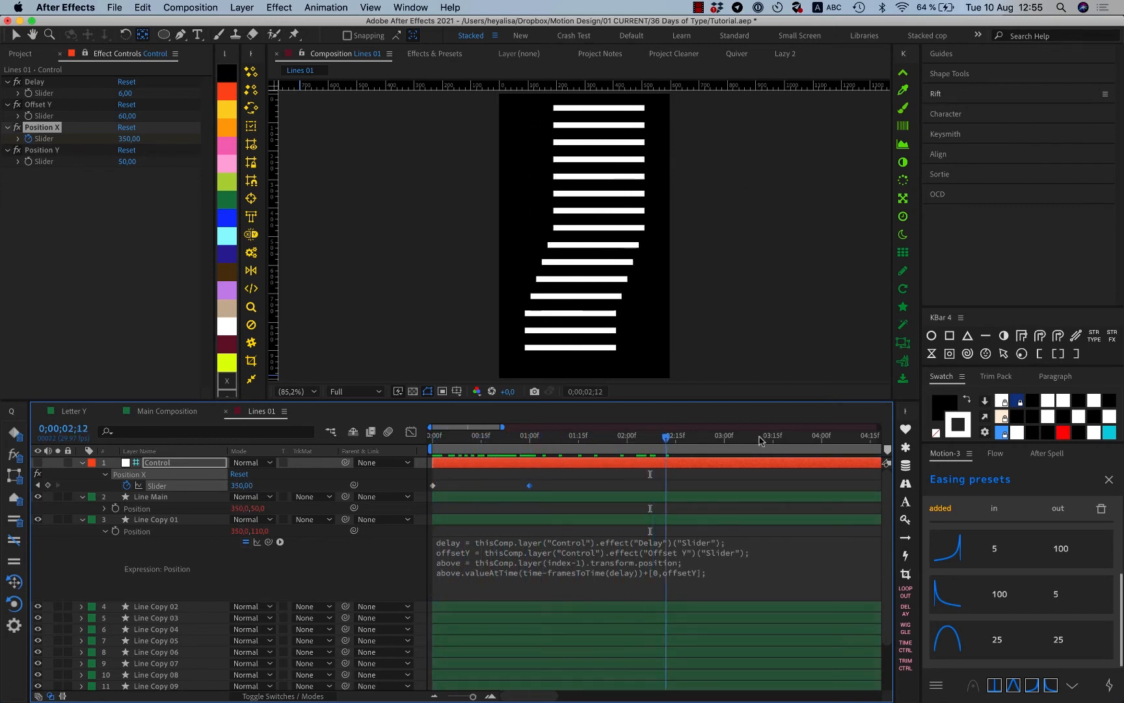
pyautogui.moveTo(739, 443); pyautogui.dragTo(326, 459)
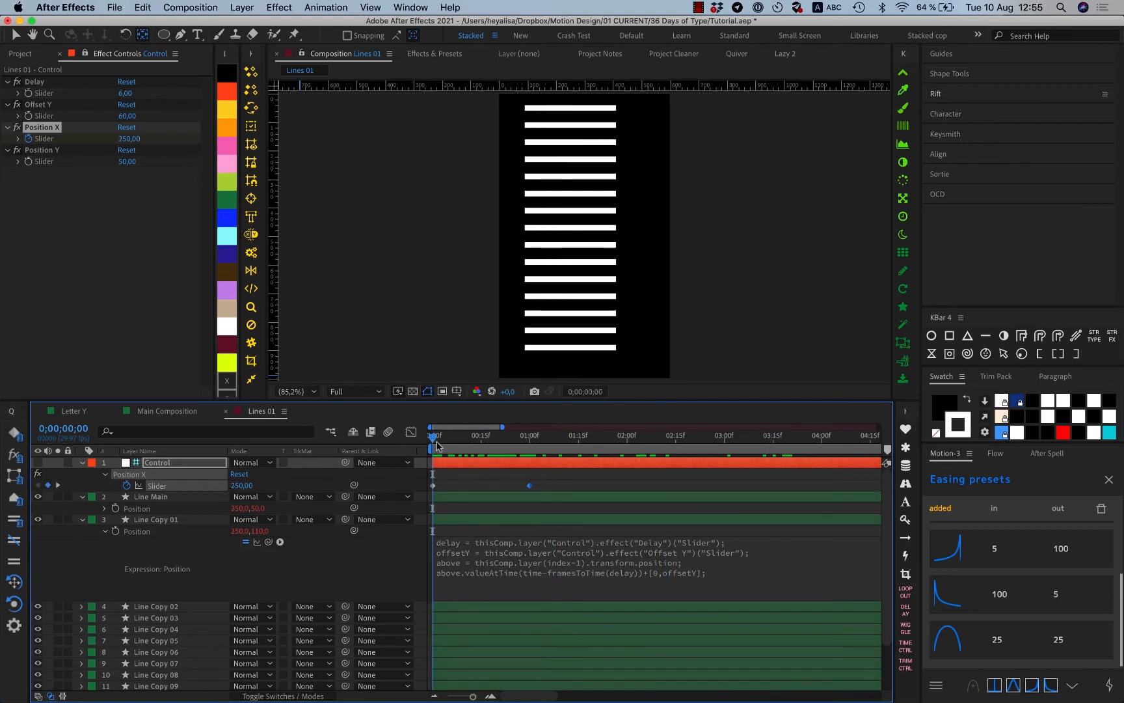
pyautogui.moveTo(436, 435); pyautogui.dragTo(119, 500)
# Apply a loopOut('pingpong') expression to Control's Position X slider and collapse the expanded layer properties.
pyautogui.click(906, 591)
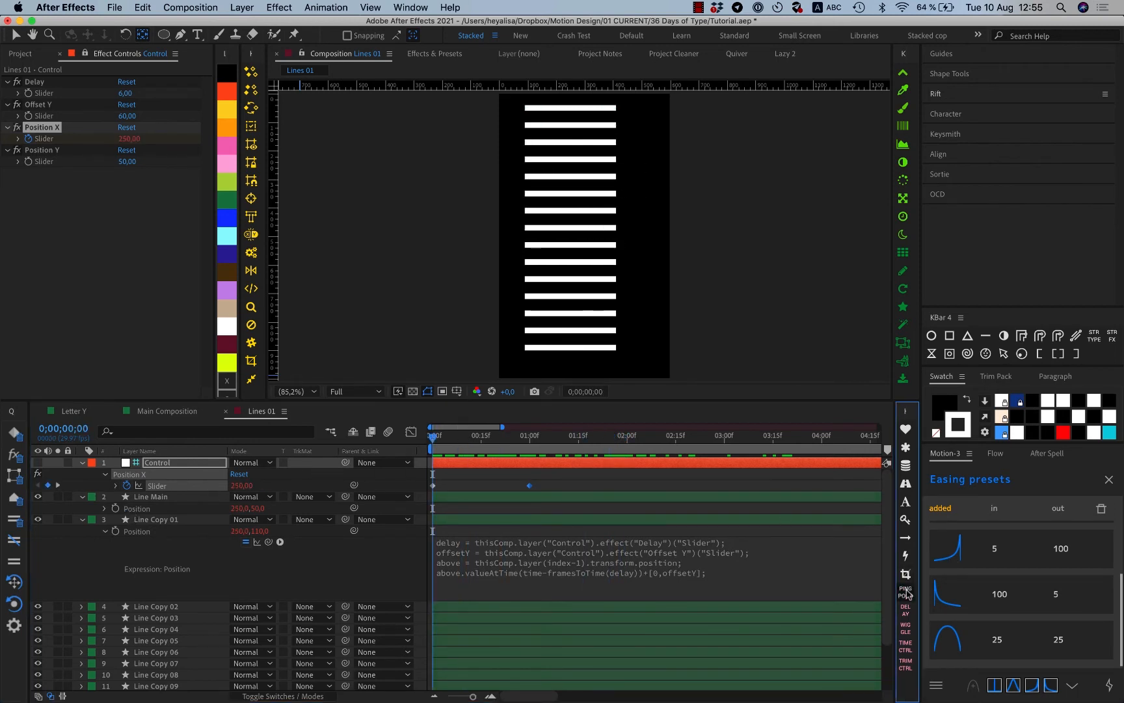
pyautogui.click(116, 486)
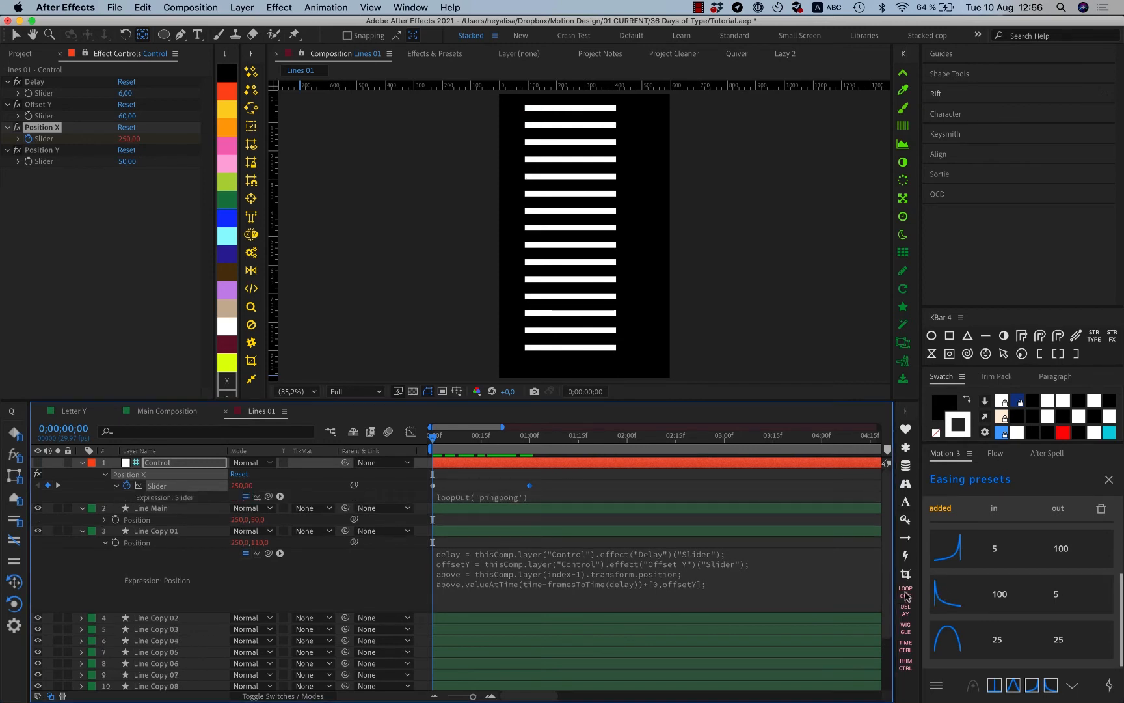
pyautogui.click(559, 471)
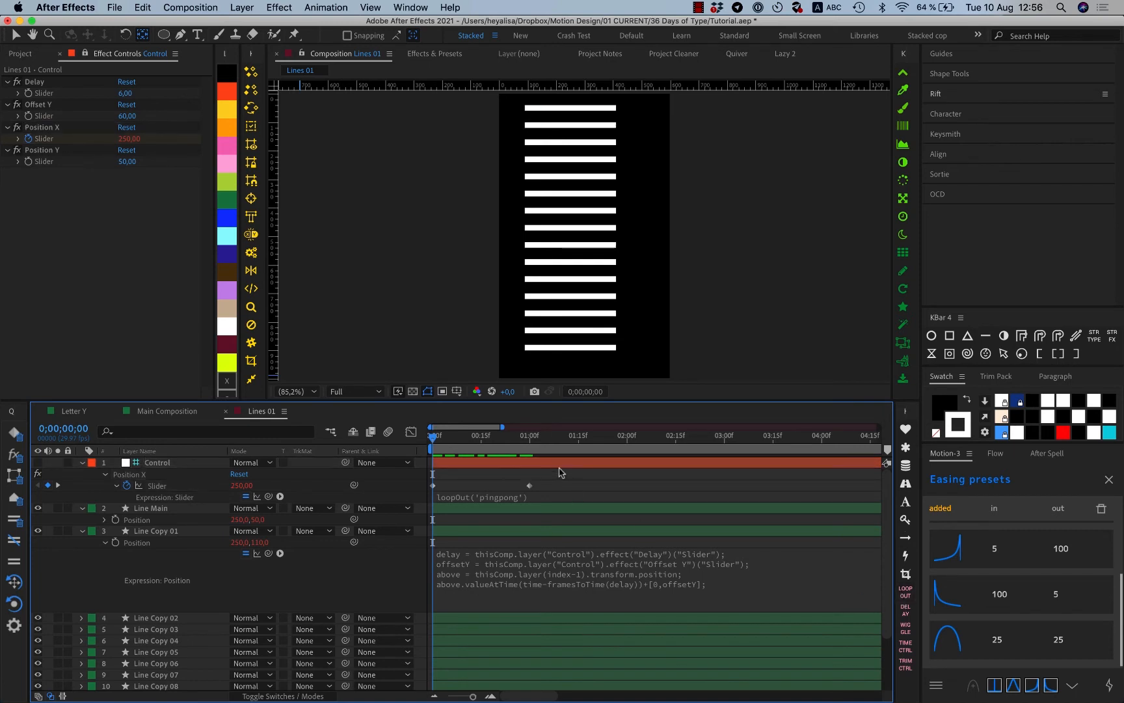
pyautogui.press('u')
# Add a keyframe of 60 to Control's Offset Y slider and move it to 0;00;03;00.
pyautogui.click(556, 463)
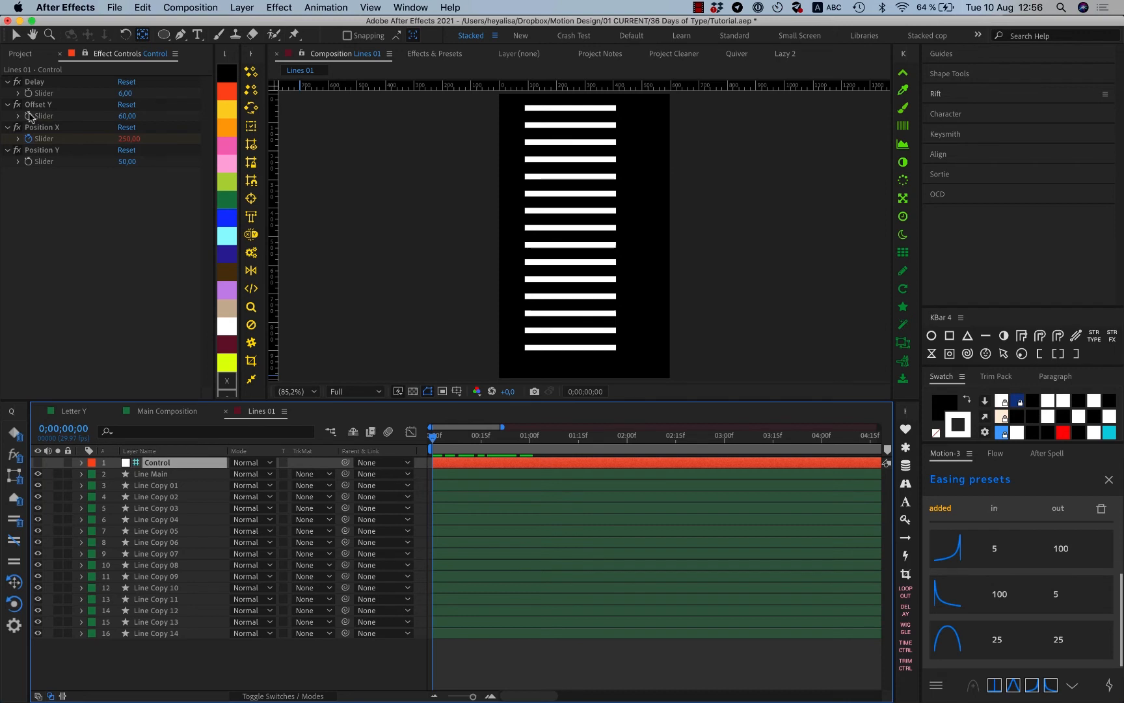
pyautogui.moveTo(29, 116); pyautogui.dragTo(399, 364)
pyautogui.press('u')
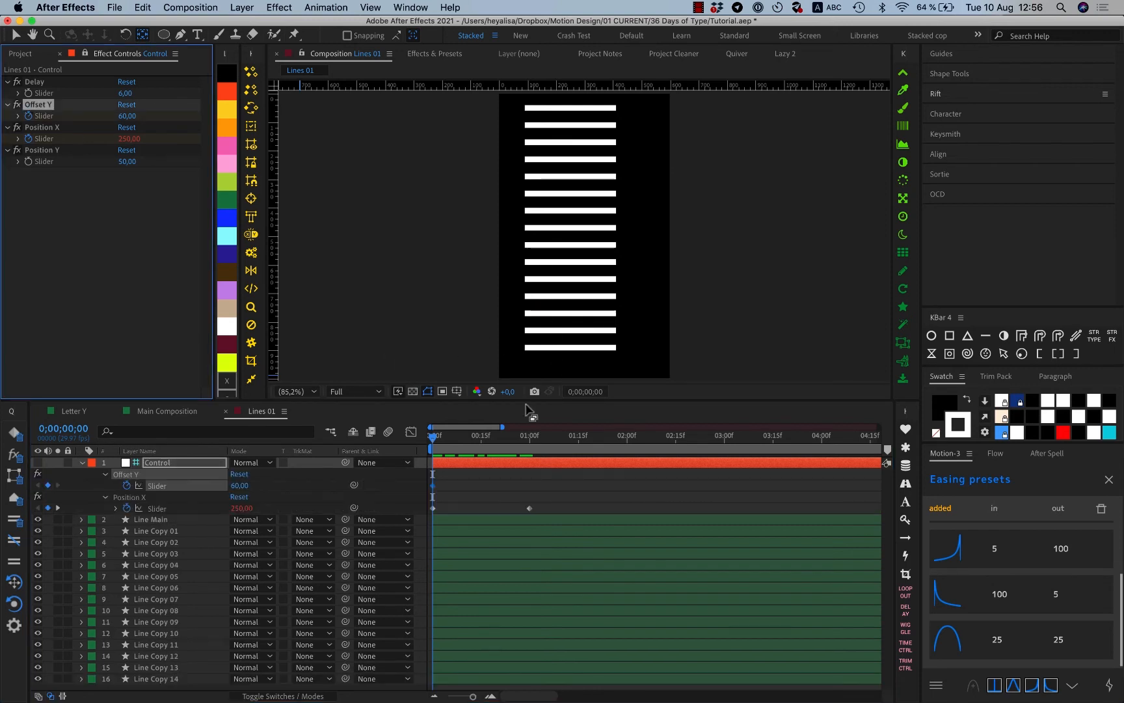
pyautogui.moveTo(547, 355); pyautogui.dragTo(527, 451)
pyautogui.click(725, 443)
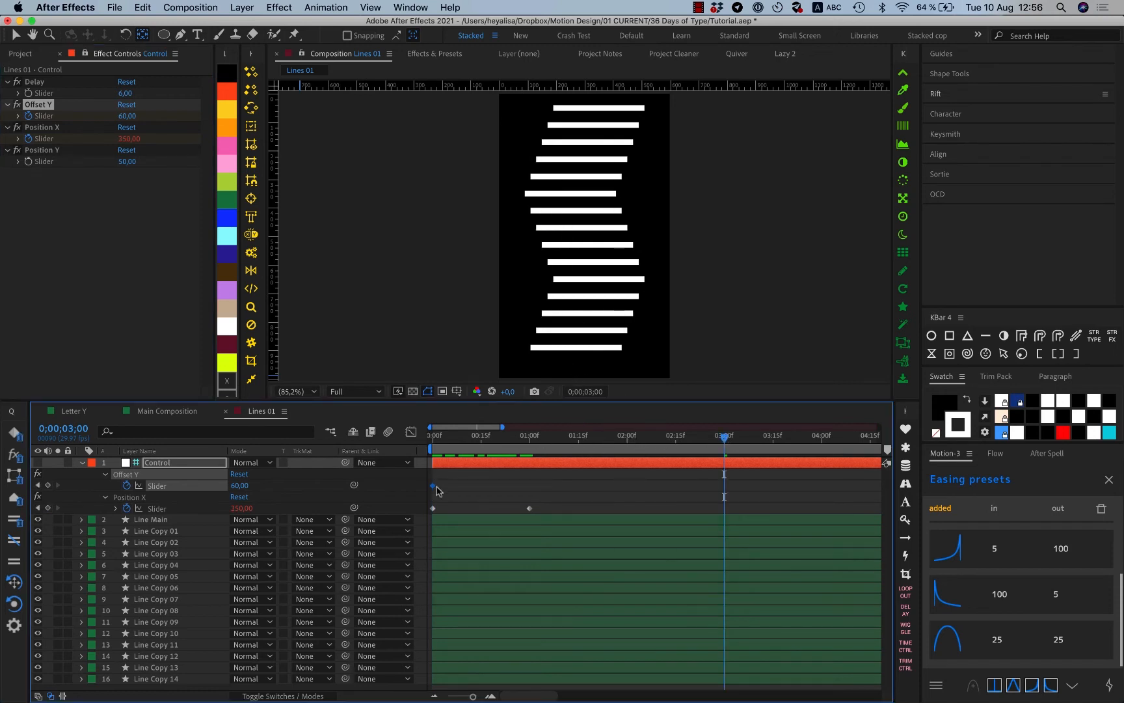
pyautogui.moveTo(436, 490); pyautogui.dragTo(721, 489)
pyautogui.moveTo(673, 442); pyautogui.dragTo(723, 440)
# Keyframe Control's Offset Y slider at 40 at 0;00;06;00.
pyautogui.hscroll(5, 706, 476)
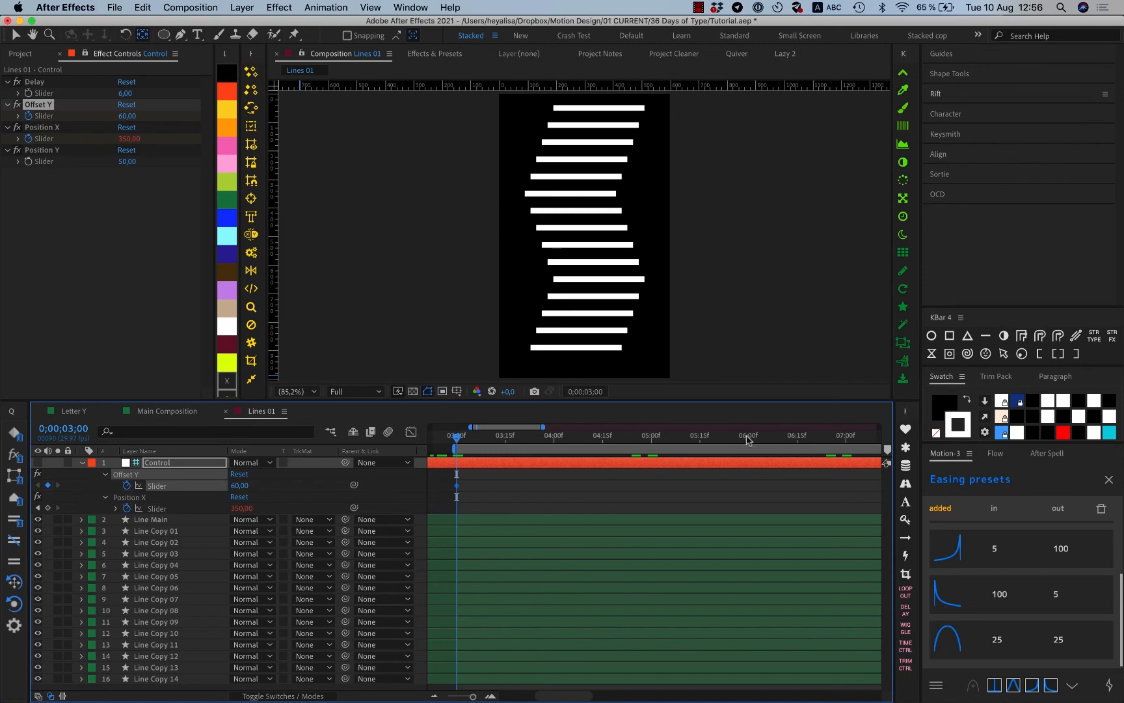
pyautogui.click(749, 437)
pyautogui.click(239, 485)
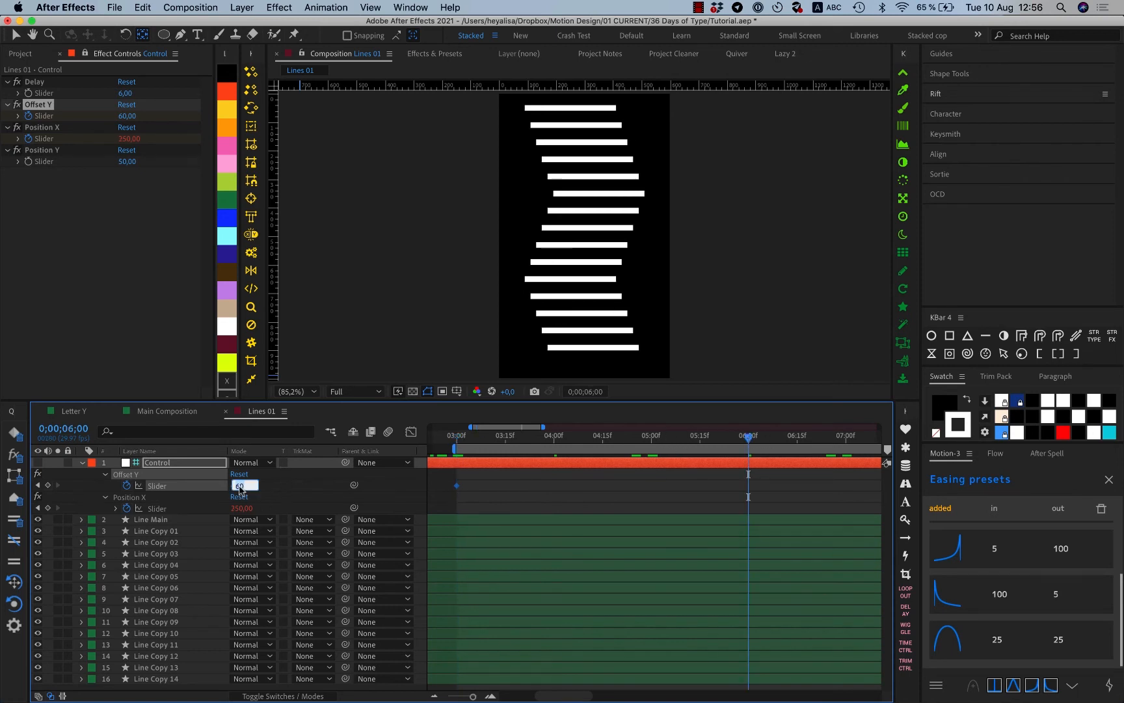
pyautogui.write('40')
pyautogui.press('Return')
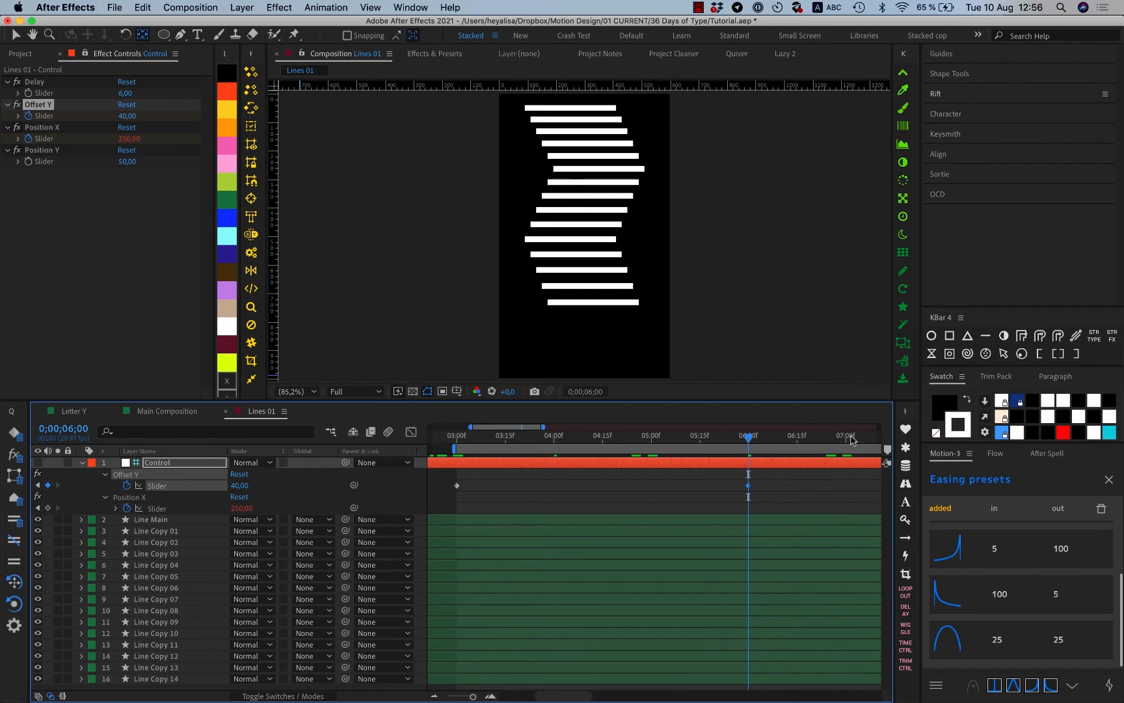
# Keyframe Control's Offset Y slider at 60 at 0;00;07;10.
pyautogui.click(869, 434)
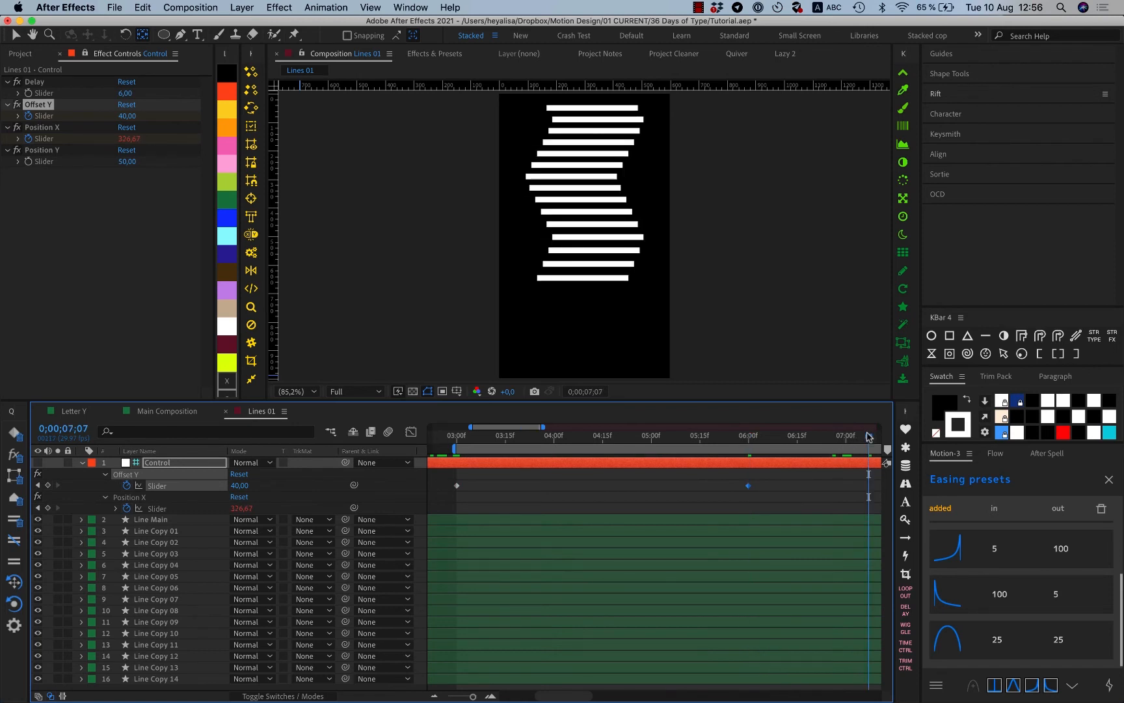
pyautogui.moveTo(868, 435); pyautogui.dragTo(878, 437)
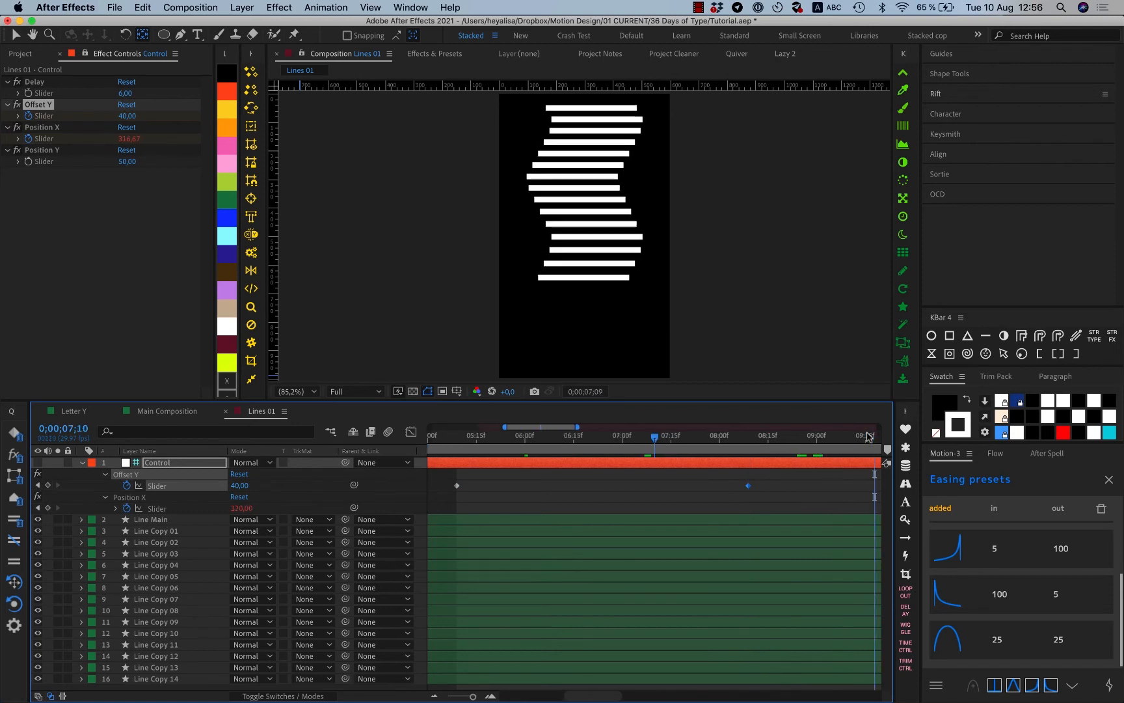
pyautogui.click(240, 485)
pyautogui.write('60')
pyautogui.press('Return')
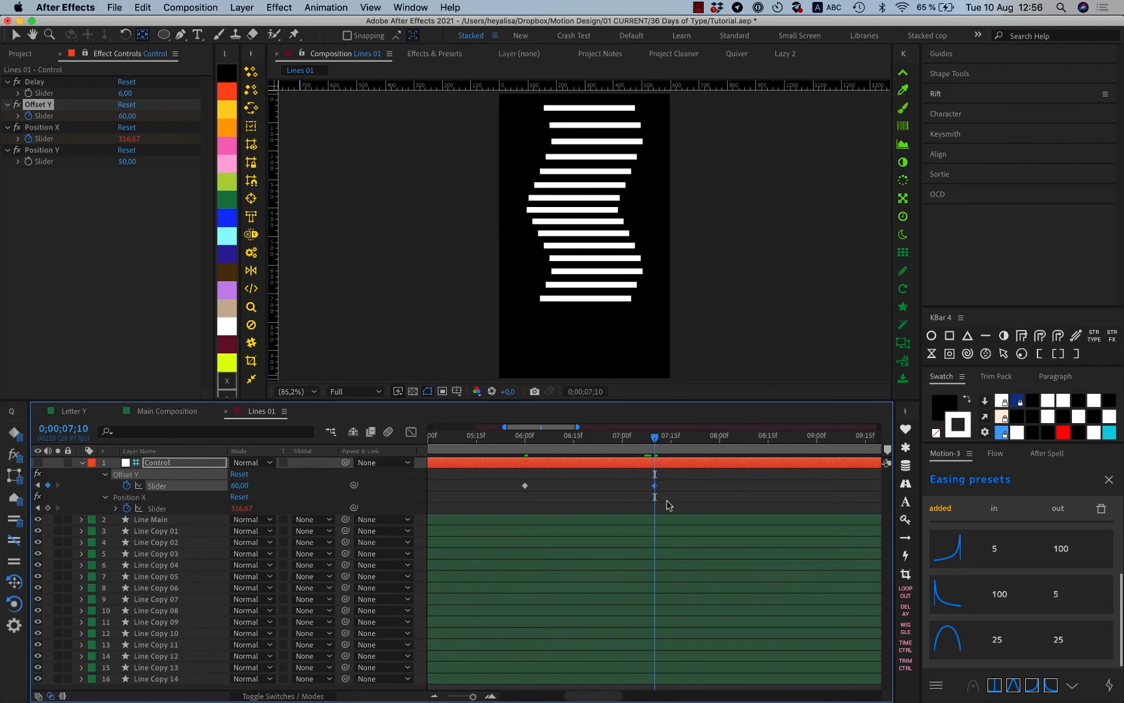
# Ease all of Control's Offset Y and Position X keyframes with the 25/25 easing preset and preview the line animation.
pyautogui.click(668, 505)
pyautogui.hscroll(-5, 453, 437)
pyautogui.moveTo(488, 439); pyautogui.dragTo(776, 443)
pyautogui.moveTo(473, 696); pyautogui.dragTo(398, 694)
pyautogui.moveTo(597, 479); pyautogui.dragTo(338, 522)
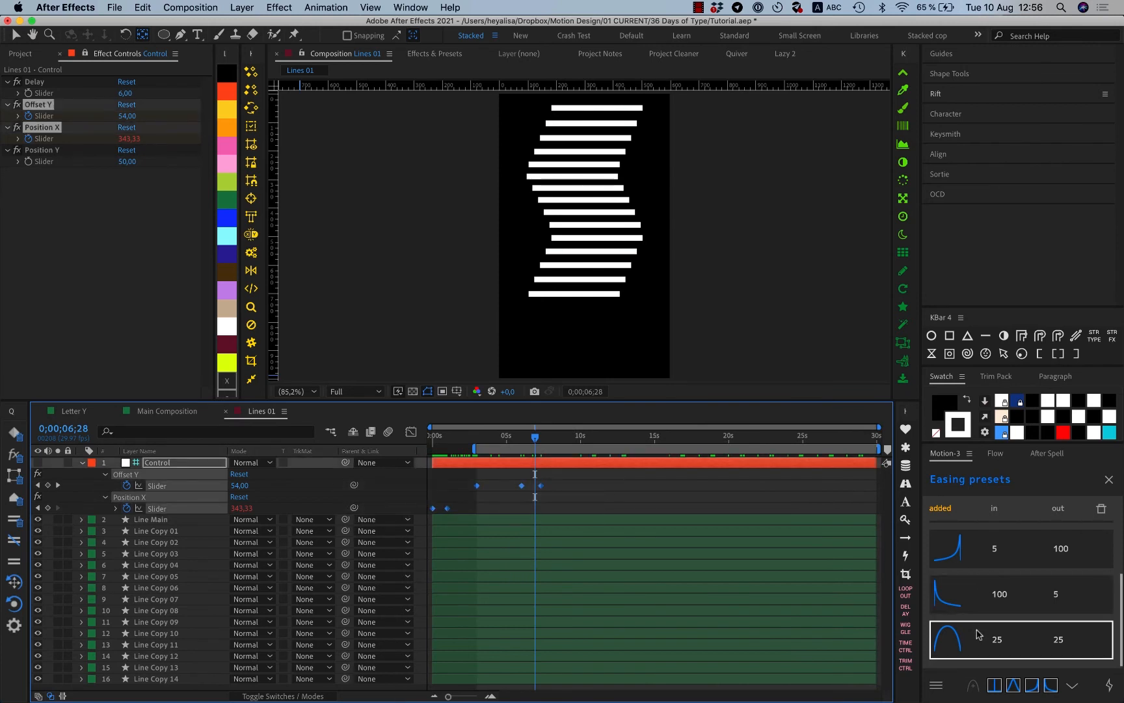
pyautogui.click(935, 639)
pyautogui.click(563, 492)
pyautogui.press('space')
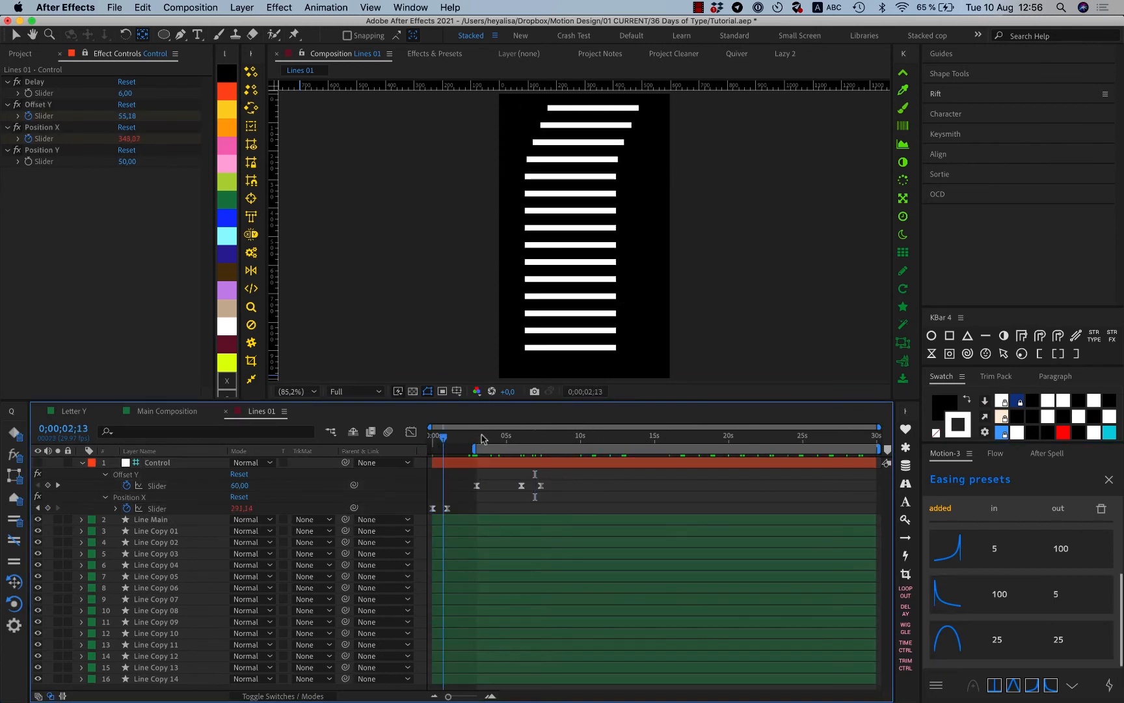
pyautogui.press('space')
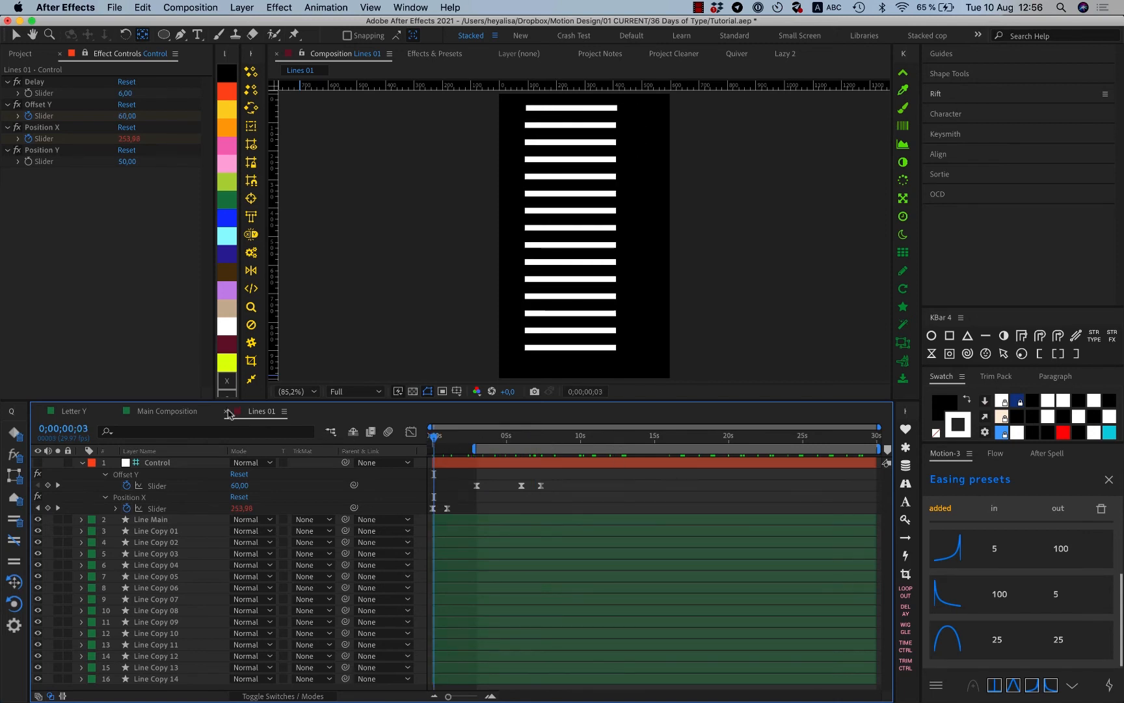
# Close the Lines 01 composition, nest it in a new composition and rename that composition Bottom.
pyautogui.click(228, 411)
pyautogui.click(20, 52)
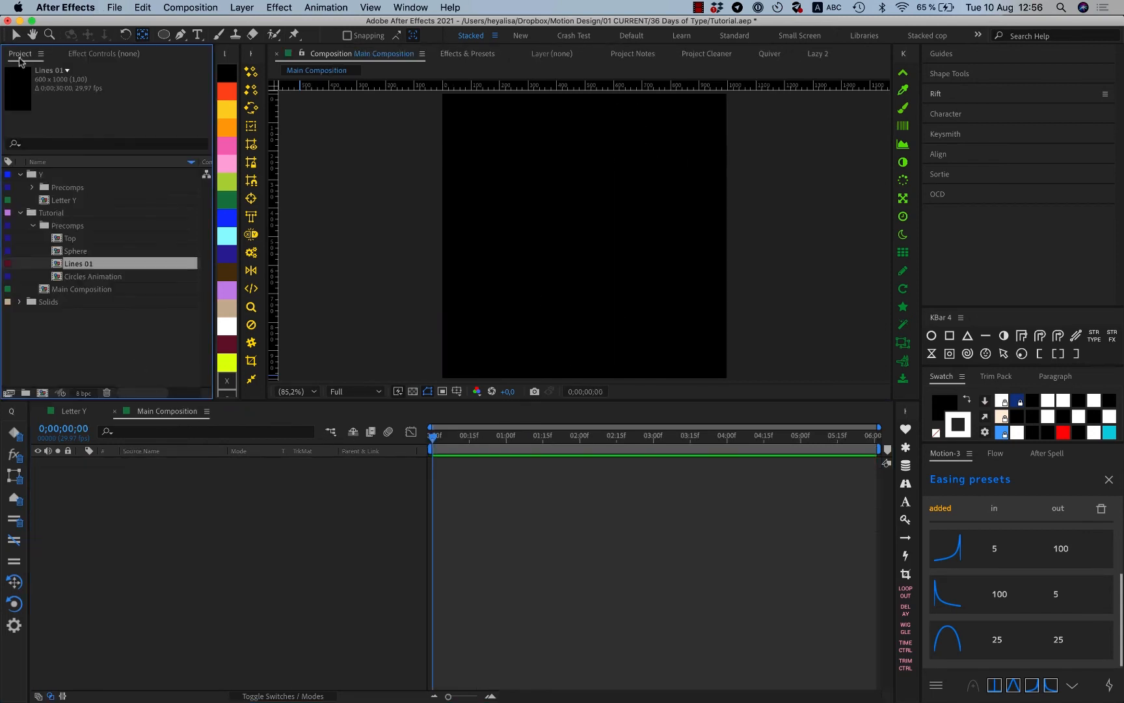
pyautogui.moveTo(37, 381); pyautogui.dragTo(42, 394)
pyautogui.click(88, 267)
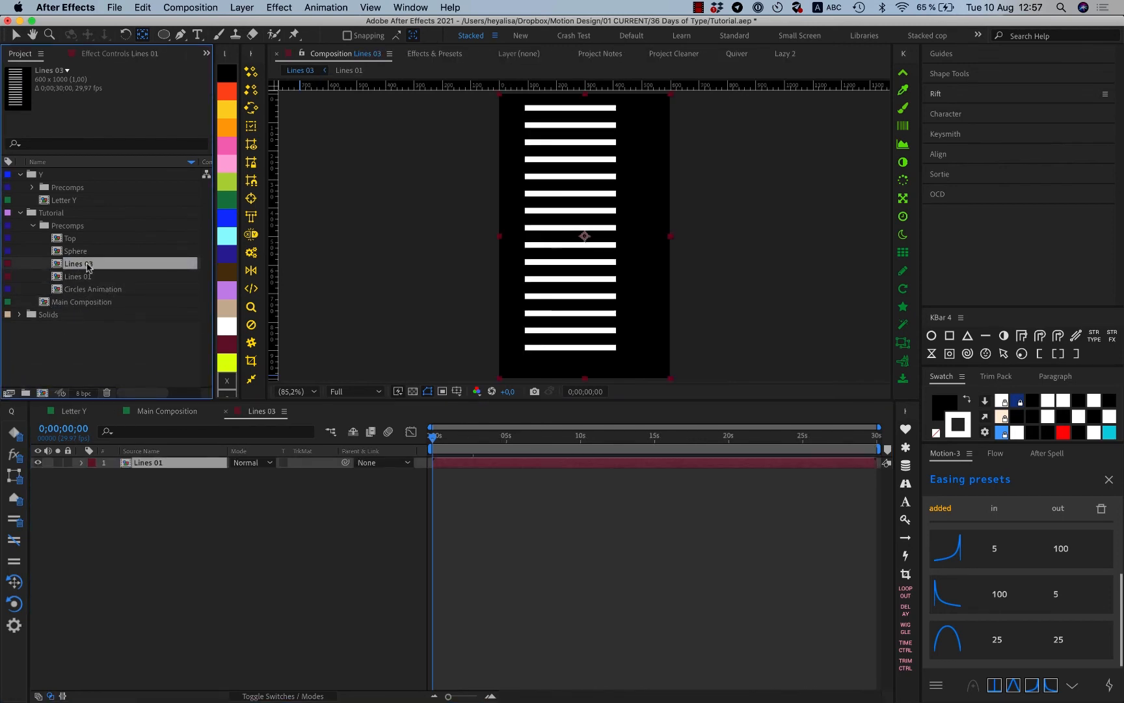
pyautogui.press('Return')
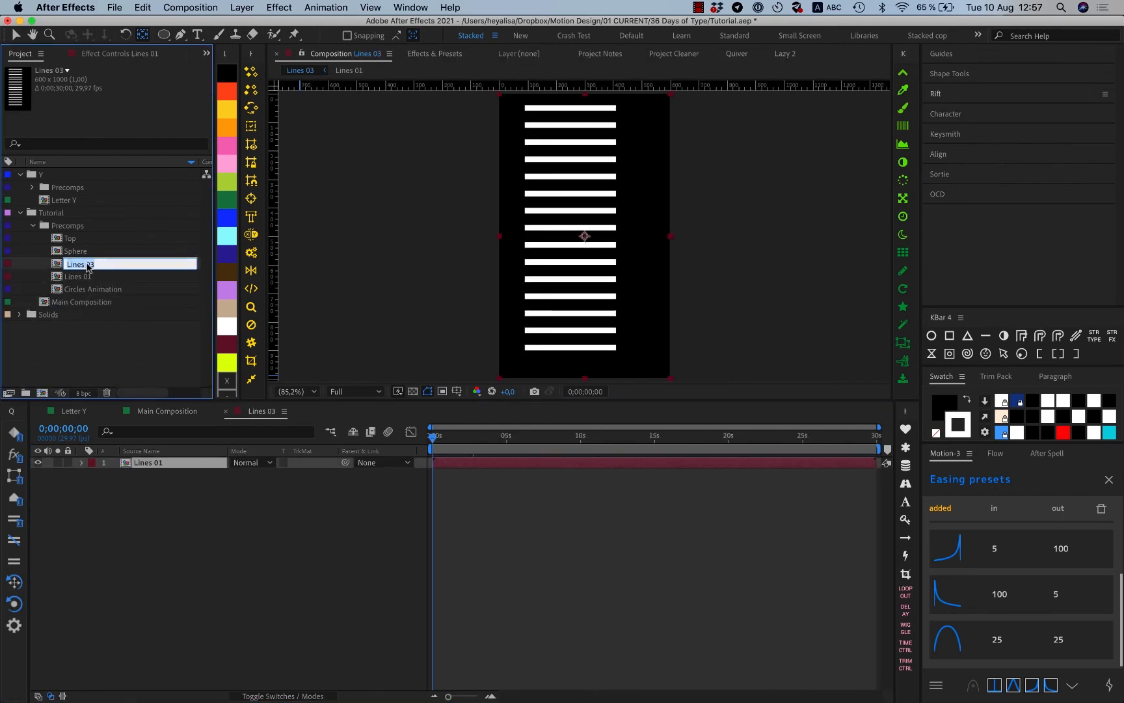
pyautogui.write('Bottom')
pyautogui.press('Return')
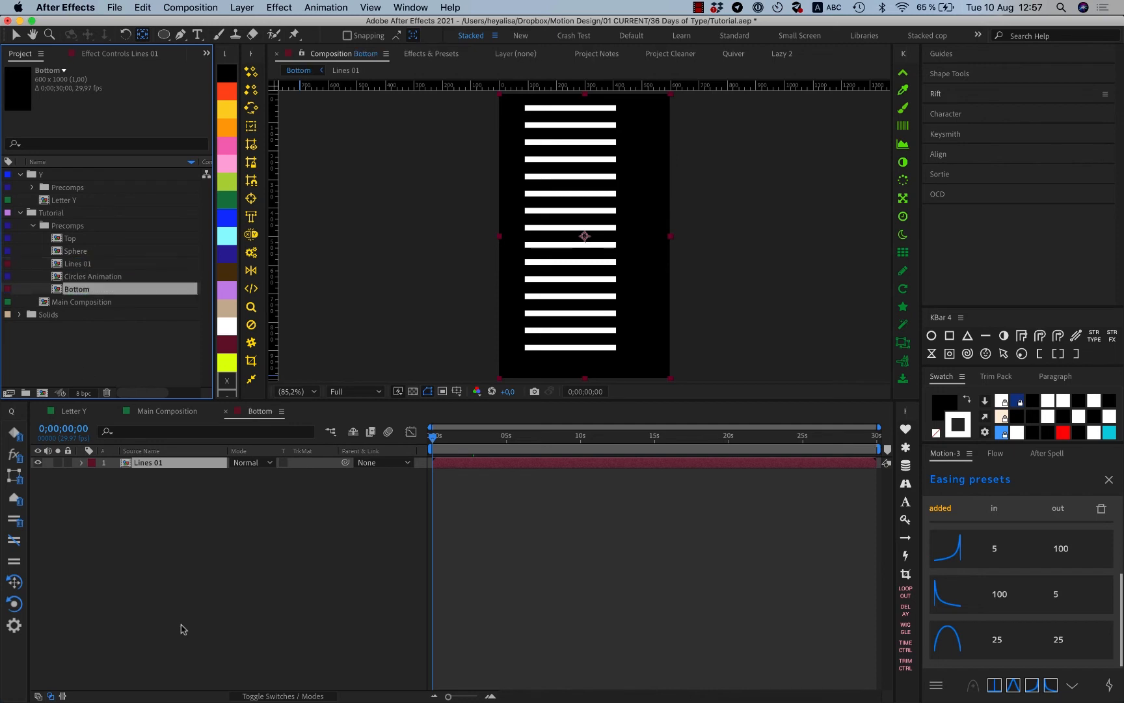
pyautogui.click(184, 630)
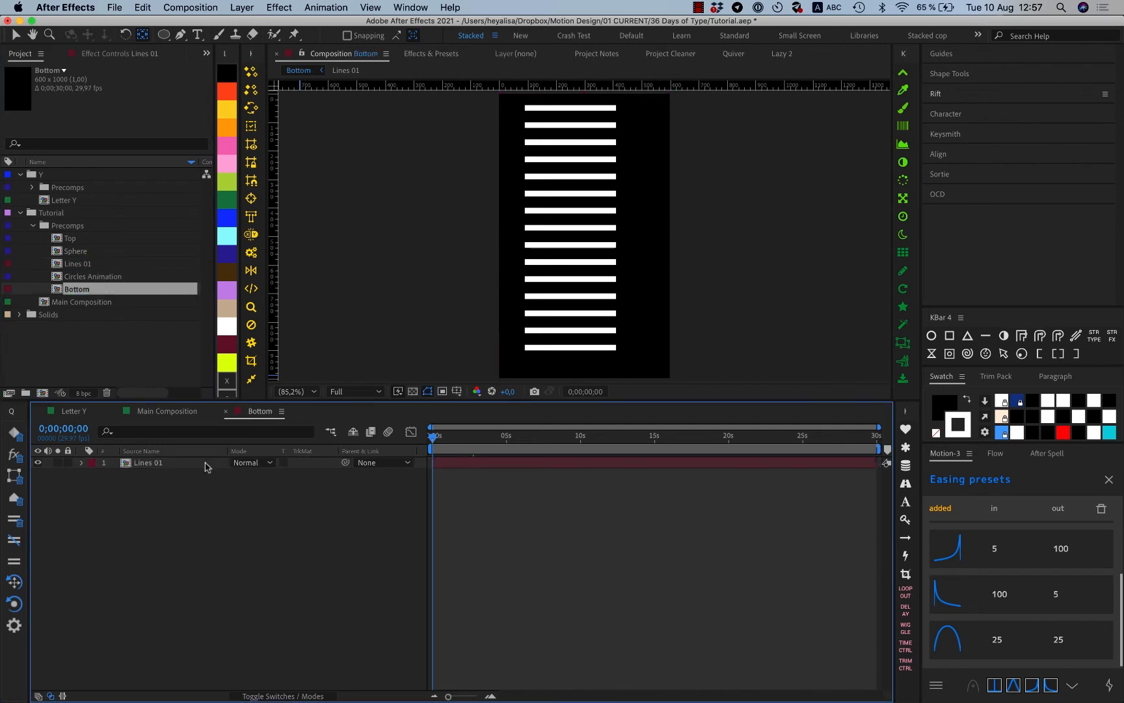
# Trim the start of the Lines 01 layer in Bottom to 0;00;03;00.
pyautogui.moveTo(469, 437); pyautogui.dragTo(478, 438)
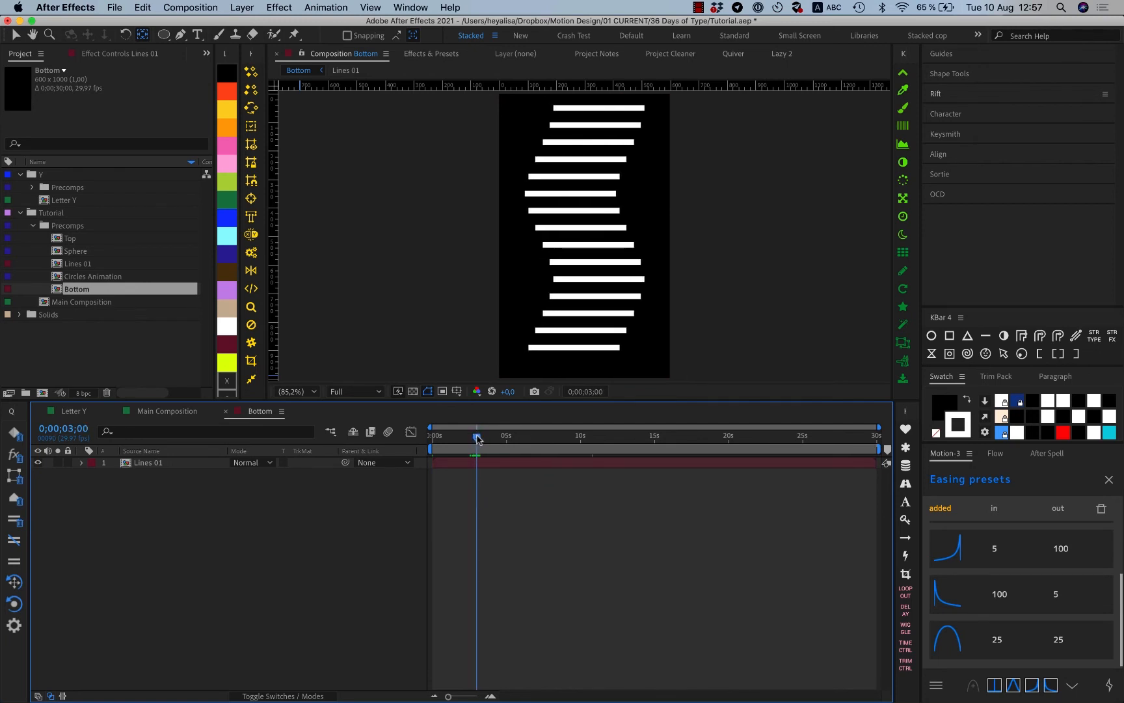
pyautogui.click(501, 462)
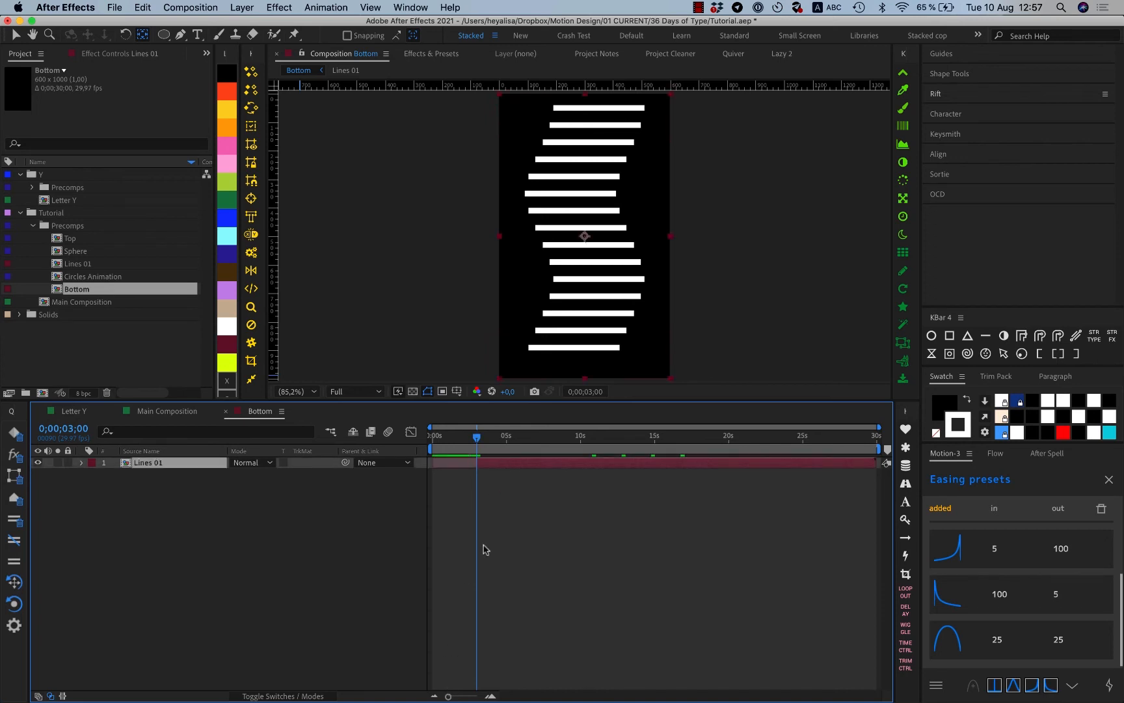
pyautogui.click(506, 501)
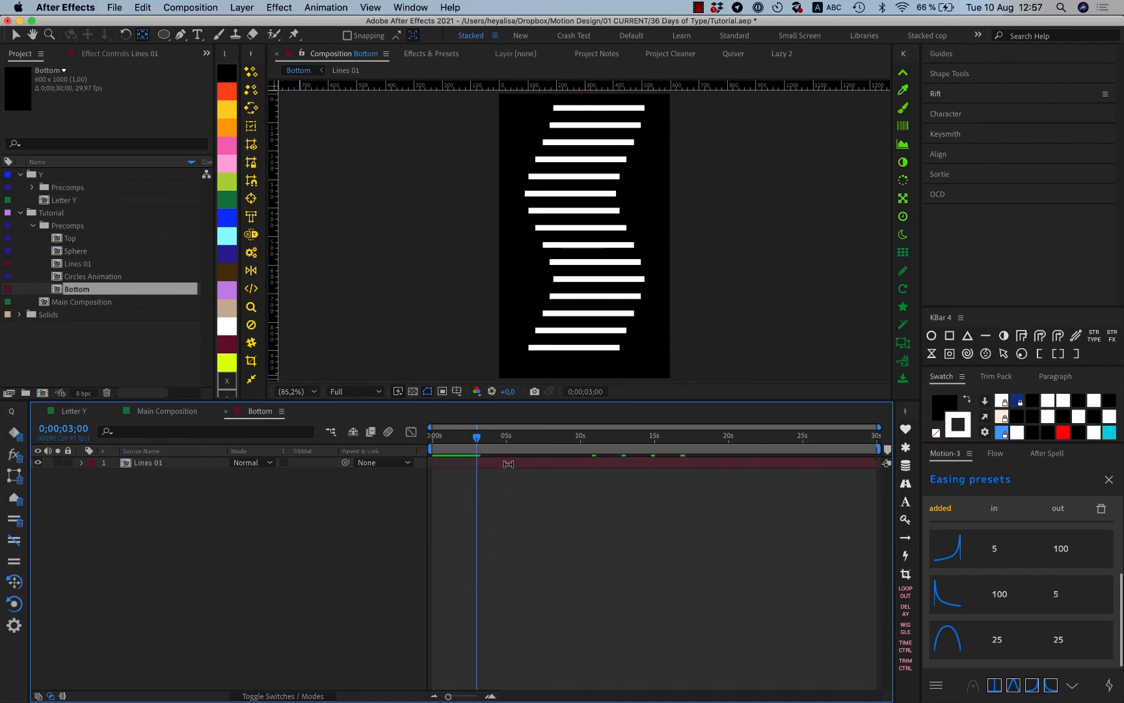
# Duplicate the trimmed Lines 01 layer in Bottom and set the current time to 0;00;10;24.
pyautogui.click(89, 267)
pyautogui.moveTo(76, 267); pyautogui.dragTo(143, 465)
pyautogui.click(168, 467)
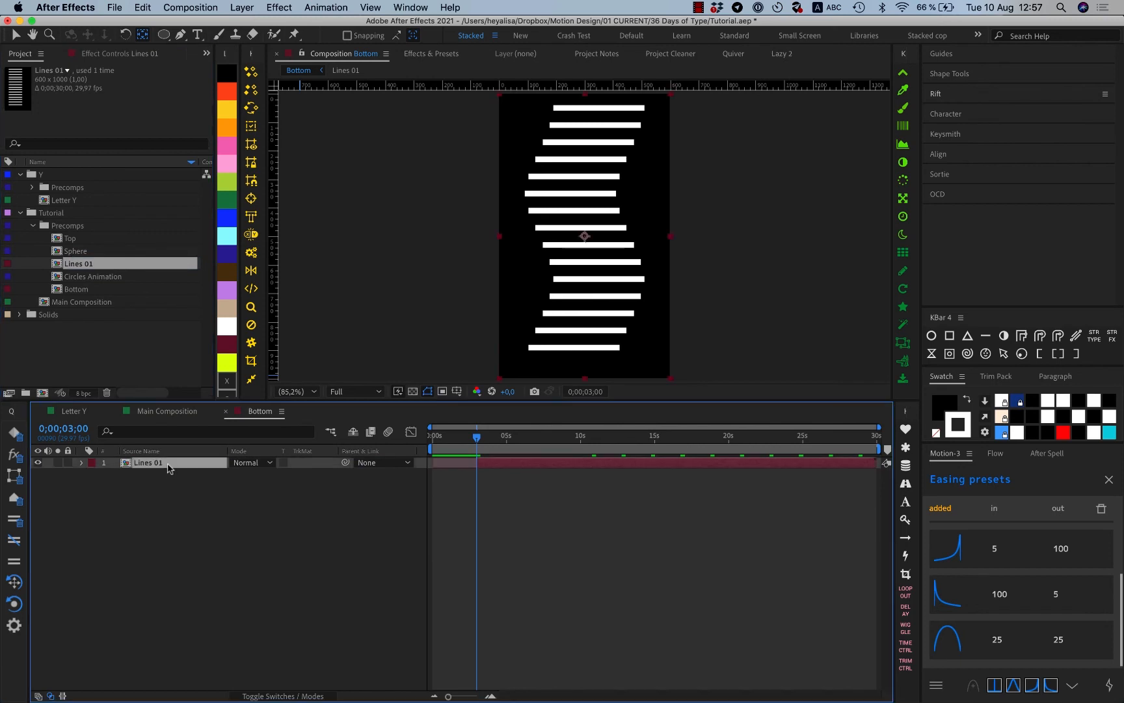
pyautogui.press('super+d')
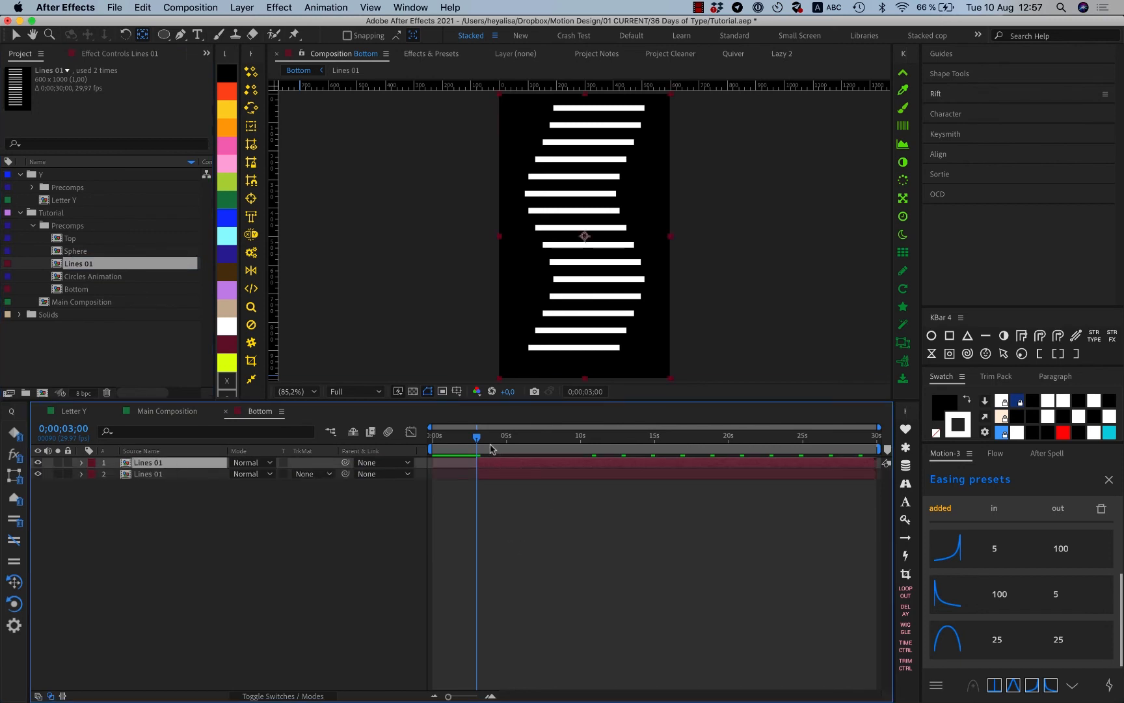
pyautogui.moveTo(491, 449); pyautogui.dragTo(592, 458)
# Duplicate the Lines 01 composition in the project and rename the copy Lines 02.
pyautogui.click(84, 262)
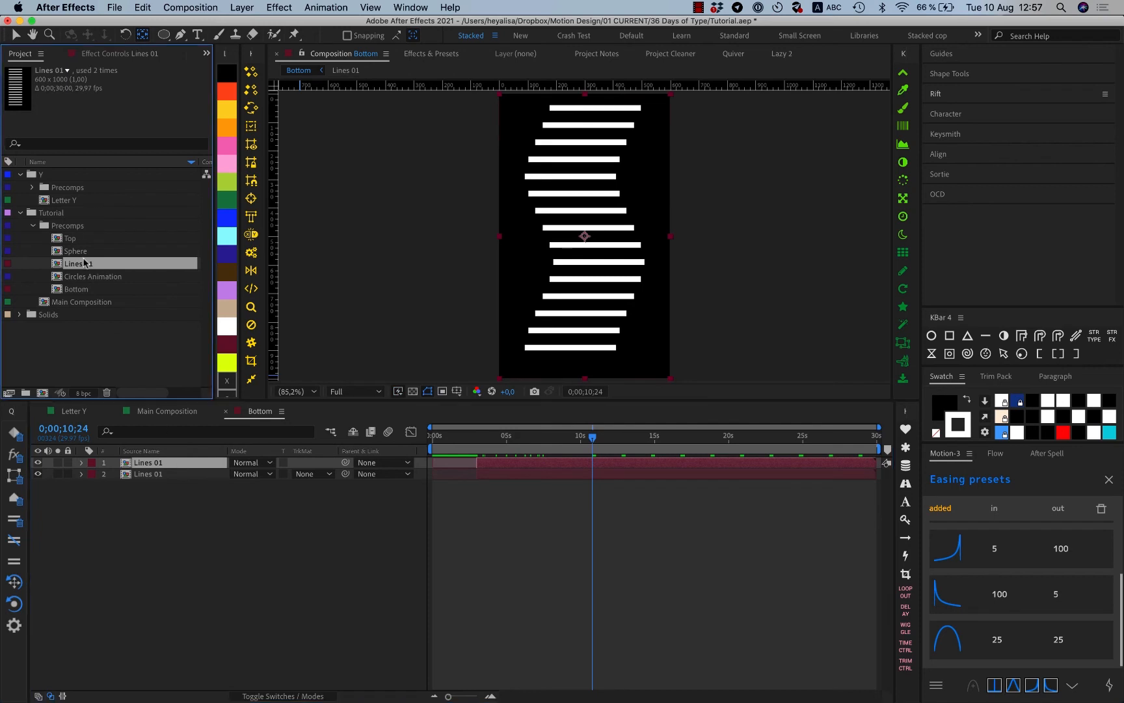
pyautogui.press('super+d')
pyautogui.press('Return')
pyautogui.write('Lines 02')
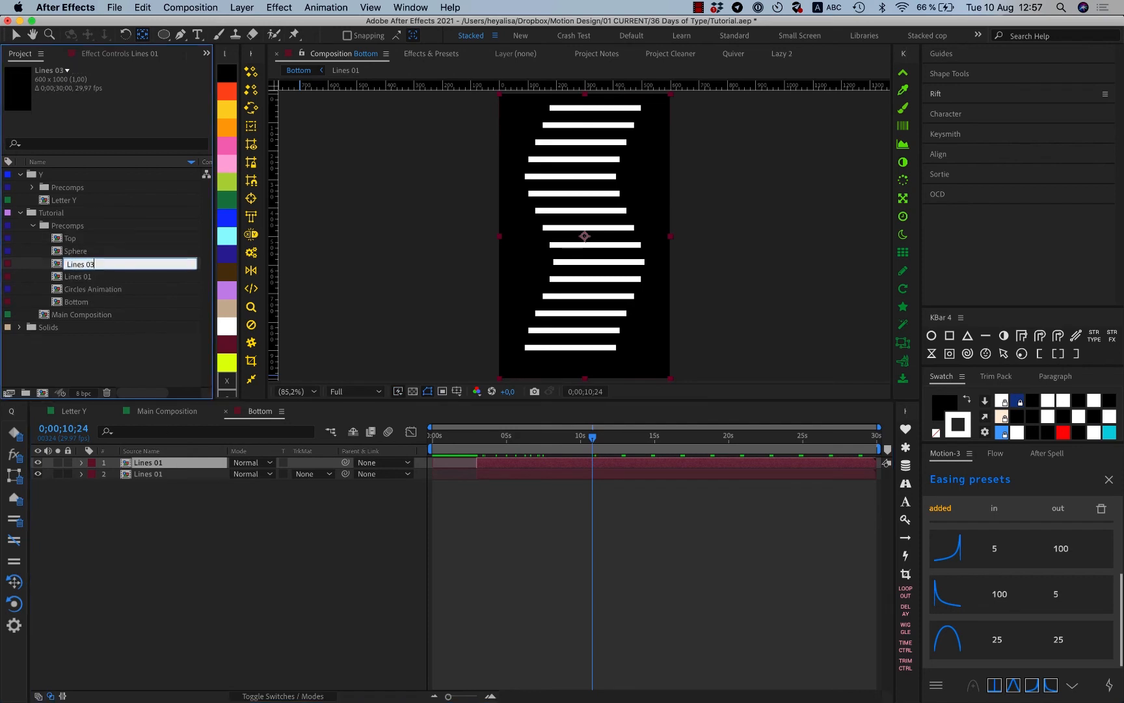
pyautogui.press('Return')
# Open Lines 02 and set the stroke width of all line layers to 5 px.
pyautogui.doubleClick(104, 263)
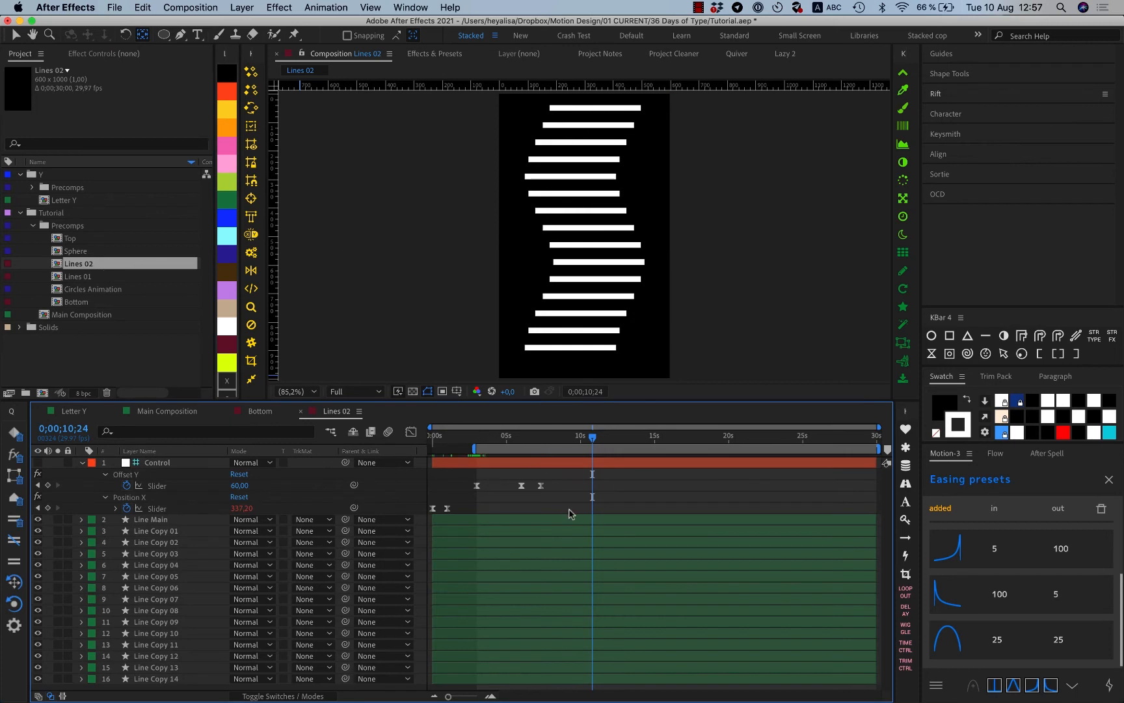
pyautogui.press('super+a')
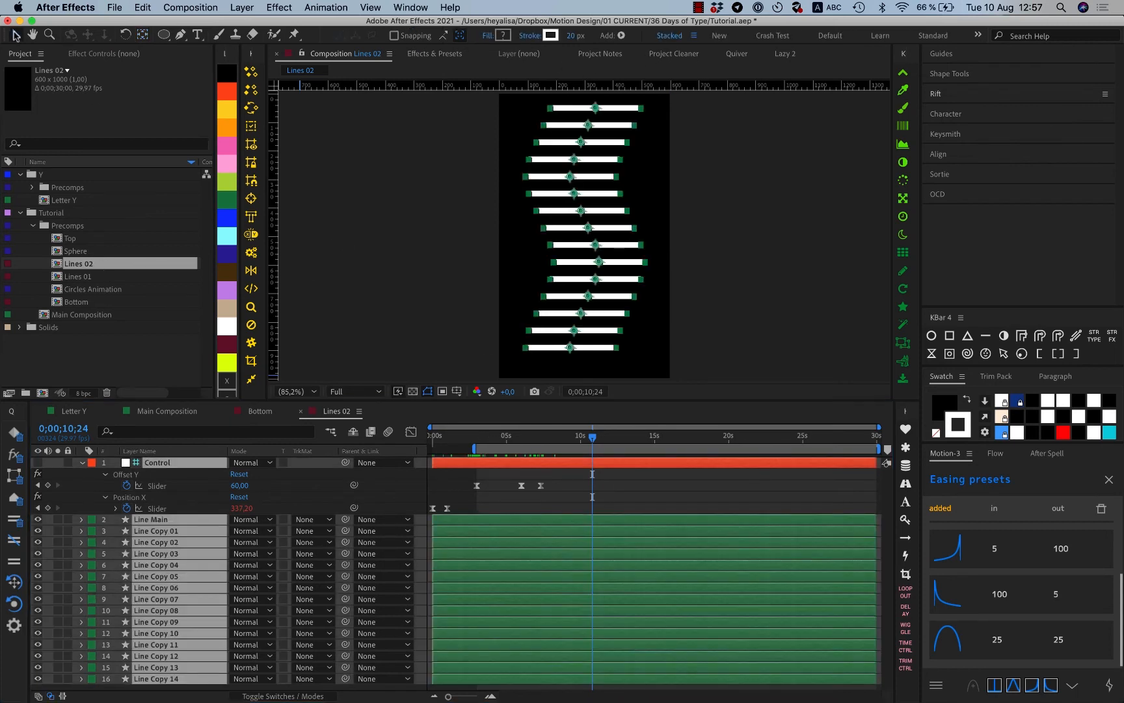
pyautogui.click(671, 487)
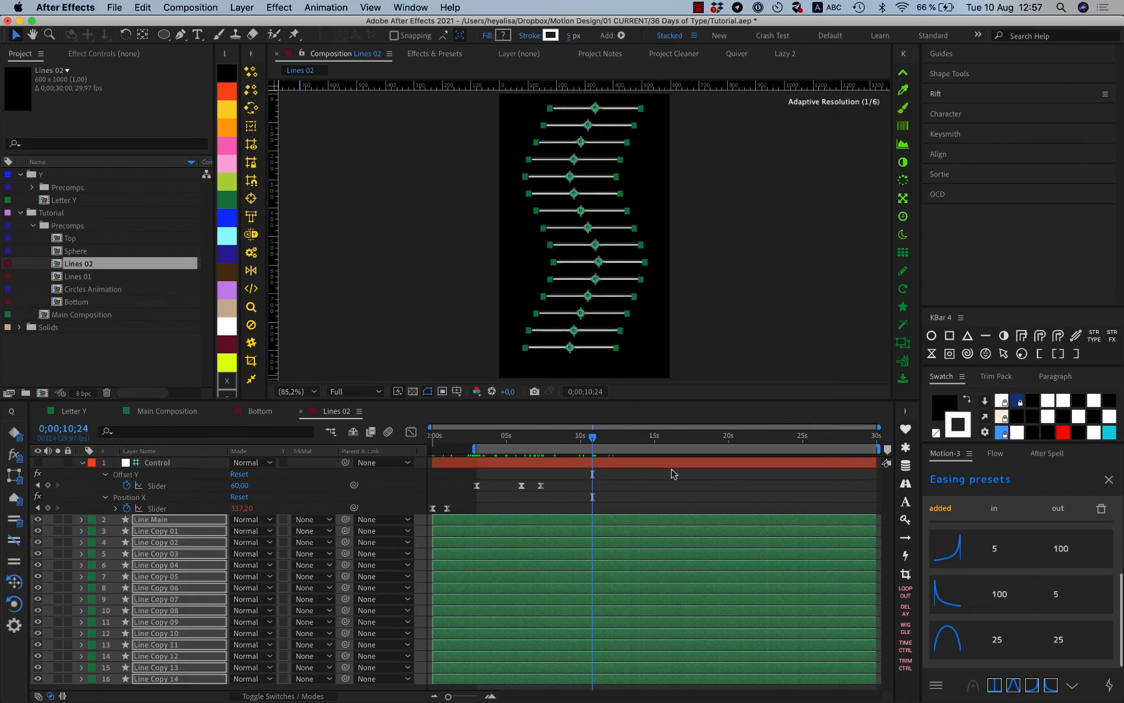
# Add a Lines 02 layer above the two Lines 01 layers in Bottom, replacing a duplicate, and hide the two upper layers.
pyautogui.click(84, 416)
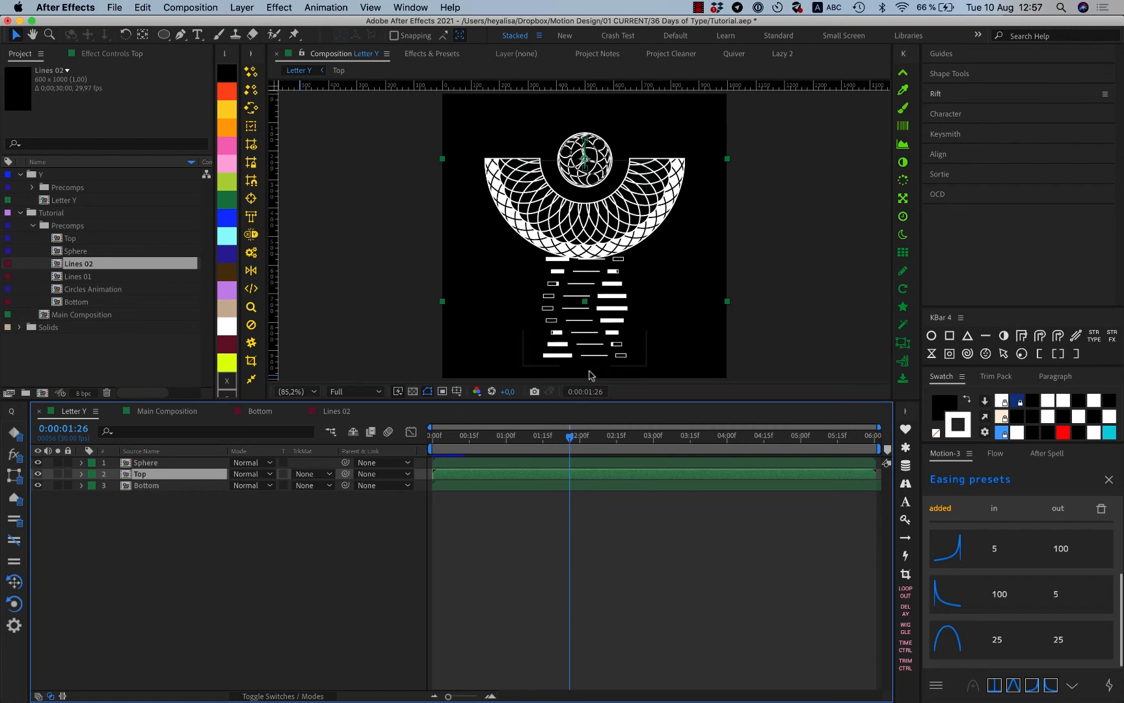
pyautogui.click(330, 410)
pyautogui.click(233, 413)
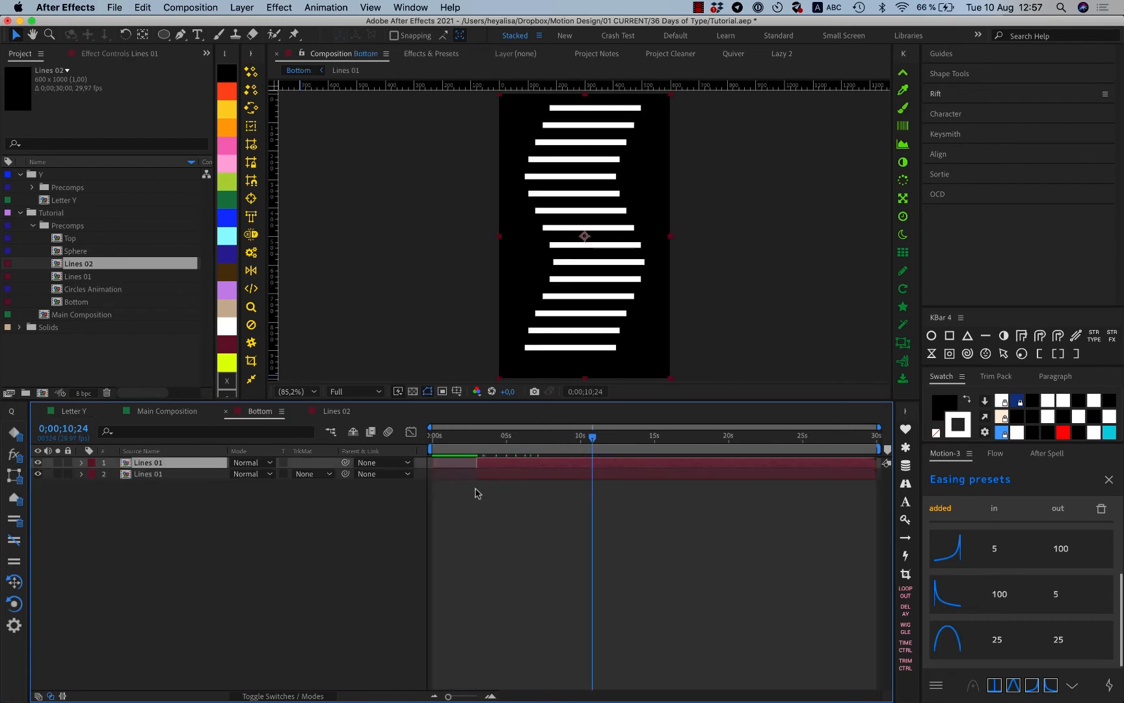
pyautogui.press('super+d')
pyautogui.moveTo(126, 263); pyautogui.dragTo(157, 497)
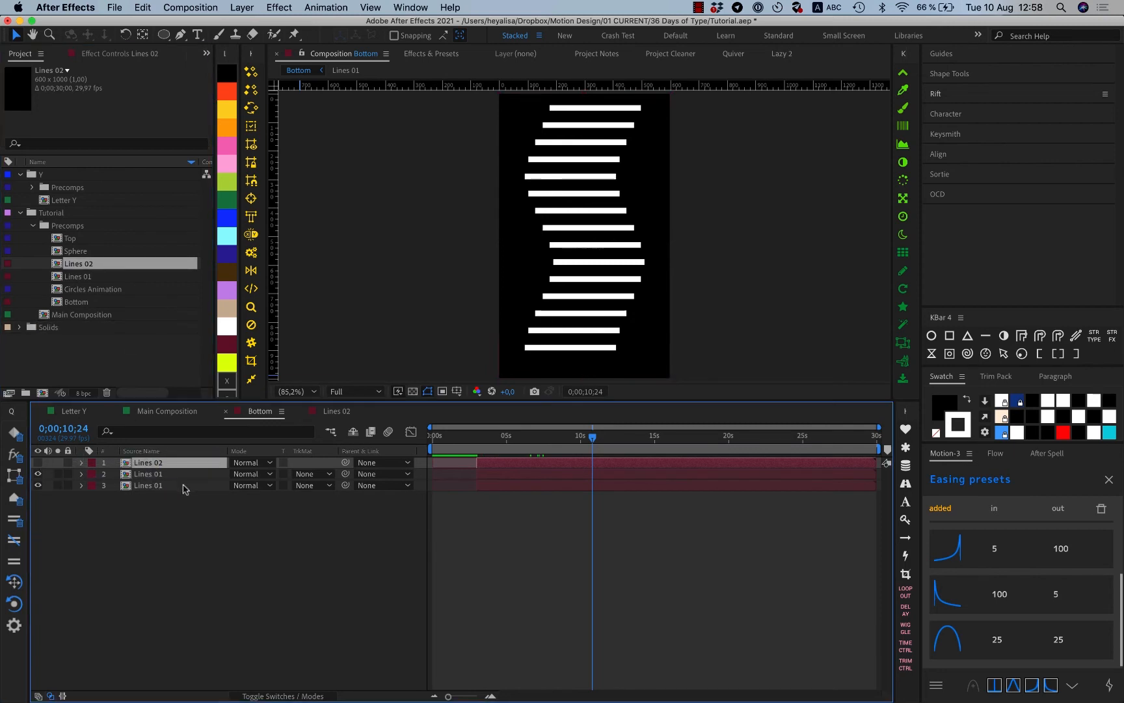
pyautogui.click(202, 502)
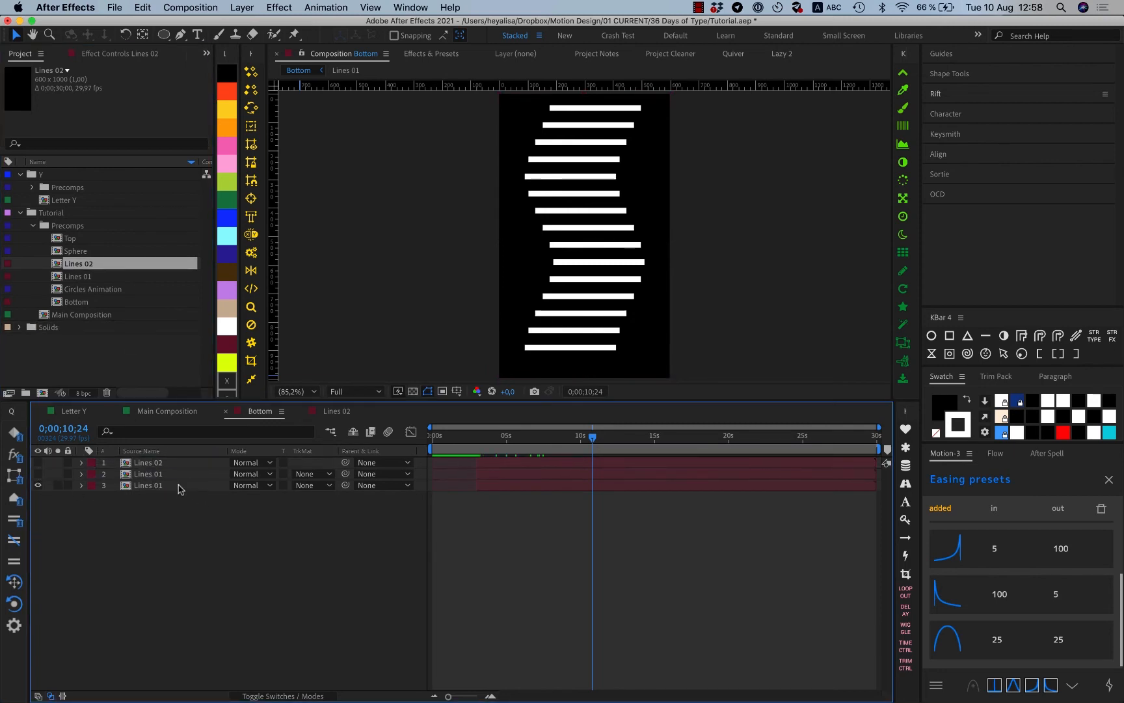
pyautogui.click(176, 487)
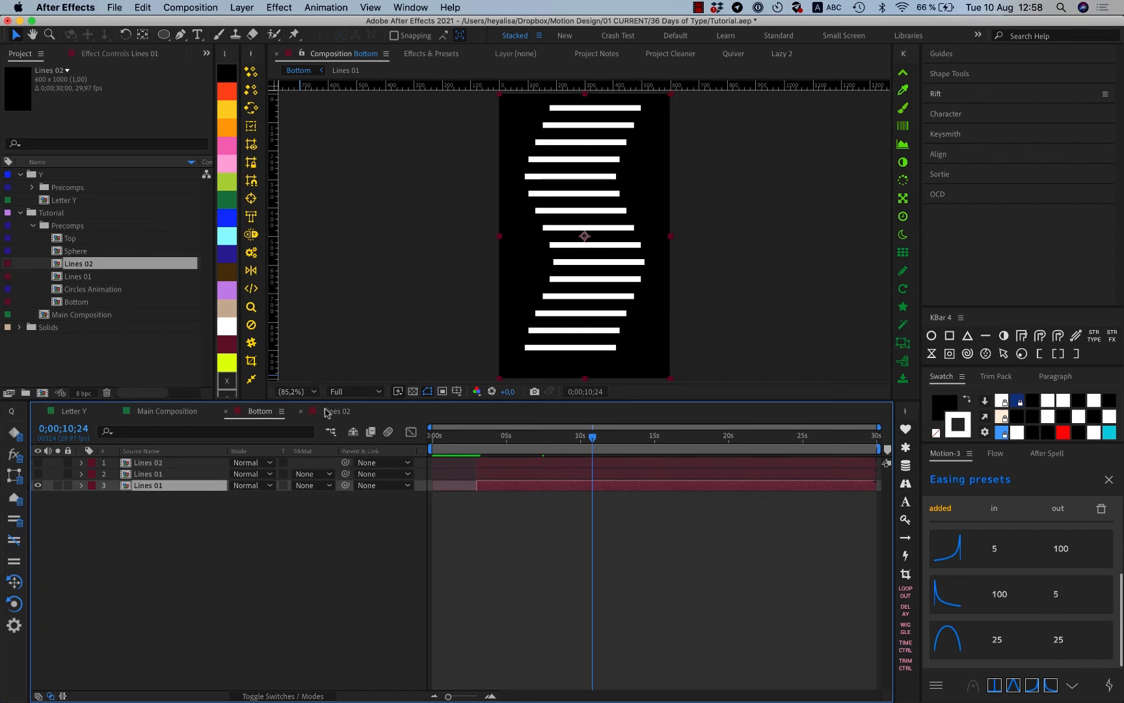
# Check the lines in the finished Letter Y composition, return to Bottom and close the Lines 02 composition.
pyautogui.click(73, 411)
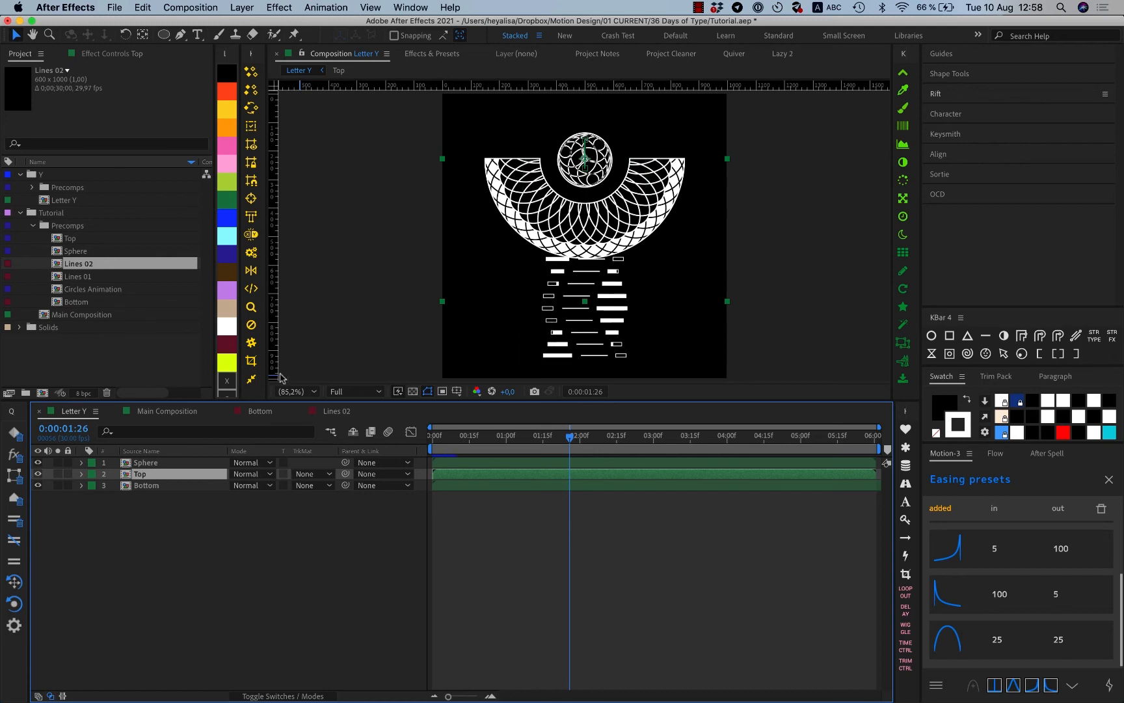
pyautogui.click(335, 414)
pyautogui.click(255, 412)
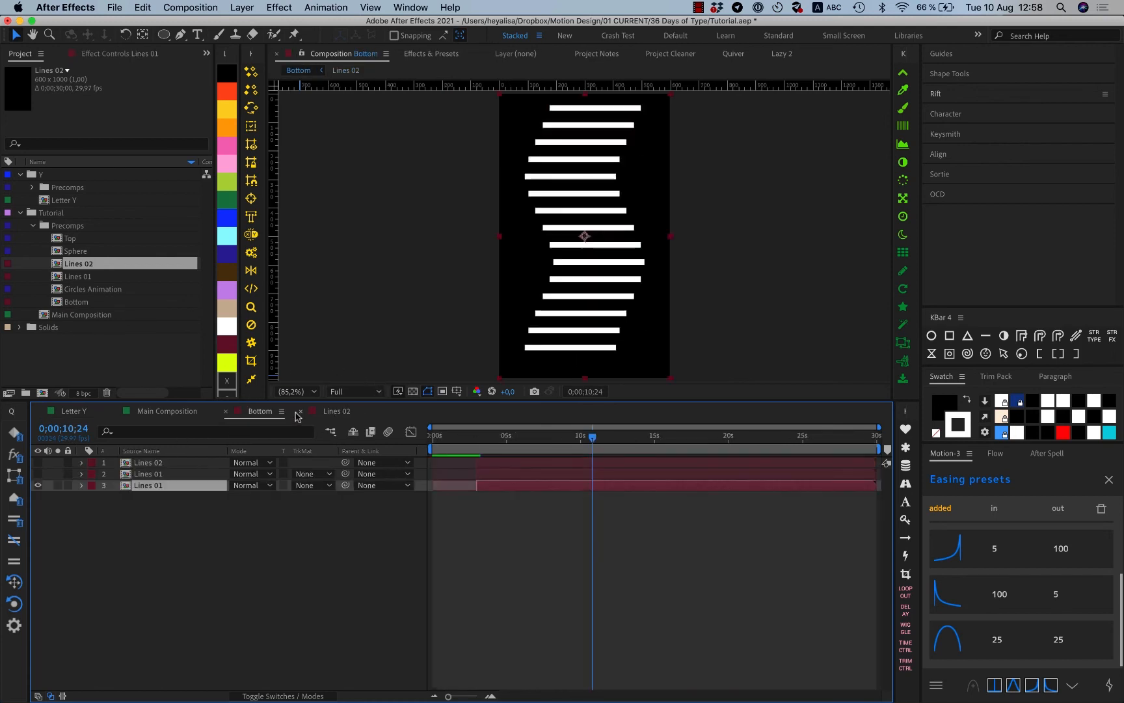
pyautogui.click(301, 411)
# Add a white Stroke layer style positioned Inside to the lowest Lines 01 layer.
pyautogui.rightClick(149, 489)
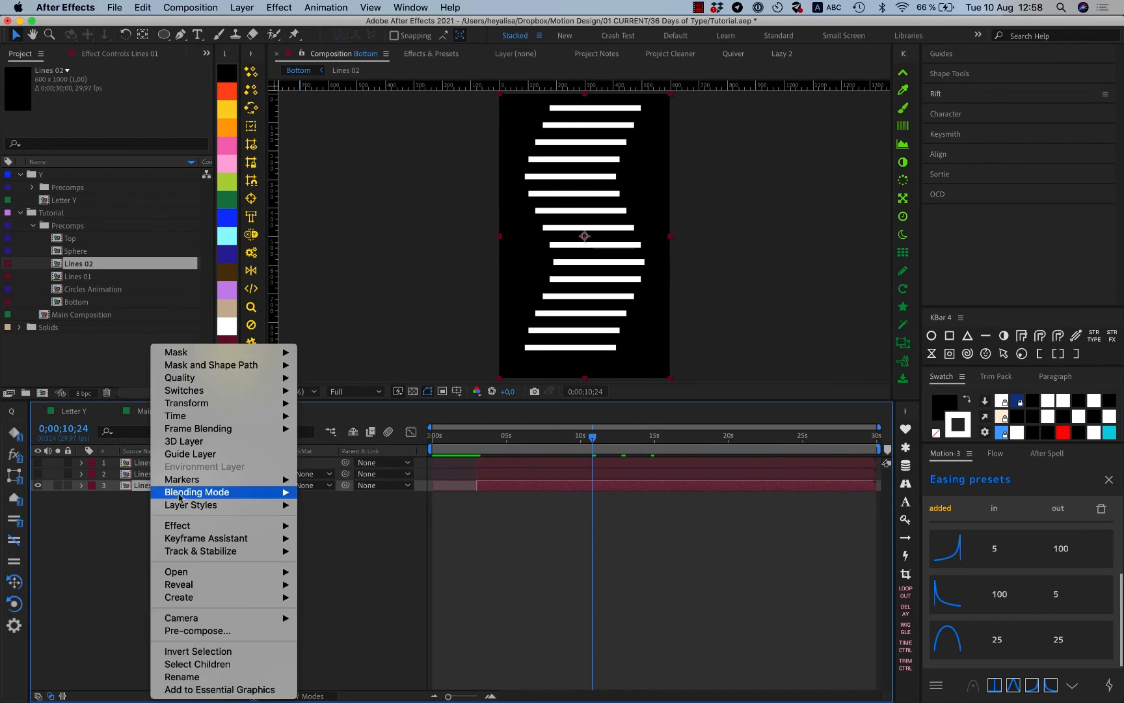
pyautogui.moveTo(196, 505)
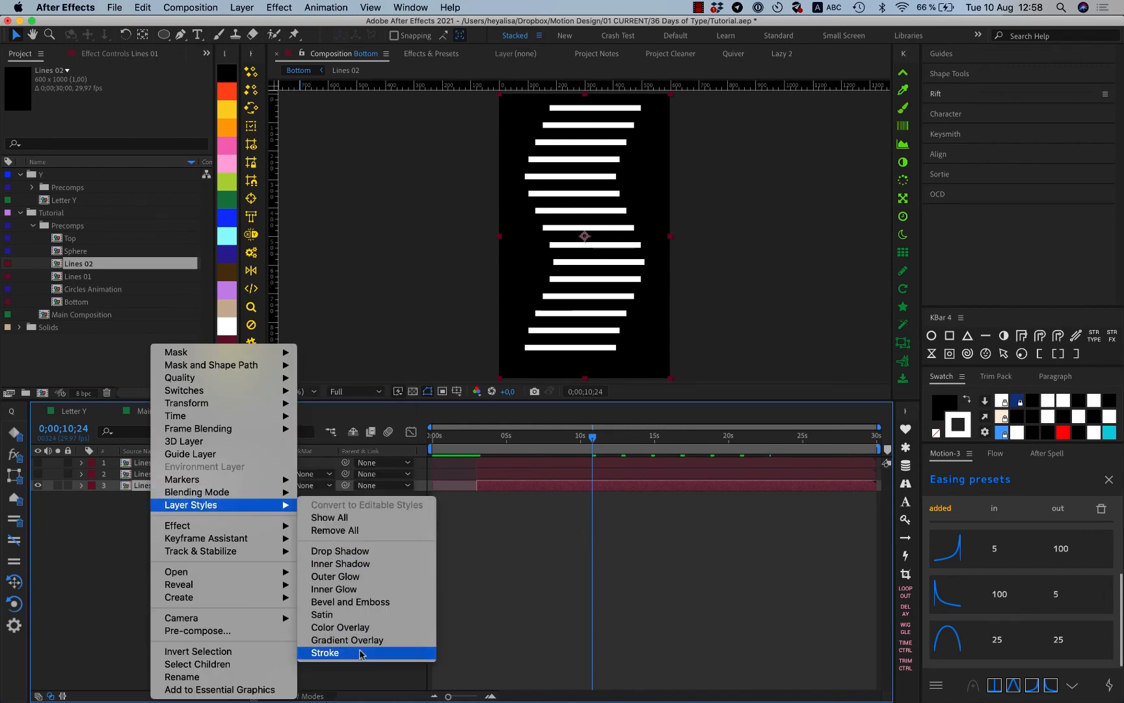
pyautogui.click(329, 652)
pyautogui.click(105, 531)
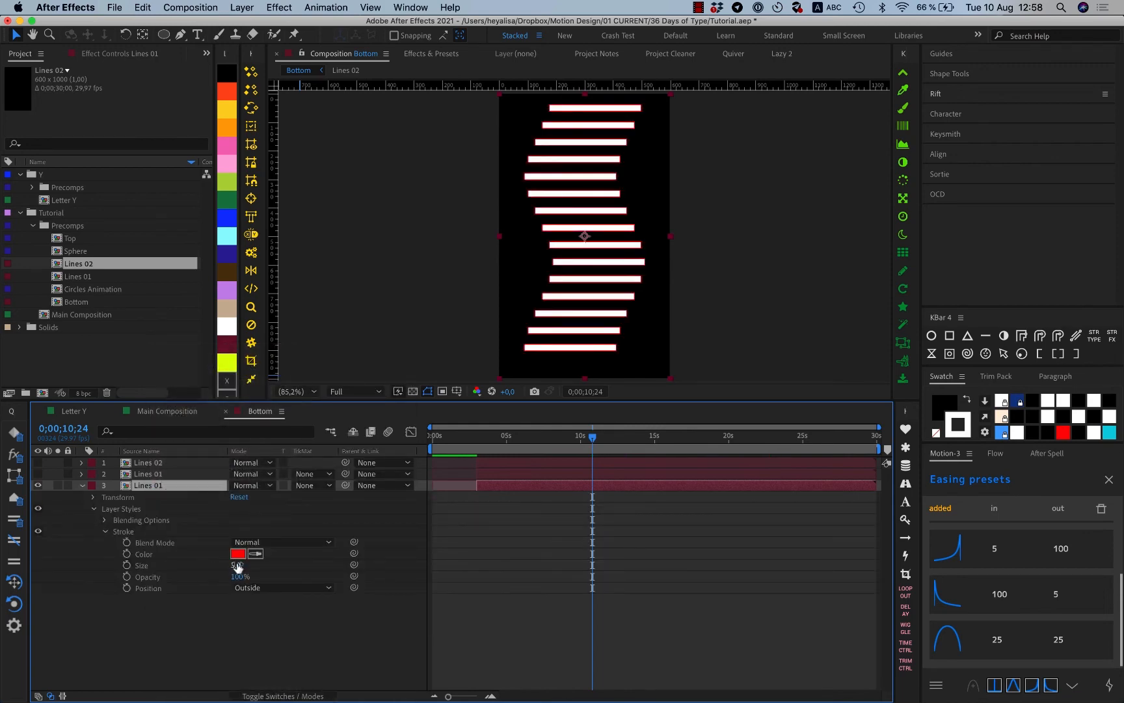
pyautogui.click(239, 554)
pyautogui.moveTo(449, 597); pyautogui.dragTo(310, 347)
pyautogui.press('Return')
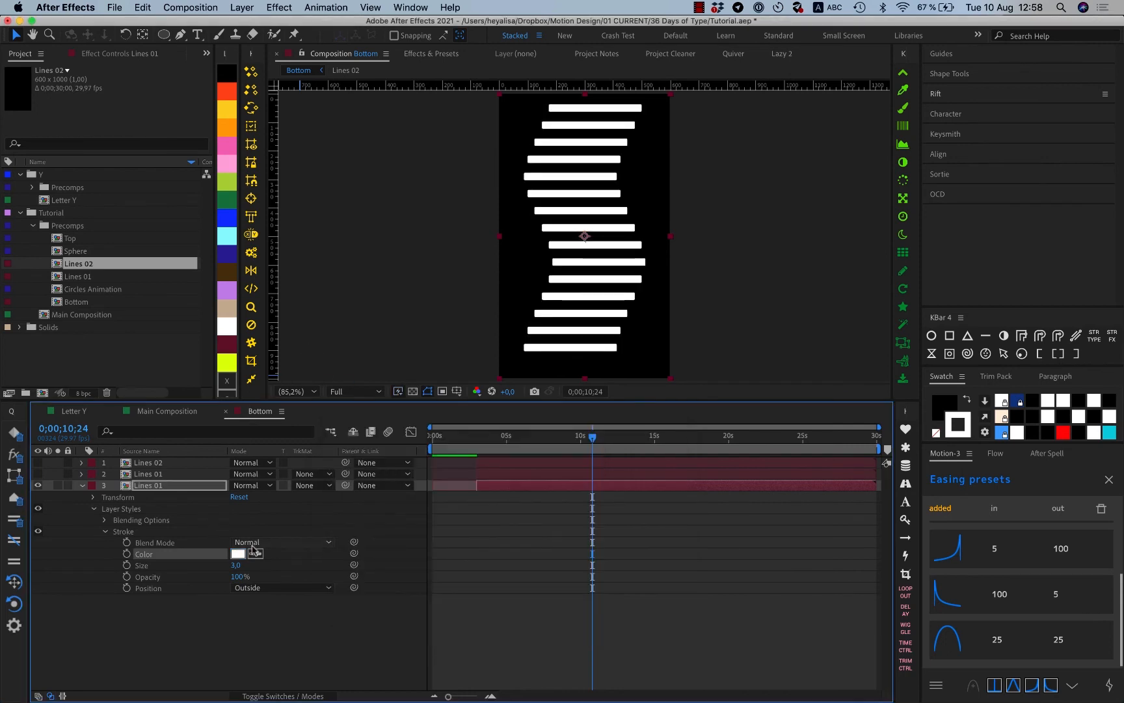
pyautogui.click(271, 587)
pyautogui.click(271, 615)
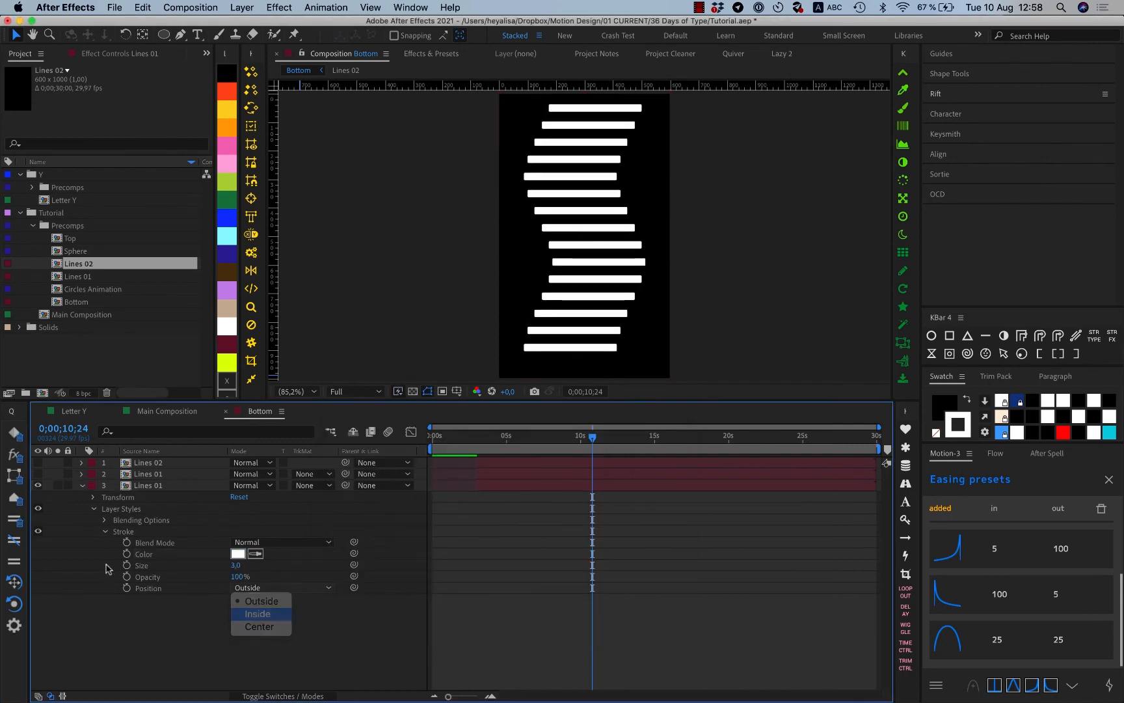
# Set the Fill Opacity in the lowest layer's advanced blending options to 0% and collapse its properties.
pyautogui.click(105, 520)
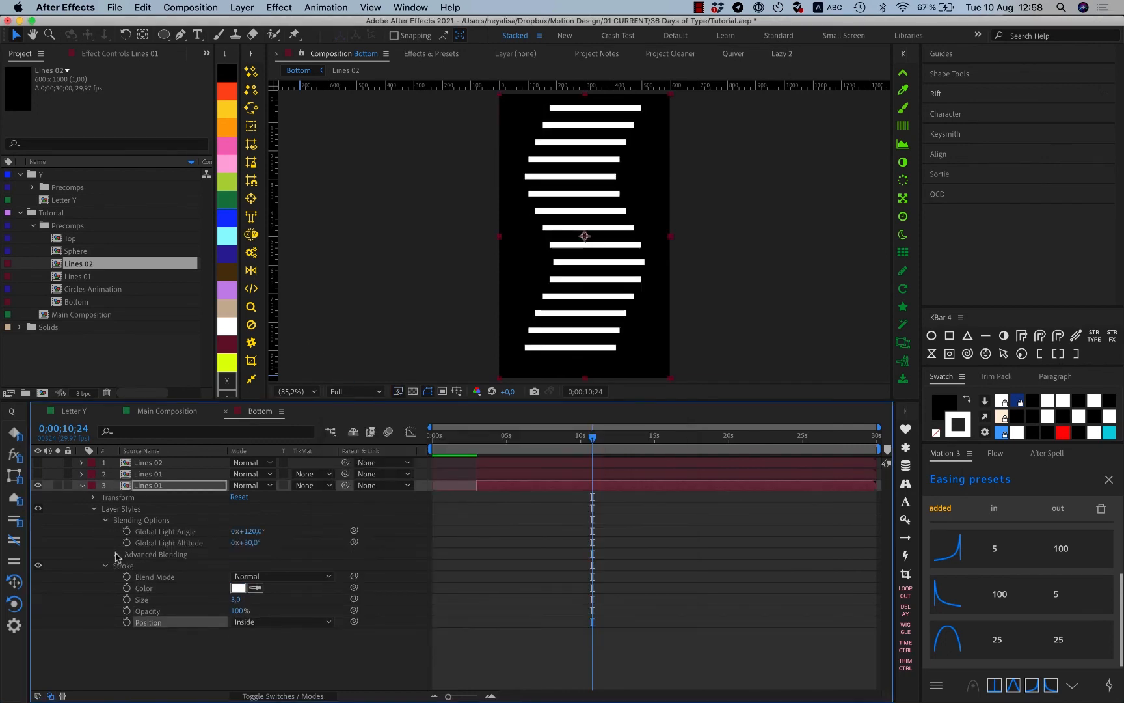
pyautogui.click(117, 555)
pyautogui.moveTo(236, 565); pyautogui.dragTo(63, 488)
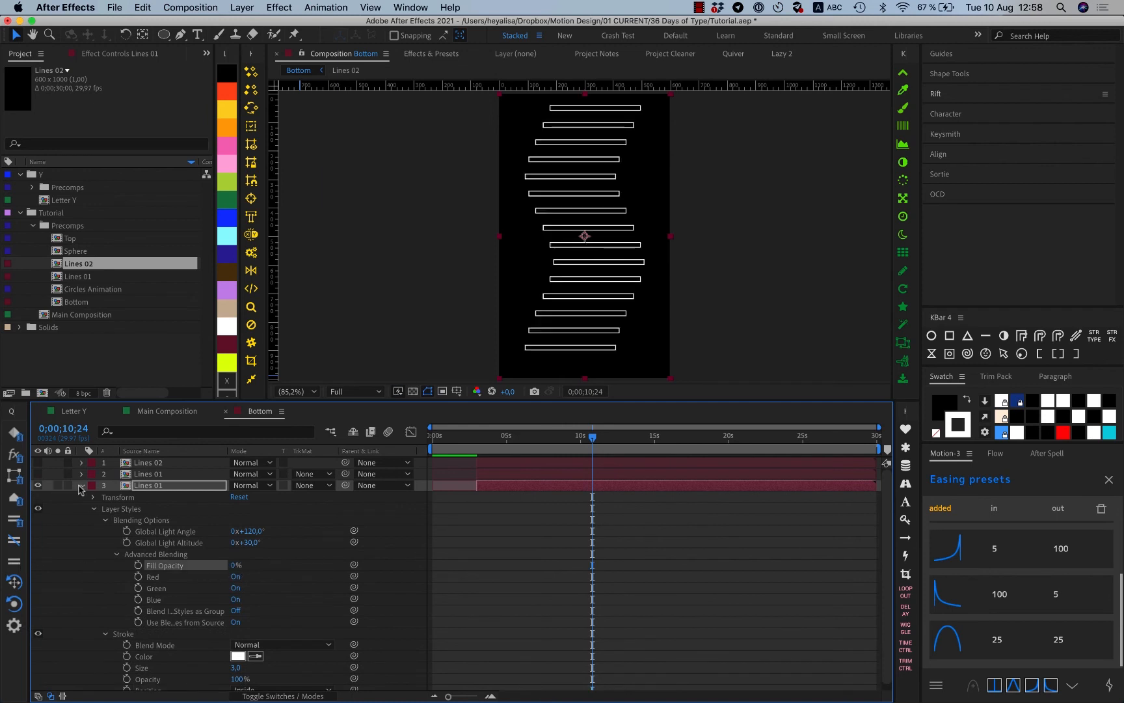
pyautogui.click(80, 485)
pyautogui.click(102, 506)
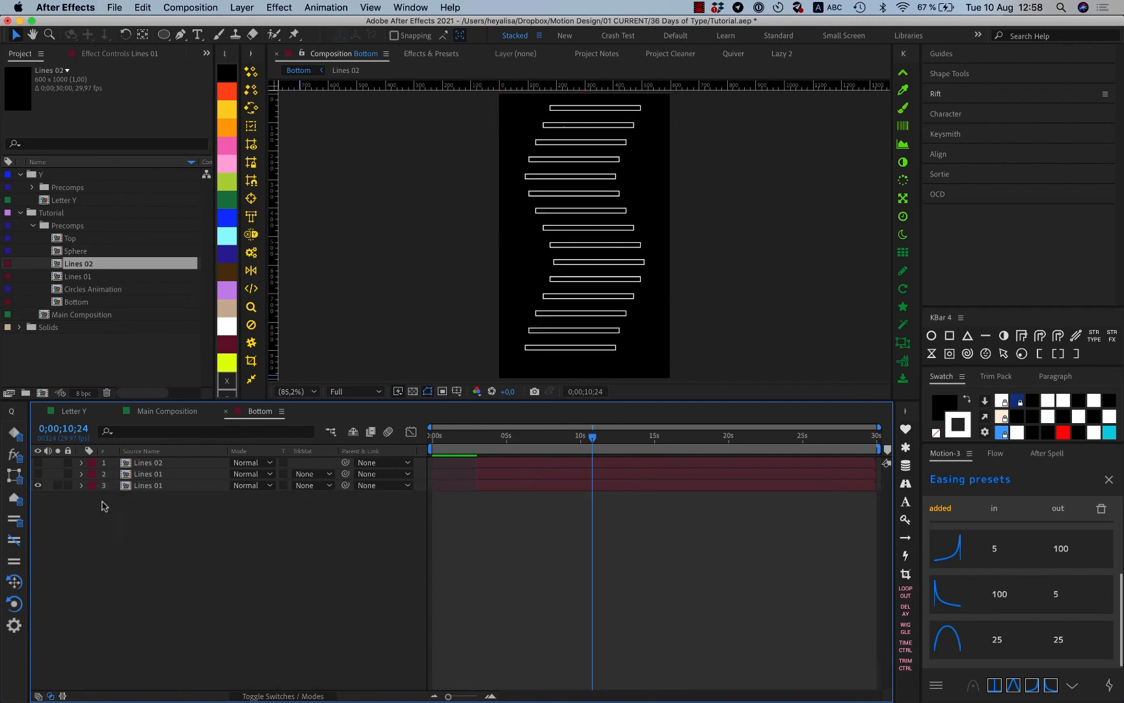
# Duplicate the Lines 01 composition as Lines Matte 01 and sort the project items by name in ascending order.
pyautogui.click(97, 279)
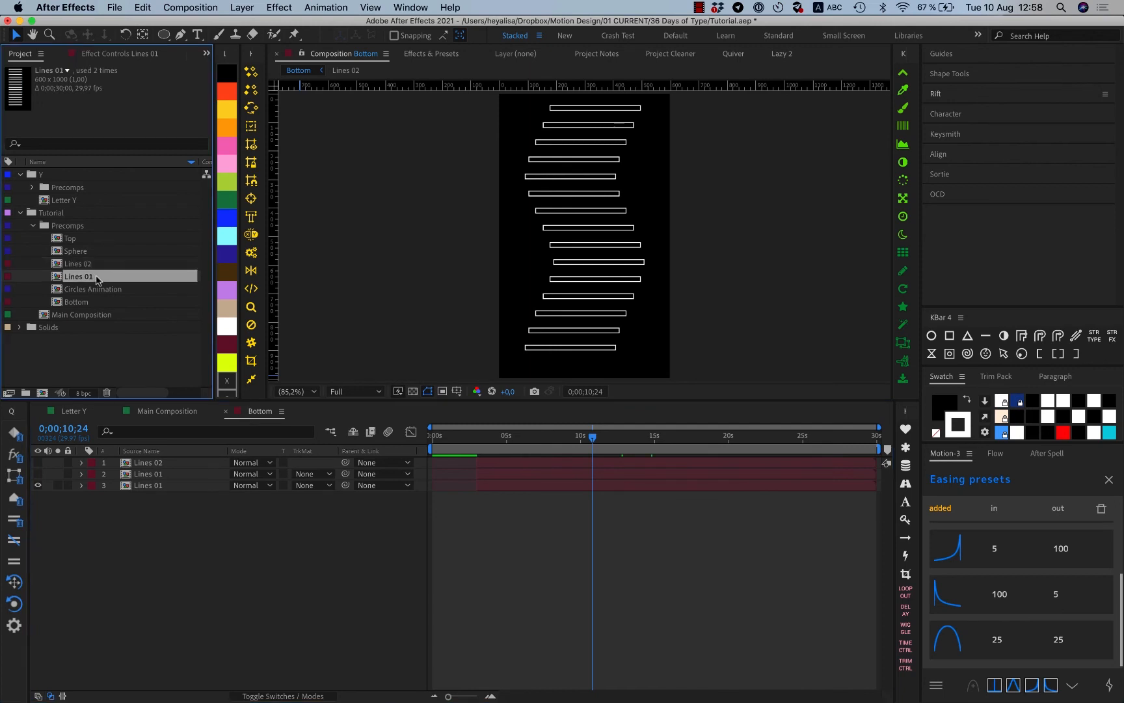
pyautogui.press('super+d')
pyautogui.press('Return')
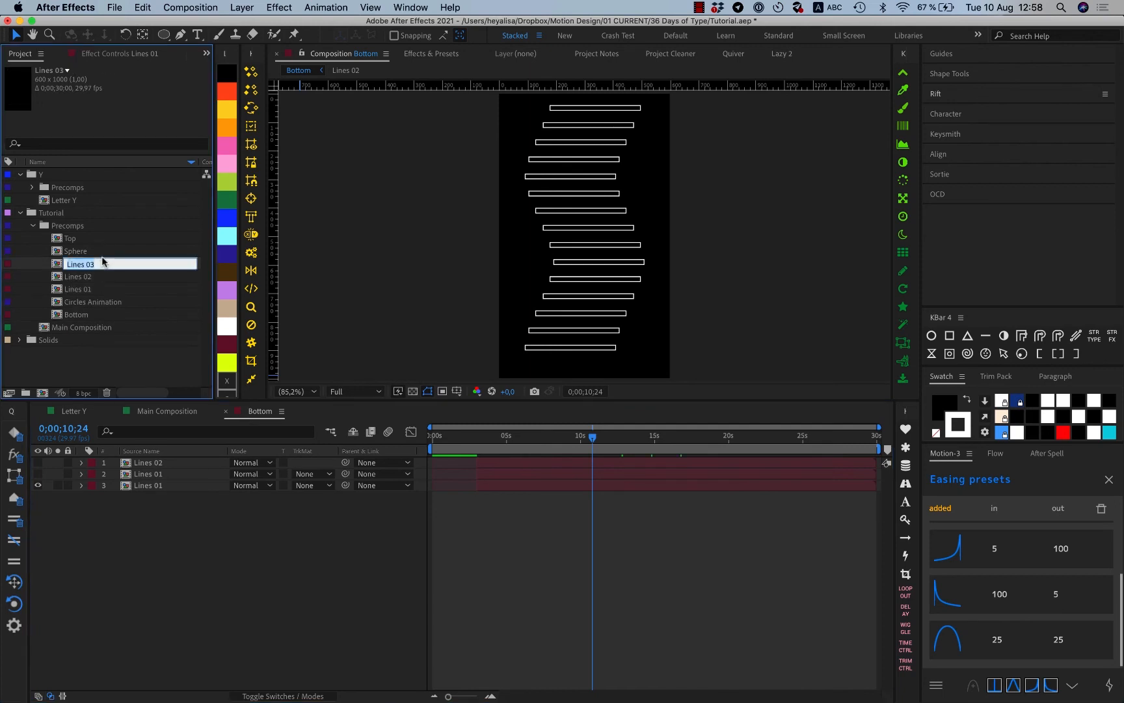
pyautogui.press('Right')
pyautogui.press('BackSpace')
pyautogui.write('Matte 01')
pyautogui.press('Return')
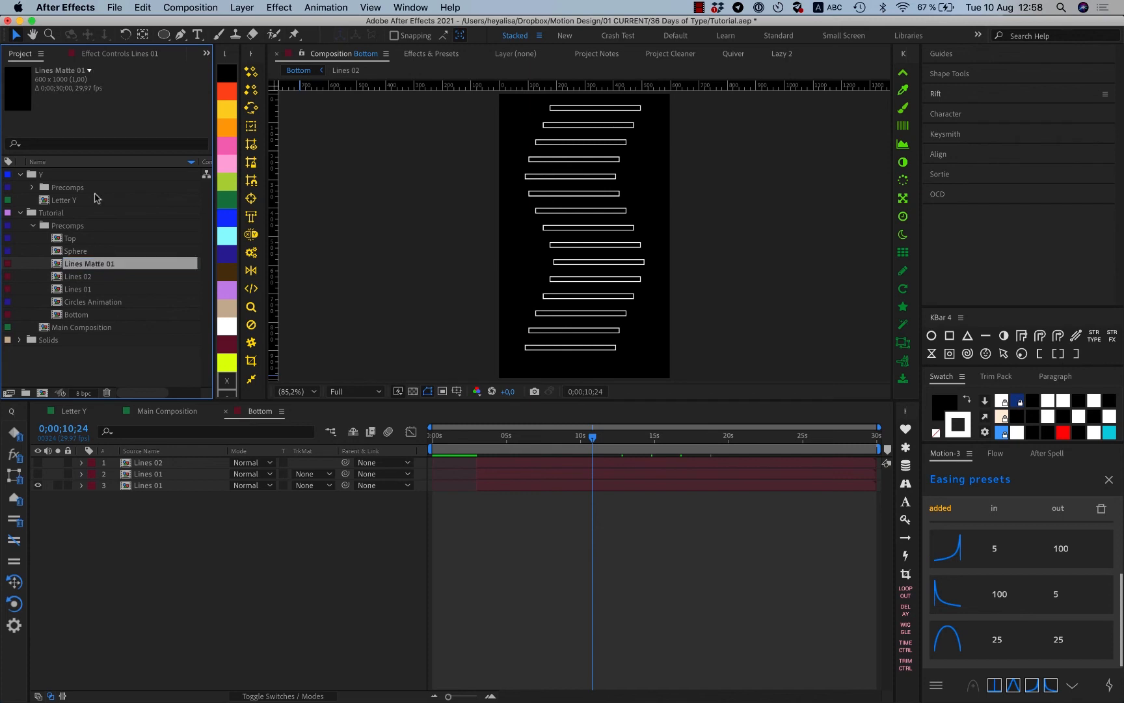
pyautogui.click(50, 162)
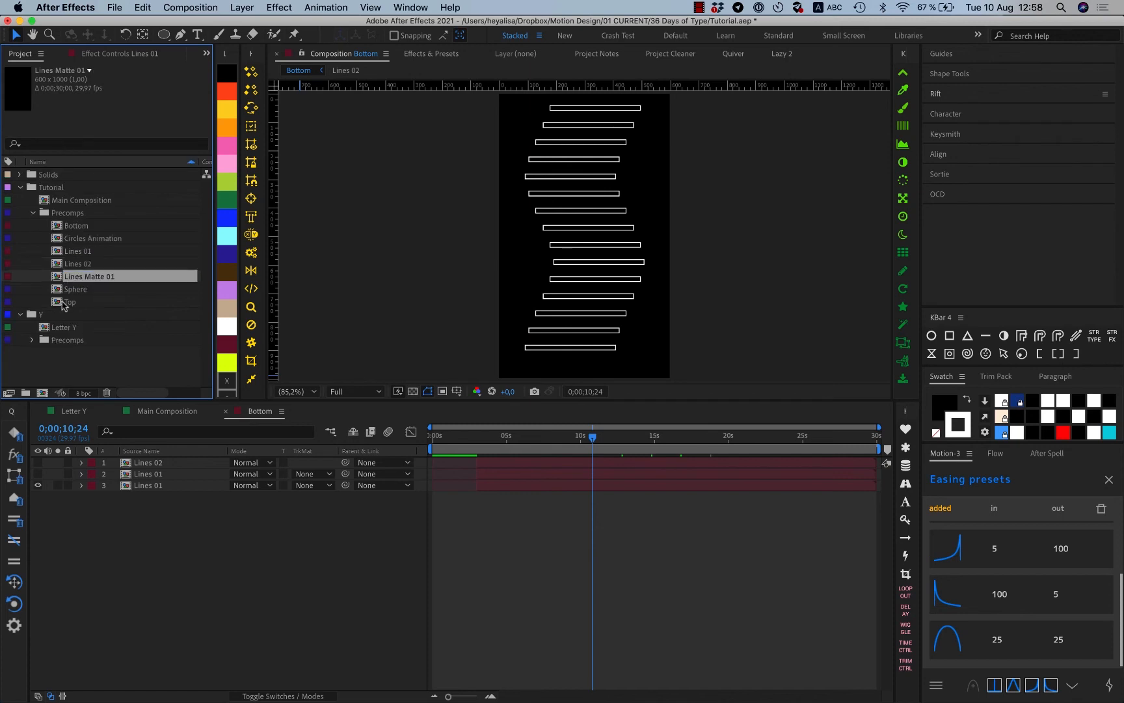
pyautogui.click(81, 369)
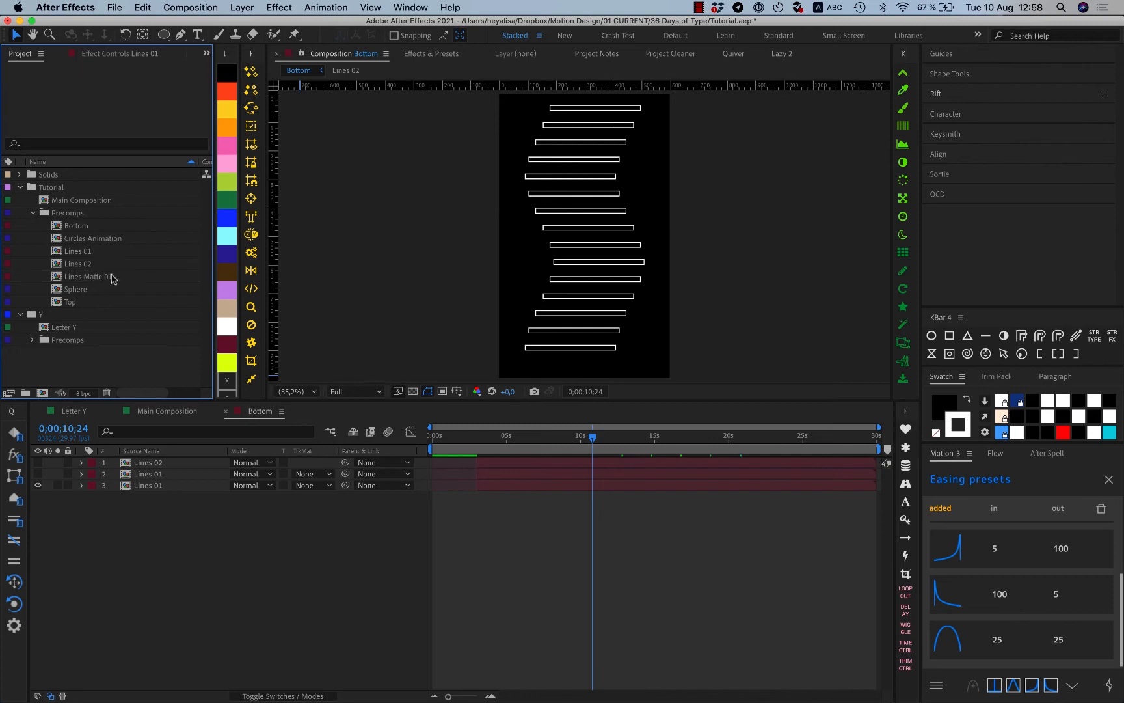
# Open the Lines Matte 01 composition at its first frame and place two vertical guides at about a quarter and three quarters of Line Main's length.
pyautogui.doubleClick(113, 278)
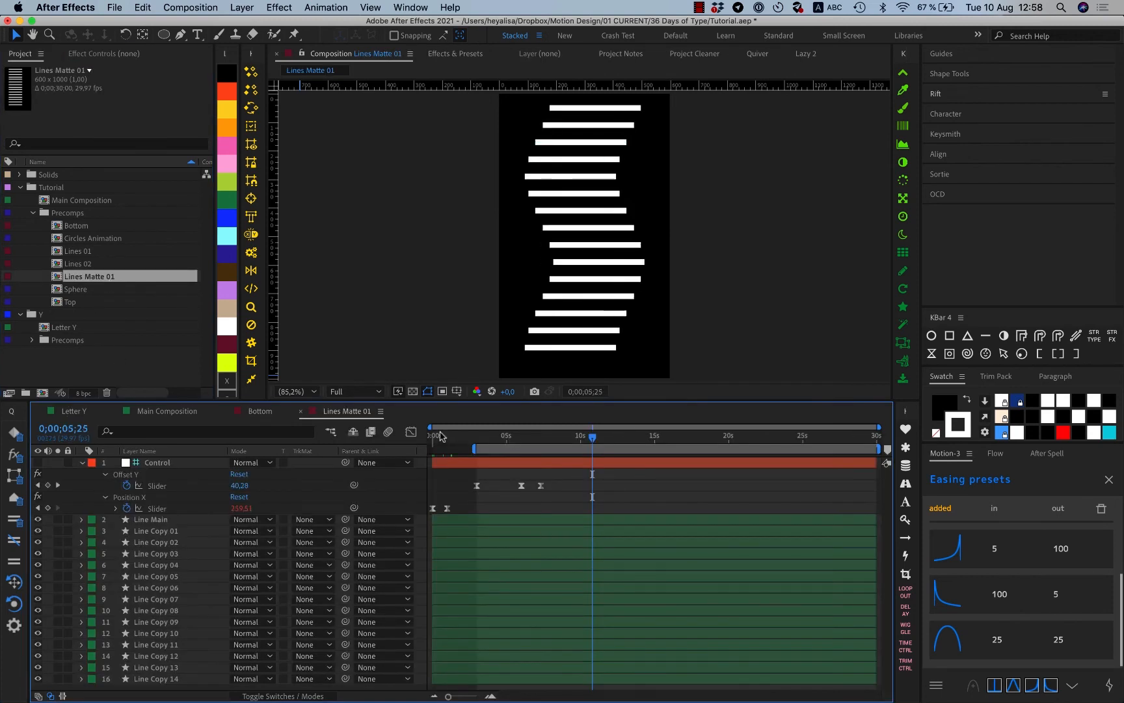
pyautogui.moveTo(441, 436); pyautogui.dragTo(432, 436)
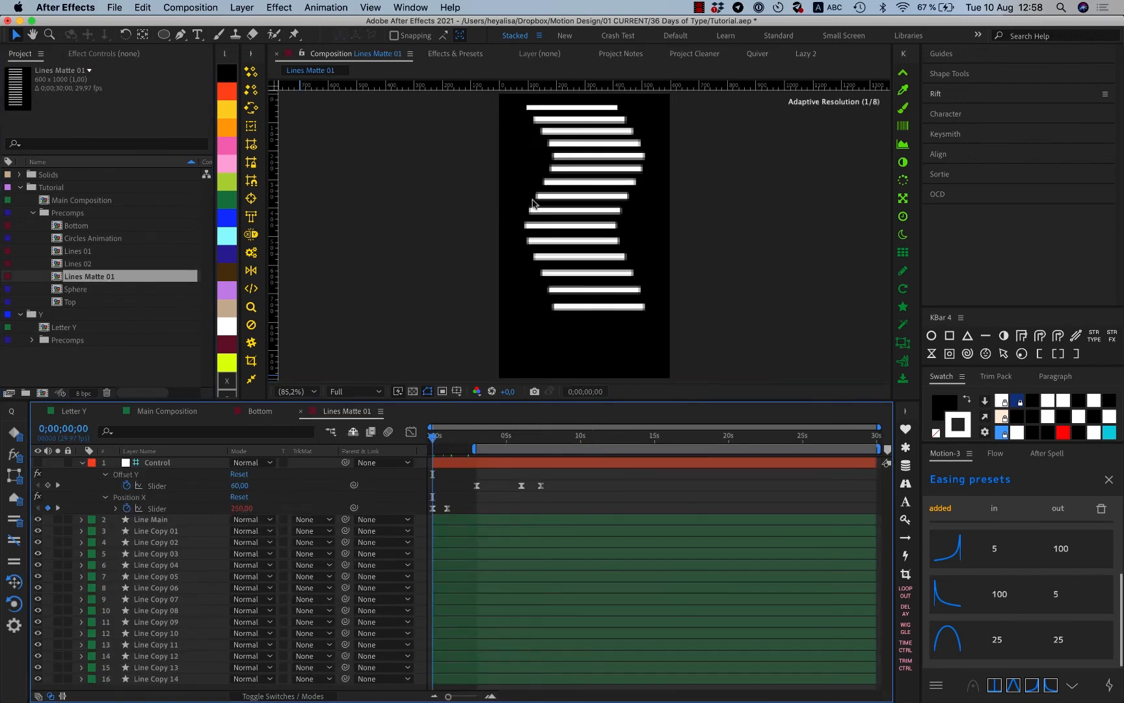
pyautogui.click(197, 518)
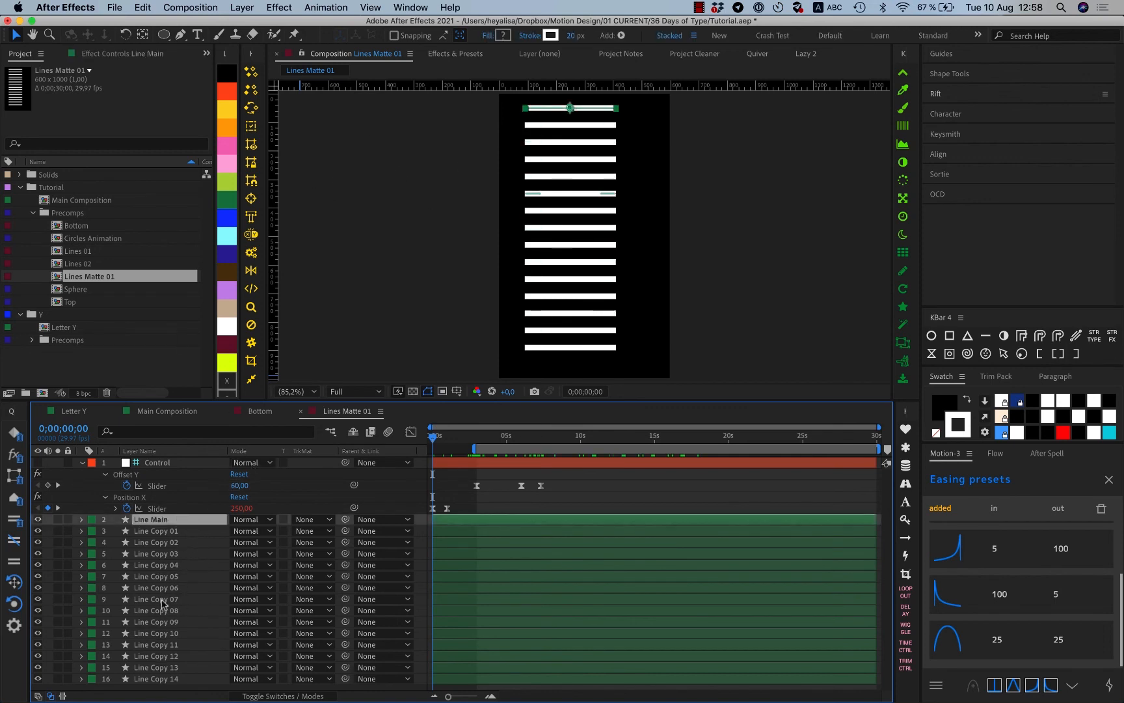
pyautogui.scroll(3, 521, 366)
pyautogui.moveTo(521, 367); pyautogui.dragTo(521, 497)
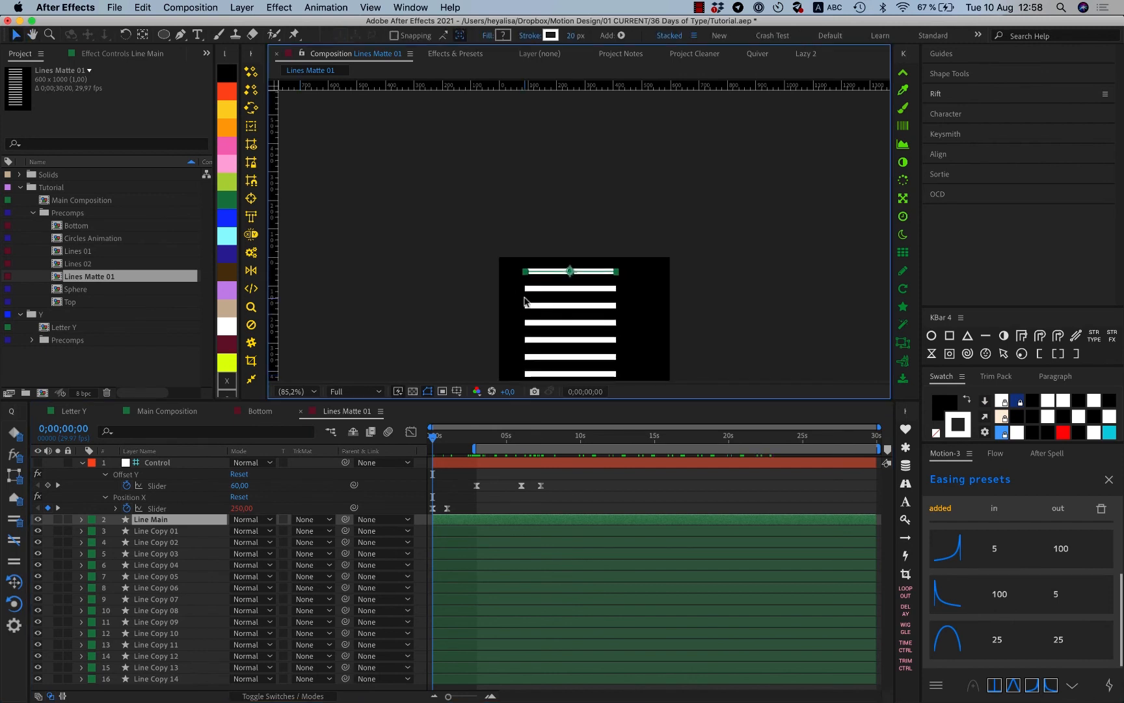
pyautogui.press('.')
pyautogui.press('.')
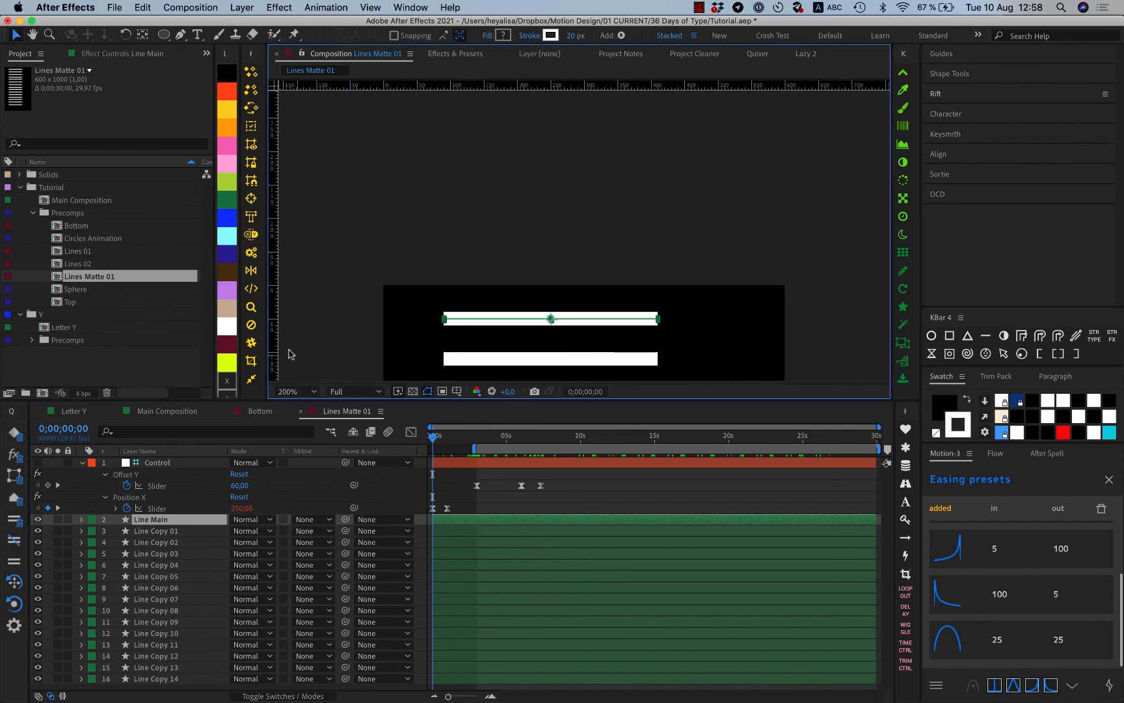
pyautogui.moveTo(275, 325); pyautogui.dragTo(498, 358)
pyautogui.moveTo(272, 314); pyautogui.dragTo(604, 329)
# Shorten the Line Main path by moving its two end points inward onto the vertical guides.
pyautogui.click(146, 521)
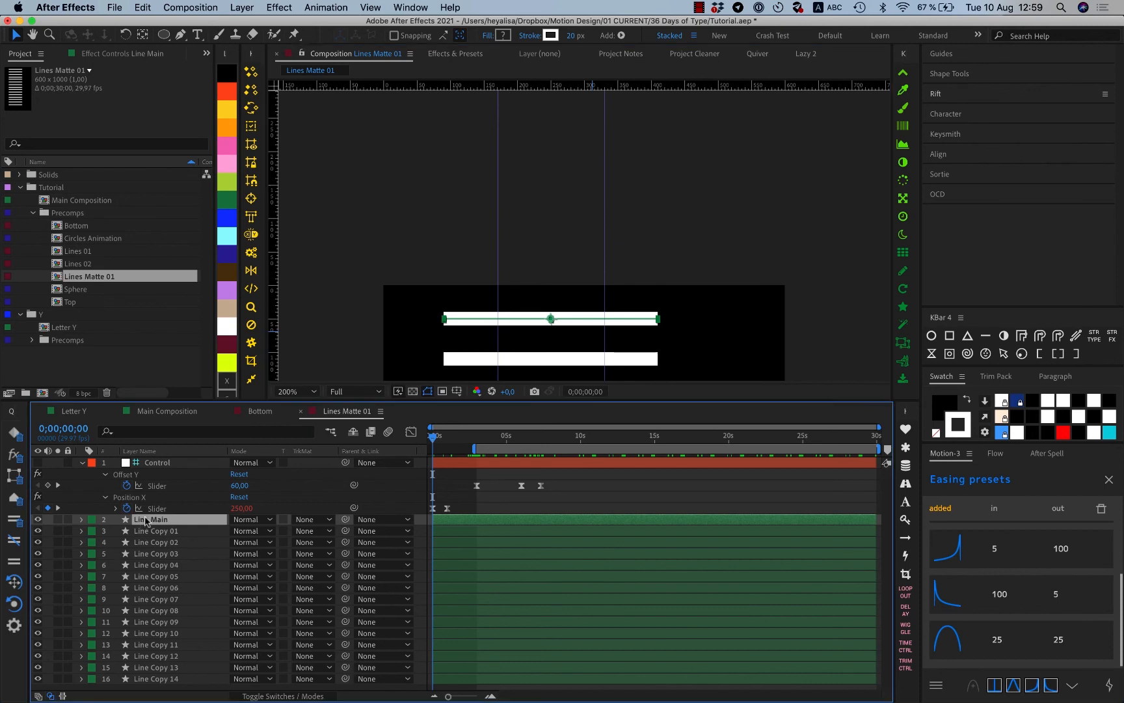
pyautogui.click(447, 319)
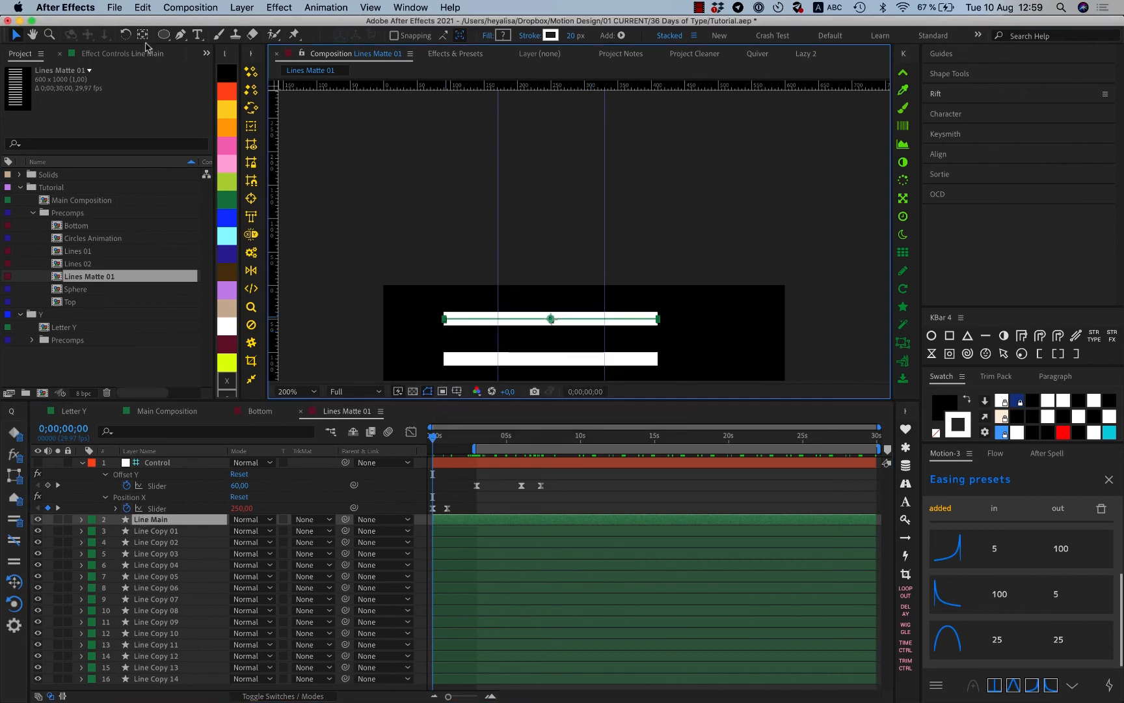
pyautogui.click(181, 34)
pyautogui.click(480, 524)
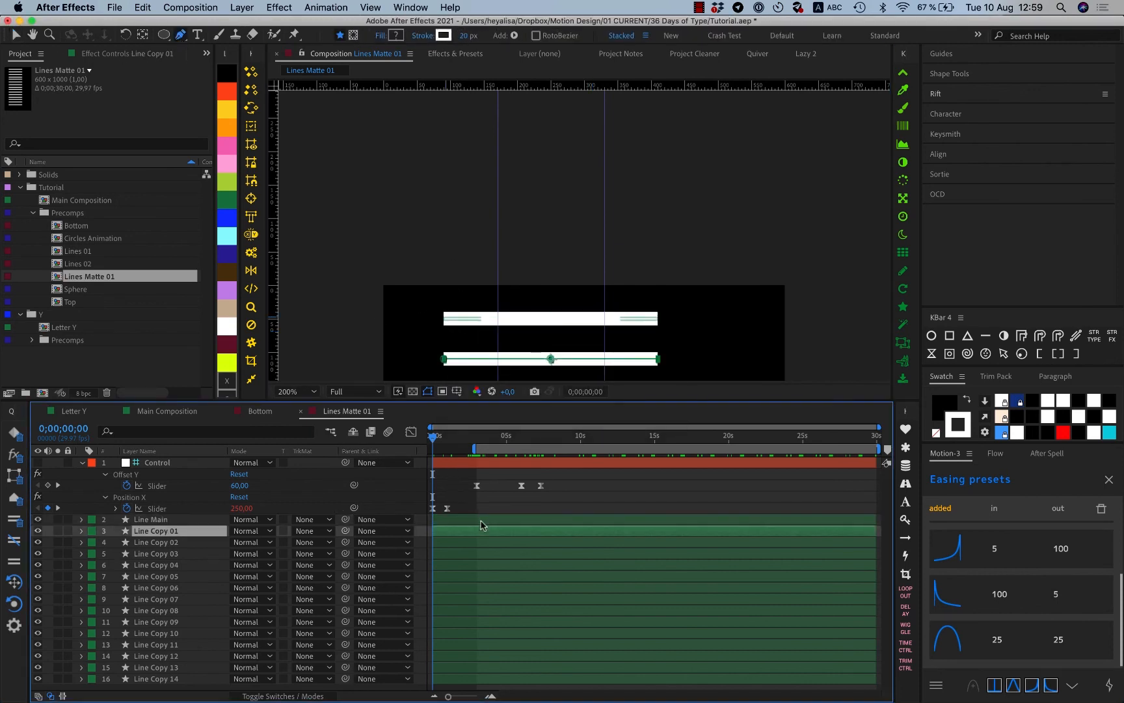
pyautogui.click(481, 520)
pyautogui.moveTo(445, 319); pyautogui.dragTo(496, 319)
pyautogui.press('v')
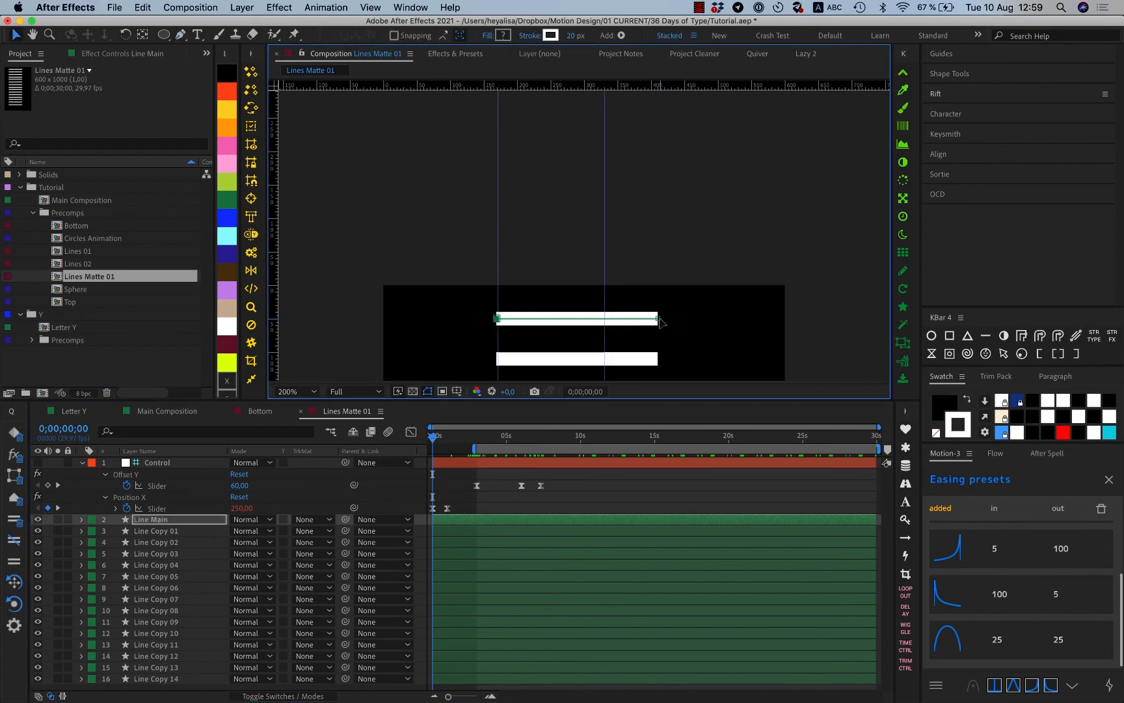
pyautogui.moveTo(658, 318); pyautogui.dragTo(607, 319)
# Duplicate the lowest Lines 01 layer in the Bottom composition and replace the upper duplicate's source with Lines Matte 01.
pyautogui.click(270, 414)
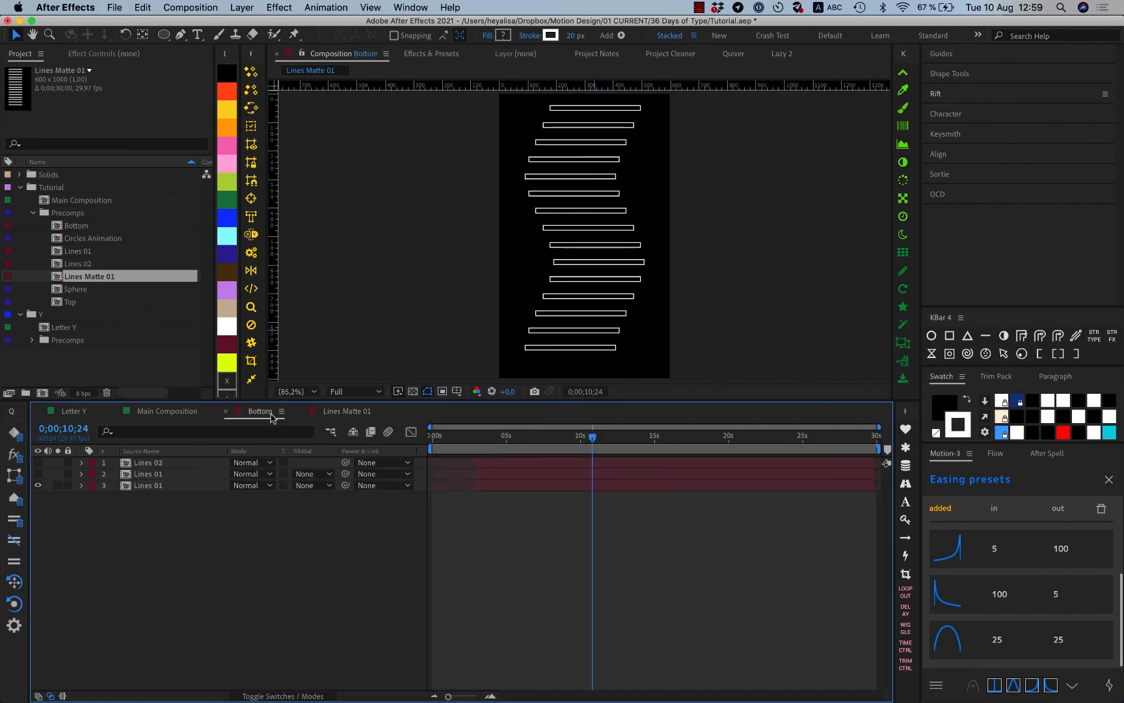
pyautogui.click(164, 415)
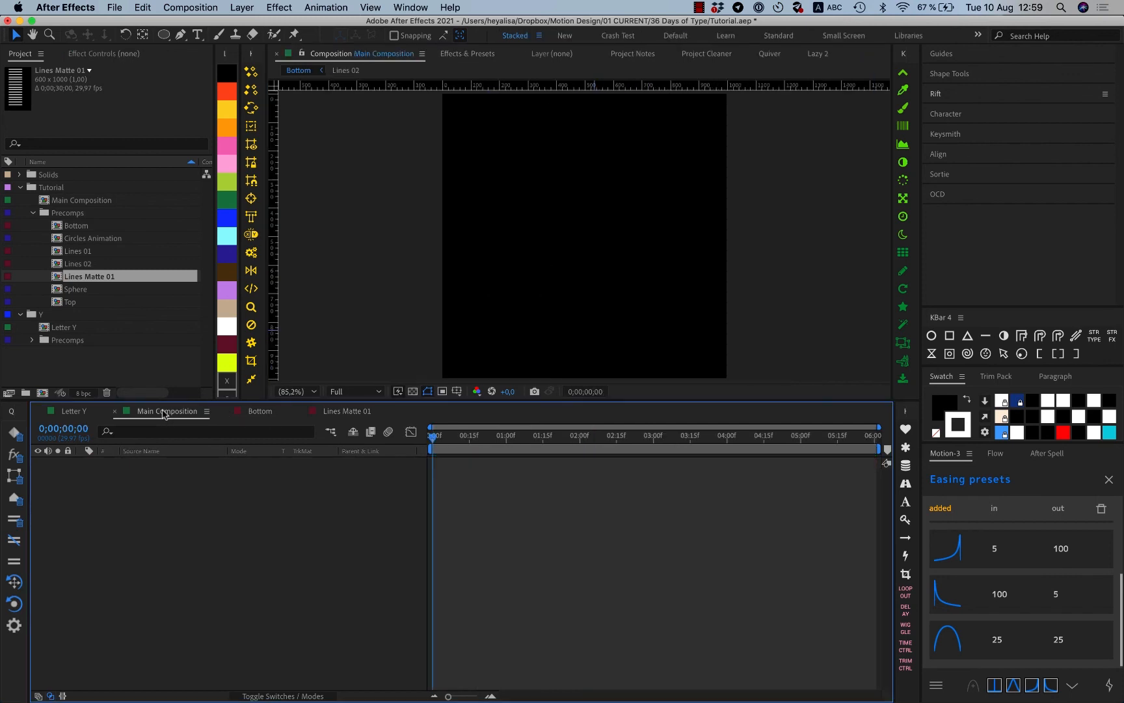
pyautogui.click(250, 408)
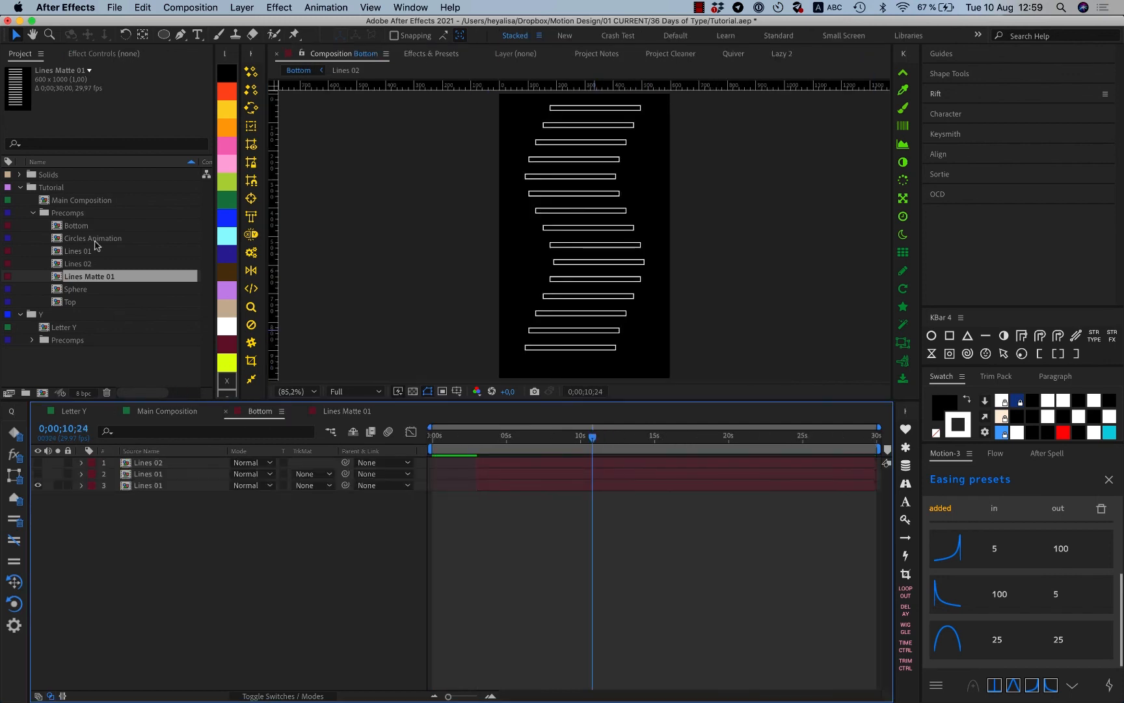
pyautogui.click(506, 484)
pyautogui.press('super+d')
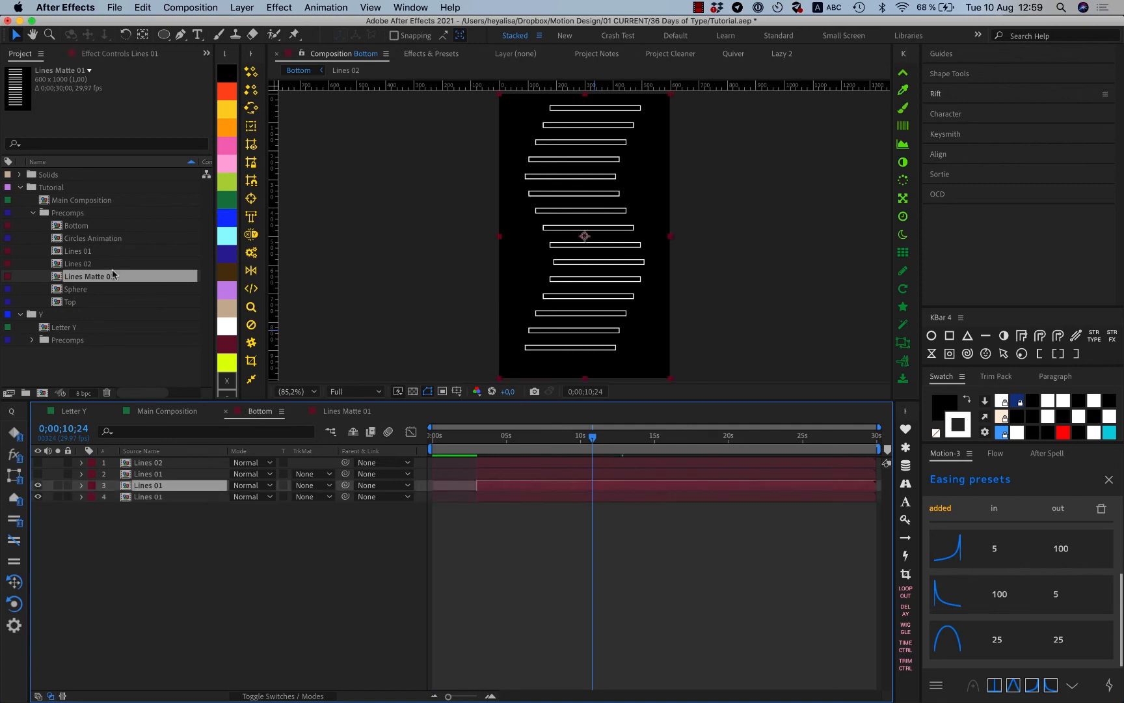
pyautogui.moveTo(113, 275); pyautogui.dragTo(156, 532)
# Duplicate the Lines Matte 01 layer, placing the copy directly above the upper Lines 01 layer and hiding it.
pyautogui.press('super+d')
pyautogui.moveTo(151, 485); pyautogui.dragTo(151, 474)
pyautogui.click(109, 526)
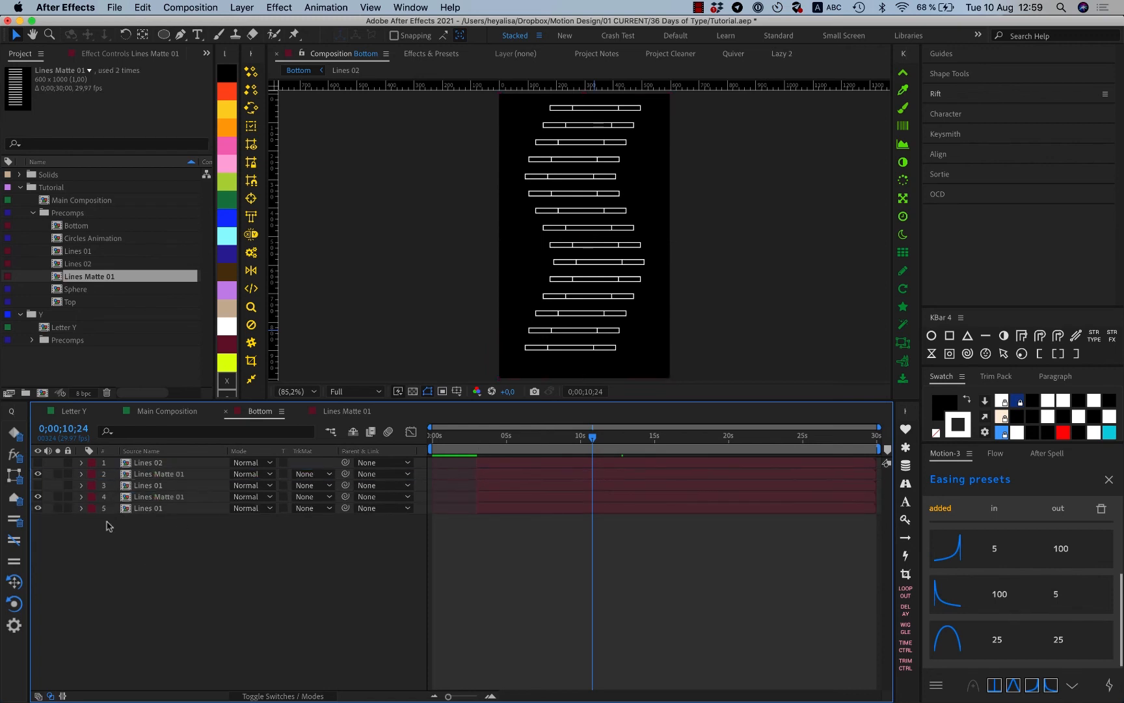
pyautogui.click(160, 509)
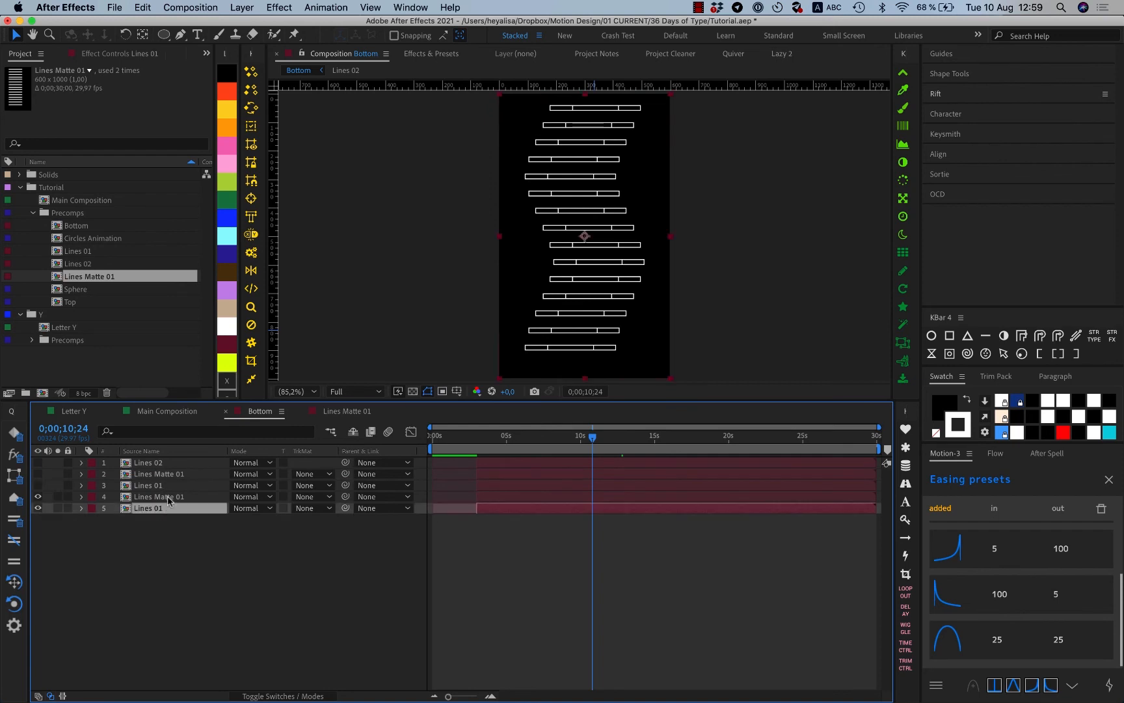
# Set the stroke width of all lines in the Lines Matte 01 composition to 40 px and close that composition.
pyautogui.doubleClick(168, 497)
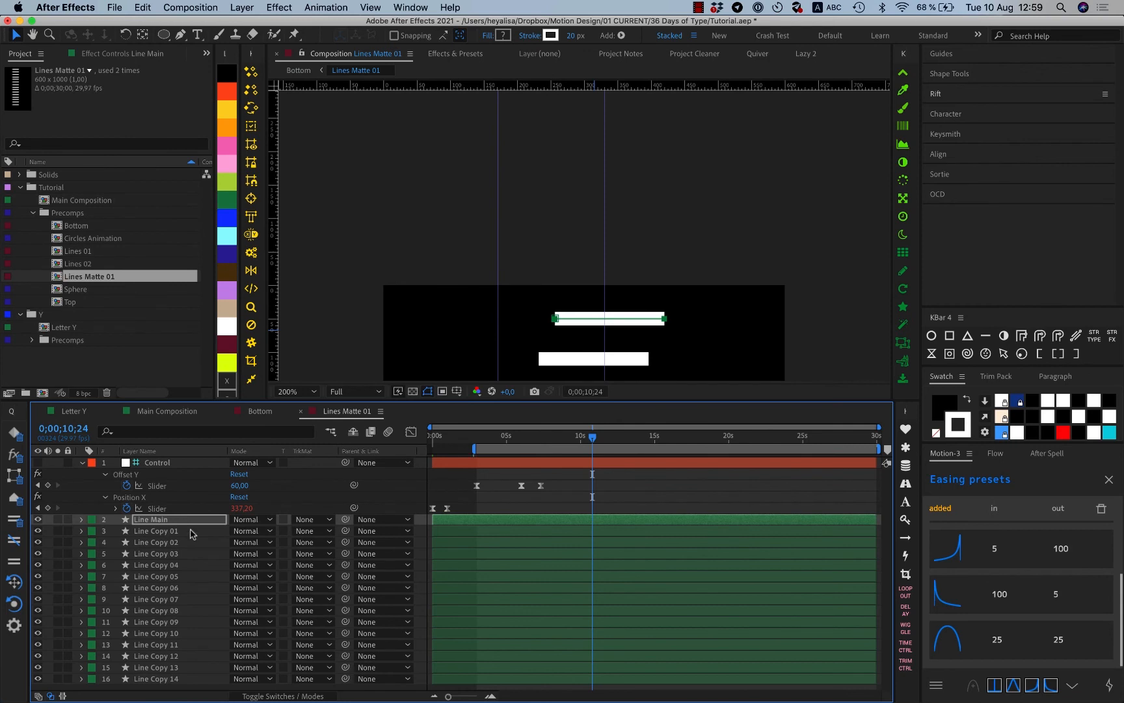
pyautogui.press('super+a')
pyautogui.click(575, 35)
pyautogui.write('40')
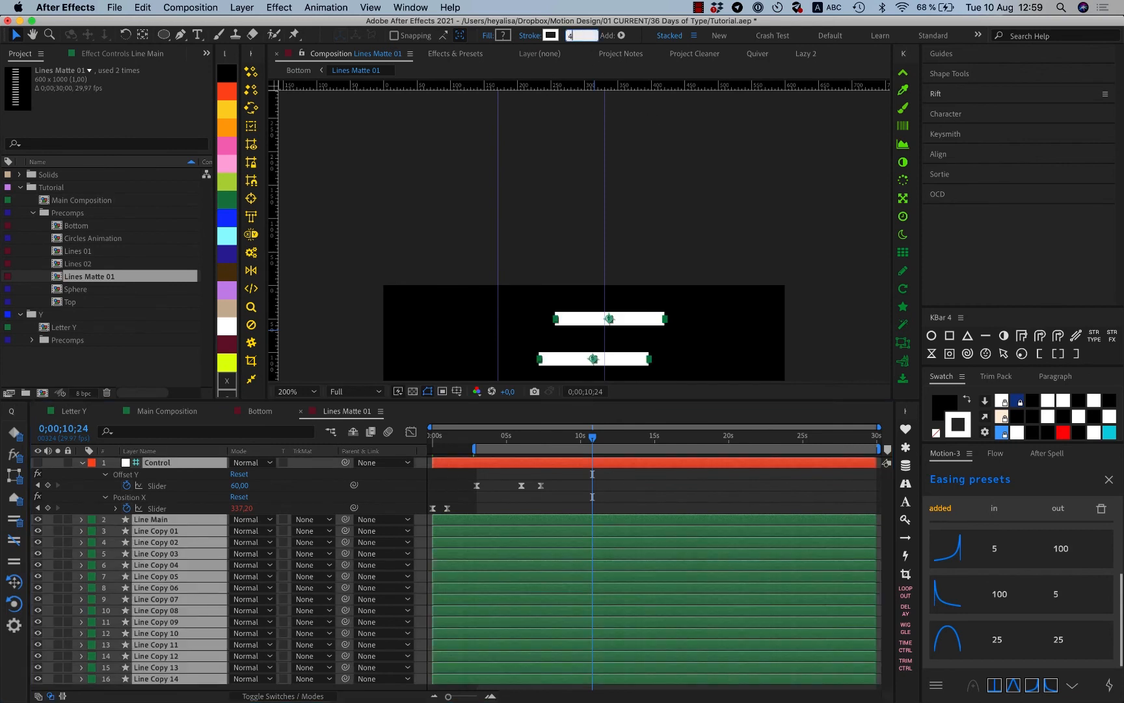
pyautogui.press('Return')
pyautogui.click(623, 489)
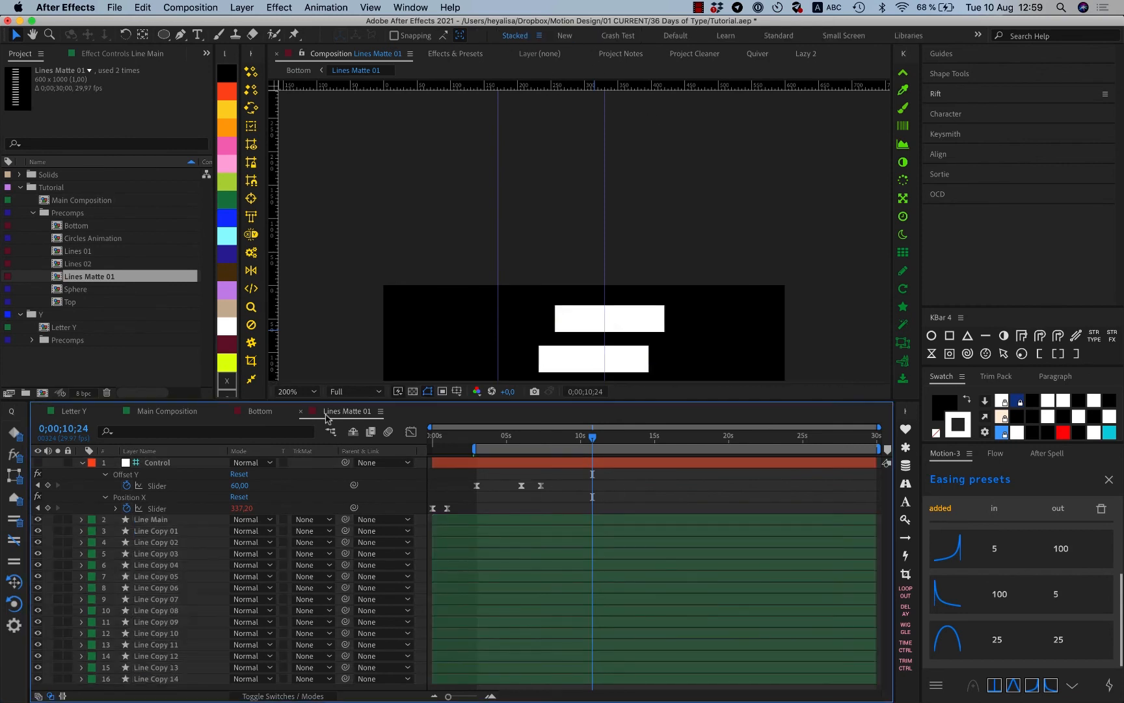
pyautogui.click(301, 411)
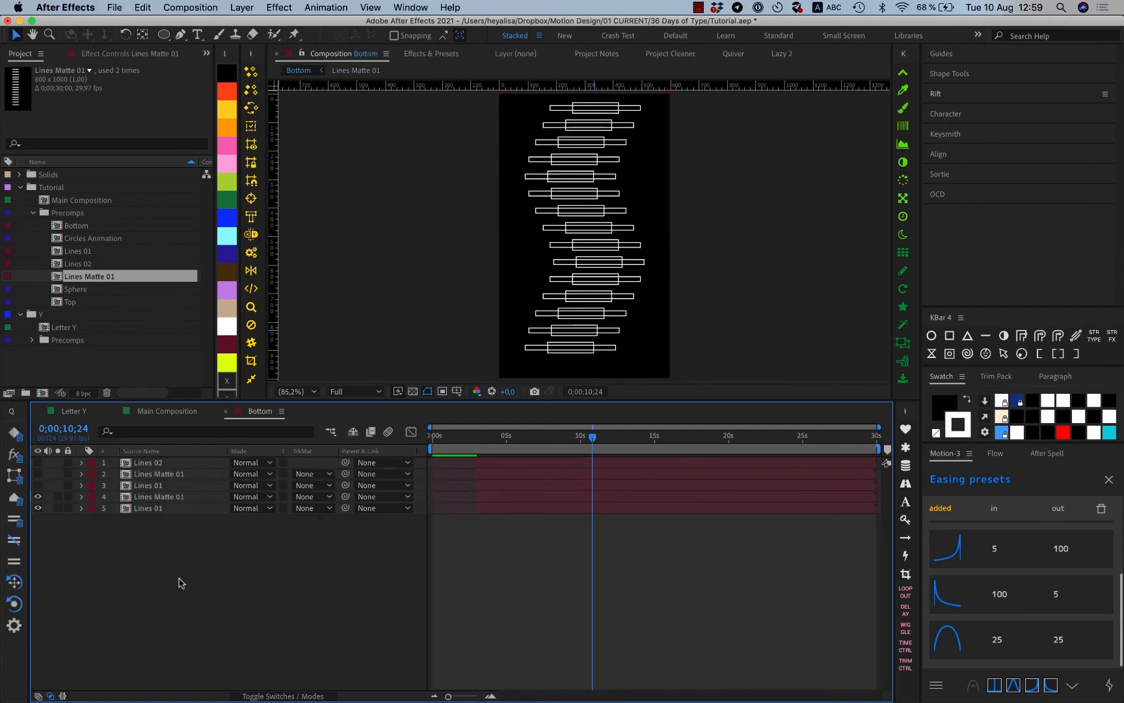
# Delete the layer styles from both Lines Matte 01 layers in Bottom.
pyautogui.click(200, 499)
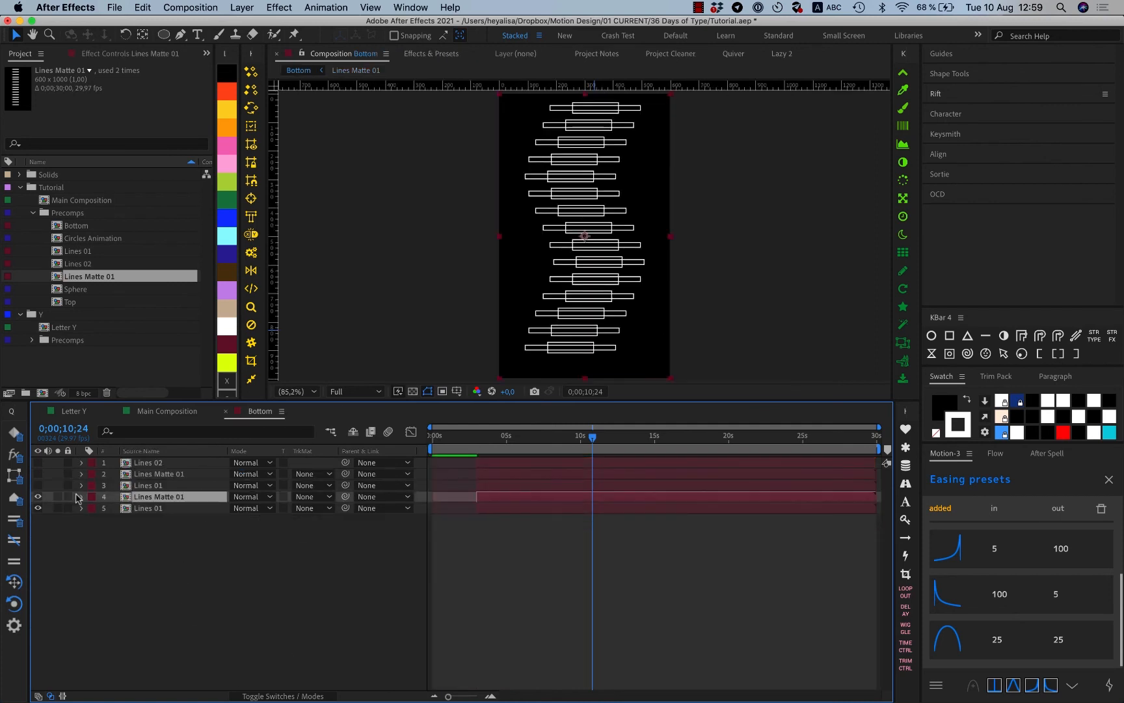
pyautogui.click(80, 497)
pyautogui.click(91, 520)
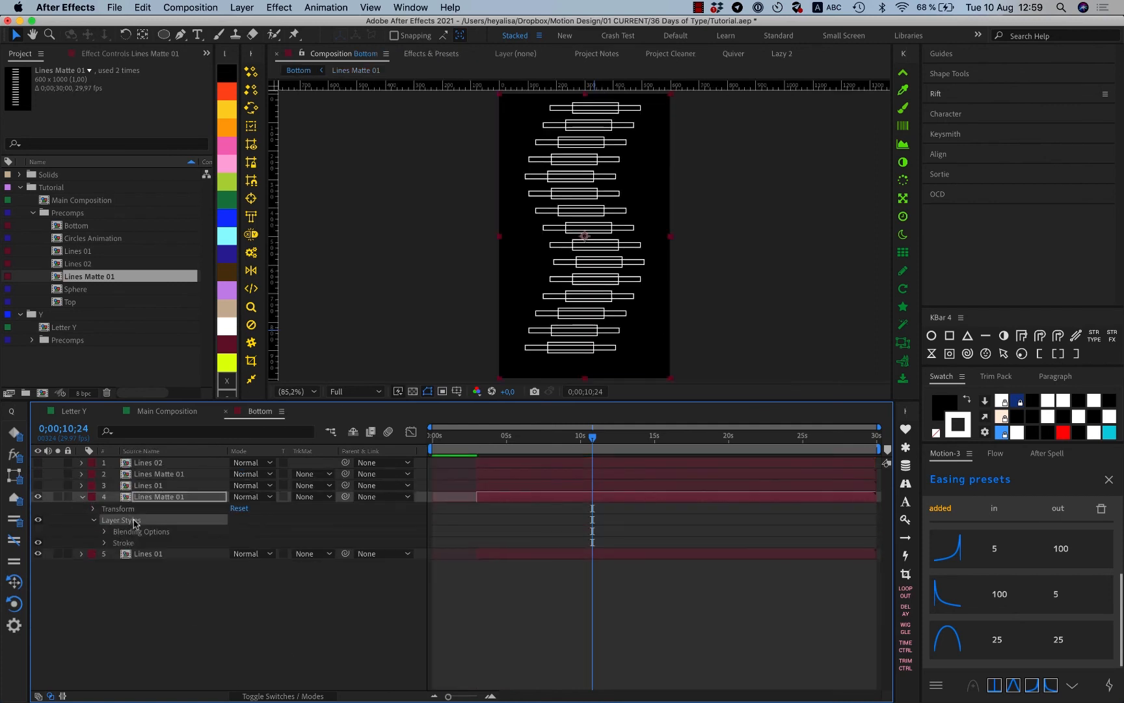
pyautogui.press('Delete')
pyautogui.click(82, 473)
pyautogui.click(91, 497)
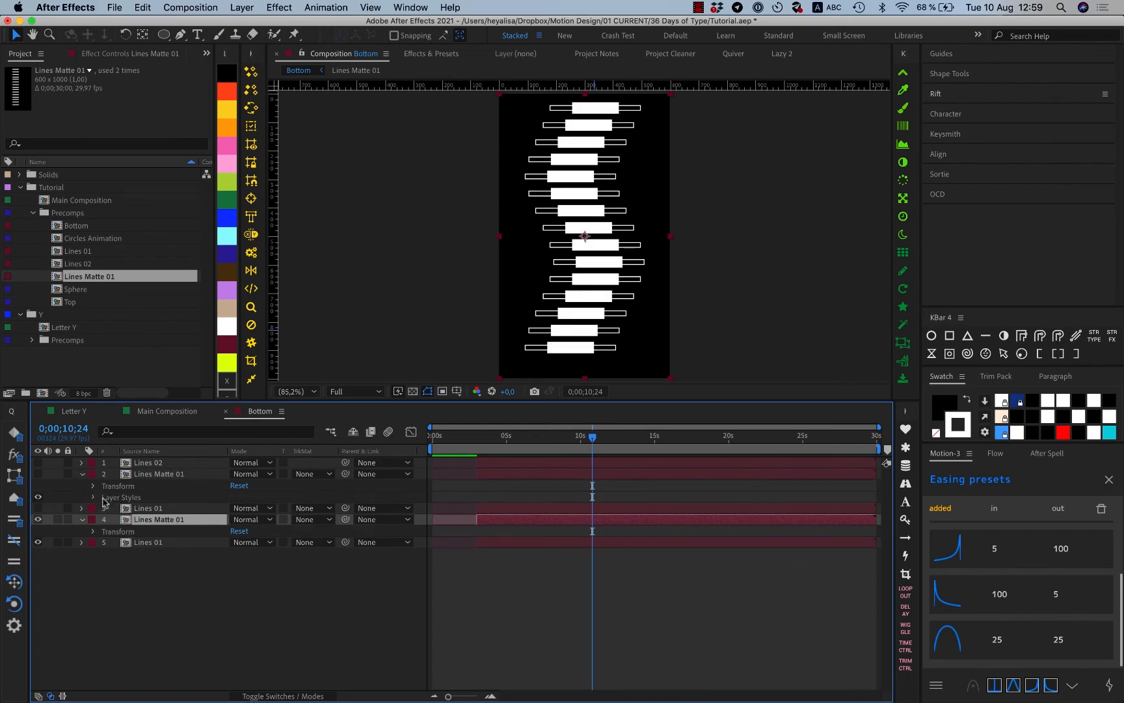
pyautogui.press('Delete')
pyautogui.click(82, 474)
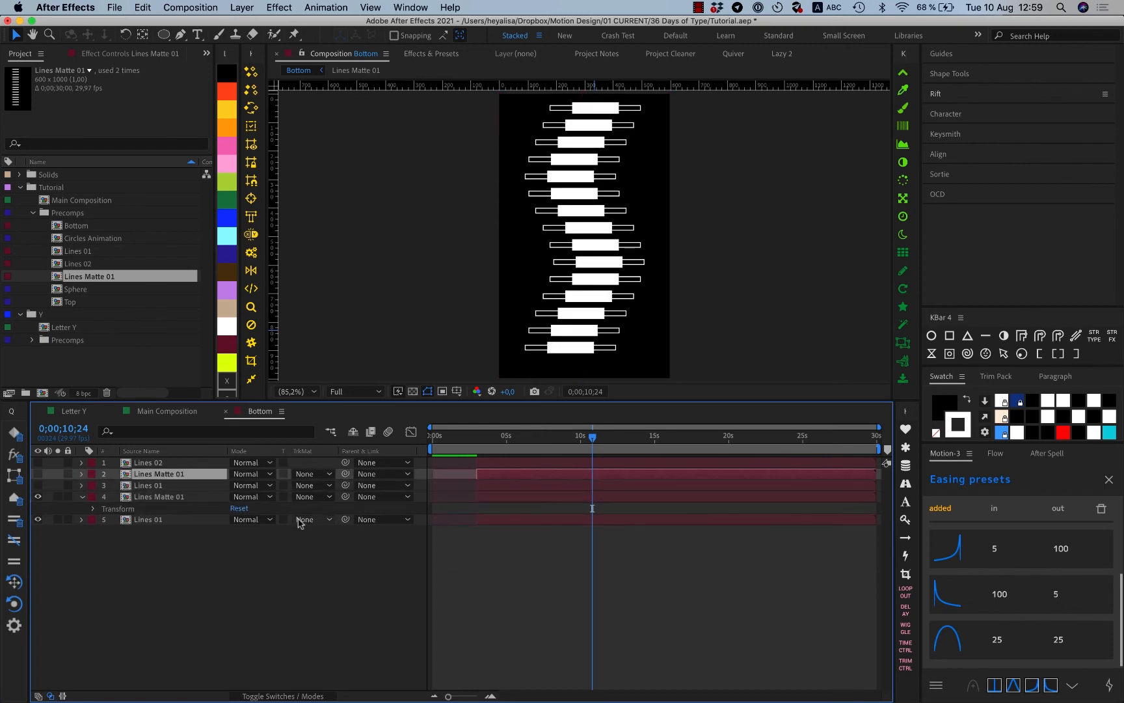
# Set the lowest Lines 01 layer's track matte to Alpha Inverted and check the cut-out lines at an earlier time.
pyautogui.click(312, 519)
pyautogui.click(345, 569)
pyautogui.click(235, 565)
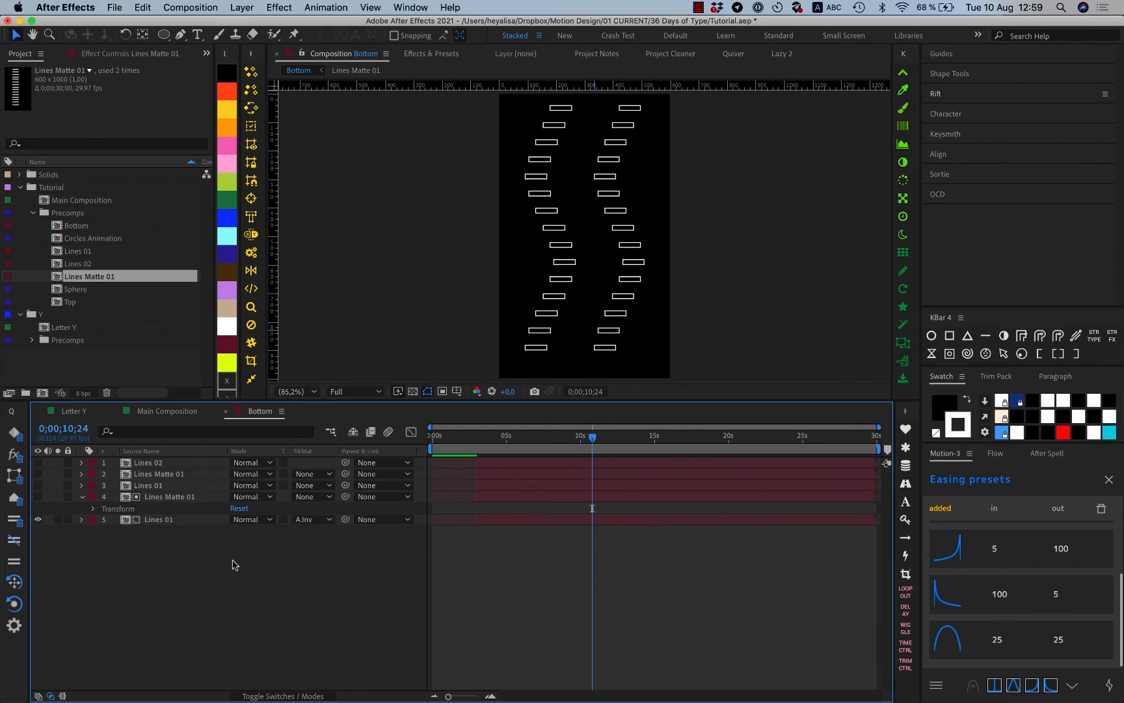
pyautogui.moveTo(504, 434)
pyautogui.mouseDown()
pyautogui.moveTo(801, 443)
pyautogui.moveTo(517, 443)
pyautogui.mouseUp()
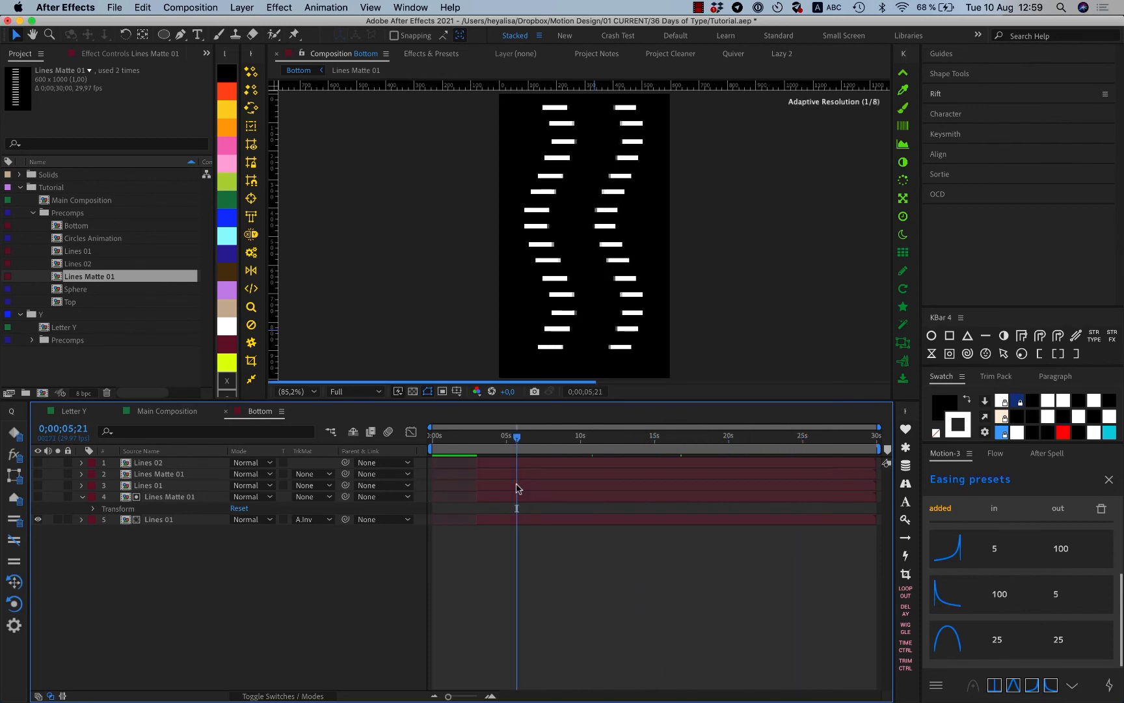
# Show the upper Lines 01 layer and set its track matte to Alpha Inverted using the Lines Matte 01 above it.
pyautogui.click(38, 485)
pyautogui.click(153, 485)
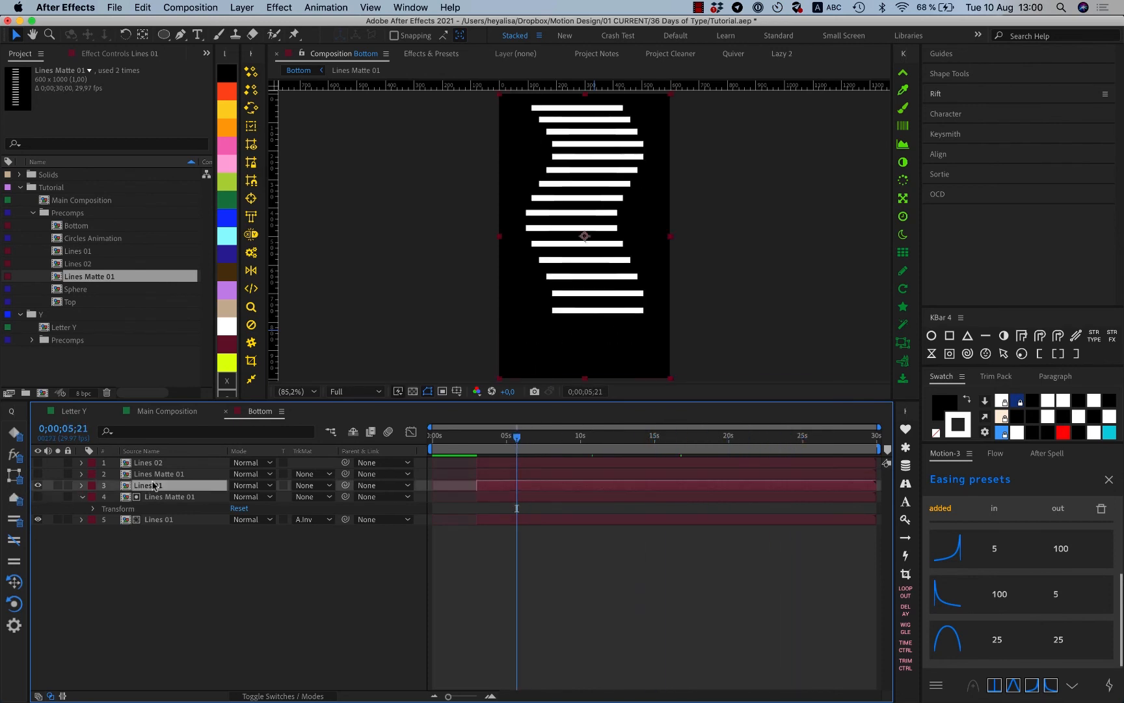
pyautogui.click(312, 485)
pyautogui.click(351, 533)
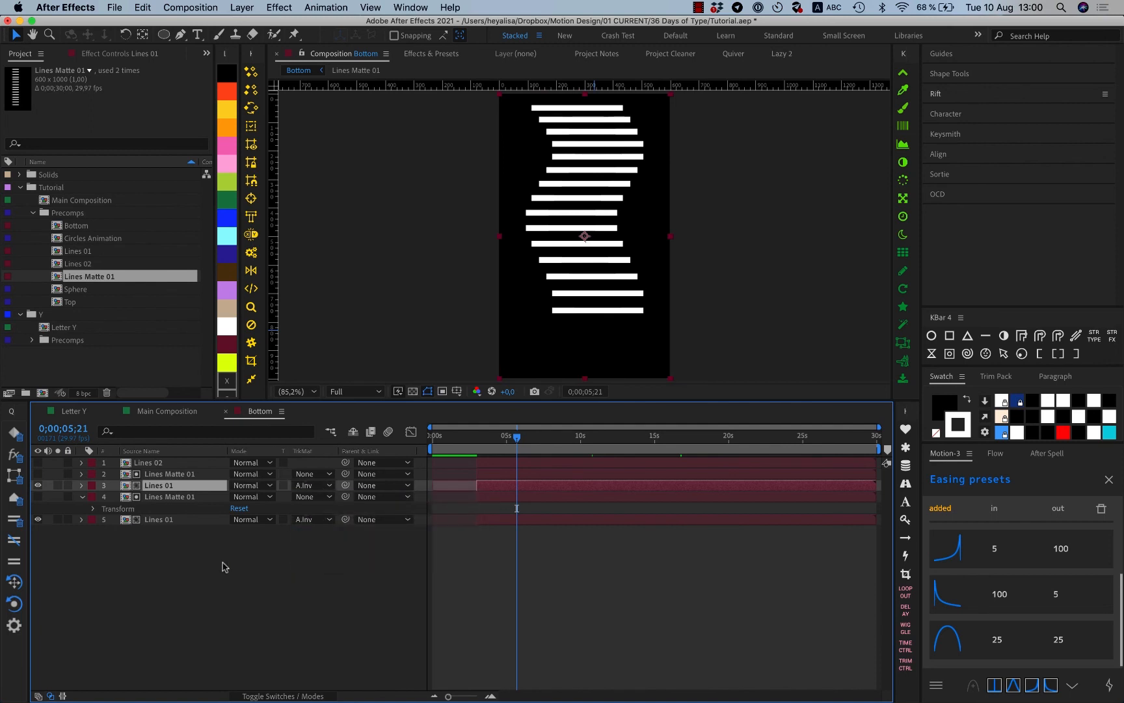
pyautogui.click(223, 567)
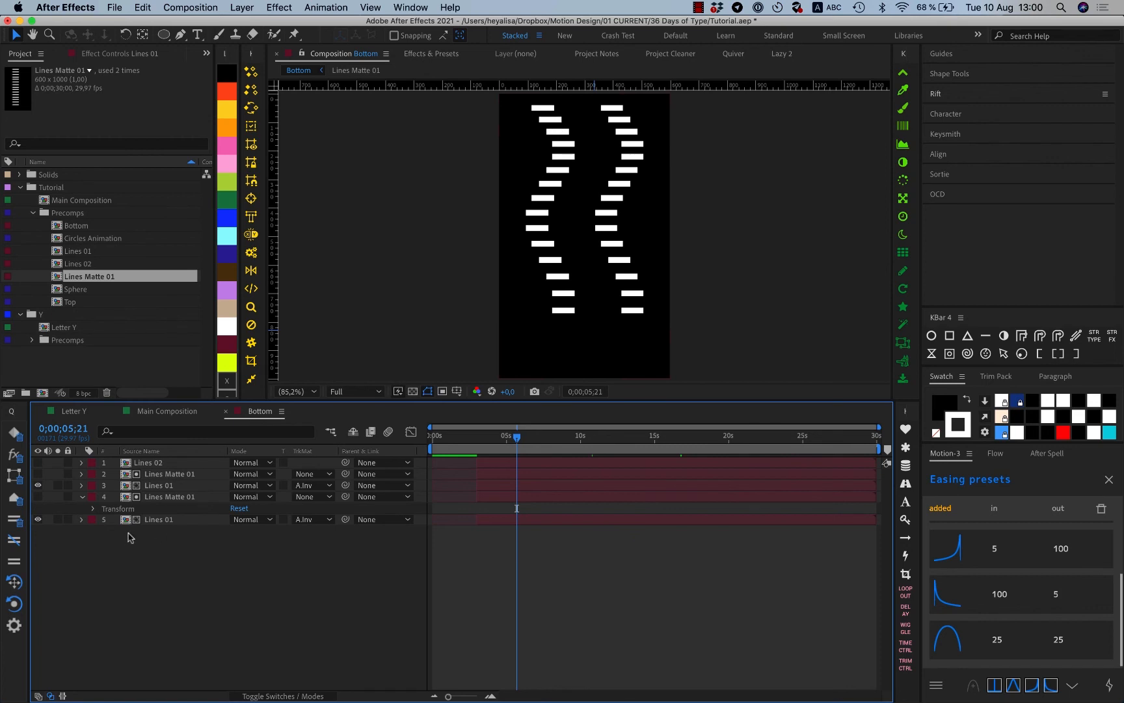
# Flip the lowest Lines 01 layer and both Lines Matte 01 layers horizontally, reveal their Scale values and preview the animation.
pyautogui.click(147, 520)
pyautogui.keyDown('super'); pyautogui.click(173, 497); pyautogui.keyUp('super')
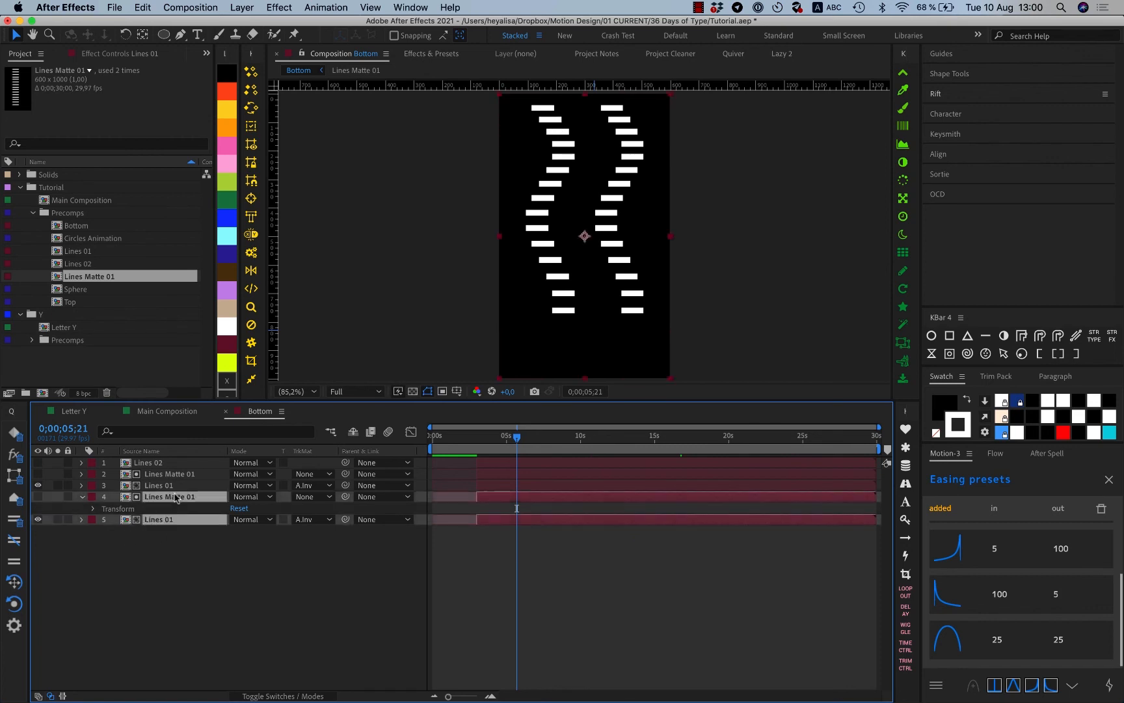
pyautogui.keyDown('super'); pyautogui.click(182, 476); pyautogui.keyUp('super')
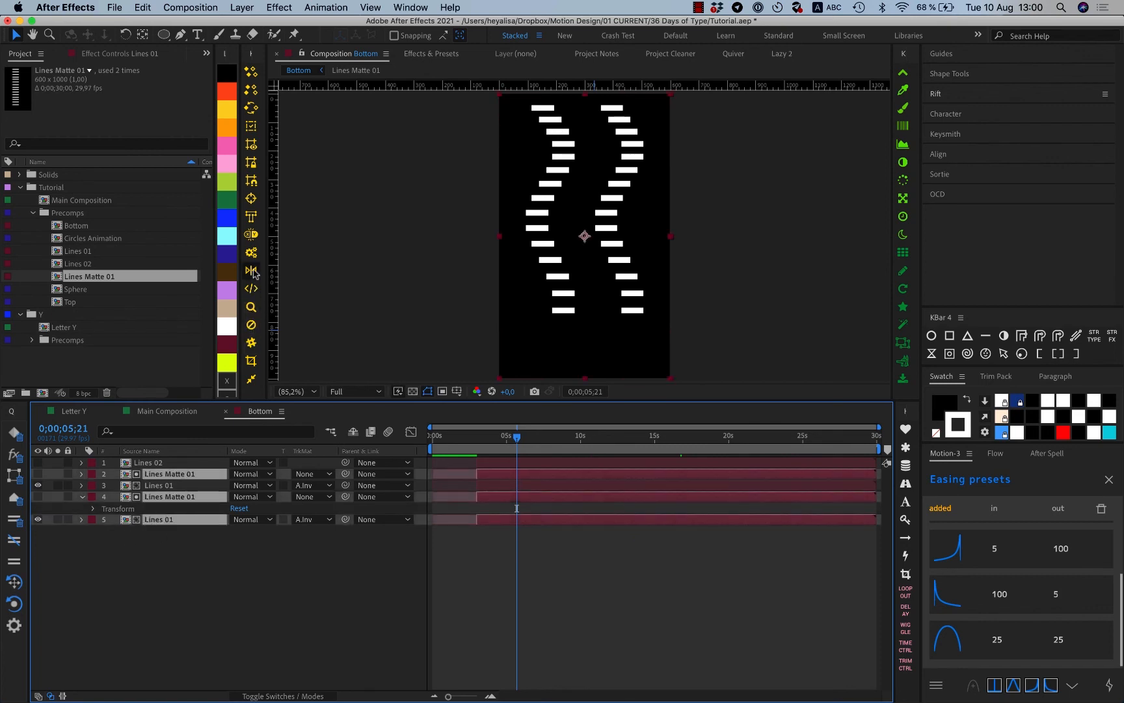
pyautogui.click(253, 272)
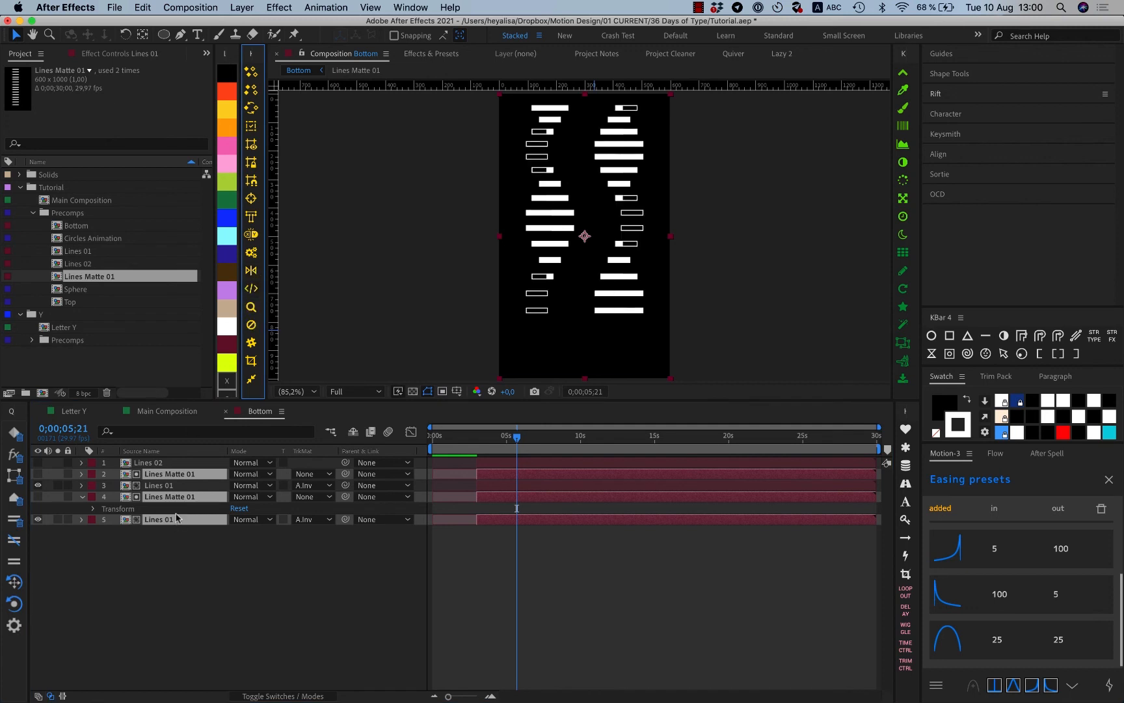
pyautogui.press('s')
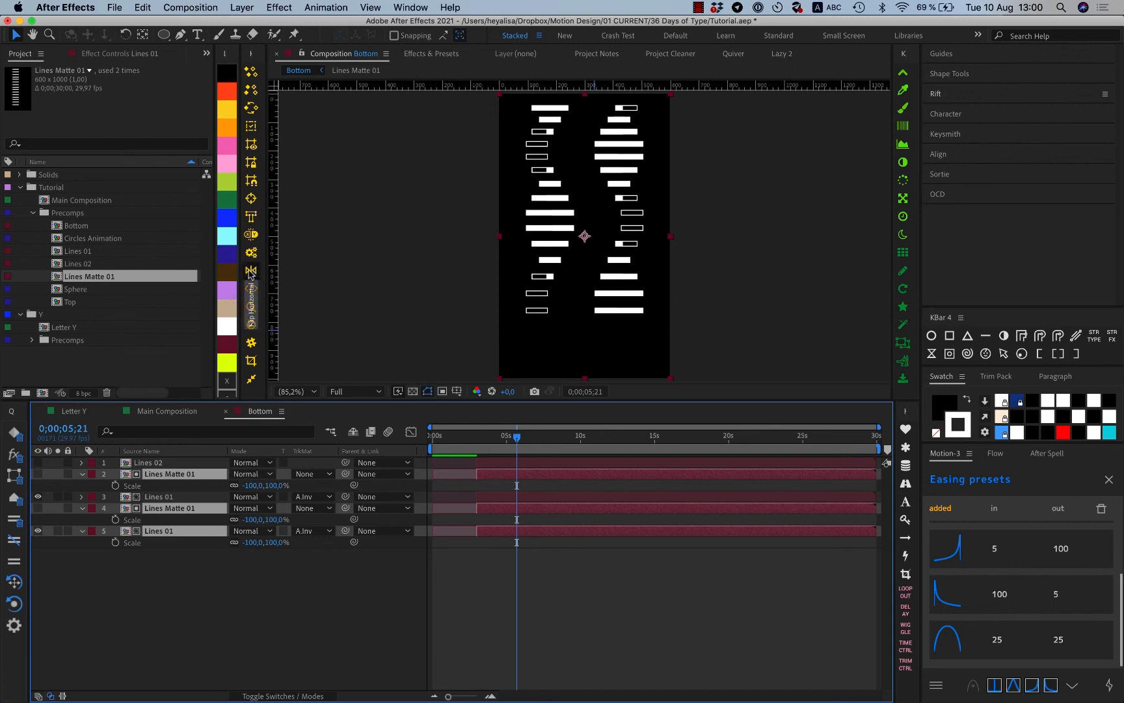
pyautogui.moveTo(488, 434); pyautogui.dragTo(532, 433)
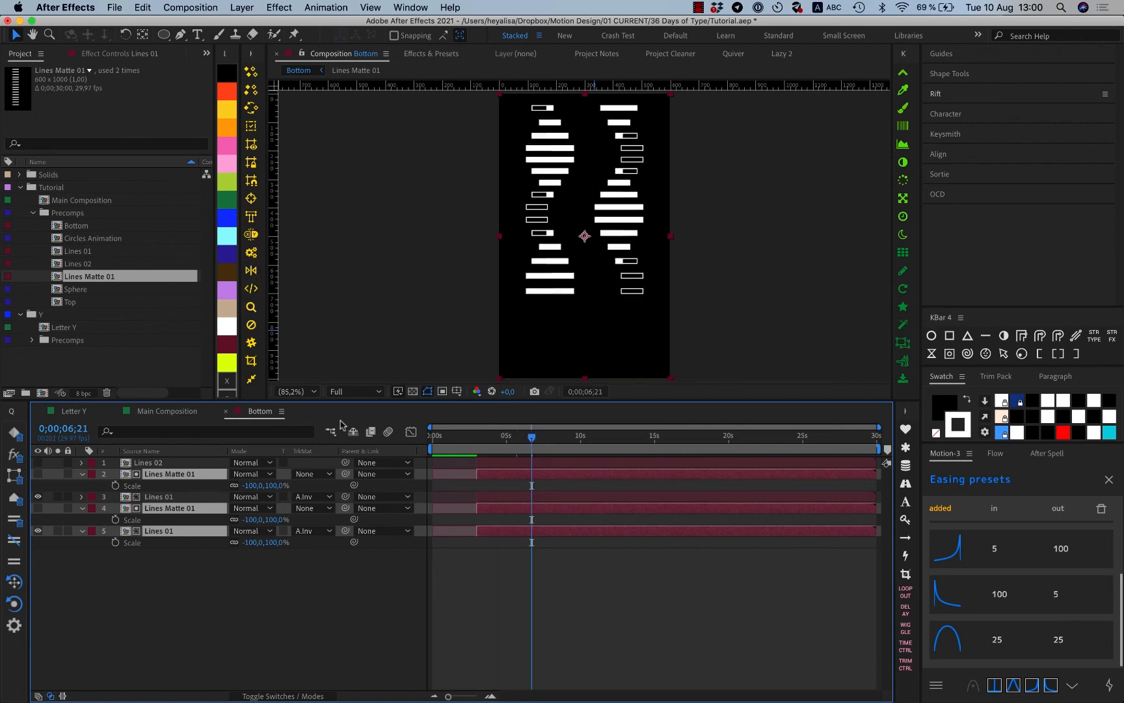
pyautogui.moveTo(499, 436); pyautogui.dragTo(581, 437)
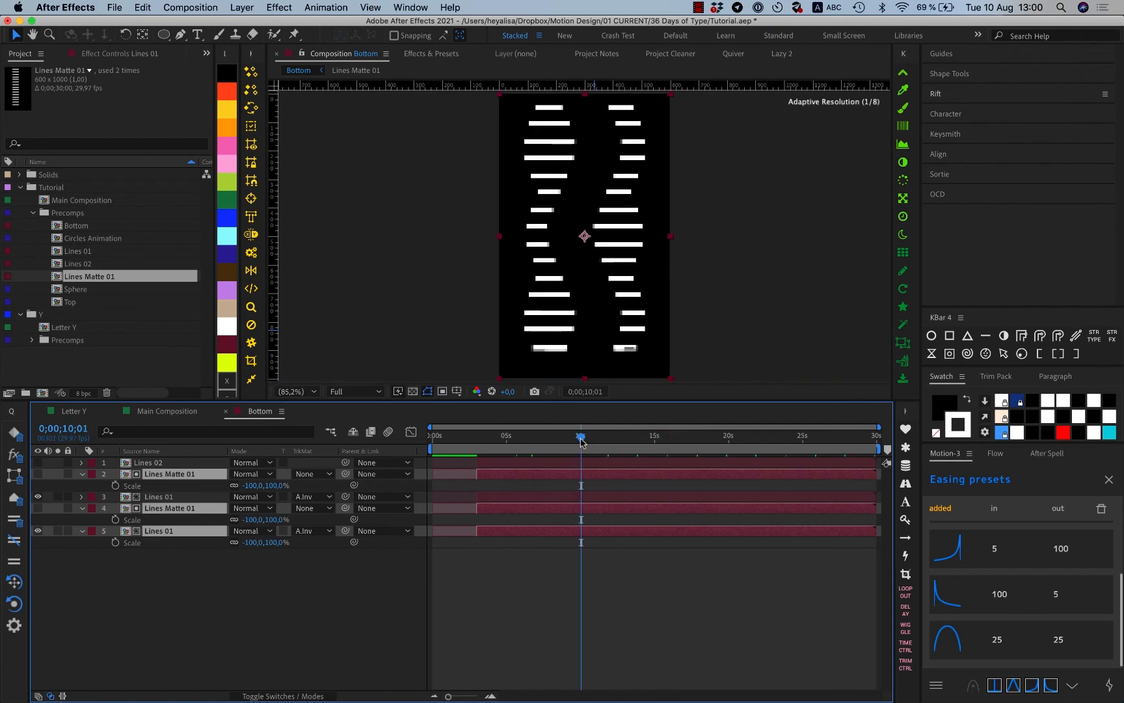
# Make the Lines 02 layer visible in the Bottom composition and open its precomp.
pyautogui.click(186, 463)
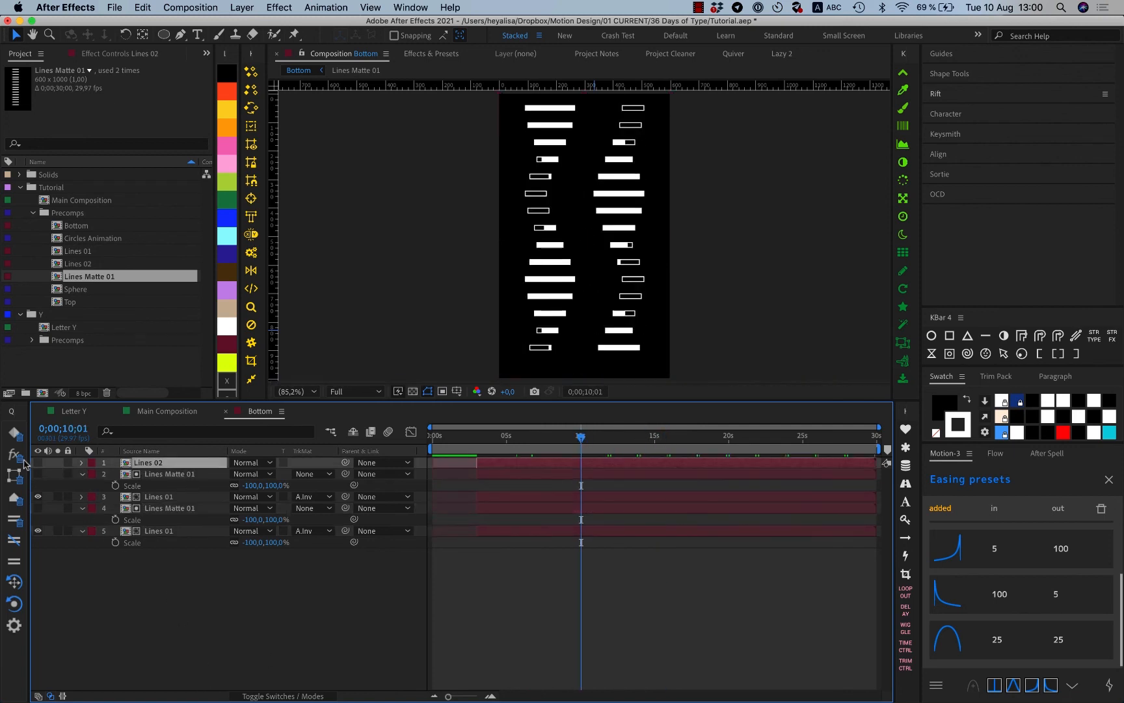
pyautogui.click(37, 463)
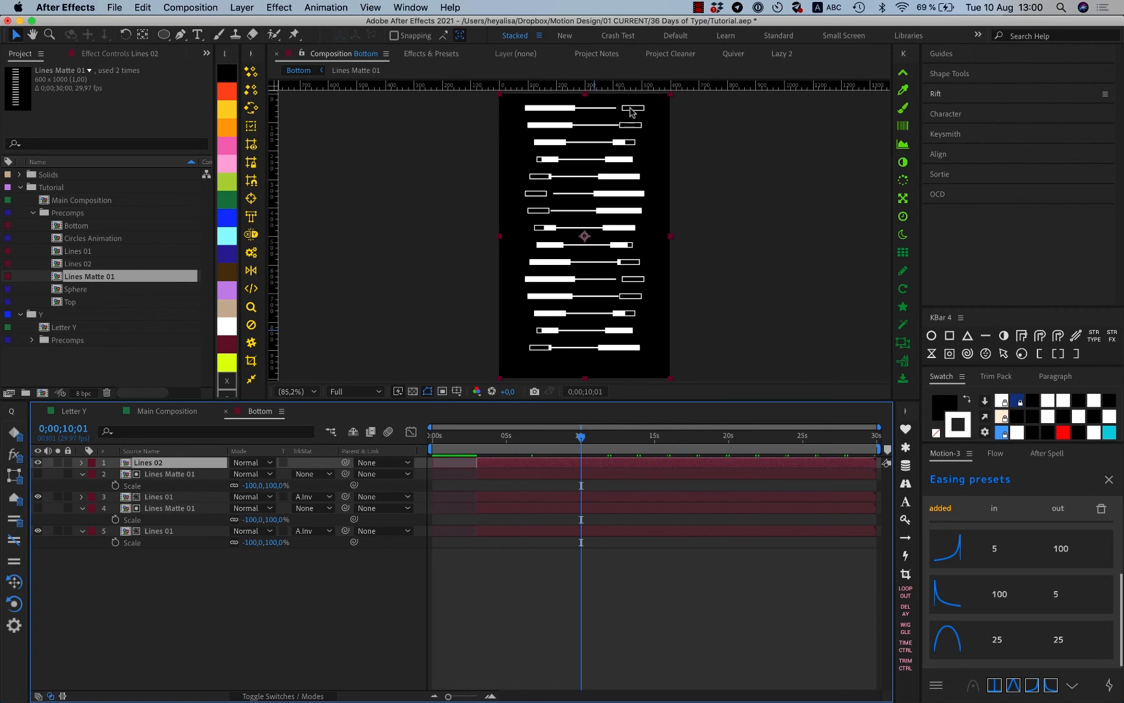
pyautogui.doubleClick(192, 463)
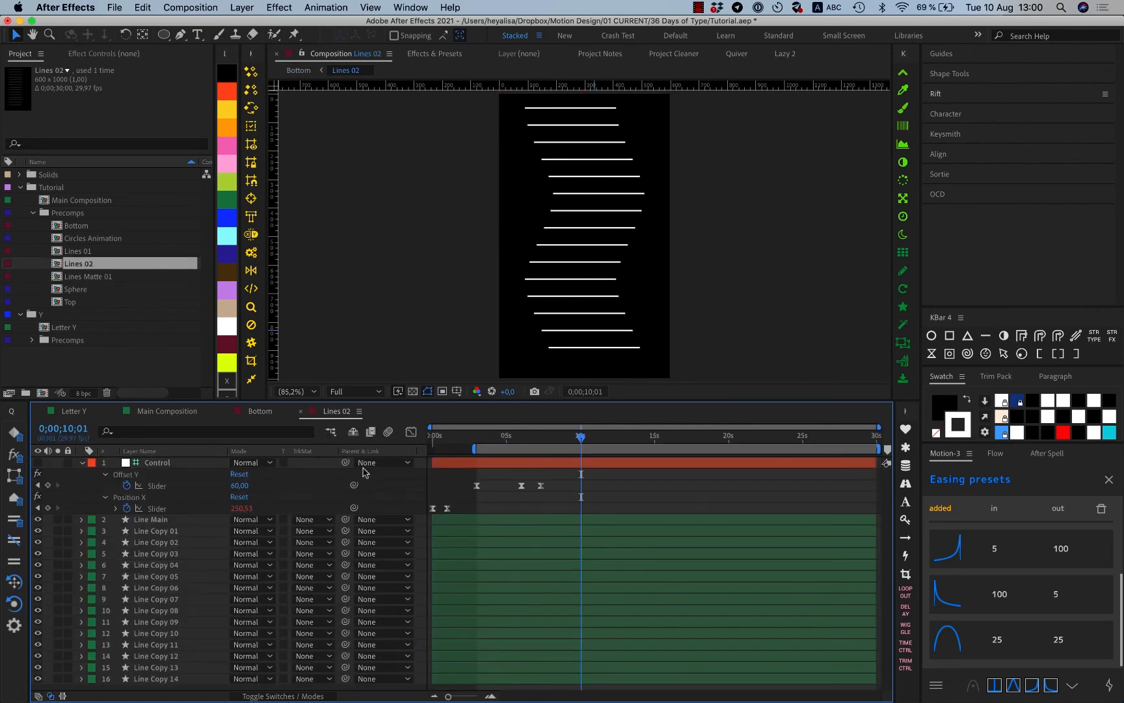
# At the first frame of Lines 02, place vertical guides at about 200 and 300 px across the Line Main layer.
pyautogui.click(163, 524)
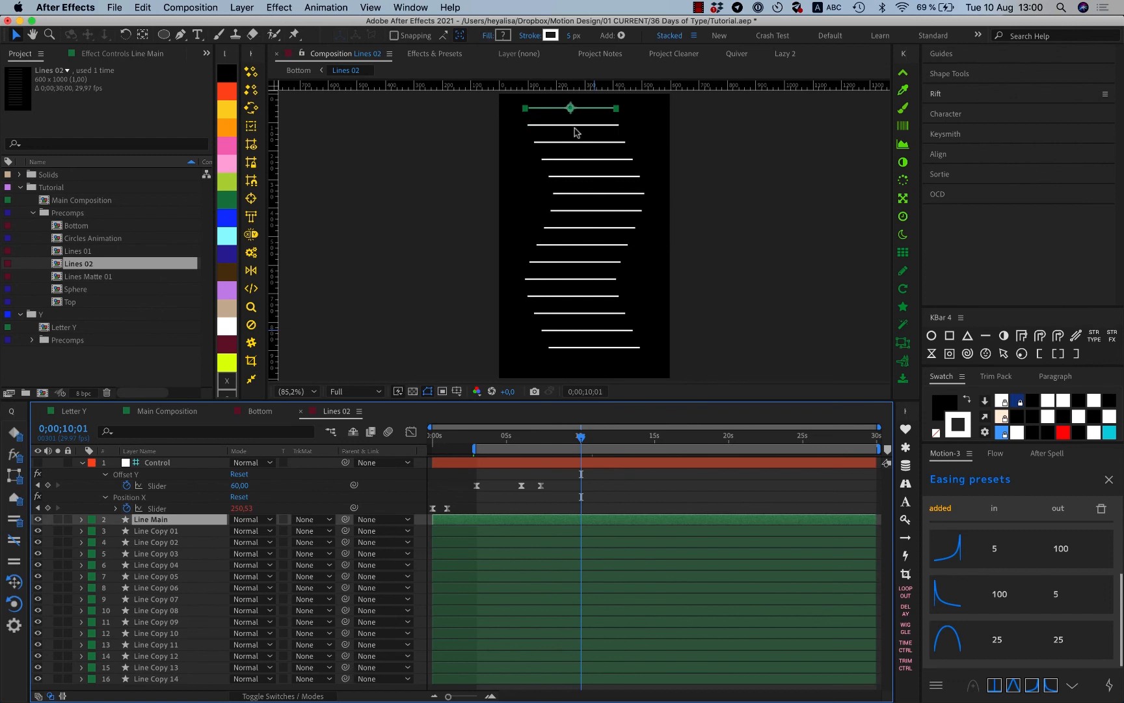
pyautogui.press('/')
pyautogui.moveTo(575, 192); pyautogui.dragTo(575, 334)
pyautogui.click(432, 438)
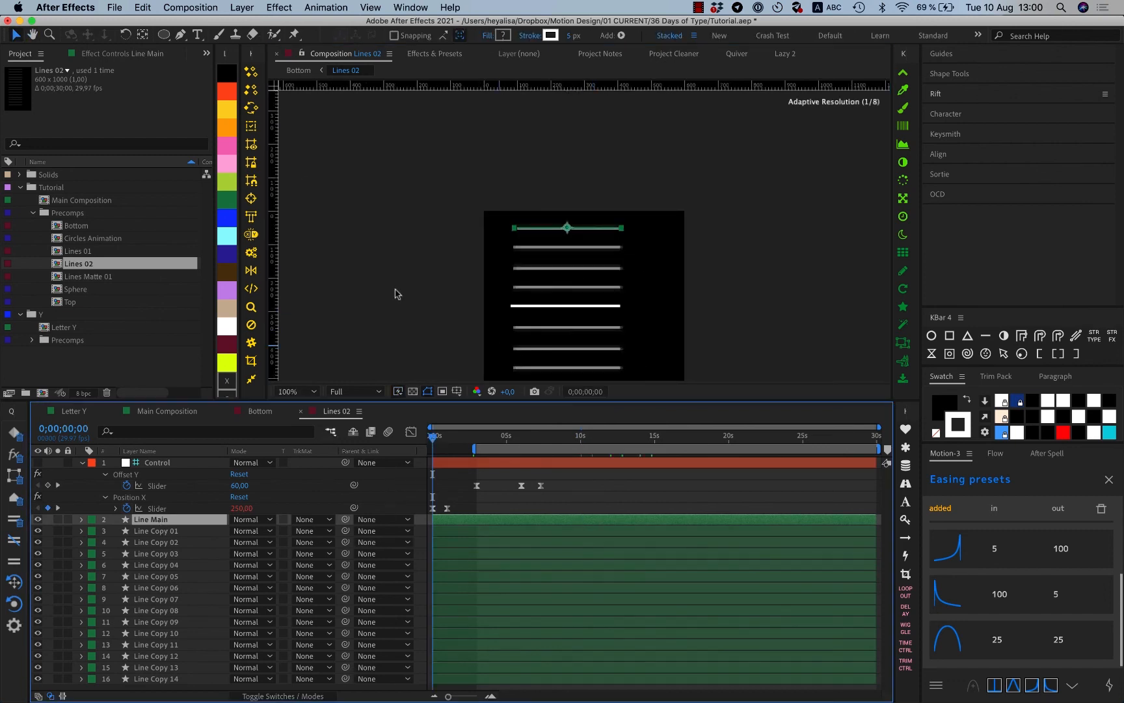
pyautogui.press('.')
pyautogui.press('.')
pyautogui.moveTo(425, 181); pyautogui.dragTo(532, 225)
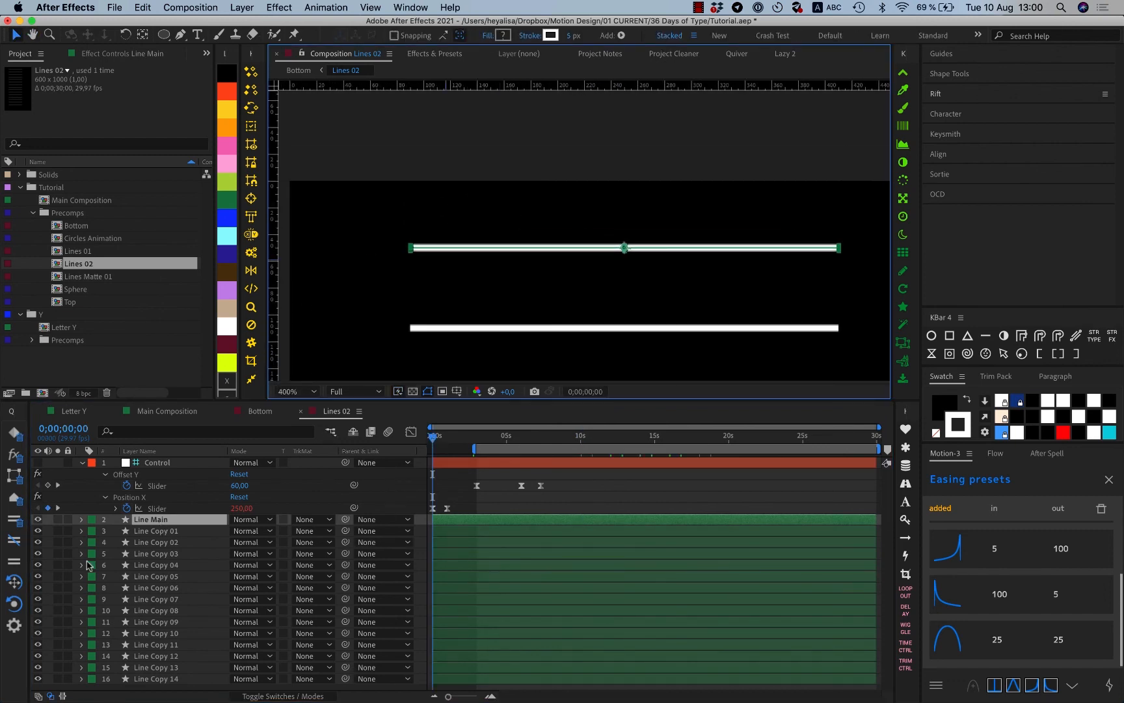
pyautogui.click(175, 525)
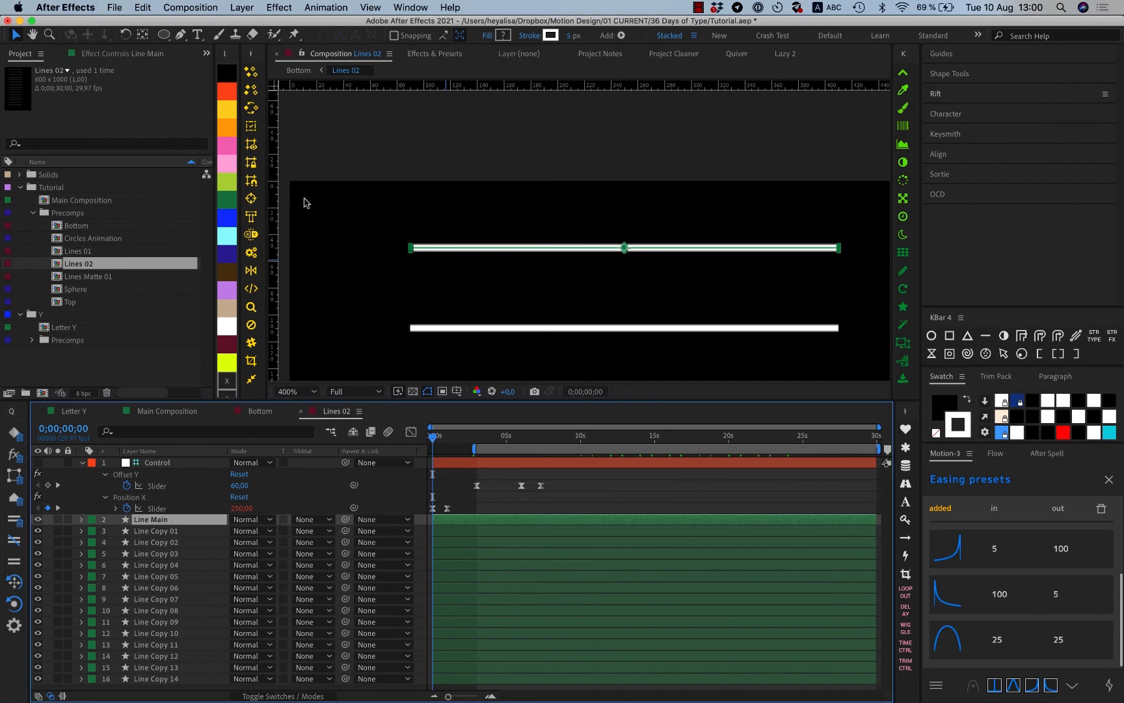
pyautogui.moveTo(269, 206); pyautogui.dragTo(532, 277)
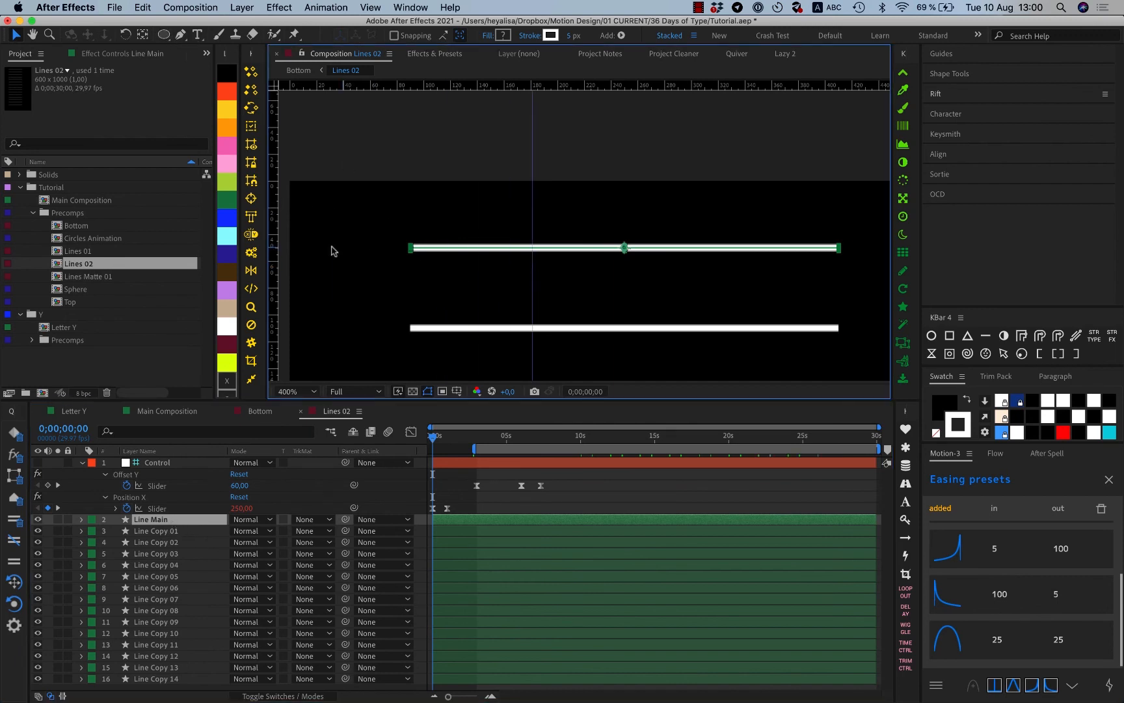
pyautogui.moveTo(419, 242); pyautogui.dragTo(719, 280)
pyautogui.moveTo(540, 264); pyautogui.dragTo(561, 267)
pyautogui.moveTo(722, 263); pyautogui.dragTo(691, 263)
# Shorten the Line Main path by moving its two end points inward to the vertical guides.
pyautogui.press('g')
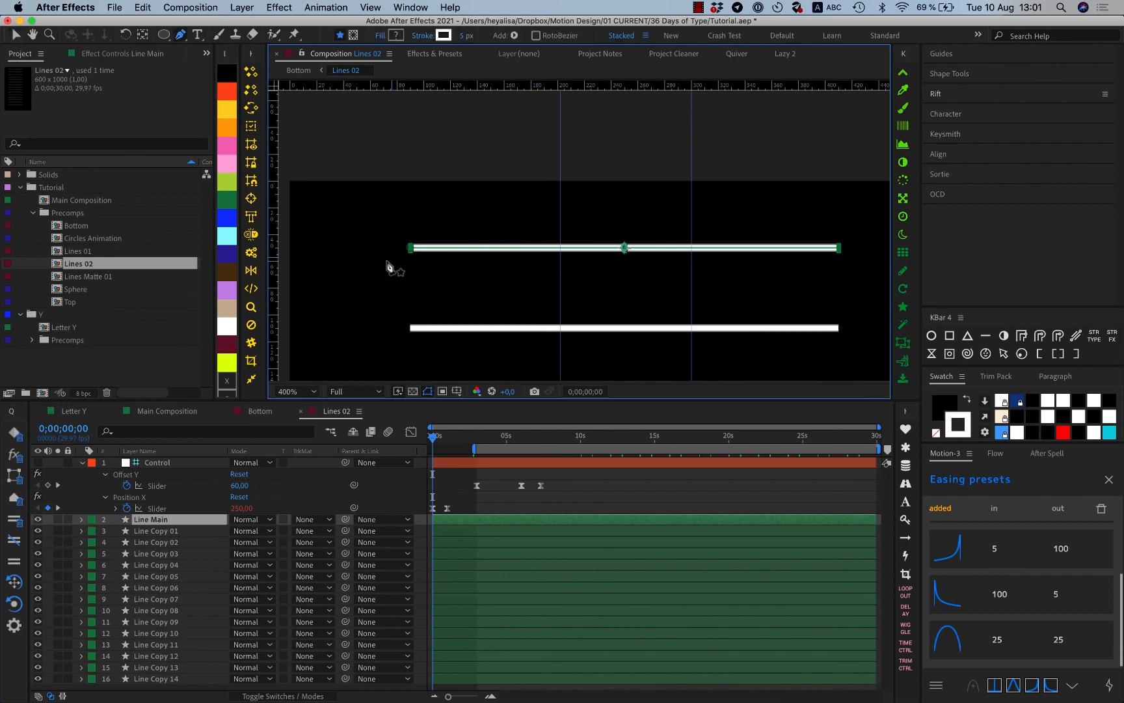
pyautogui.moveTo(411, 247); pyautogui.dragTo(554, 251)
pyautogui.press('v')
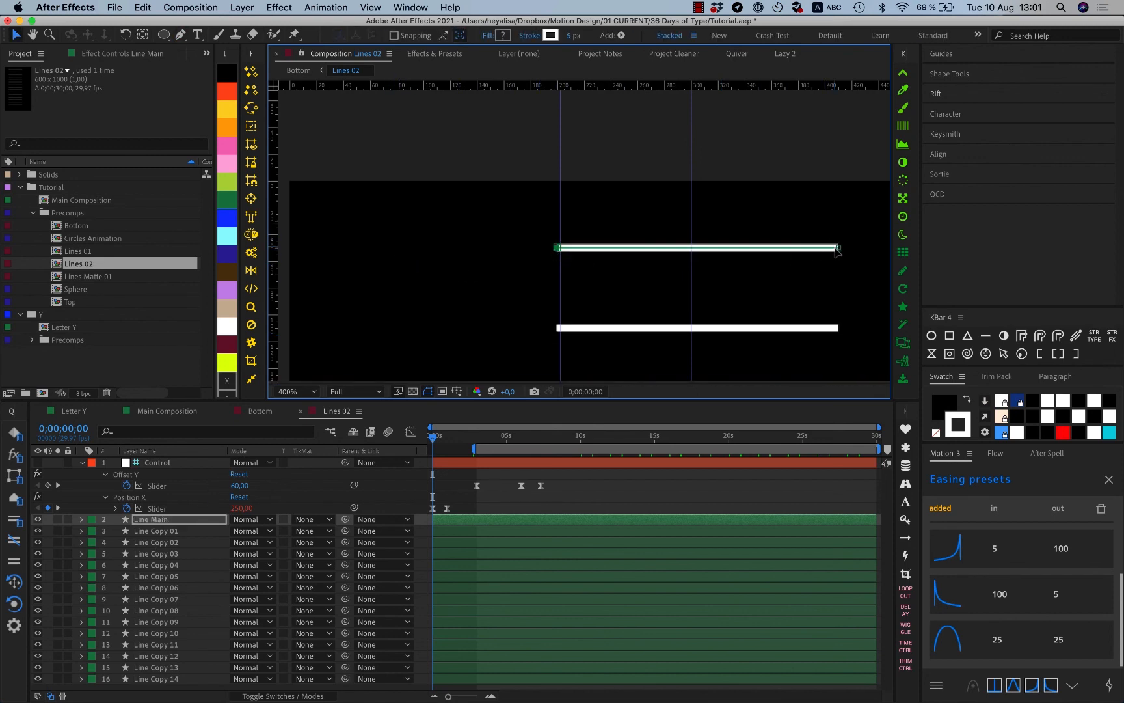
pyautogui.moveTo(838, 248); pyautogui.dragTo(692, 249)
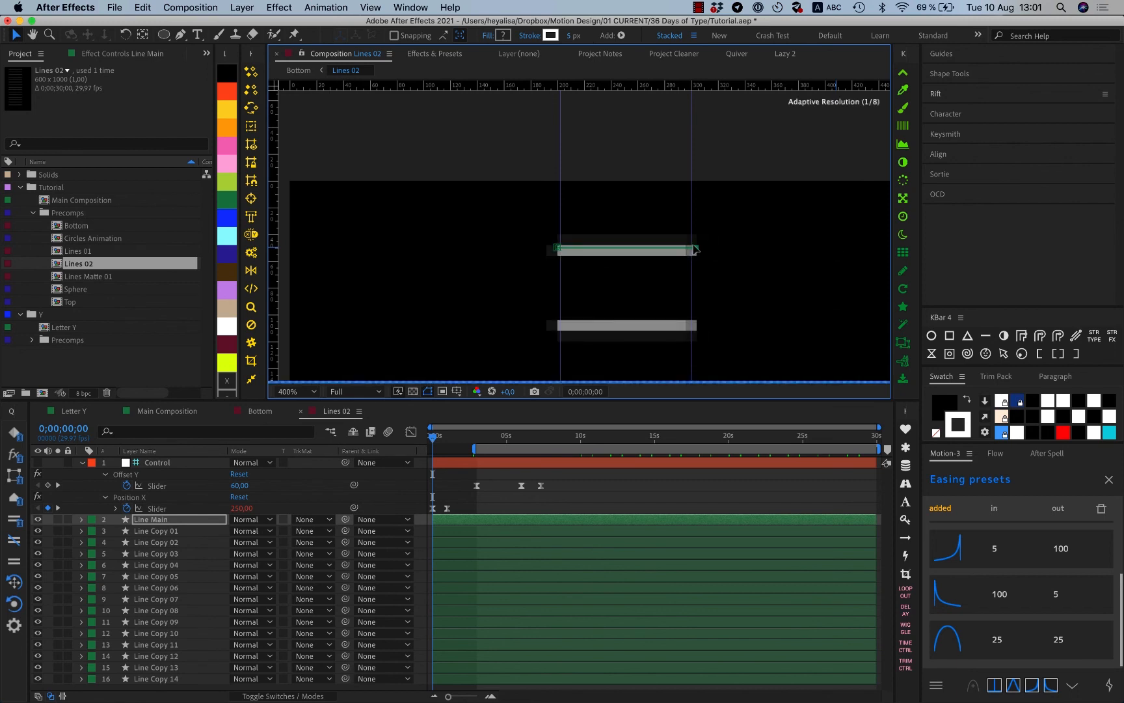
# Return to the Bottom composition and check the shortened thin lines between about 7 and 9 seconds.
pyautogui.click(635, 509)
pyautogui.click(266, 414)
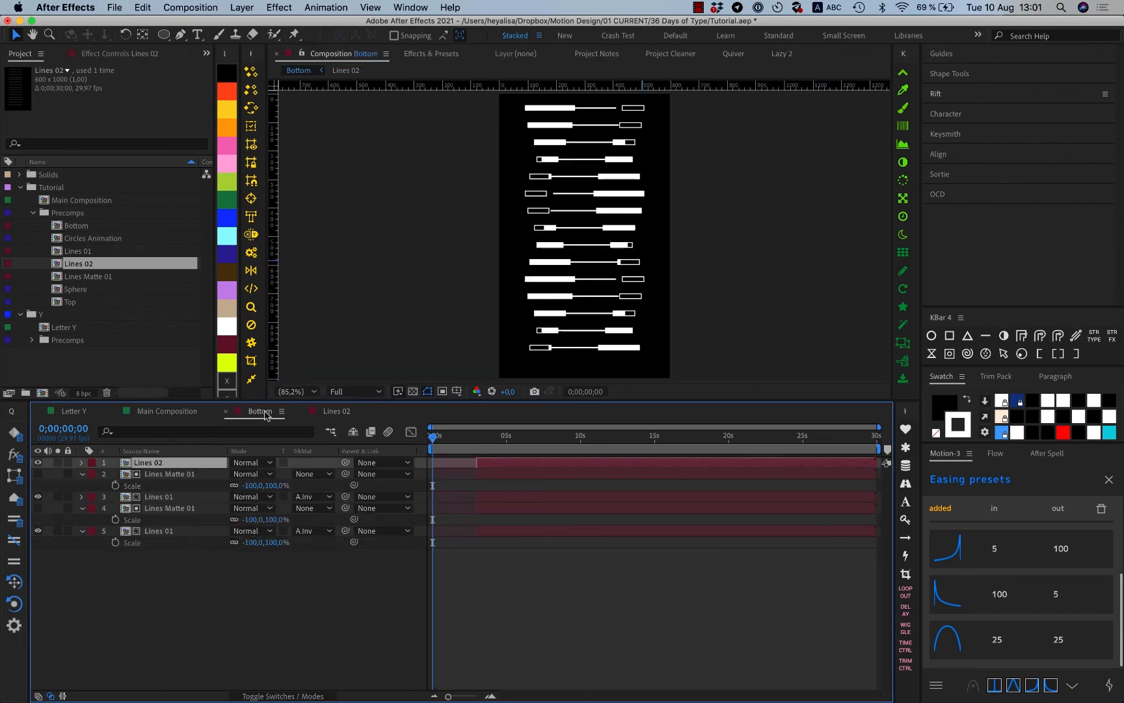
pyautogui.moveTo(497, 435); pyautogui.dragTo(540, 434)
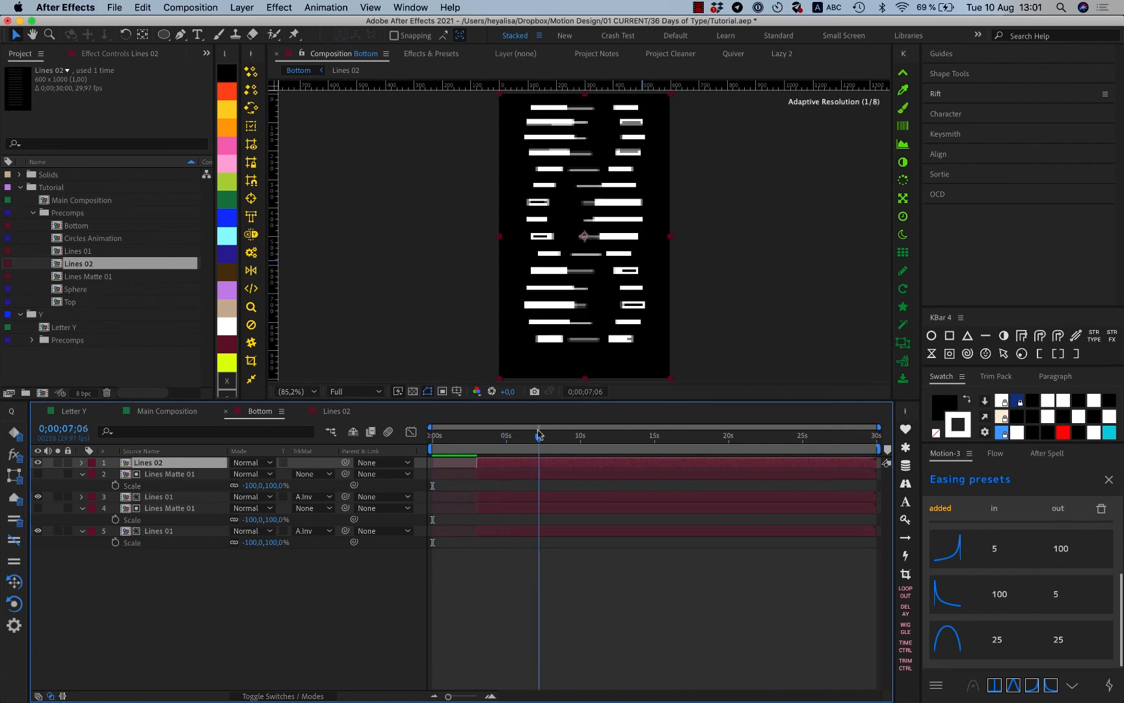
pyautogui.click(568, 435)
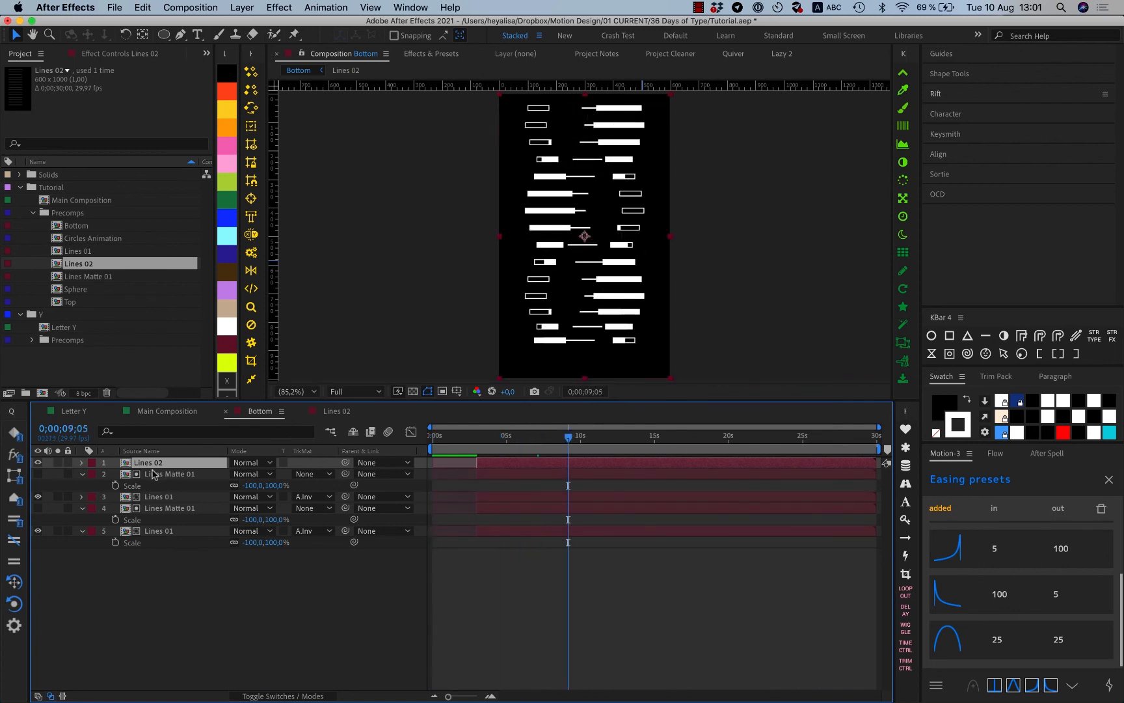
# Flip the Lines 02 layer horizontally by setting its Scale to -100, 100% and scrub through the animation.
pyautogui.click(253, 289)
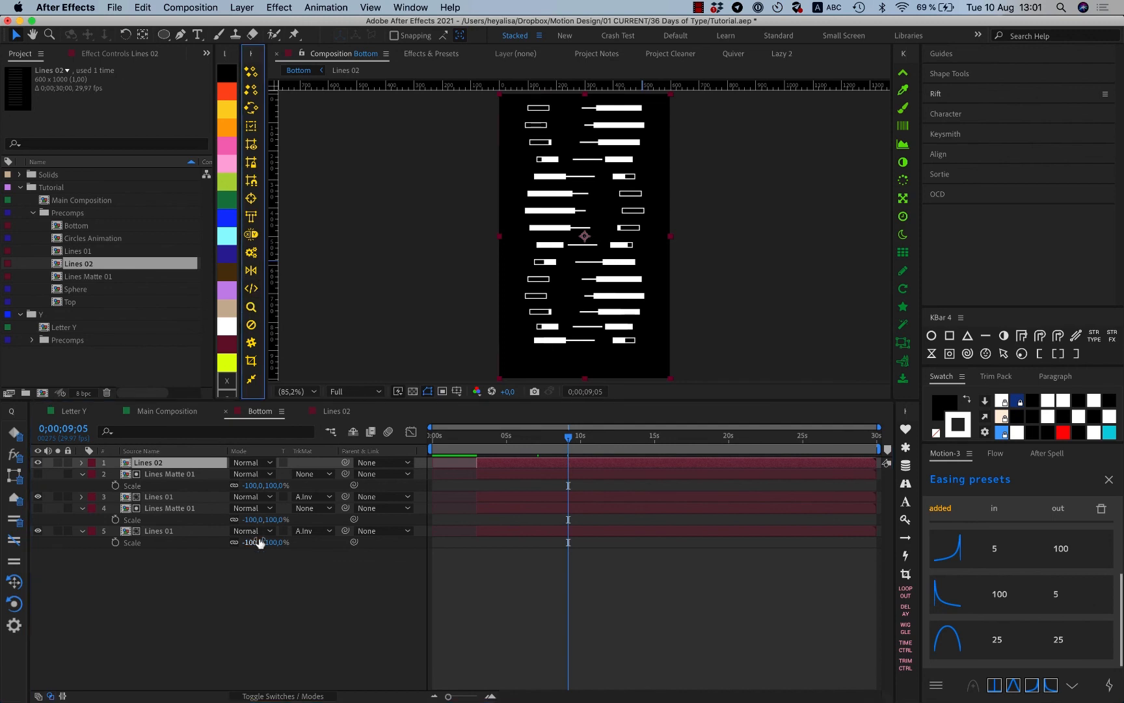
pyautogui.click(198, 464)
pyautogui.press('s')
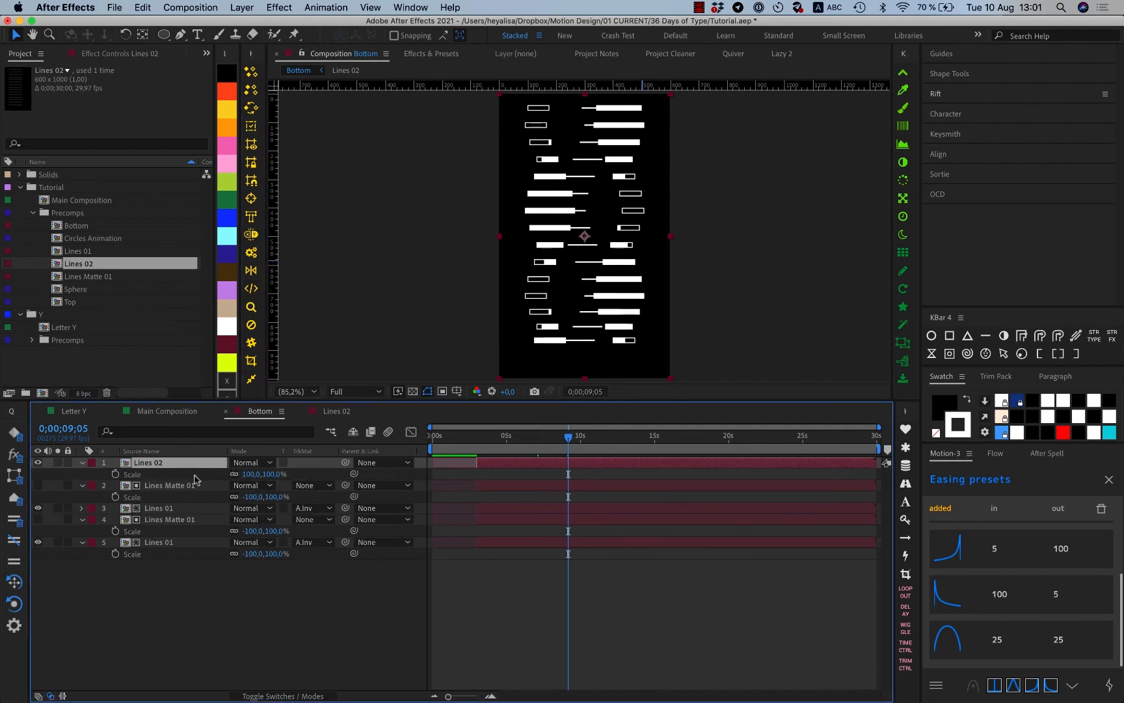
pyautogui.click(247, 474)
pyautogui.write('-100')
pyautogui.press('Return')
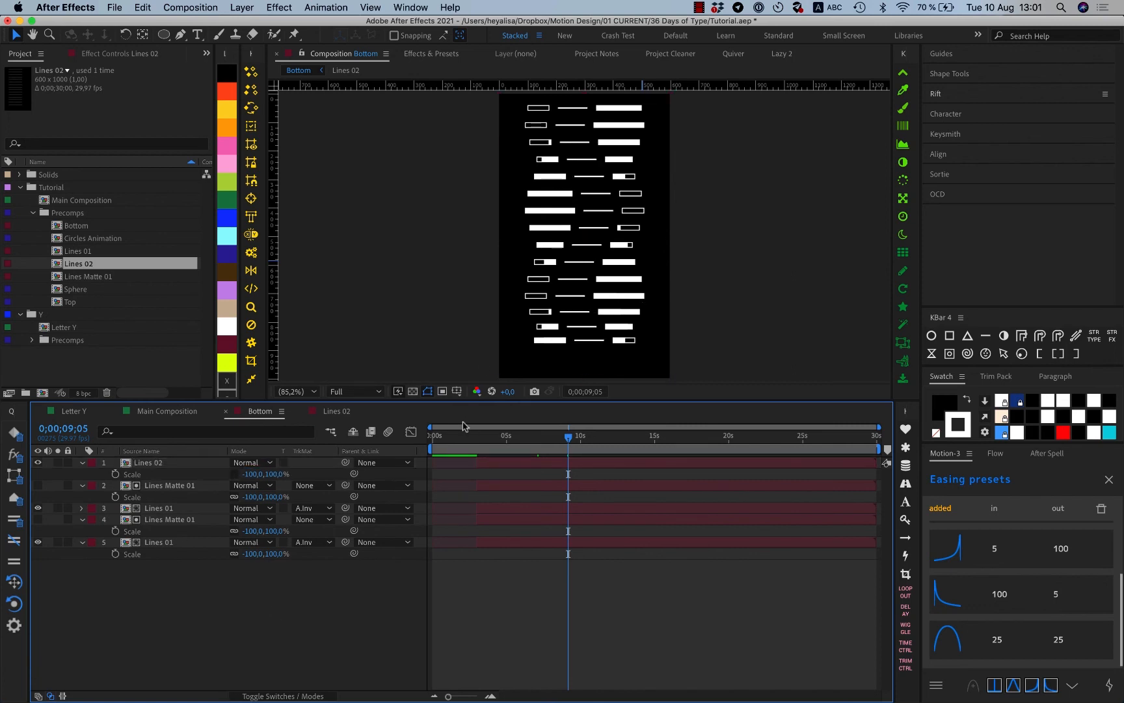
pyautogui.moveTo(477, 434)
pyautogui.mouseDown()
pyautogui.moveTo(726, 430)
pyautogui.moveTo(837, 450)
pyautogui.moveTo(806, 458)
pyautogui.moveTo(755, 450)
pyautogui.moveTo(880, 440)
pyautogui.moveTo(486, 436)
pyautogui.moveTo(785, 436)
pyautogui.moveTo(641, 420)
pyautogui.moveTo(482, 441)
pyautogui.mouseUp()
pyautogui.moveTo(602, 447); pyautogui.dragTo(601, 447)
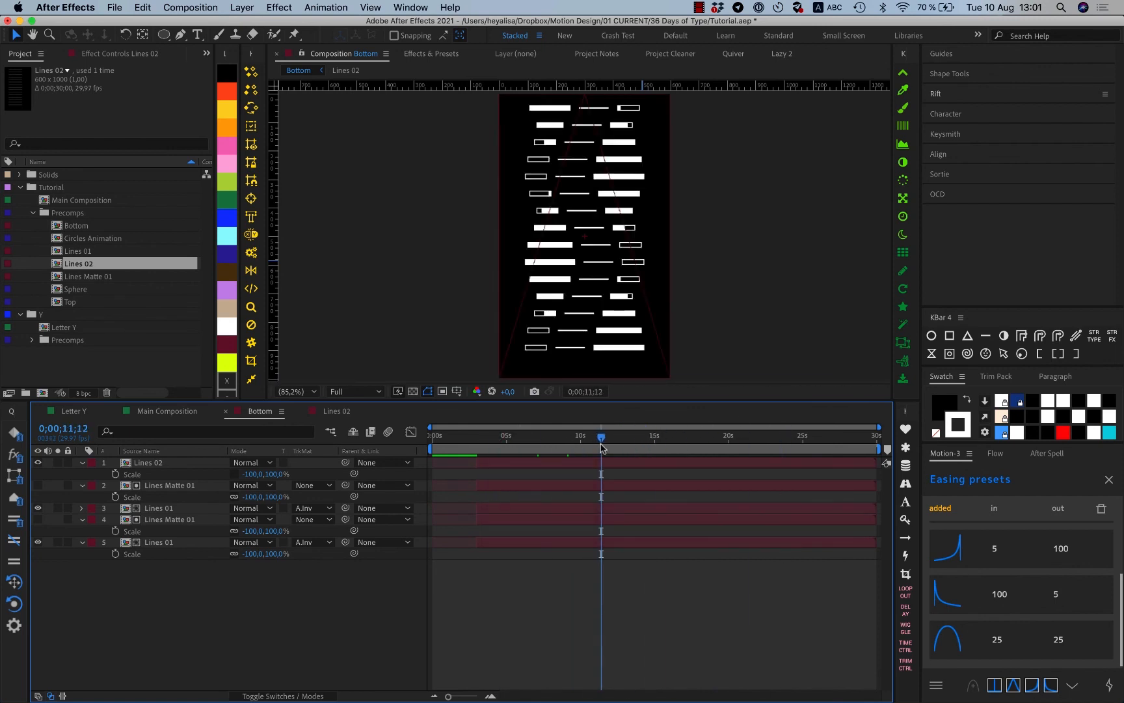
# Start the Bottom work area at the Lines 02 layer's in point, 0;00;03;00.
pyautogui.moveTo(203, 612); pyautogui.dragTo(167, 475)
pyautogui.click(192, 598)
pyautogui.click(493, 466)
pyautogui.press('i')
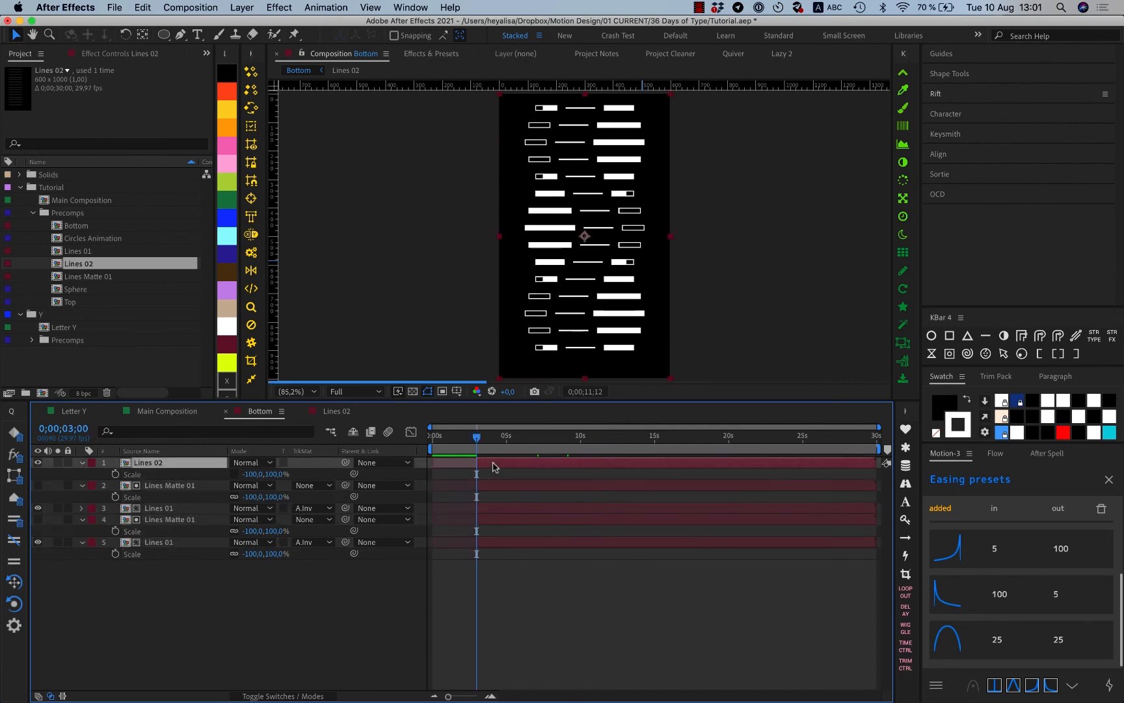
pyautogui.press('b')
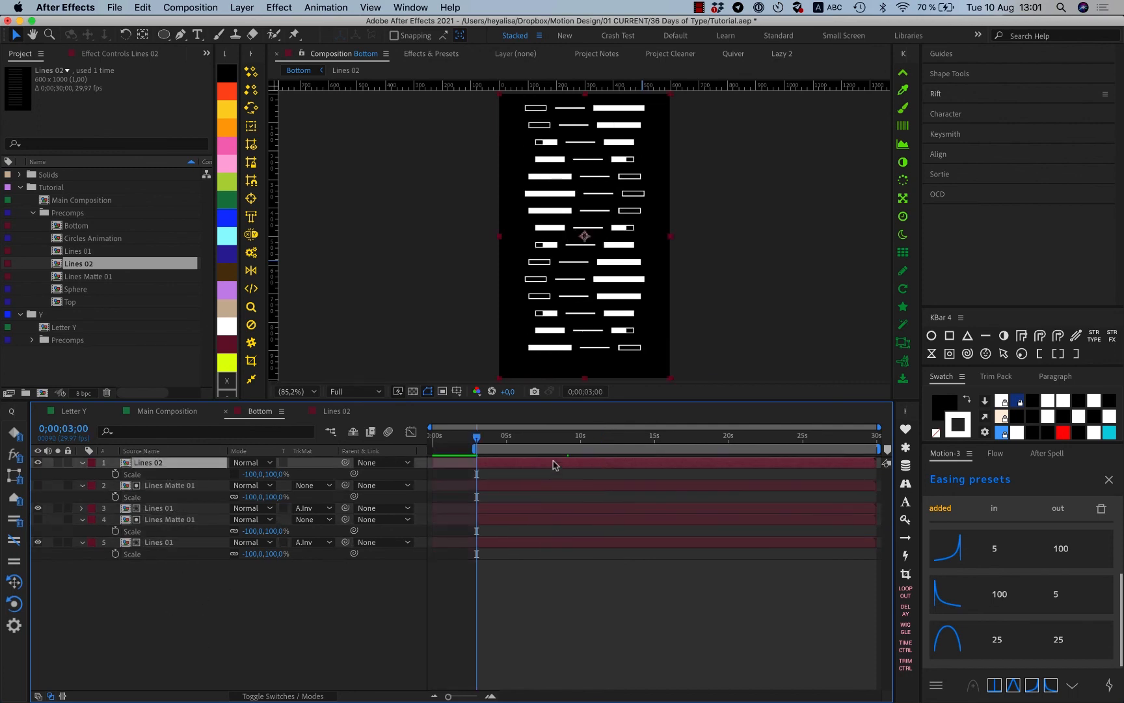
# End the work area at 0;00;09;00, trim the Bottom composition to it and scrub through the loop.
pyautogui.click(580, 437)
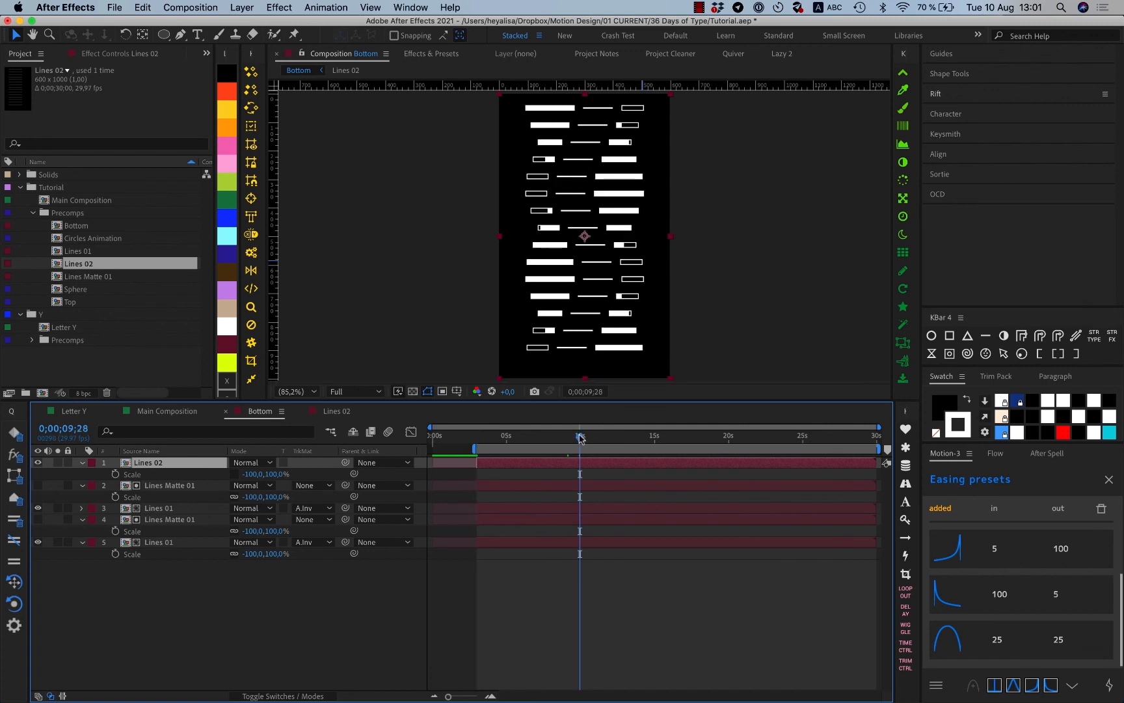
pyautogui.moveTo(562, 437); pyautogui.dragTo(567, 439)
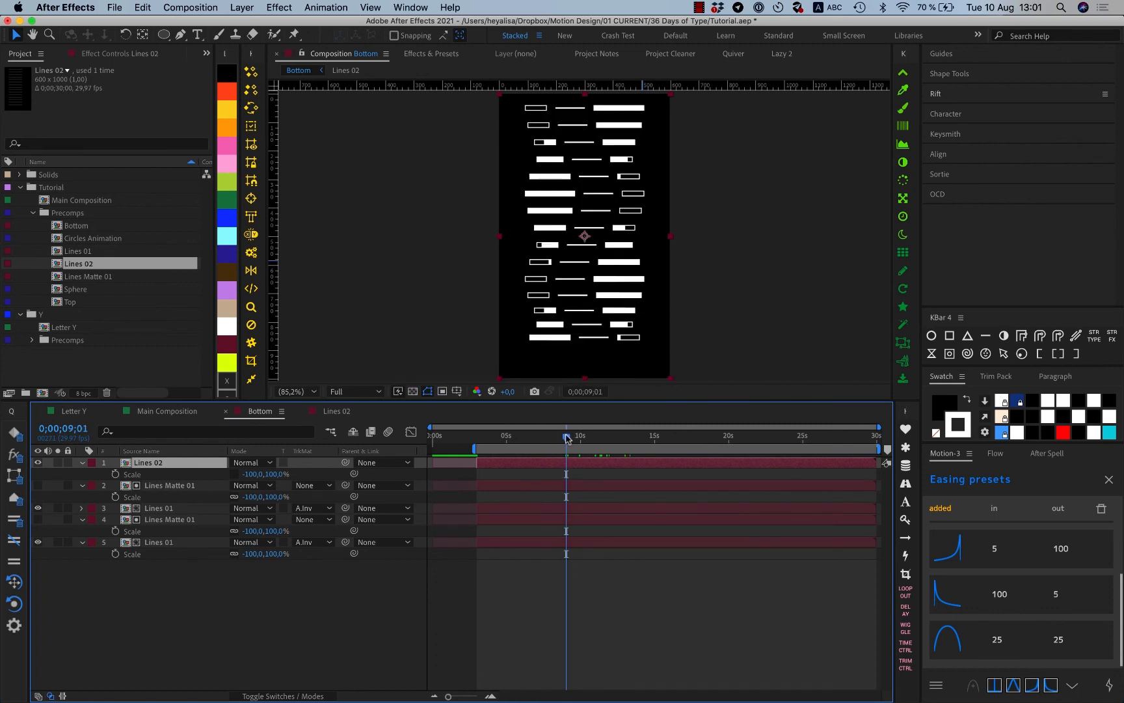
pyautogui.moveTo(566, 437); pyautogui.dragTo(565, 438)
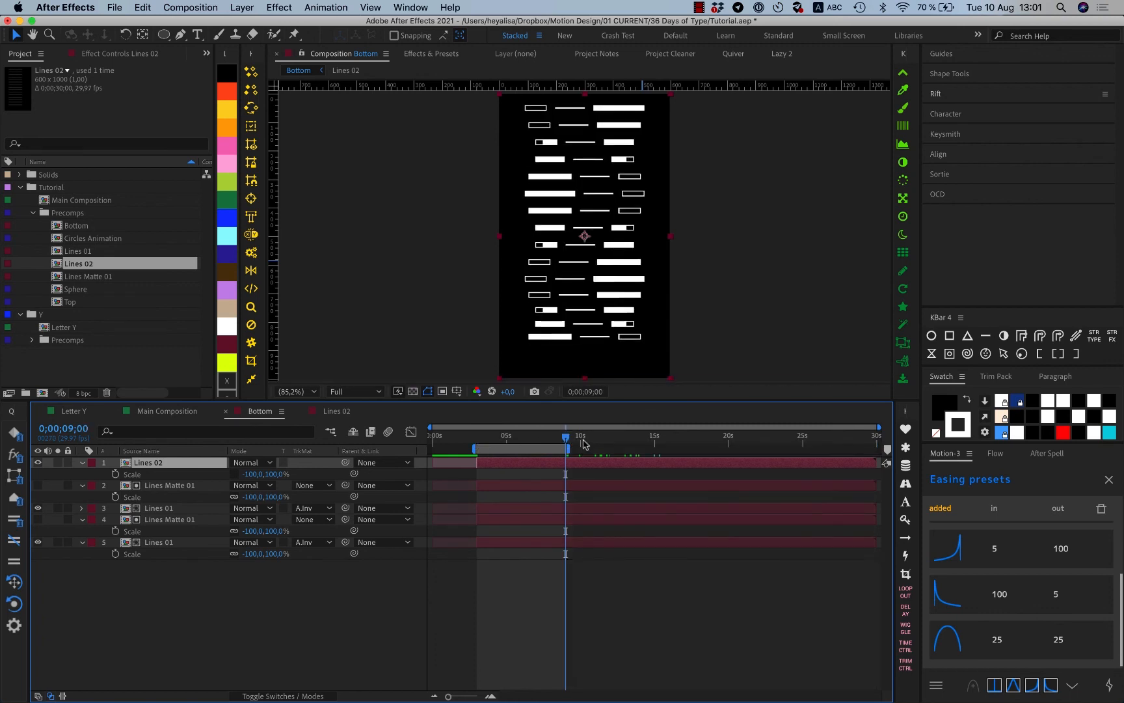
pyautogui.click(251, 379)
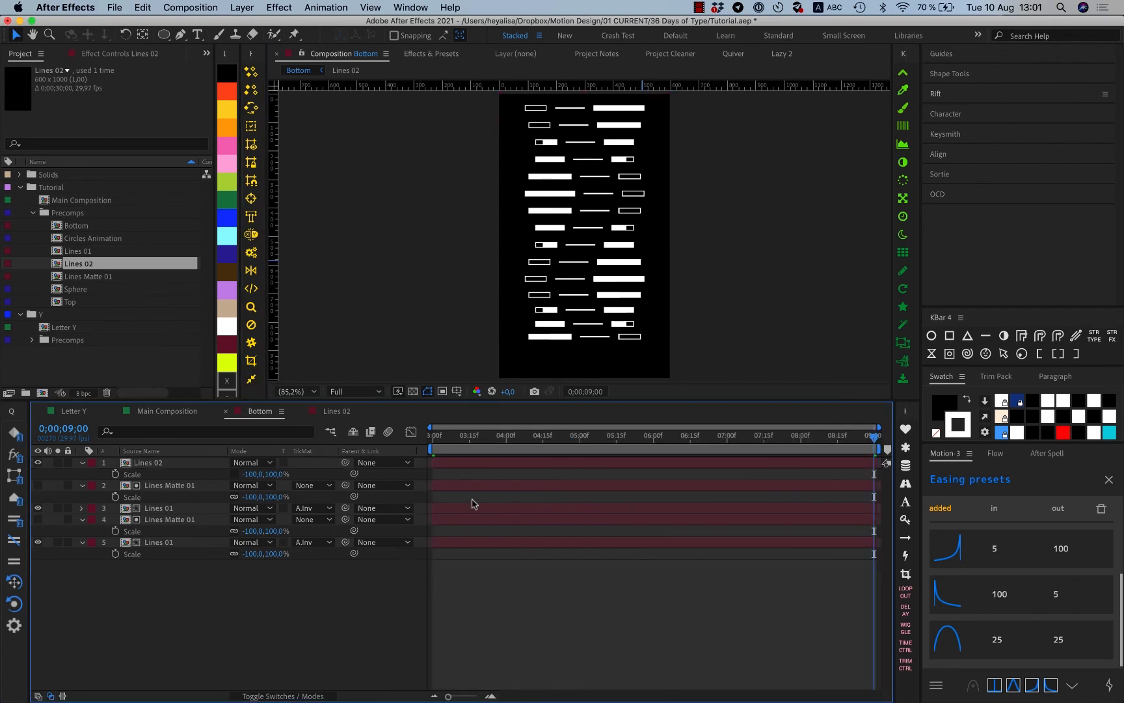
pyautogui.moveTo(438, 445); pyautogui.dragTo(897, 442)
# Close the Bottom and Lines 02 compositions and give the precomps from Bottom to Sphere a dark blue label.
pyautogui.click(226, 411)
pyautogui.click(226, 411)
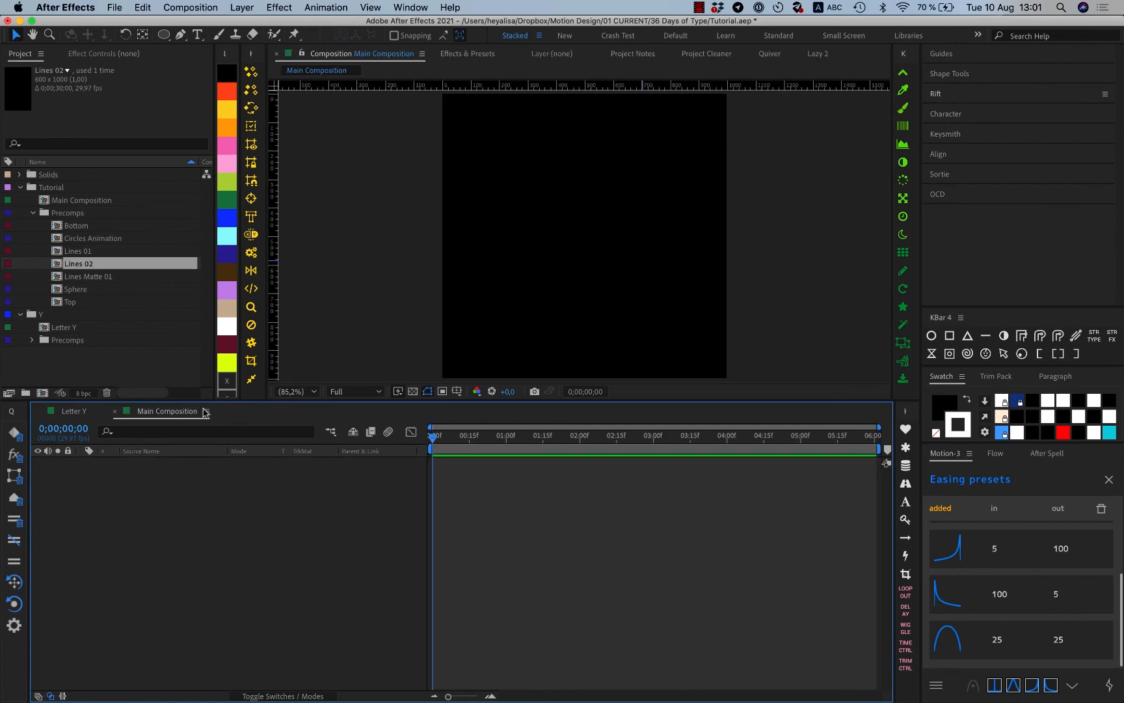
pyautogui.click(97, 225)
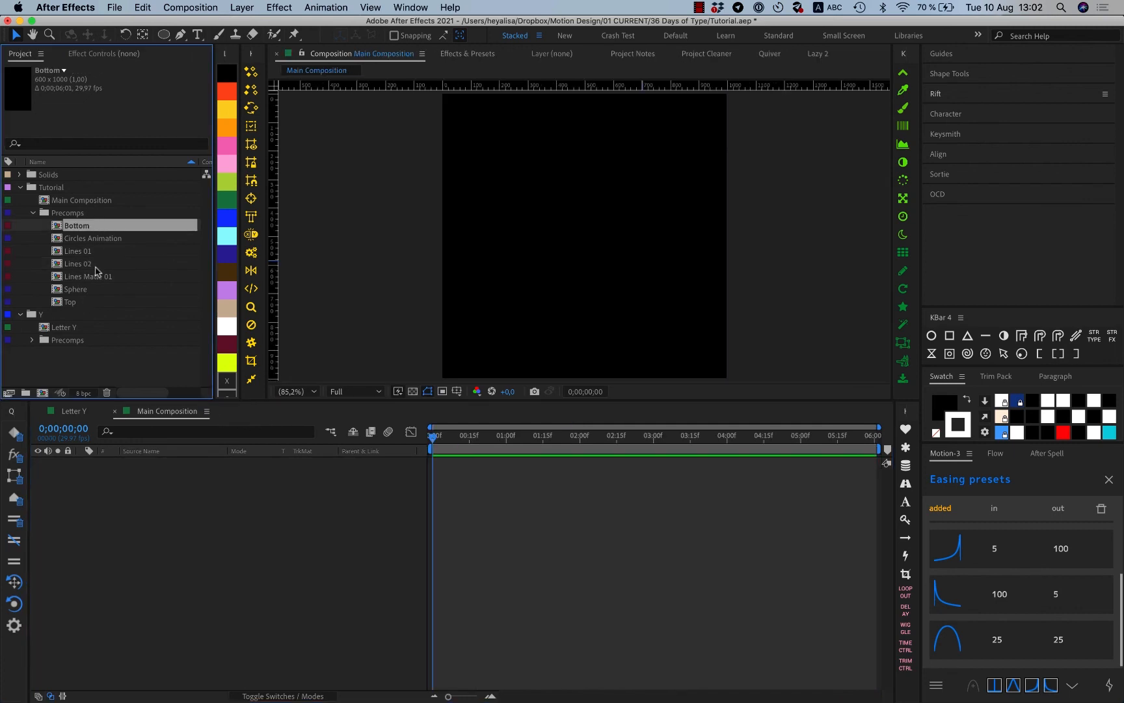
pyautogui.keyDown('shift'); pyautogui.click(94, 286); pyautogui.keyUp('shift')
pyautogui.click(221, 250)
pyautogui.click(92, 478)
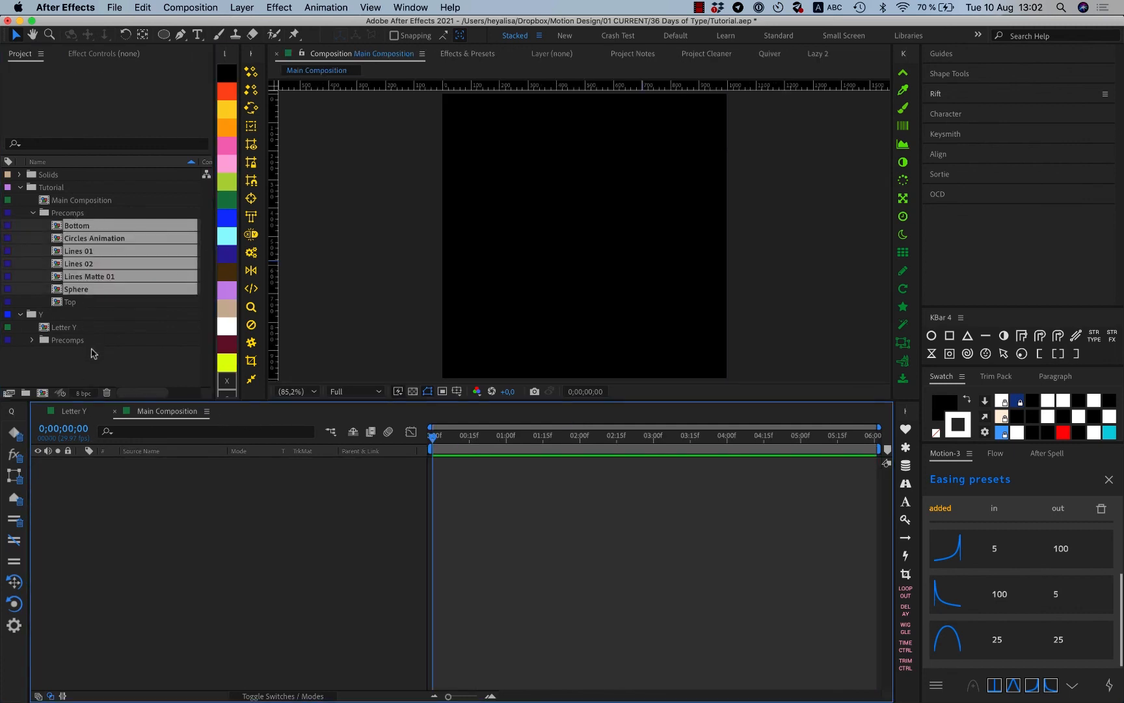
# Add the Sphere, Top and Bottom precomps to Main Composition in that stacking order and hide all three layers.
pyautogui.click(103, 385)
pyautogui.moveTo(95, 289); pyautogui.dragTo(185, 551)
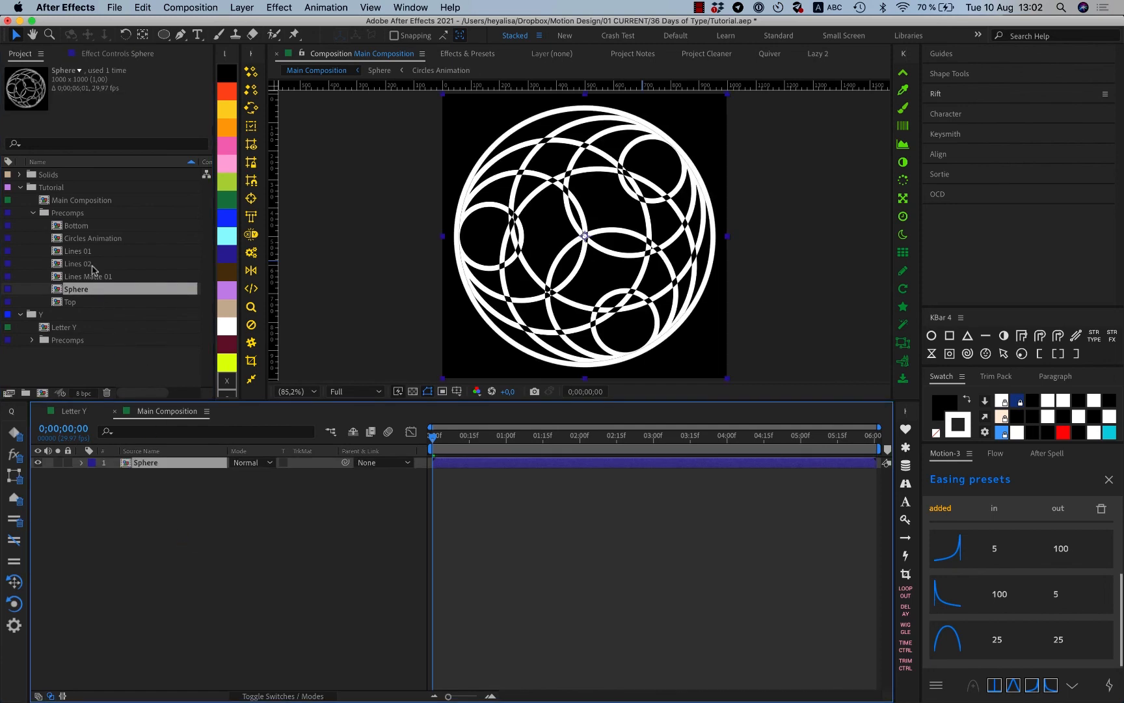
pyautogui.moveTo(75, 301); pyautogui.dragTo(114, 545)
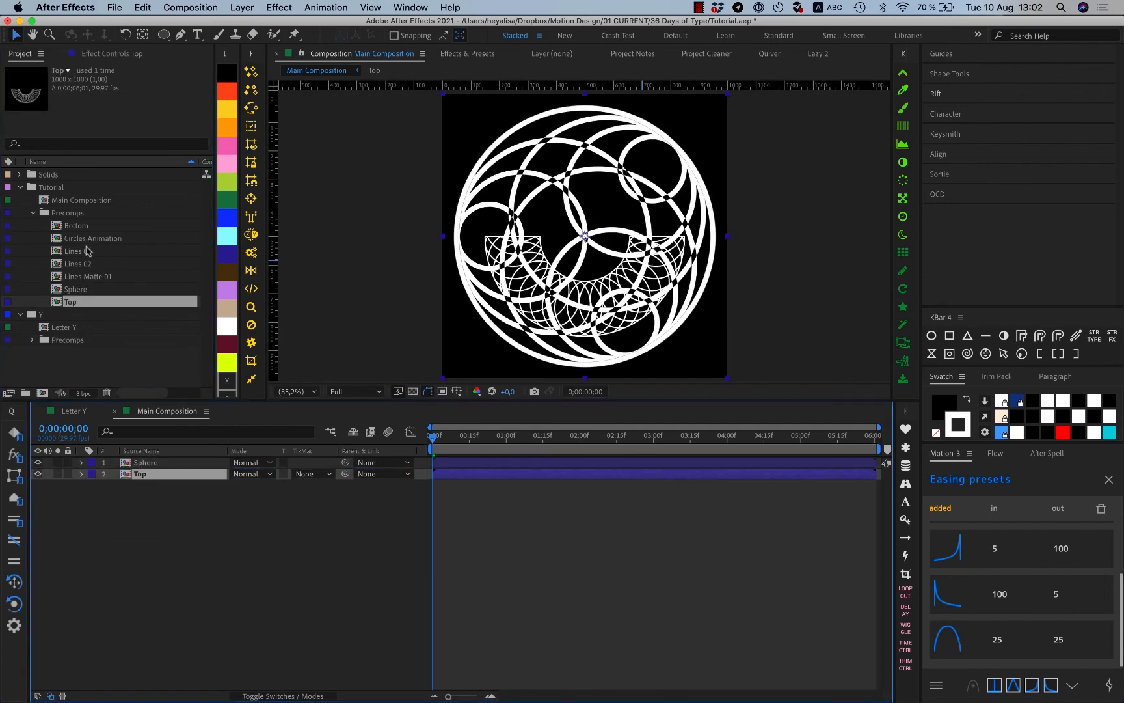
pyautogui.moveTo(91, 226); pyautogui.dragTo(143, 557)
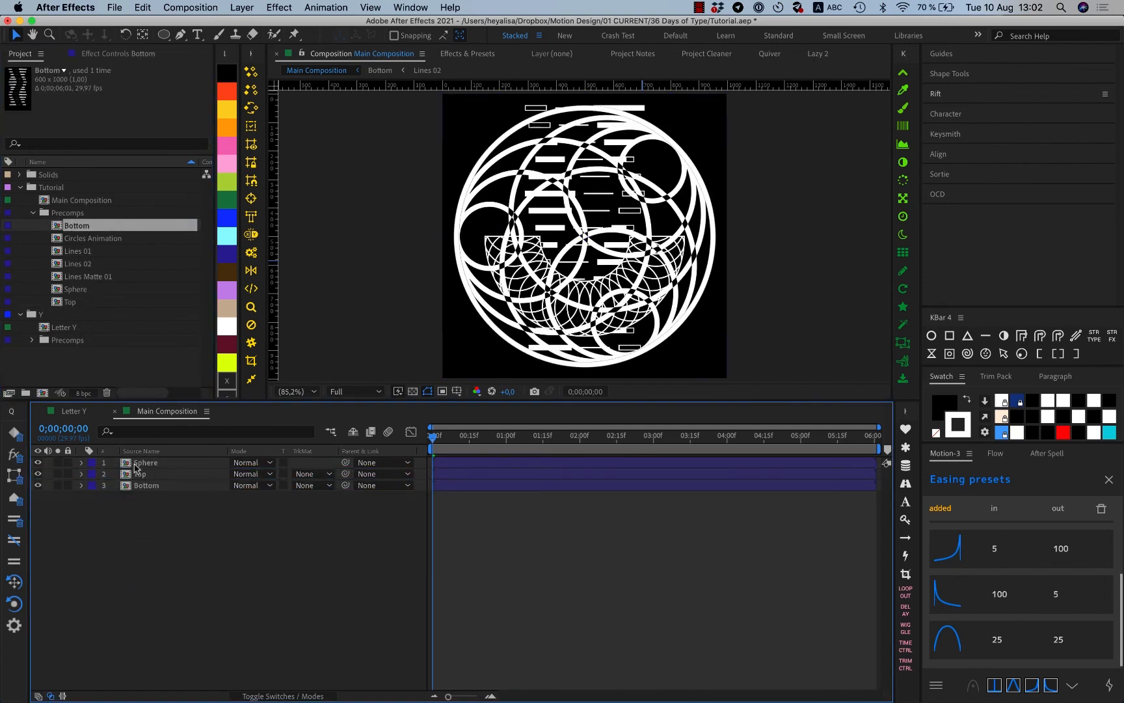
pyautogui.click(38, 485)
pyautogui.click(38, 473)
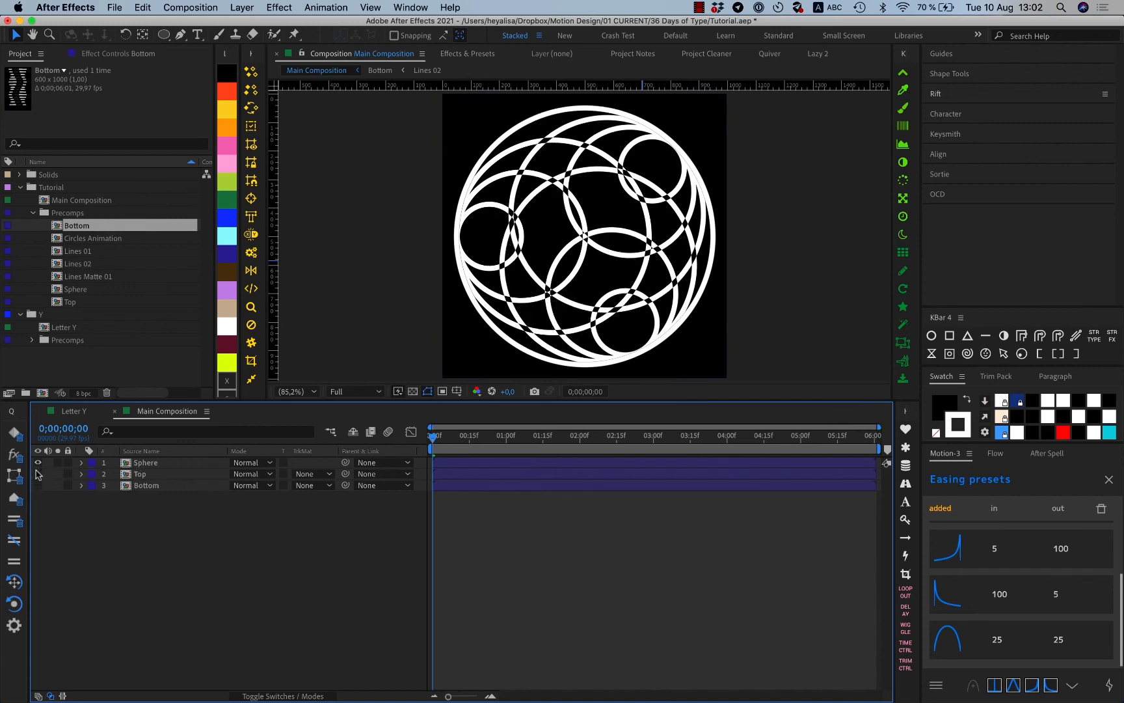
pyautogui.click(39, 462)
# Scale the Top and Bottom layers down together with Bottom visible, and set Bottom's Rotation to 180°.
pyautogui.click(161, 477)
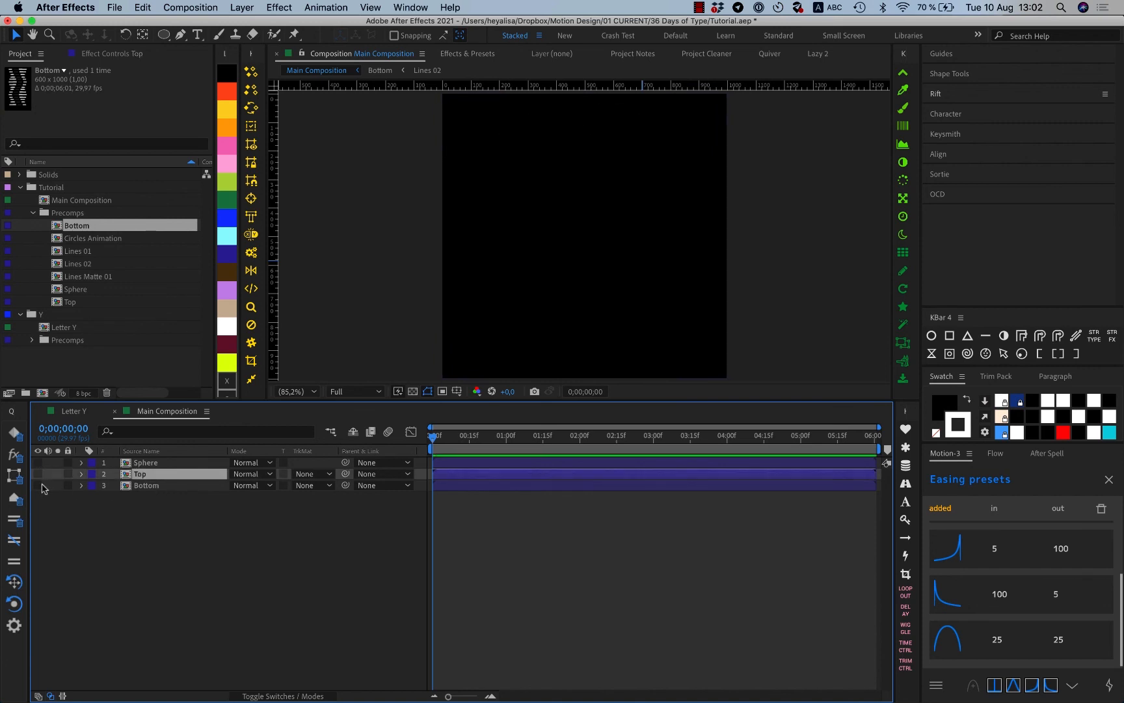
pyautogui.keyDown('shift'); pyautogui.click(146, 485); pyautogui.keyUp('shift')
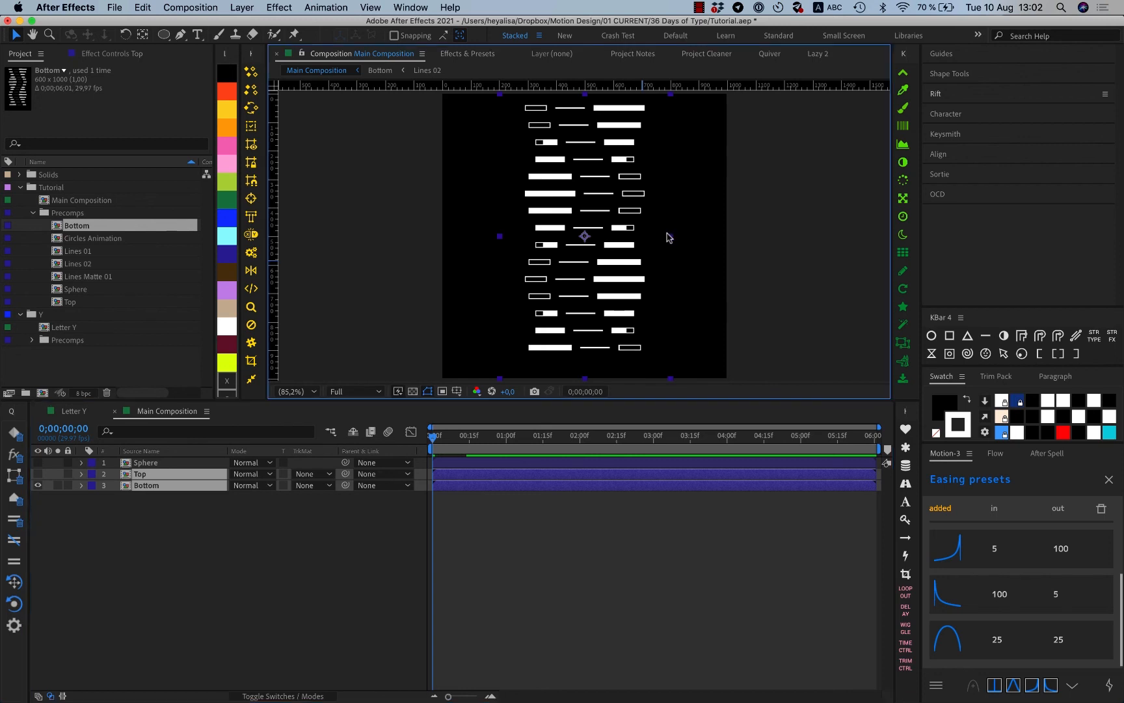
pyautogui.press('r')
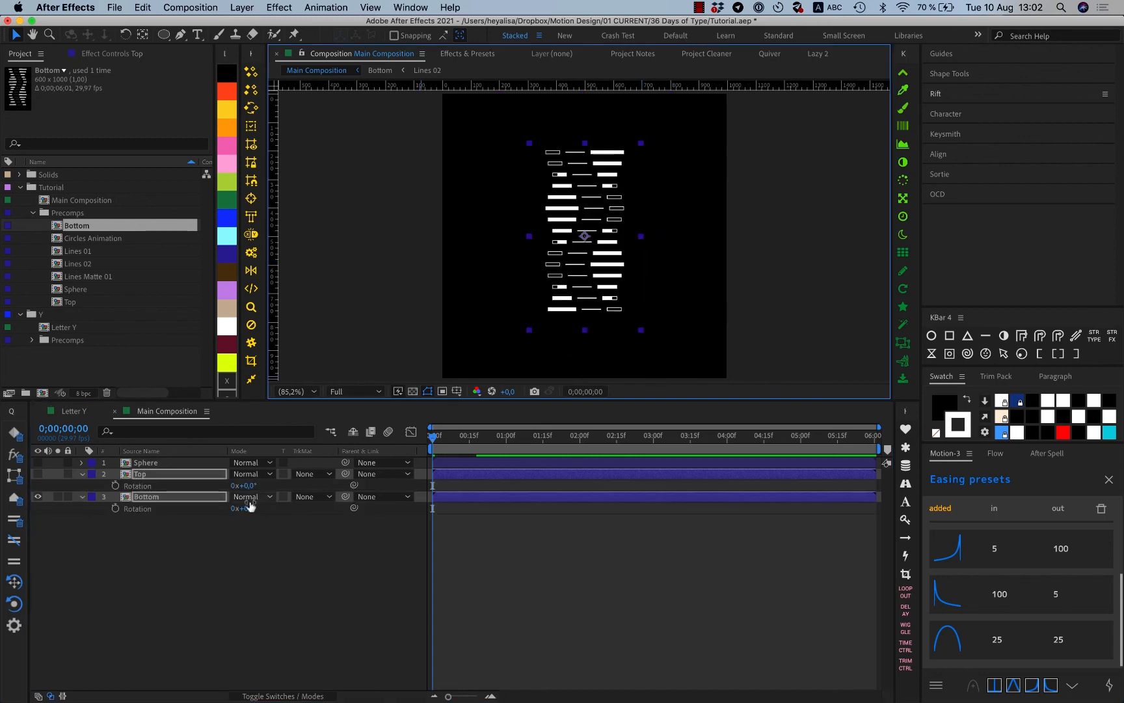
pyautogui.click(255, 522)
pyautogui.click(250, 508)
pyautogui.write('180')
pyautogui.press('Return')
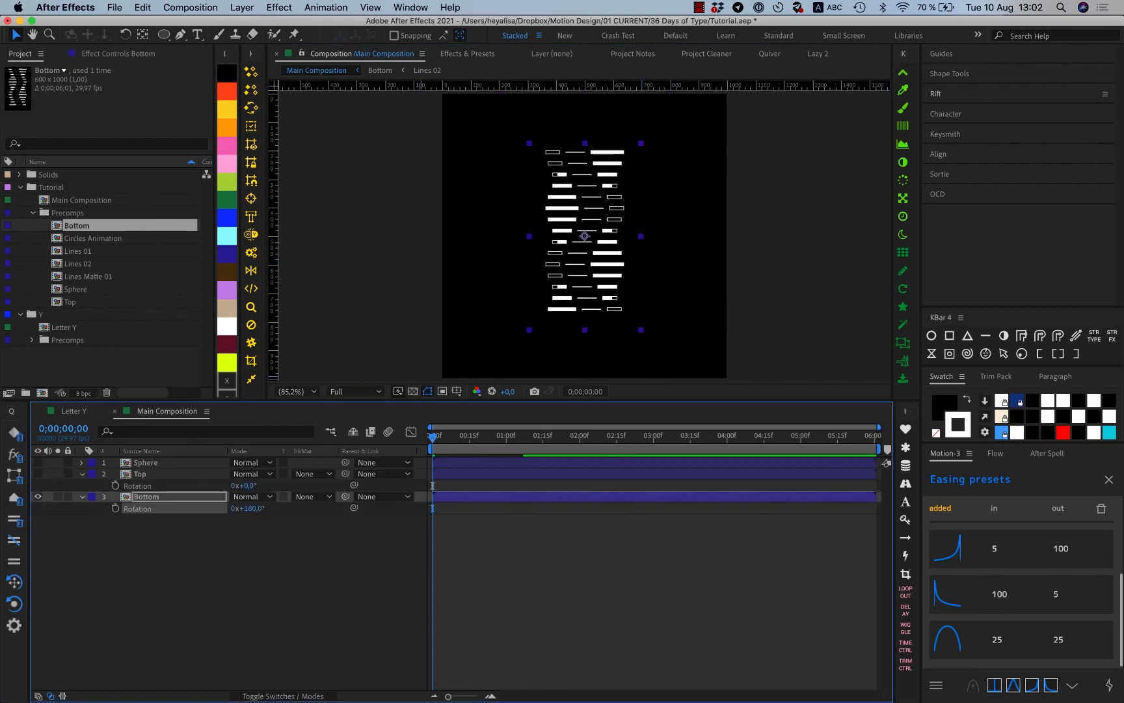
# Set the Bottom layer's Scale to 74% and move it down into the lower part of the frame.
pyautogui.click(280, 587)
pyautogui.moveTo(434, 436); pyautogui.dragTo(572, 450)
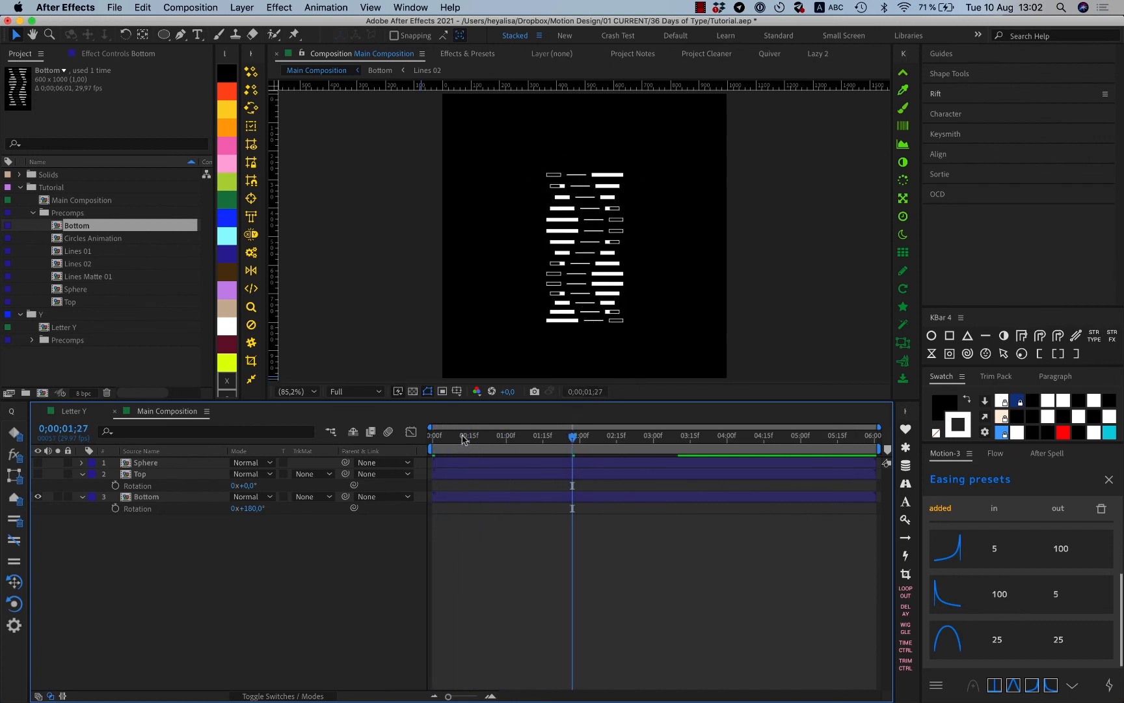
pyautogui.click(433, 438)
pyautogui.click(577, 313)
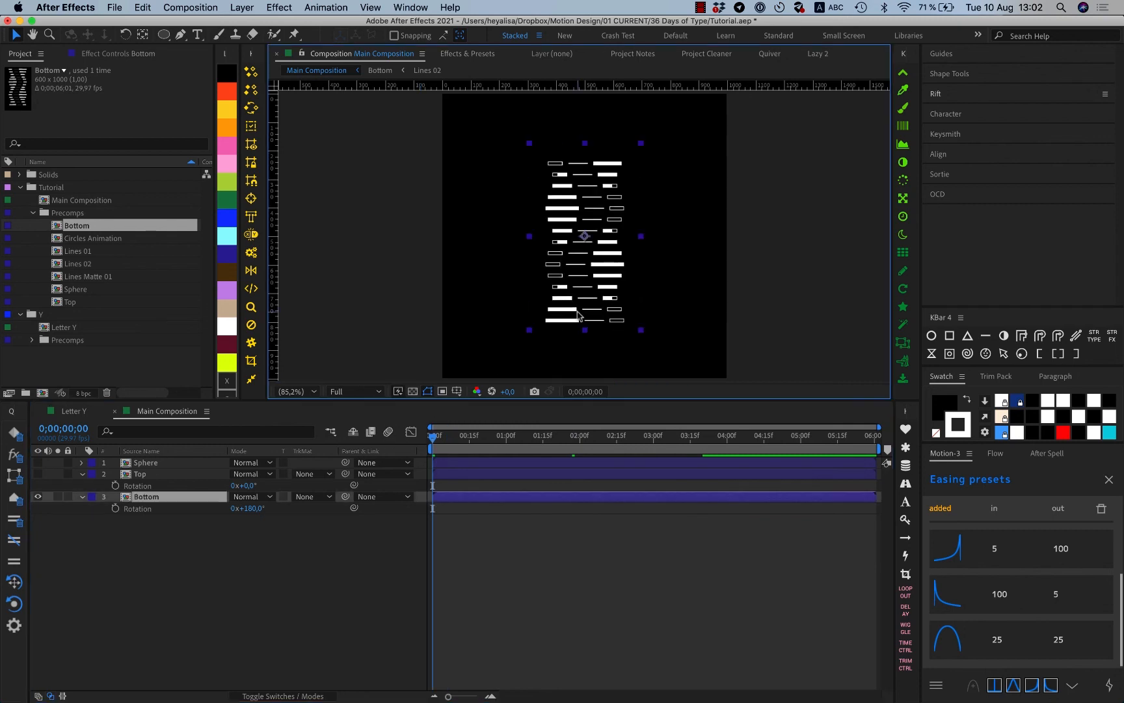
pyautogui.press('s')
pyautogui.click(254, 509)
pyautogui.write('74')
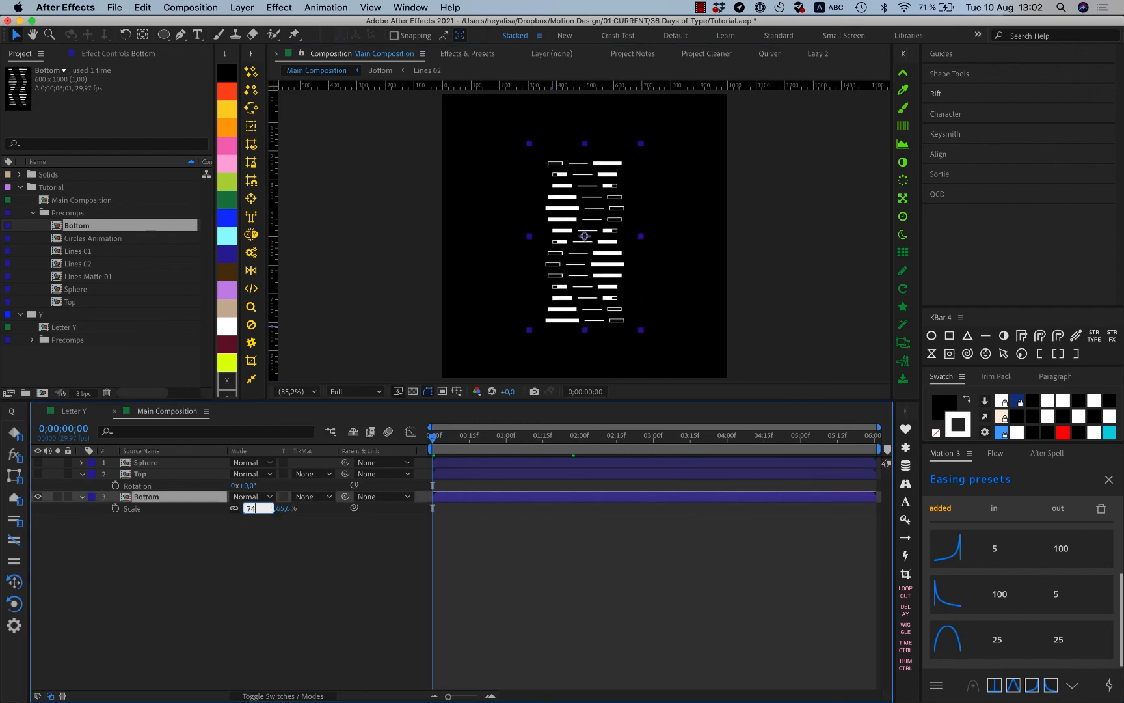
pyautogui.press('Return')
pyautogui.moveTo(575, 305); pyautogui.dragTo(612, 177)
pyautogui.click(127, 571)
# Show the Top layer, set its Scale to 100% and lower its arc onto the upper lines of the Bottom layer.
pyautogui.click(38, 474)
pyautogui.click(142, 476)
pyautogui.press('s')
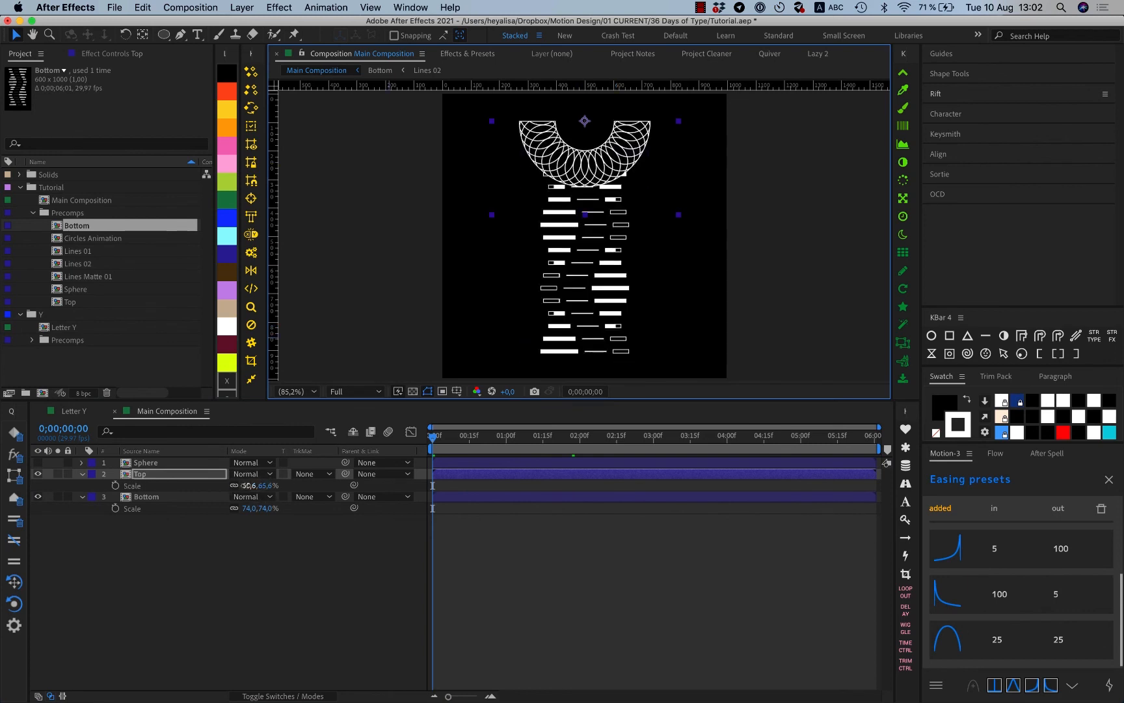
pyautogui.click(249, 485)
pyautogui.write('100')
pyautogui.press('Return')
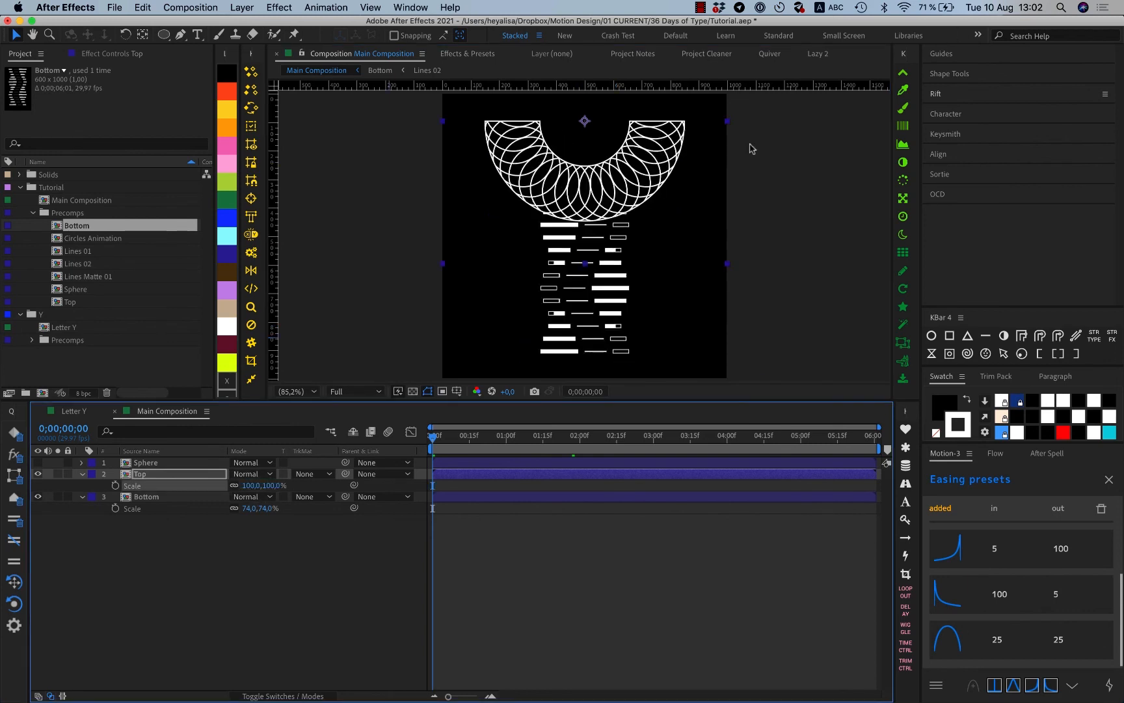
pyautogui.moveTo(638, 169); pyautogui.dragTo(635, 174)
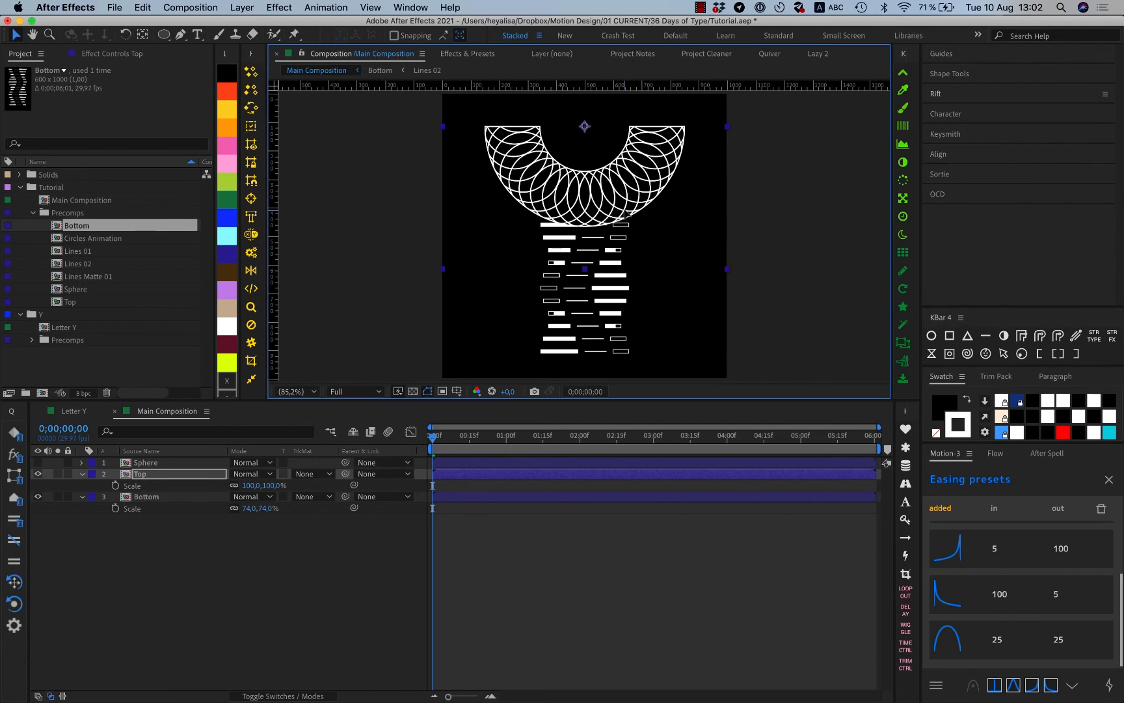
pyautogui.moveTo(626, 215); pyautogui.dragTo(623, 219)
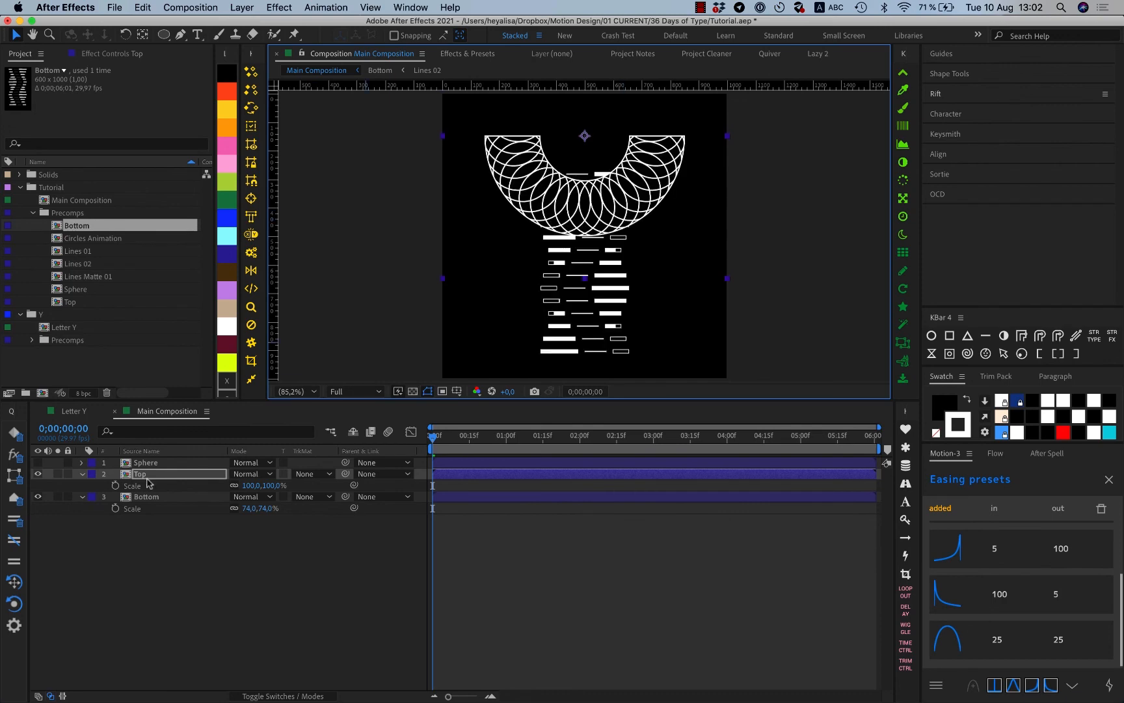
# Show the Sphere layer, place it centred in the hollow of the Top arc and preview the layout.
pyautogui.click(38, 461)
pyautogui.moveTo(727, 236); pyautogui.dragTo(595, 148)
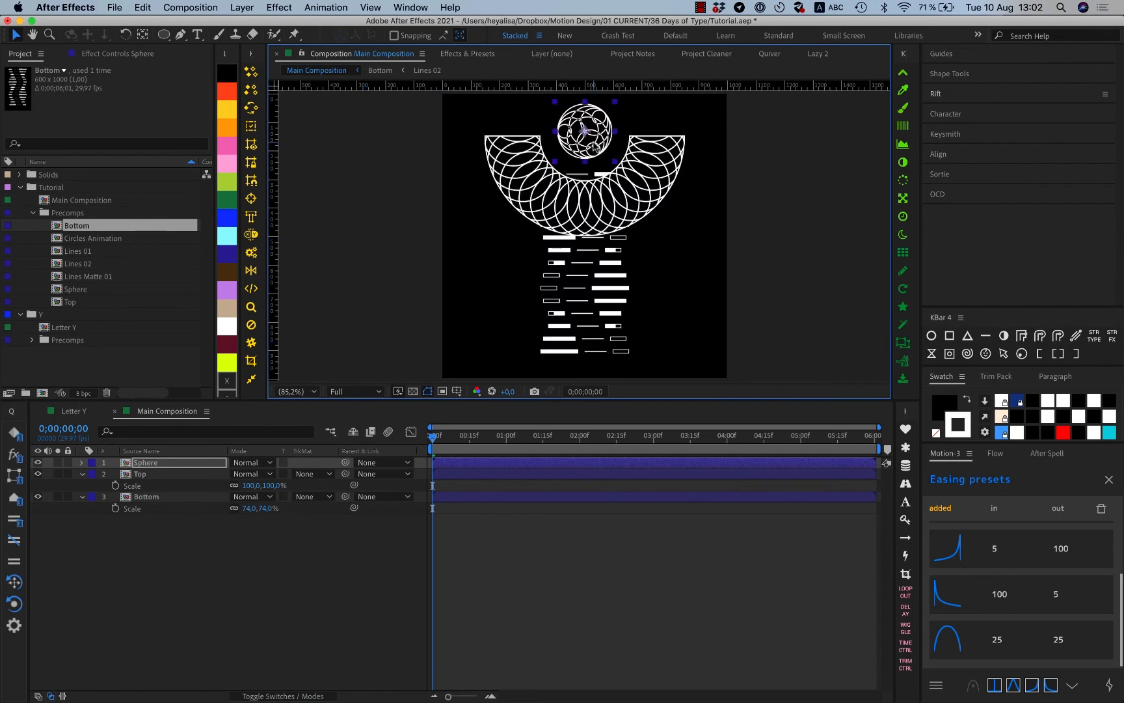
pyautogui.press('Down')
pyautogui.press('Down')
pyautogui.press('Down')
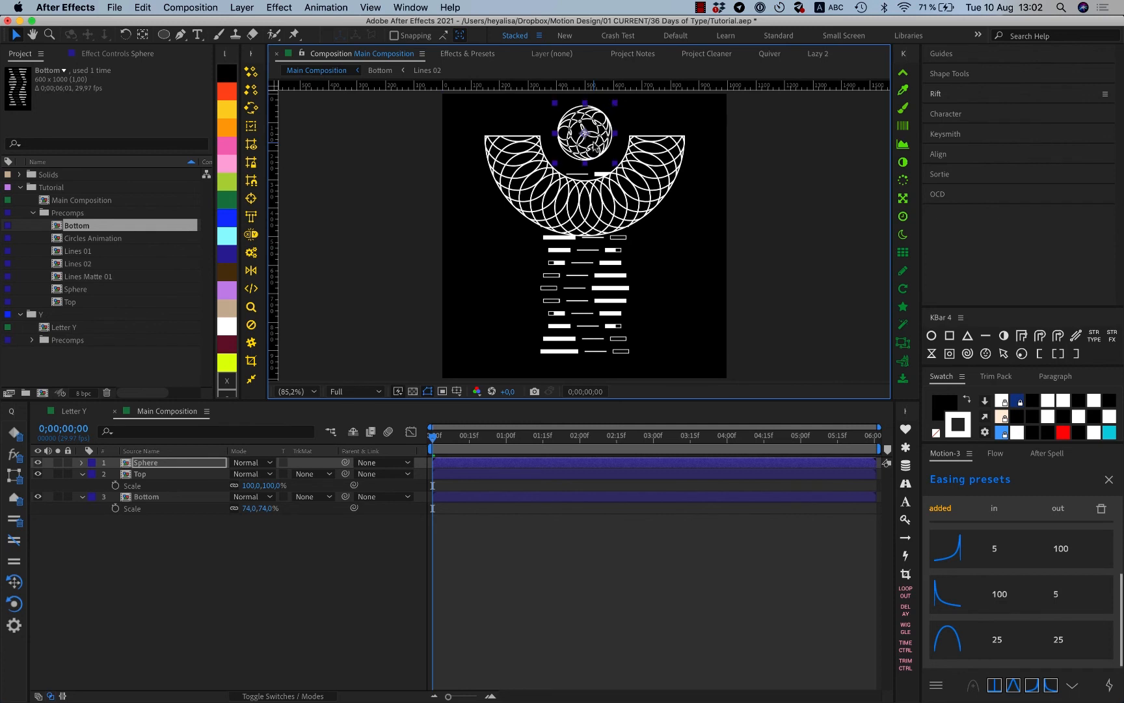
pyautogui.press('Down')
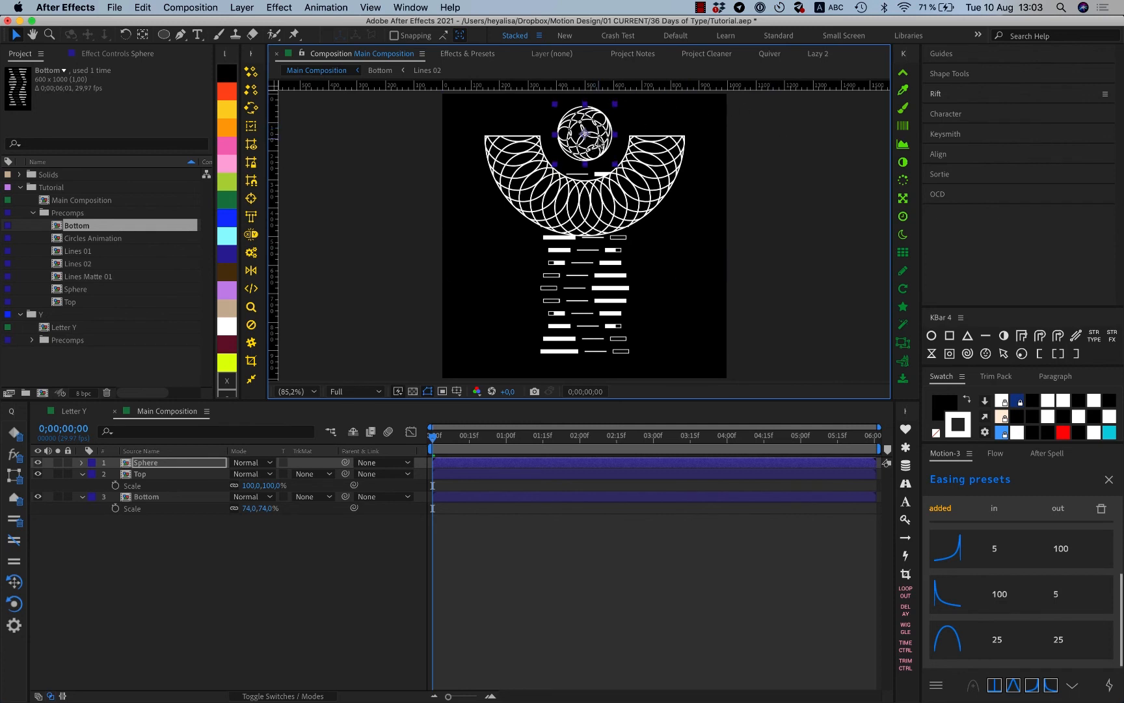
pyautogui.press('Down')
pyautogui.press('Down')
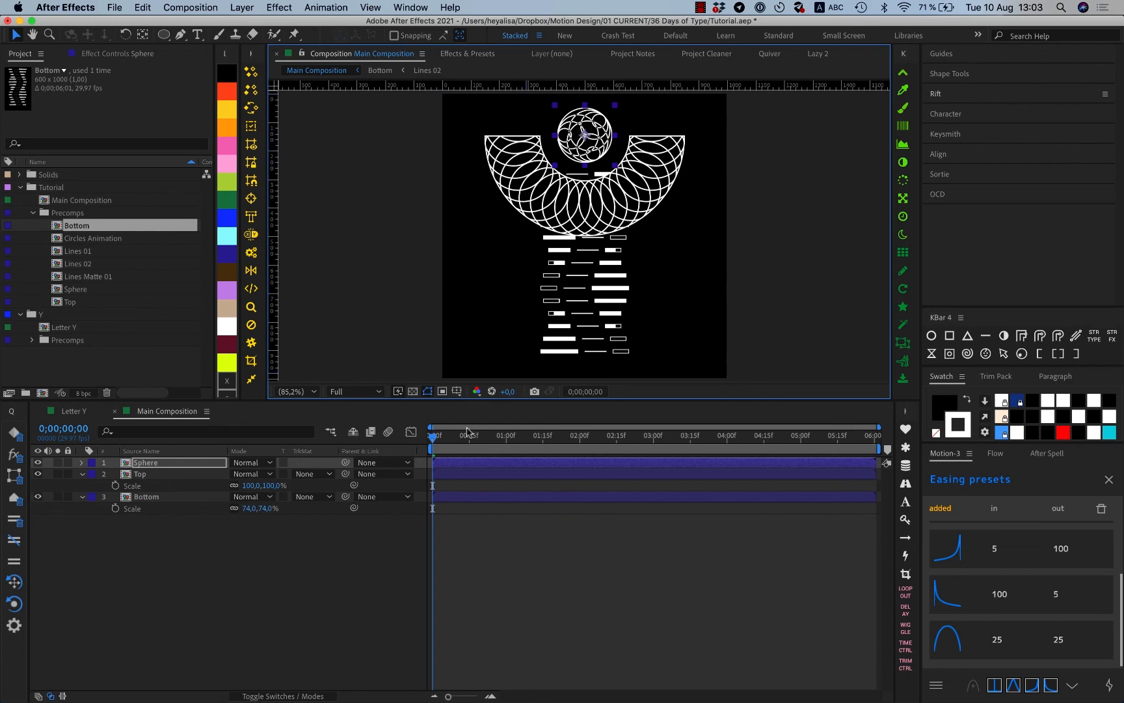
pyautogui.click(177, 497)
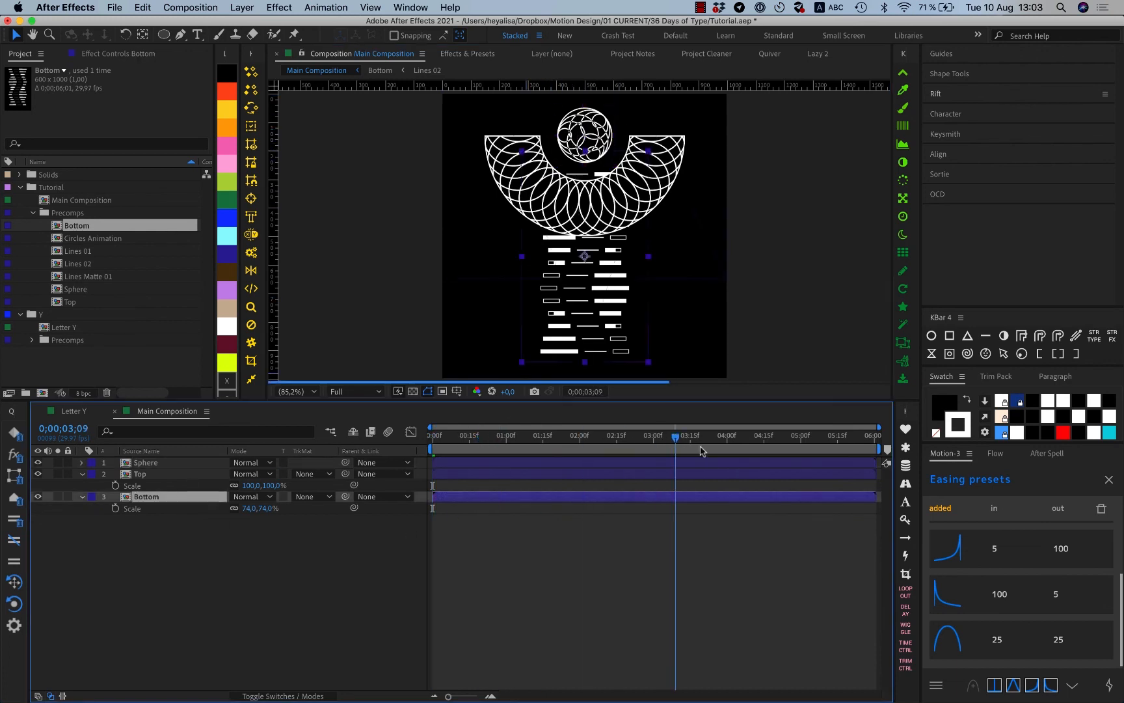
# Keyframe the Sphere and Top Positions at the start, and at 0;00;03;00 lower them to Y 221.5 and 223.9.
pyautogui.click(234, 462)
pyautogui.keyDown('shift'); pyautogui.click(144, 474); pyautogui.keyUp('shift')
pyautogui.press('p')
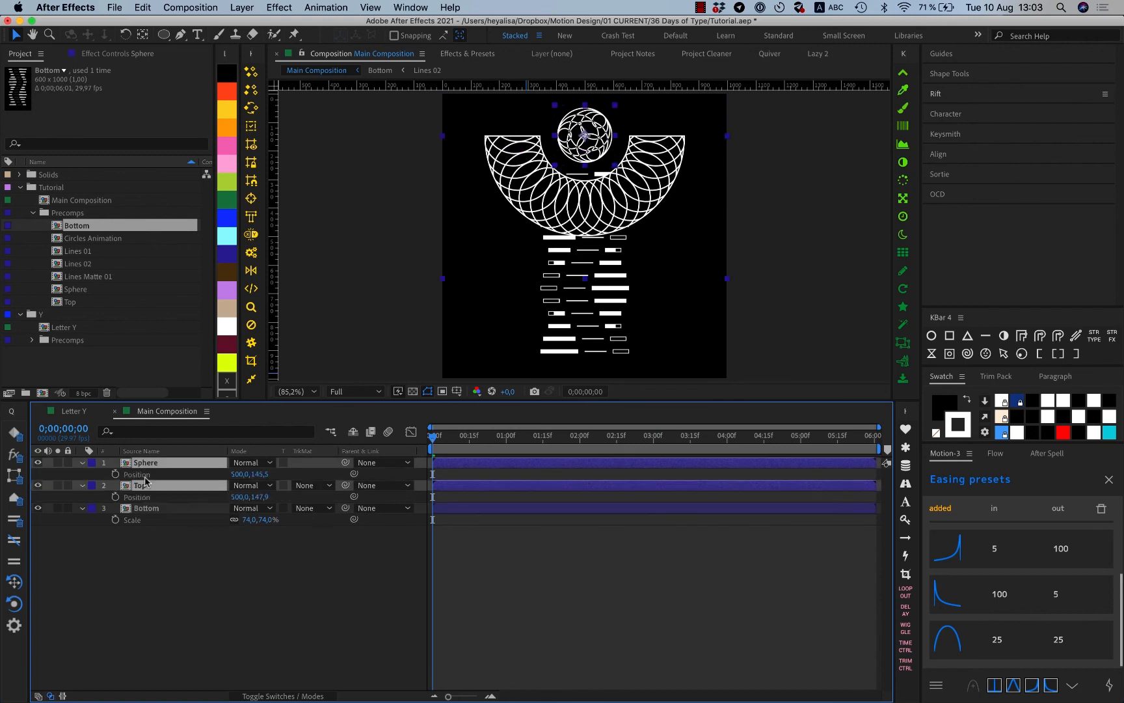
pyautogui.hotkey('alt', 'shift', 'p')
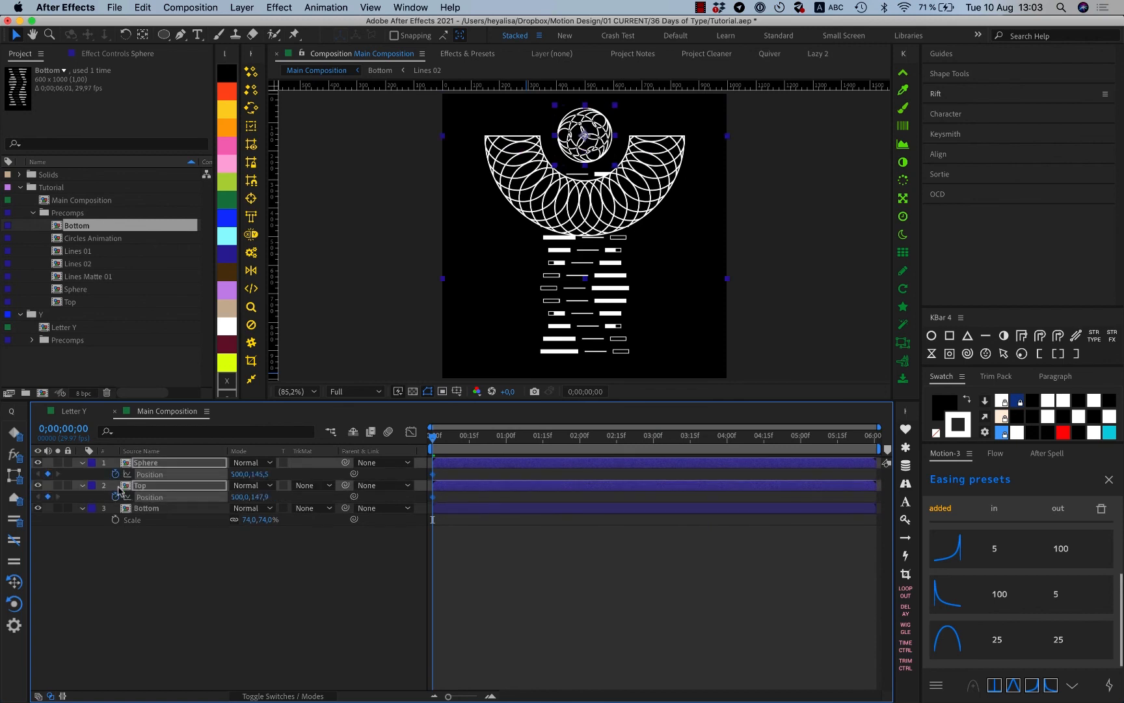
pyautogui.click(654, 443)
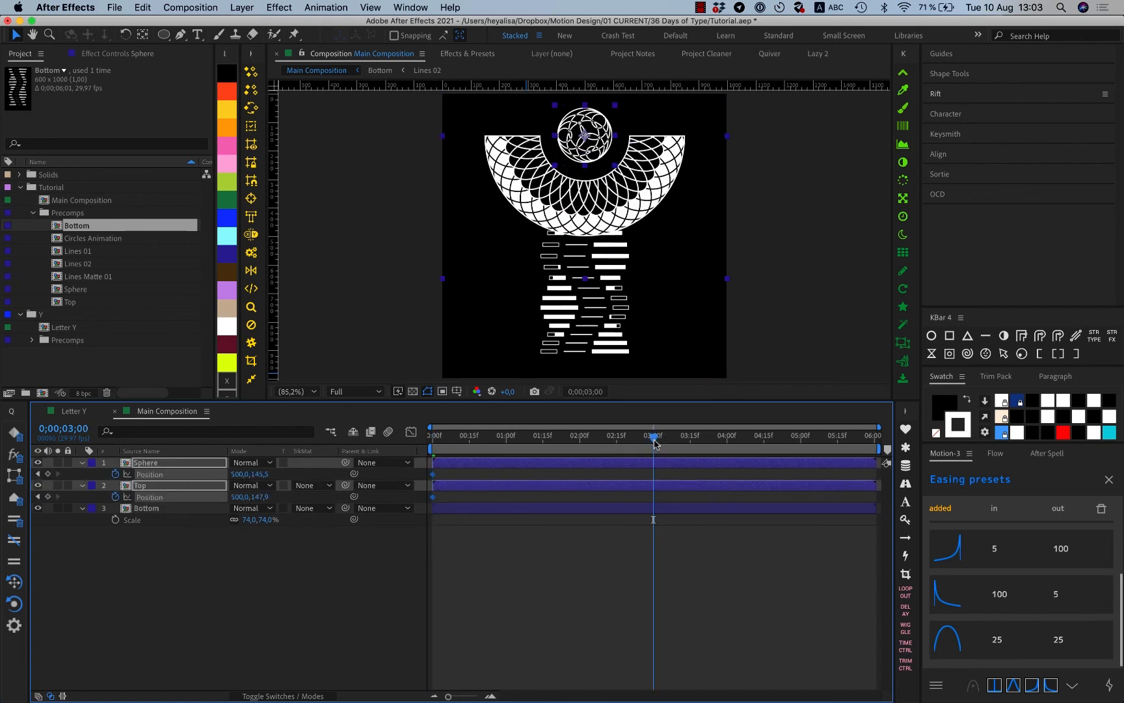
pyautogui.moveTo(276, 475); pyautogui.dragTo(311, 478)
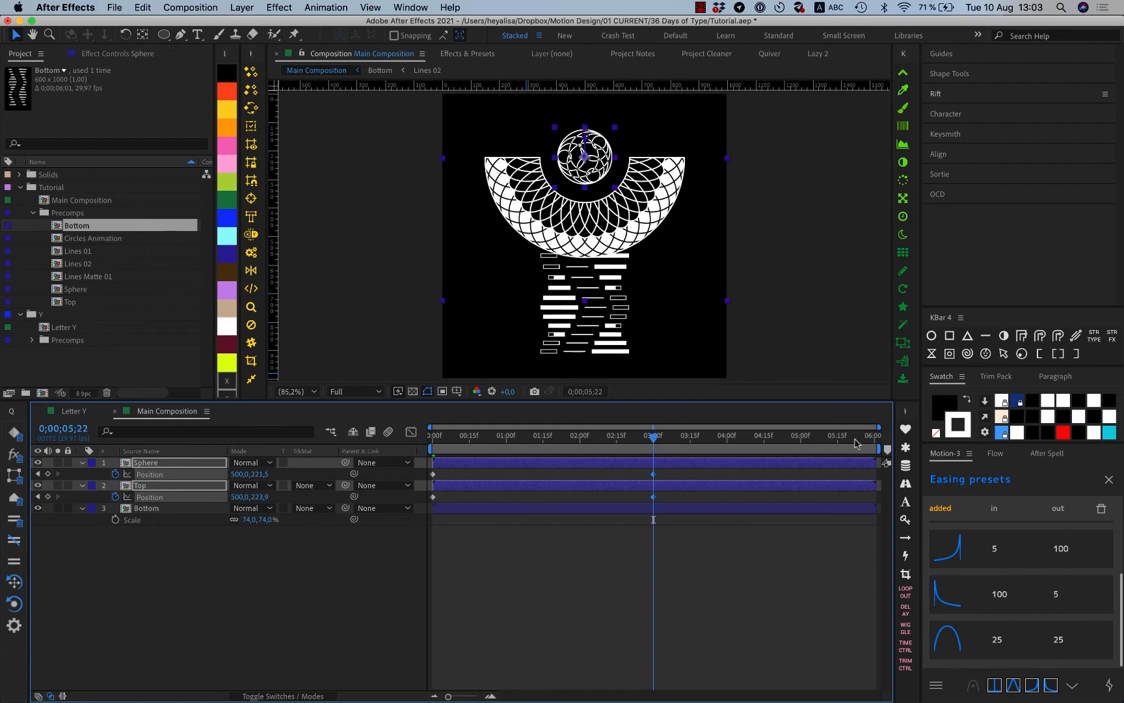
# Repeat the starting Position keyframes of the Sphere and Top layers at 0;00;06;00 to close the loop.
pyautogui.moveTo(856, 443); pyautogui.dragTo(876, 443)
pyautogui.press('super+d')
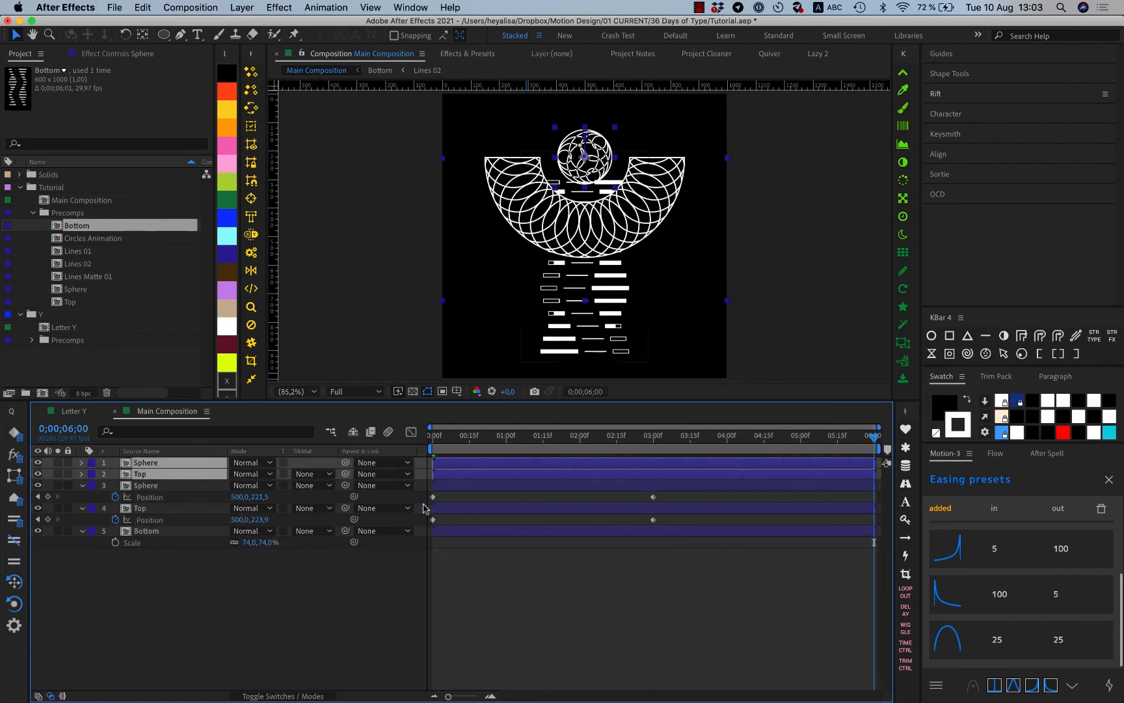
pyautogui.press('super+z')
pyautogui.click(251, 75)
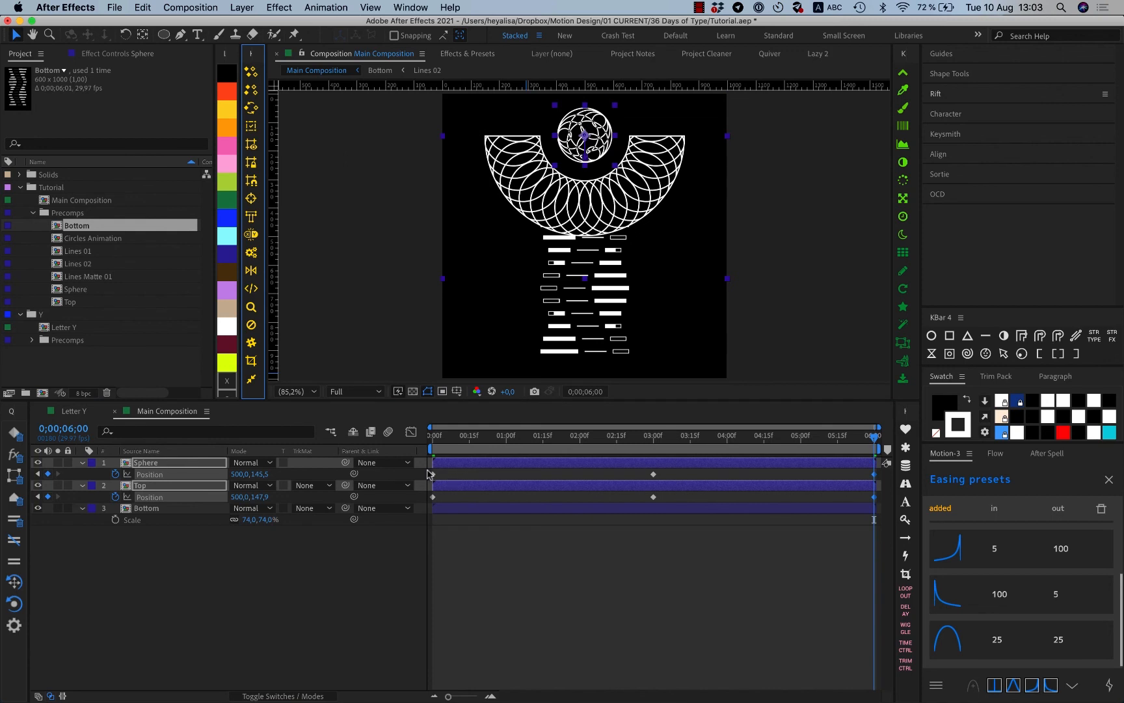
# Apply the 25/25 easing preset to all Sphere and Top Position keyframes and scrub through the motion.
pyautogui.moveTo(429, 473); pyautogui.dragTo(885, 501)
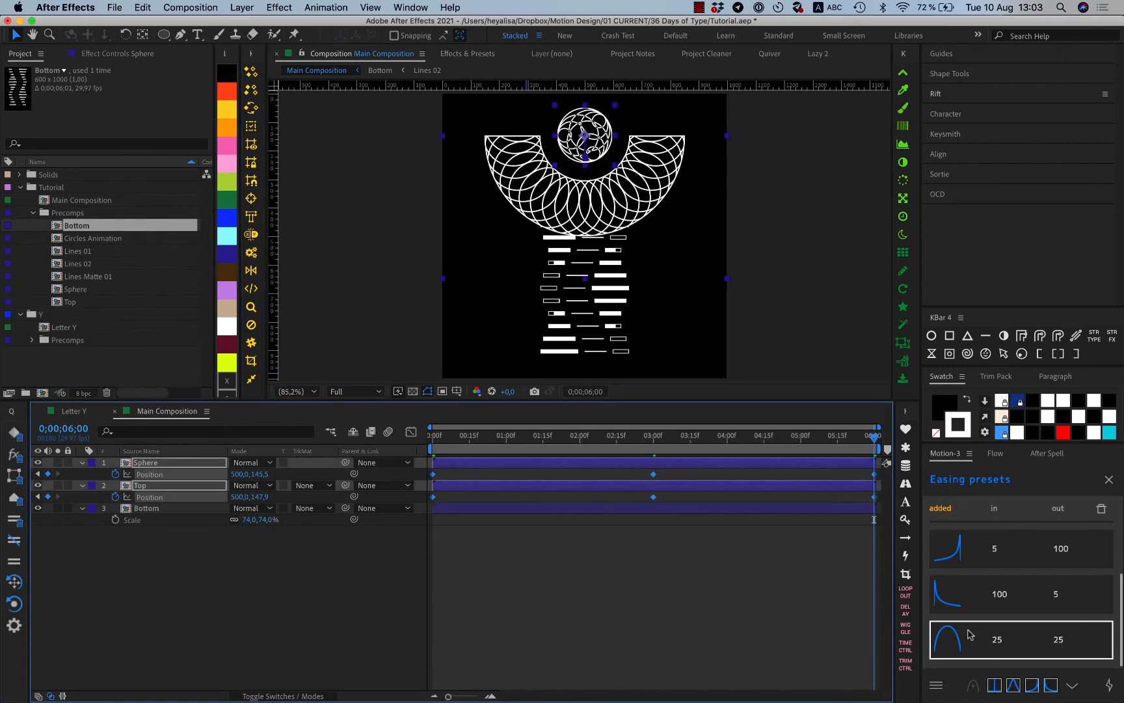
pyautogui.click(985, 646)
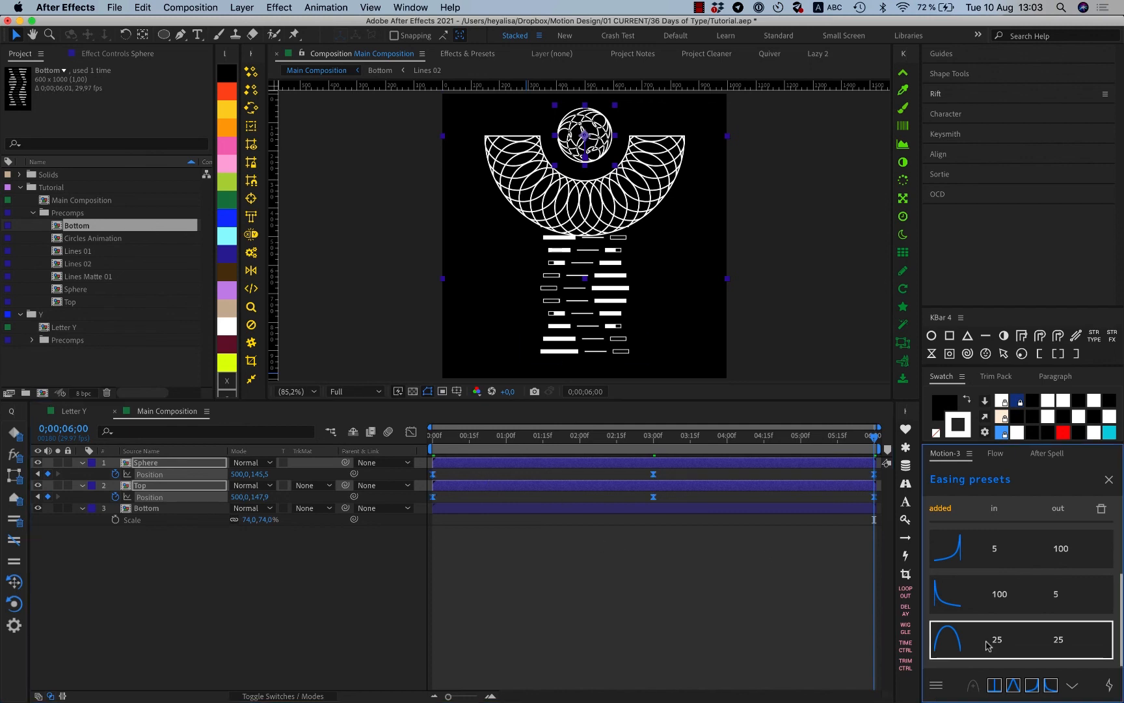
pyautogui.click(633, 577)
pyautogui.moveTo(427, 473); pyautogui.dragTo(905, 503)
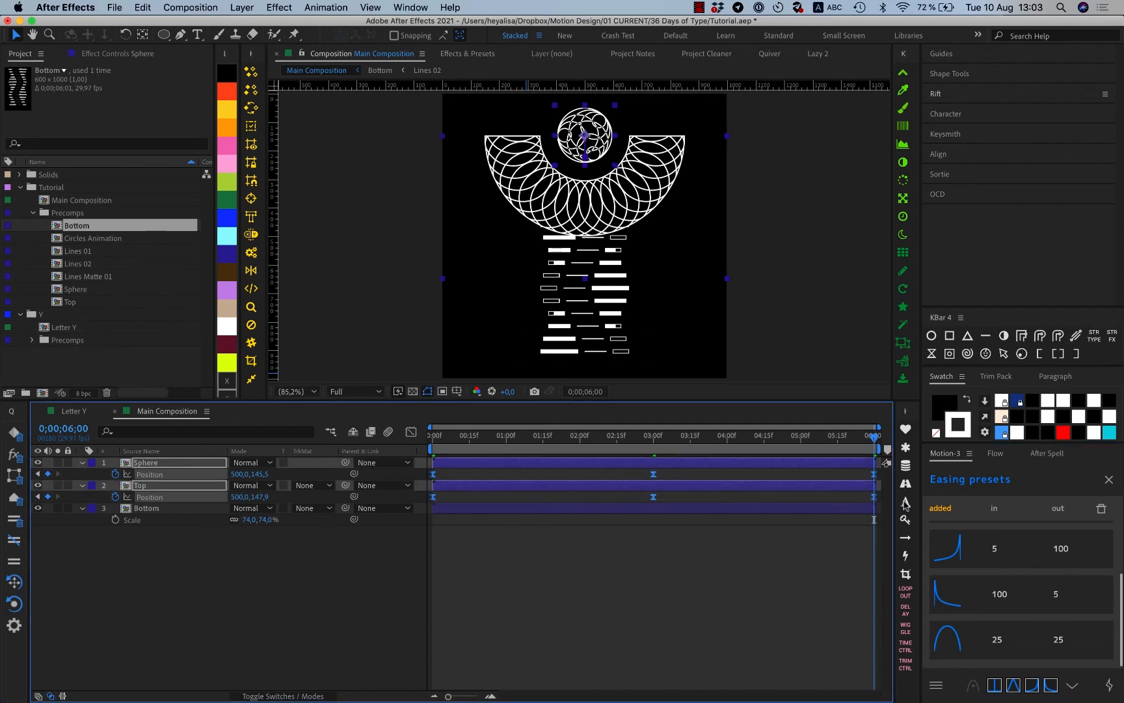
pyautogui.moveTo(467, 442); pyautogui.dragTo(512, 560)
pyautogui.click(507, 550)
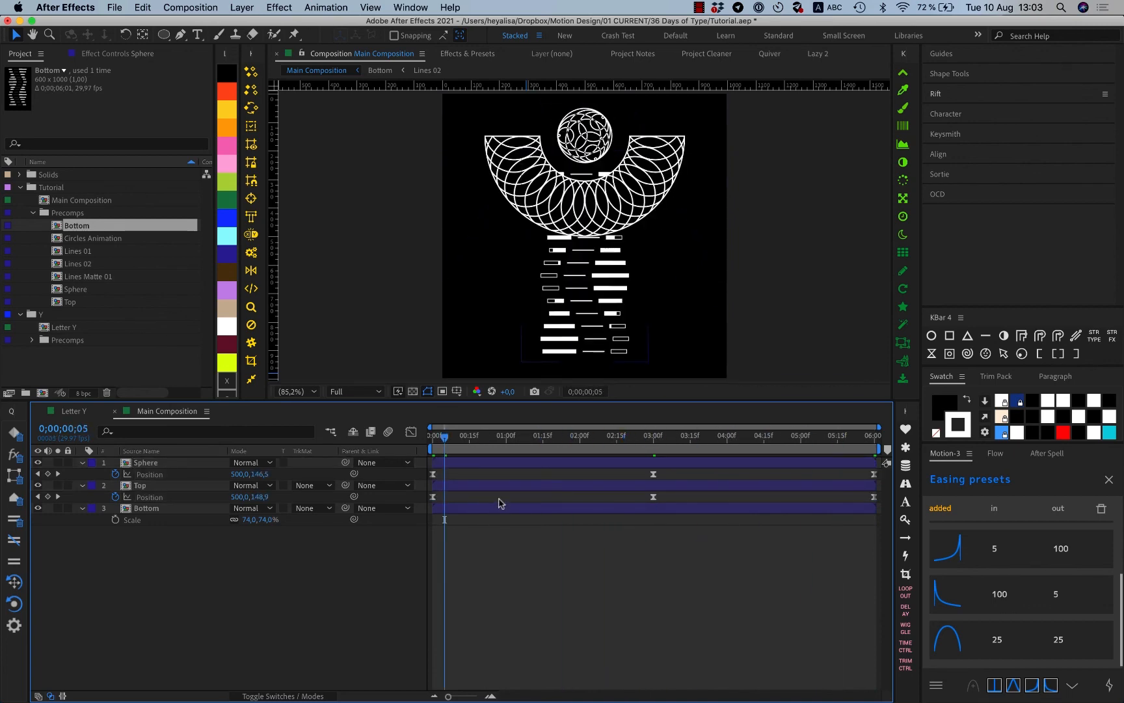
# Draw an inverted rectangular mask on the Bottom layer over the lines inside the Top arc and check it up to 0;00;03;00.
pyautogui.click(503, 514)
pyautogui.moveTo(163, 35); pyautogui.dragTo(211, 39)
pyautogui.moveTo(749, 125); pyautogui.dragTo(409, 203)
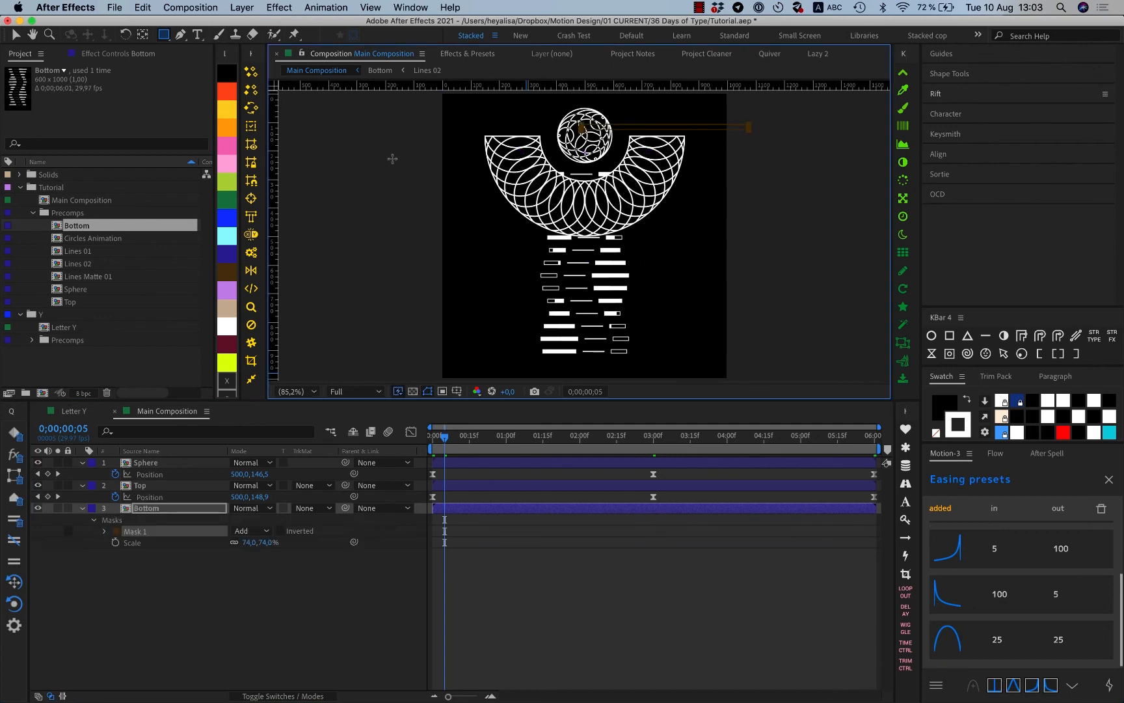
pyautogui.click(280, 531)
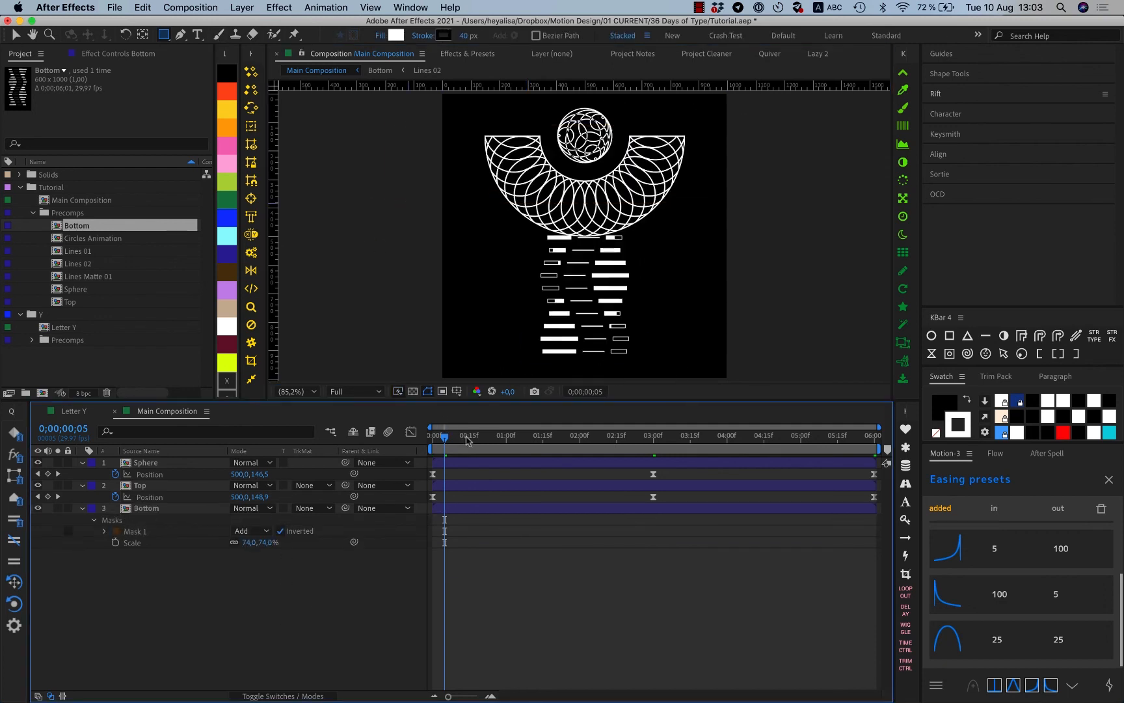
pyautogui.moveTo(467, 441); pyautogui.dragTo(654, 439)
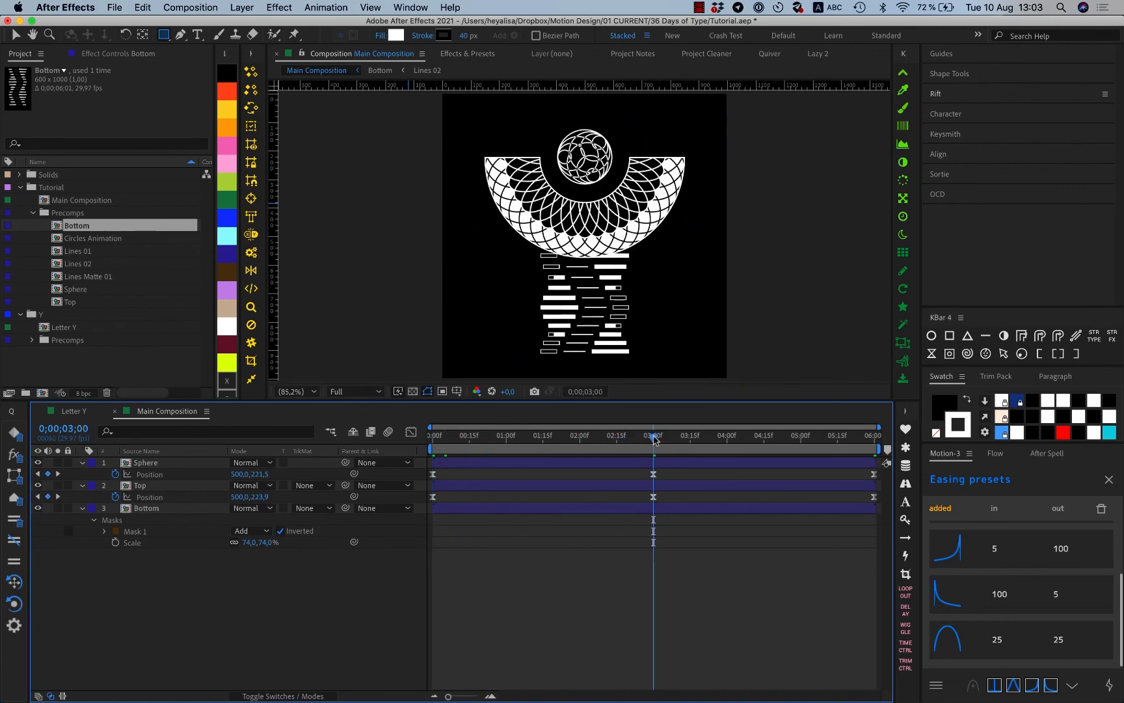
# Add a 0° Rotation keyframe to the Sphere layer at the first frame and go to 0;00;06;00.
pyautogui.press('Home')
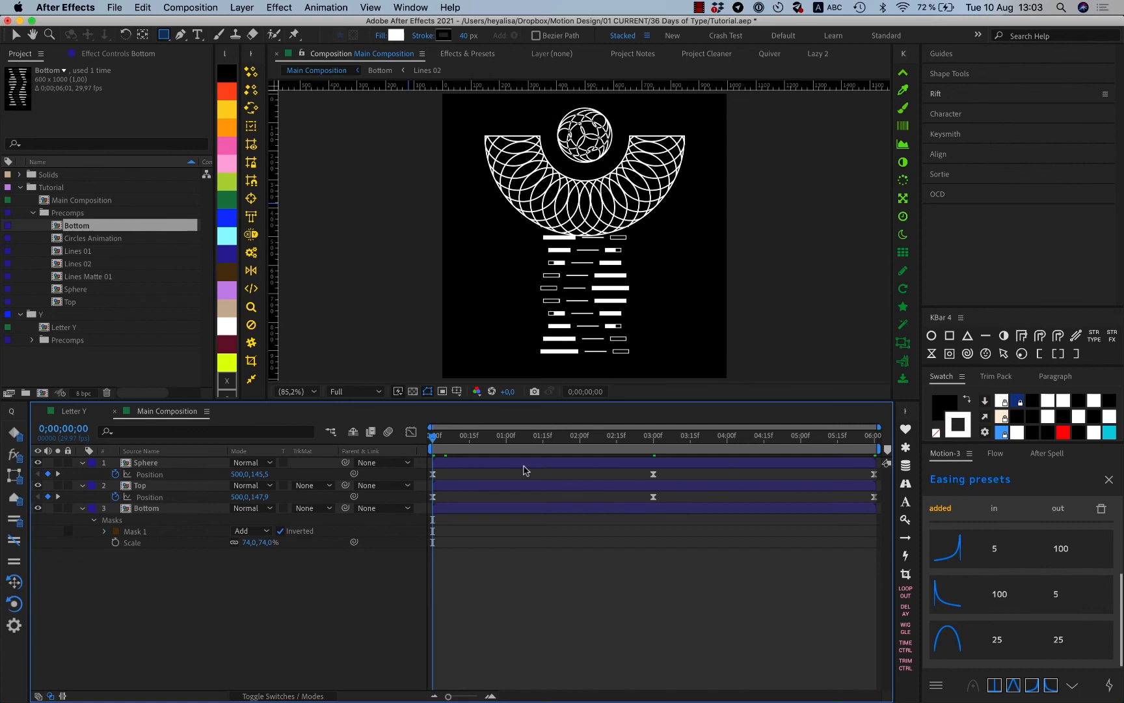
pyautogui.click(161, 463)
pyautogui.press('r')
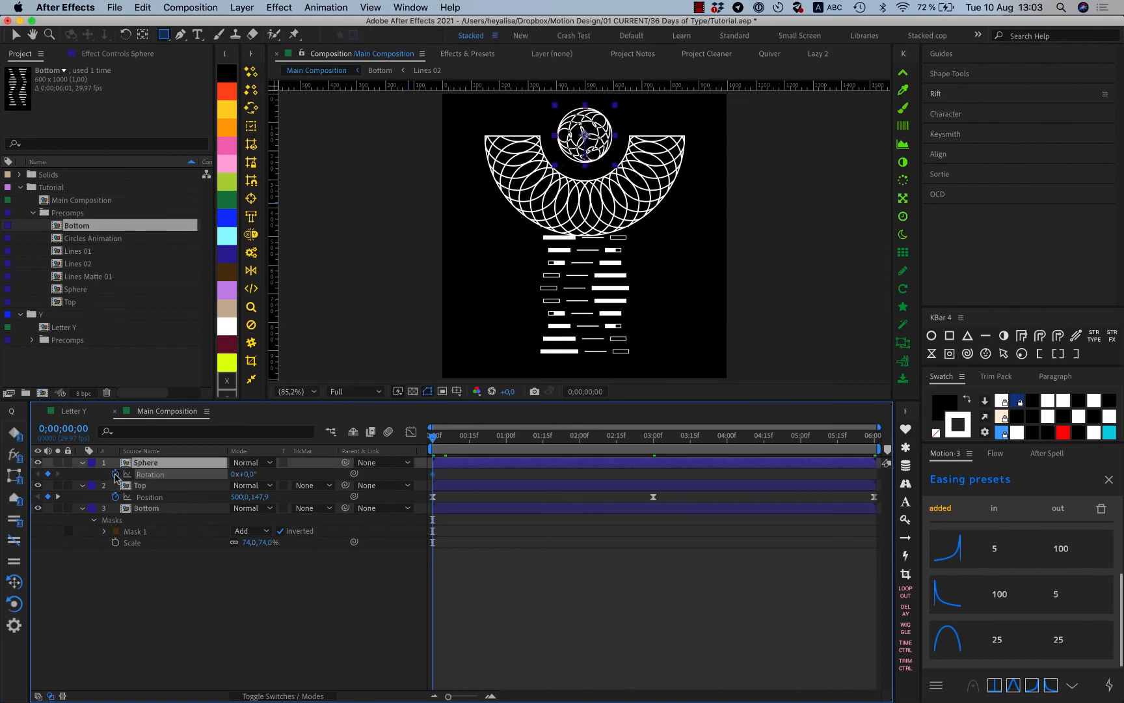
pyautogui.press('End')
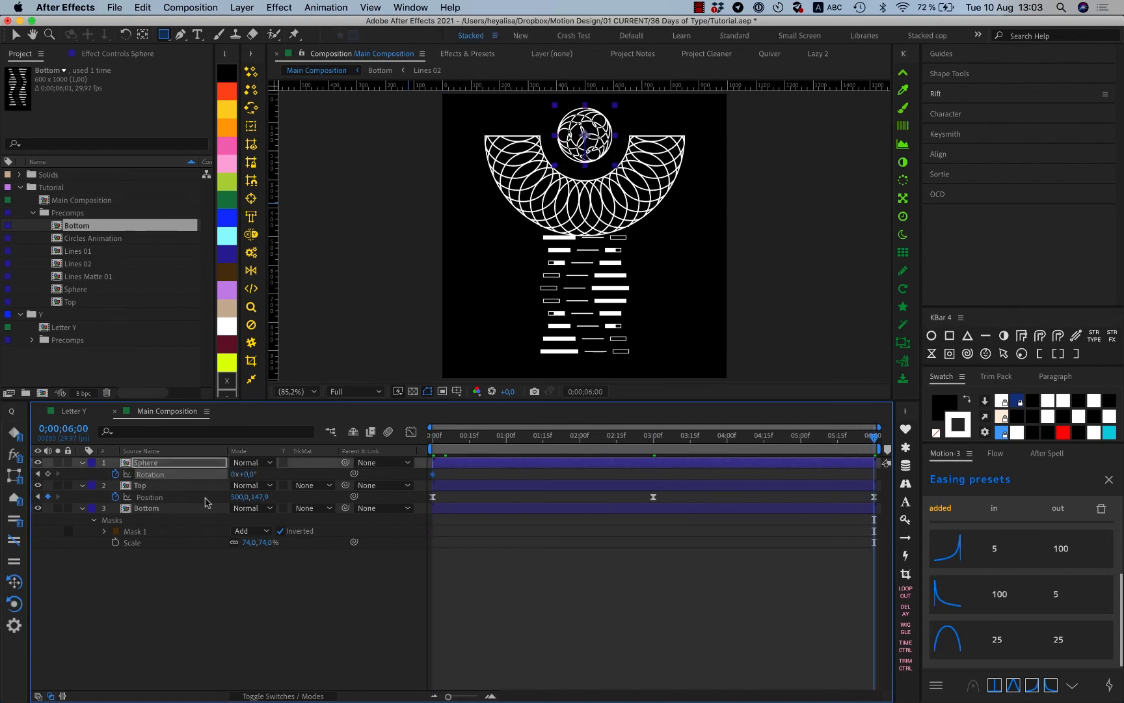
pyautogui.click(251, 474)
pyautogui.write('-1')
pyautogui.press('Return')
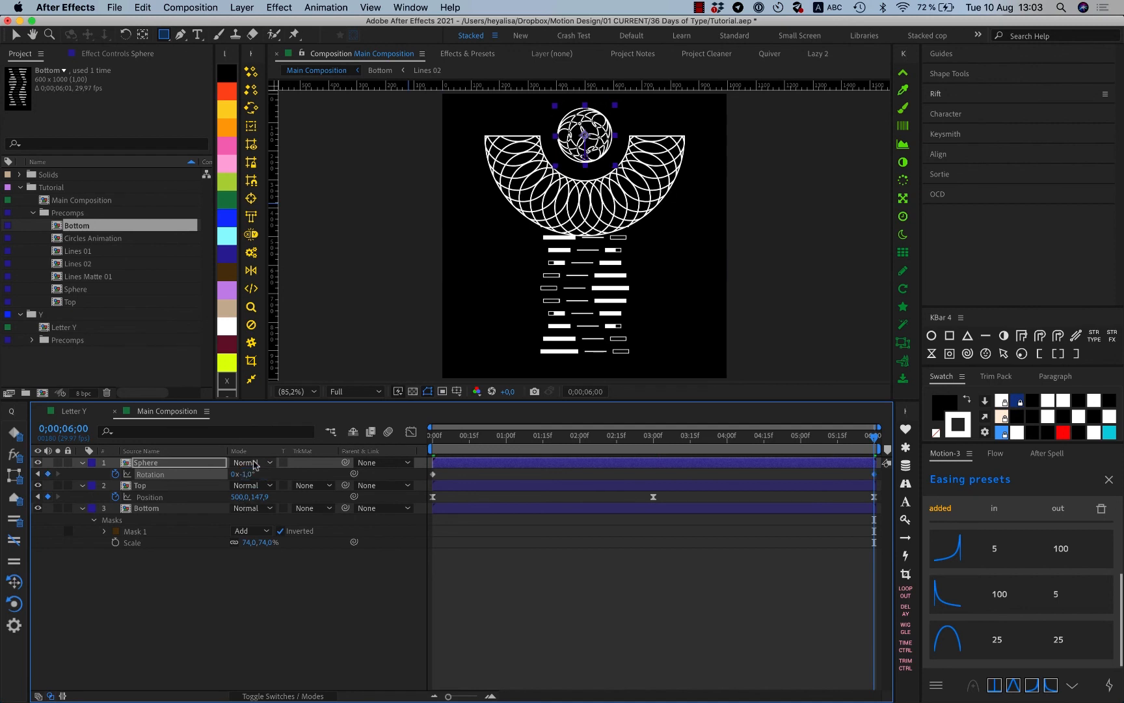
pyautogui.hotkey('ctrl', 'z')
# Set the Sphere's Rotation to -1 full revolution at 0;00;06;00 and preview the animation.
pyautogui.click(237, 474)
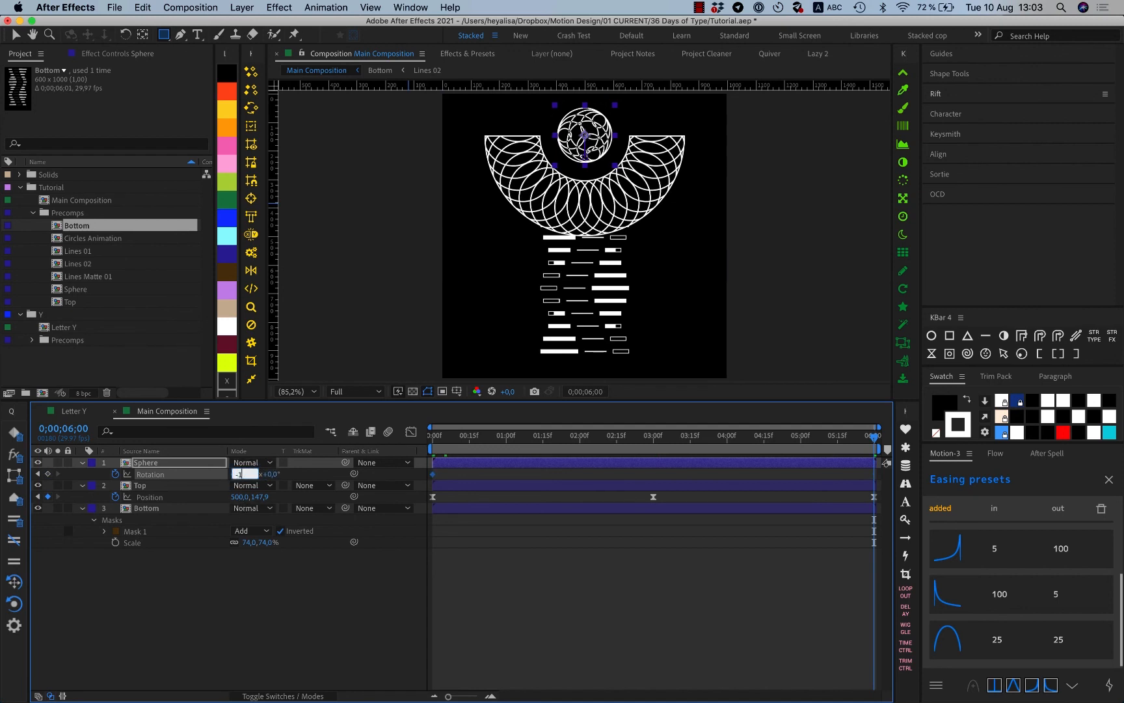
pyautogui.write('-1')
pyautogui.click(270, 574)
pyautogui.moveTo(444, 435); pyautogui.dragTo(478, 459)
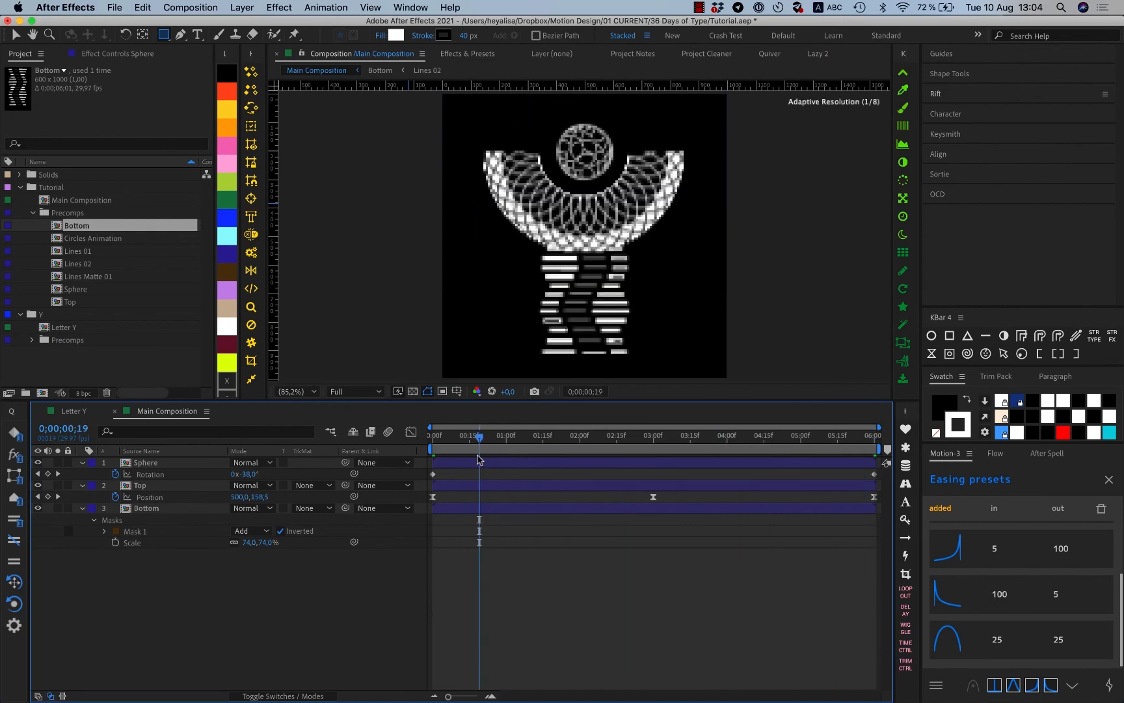
pyautogui.press('space')
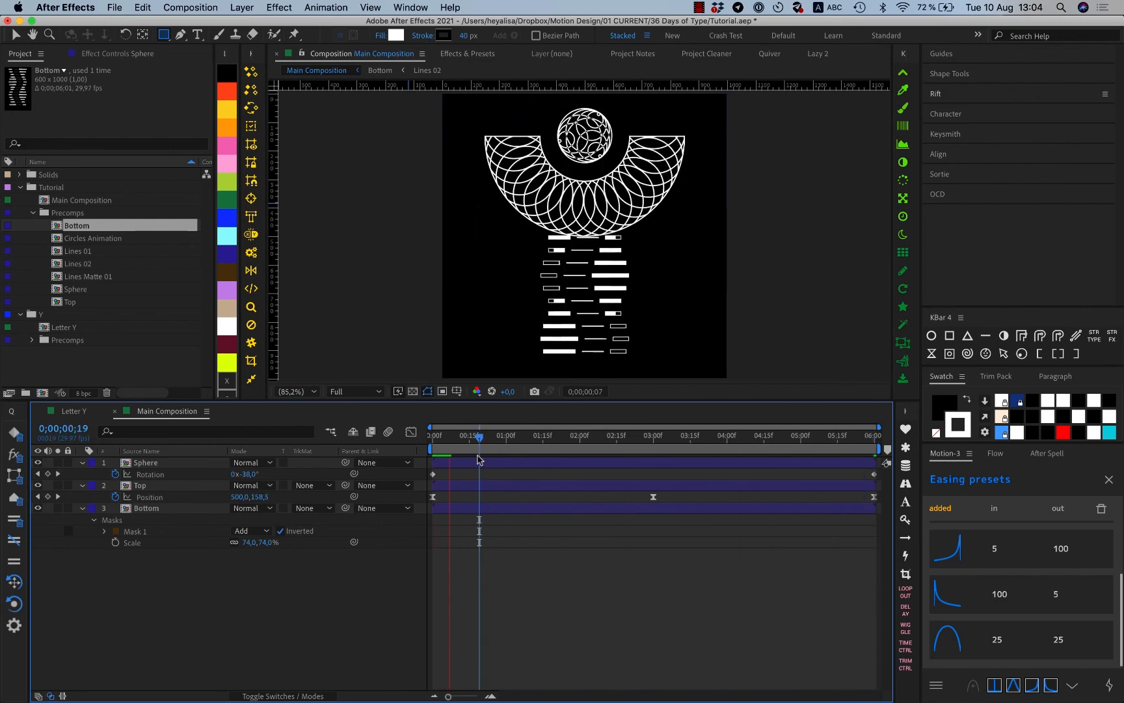